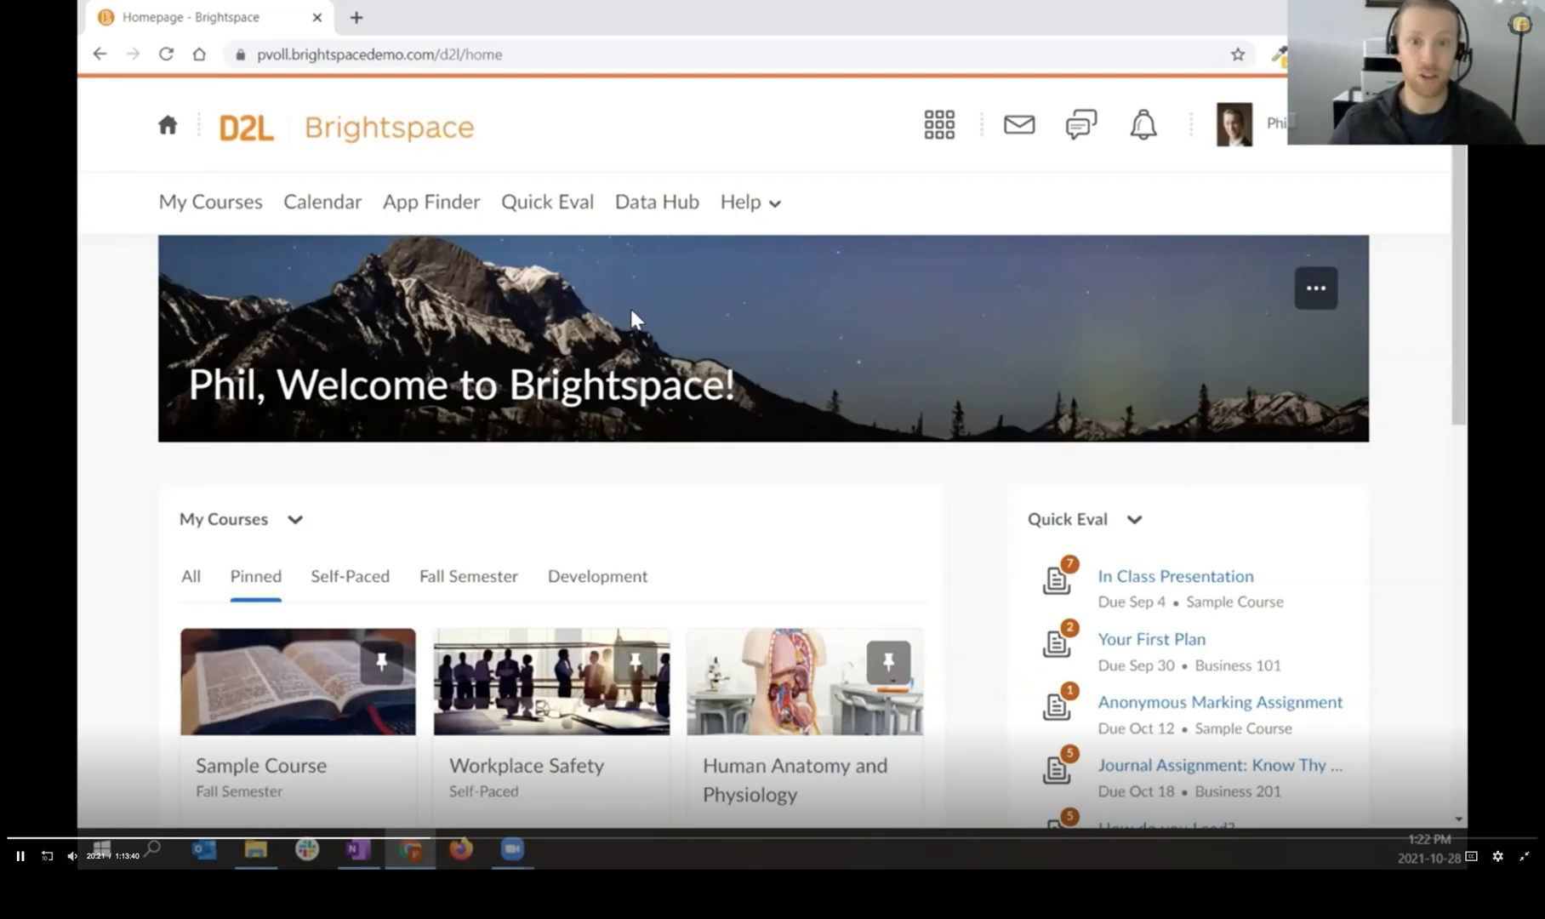
Step: Examine the homepage's course selector, account menu, pinned courses and Quick Eval widget
{"action": "left_click", "coordinate": [941, 142]}
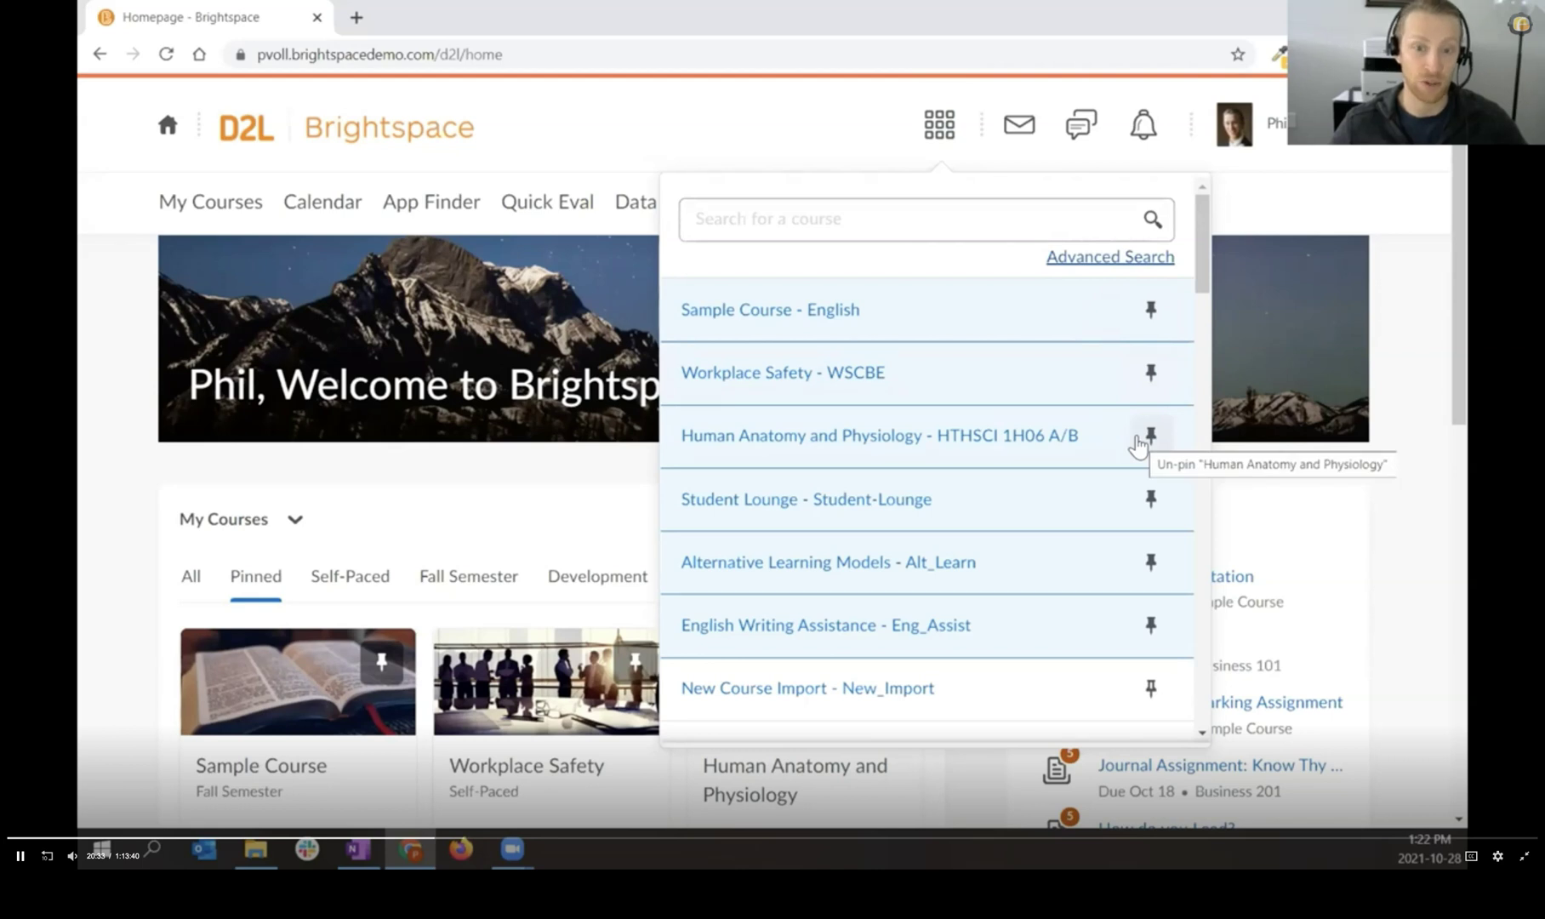
{"action": "left_click", "coordinate": [886, 141]}
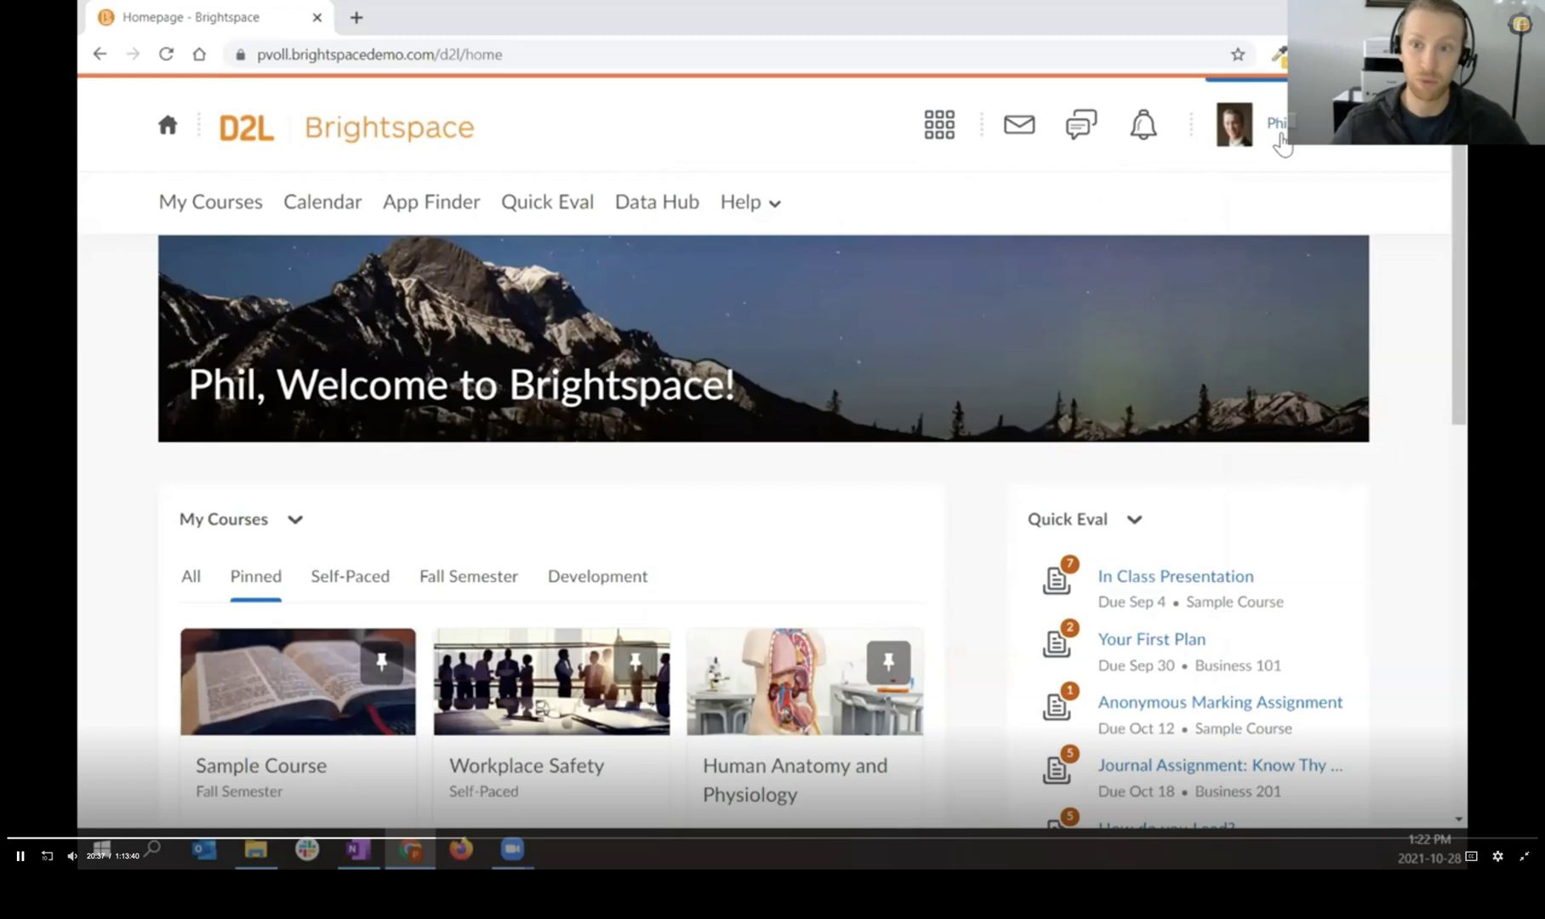
{"action": "left_click", "coordinate": [1281, 142]}
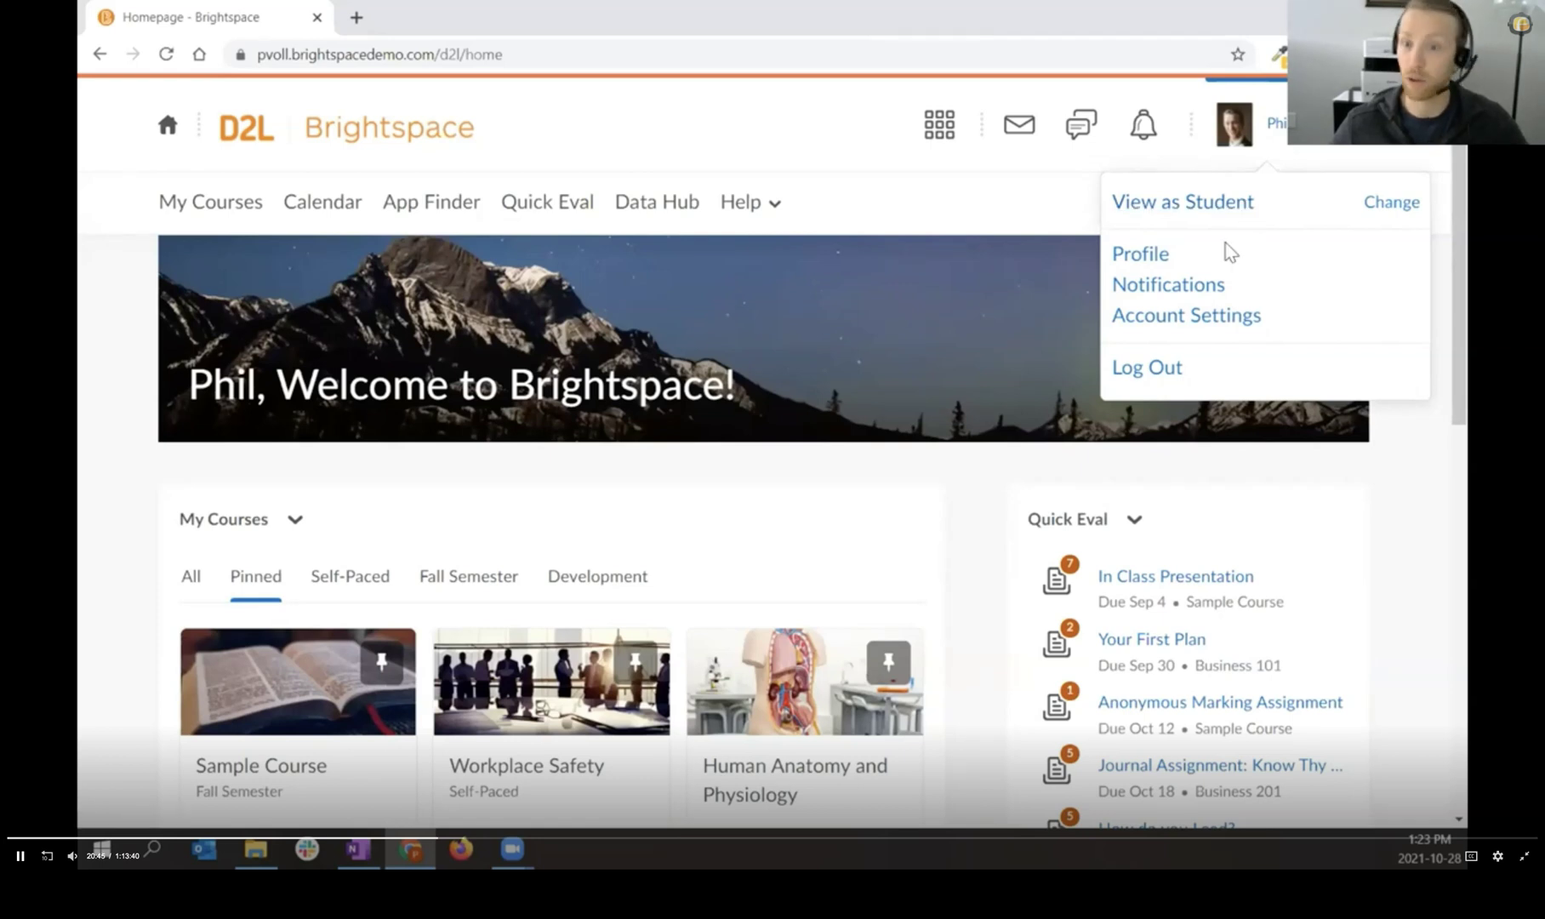
{"action": "left_click", "coordinate": [947, 299]}
{"action": "scroll", "coordinate": [903, 328], "scroll_direction": "down", "scroll_amount": 3}
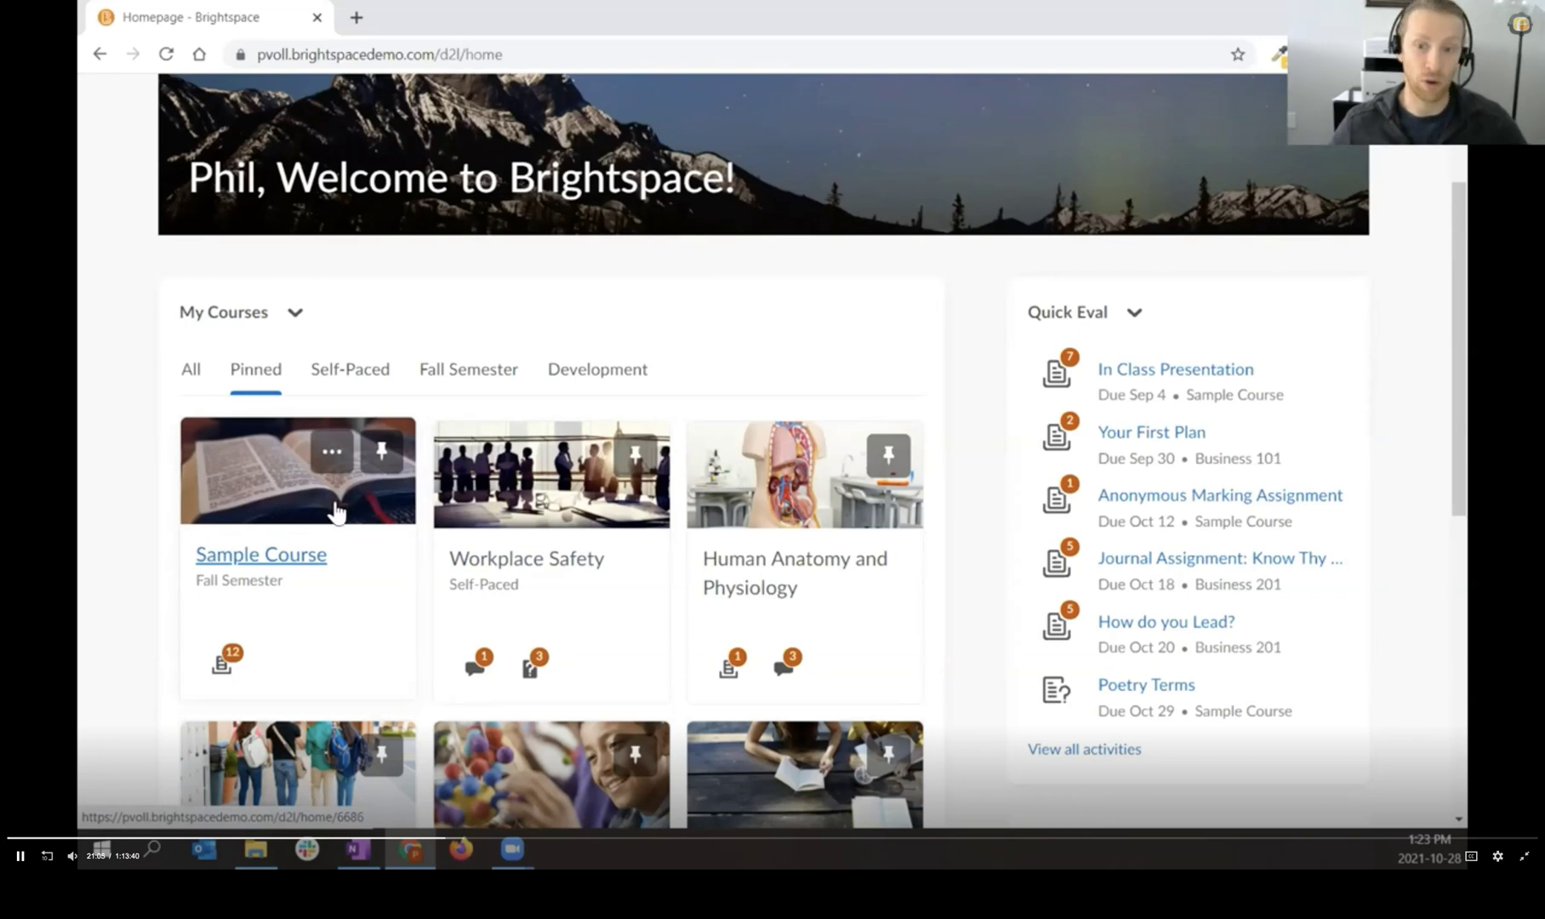
{"action": "scroll", "coordinate": [987, 332], "scroll_direction": "up", "scroll_amount": 2}
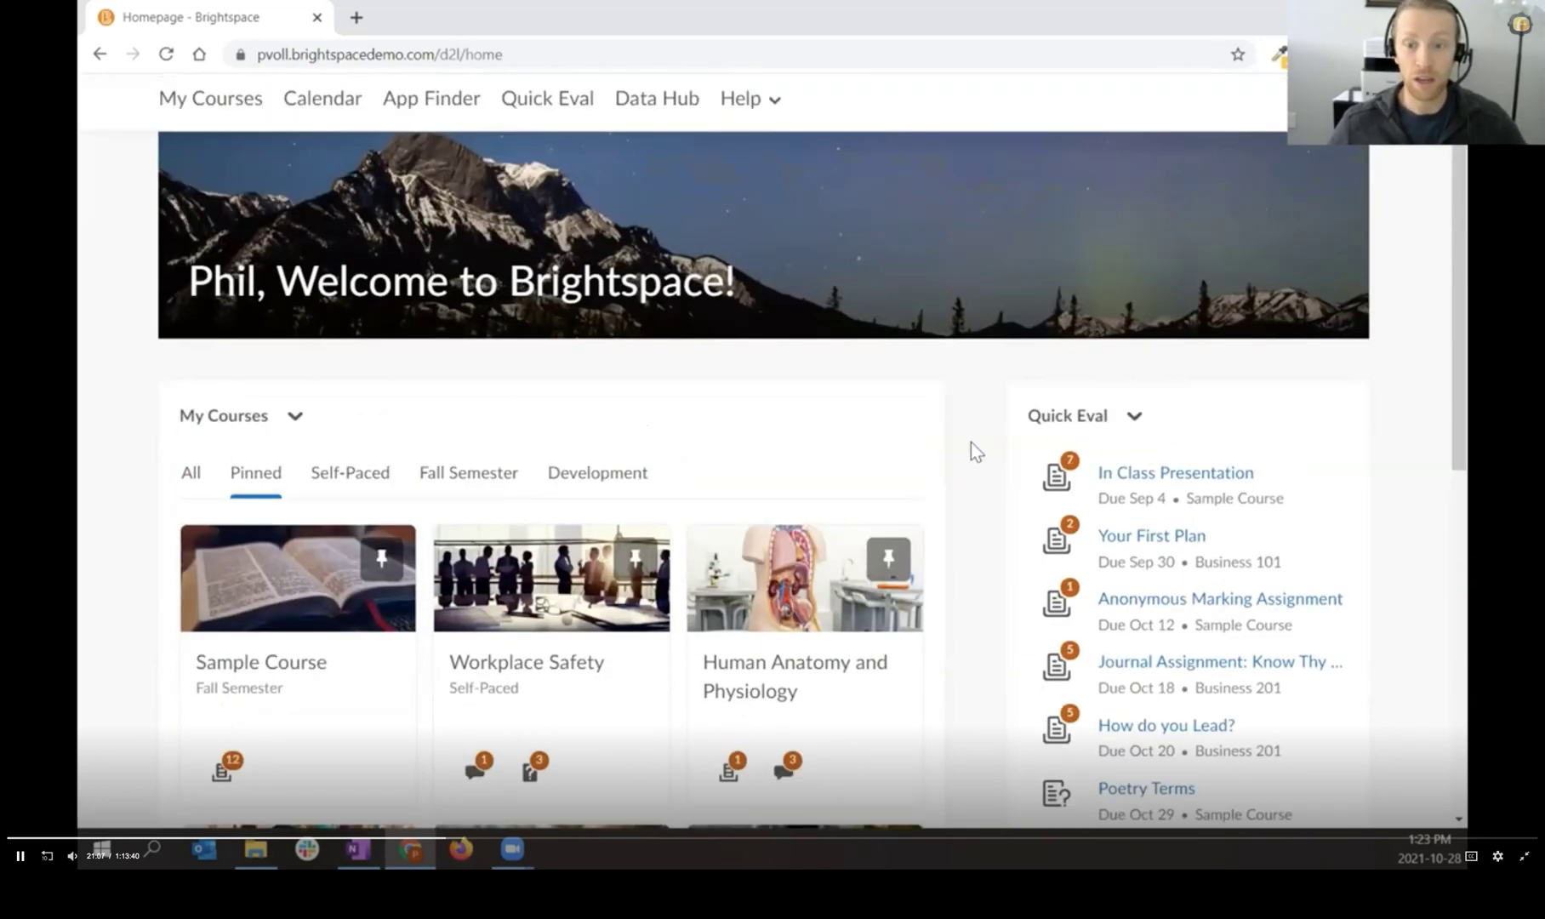
{"action": "scroll", "coordinate": [971, 451], "scroll_direction": "down", "scroll_amount": 1}
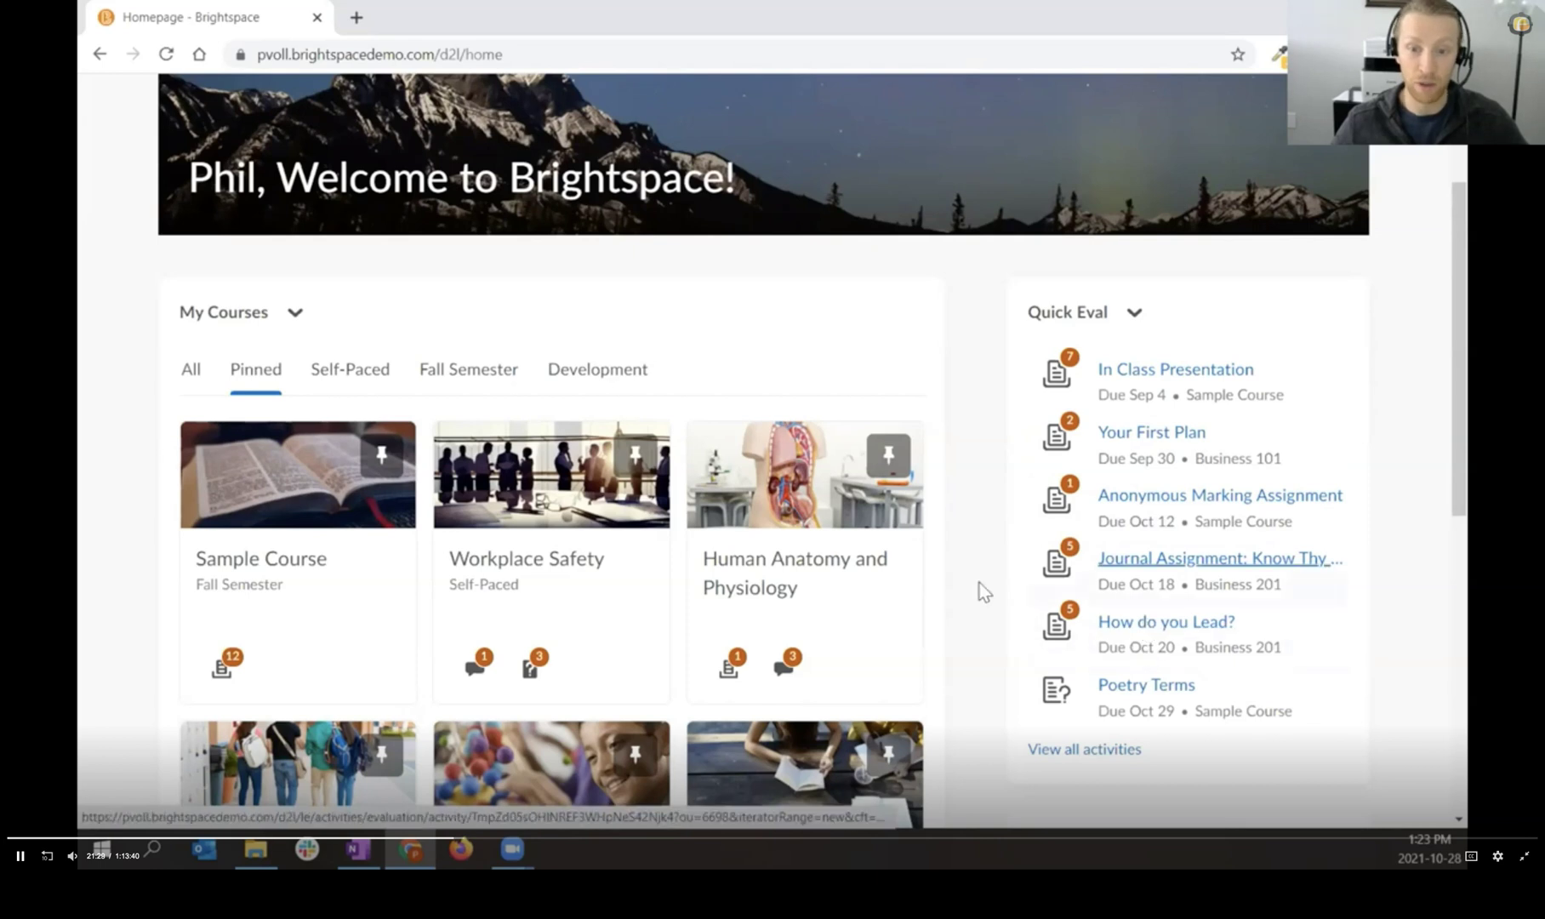
{"action": "scroll", "coordinate": [978, 567], "scroll_direction": "up", "scroll_amount": 3}
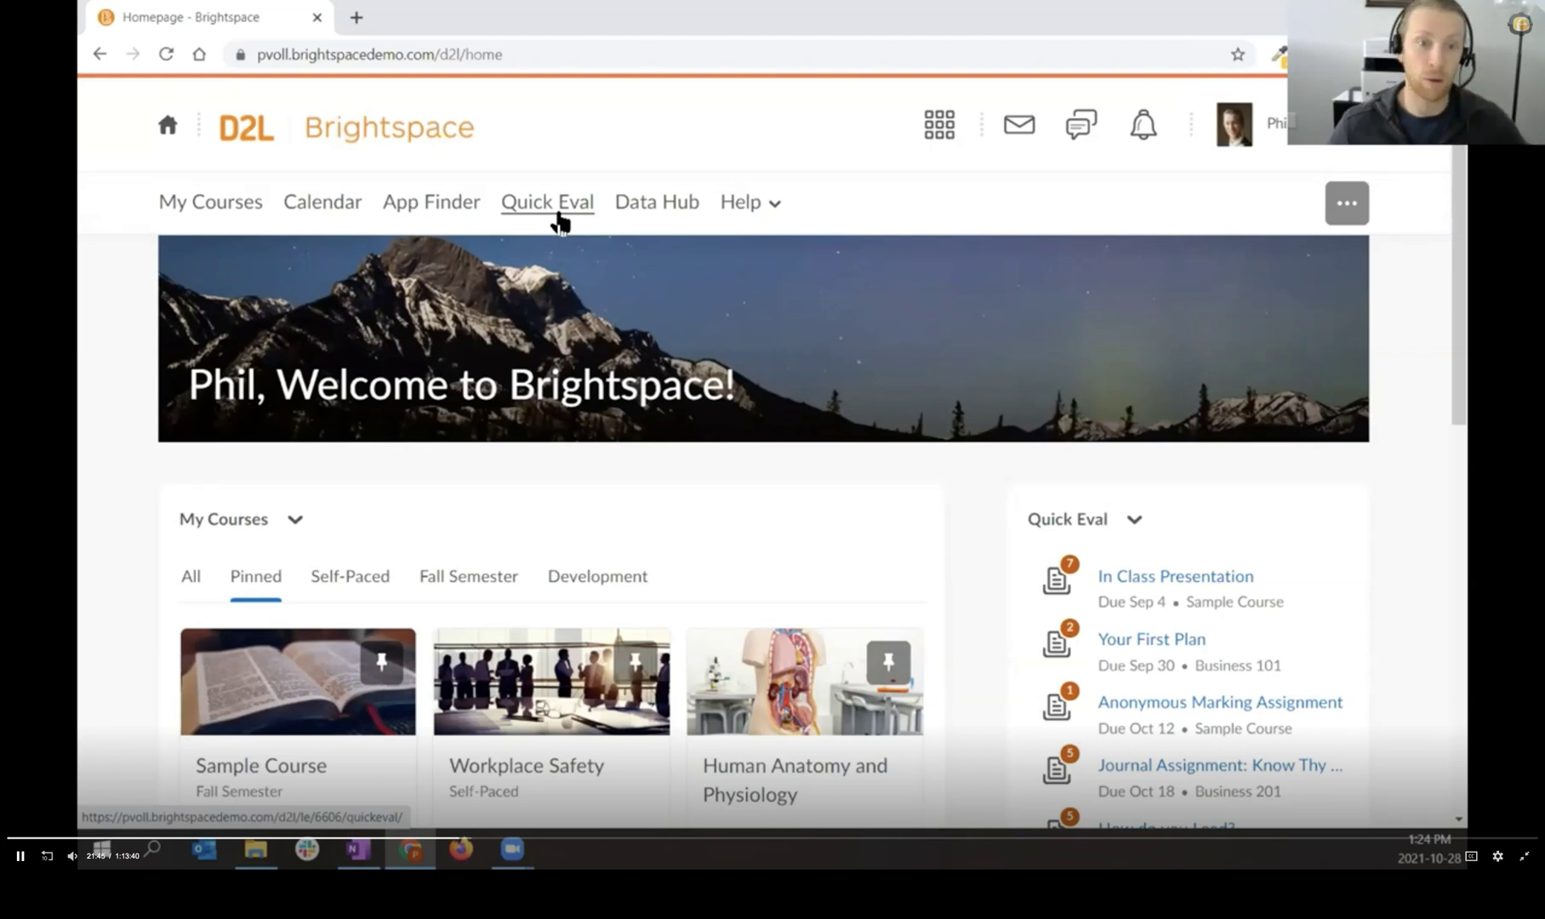
Step: Go to Quick Eval and open the new submission for In Class: Poetry Slam in Sample Course
{"action": "left_click", "coordinate": [573, 214]}
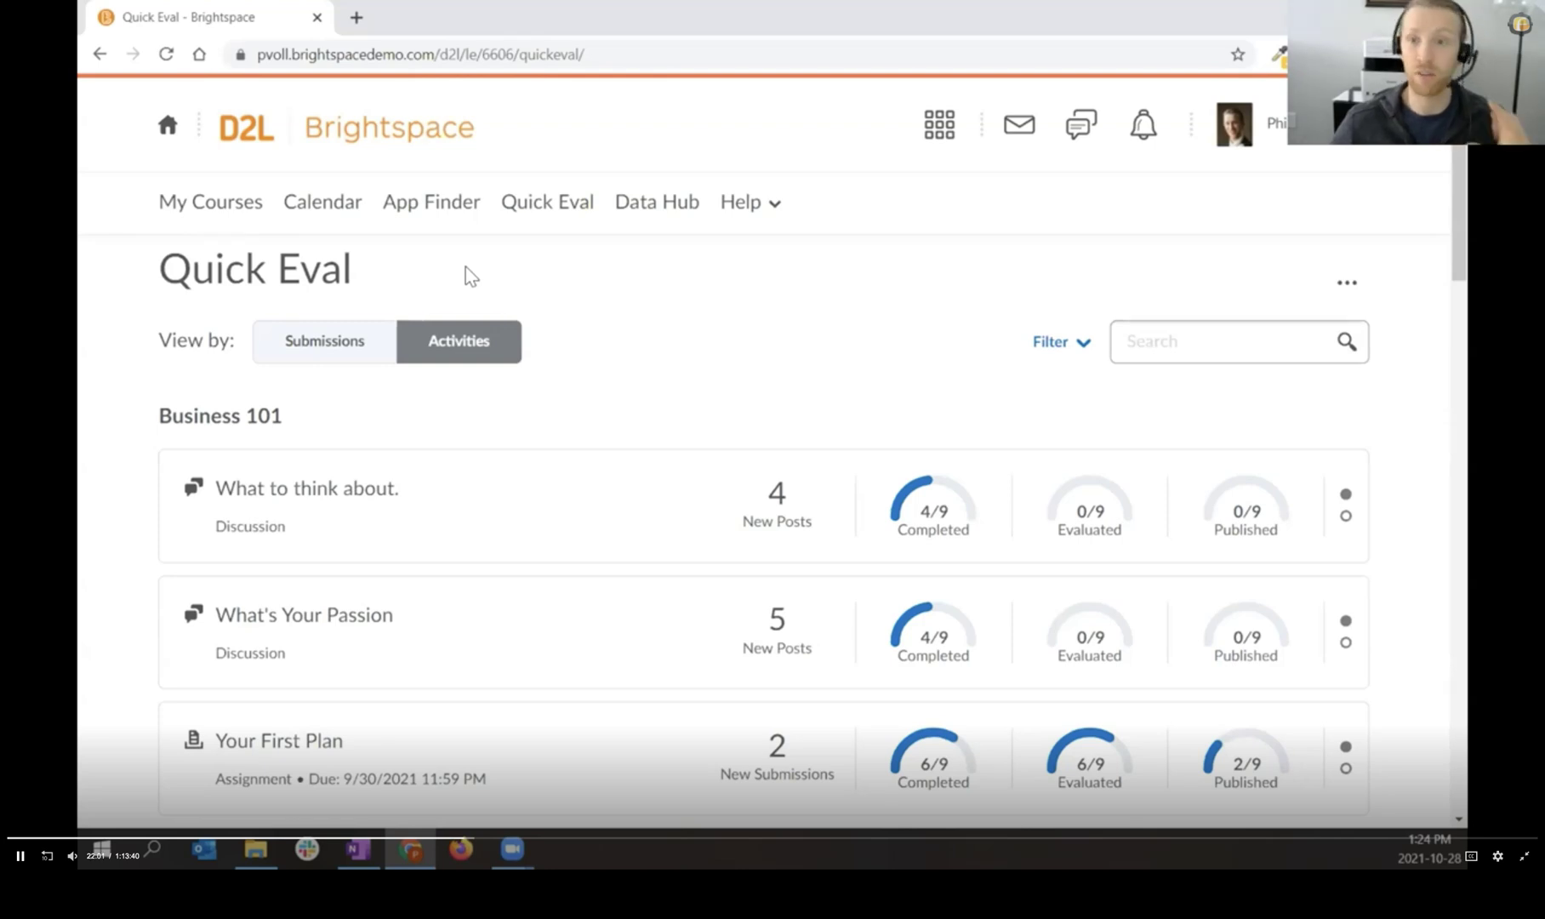
{"action": "scroll", "coordinate": [112, 384], "scroll_direction": "down", "scroll_amount": 1}
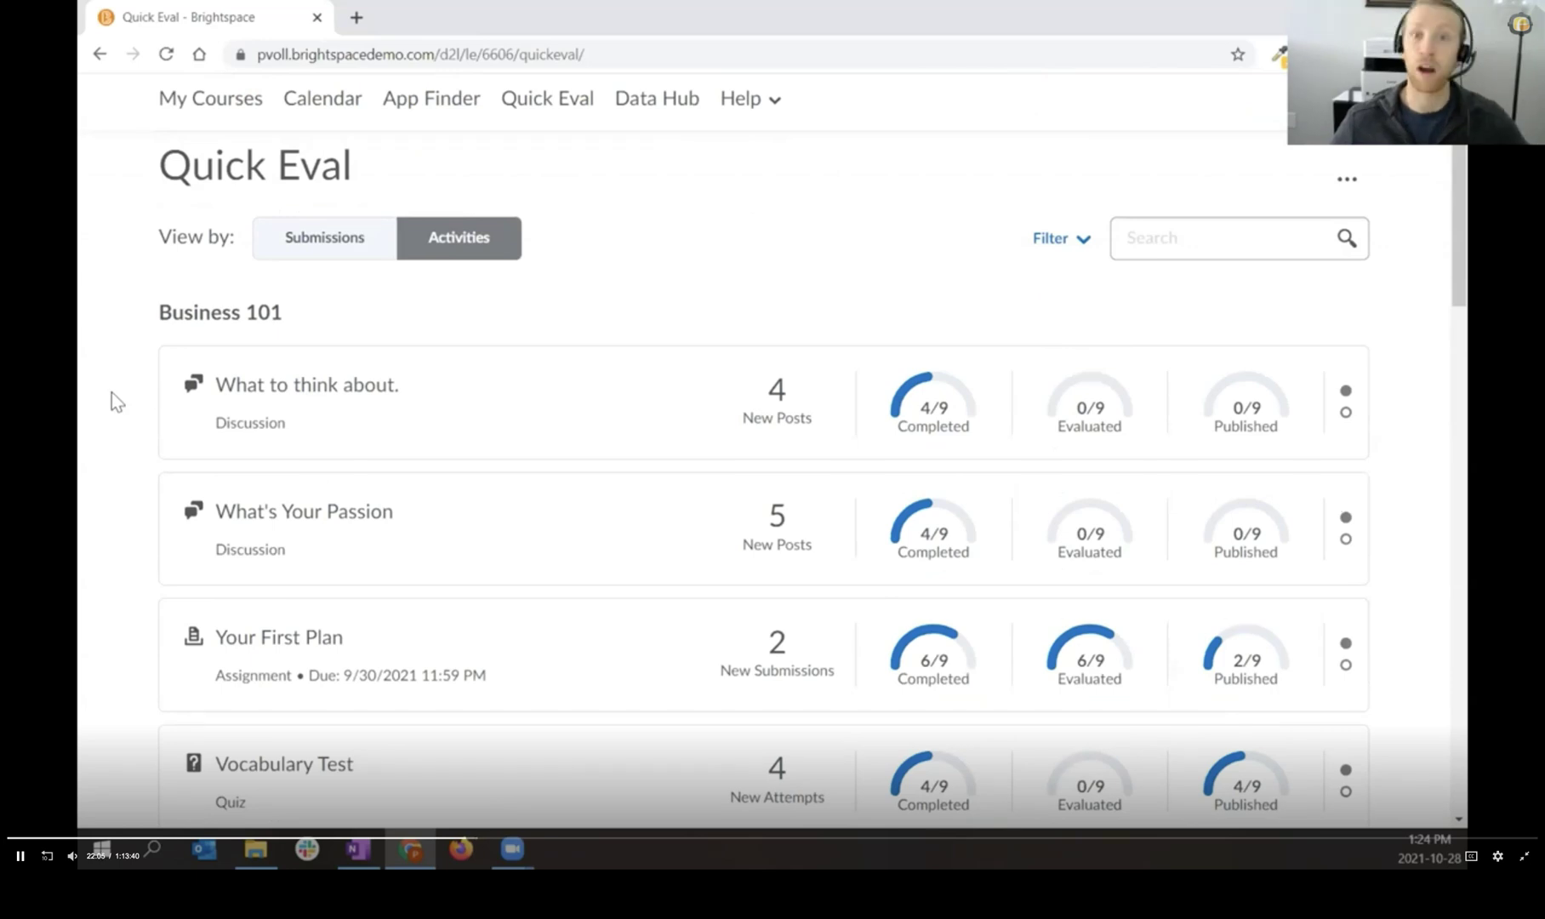
{"action": "scroll", "coordinate": [112, 392], "scroll_direction": "down", "scroll_amount": 2}
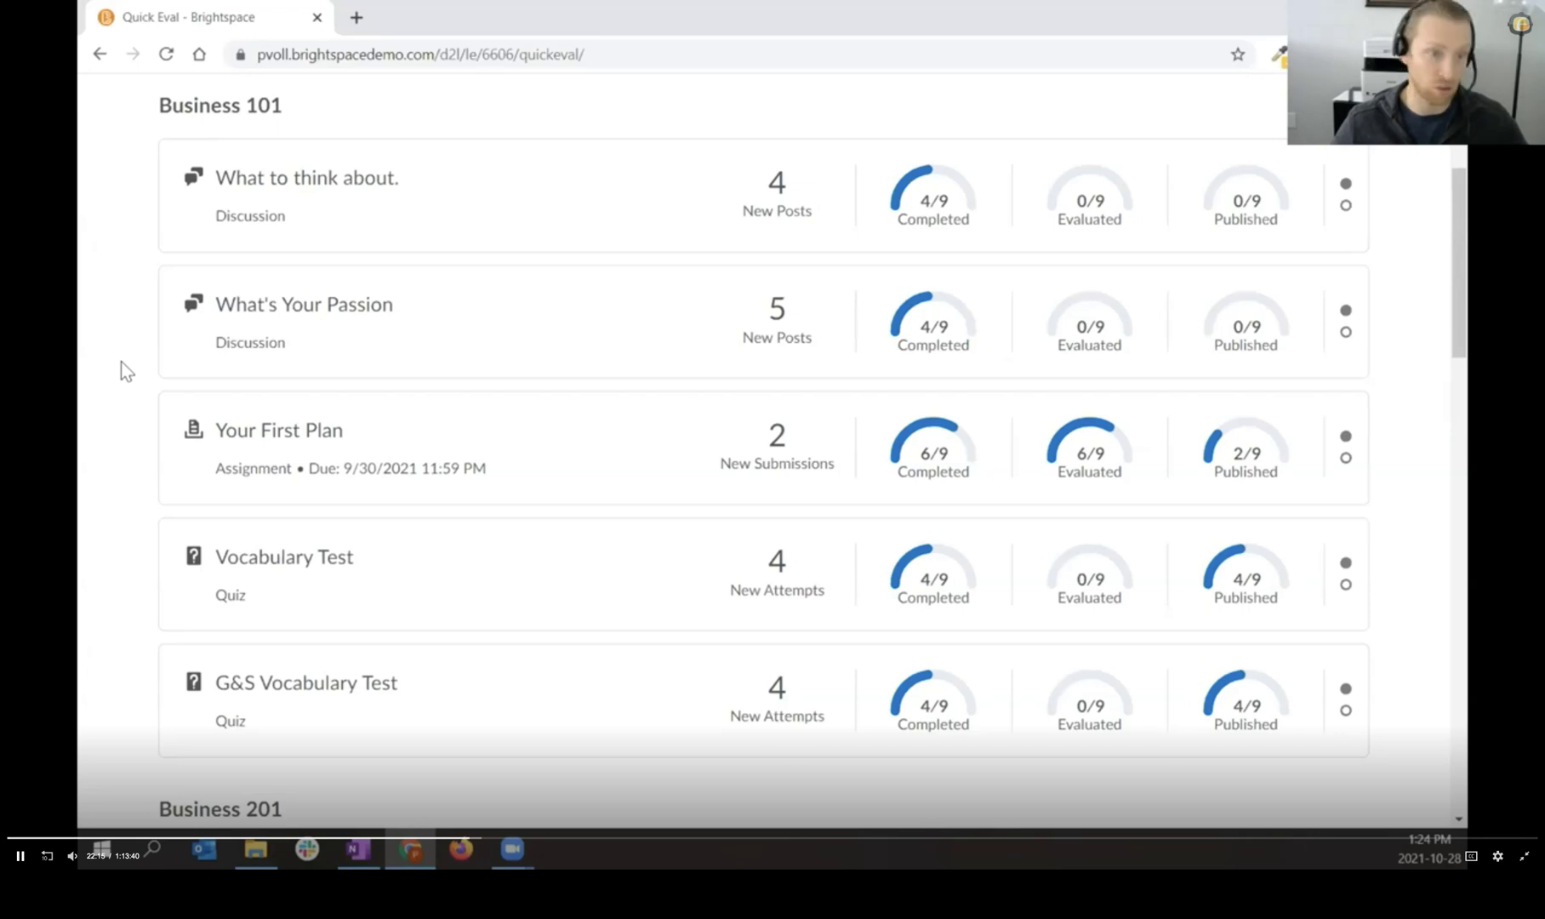
{"action": "scroll", "coordinate": [103, 365], "scroll_direction": "down", "scroll_amount": 8}
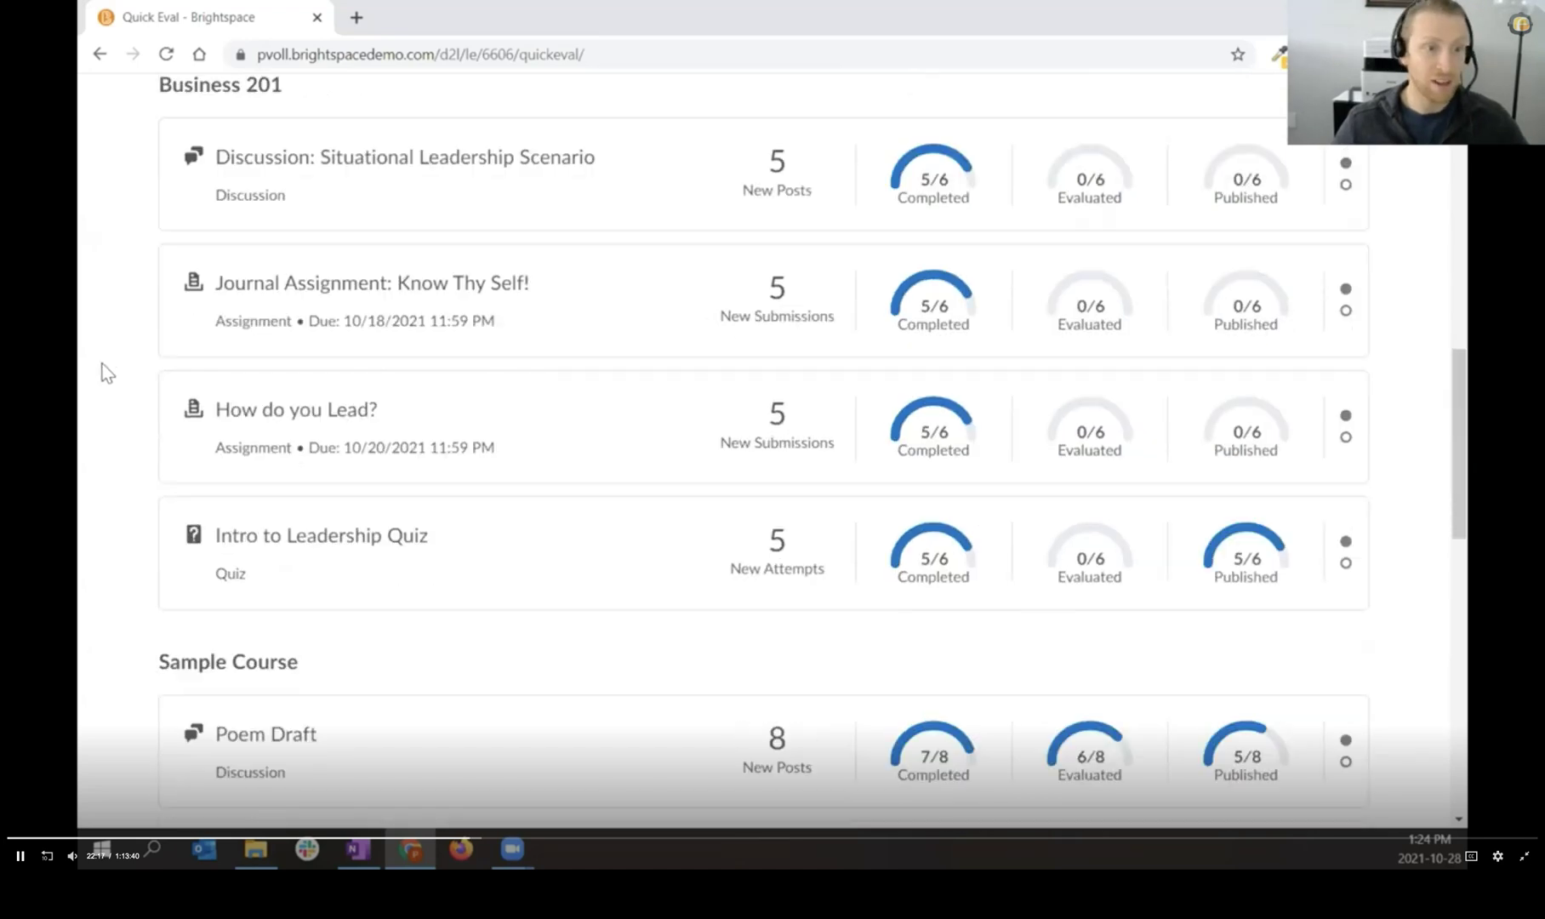
{"action": "scroll", "coordinate": [108, 447], "scroll_direction": "down", "scroll_amount": 6}
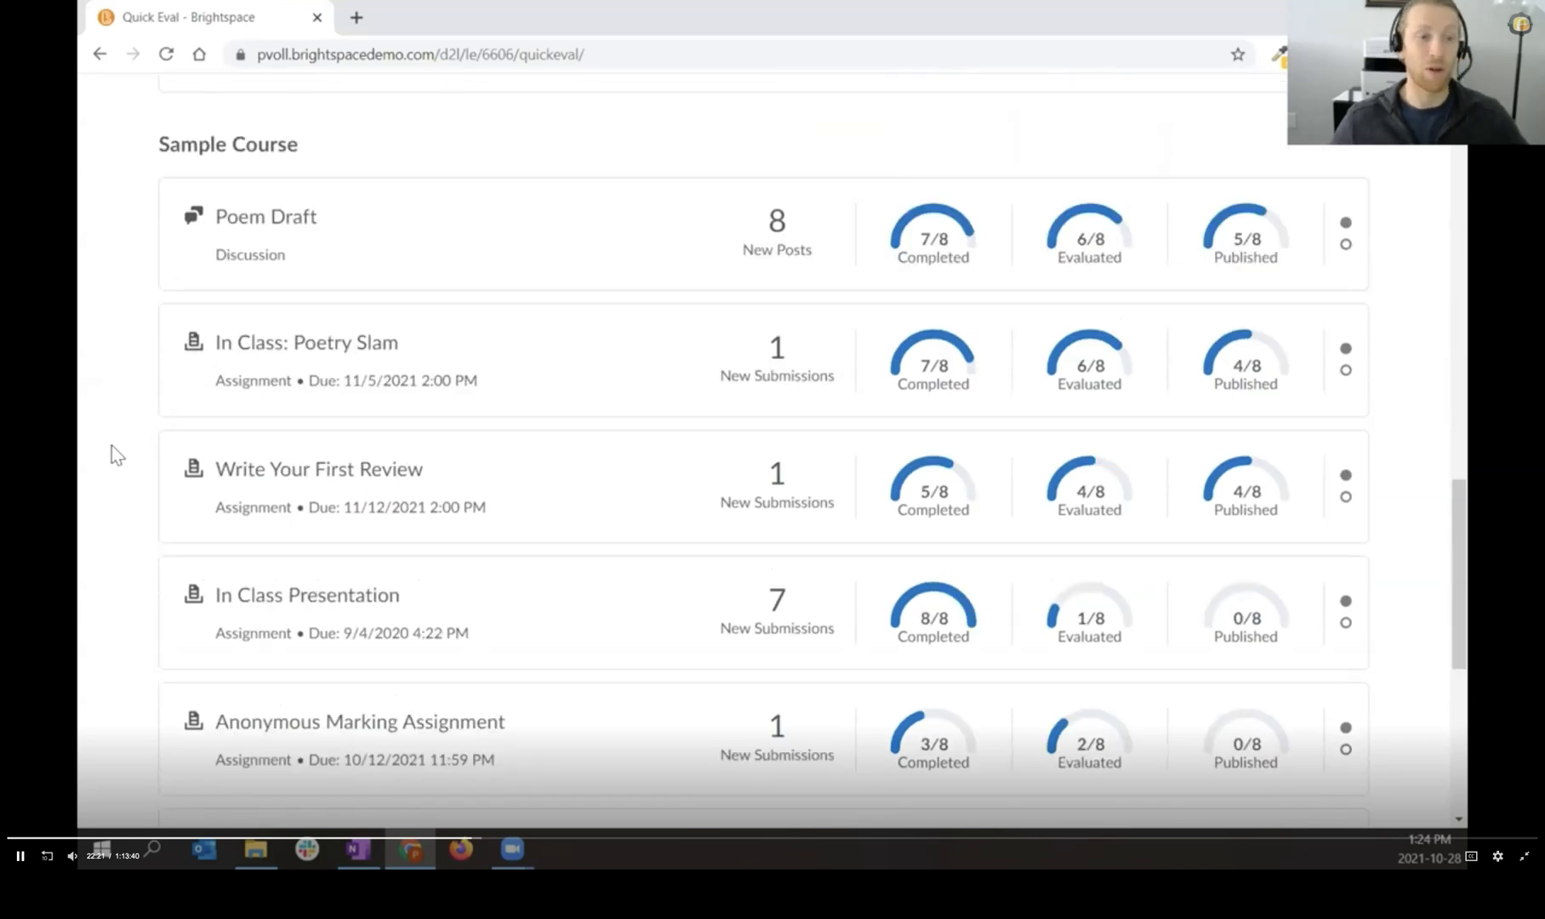
{"action": "mouse_move", "coordinate": [728, 397]}
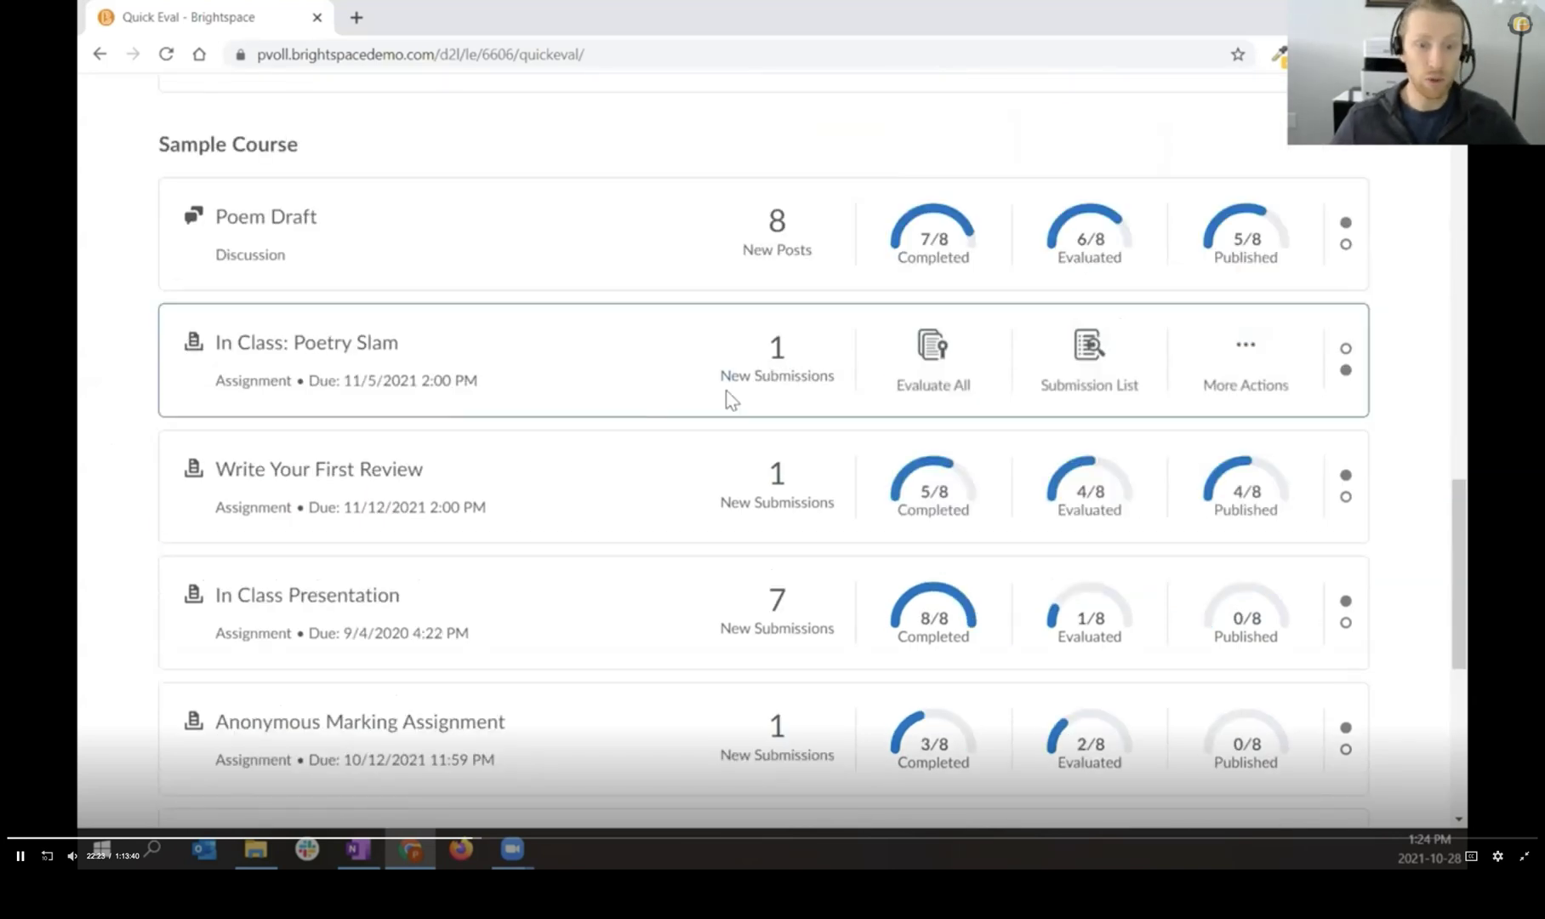
{"action": "left_click", "coordinate": [775, 374]}
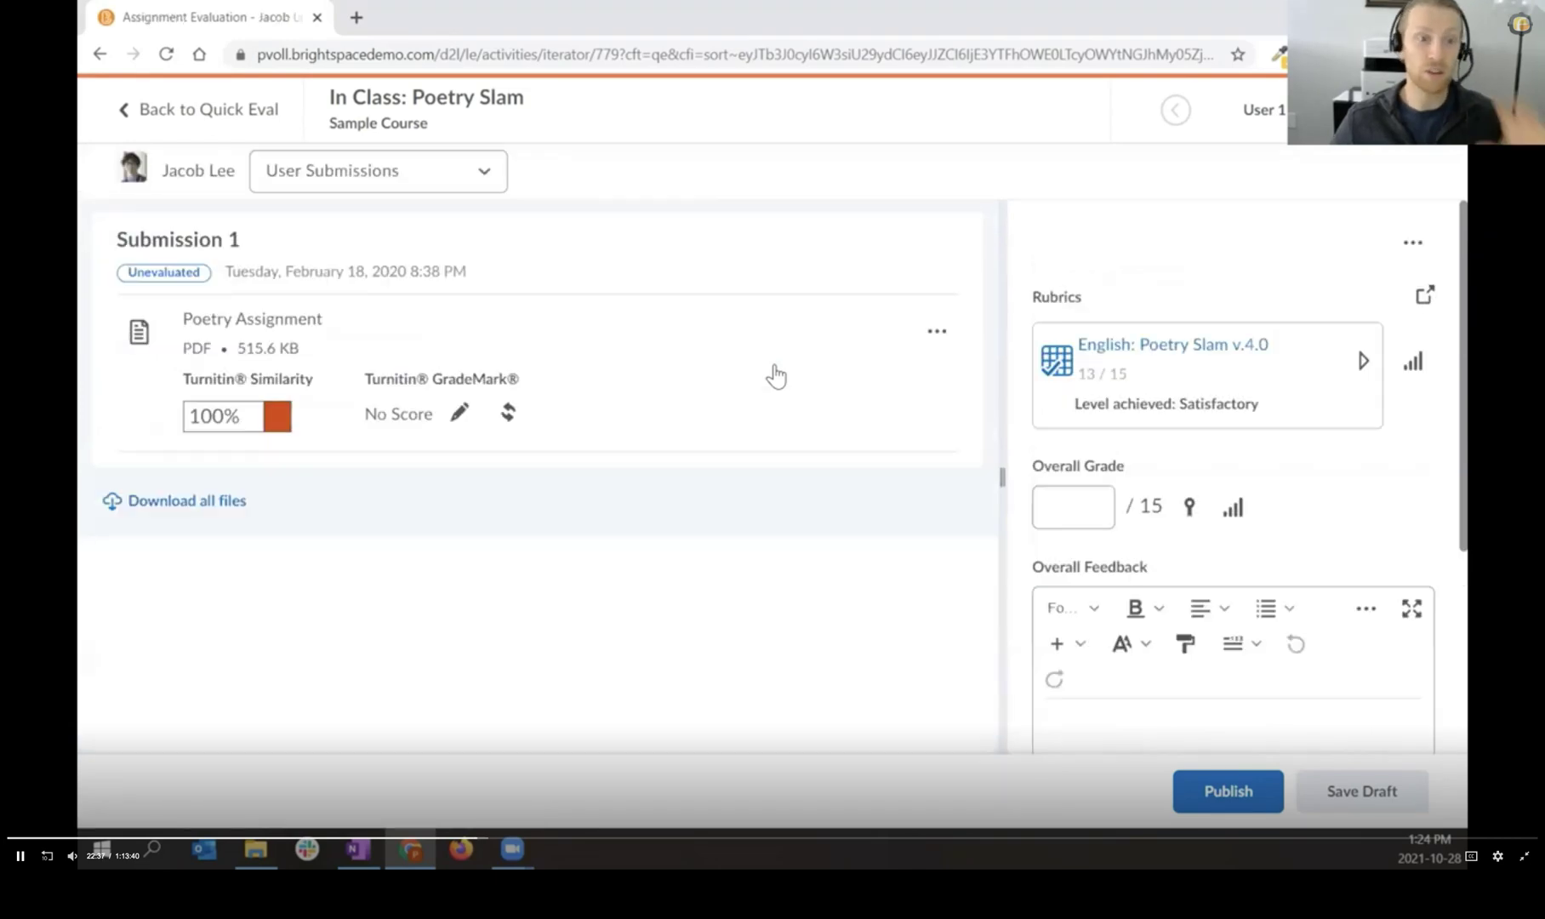
Step: Open the submitted Poetry Assignment PDF, read the poem and display the document in full screen
{"action": "left_click", "coordinate": [339, 335]}
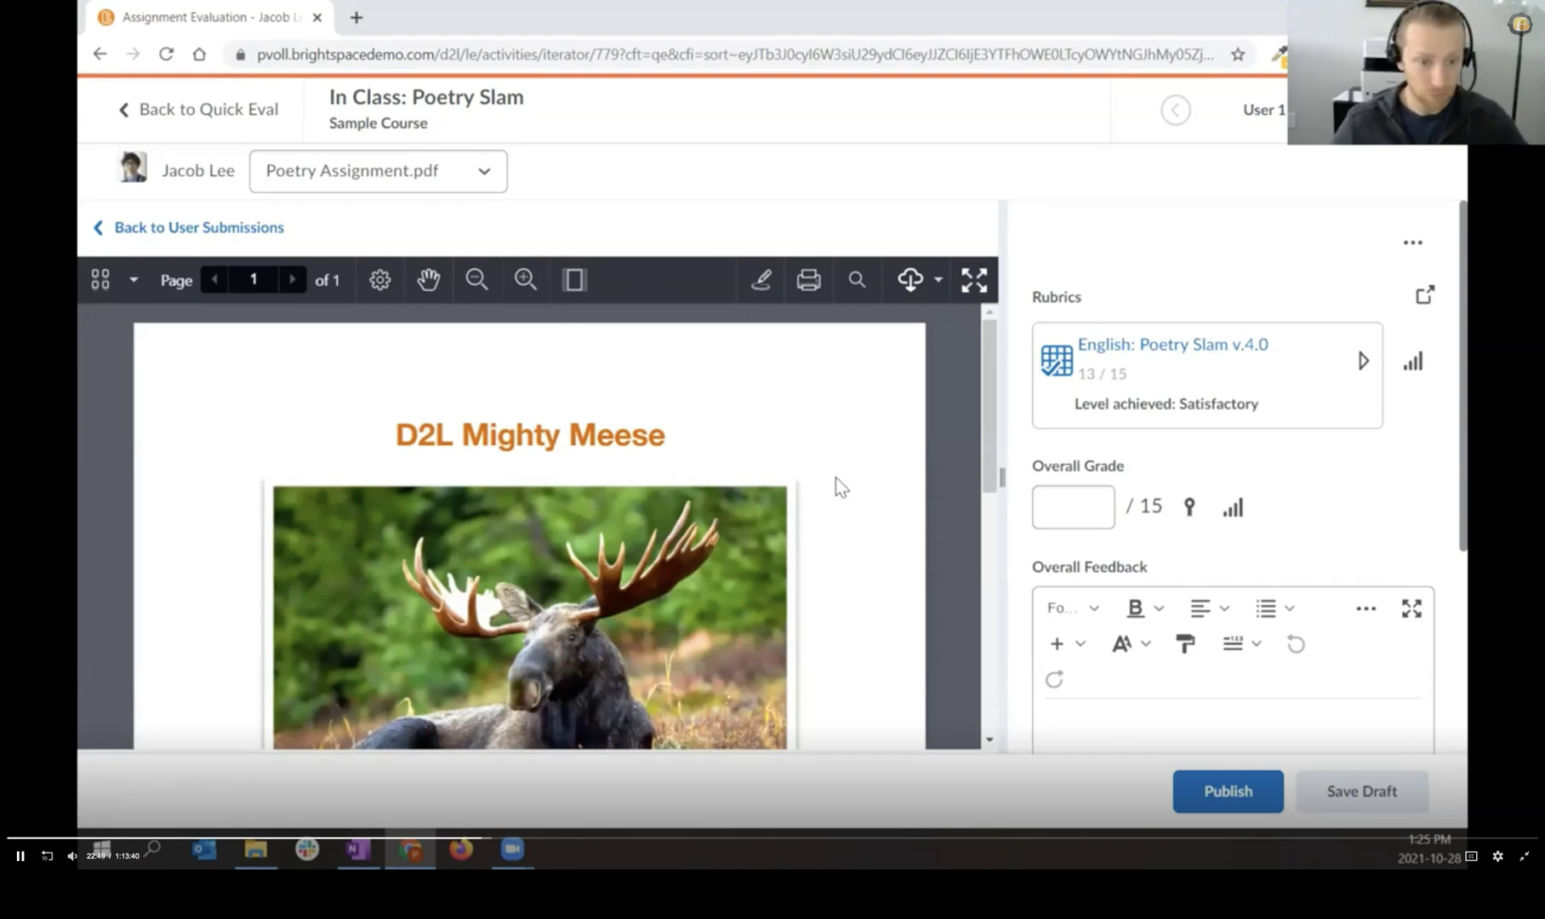
{"action": "scroll", "coordinate": [719, 512], "scroll_direction": "down", "scroll_amount": 5}
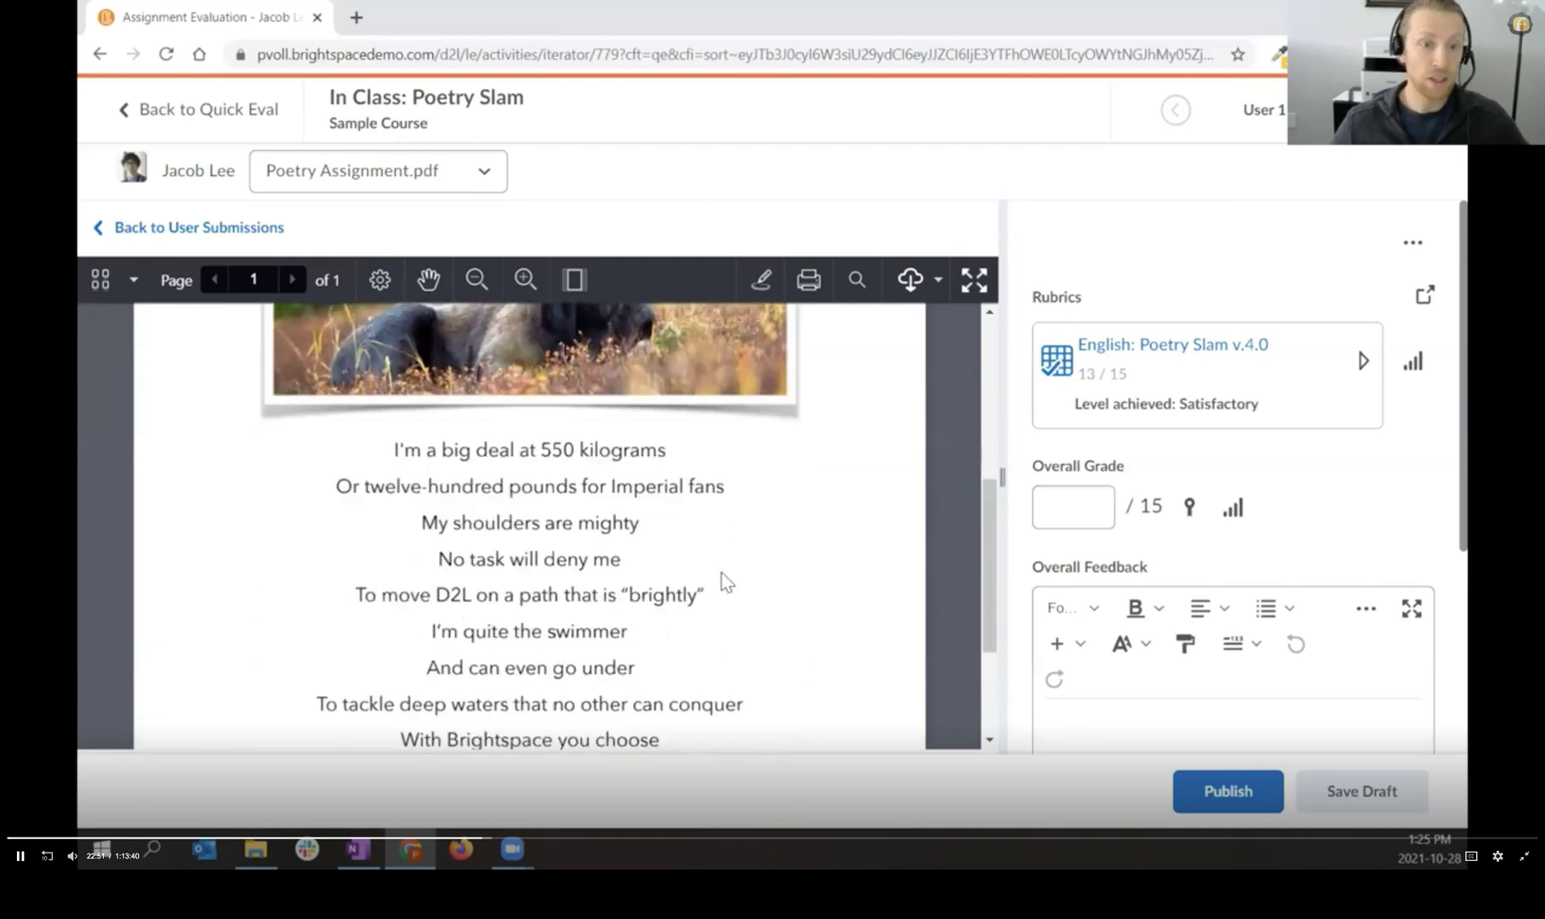
{"action": "scroll", "coordinate": [608, 501], "scroll_direction": "down", "scroll_amount": 1}
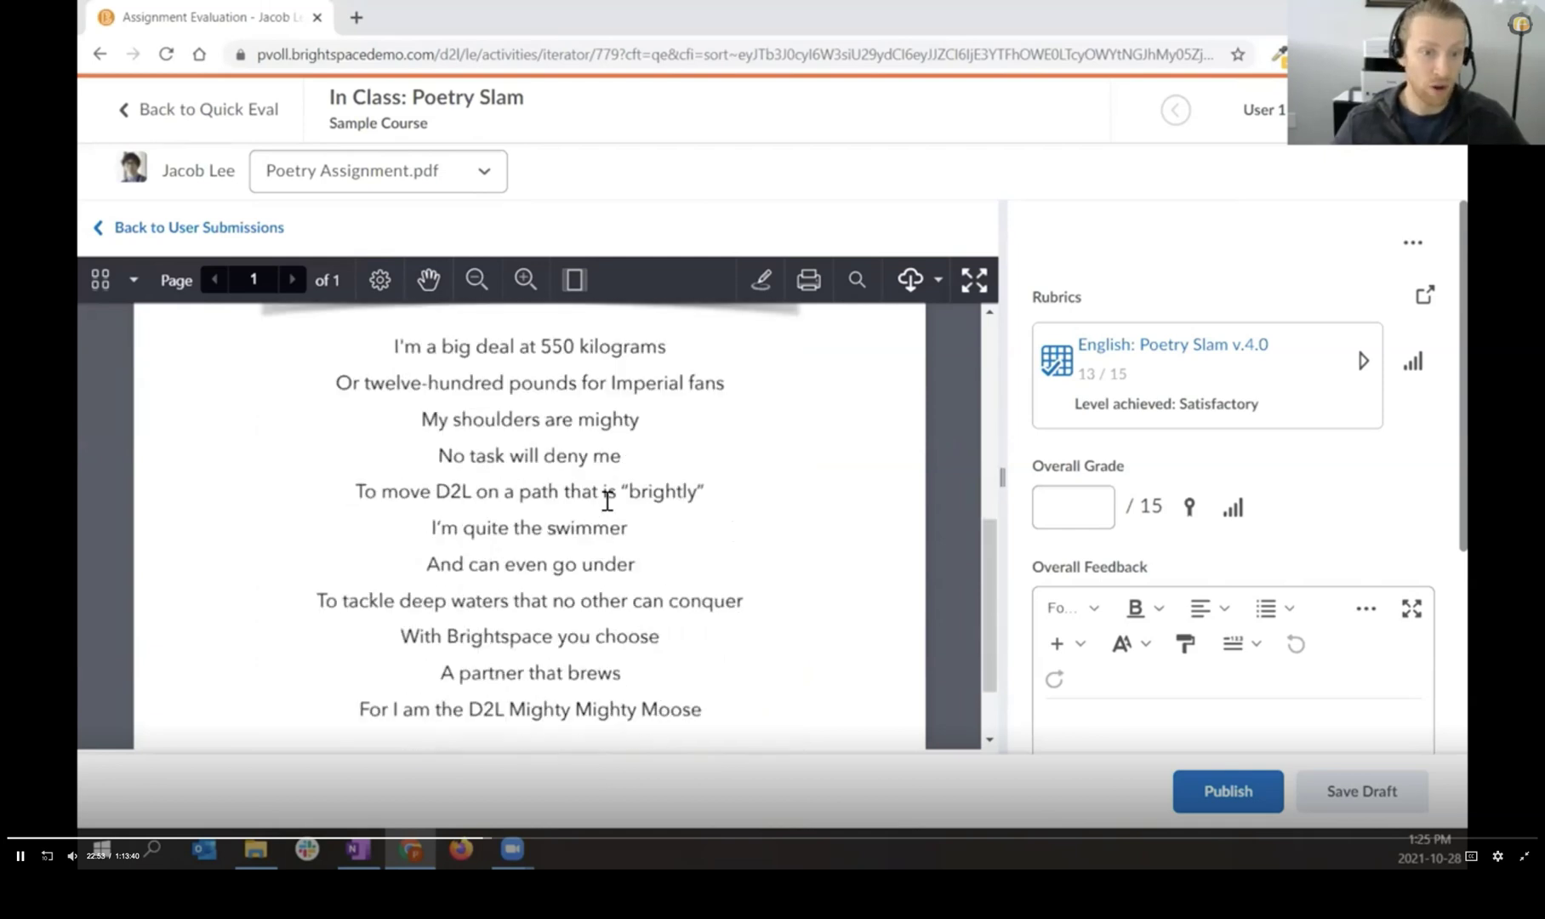
{"action": "scroll", "coordinate": [608, 501], "scroll_direction": "down", "scroll_amount": 1}
{"action": "scroll", "coordinate": [607, 501], "scroll_direction": "up", "scroll_amount": 7}
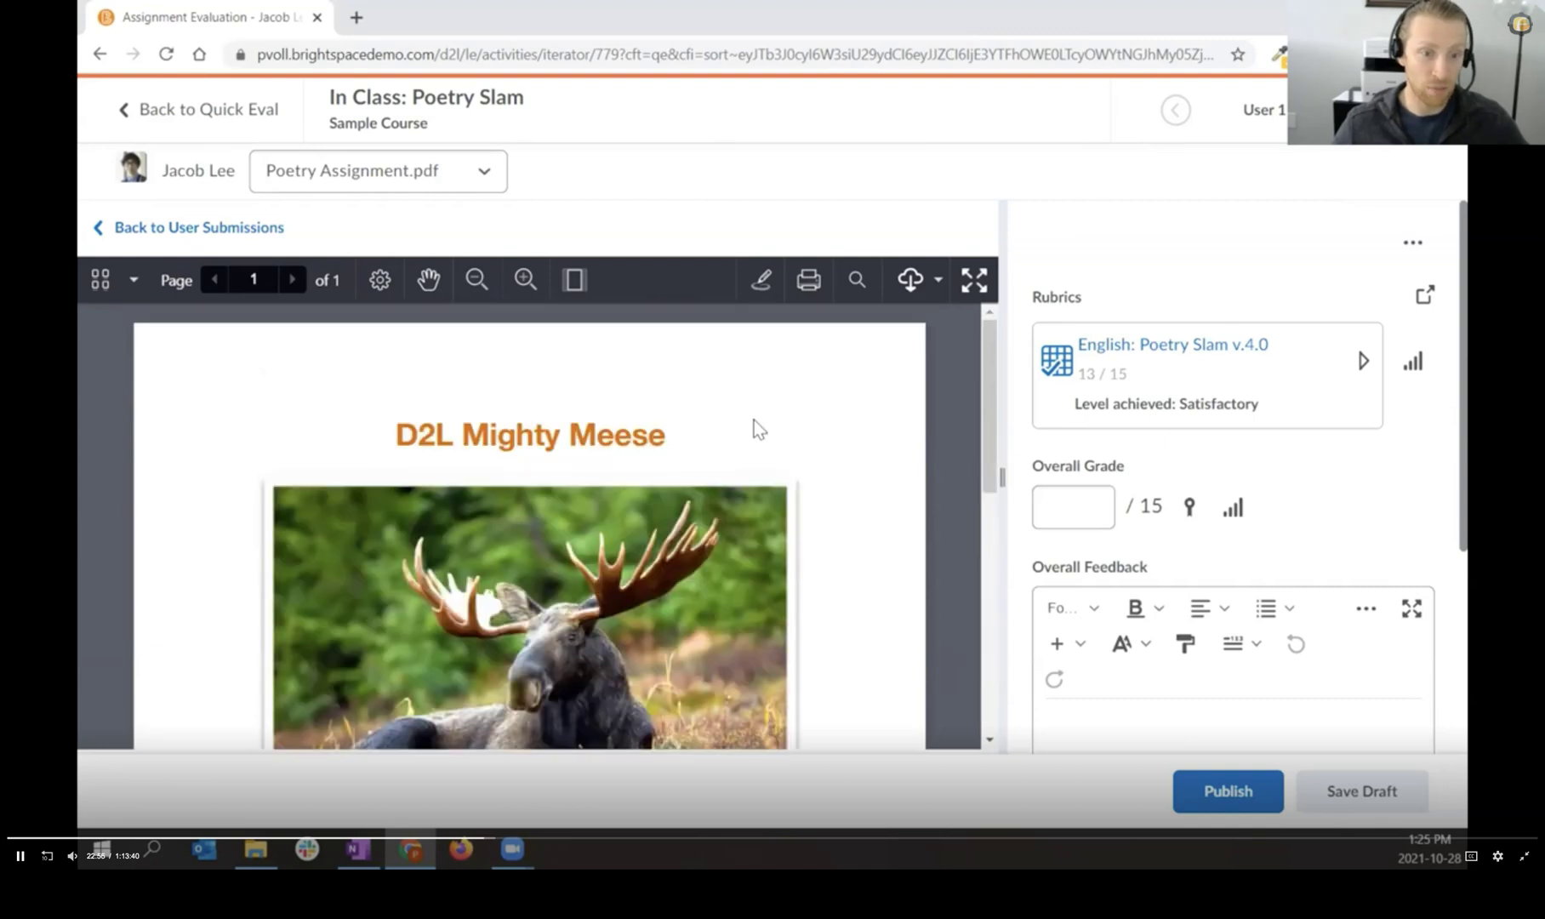
{"action": "left_click", "coordinate": [974, 279]}
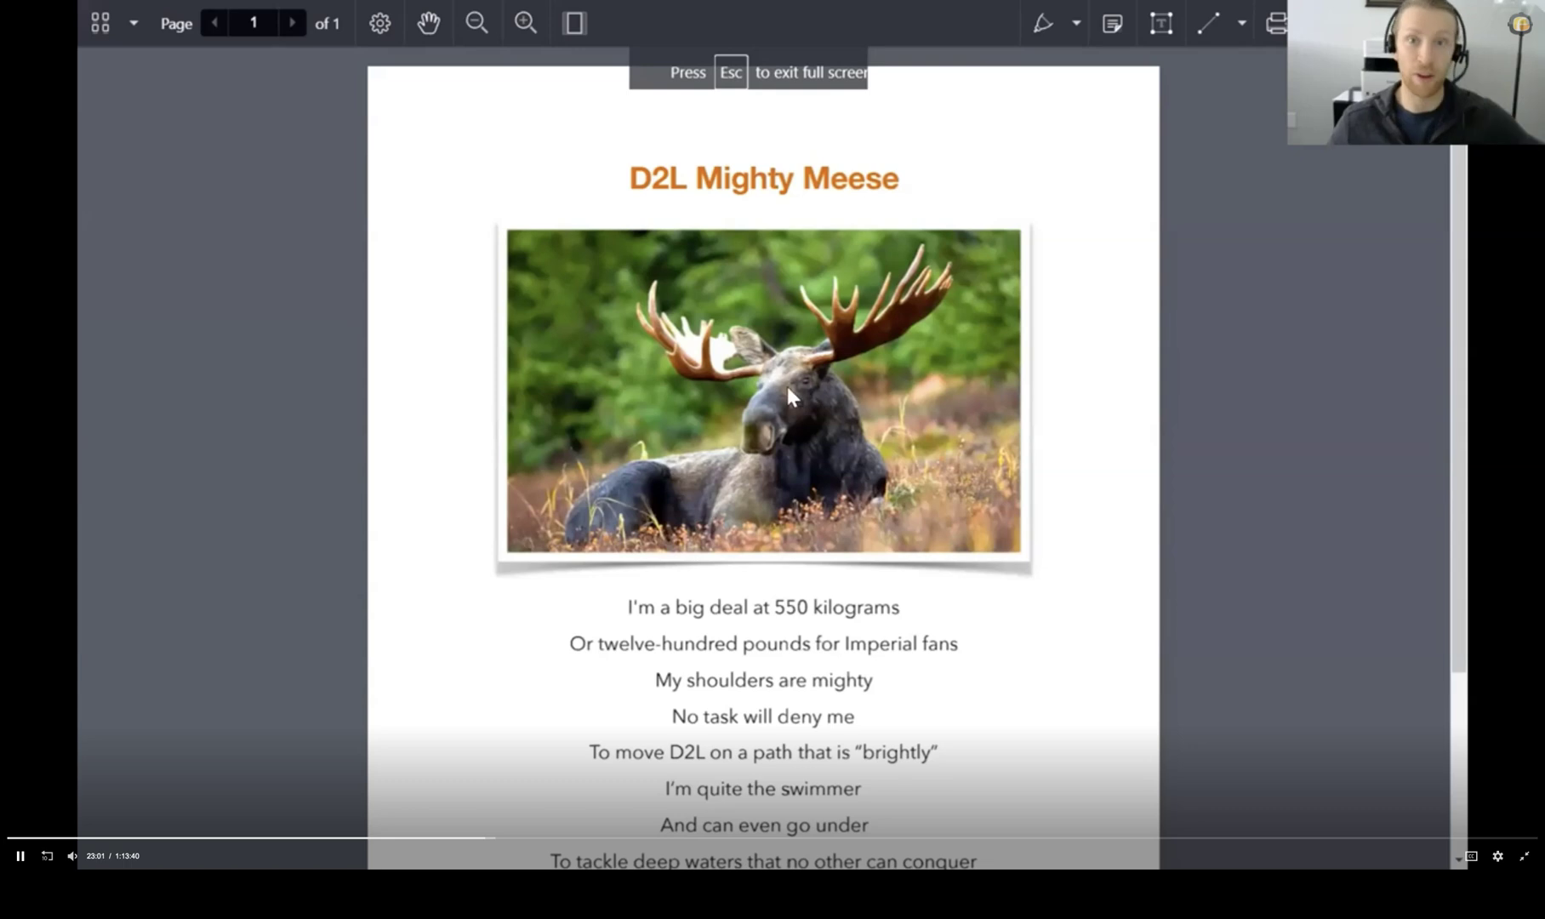
Step: Highlight the poem line "I'm a big deal at 550 kilograms" and view the available shape and drawing annotation options
{"action": "scroll", "coordinate": [786, 386], "scroll_direction": "down", "scroll_amount": 2}
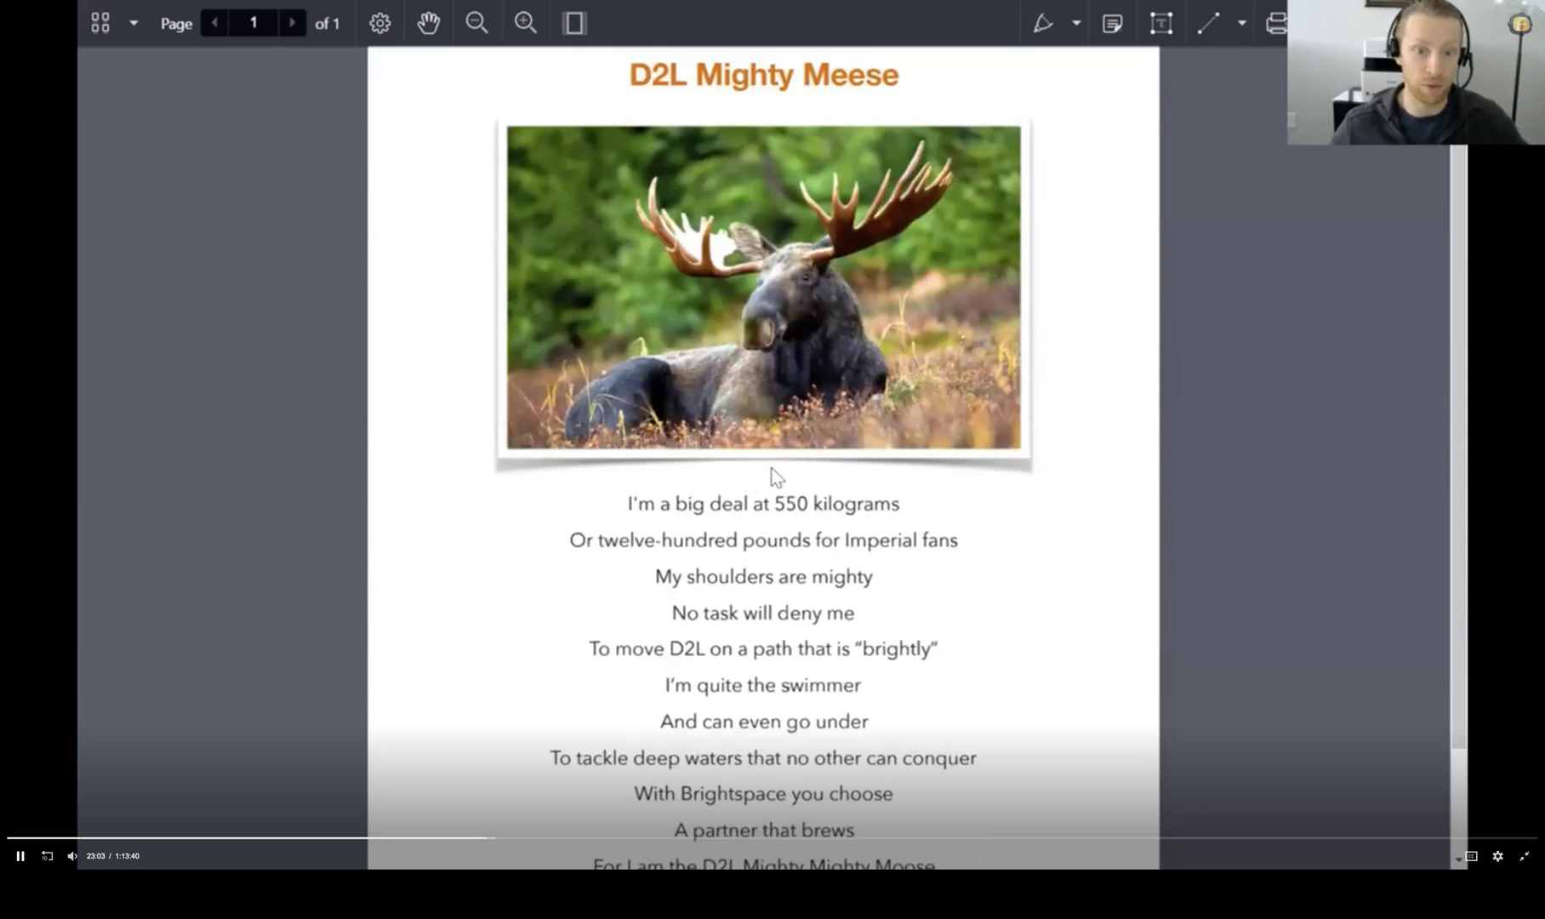
{"action": "left_click_drag", "start_coordinate": [627, 504], "coordinate": [913, 505]}
{"action": "left_click", "coordinate": [908, 509]}
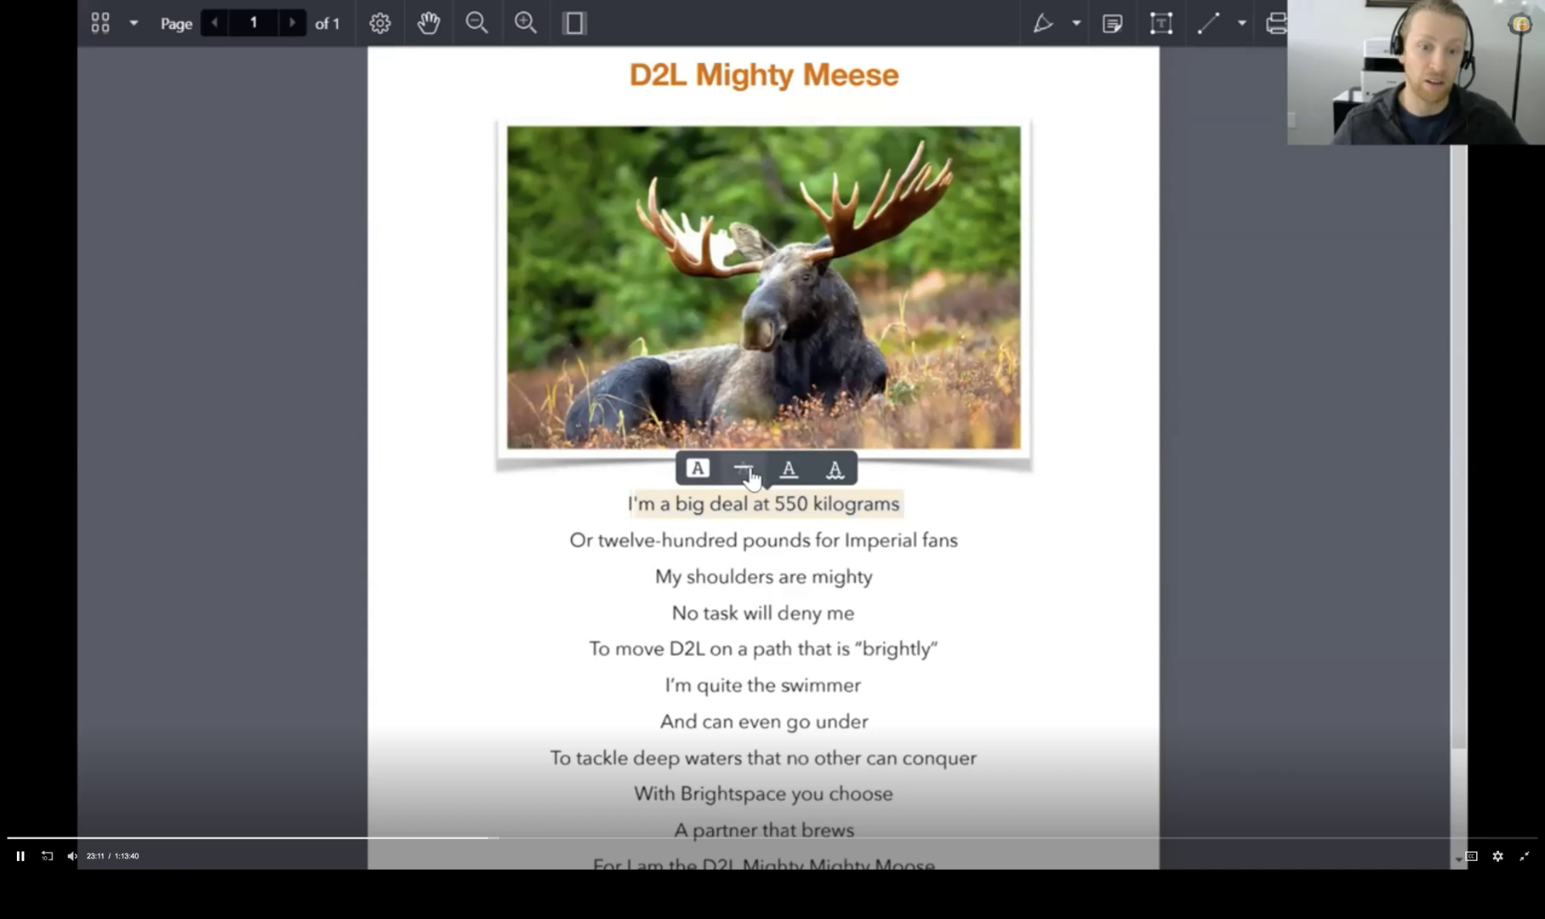
{"action": "left_click", "coordinate": [697, 468]}
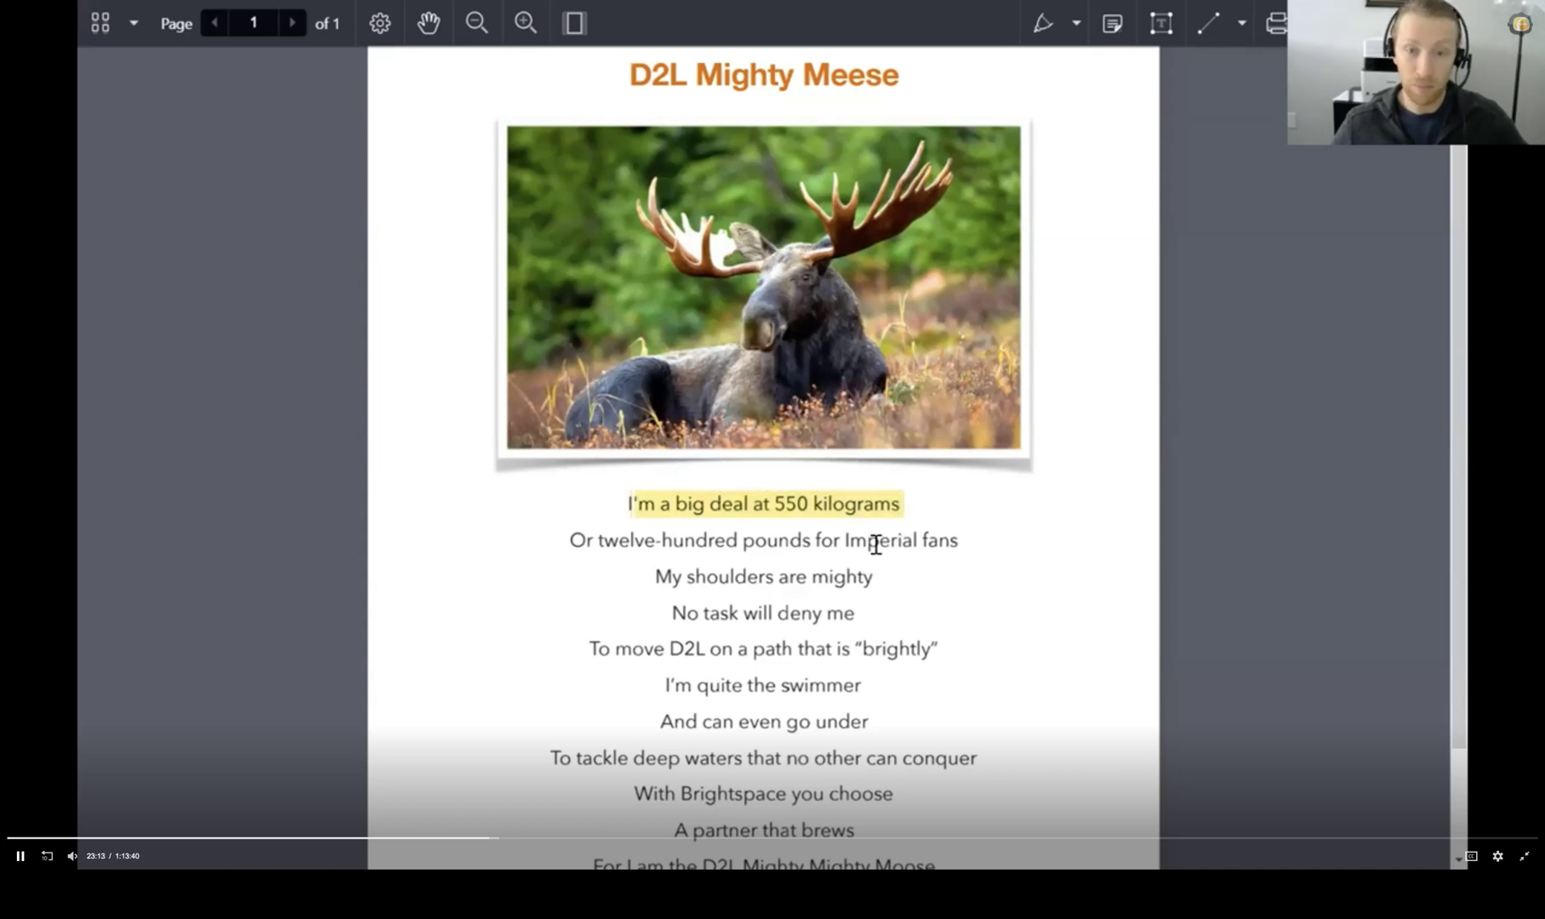
{"action": "scroll", "coordinate": [1036, 473], "scroll_direction": "up", "scroll_amount": 2}
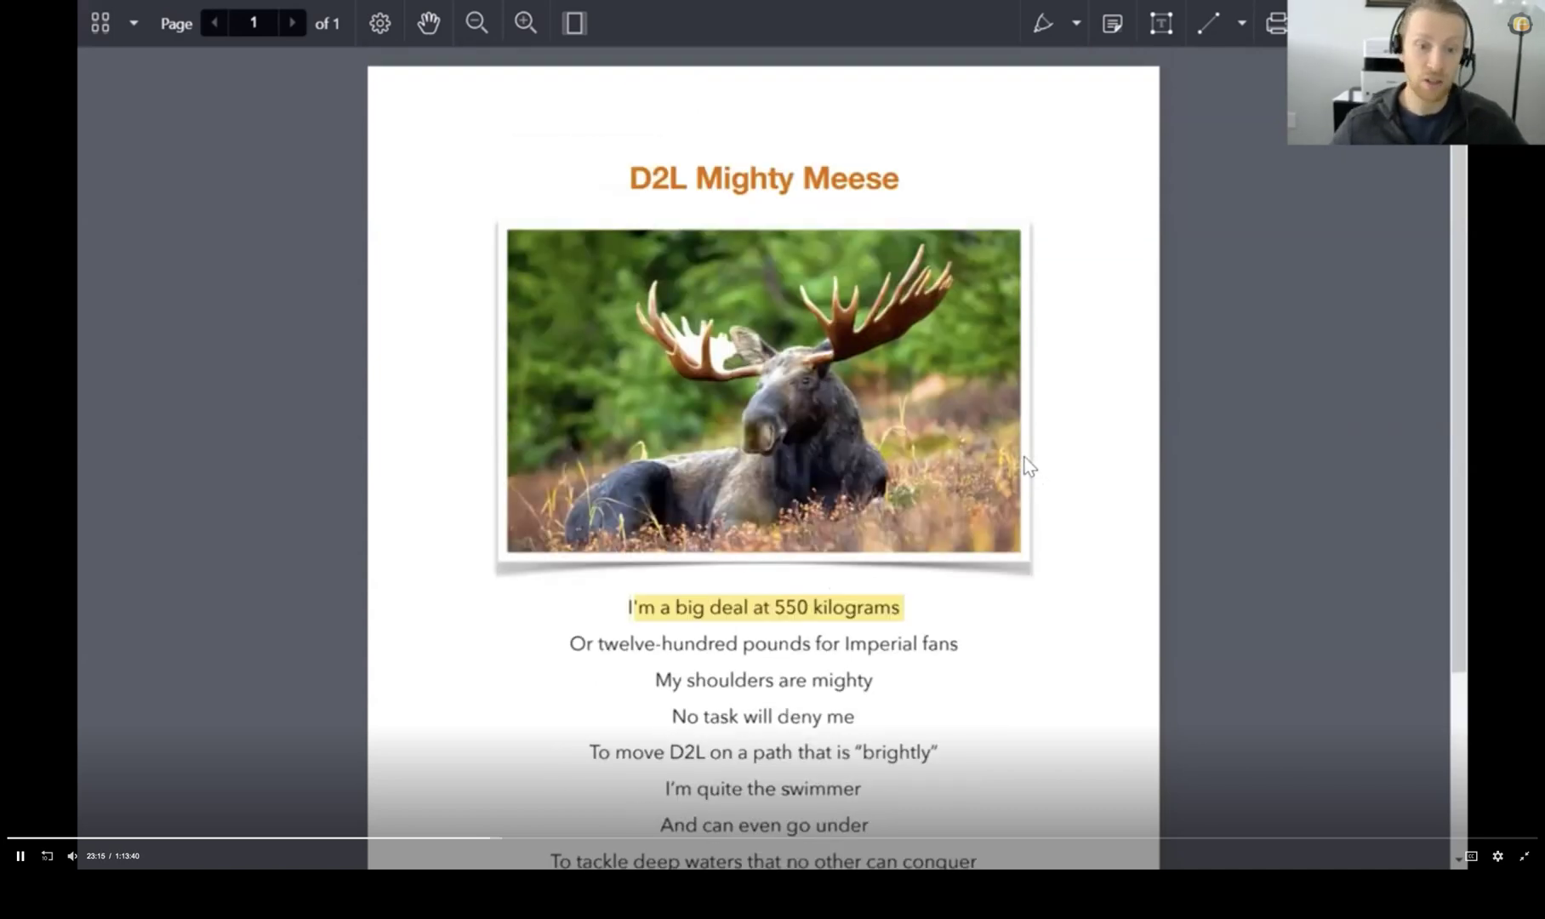
{"action": "left_click", "coordinate": [1238, 25]}
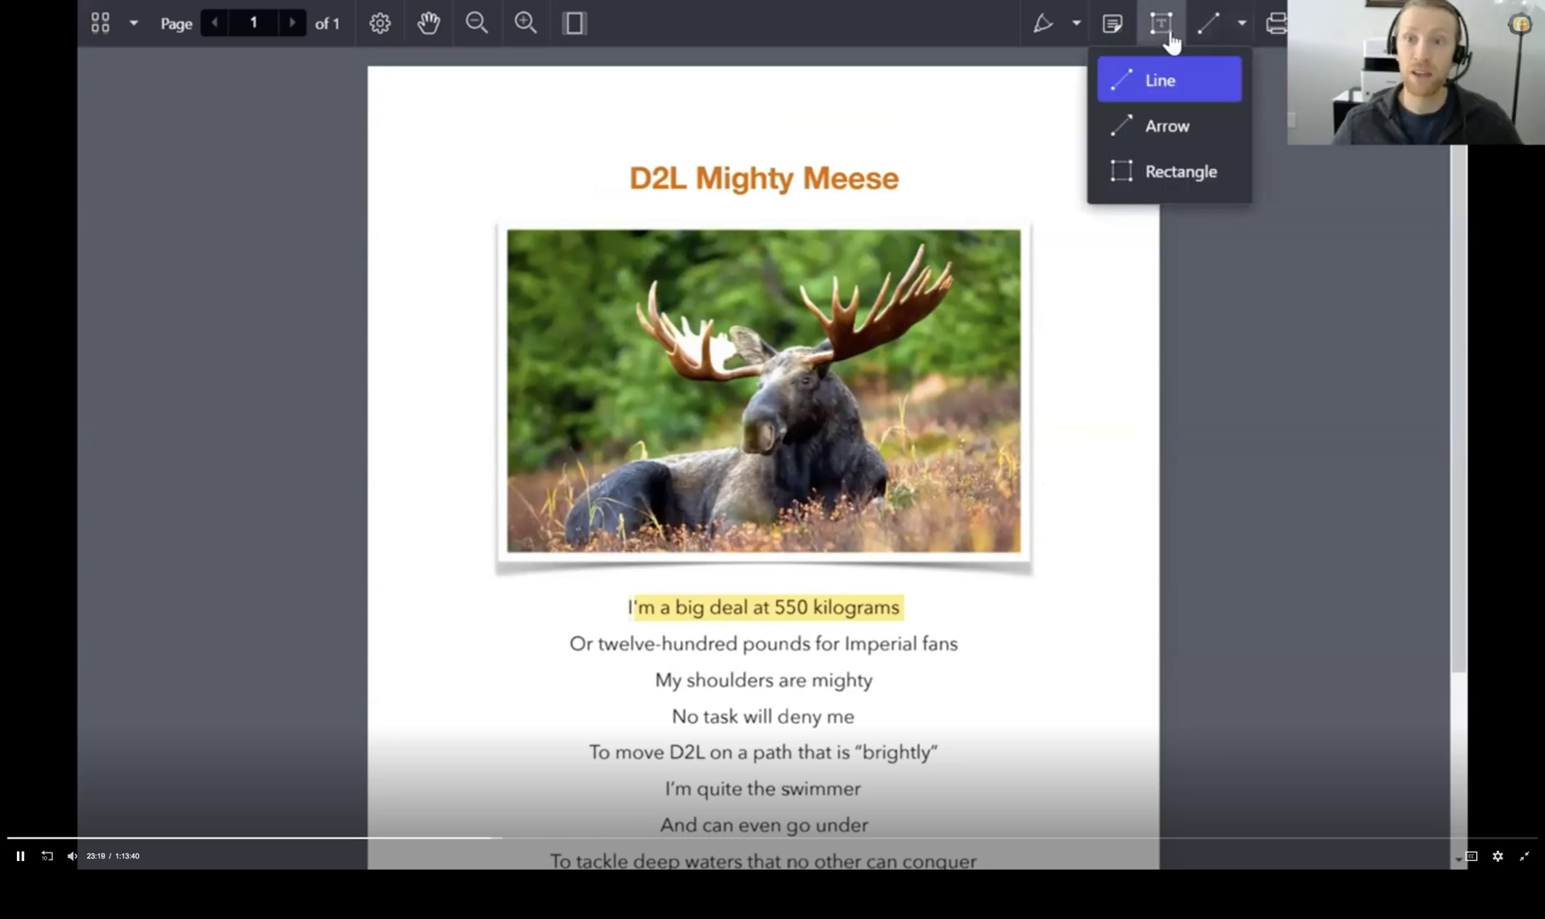
{"action": "left_click", "coordinate": [1076, 22]}
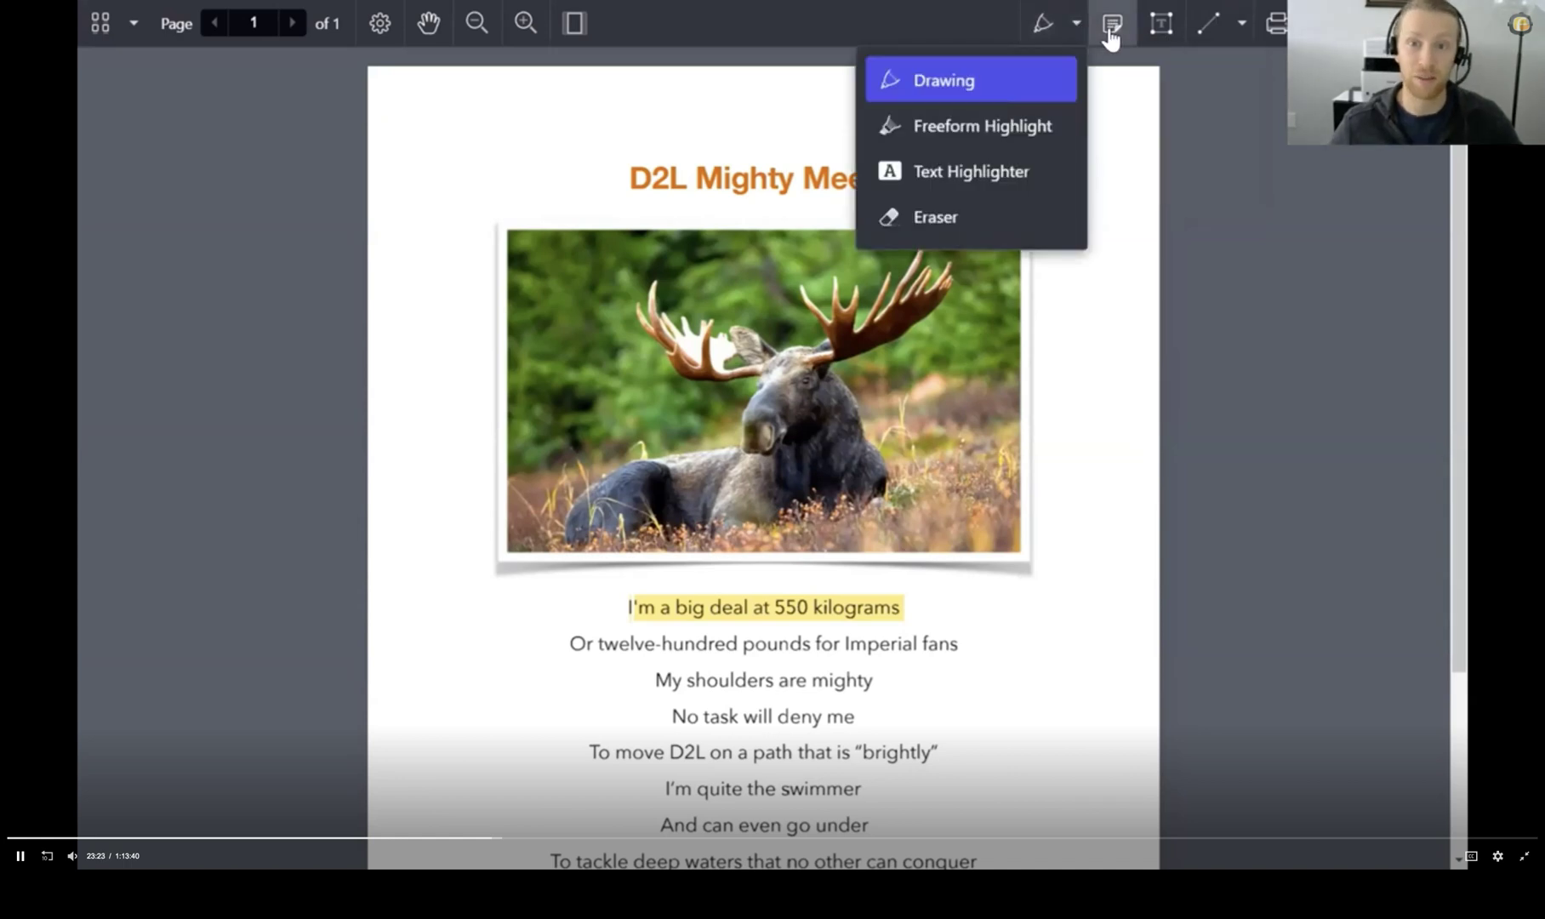
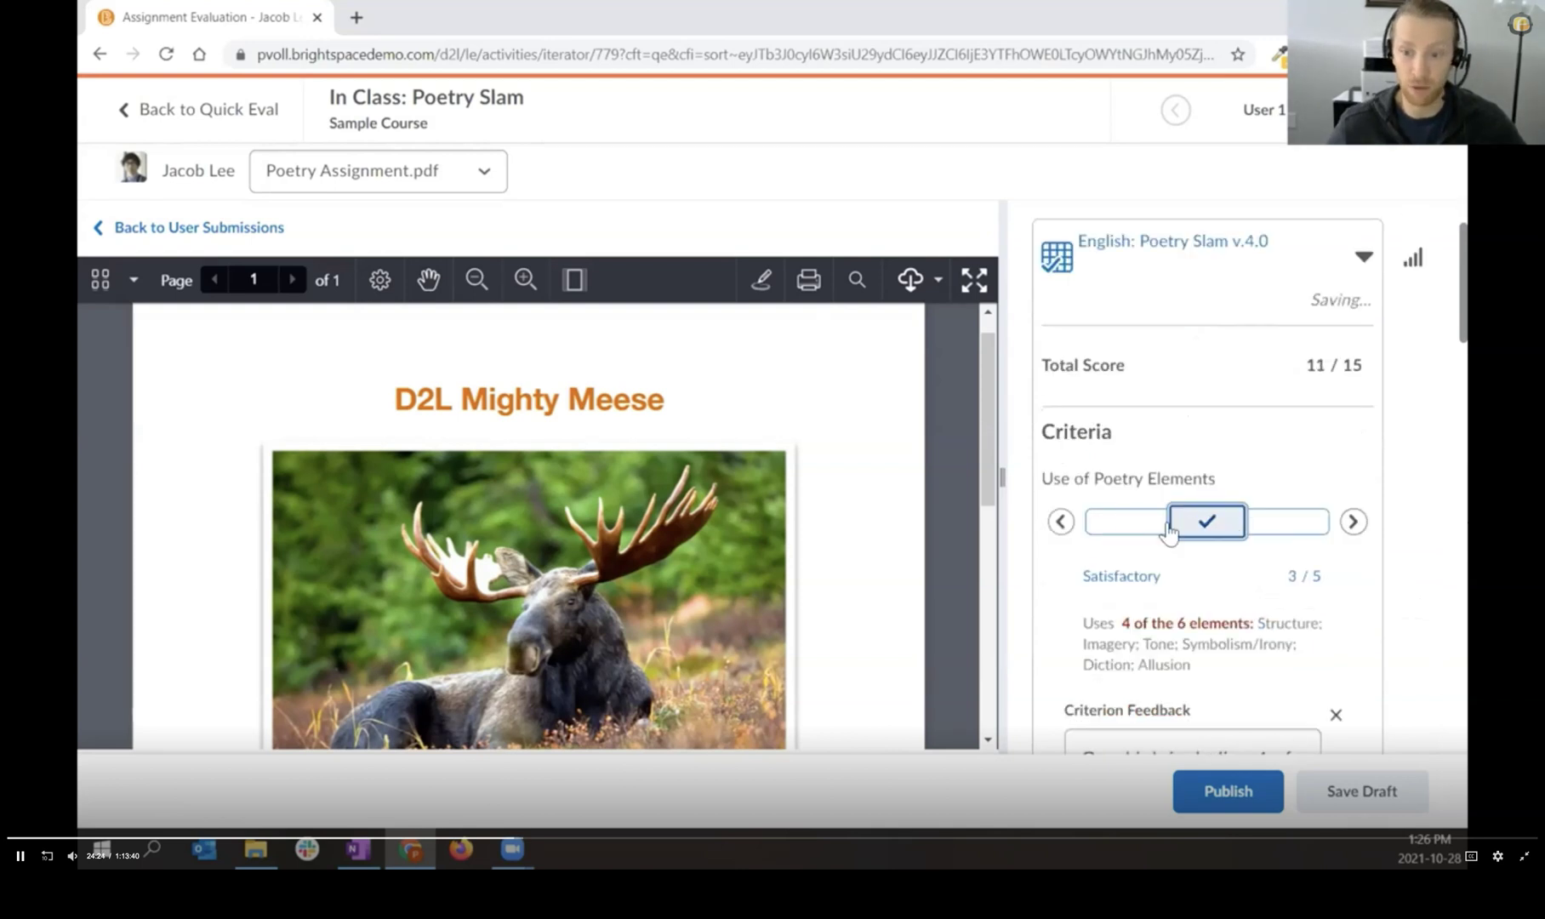
Step: Rate both Use of Poetry Elements and Poem Presentation as Proficient in the Poetry Slam rubric and collapse the rubric
{"action": "left_click", "coordinate": [1124, 531]}
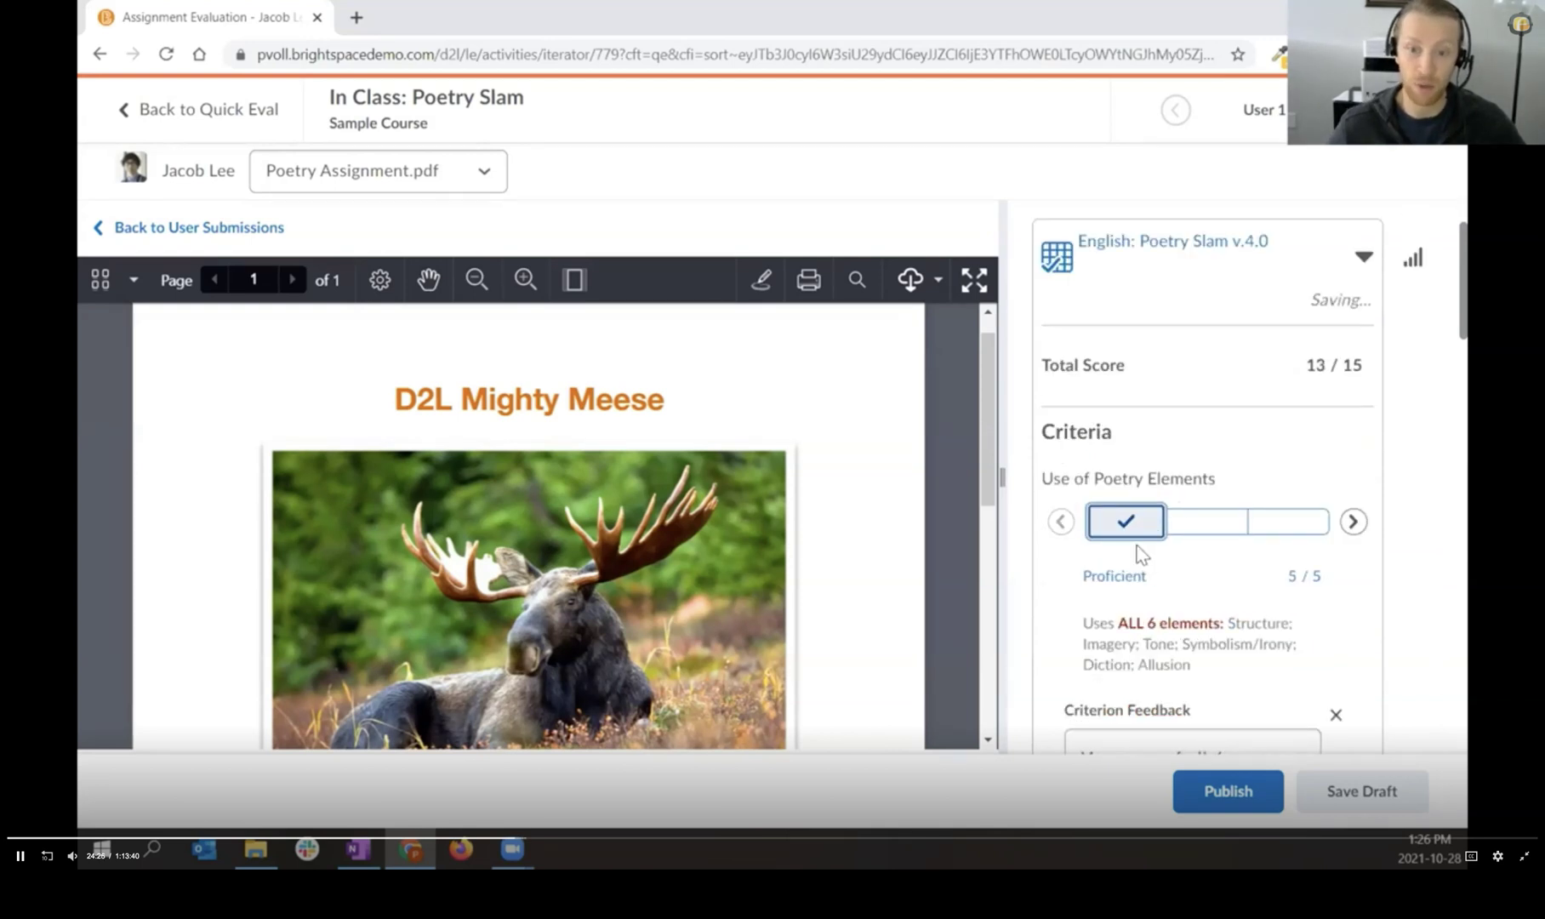
{"action": "scroll", "coordinate": [1132, 579], "scroll_direction": "down", "scroll_amount": 4}
{"action": "left_click", "coordinate": [1121, 644]}
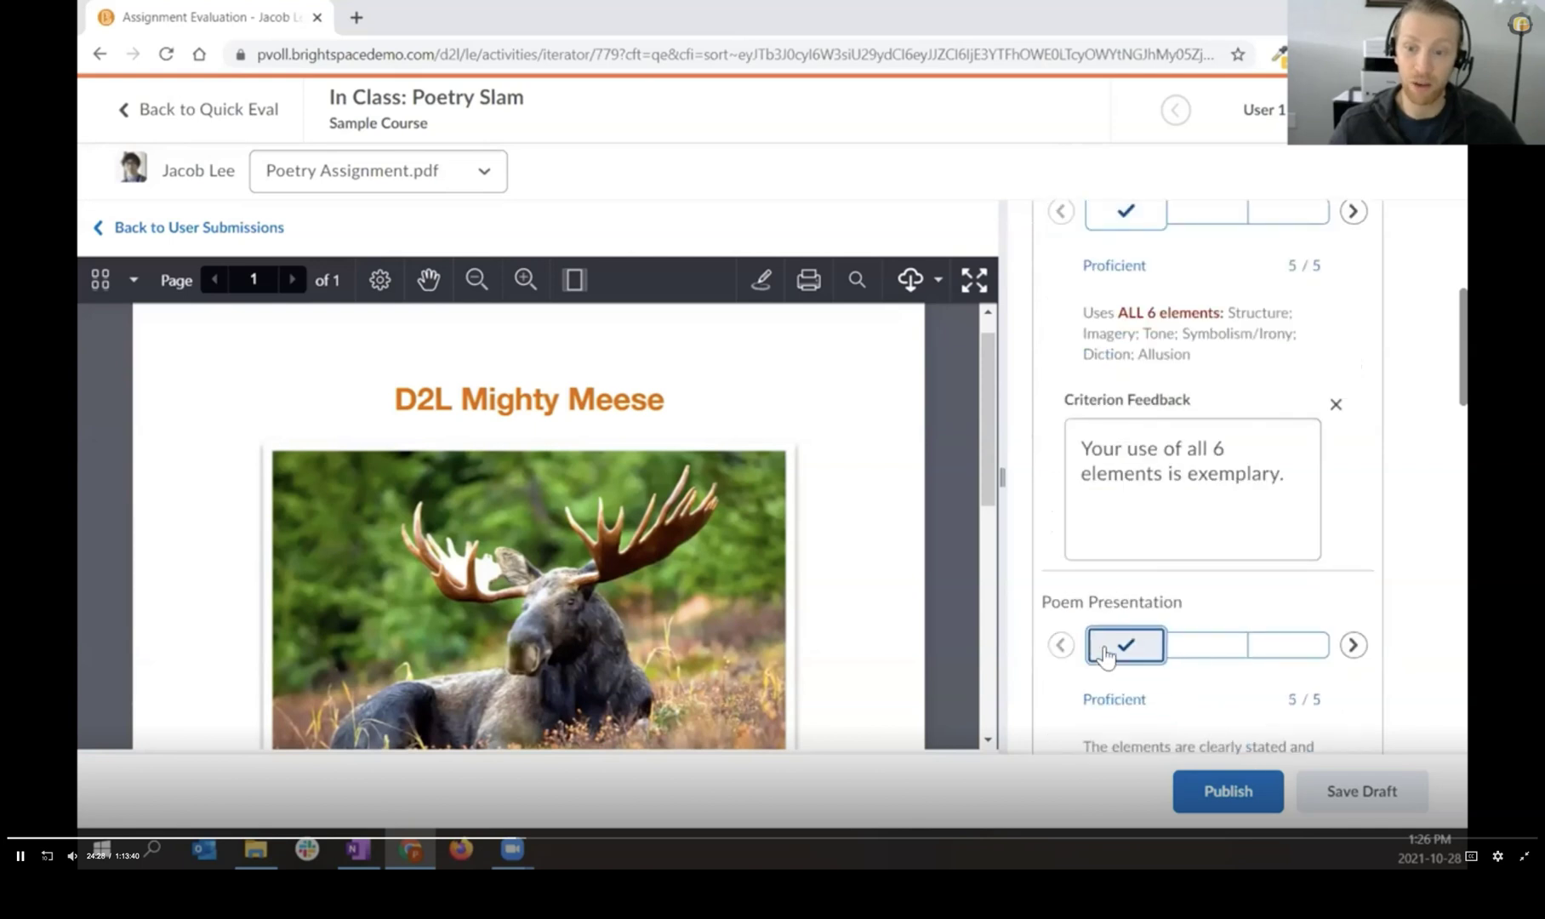
{"action": "scroll", "coordinate": [1208, 399], "scroll_direction": "up", "scroll_amount": 4}
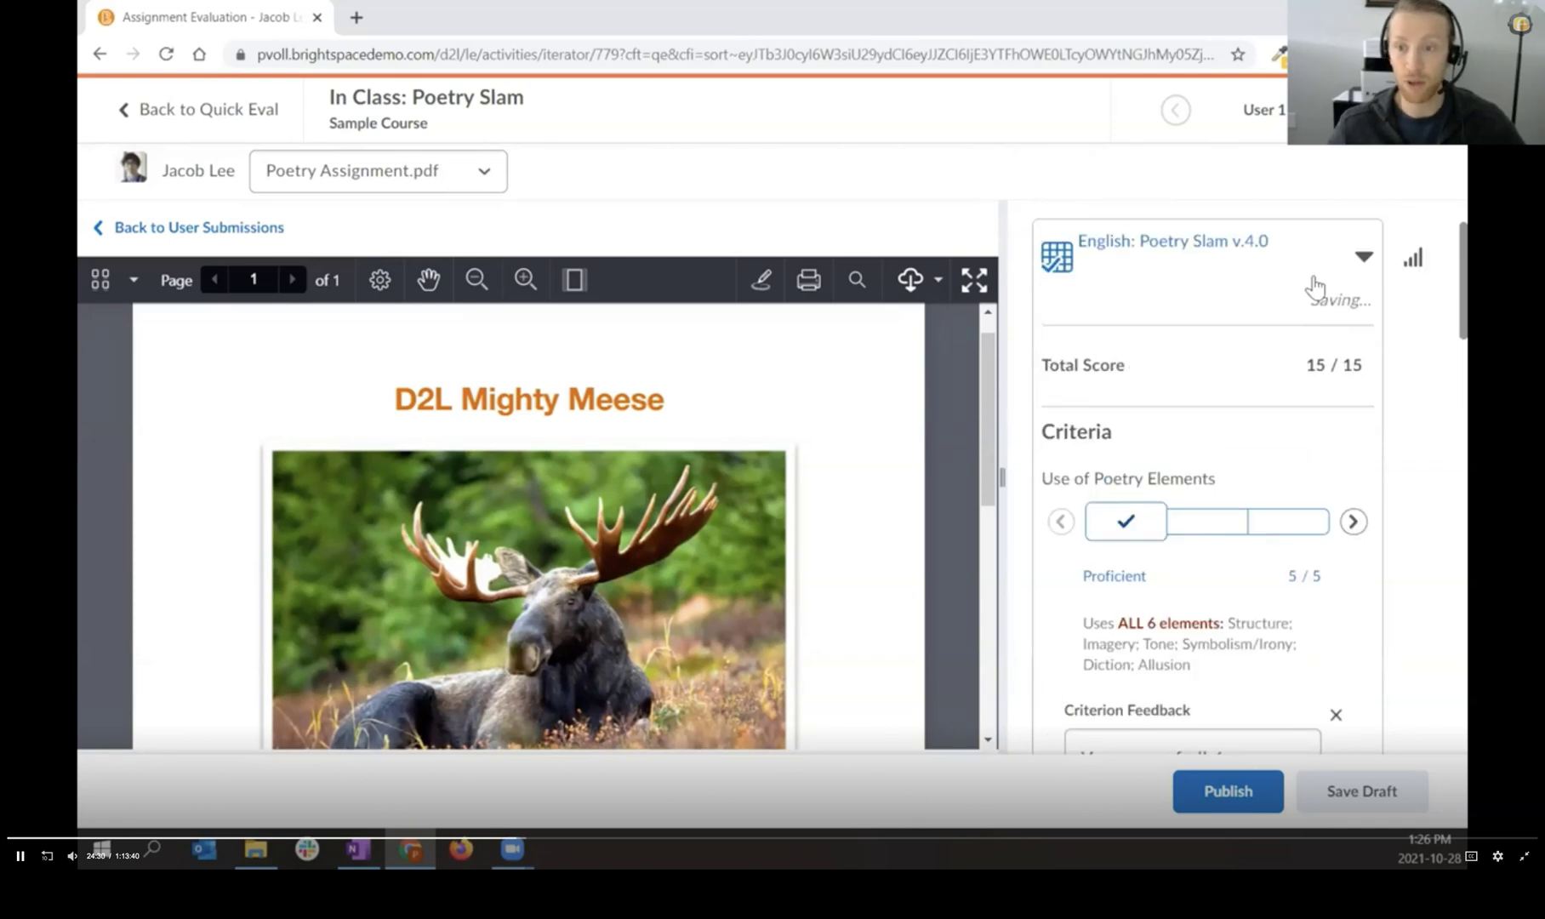
{"action": "left_click", "coordinate": [1318, 266]}
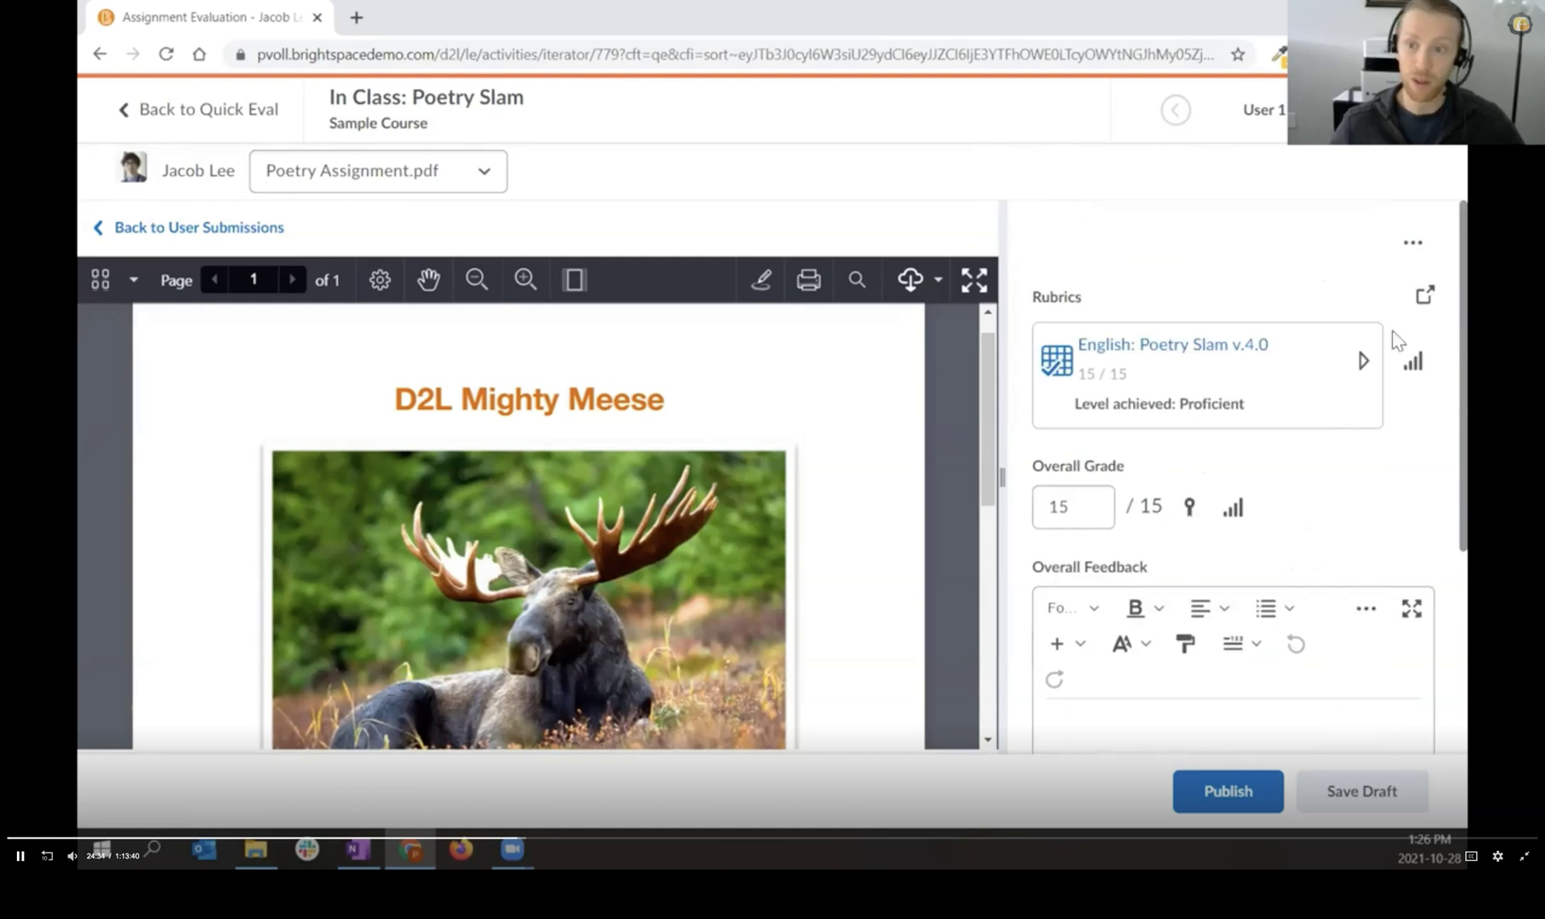
Step: Examine the graded rubric in a separate window, close it, and review the Overall Grade and Overall Feedback sections
{"action": "left_click", "coordinate": [1424, 295]}
{"action": "left_click_drag", "start_coordinate": [998, 34], "coordinate": [939, 107]}
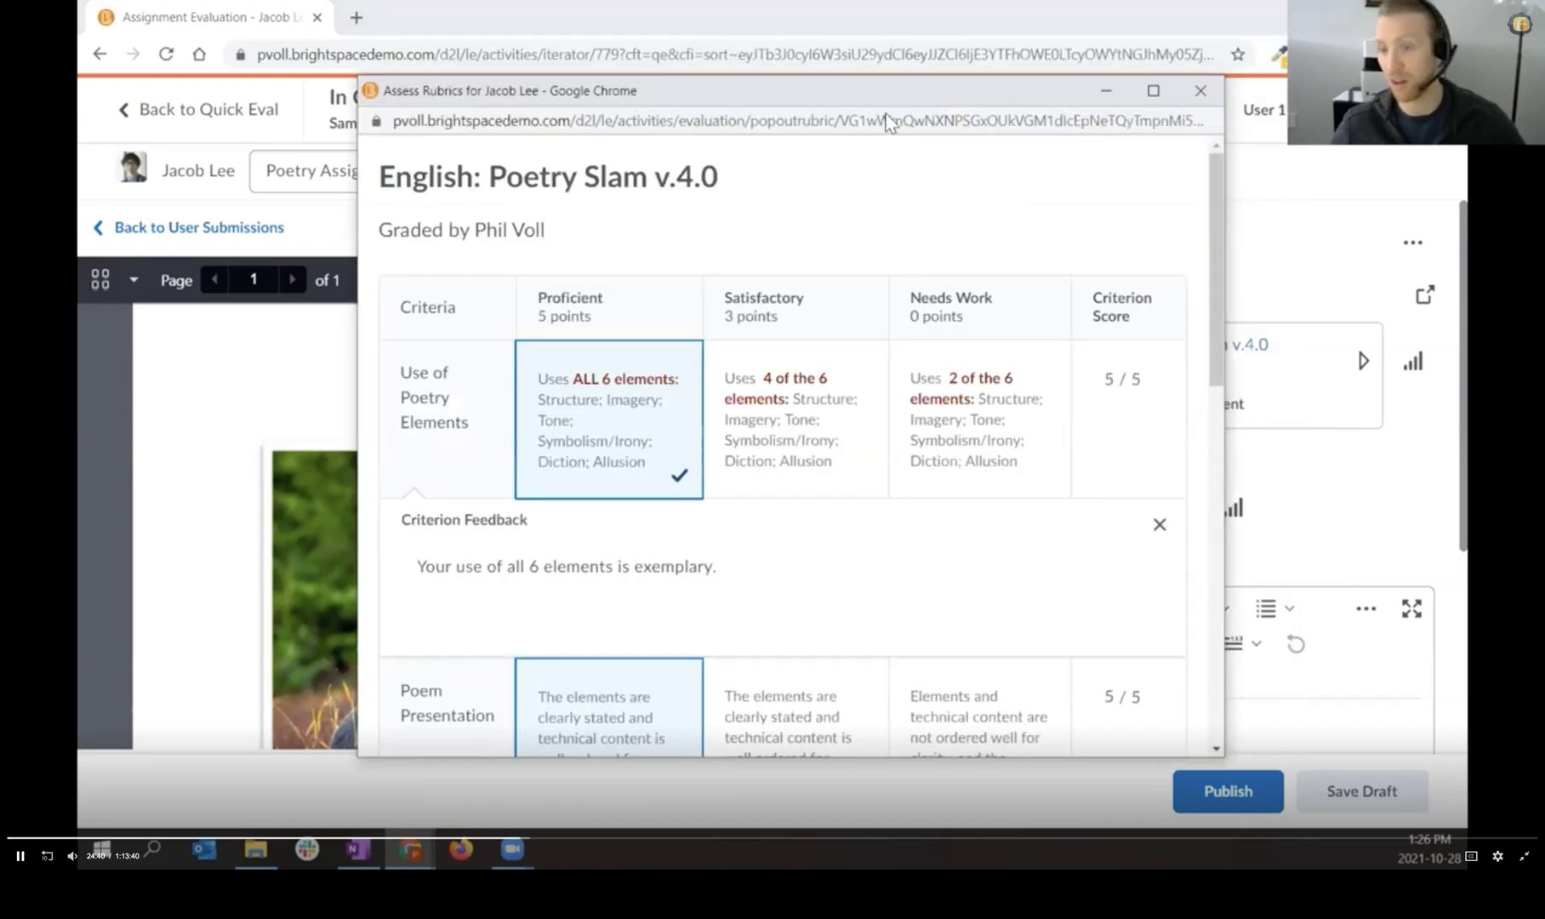
{"action": "left_click_drag", "start_coordinate": [912, 89], "coordinate": [886, 114]}
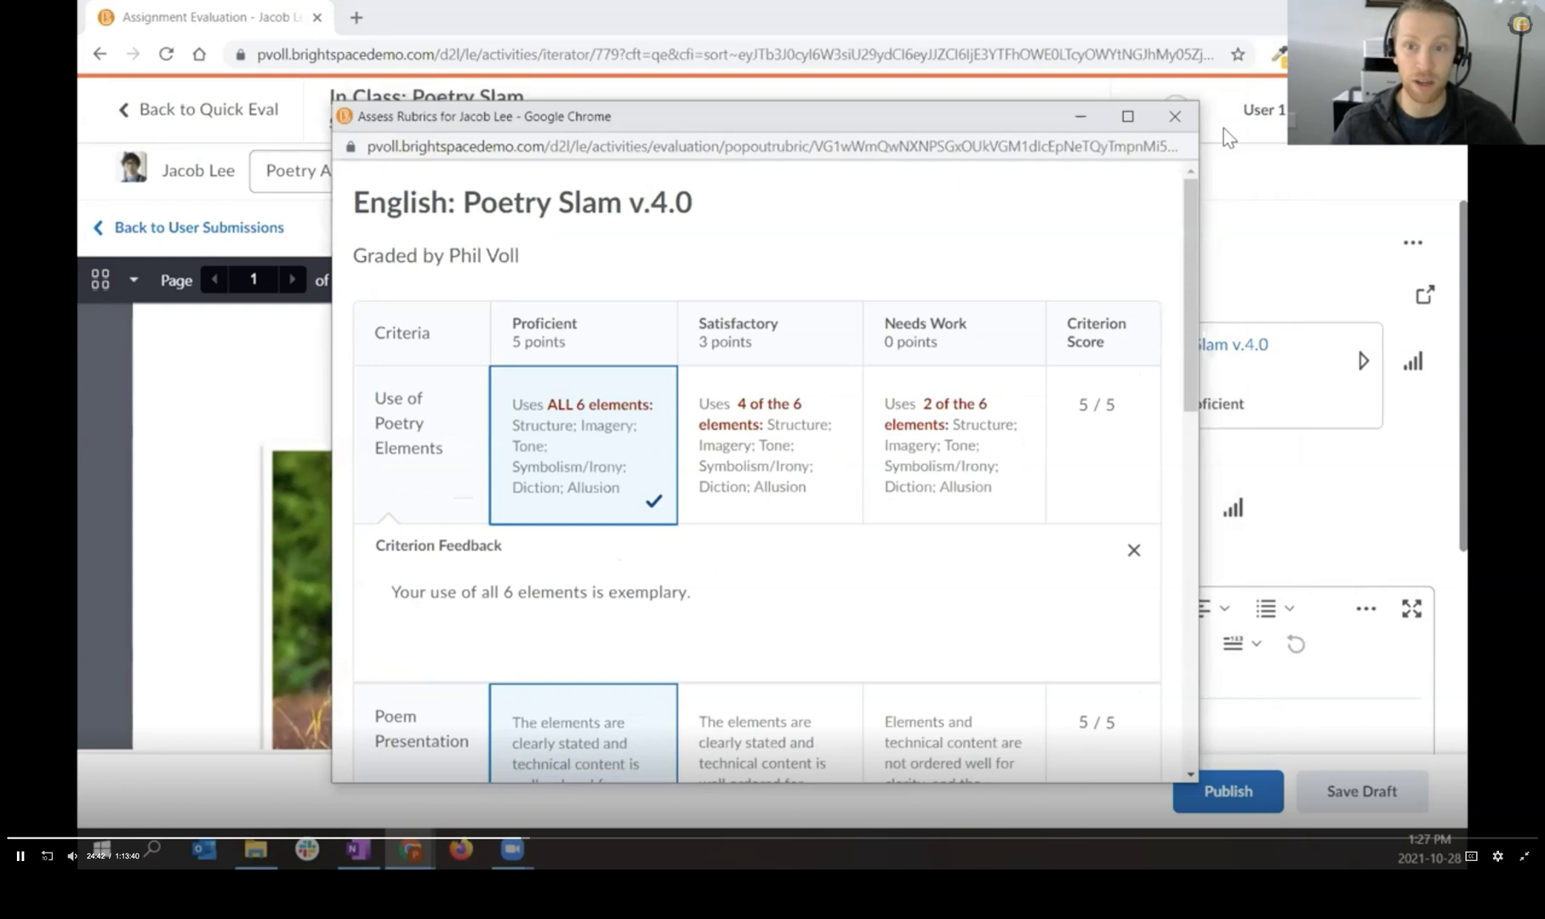
{"action": "left_click", "coordinate": [1173, 121]}
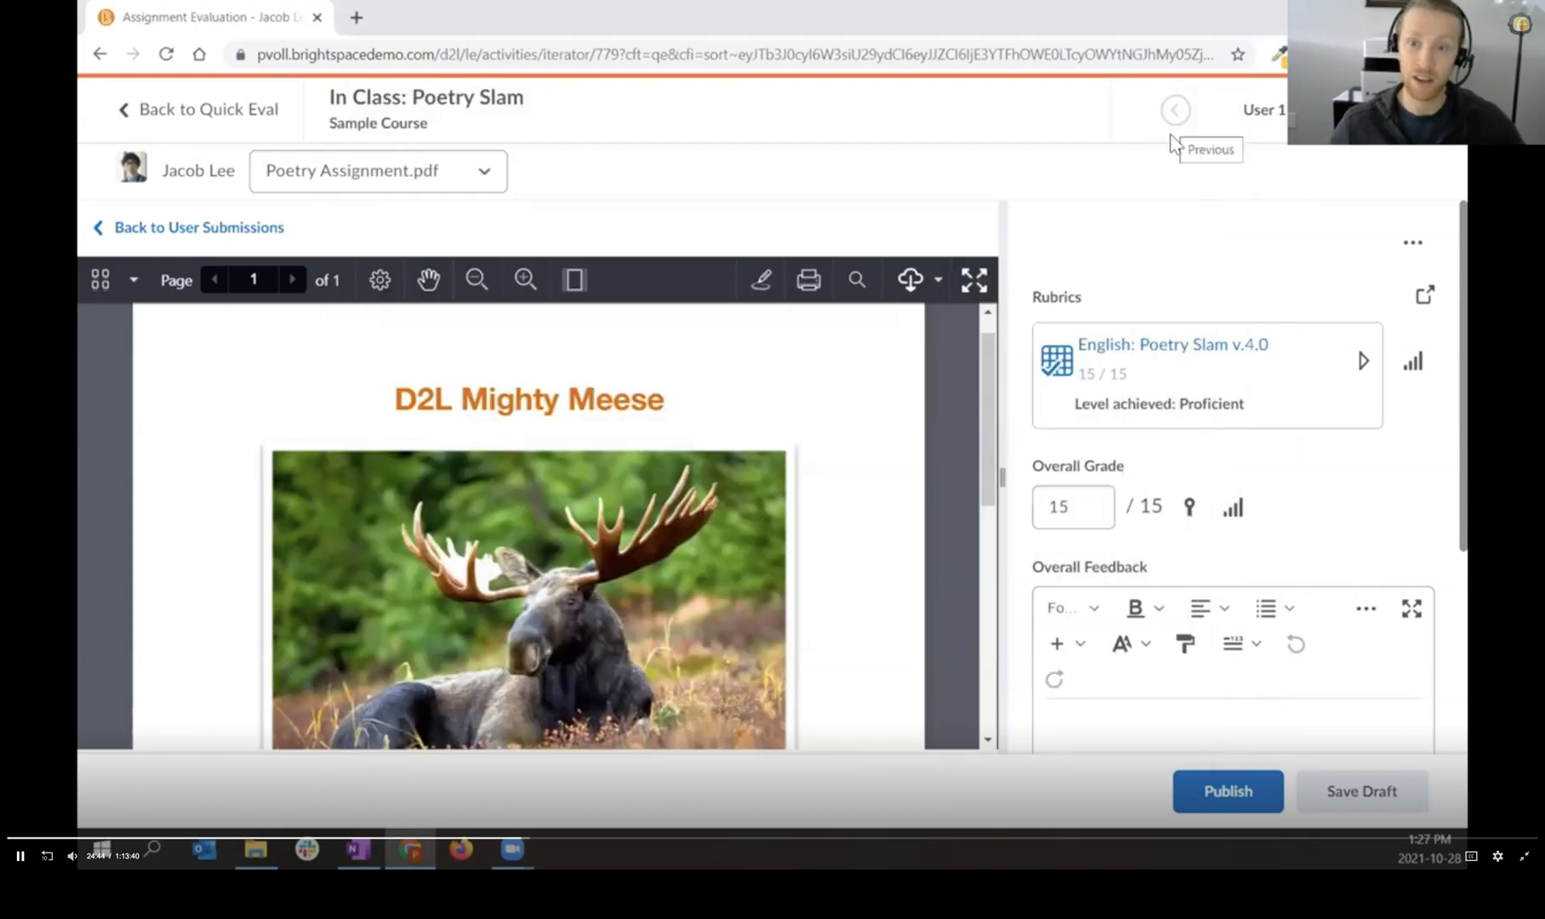
{"action": "scroll", "coordinate": [1313, 500], "scroll_direction": "down", "scroll_amount": 3}
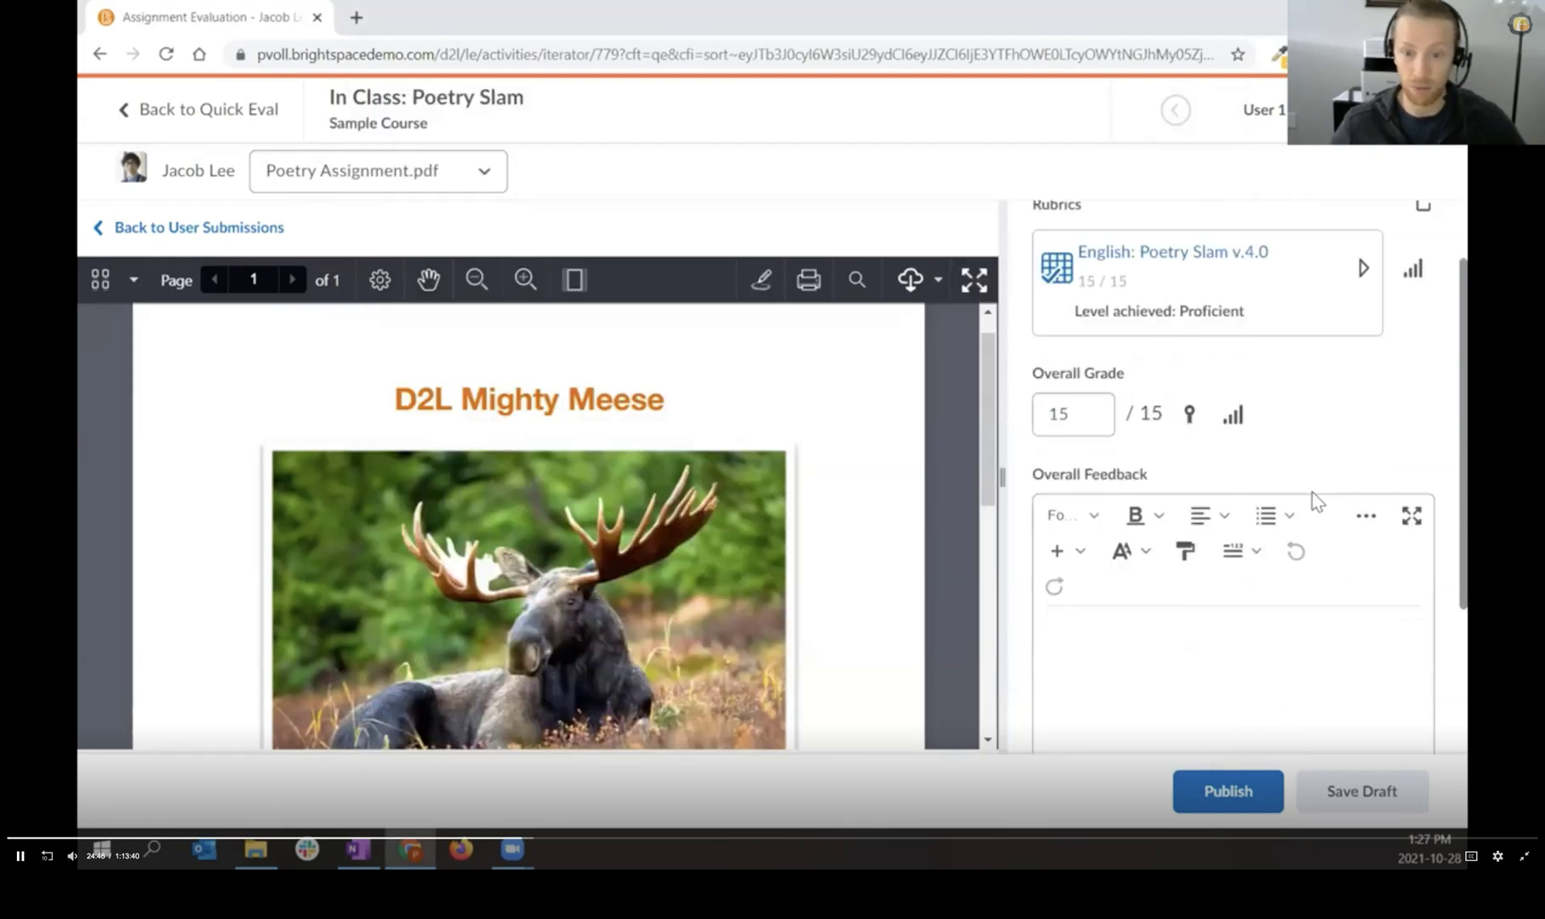
{"action": "scroll", "coordinate": [1225, 548], "scroll_direction": "up", "scroll_amount": 1}
{"action": "scroll", "coordinate": [1221, 545], "scroll_direction": "up", "scroll_amount": 1}
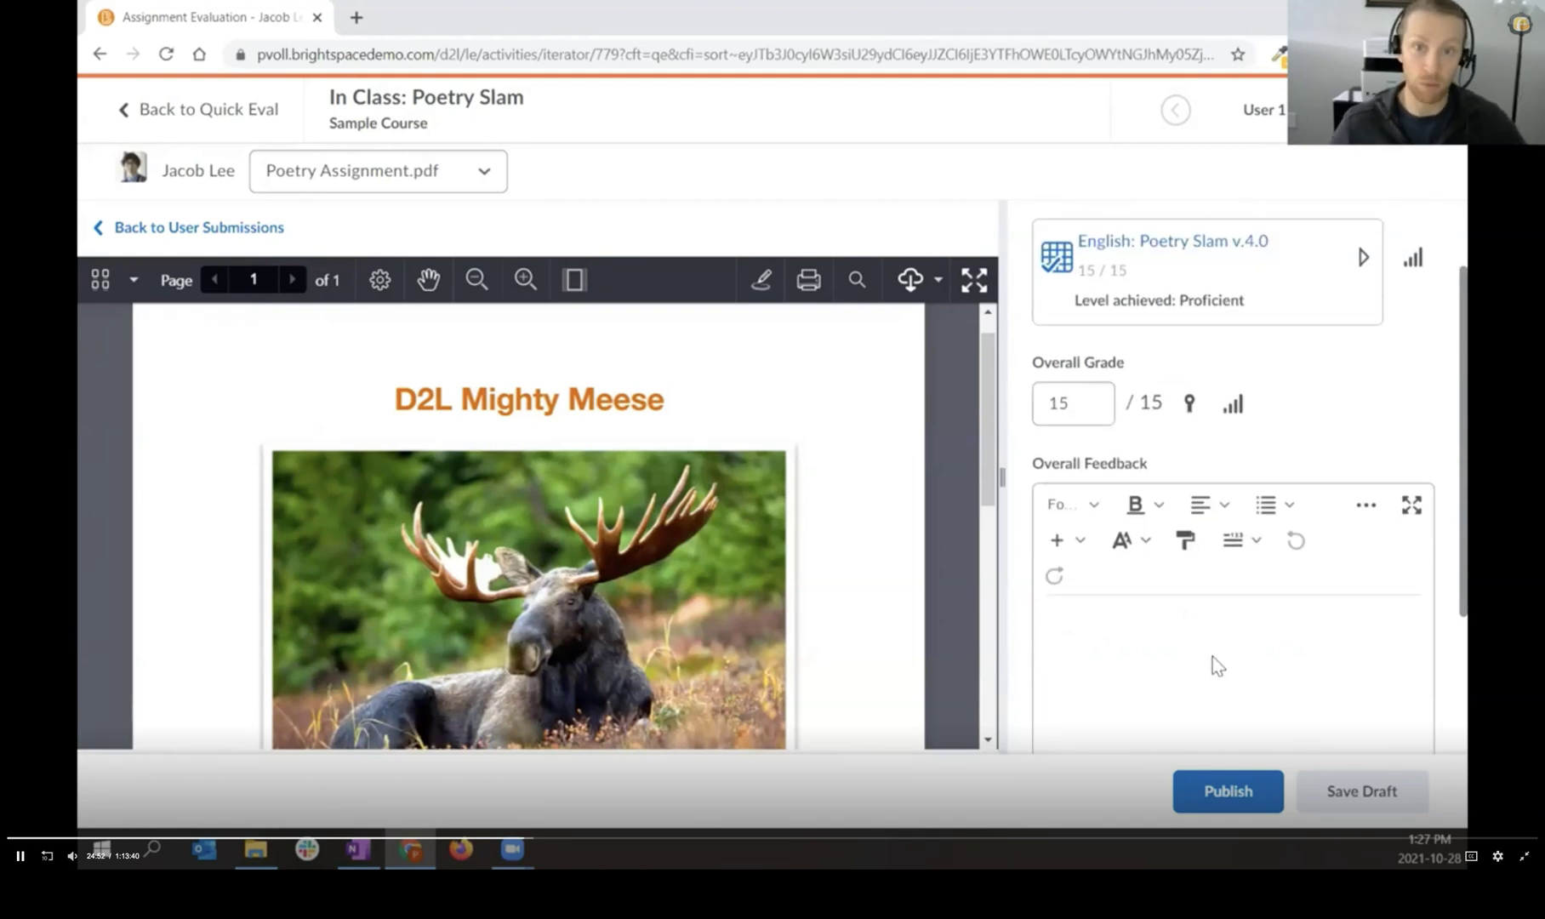
Step: Enter "Great job!" as the Overall Feedback for the student's Poetry Slam submission
{"action": "scroll", "coordinate": [1166, 638], "scroll_direction": "down", "scroll_amount": 1}
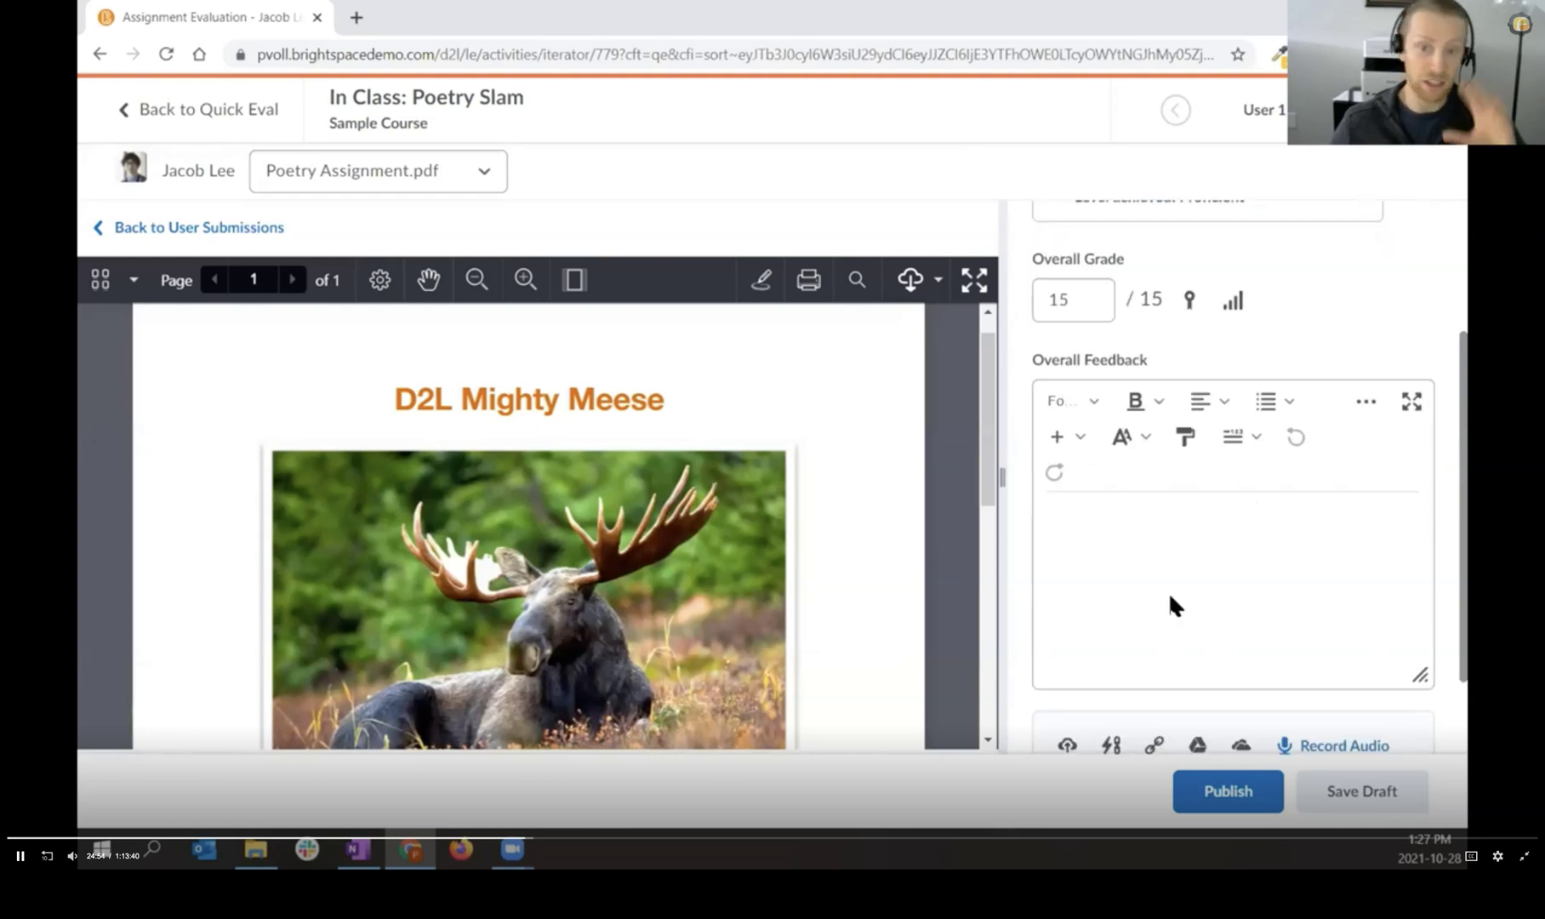
{"action": "left_click", "coordinate": [1139, 543]}
{"action": "scroll", "coordinate": [1143, 557], "scroll_direction": "down", "scroll_amount": 1}
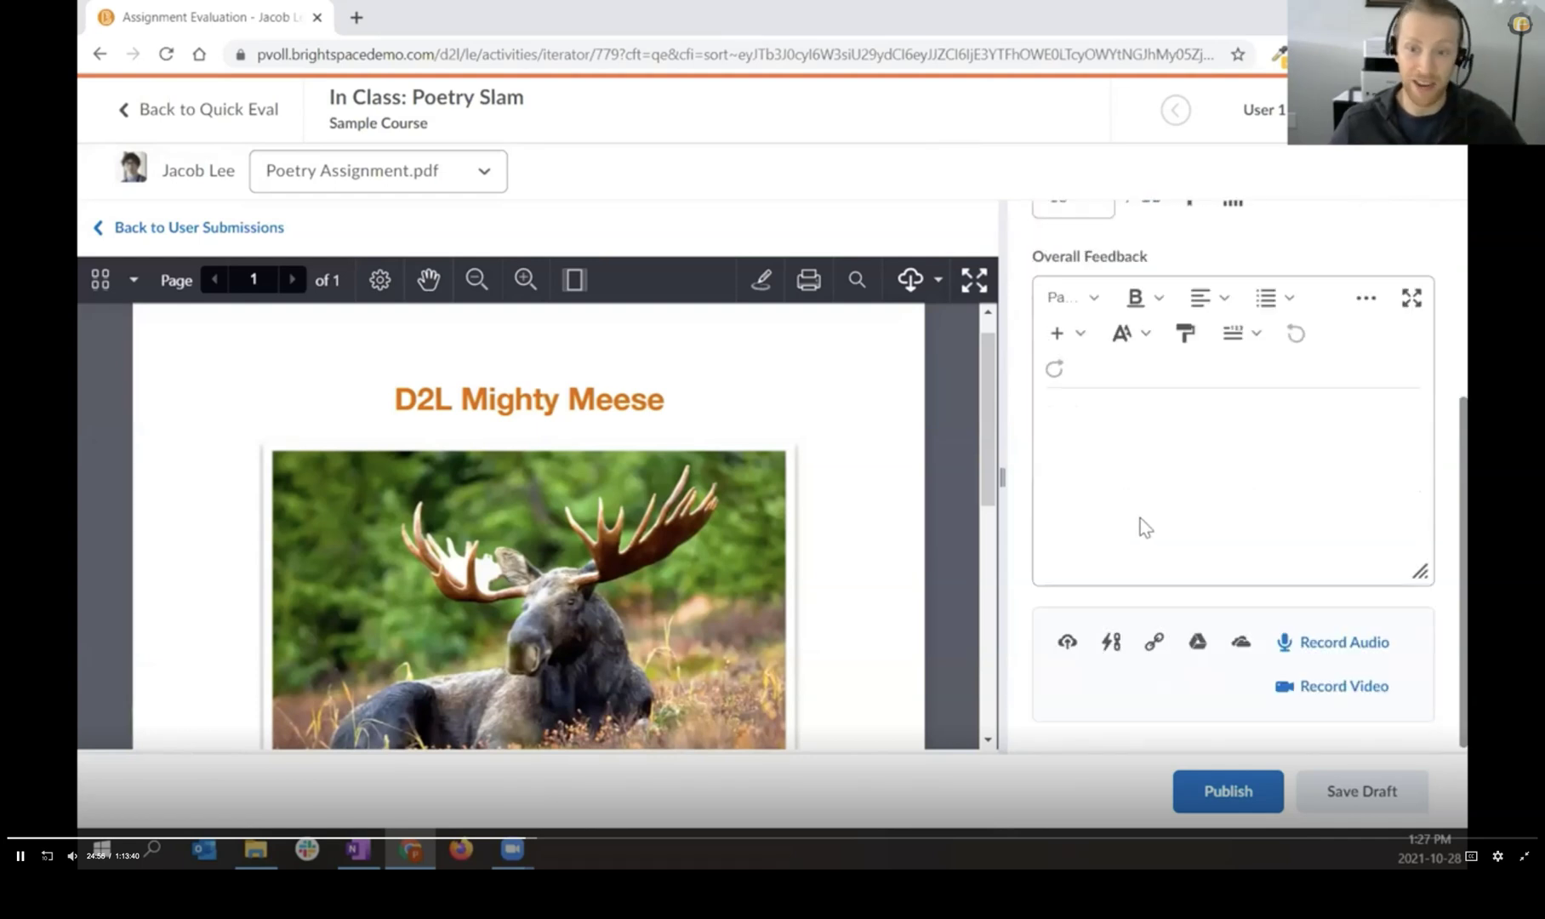
{"action": "type", "text": "Grea"}
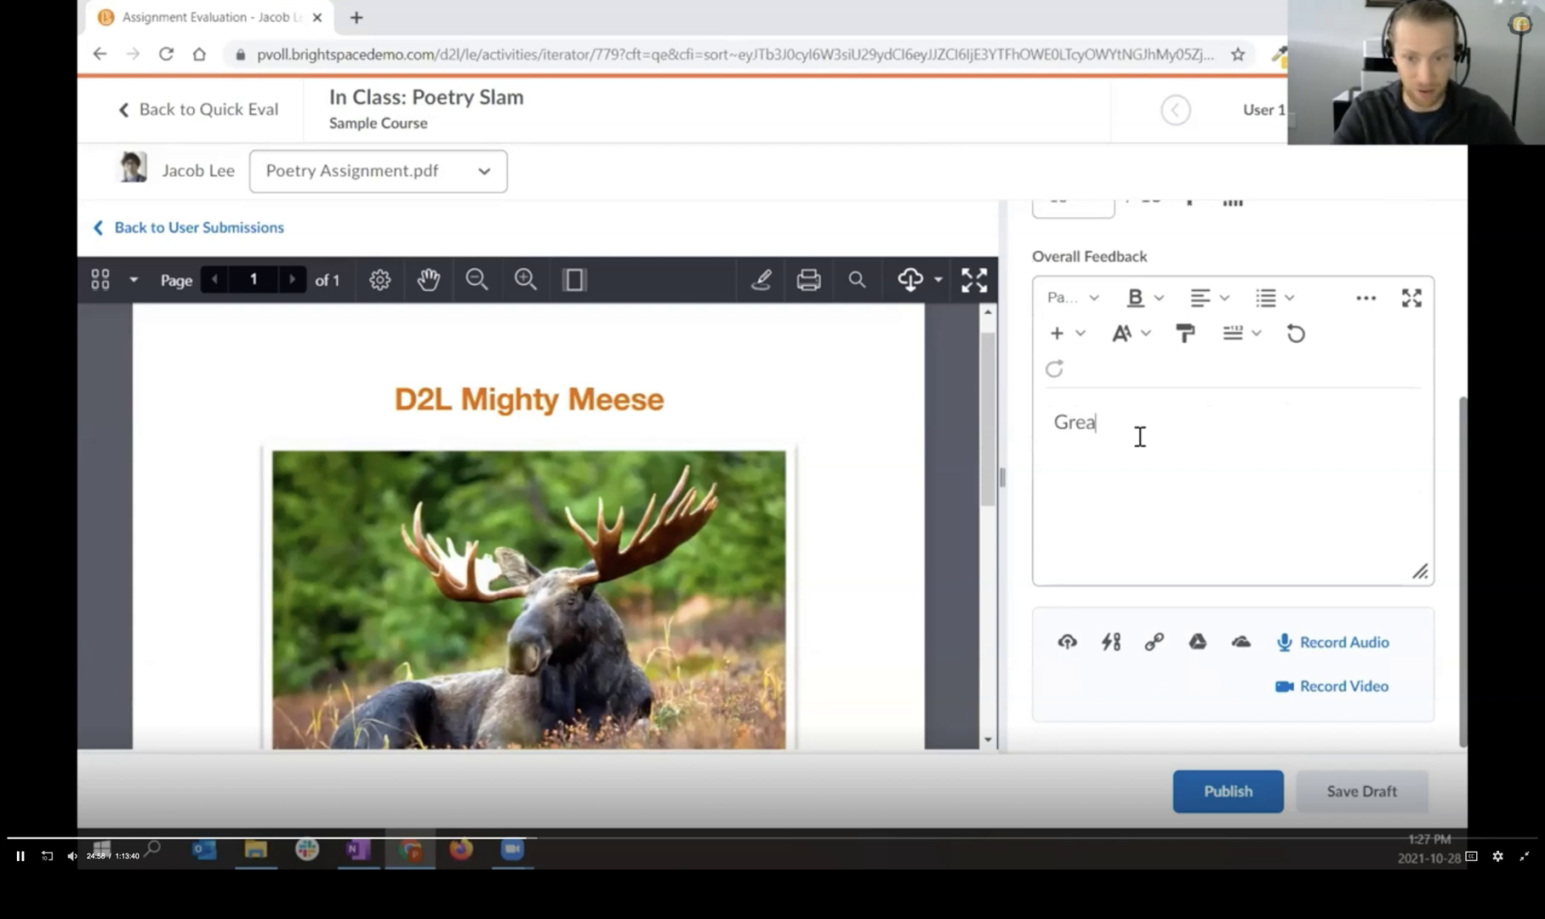
{"action": "type", "text": "t job!"}
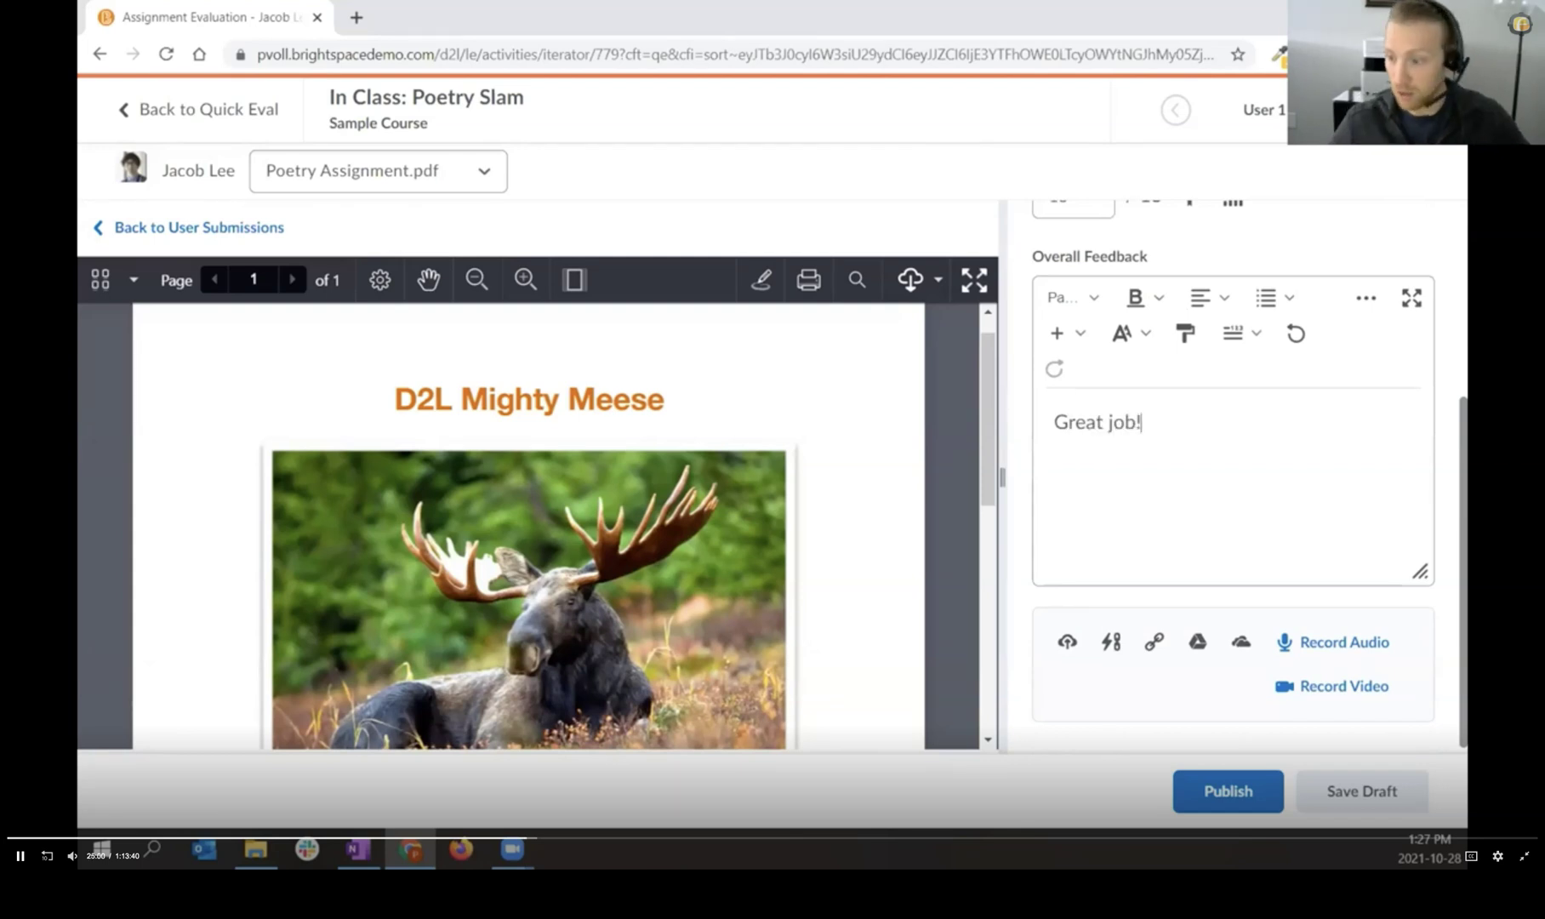
{"action": "left_click", "coordinate": [1203, 512]}
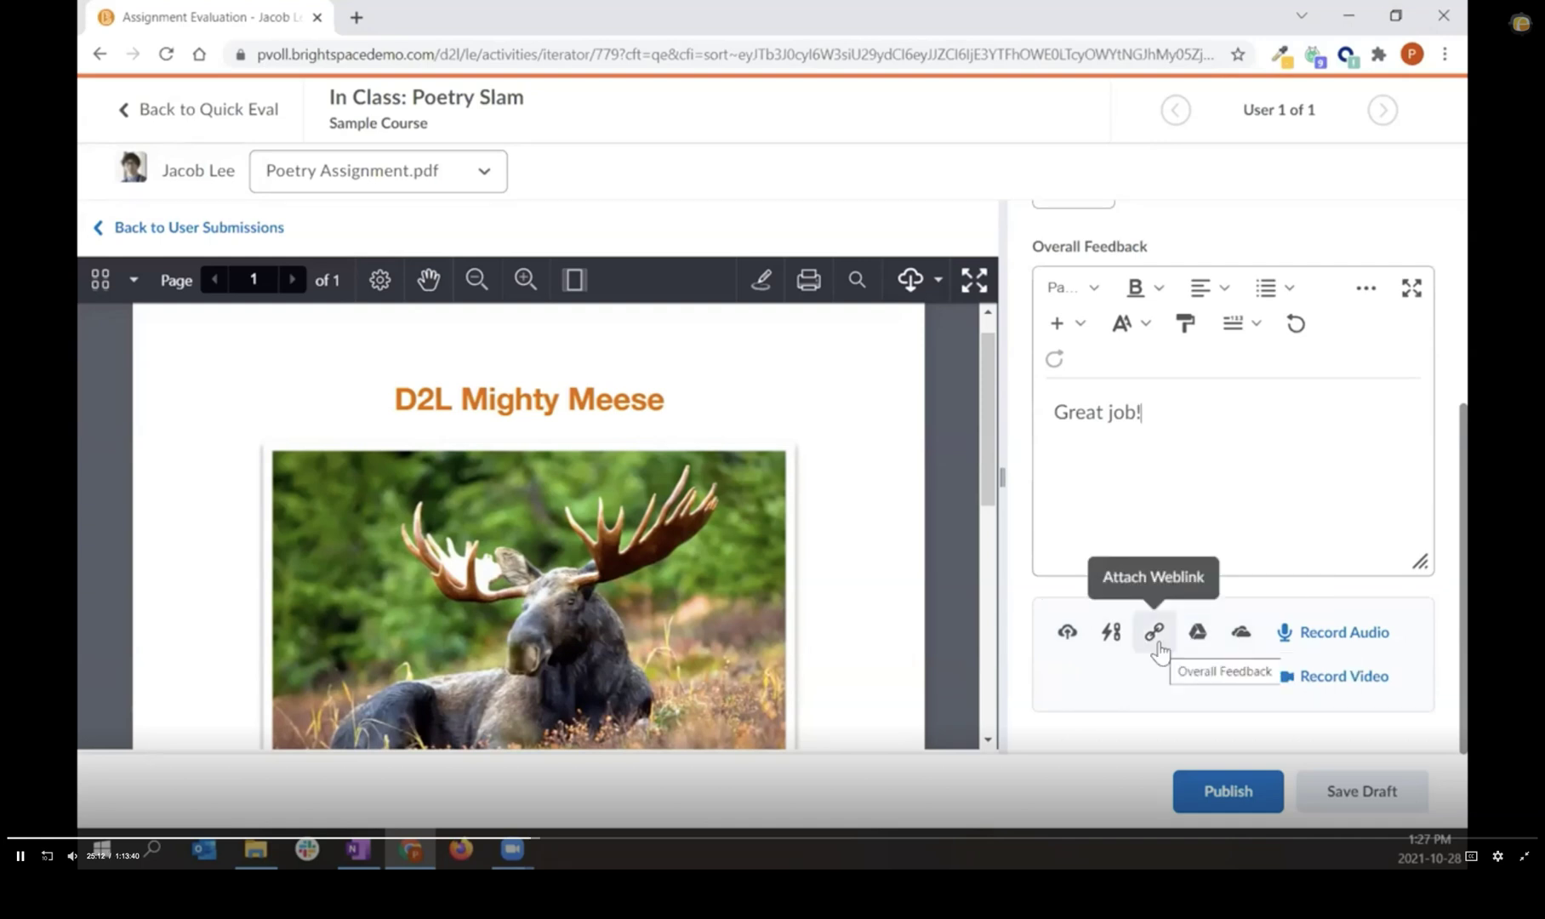
Step: Record a short webcam video note for the Overall Feedback and add the finished recording
{"action": "left_click", "coordinate": [1332, 677]}
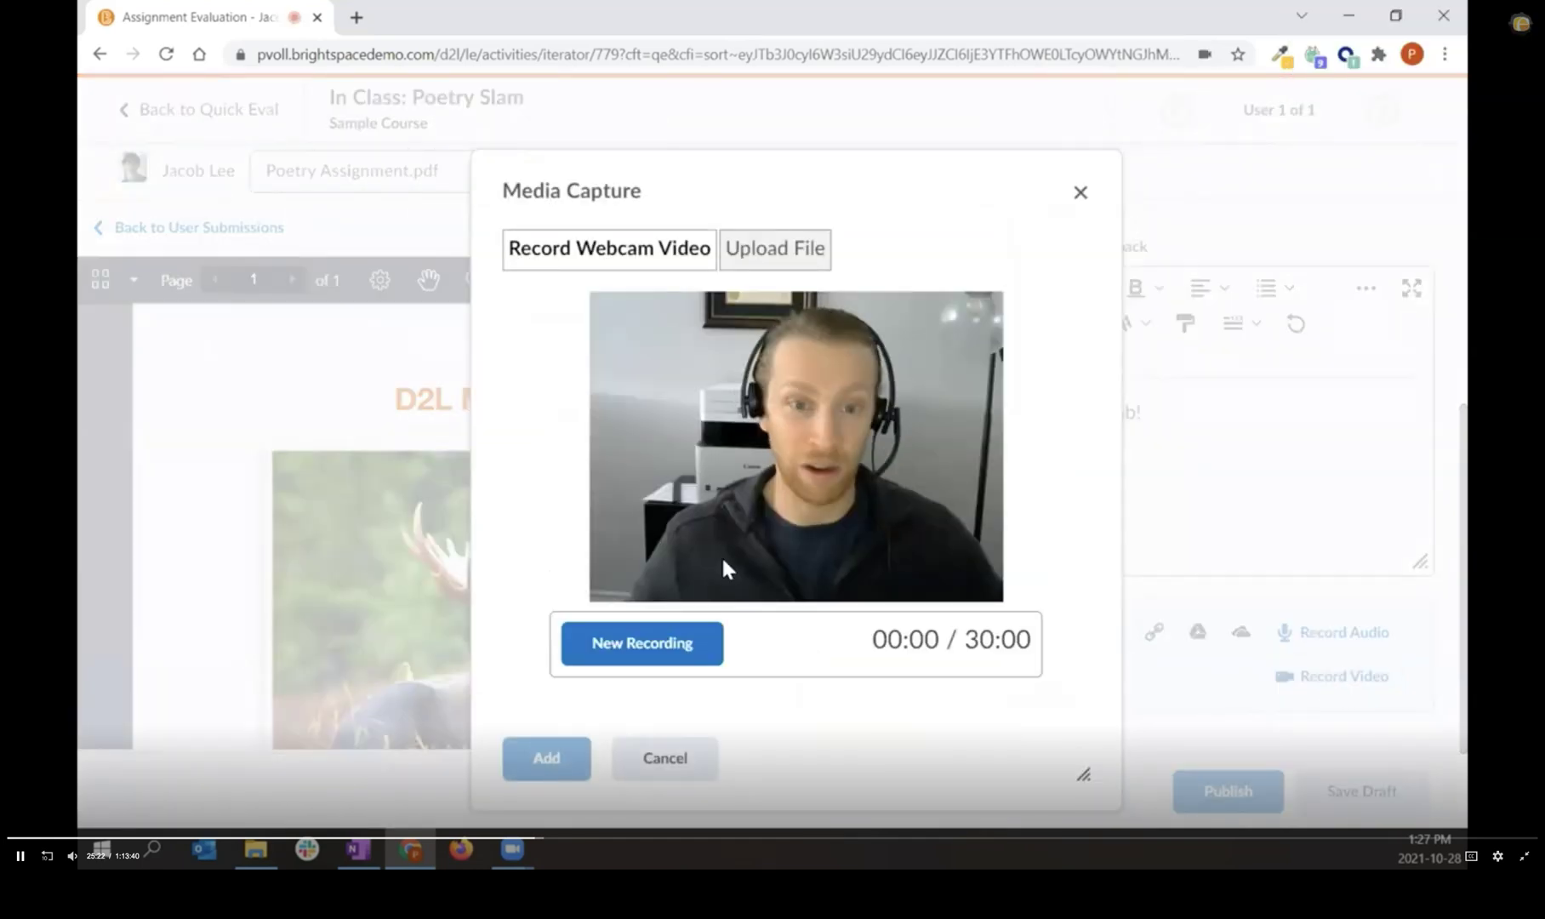
{"action": "left_click", "coordinate": [644, 660]}
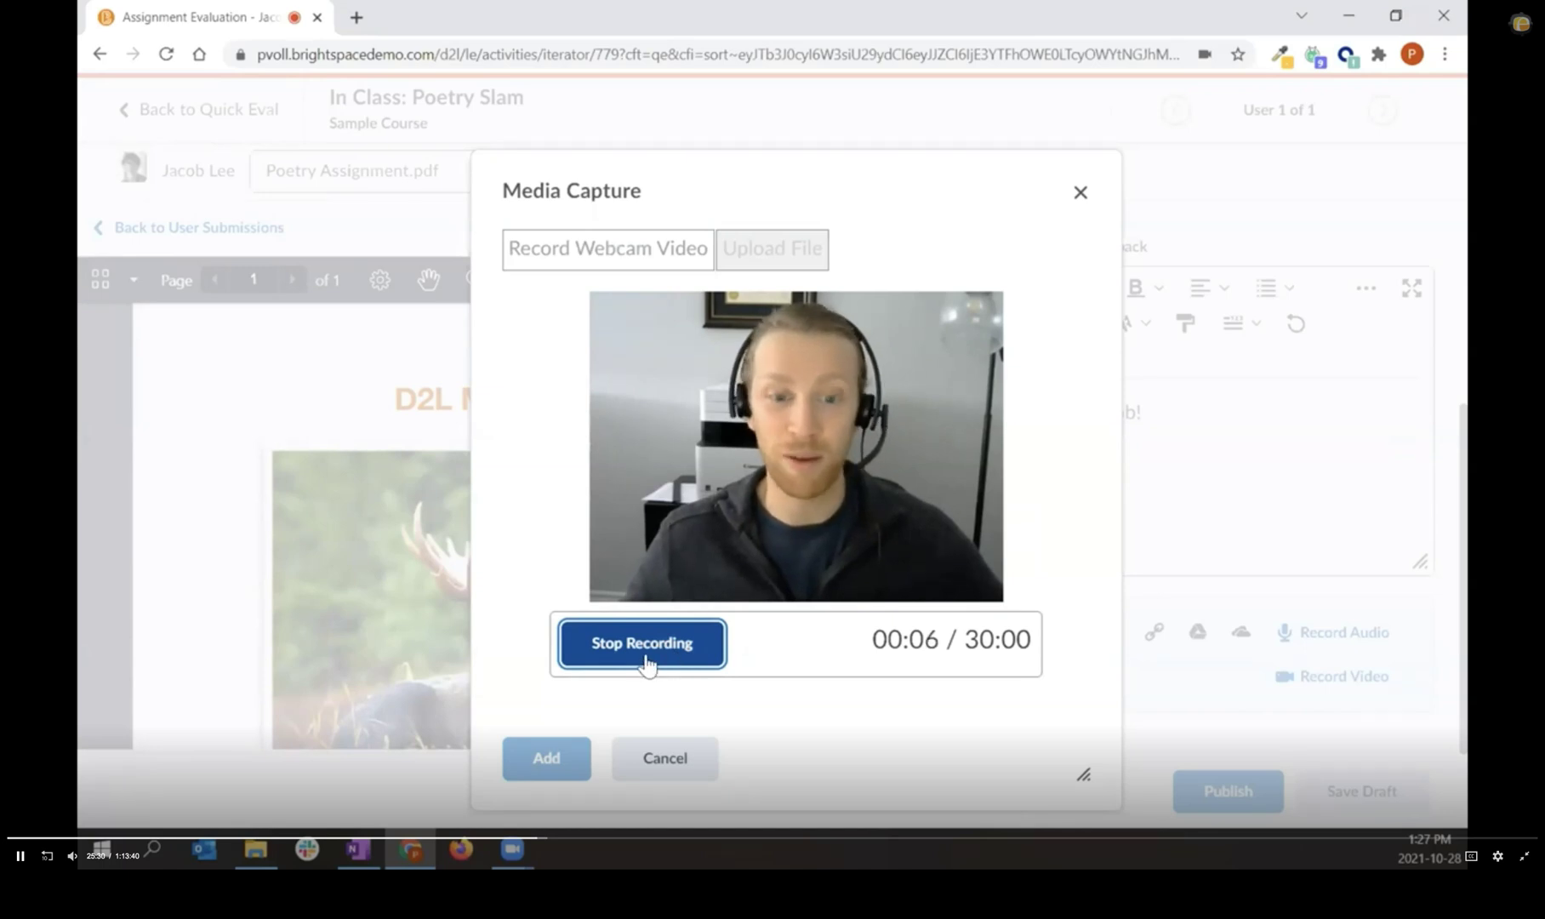
{"action": "left_click", "coordinate": [645, 663]}
{"action": "left_click", "coordinate": [541, 755]}
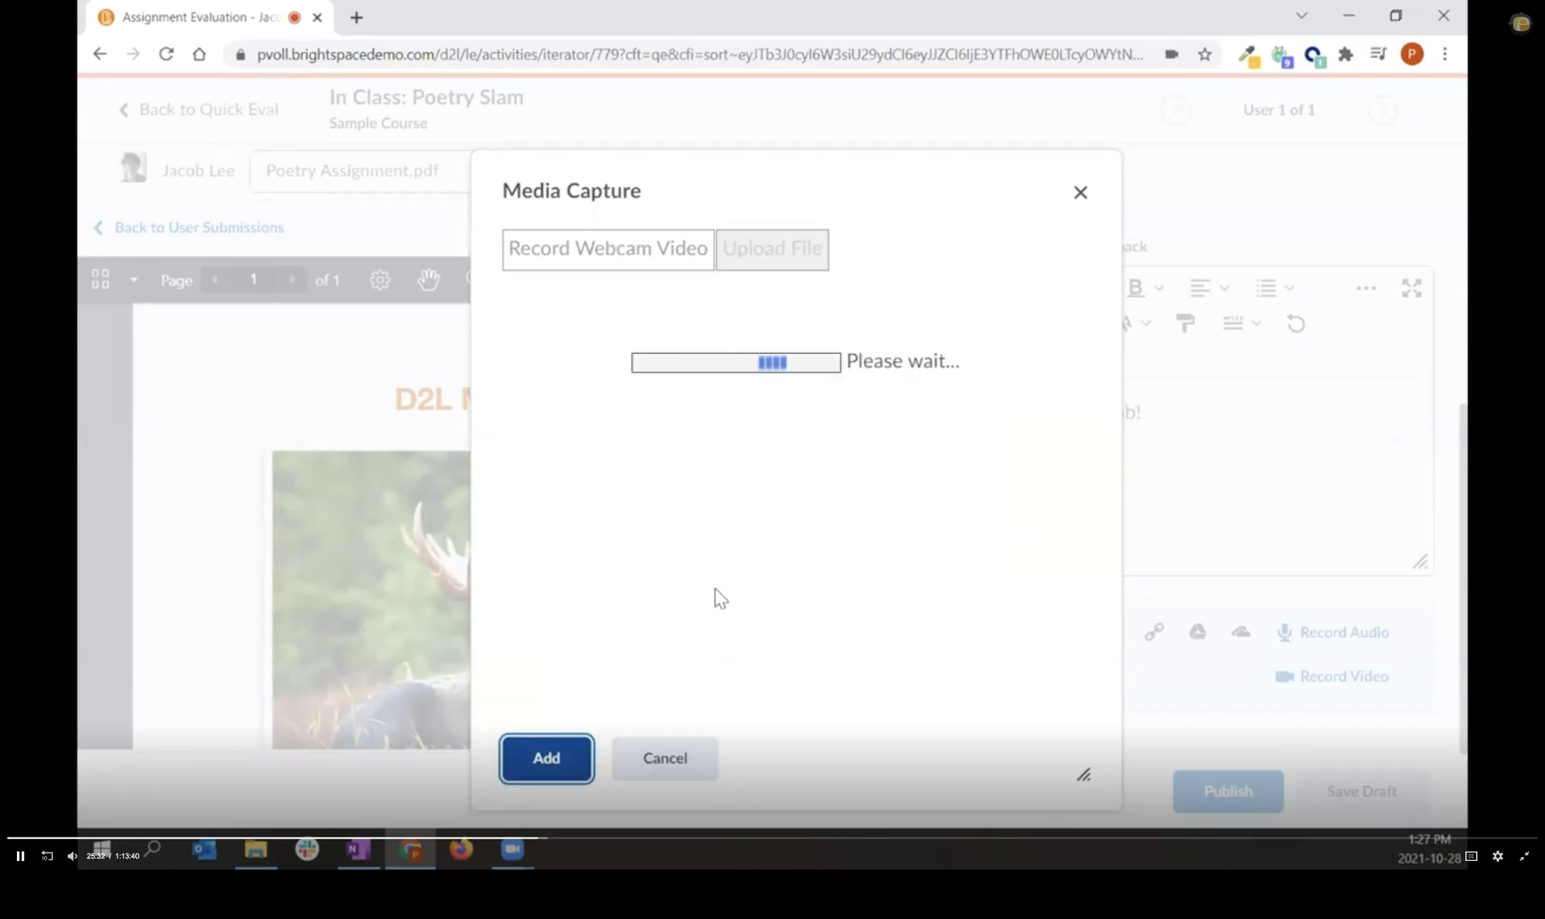
Step: Title the recording with the student's first name plus "'s Feedback", set Audio Language to en-US - English (US), enable automatic captions, and attach it
{"action": "type", "text": "Jacobs"}
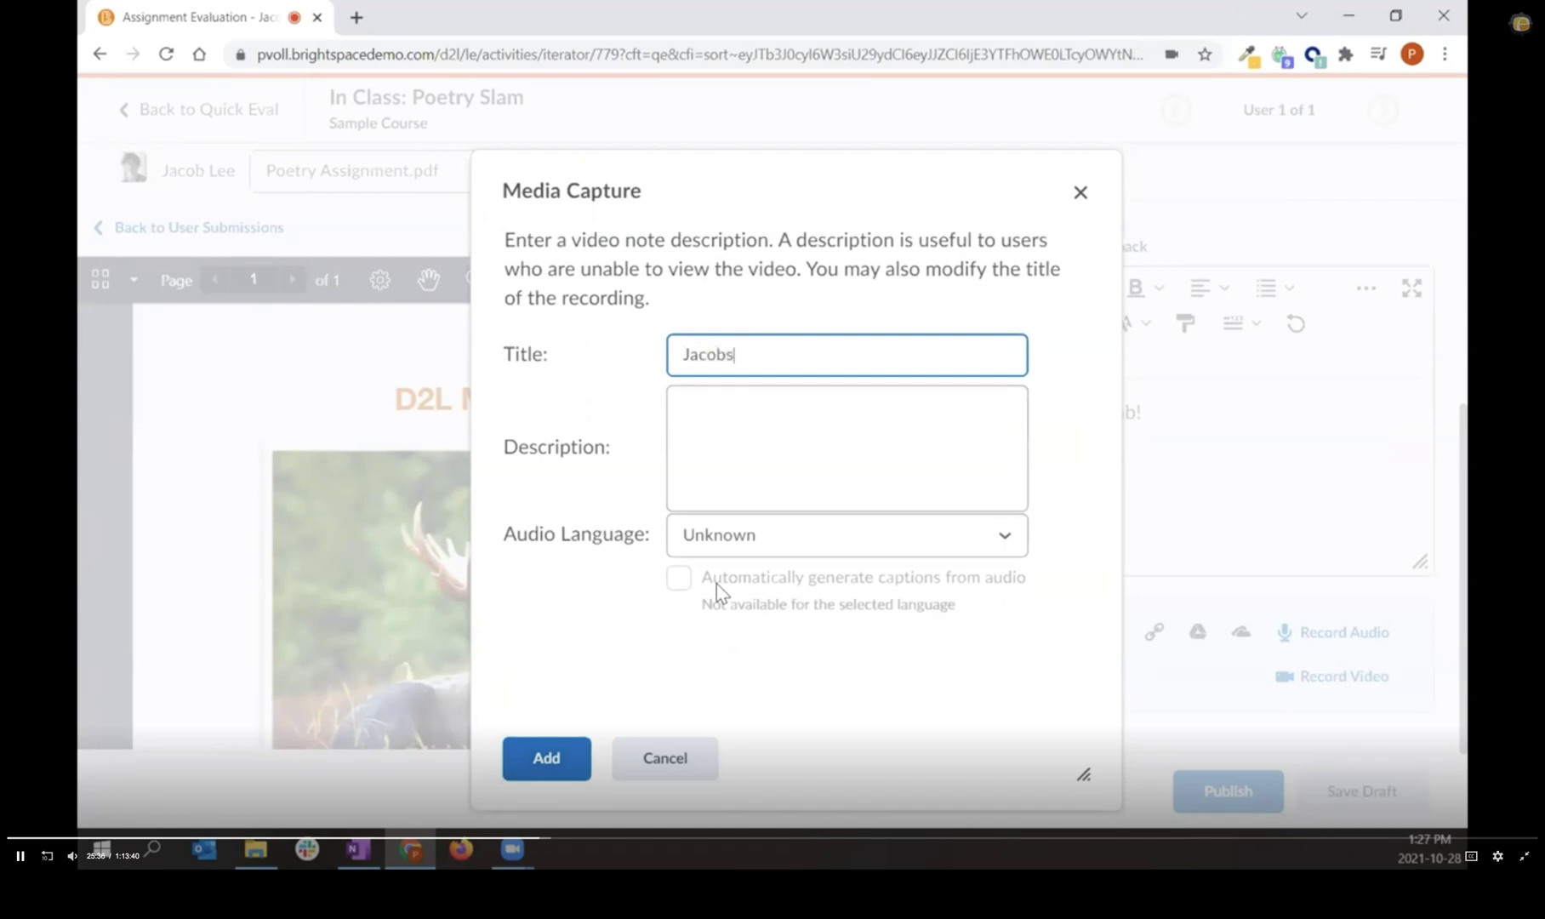
{"action": "key", "text": "BackSpace"}
{"action": "type", "text": "'s Feedback"}
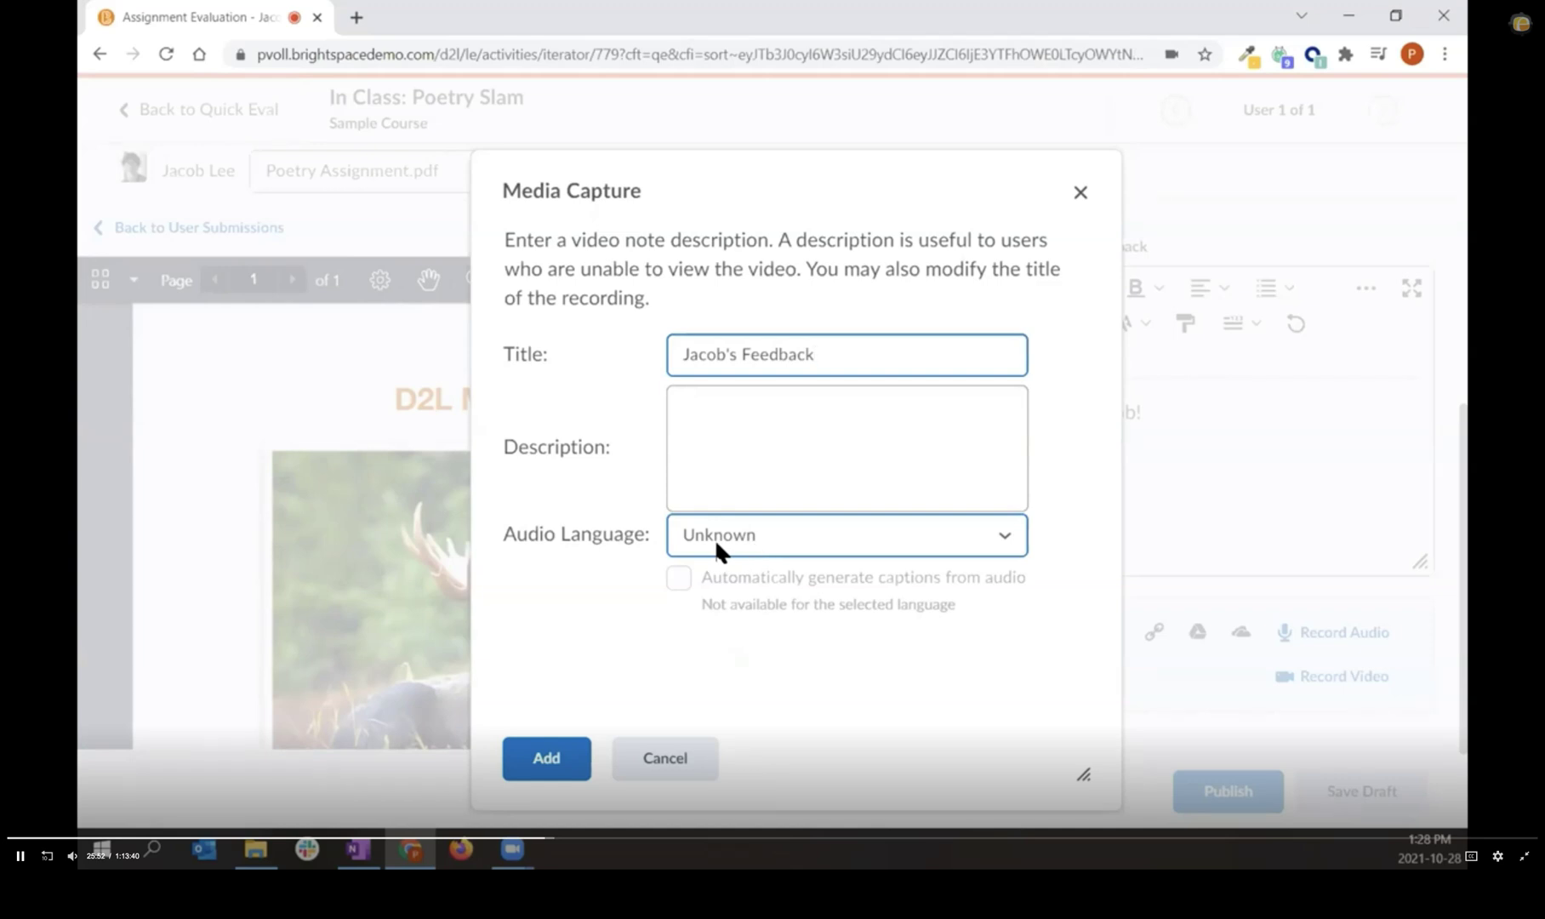
{"action": "left_click", "coordinate": [716, 545]}
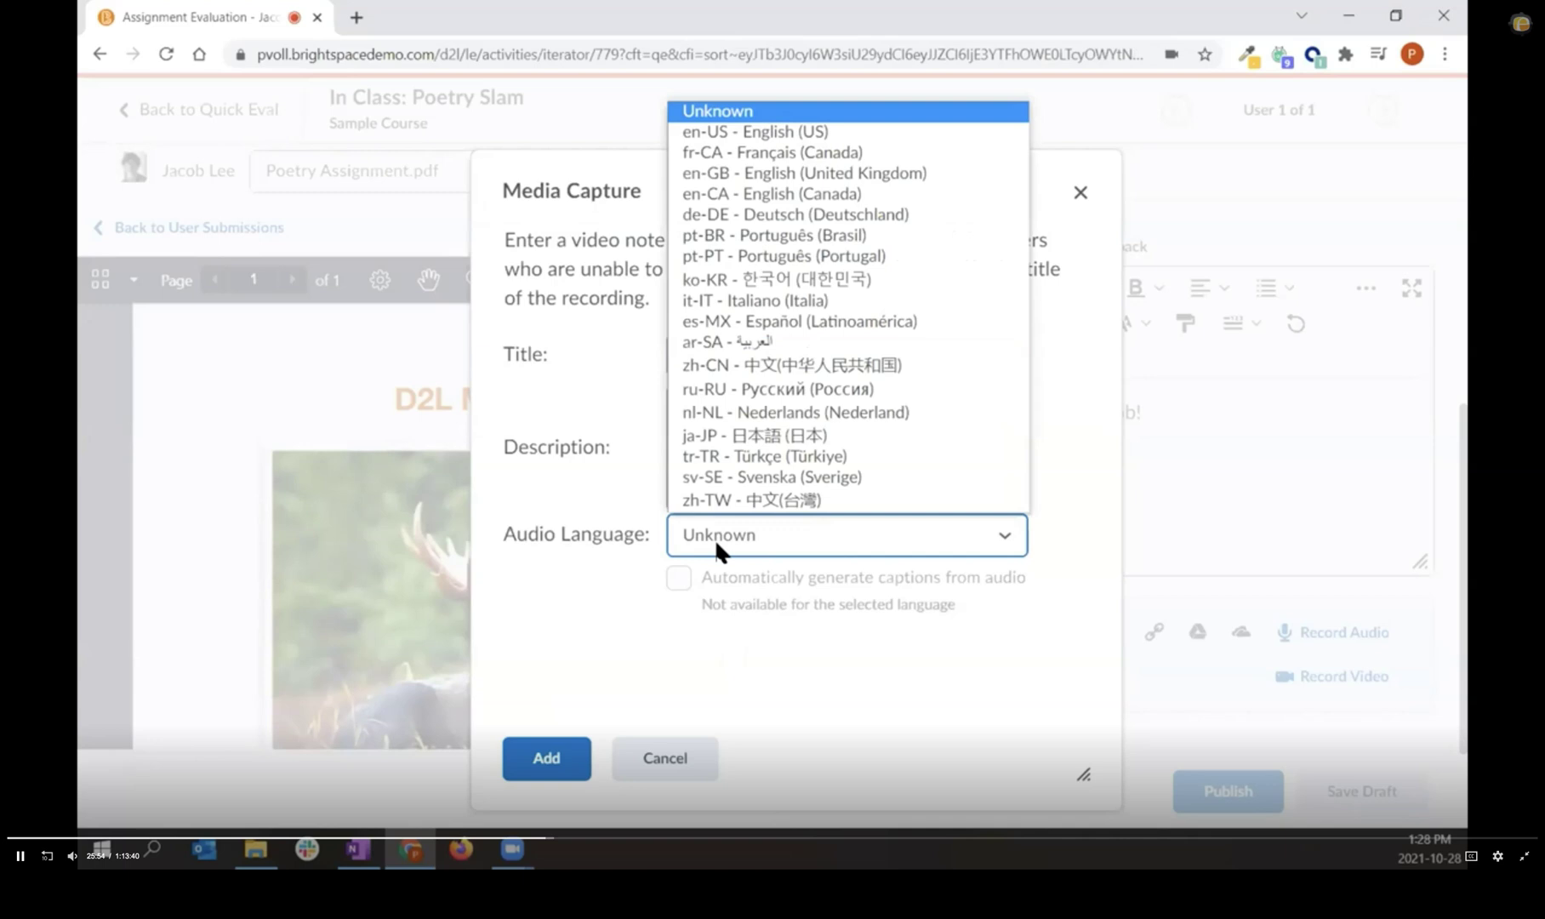
{"action": "left_click", "coordinate": [728, 137]}
{"action": "left_click", "coordinate": [678, 579]}
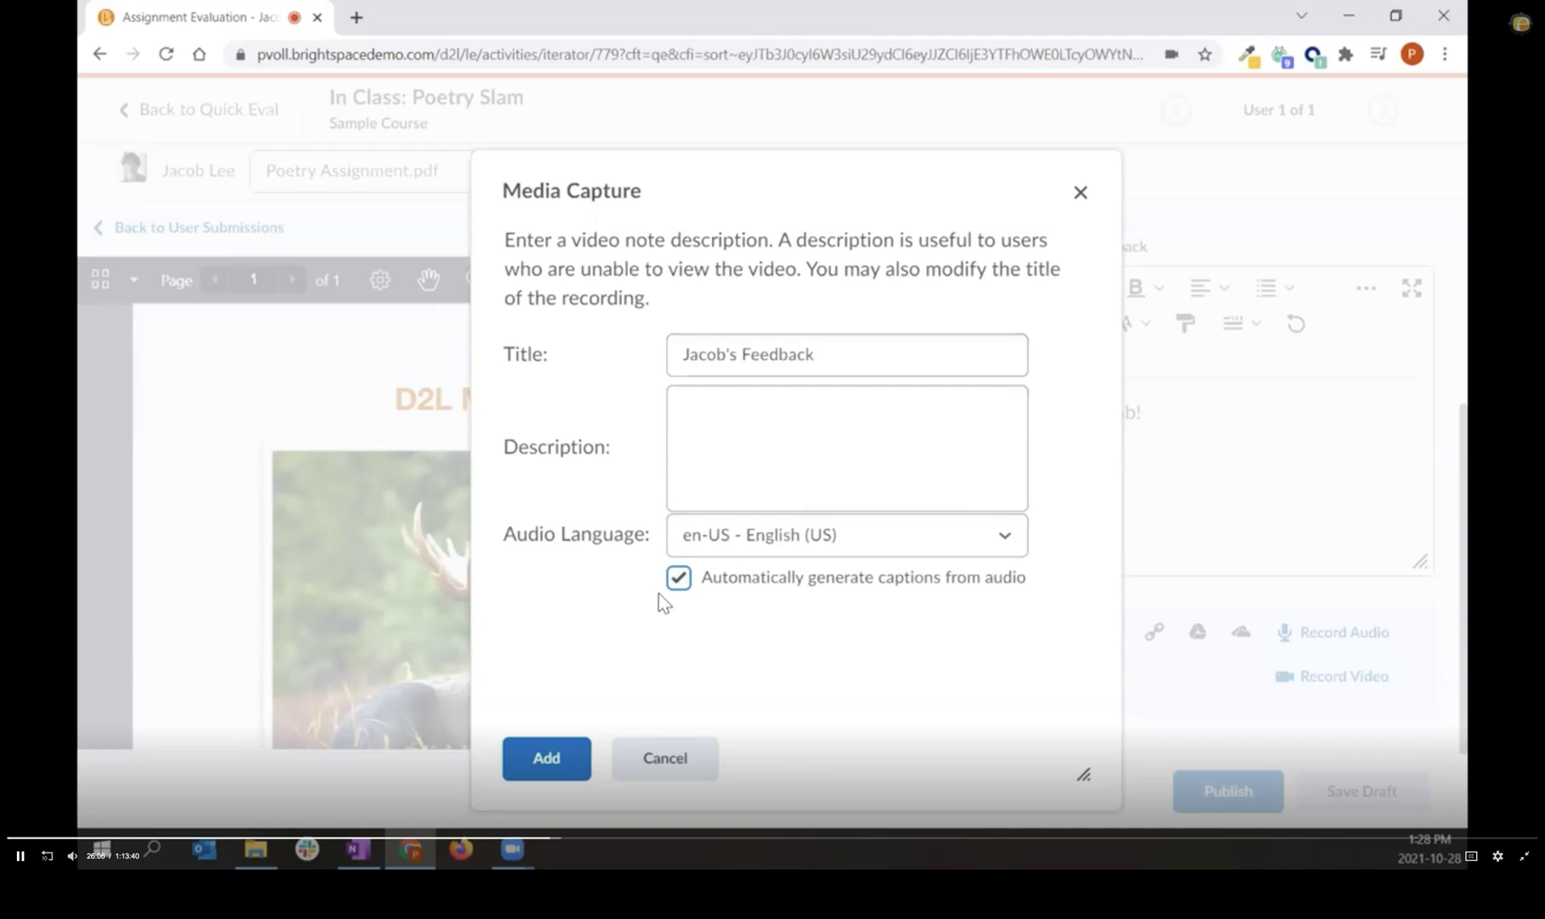
{"action": "left_click", "coordinate": [535, 754]}
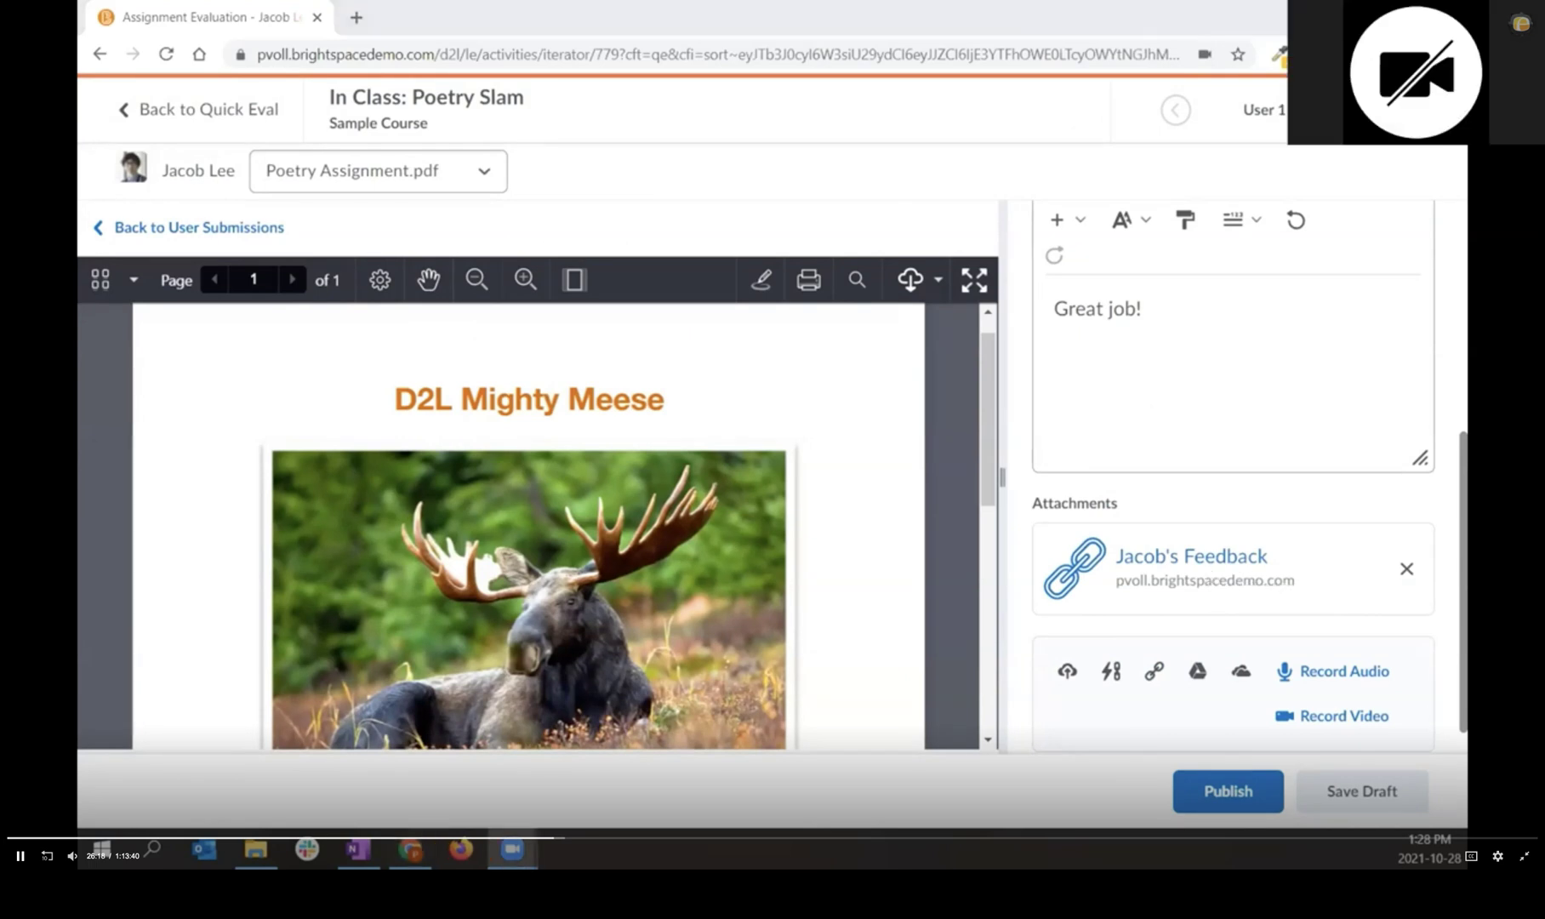
Step: Review the highlighted line and the star annotation in the submitted poem
{"action": "left_click", "coordinate": [1127, 362]}
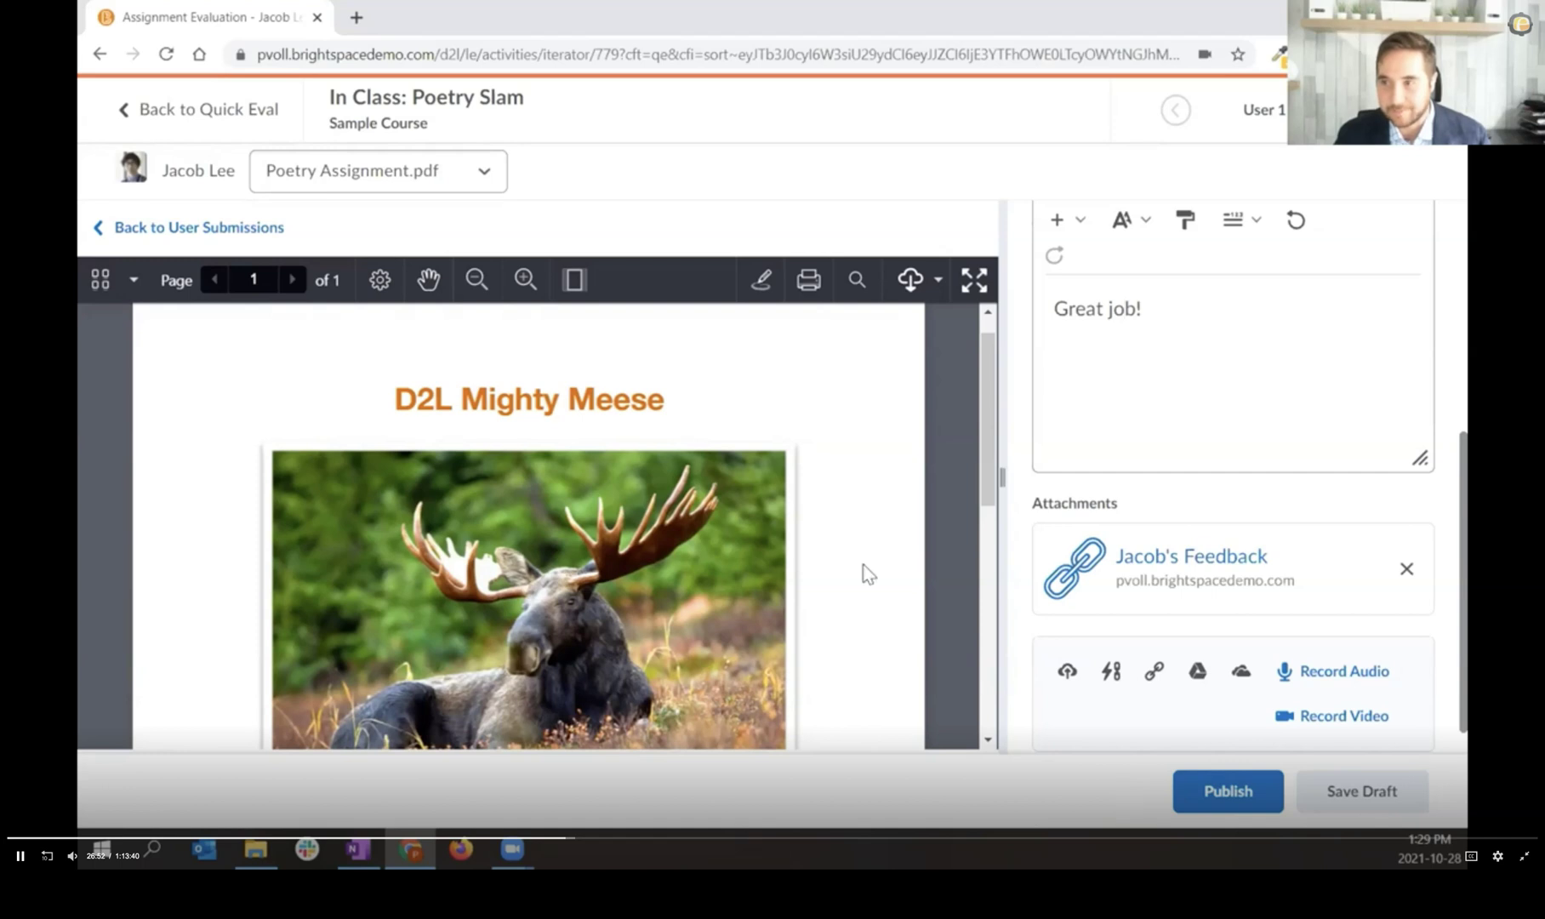
{"action": "scroll", "coordinate": [861, 570], "scroll_direction": "down", "scroll_amount": 6}
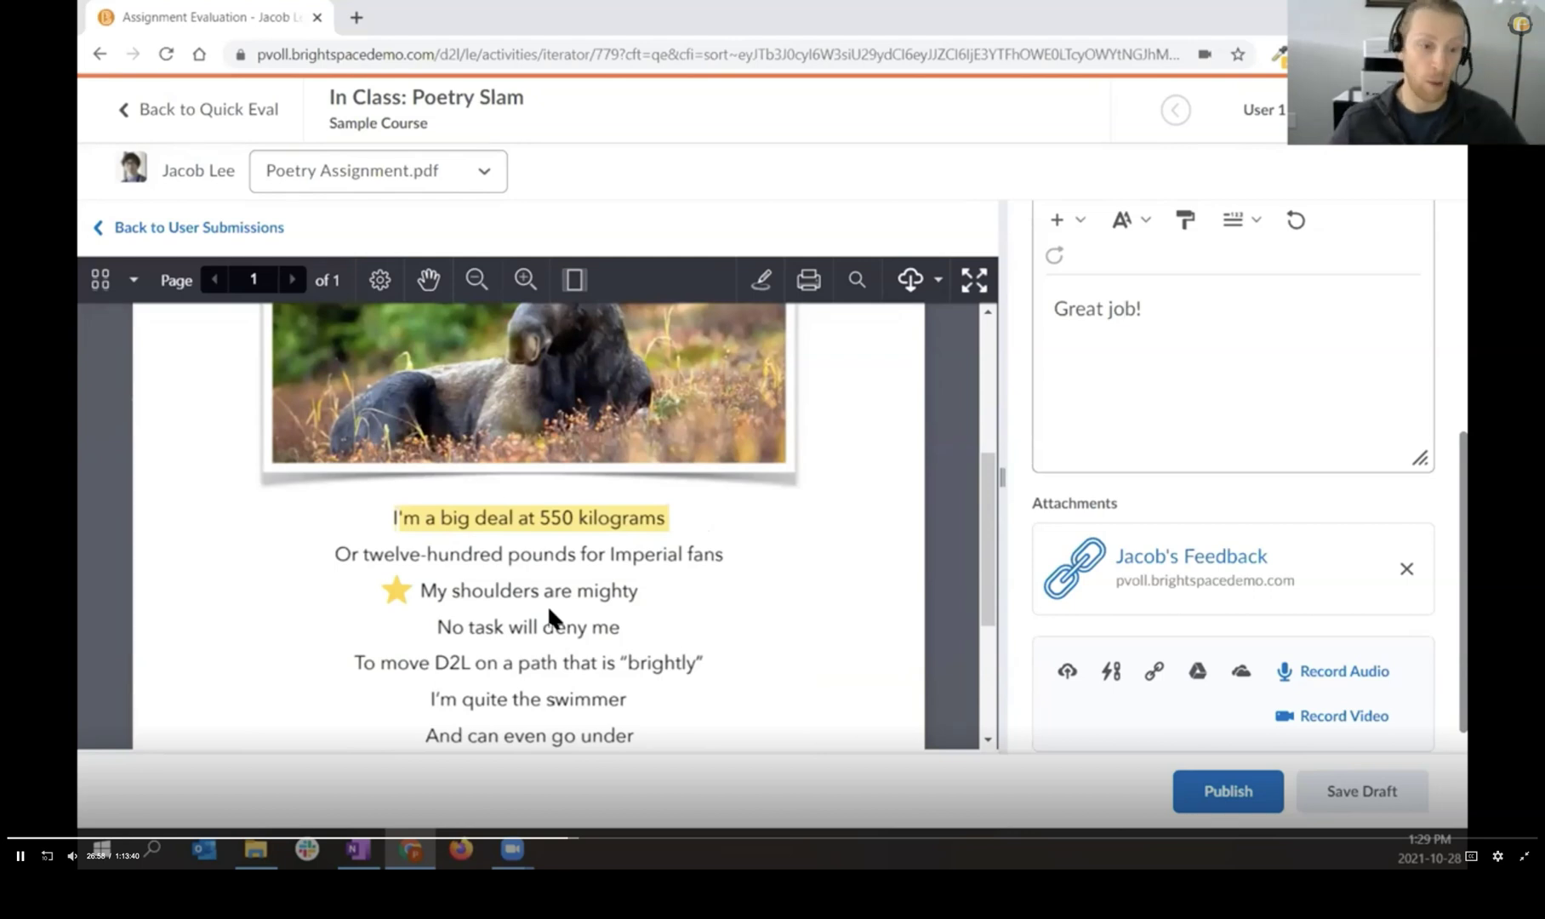
{"action": "scroll", "coordinate": [497, 626], "scroll_direction": "down", "scroll_amount": 2}
{"action": "mouse_move", "coordinate": [407, 497]}
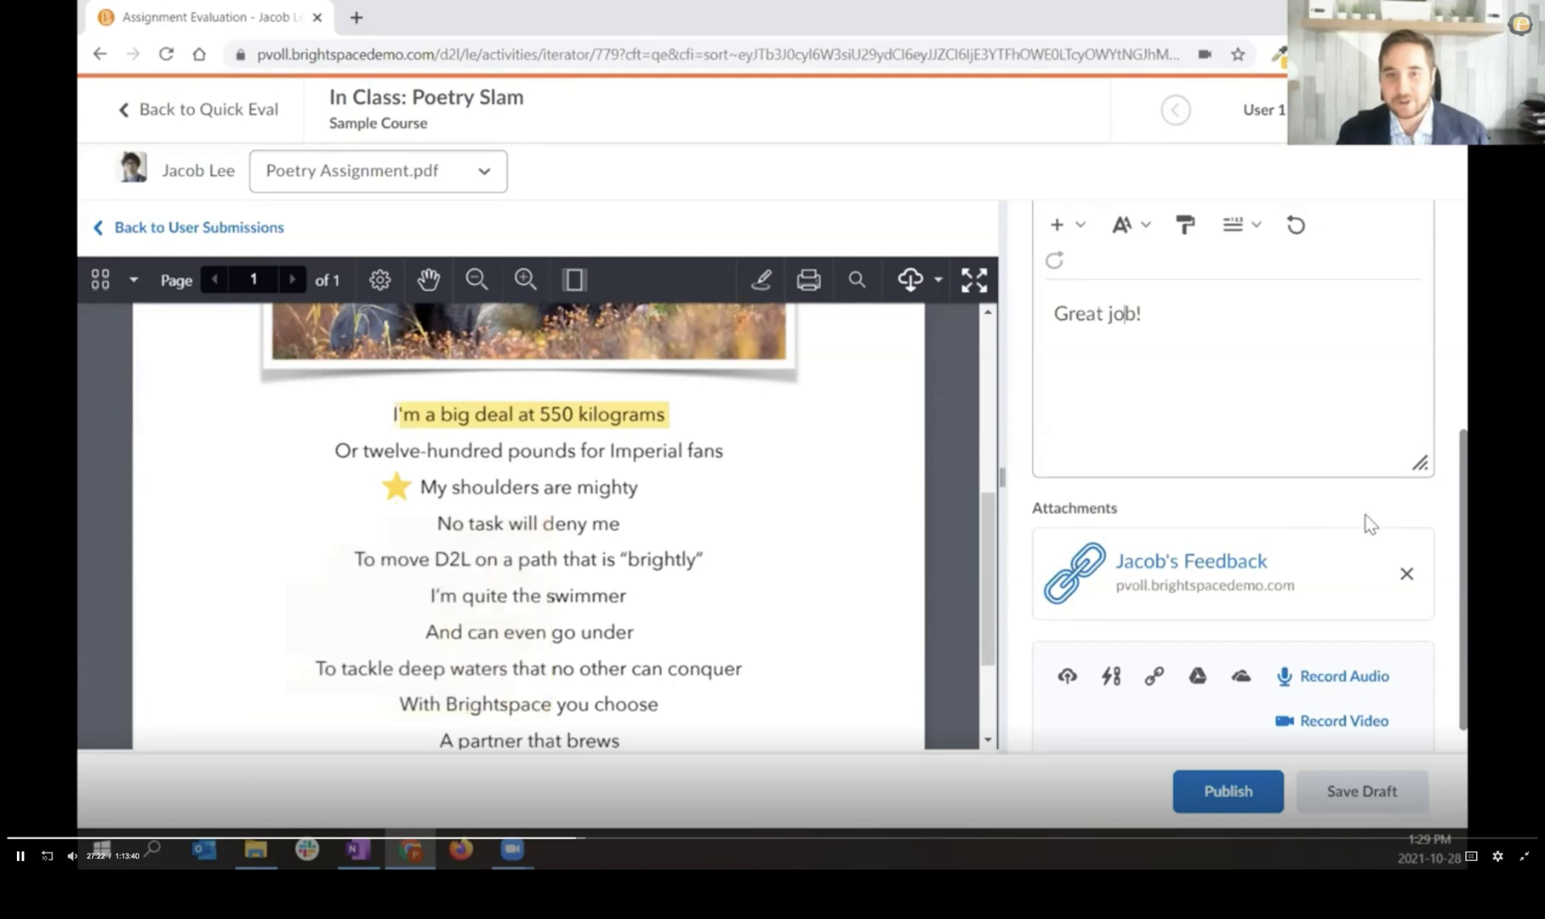
Step: Expand the English: Poetry Slam v.4.0 rubric, review its criteria and the Use of Poetry Elements feedback, and collapse it
{"action": "scroll", "coordinate": [1254, 538], "scroll_direction": "up", "scroll_amount": 5}
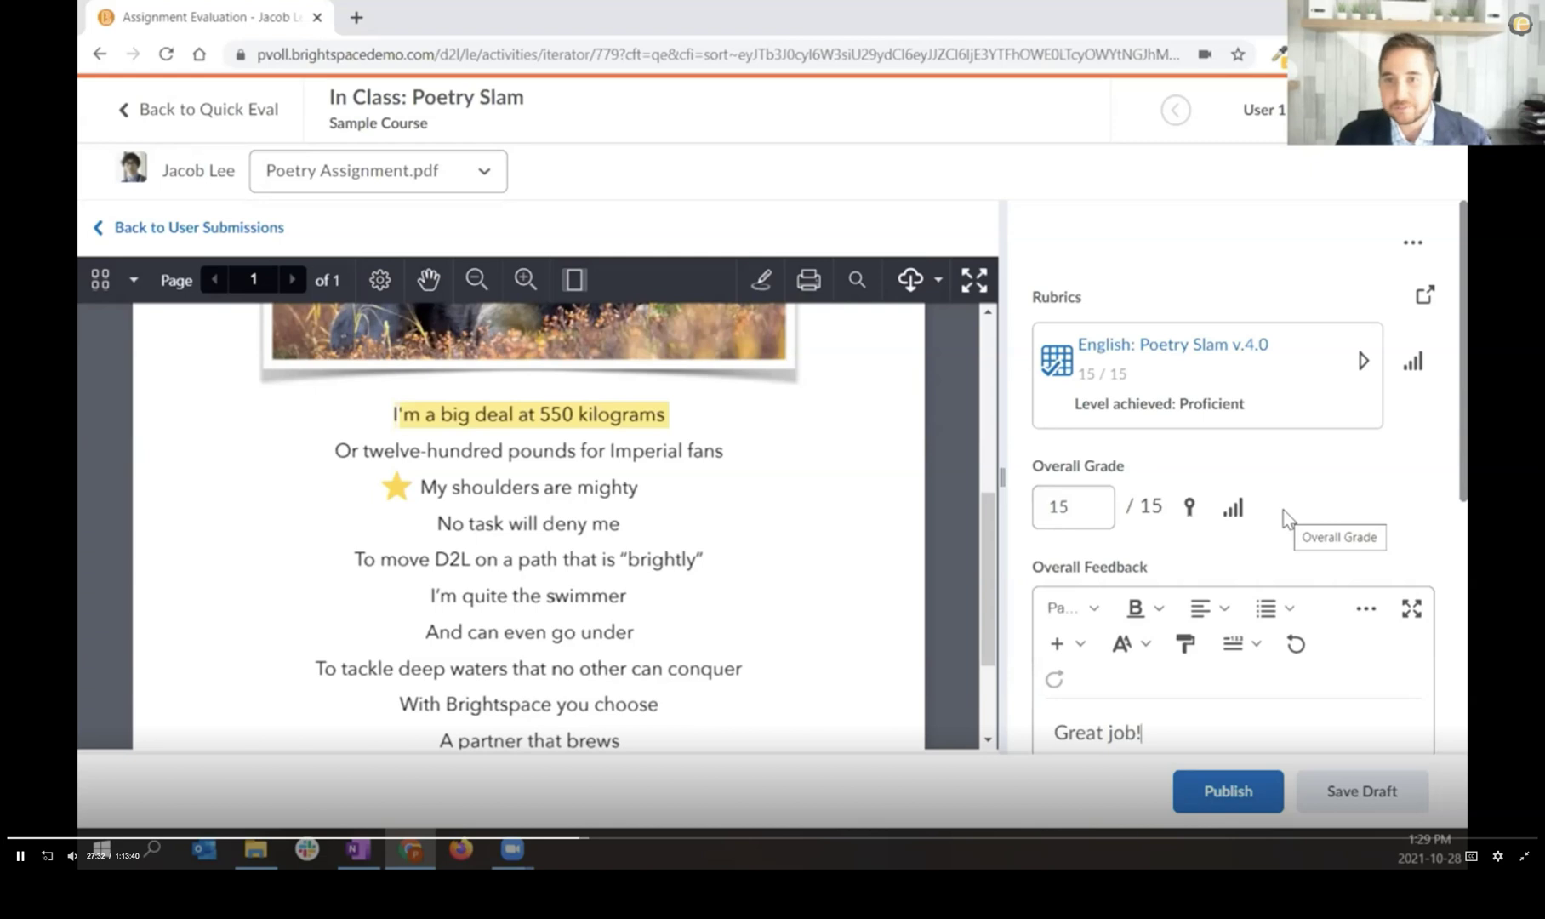
{"action": "left_click", "coordinate": [1364, 364]}
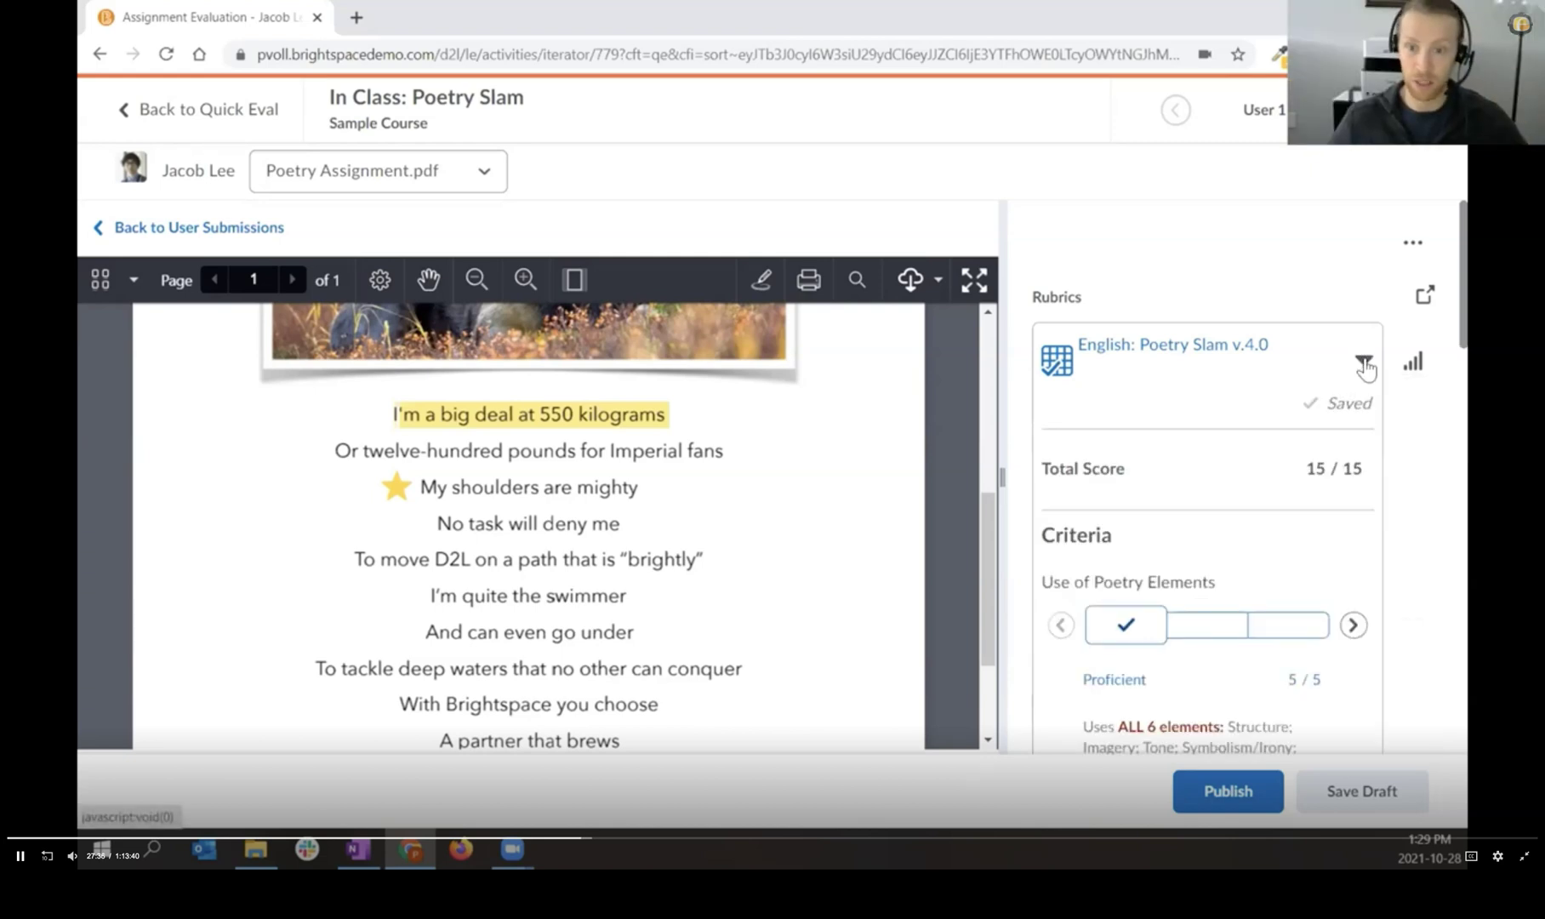
{"action": "scroll", "coordinate": [1225, 527], "scroll_direction": "down", "scroll_amount": 1}
{"action": "scroll", "coordinate": [1222, 523], "scroll_direction": "down", "scroll_amount": 3}
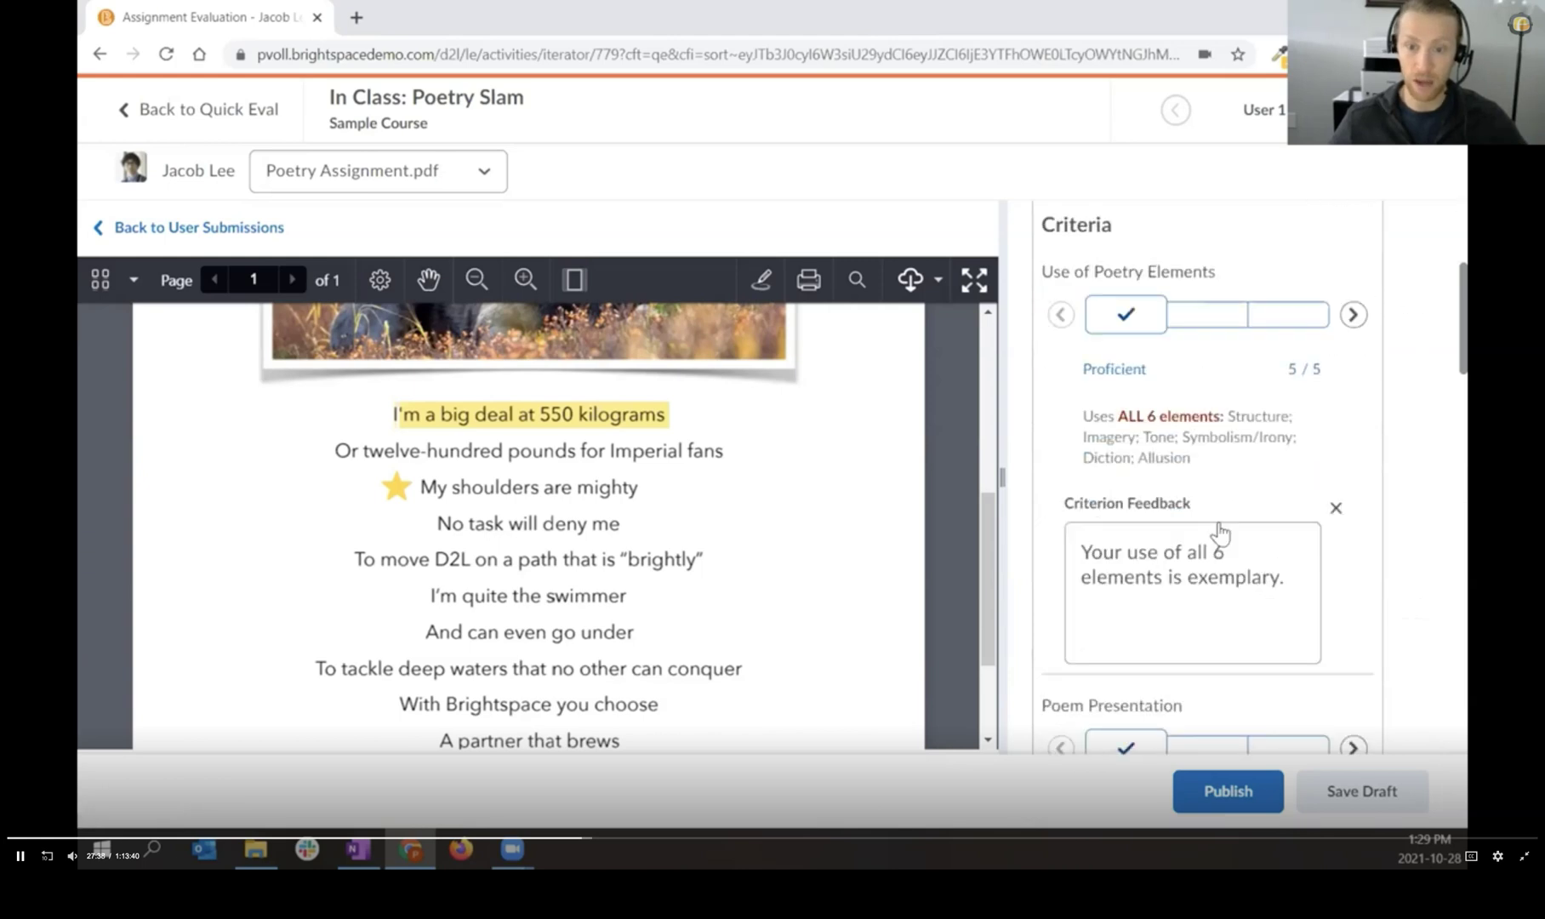
{"action": "scroll", "coordinate": [1216, 531], "scroll_direction": "up", "scroll_amount": 4}
{"action": "left_click", "coordinate": [1363, 362]}
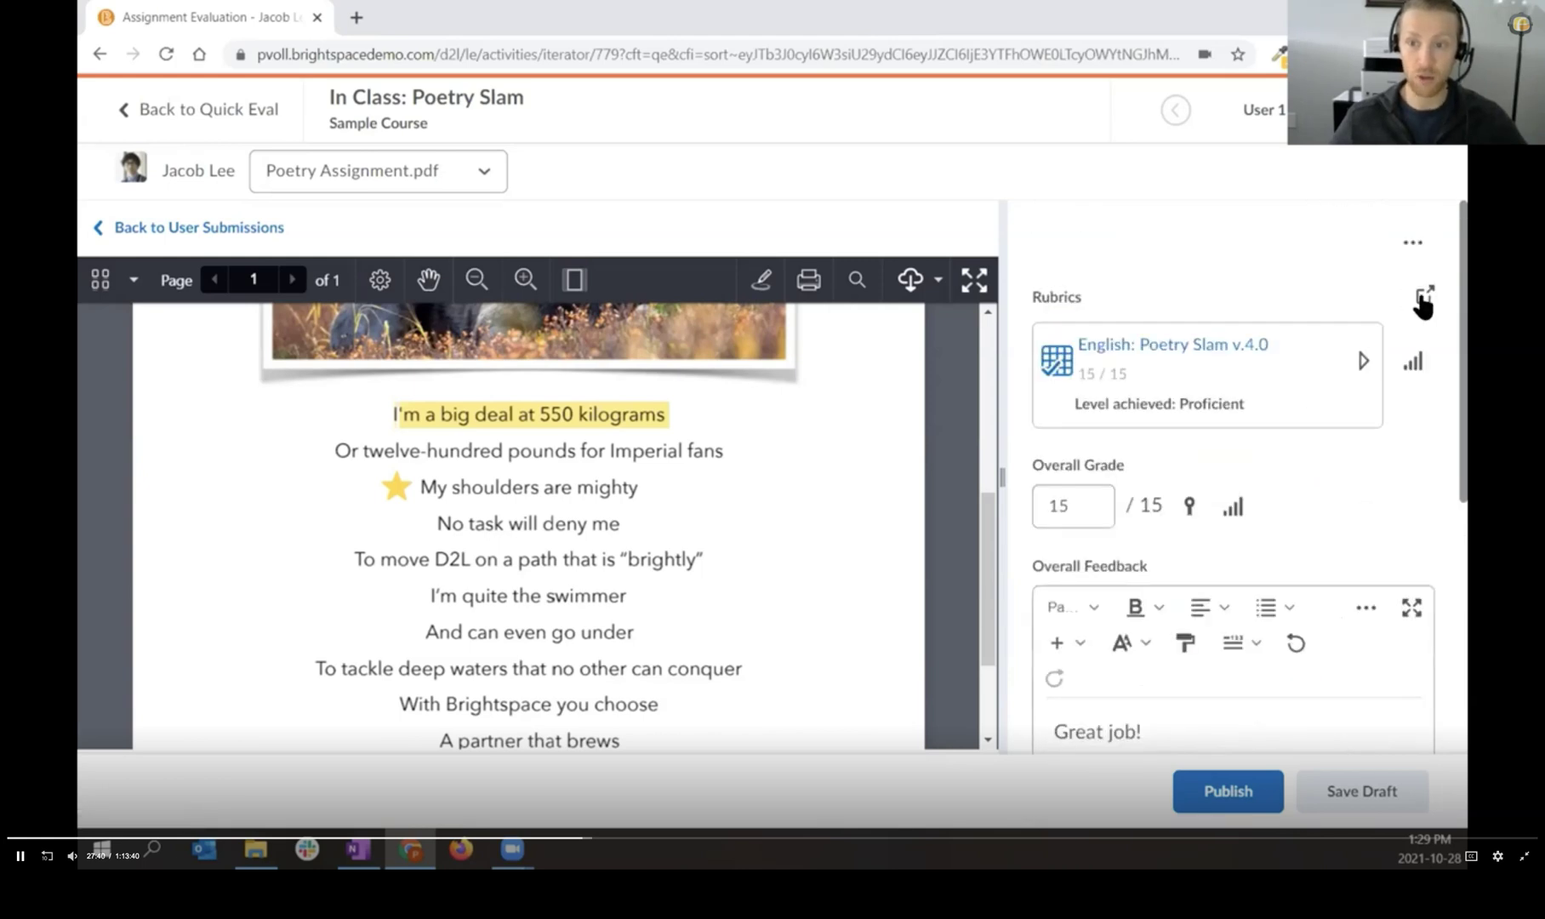
Step: View the graded rubric in a separate window, move the window over the evaluation page, and close it
{"action": "left_click", "coordinate": [1422, 299]}
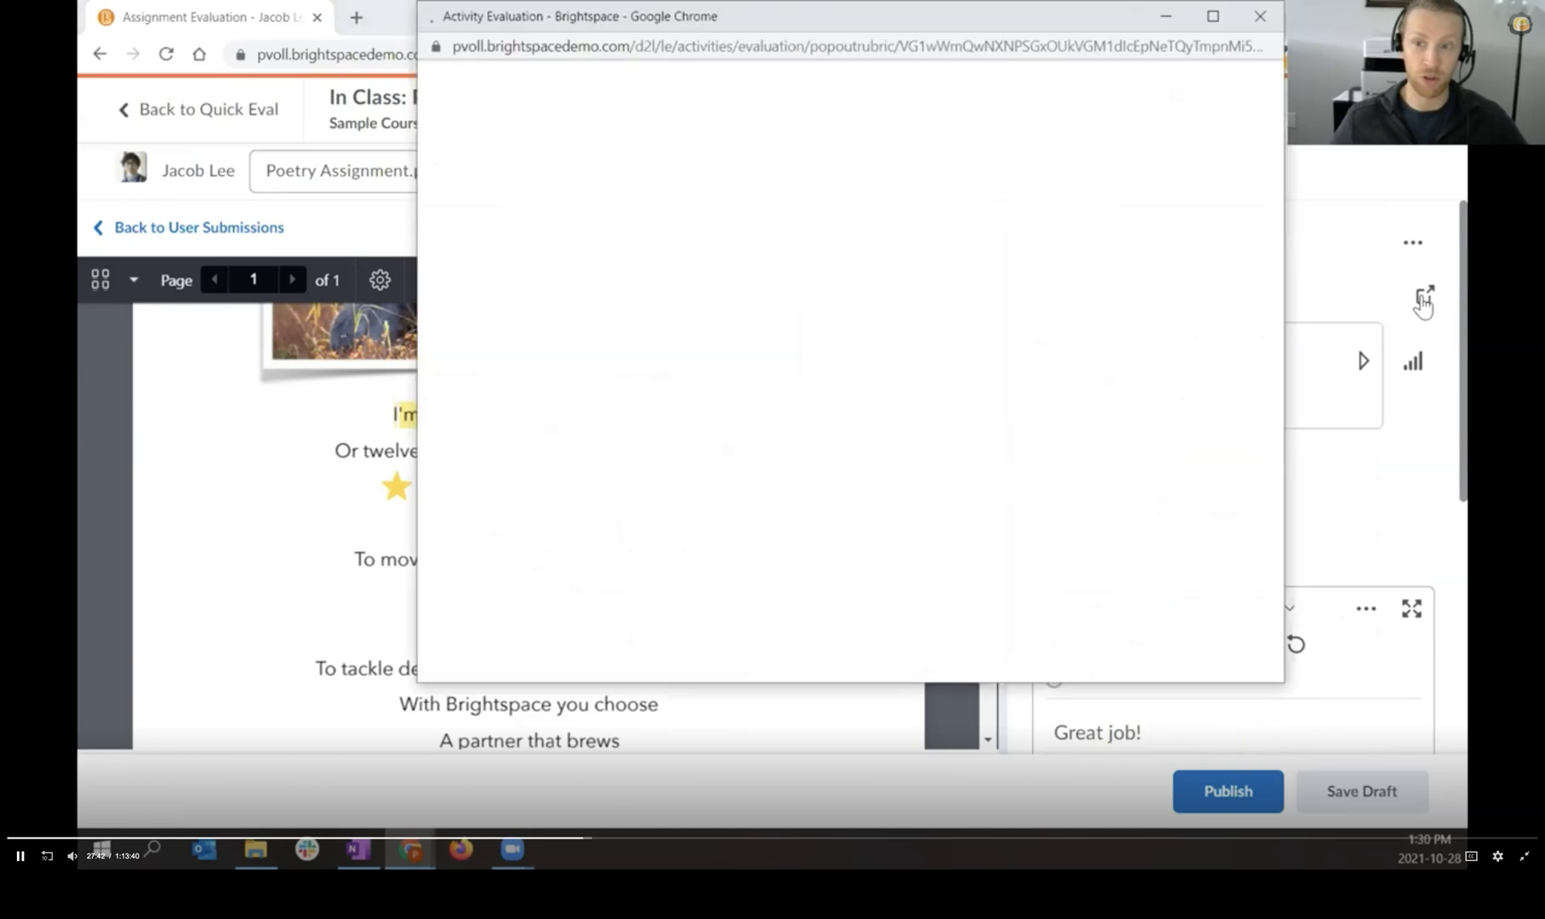
{"action": "left_click_drag", "start_coordinate": [671, 20], "coordinate": [637, 76]}
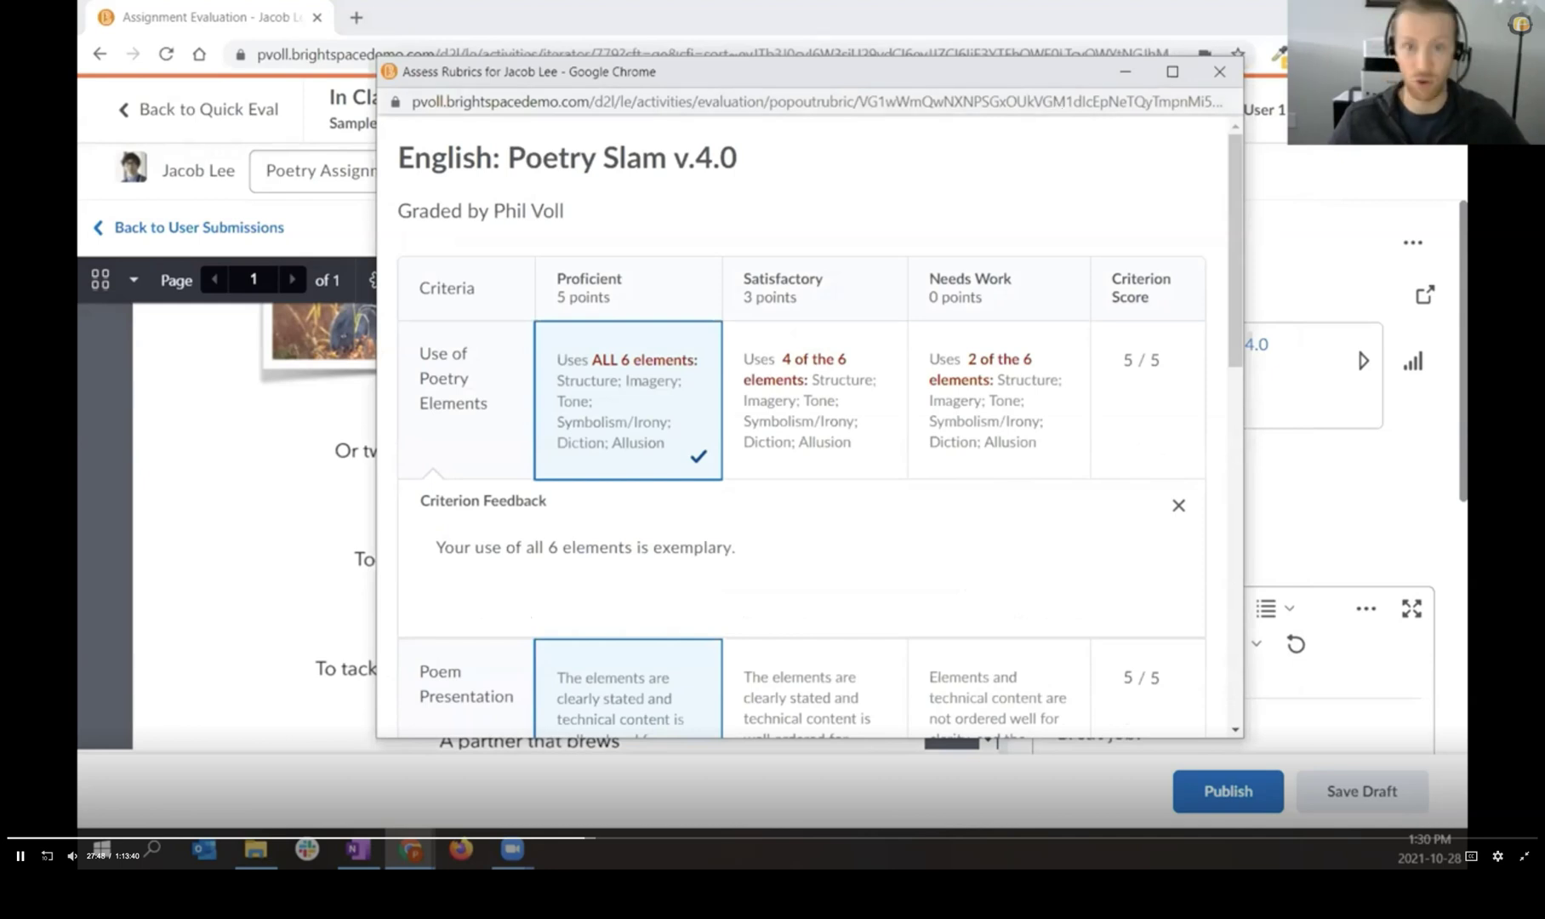
{"action": "left_click_drag", "start_coordinate": [889, 80], "coordinate": [623, 140]}
{"action": "left_click", "coordinate": [958, 127]}
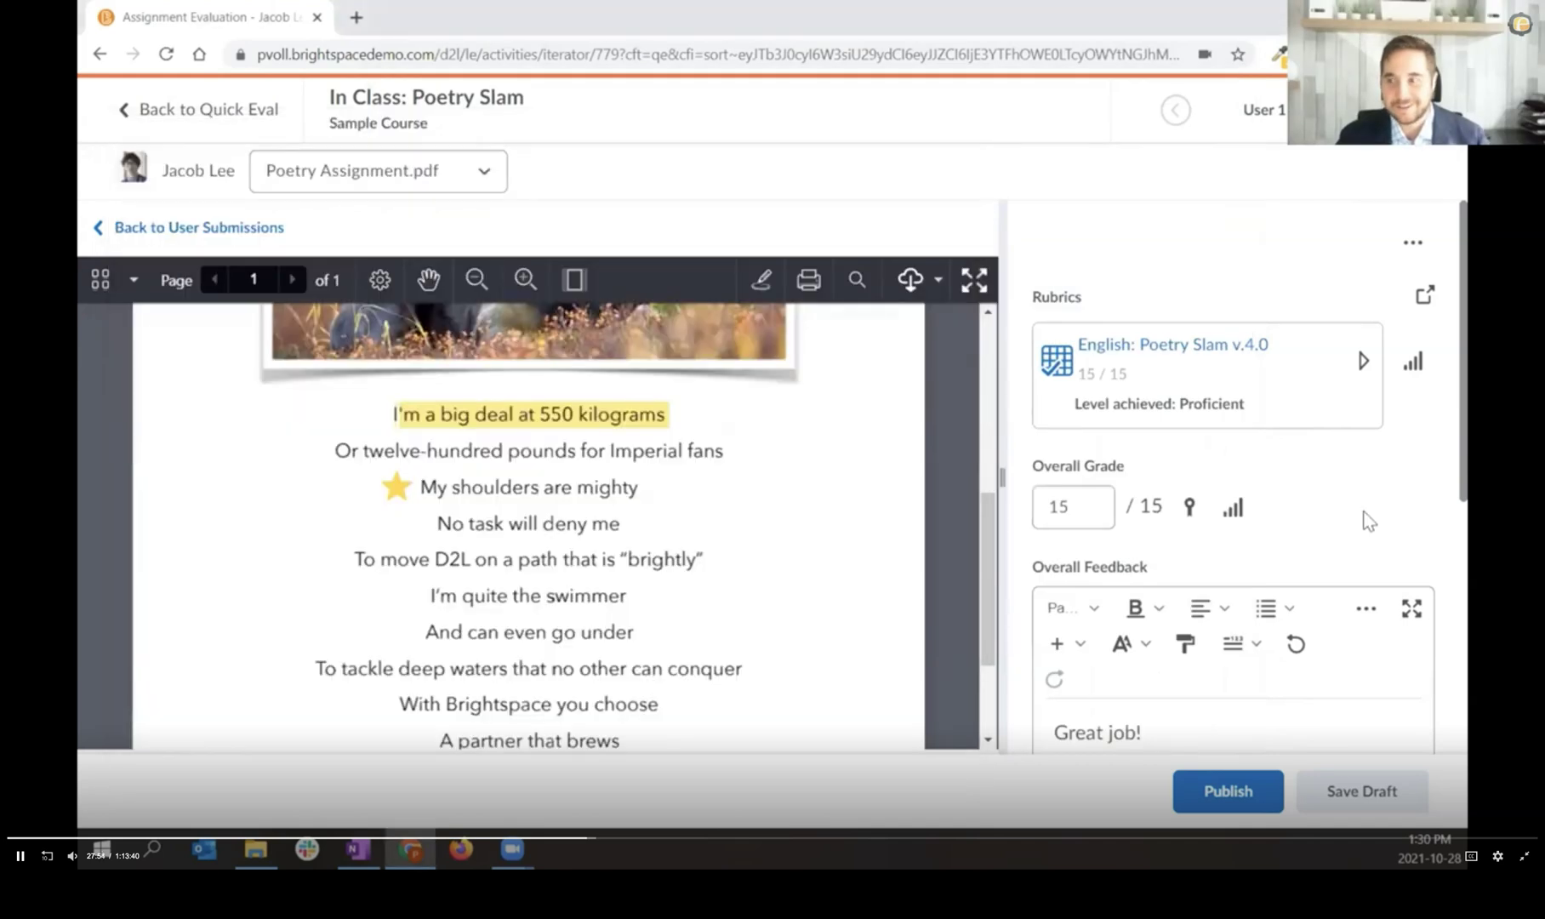
Step: Review the Overall Feedback and its video attachment, and return to Quick Eval without saving the changes
{"action": "scroll", "coordinate": [1276, 487], "scroll_direction": "down", "scroll_amount": 3}
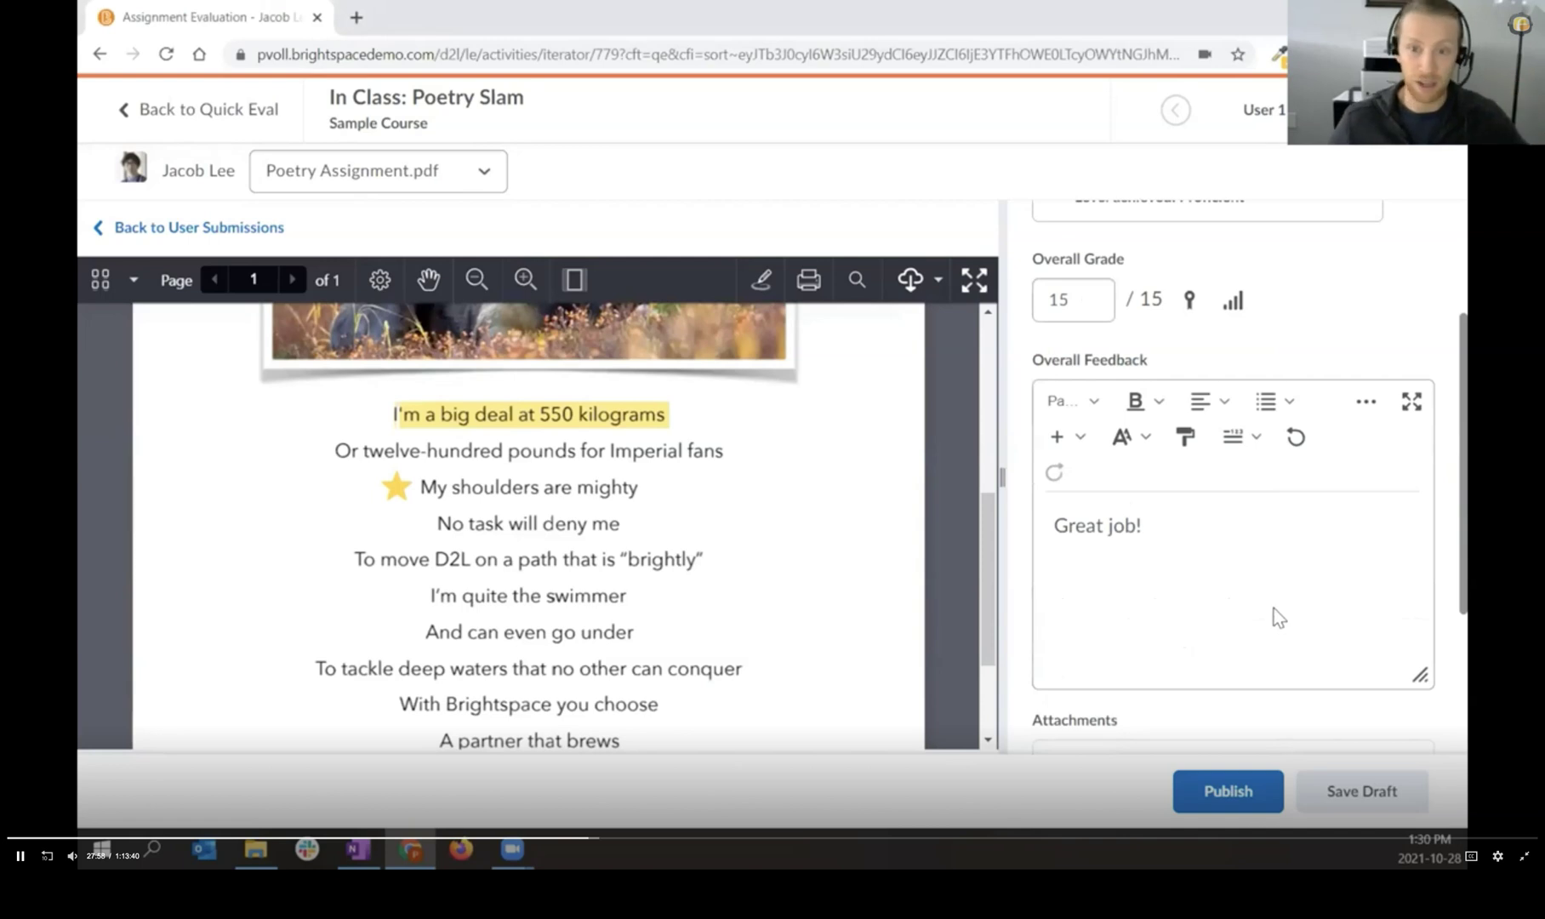
{"action": "scroll", "coordinate": [1273, 609], "scroll_direction": "down", "scroll_amount": 2}
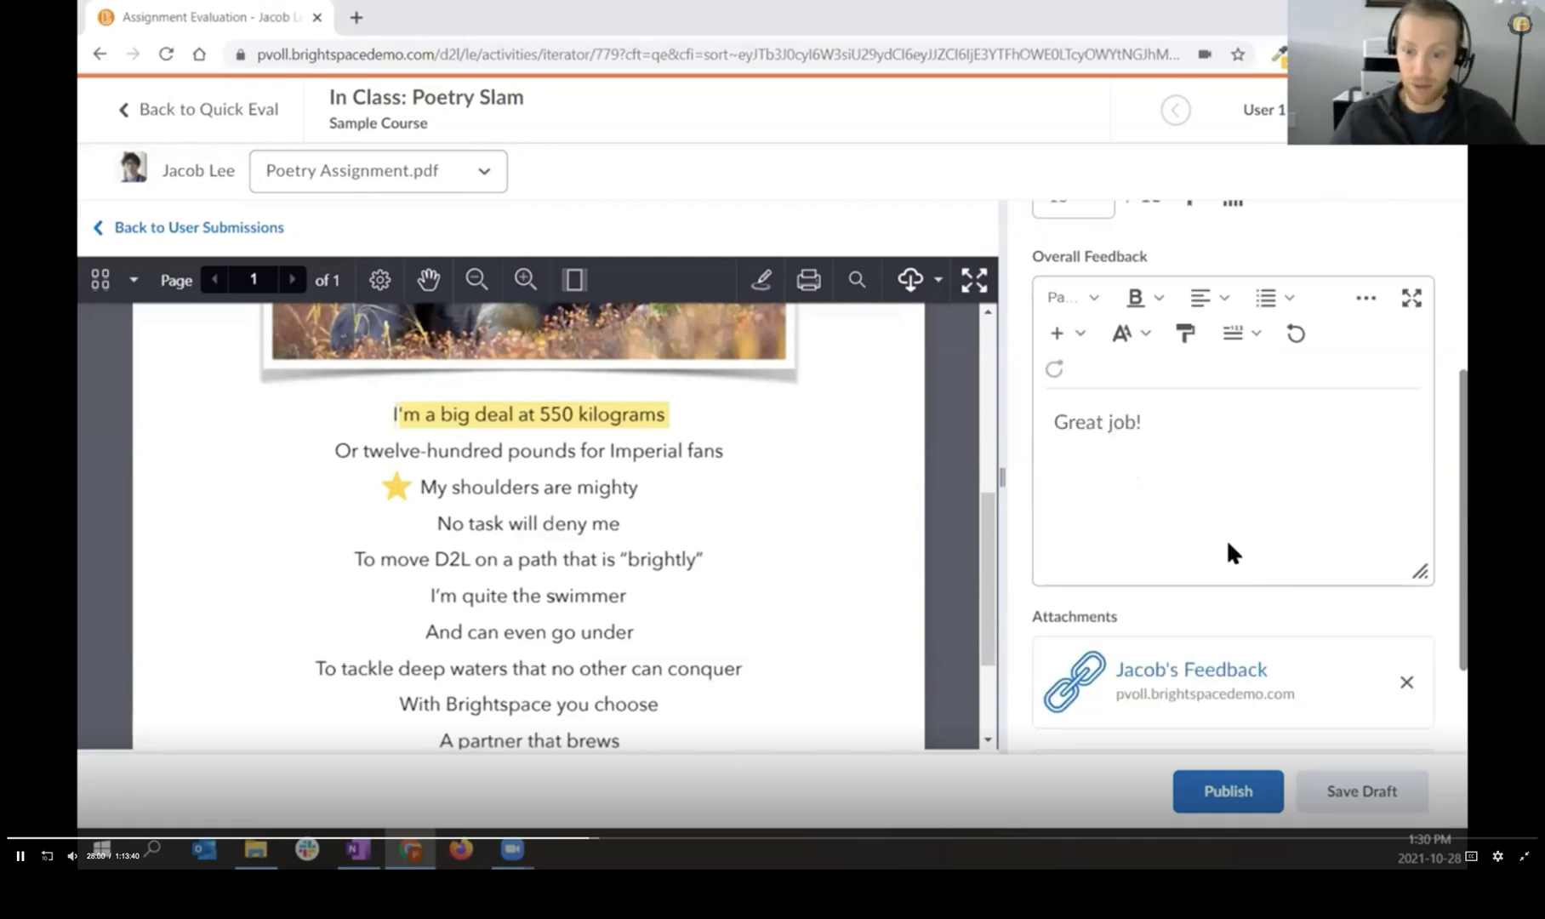
{"action": "scroll", "coordinate": [1226, 548], "scroll_direction": "down", "scroll_amount": 2}
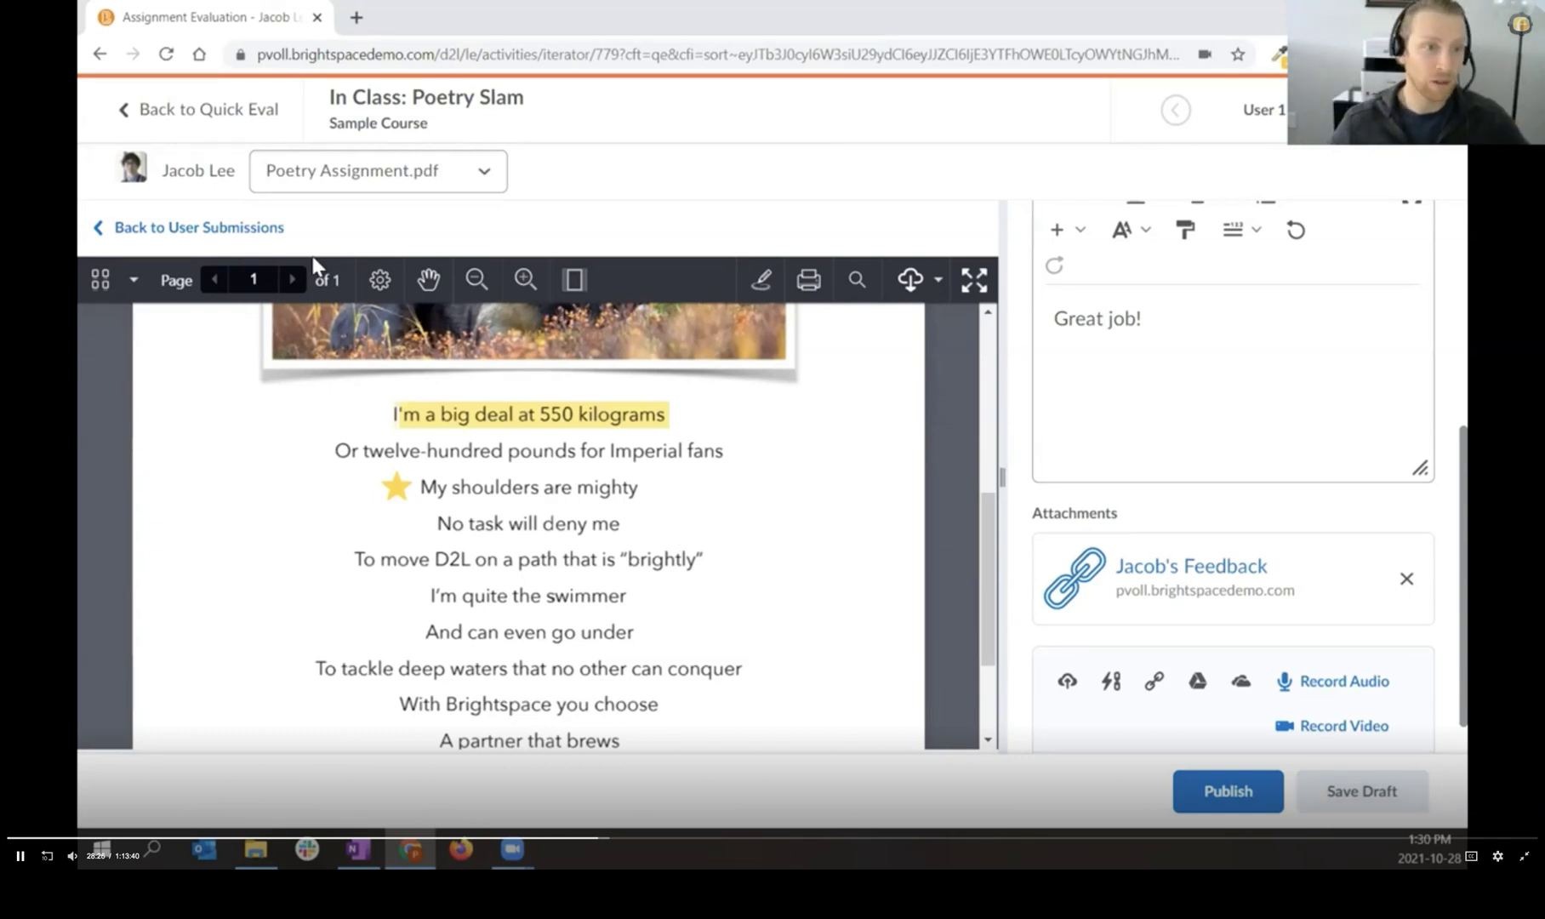
{"action": "left_click", "coordinate": [245, 116]}
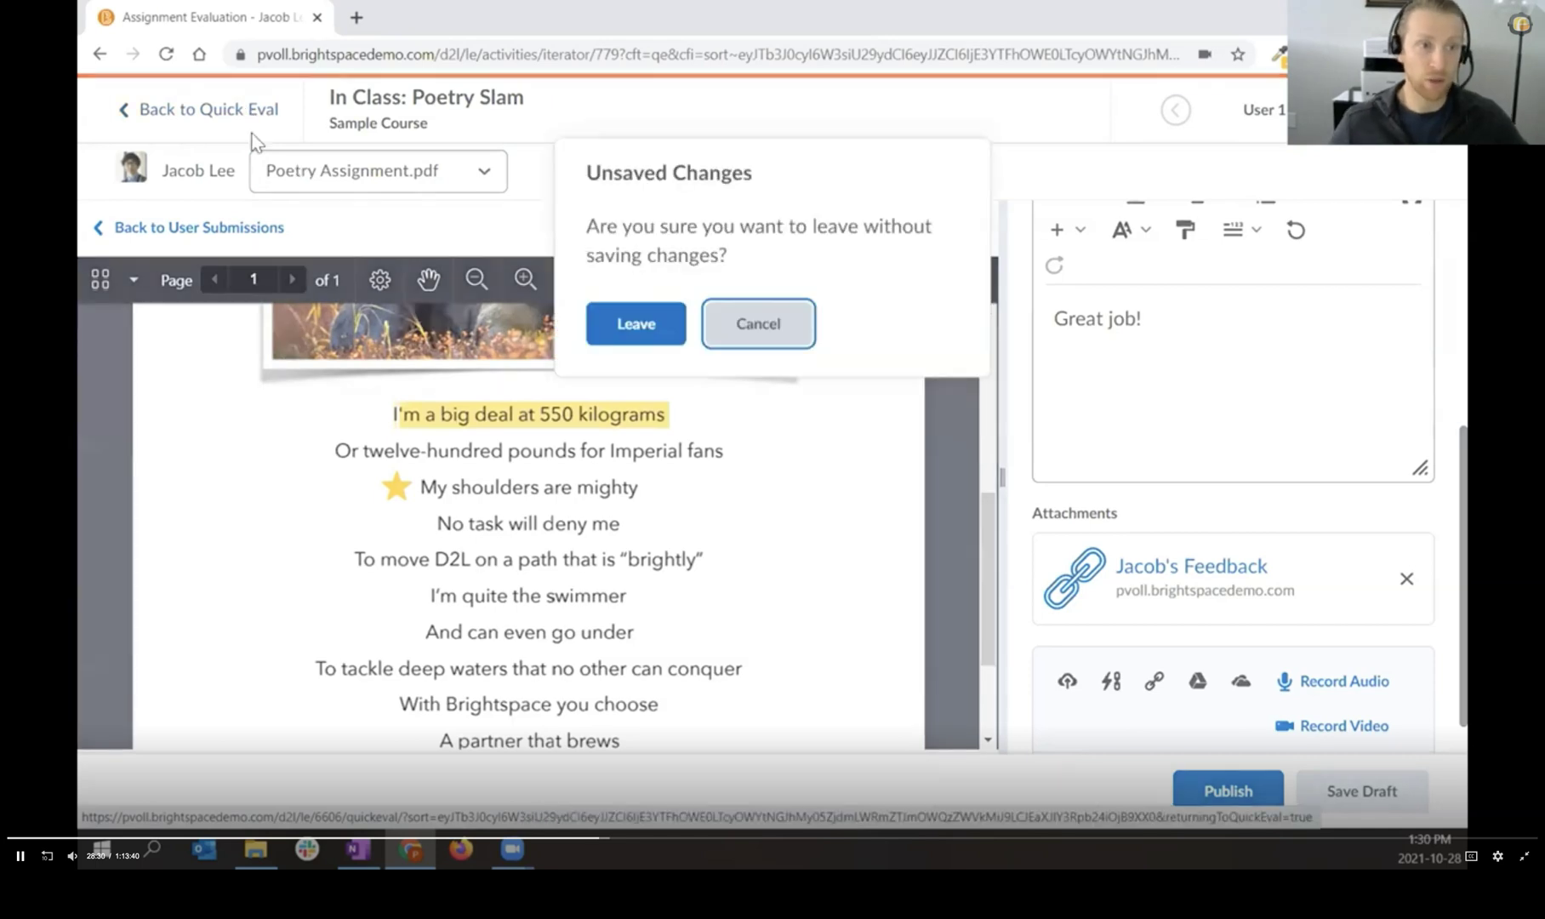
{"action": "left_click", "coordinate": [651, 350]}
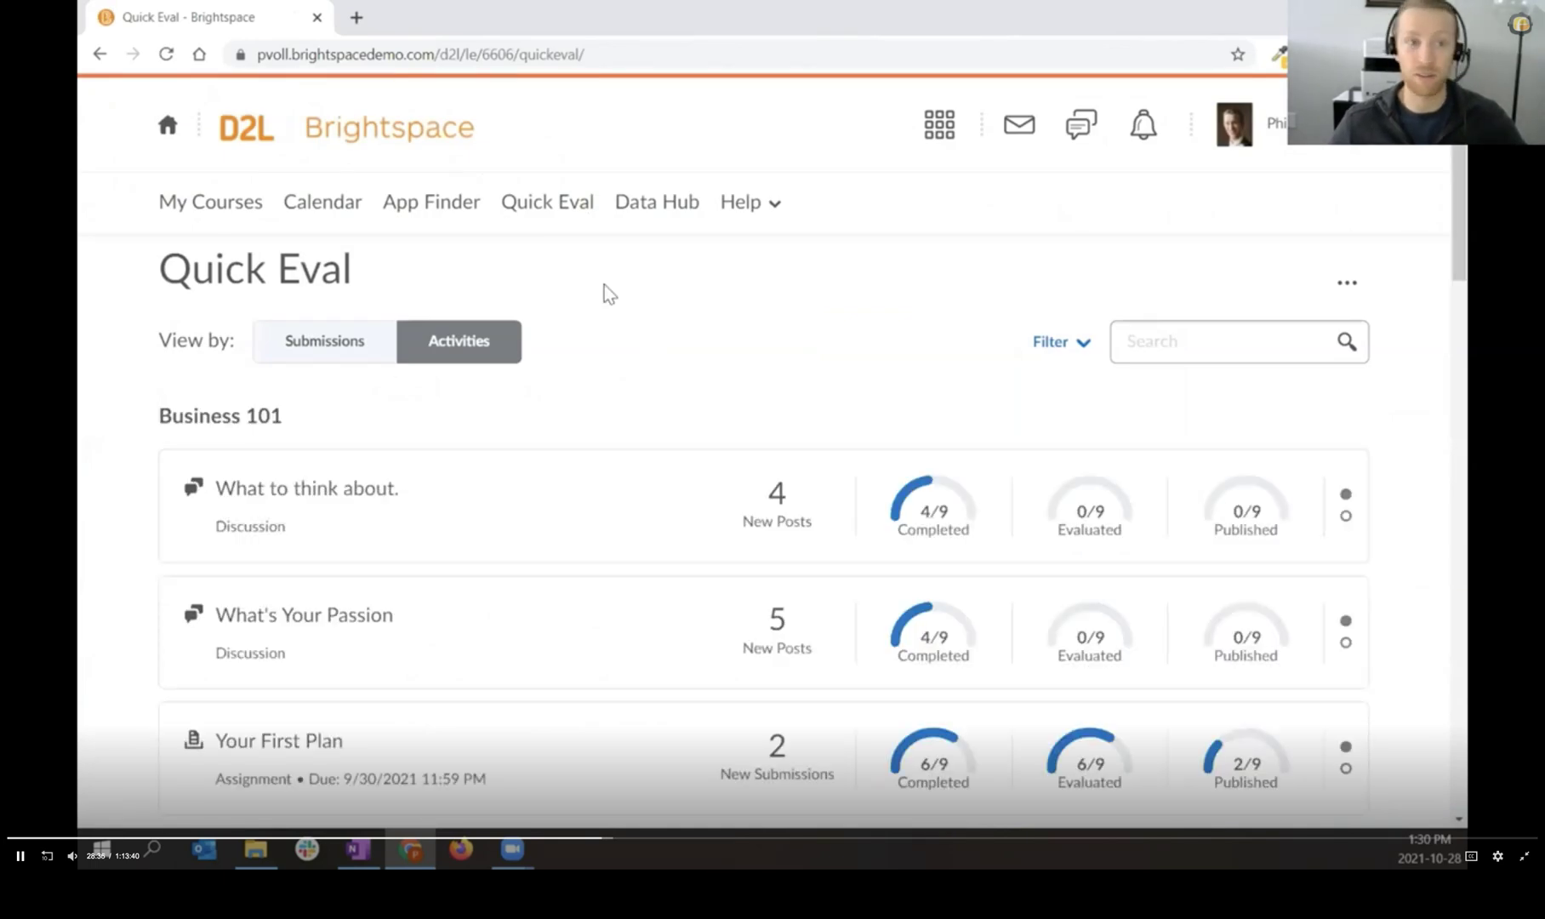
Step: Go to the Brightspace homepage and open Sample Course from the pinned courses
{"action": "left_click", "coordinate": [166, 129]}
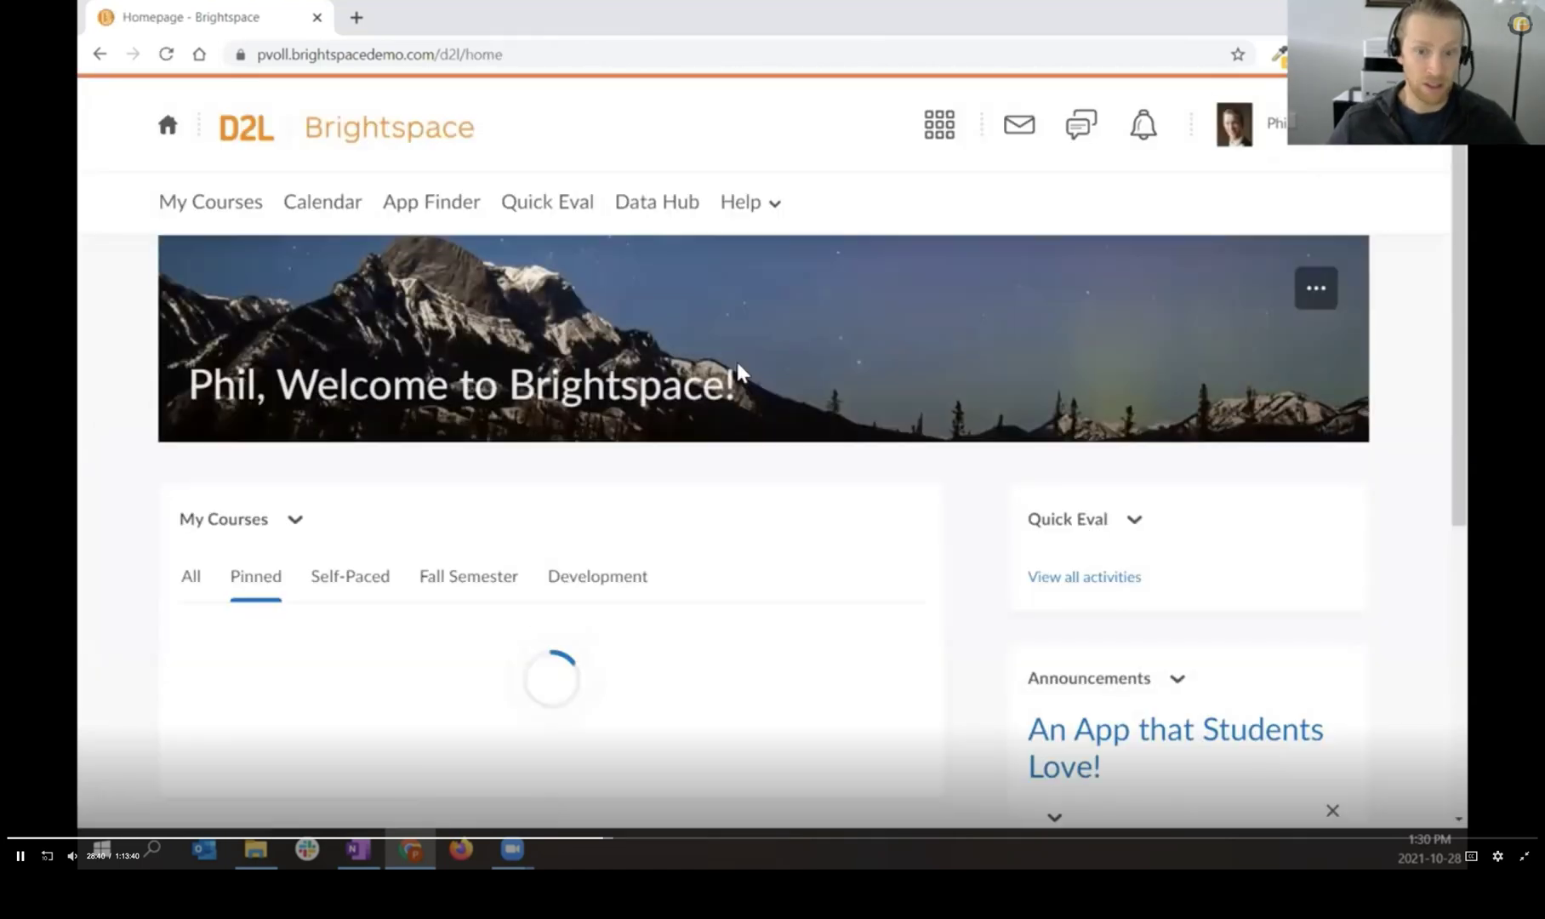
{"action": "scroll", "coordinate": [925, 387], "scroll_direction": "down", "scroll_amount": 2}
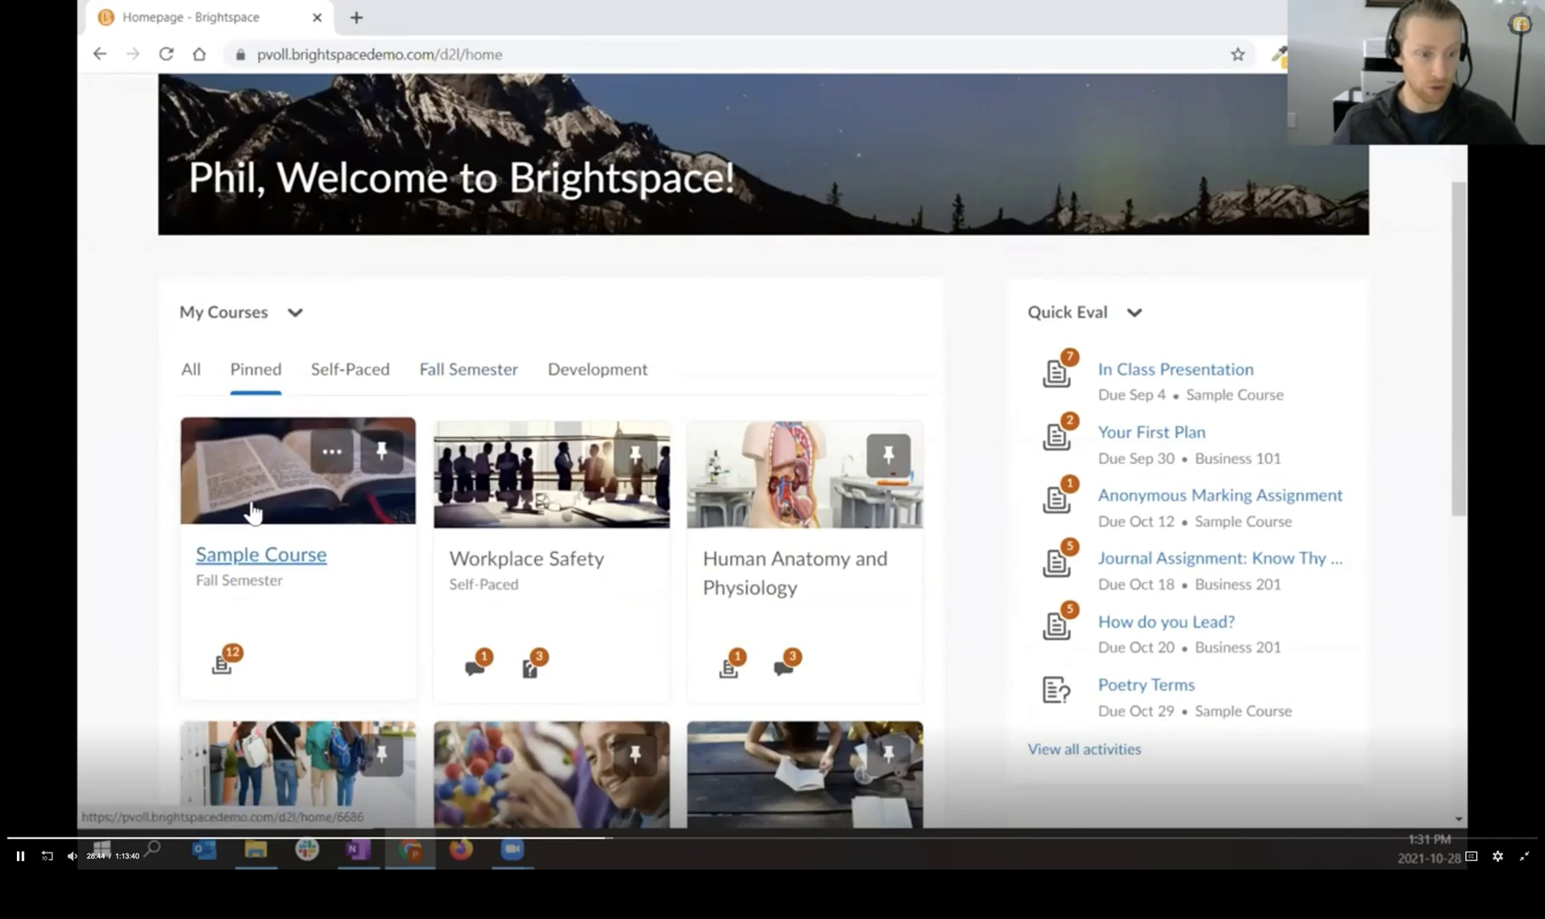
{"action": "left_click", "coordinate": [240, 496]}
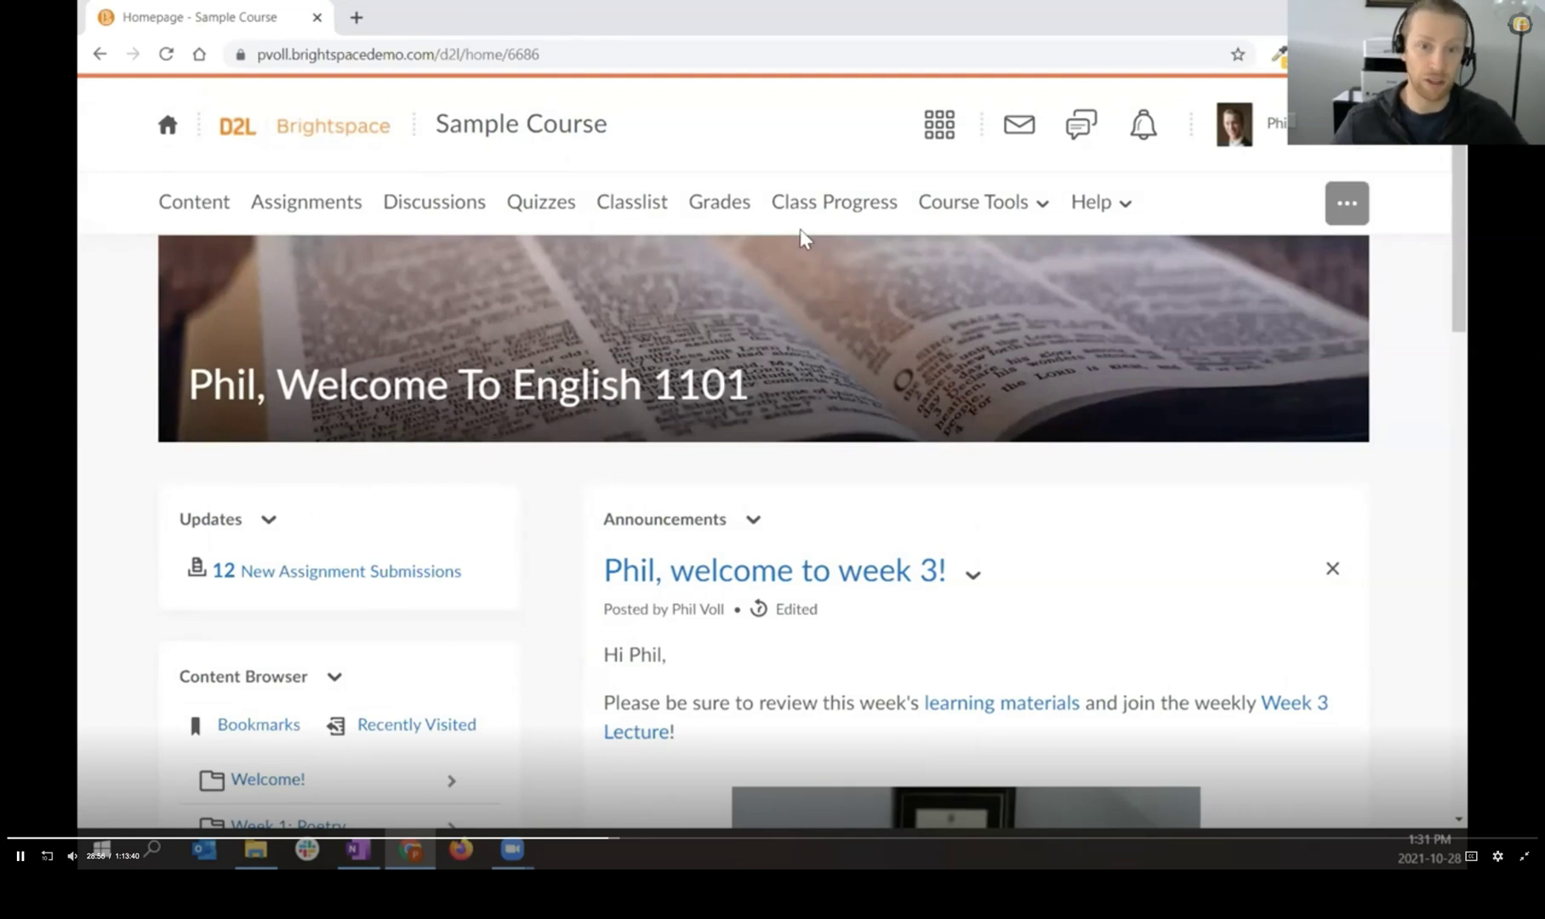
Step: Examine the Sample Course homepage, including its Updates, Content Browser and Announcements widgets
{"action": "mouse_move", "coordinate": [907, 380]}
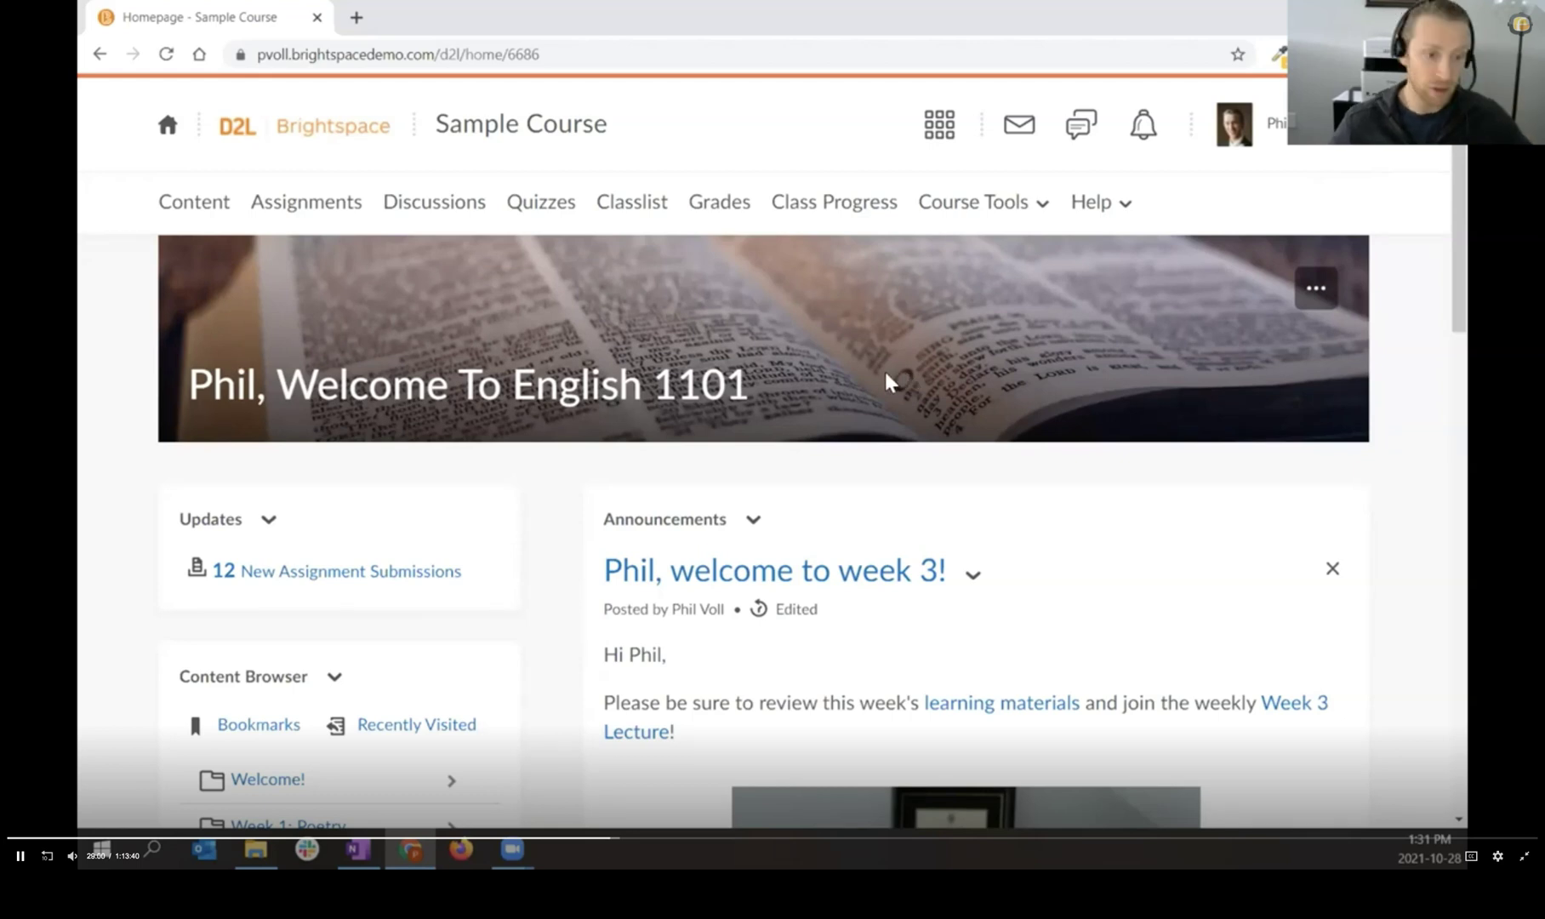
{"action": "scroll", "coordinate": [723, 375], "scroll_direction": "down", "scroll_amount": 1}
{"action": "scroll", "coordinate": [716, 371], "scroll_direction": "down", "scroll_amount": 2}
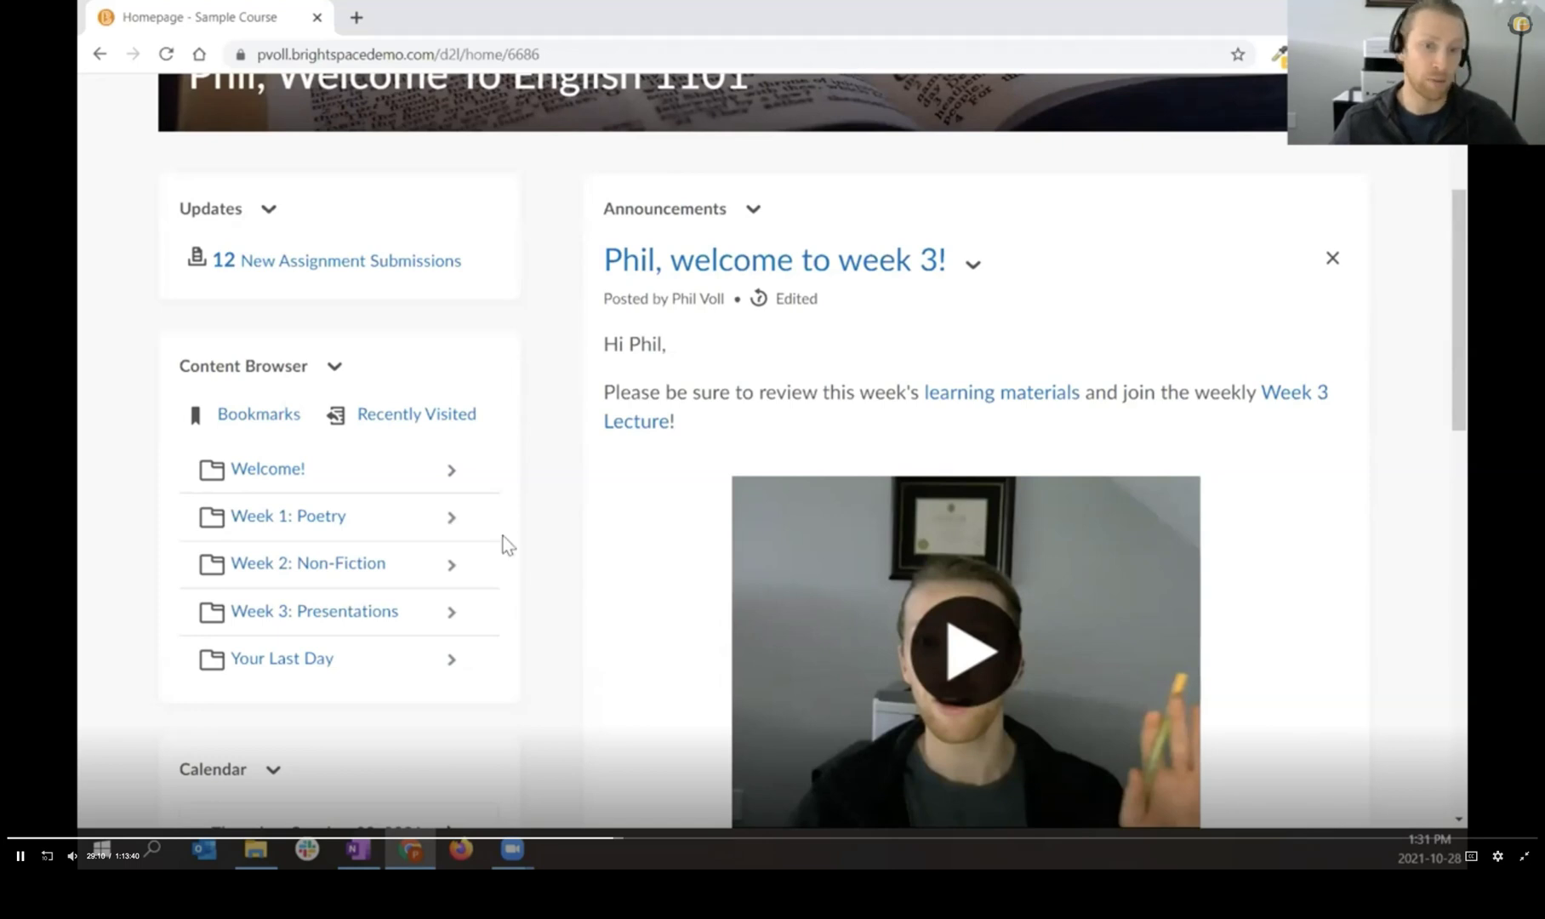
{"action": "scroll", "coordinate": [631, 395], "scroll_direction": "up", "scroll_amount": 1}
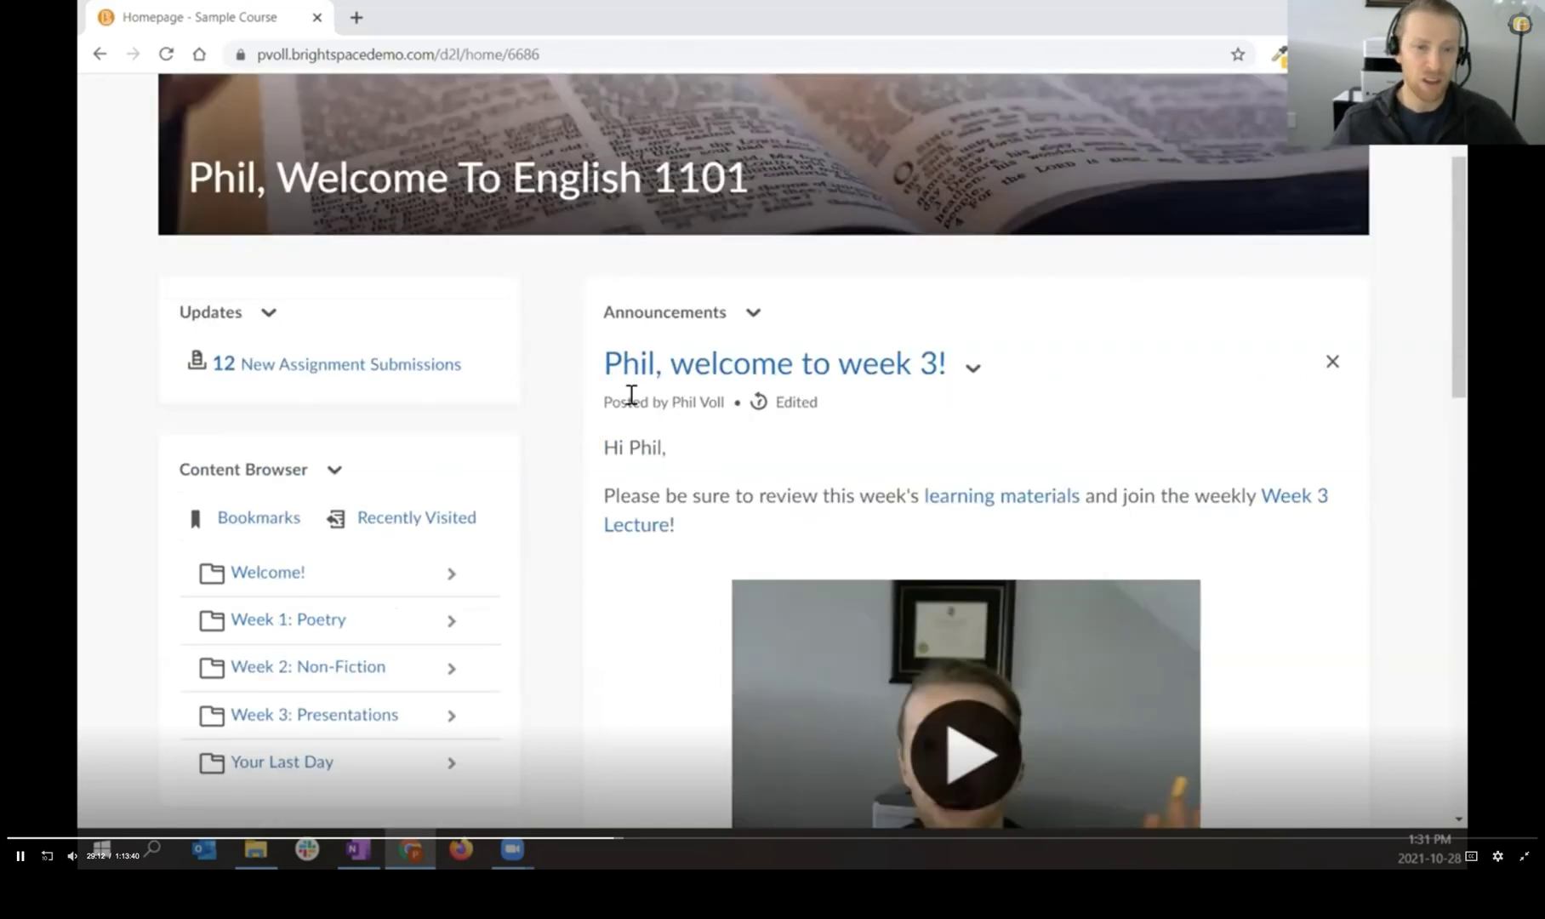
{"action": "scroll", "coordinate": [631, 396], "scroll_direction": "up", "scroll_amount": 1}
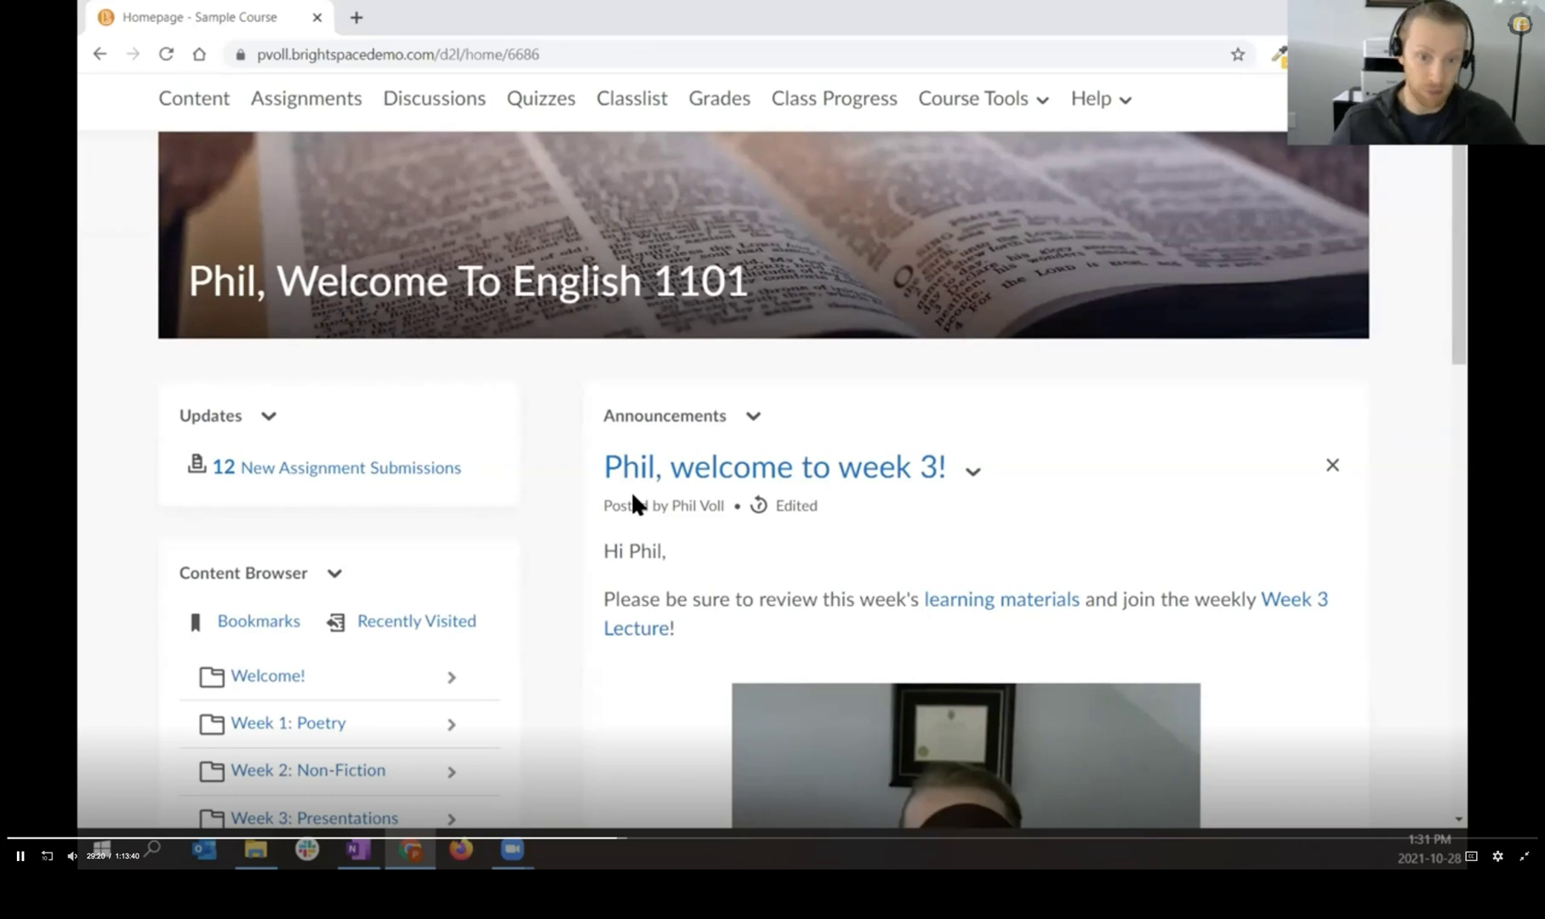
Step: Inspect the {firstname} placeholder in the week 3 welcome announcement's headline in edit mode, and return to the course homepage without updating
{"action": "scroll", "coordinate": [1270, 265], "scroll_direction": "up", "scroll_amount": 2}
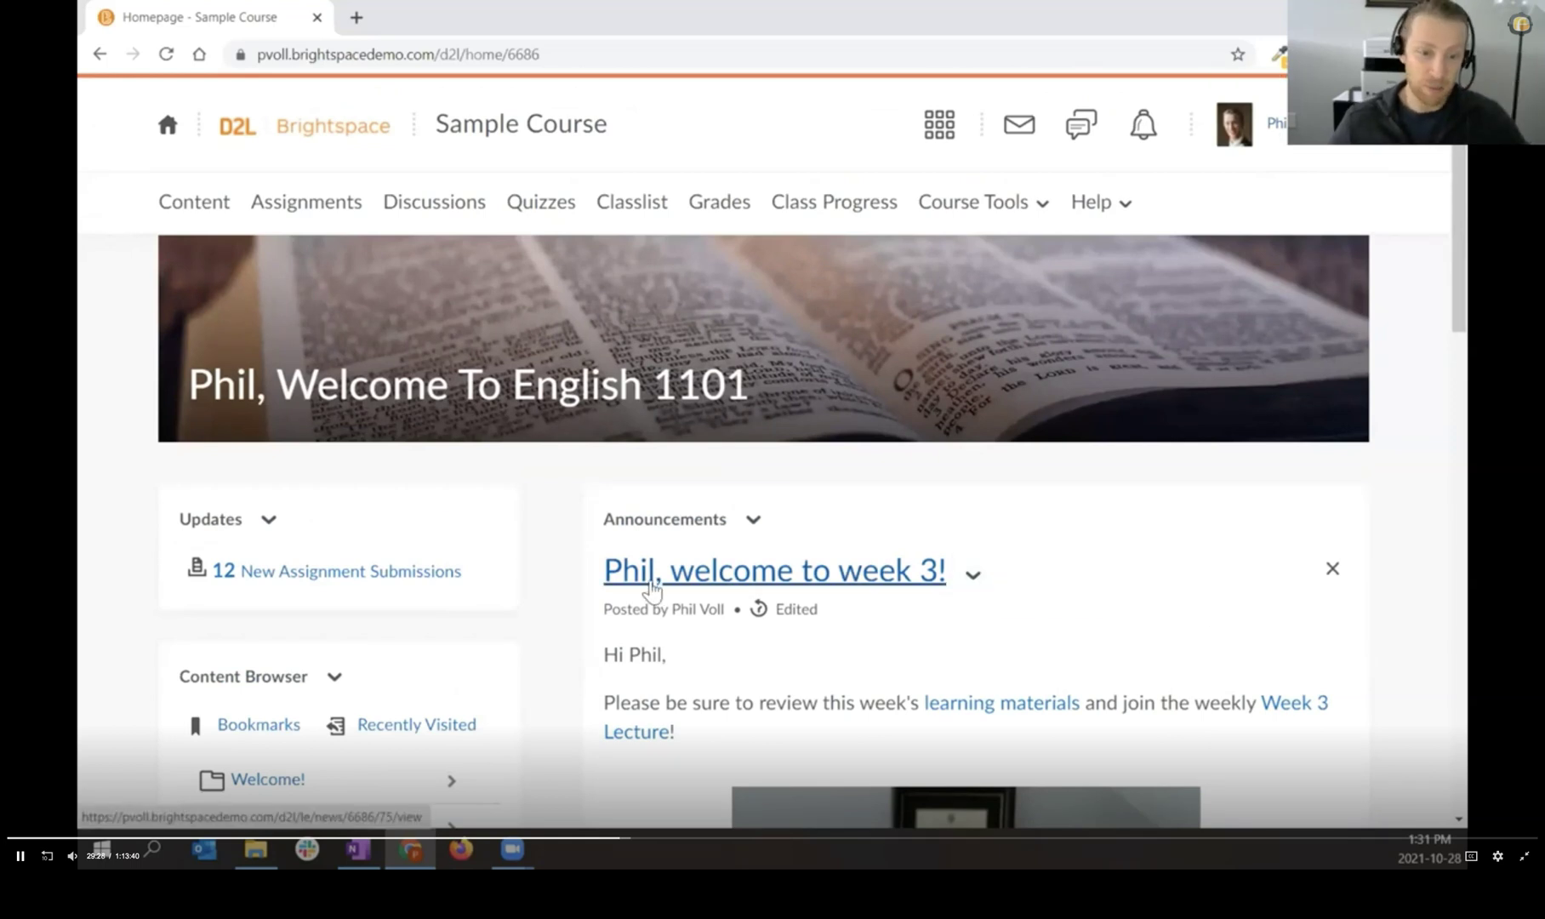
{"action": "left_click", "coordinate": [974, 575]}
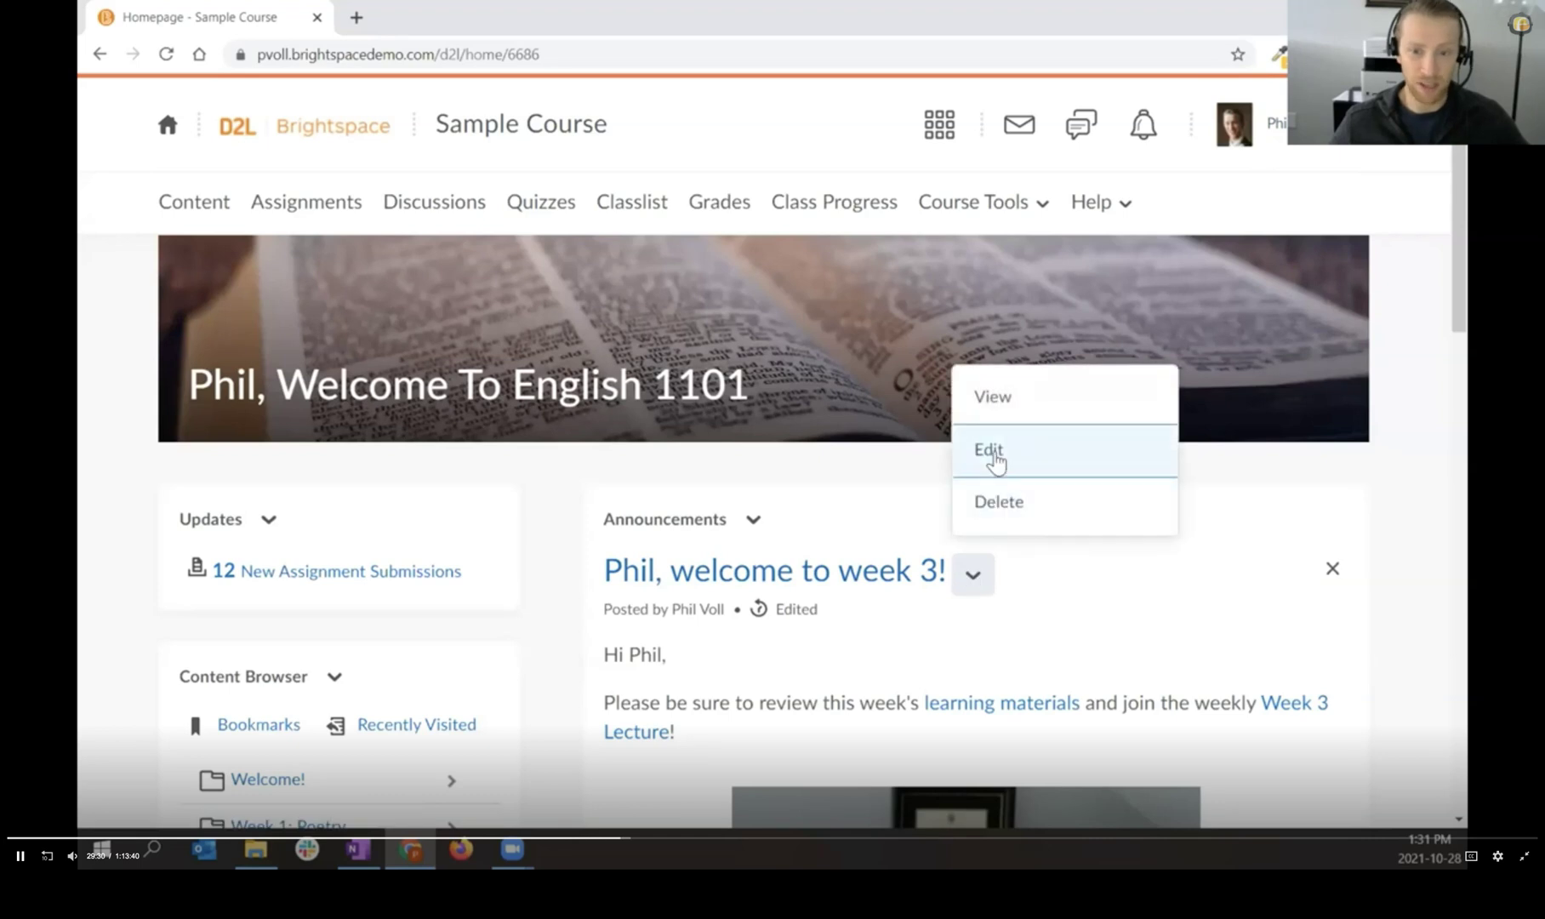
{"action": "left_click", "coordinate": [999, 459]}
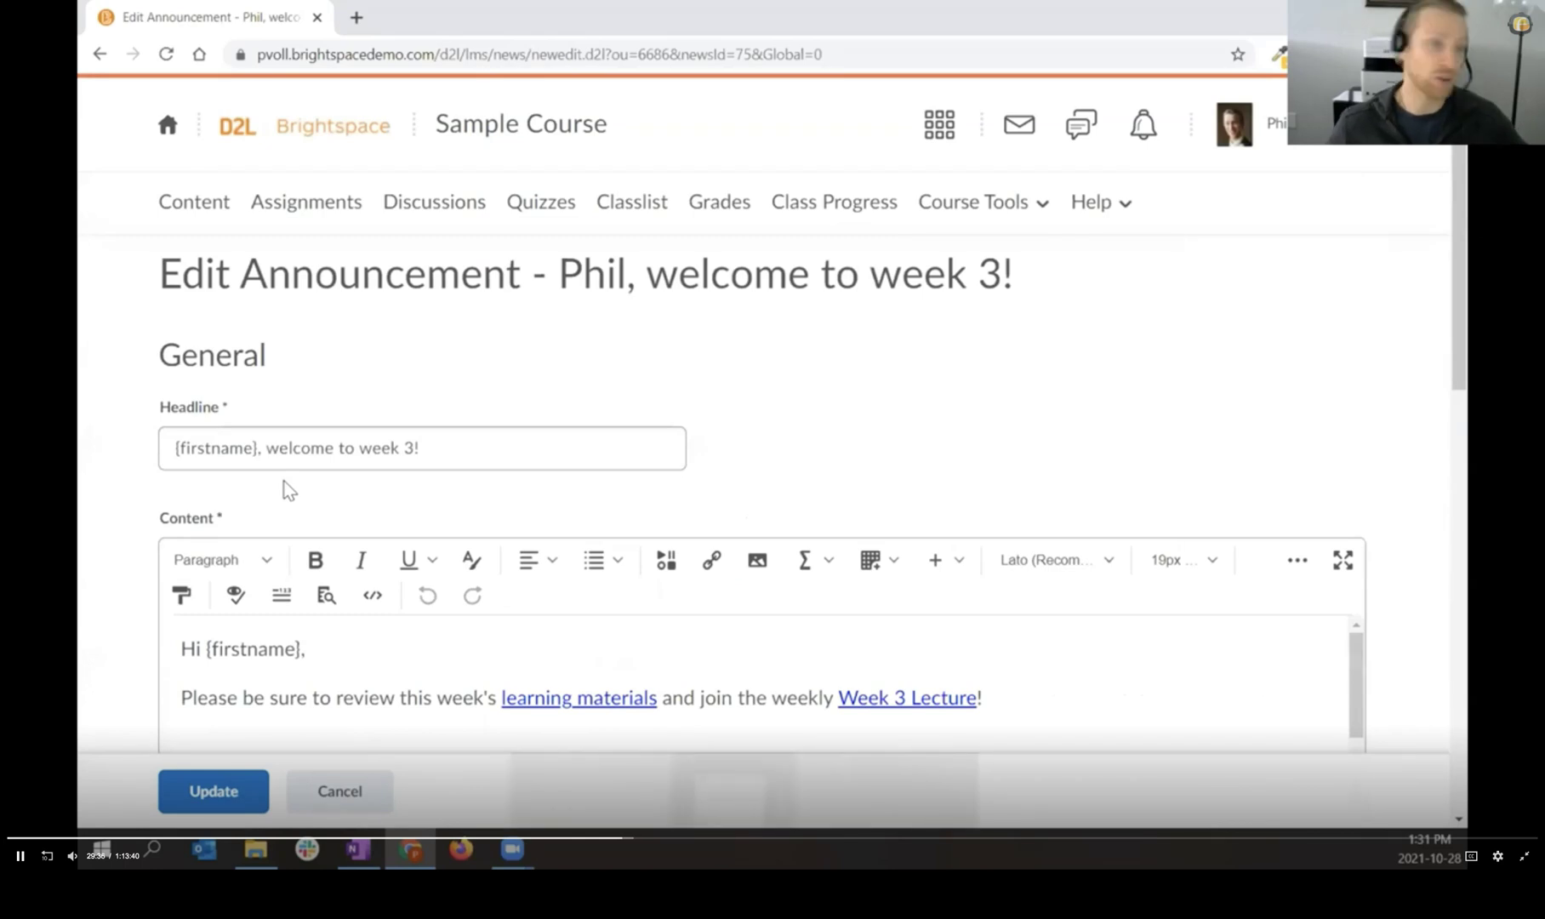
{"action": "left_click", "coordinate": [188, 464]}
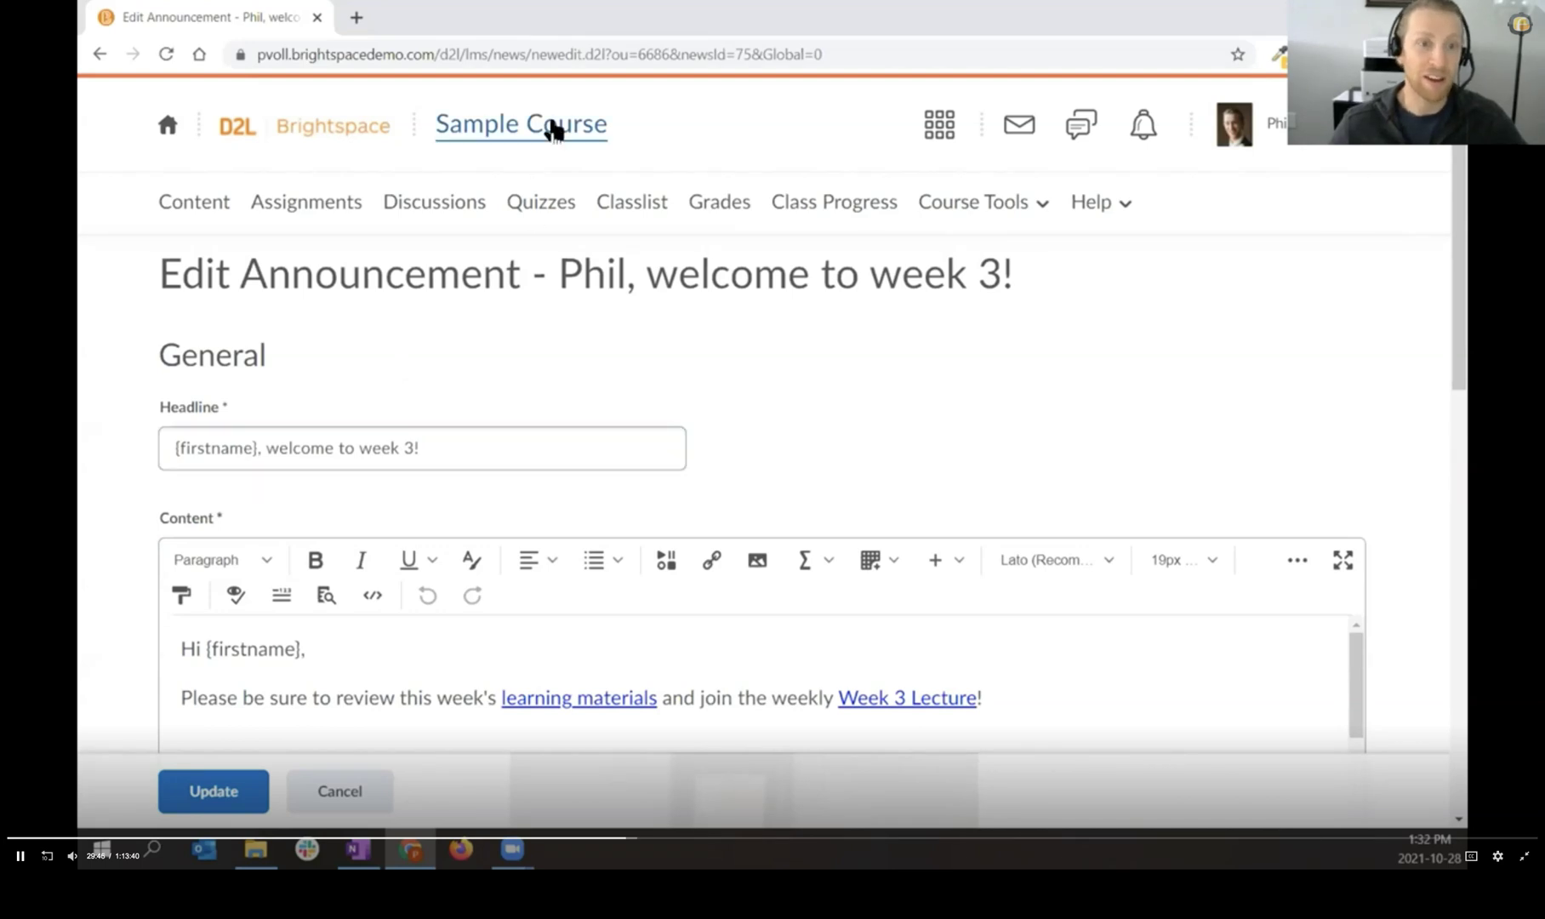
{"action": "left_click", "coordinate": [552, 127]}
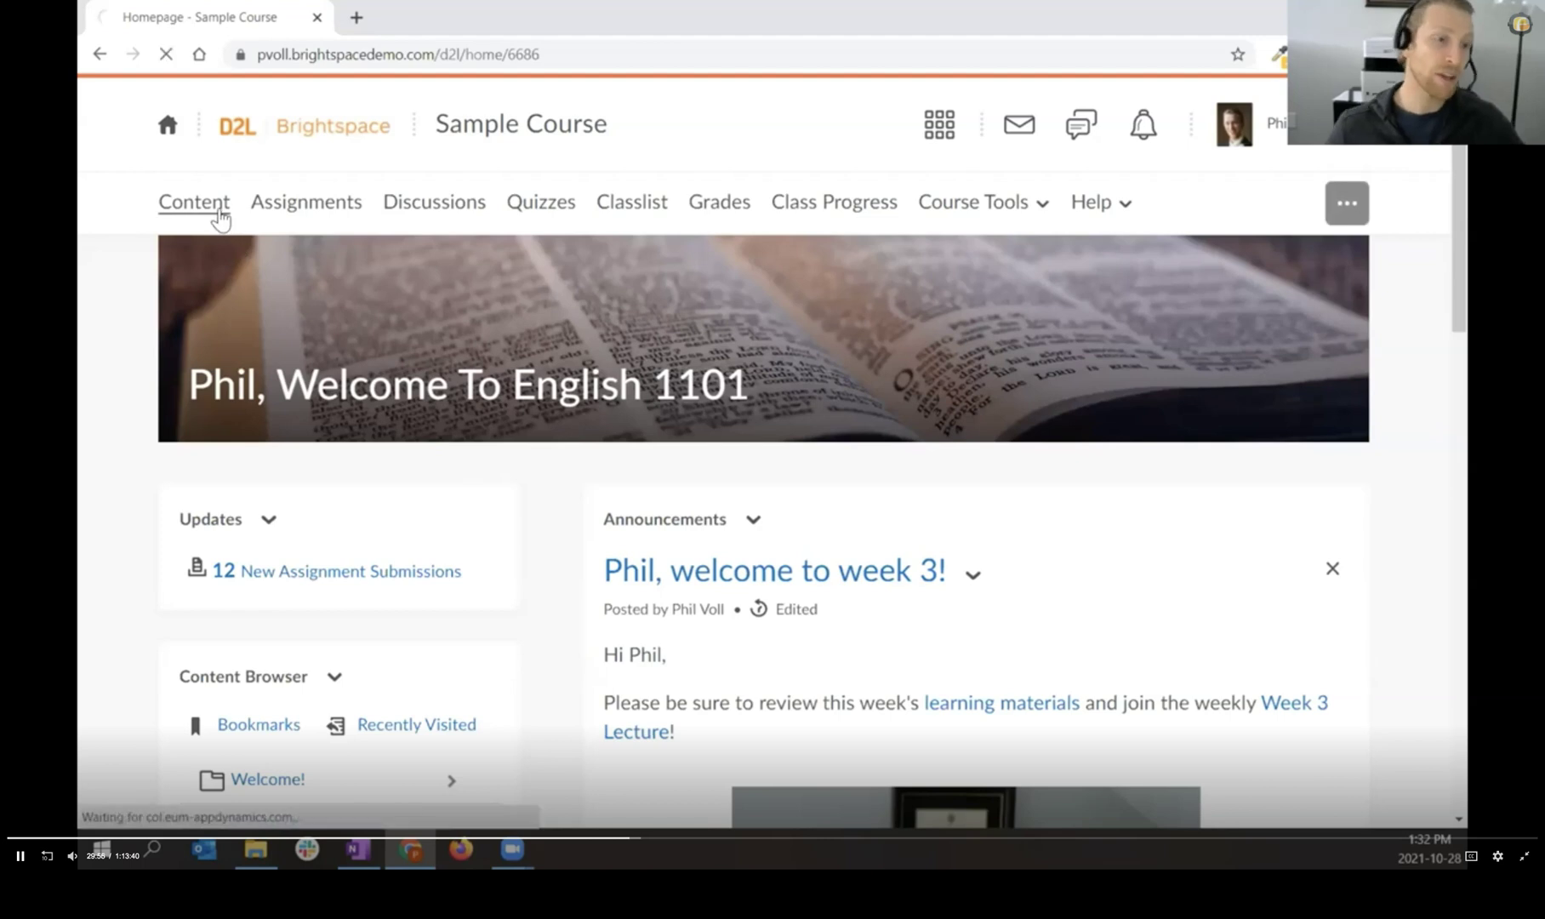
Step: Open the Sample Course content and show its Table of Contents
{"action": "left_click", "coordinate": [217, 210]}
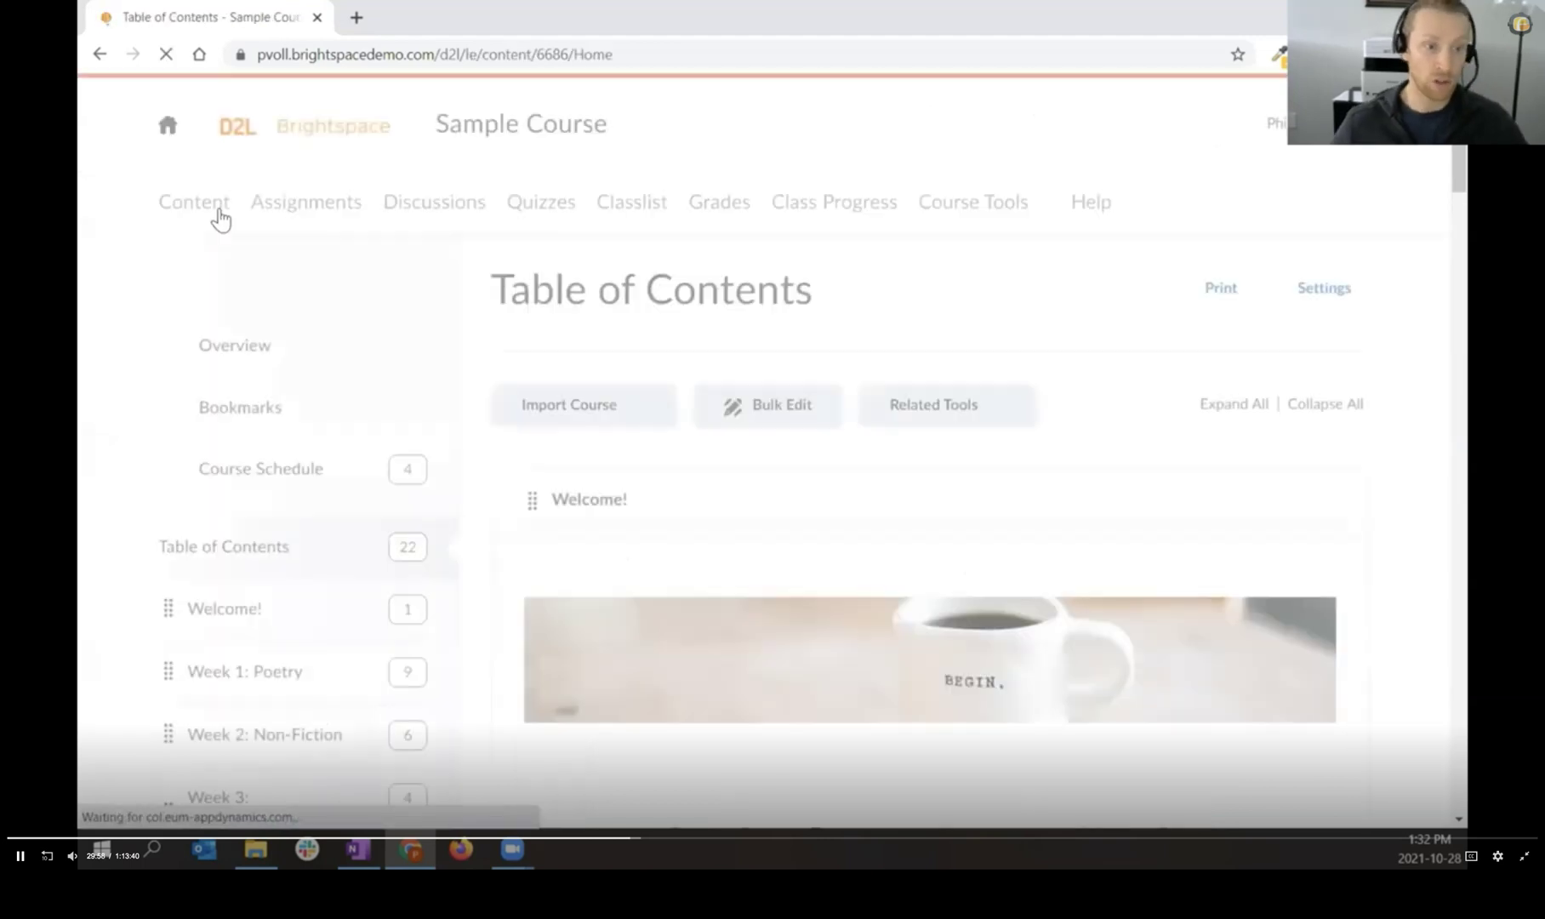
{"action": "scroll", "coordinate": [122, 453], "scroll_direction": "down", "scroll_amount": 1}
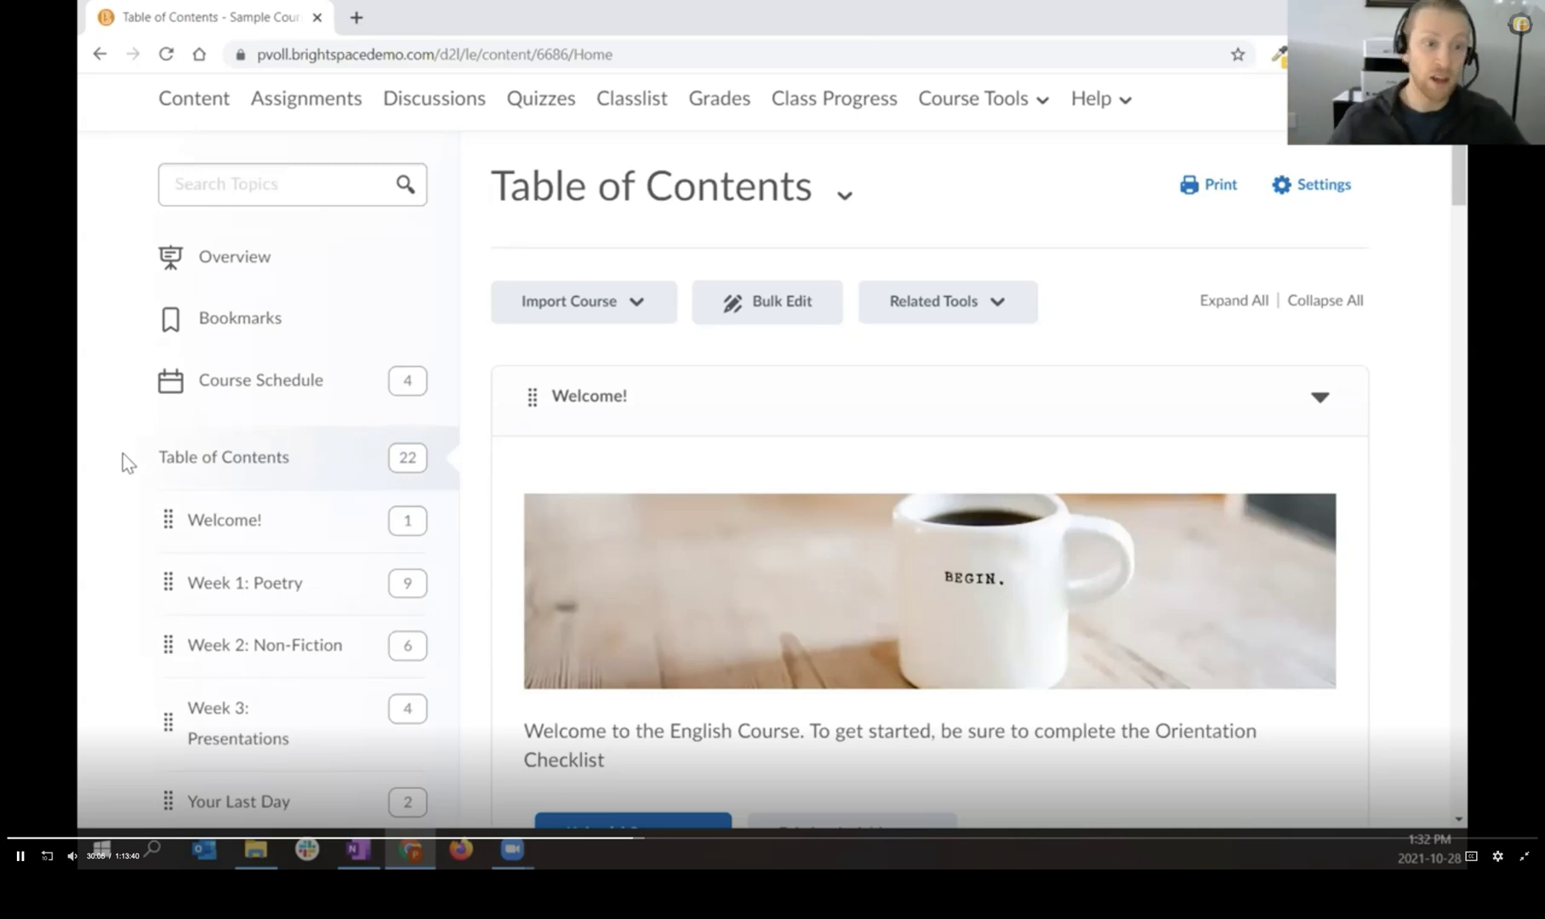
{"action": "left_click", "coordinate": [201, 456]}
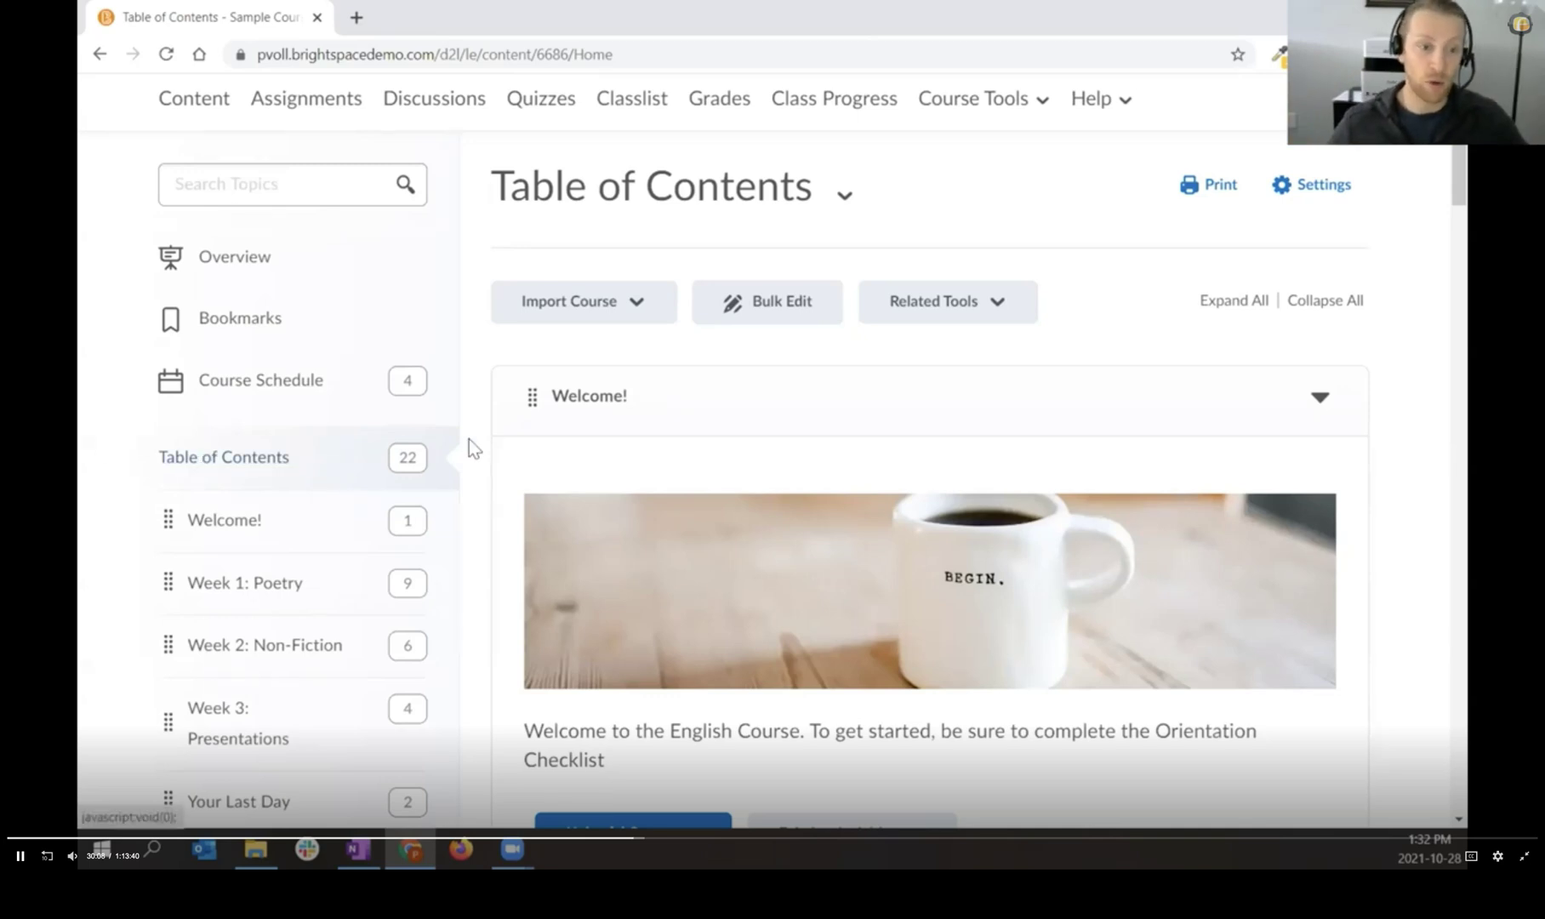
Step: View the Import Course Package upload options and leave them without importing anything
{"action": "left_click", "coordinate": [545, 307]}
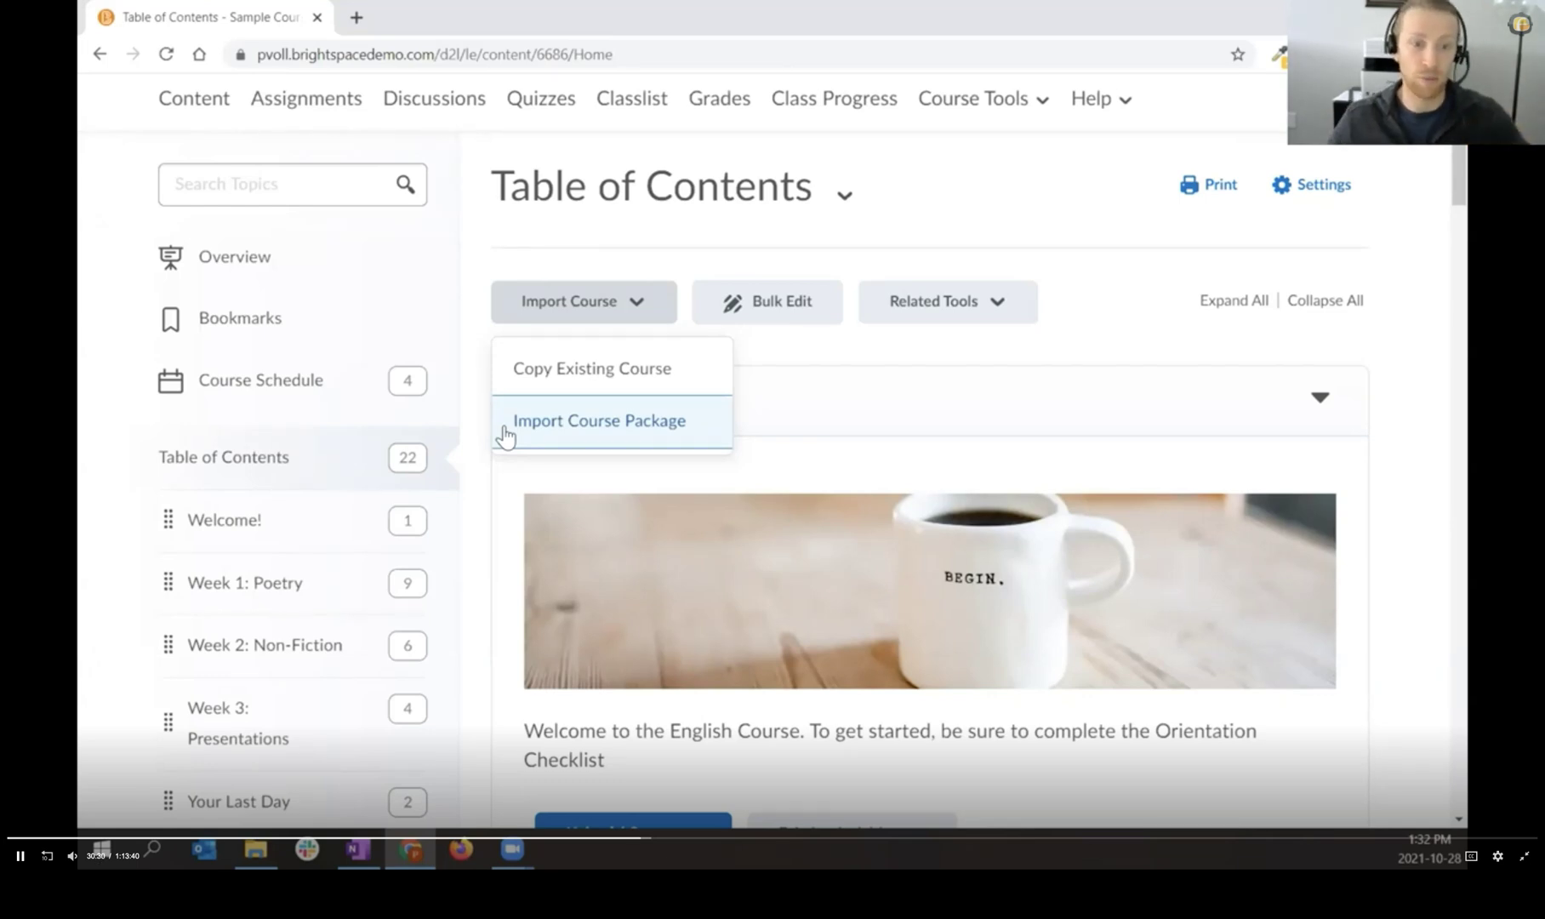
{"action": "left_click", "coordinate": [519, 433]}
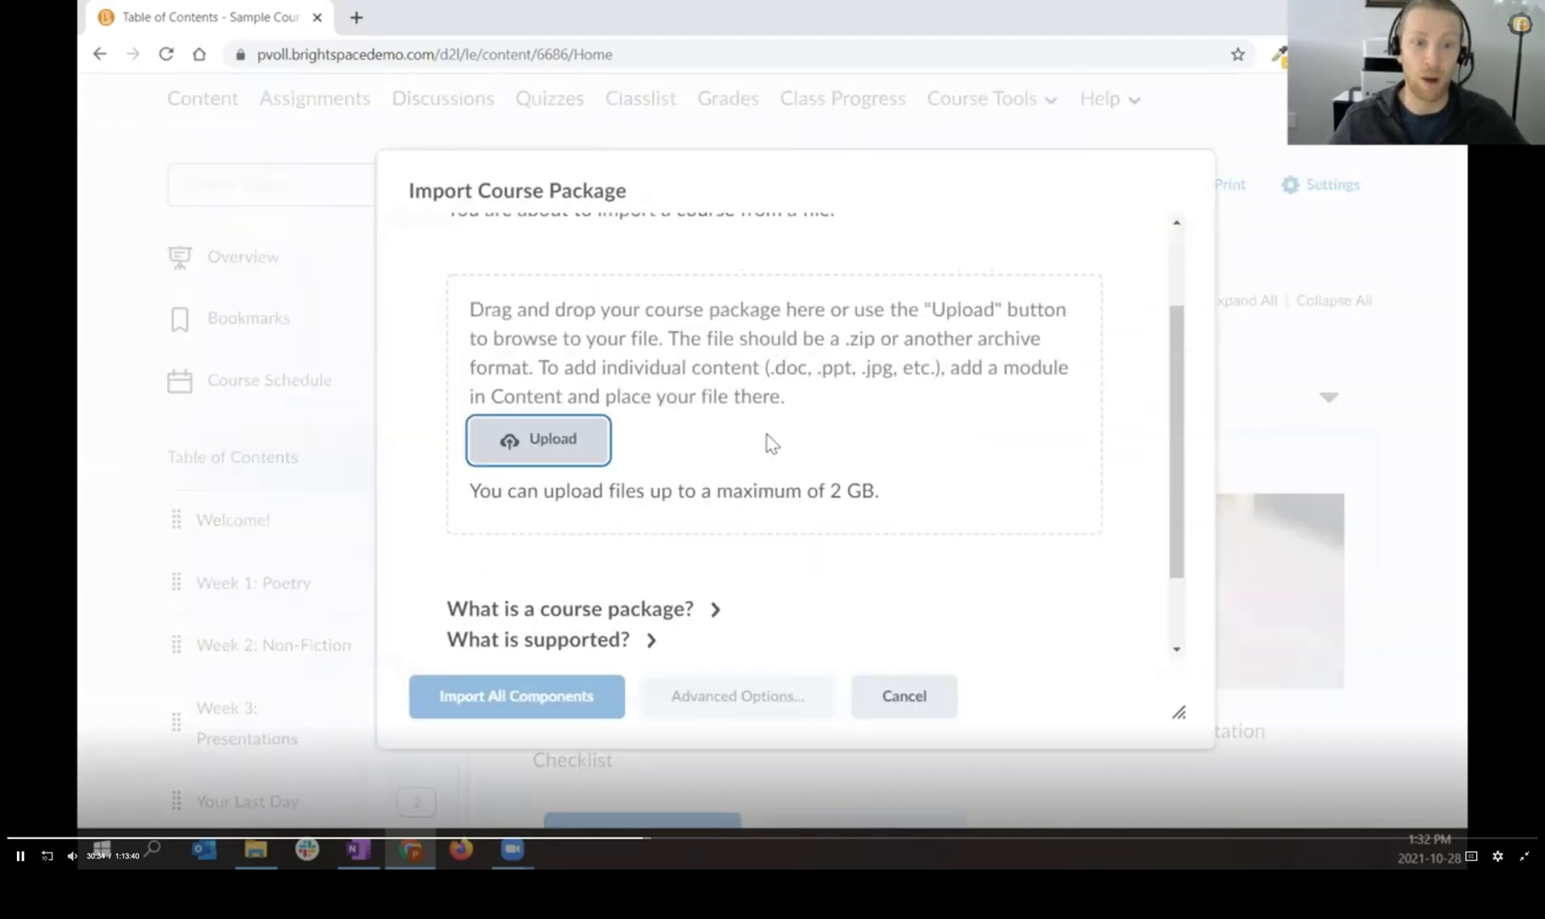
{"action": "left_click", "coordinate": [880, 694]}
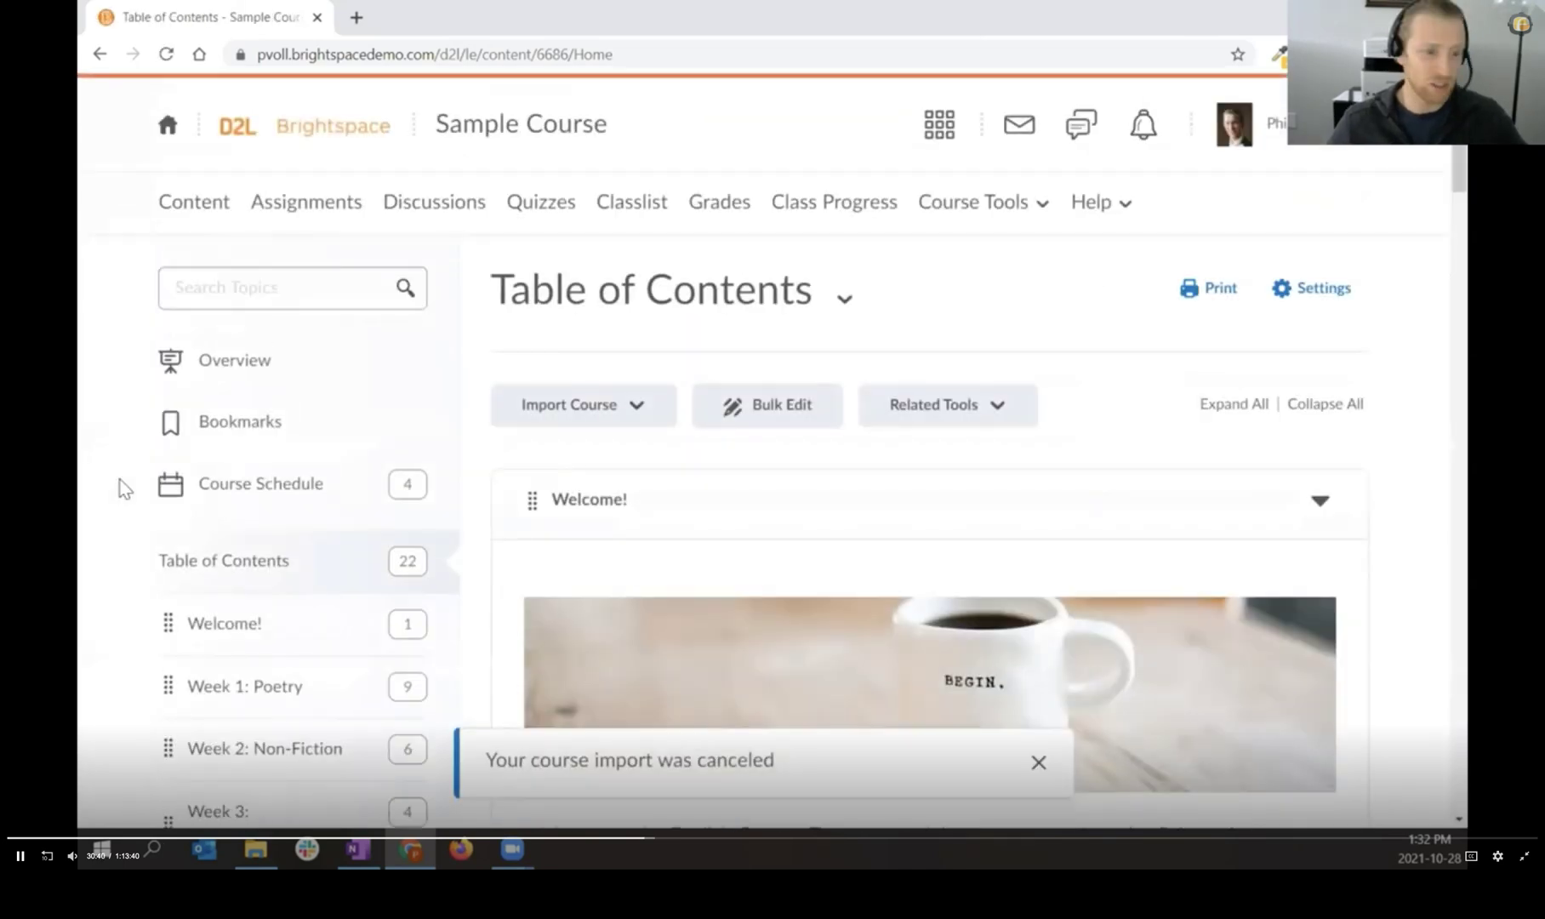
Step: Add a module named "Week 4: Fiction" to the course and move it between Week 3: Presentations and Your Last Day
{"action": "scroll", "coordinate": [123, 488], "scroll_direction": "down", "scroll_amount": 3}
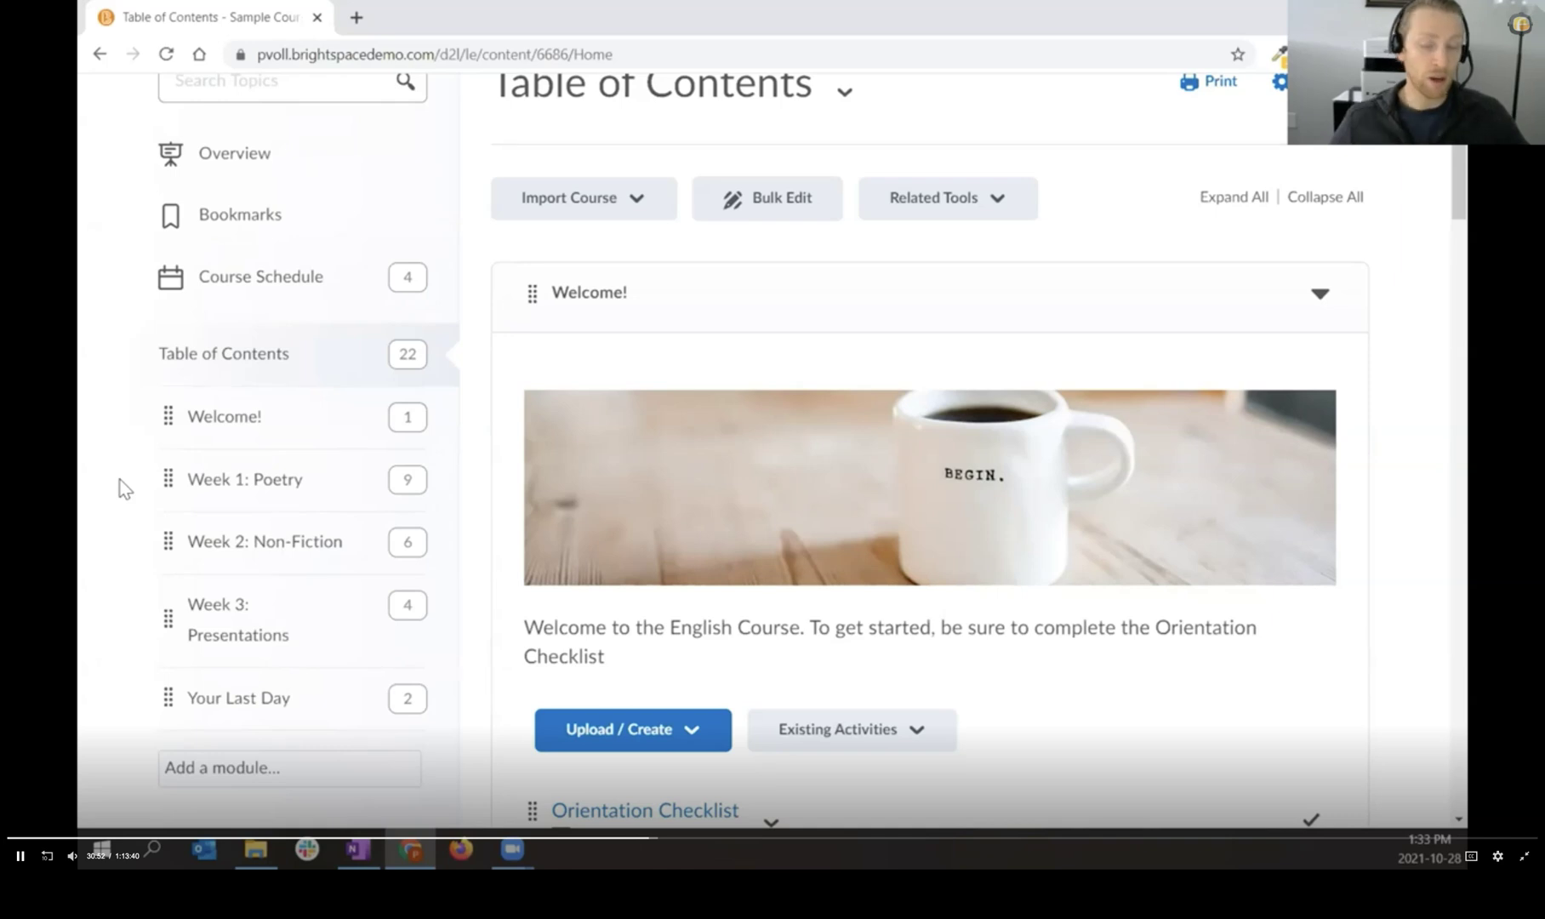
{"action": "scroll", "coordinate": [121, 486], "scroll_direction": "down", "scroll_amount": 1}
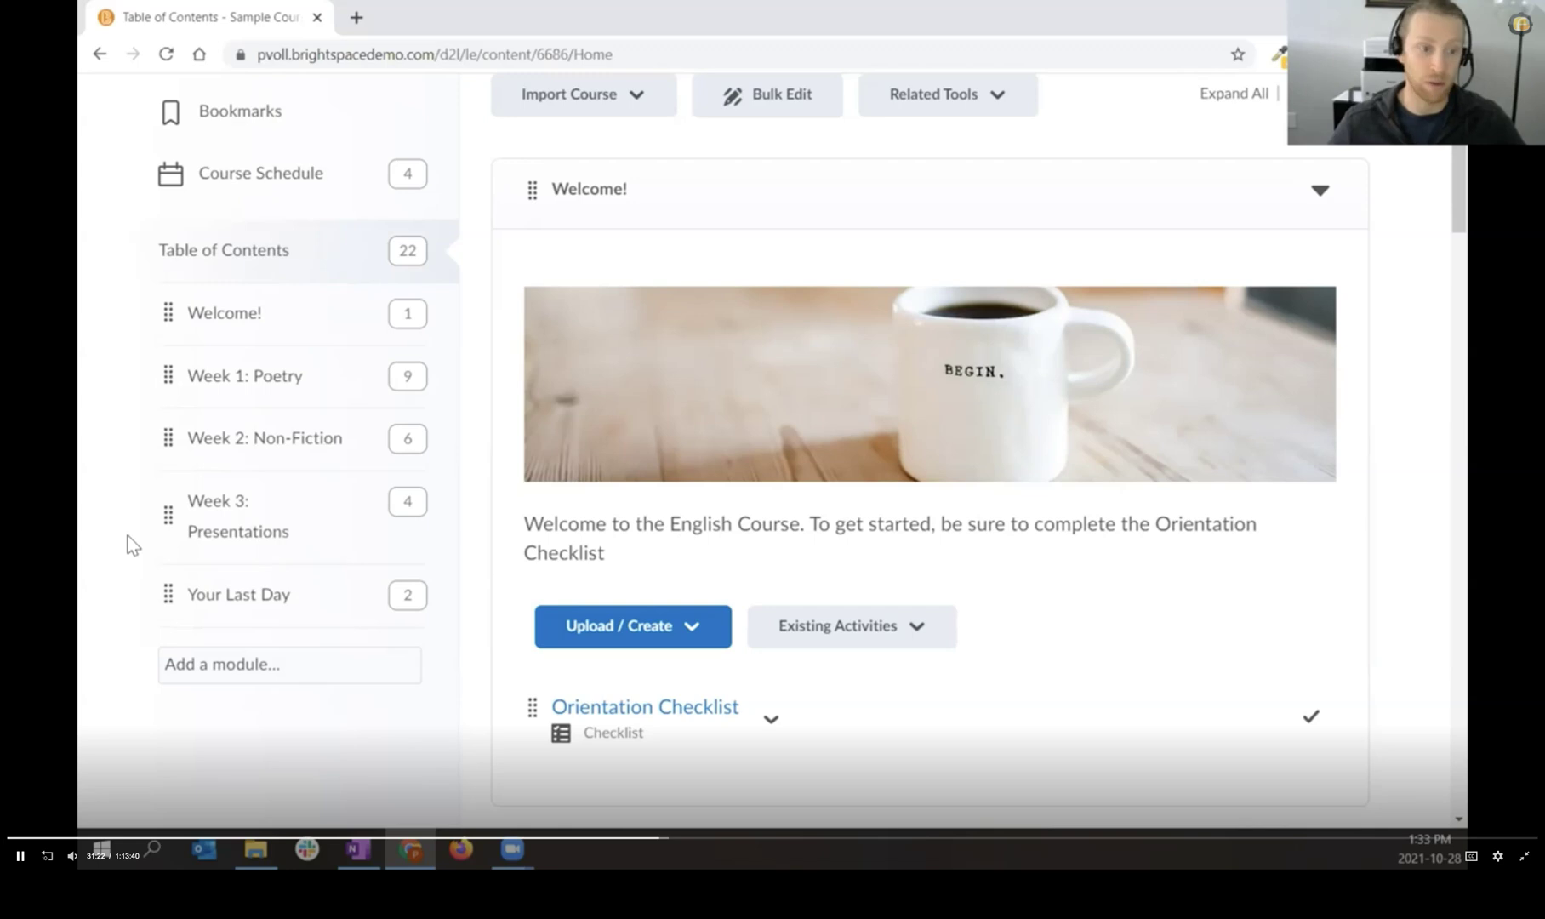
{"action": "left_click", "coordinate": [241, 663]}
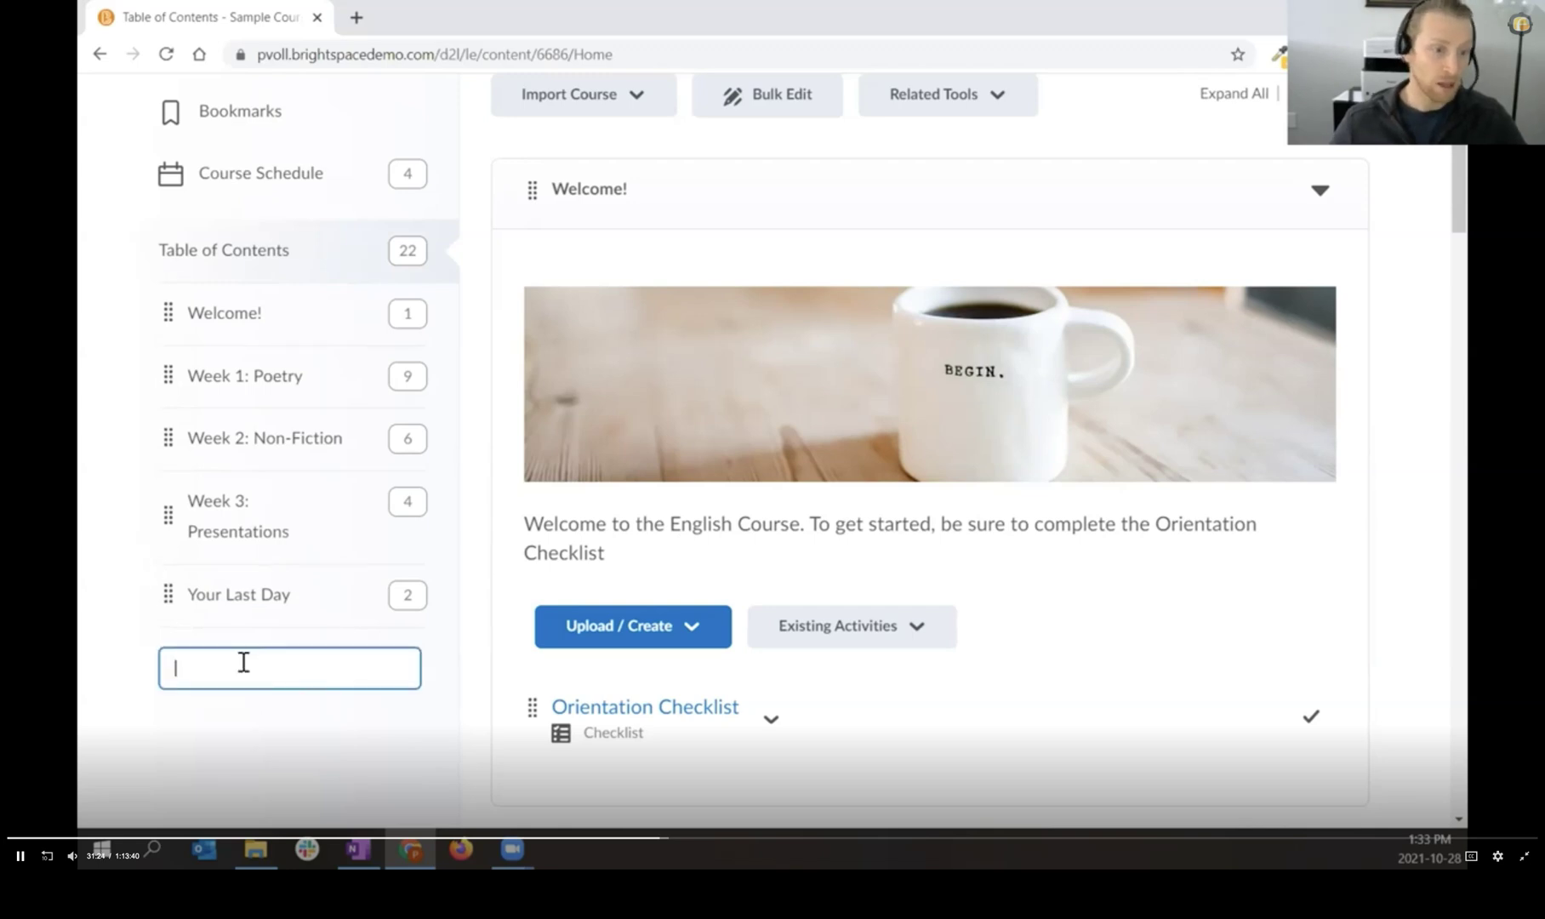
{"action": "type", "text": "Week "}
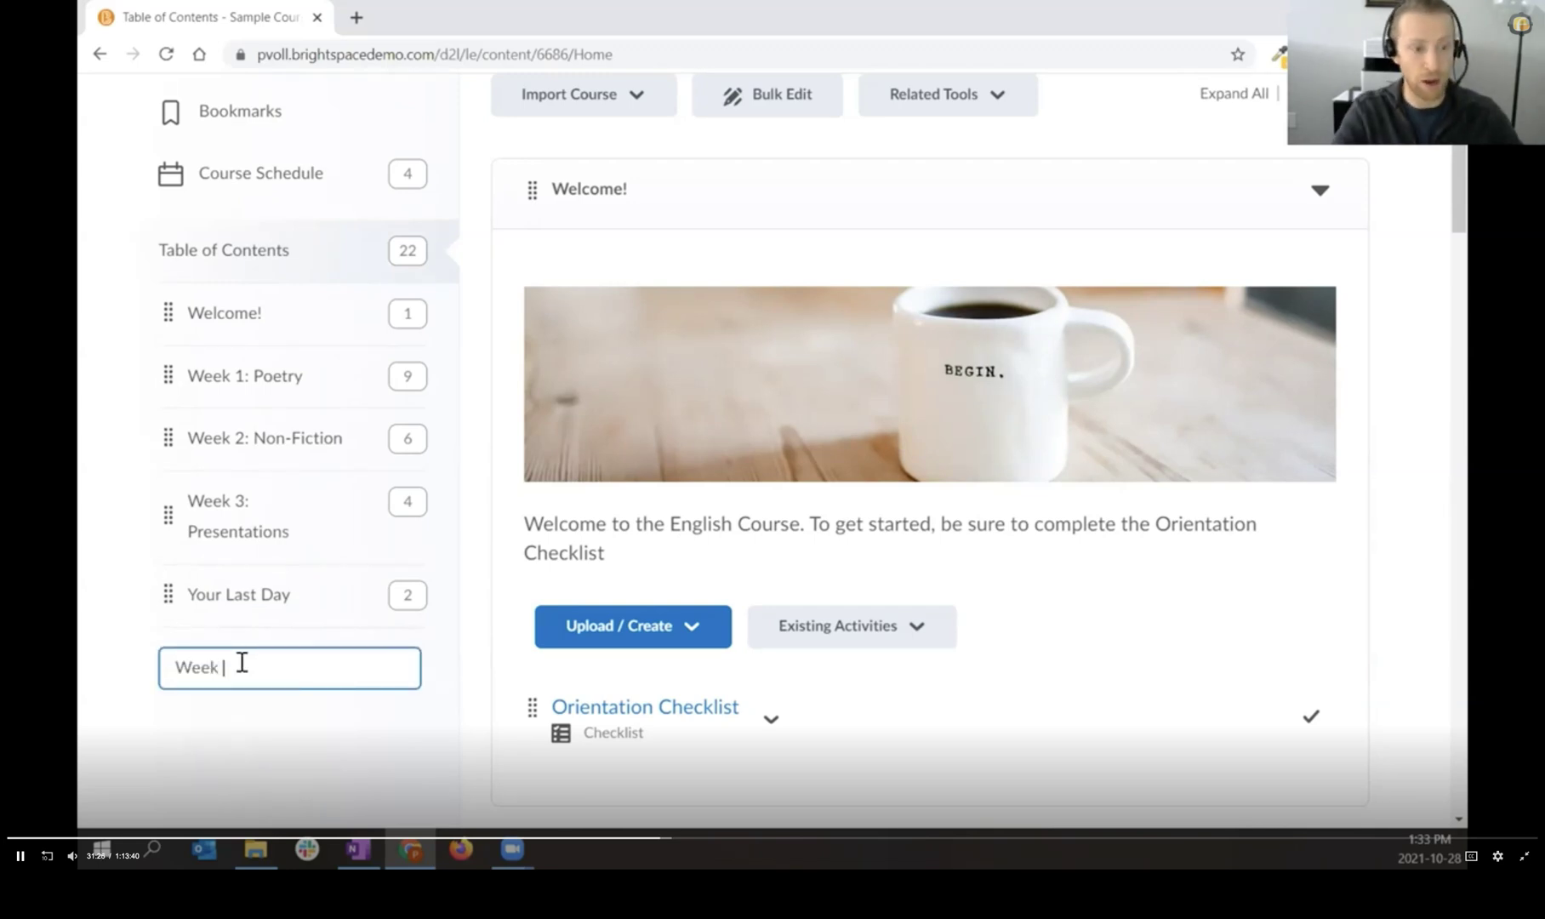
{"action": "type", "text": "4: Fiction"}
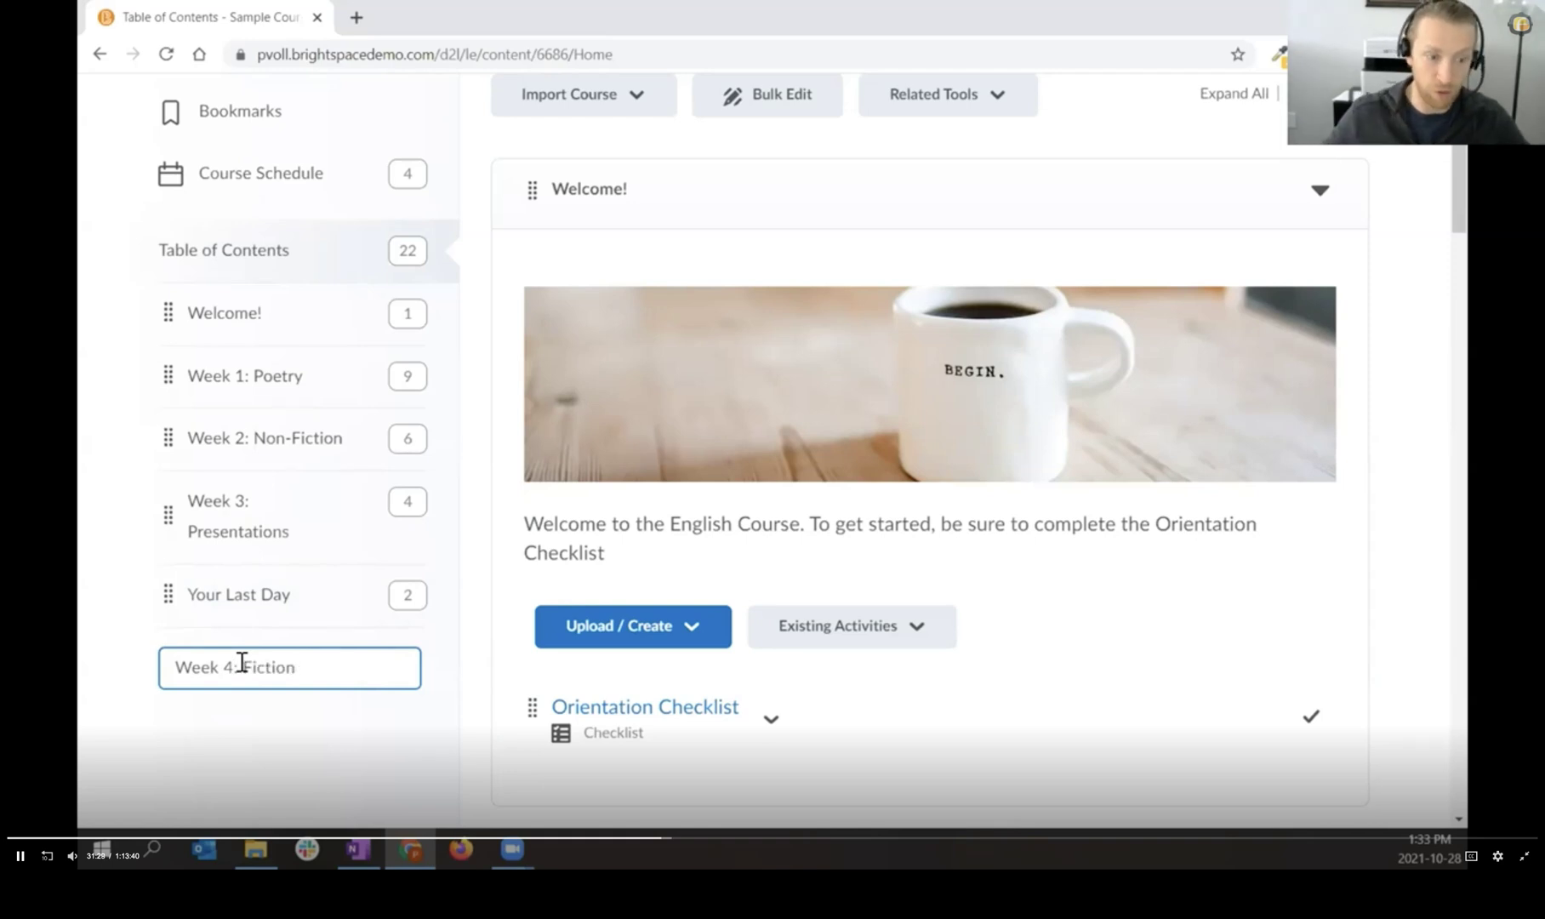
{"action": "key", "text": "Return"}
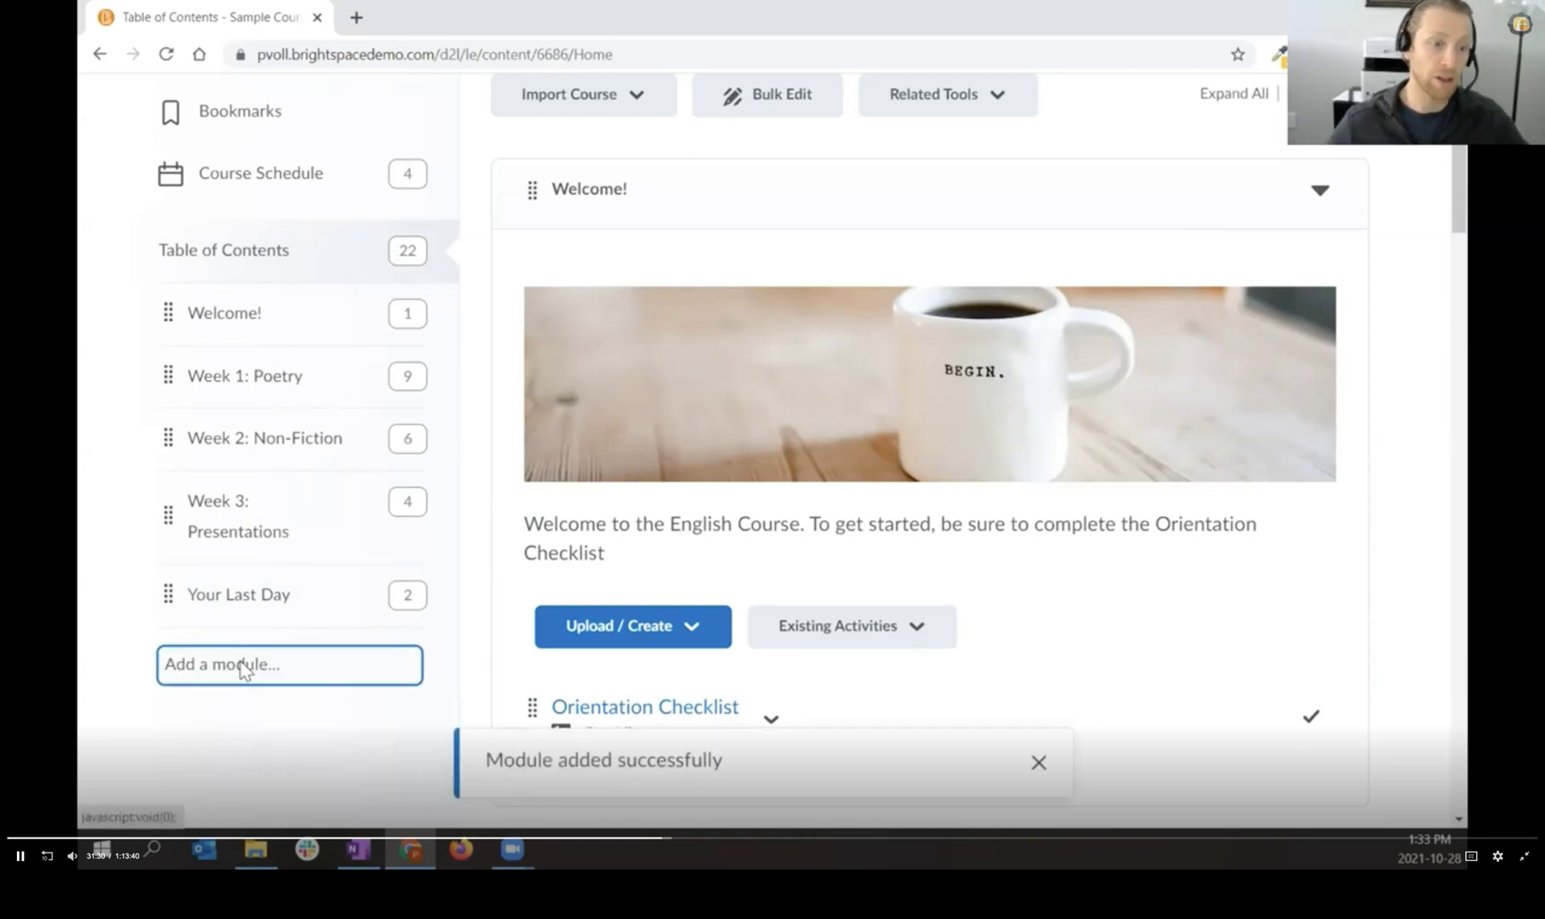
{"action": "scroll", "coordinate": [181, 686], "scroll_direction": "down", "scroll_amount": 1}
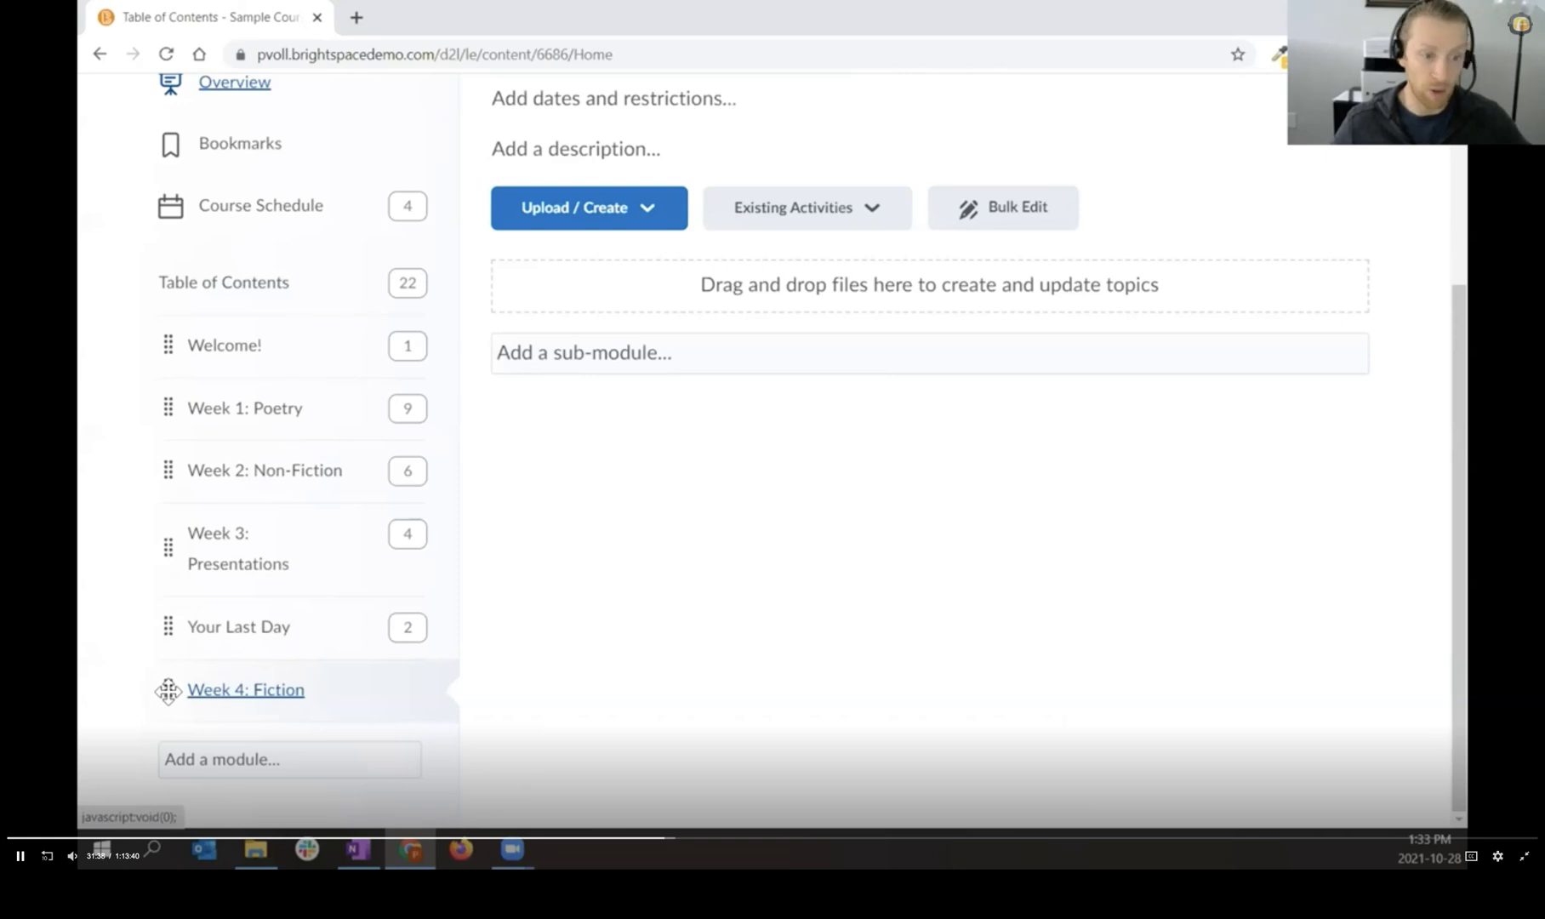
{"action": "left_click_drag", "start_coordinate": [167, 691], "coordinate": [146, 594]}
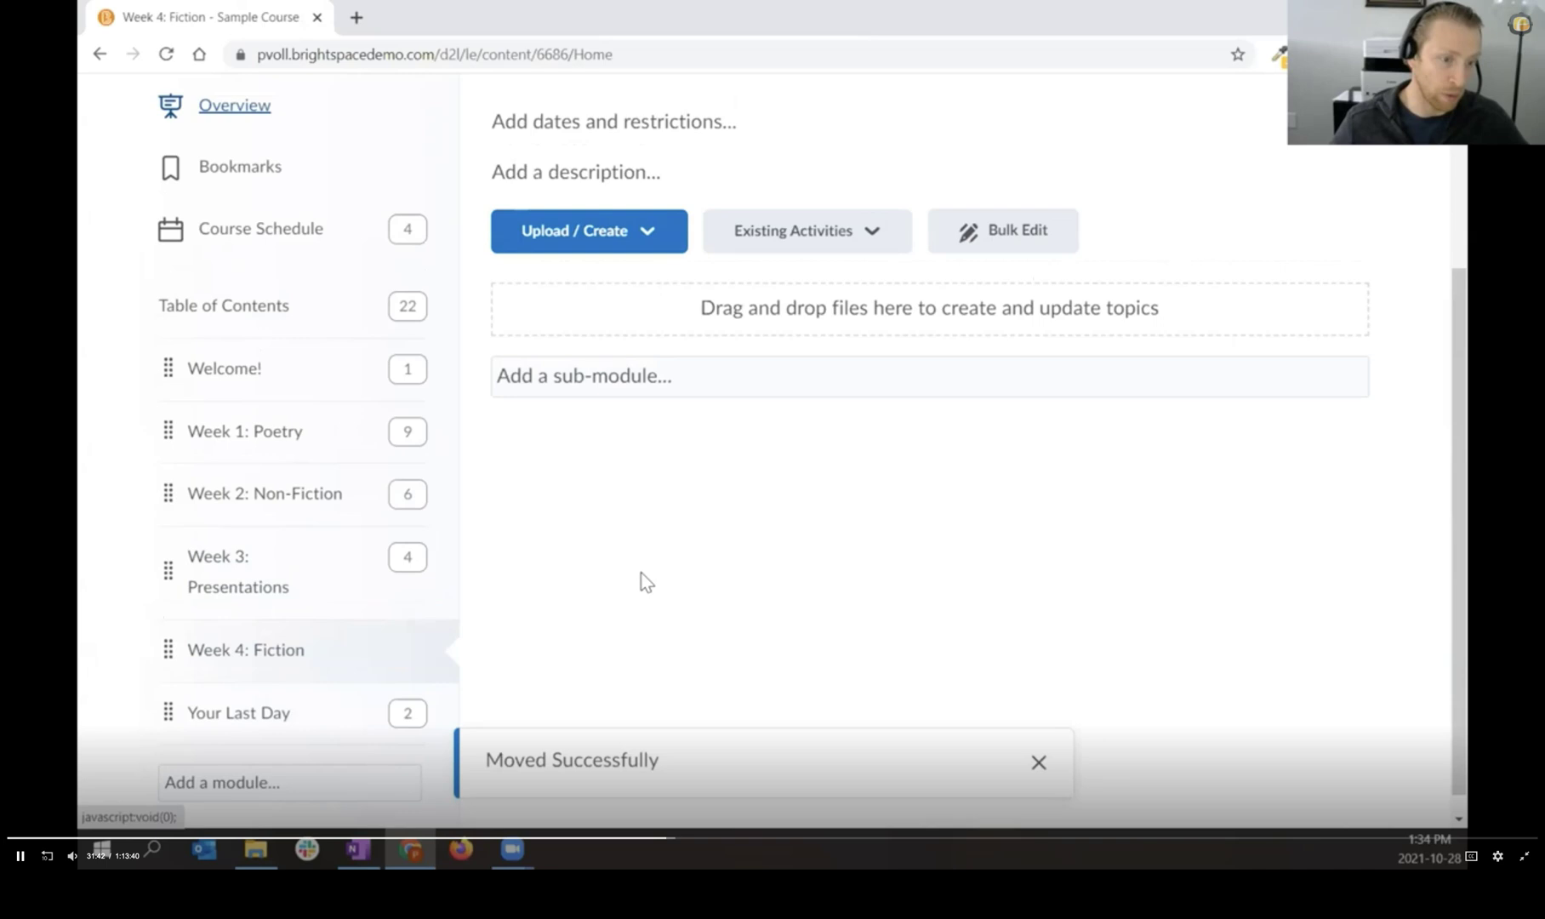
Step: Add "Ten rules for writing fiction" and "The Art of Fiction - Henry James" from File Explorer's 3-Fiction folder to the Week 4 module, placing the latter first
{"action": "scroll", "coordinate": [876, 602], "scroll_direction": "up", "scroll_amount": 3}
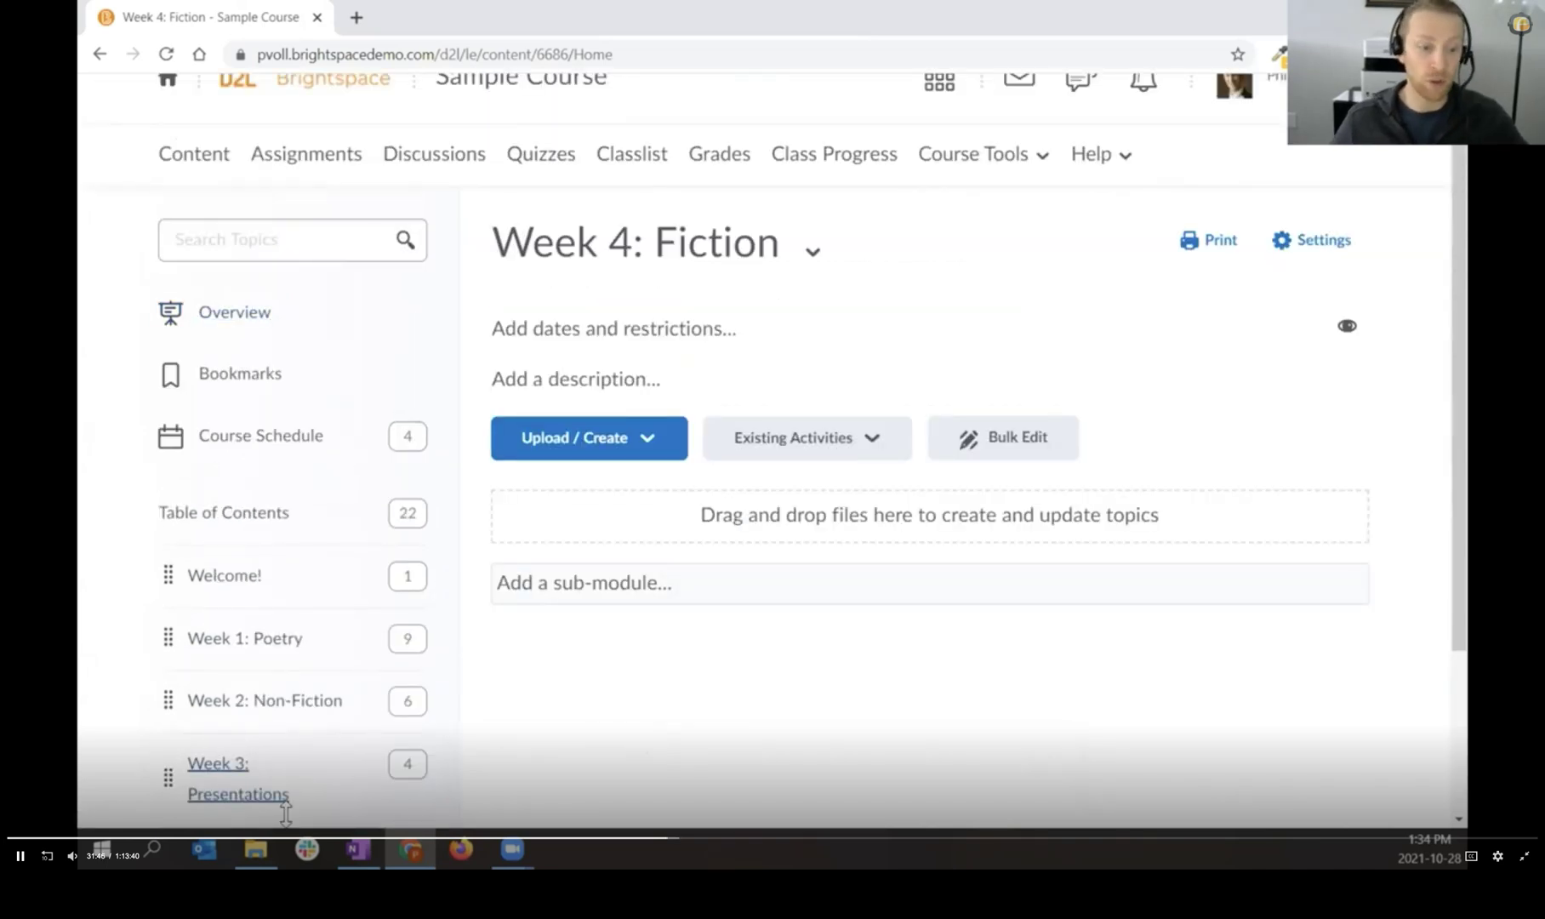
{"action": "left_click", "coordinate": [255, 849]}
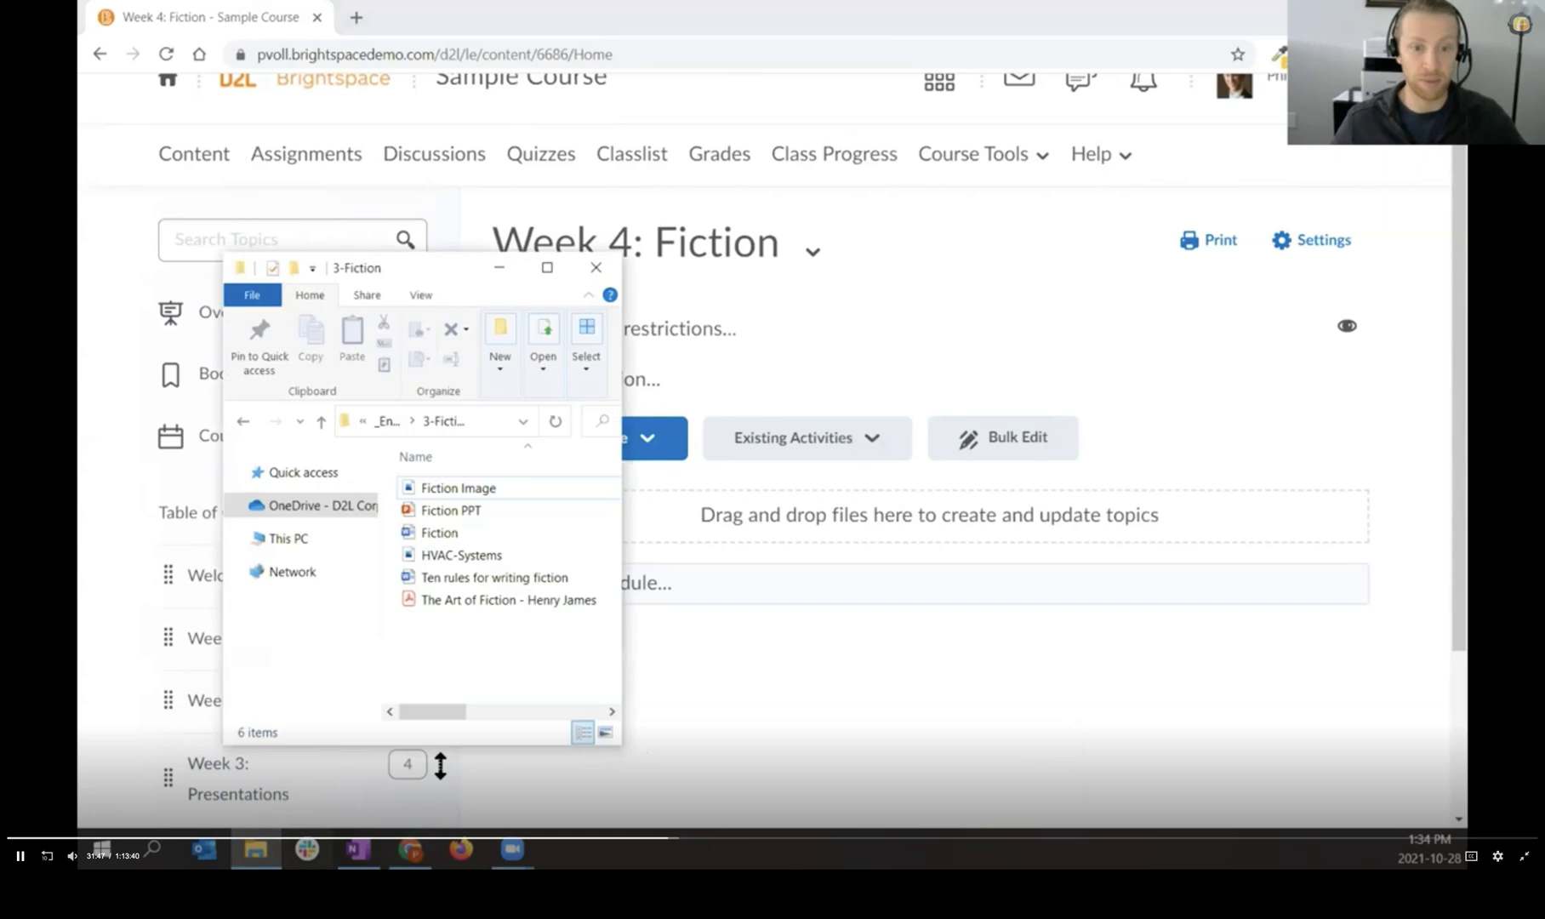
{"action": "left_click", "coordinate": [431, 602]}
{"action": "left_click", "coordinate": [443, 576]}
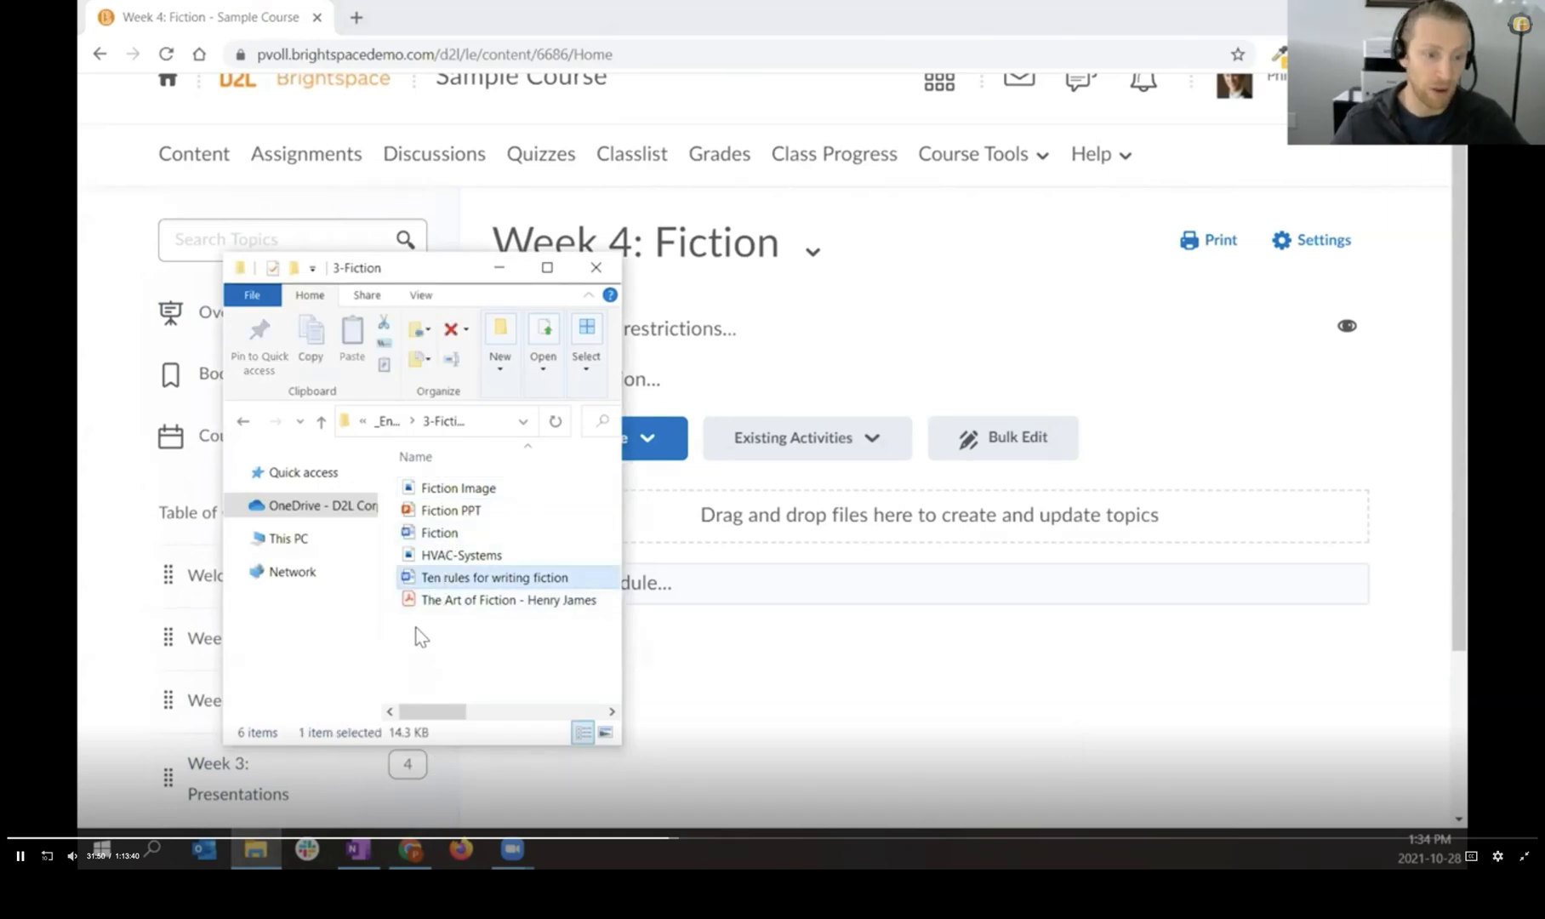
{"action": "left_click", "coordinate": [511, 605], "text": "ctrl"}
{"action": "left_click_drag", "start_coordinate": [472, 584], "coordinate": [770, 521]}
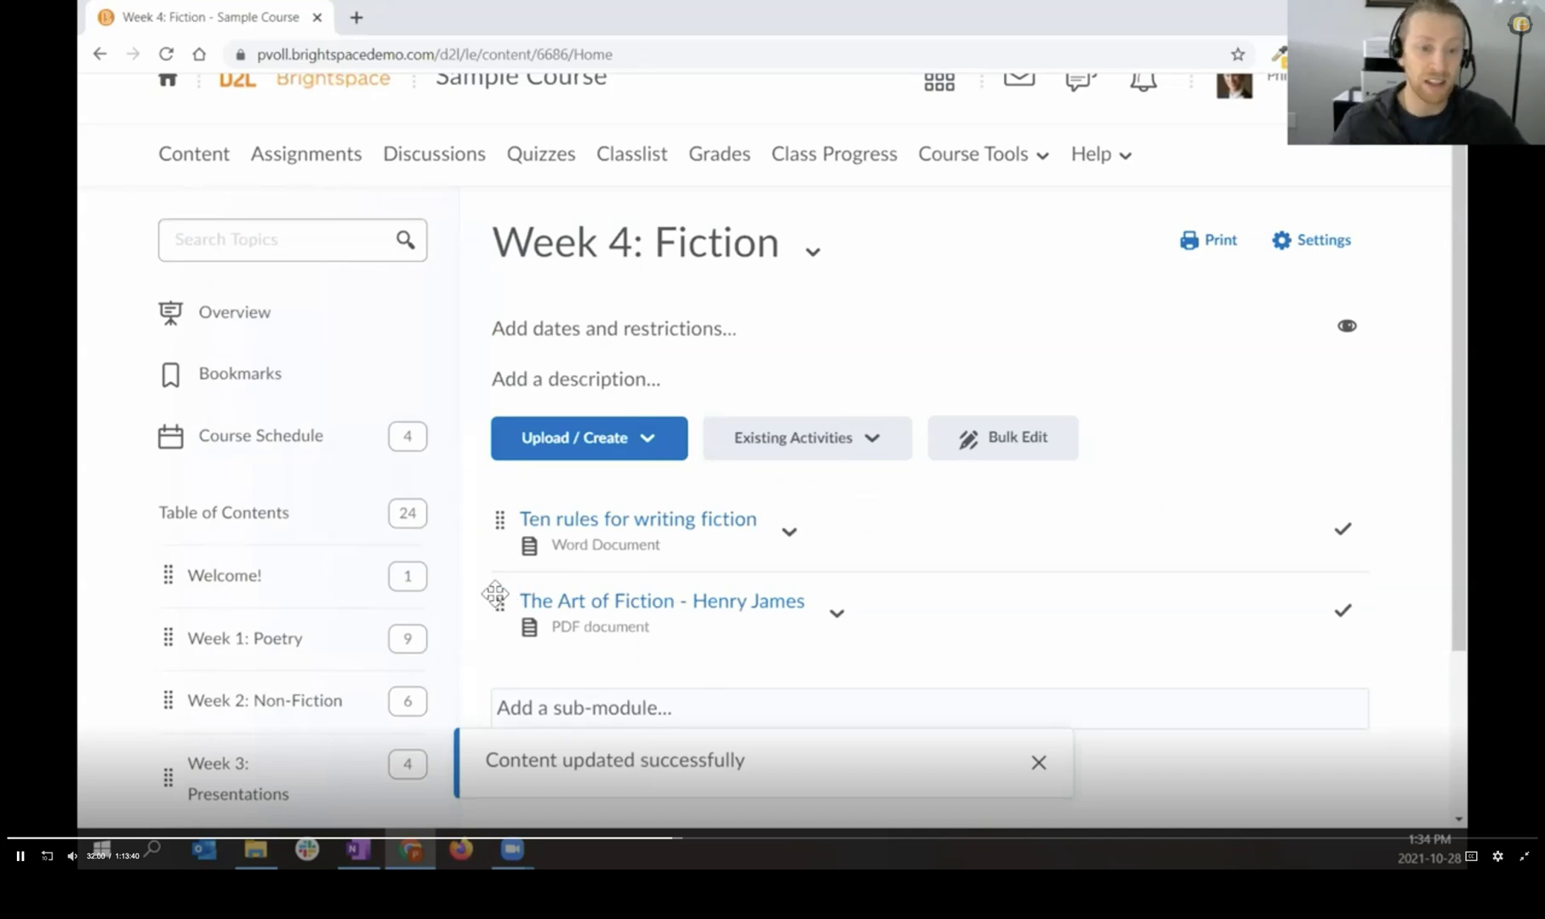
{"action": "left_click_drag", "start_coordinate": [493, 601], "coordinate": [503, 502]}
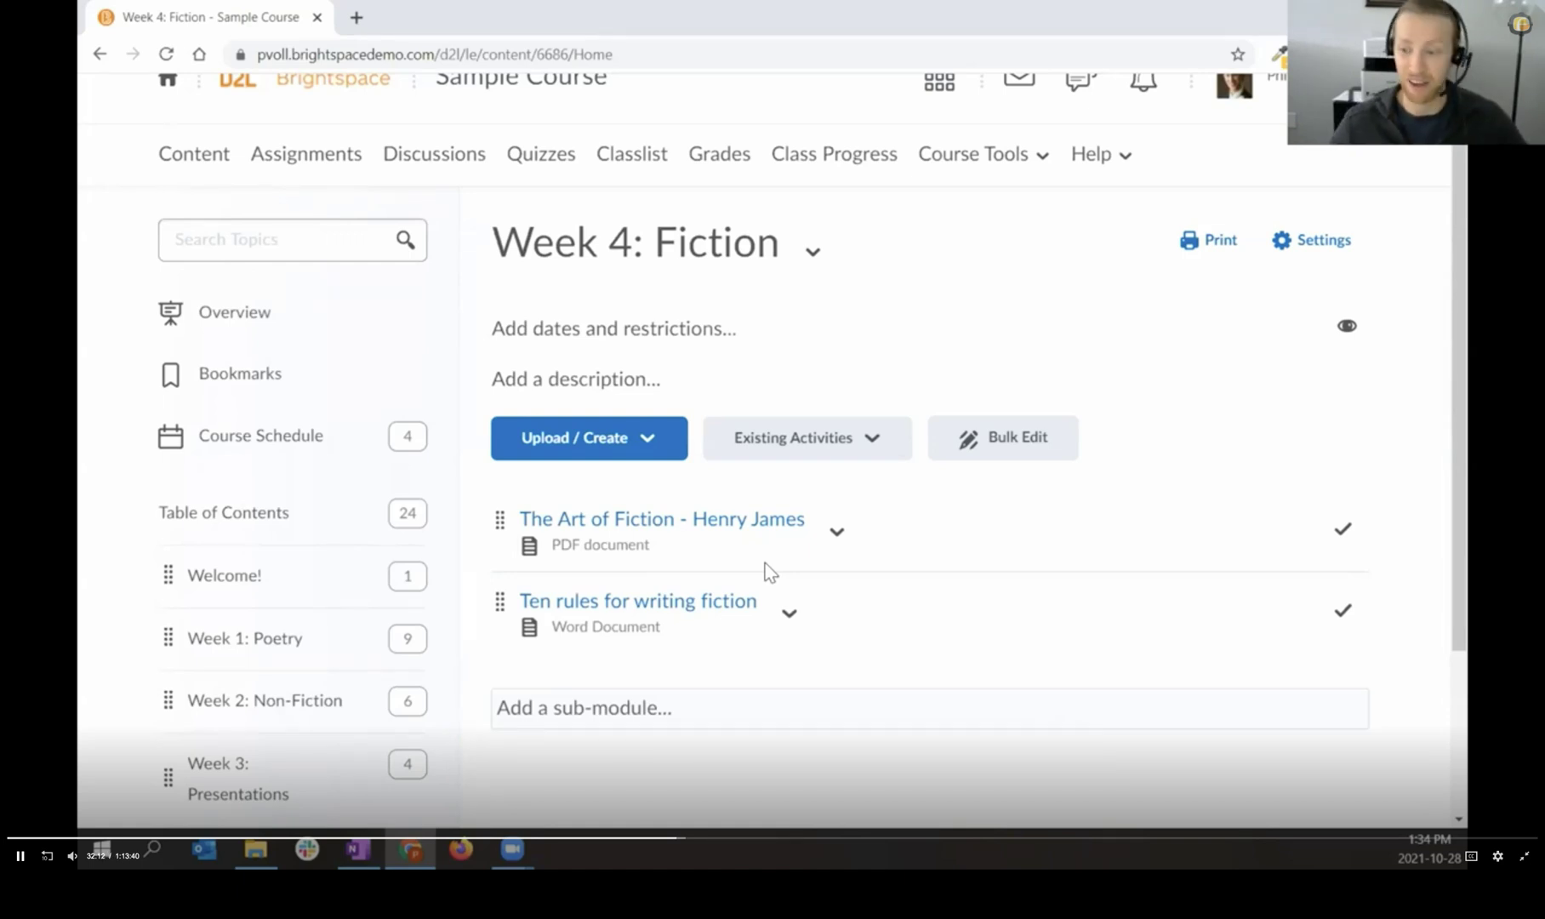
Step: Start a new file in the Week 4: Fiction module and title it "Week 4 Module Introduction"
{"action": "scroll", "coordinate": [774, 573], "scroll_direction": "down", "scroll_amount": 2}
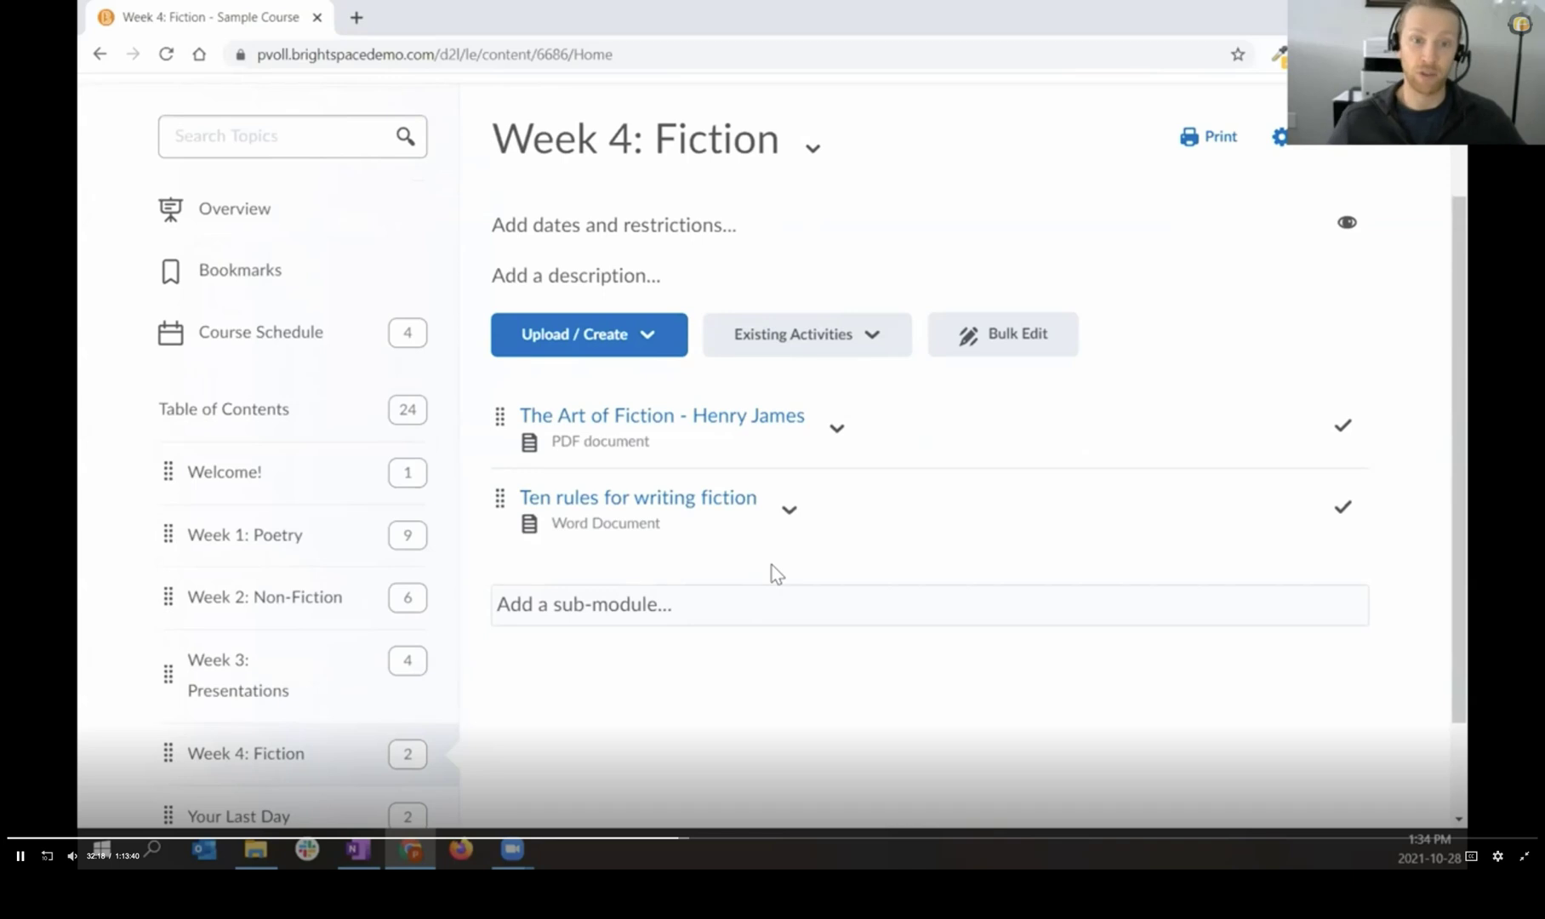
{"action": "left_click", "coordinate": [643, 336]}
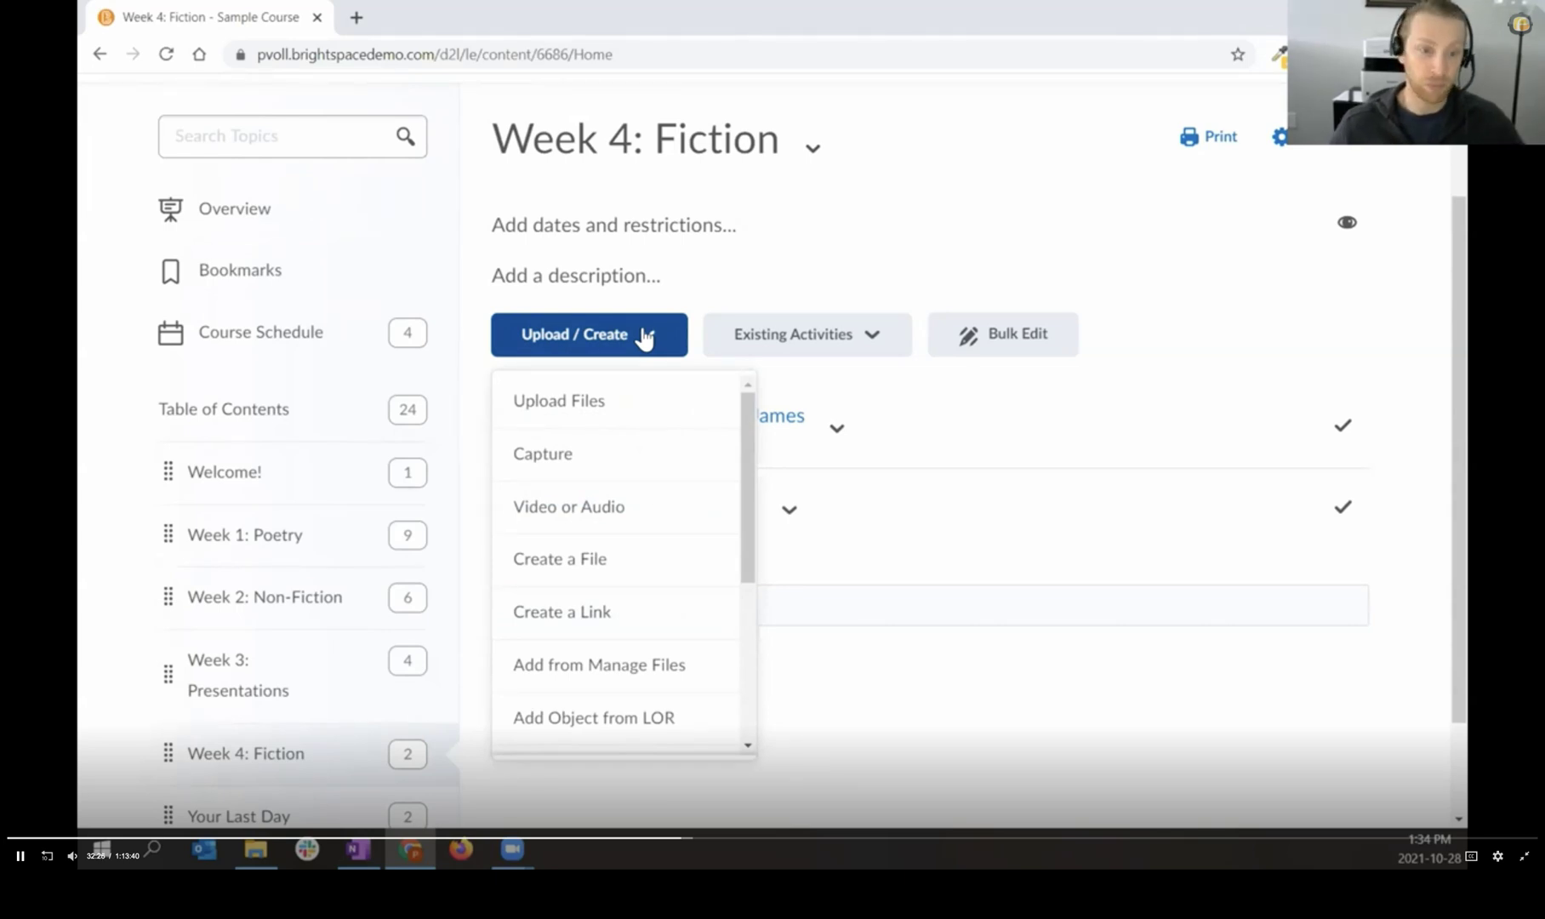
{"action": "left_click", "coordinate": [662, 567]}
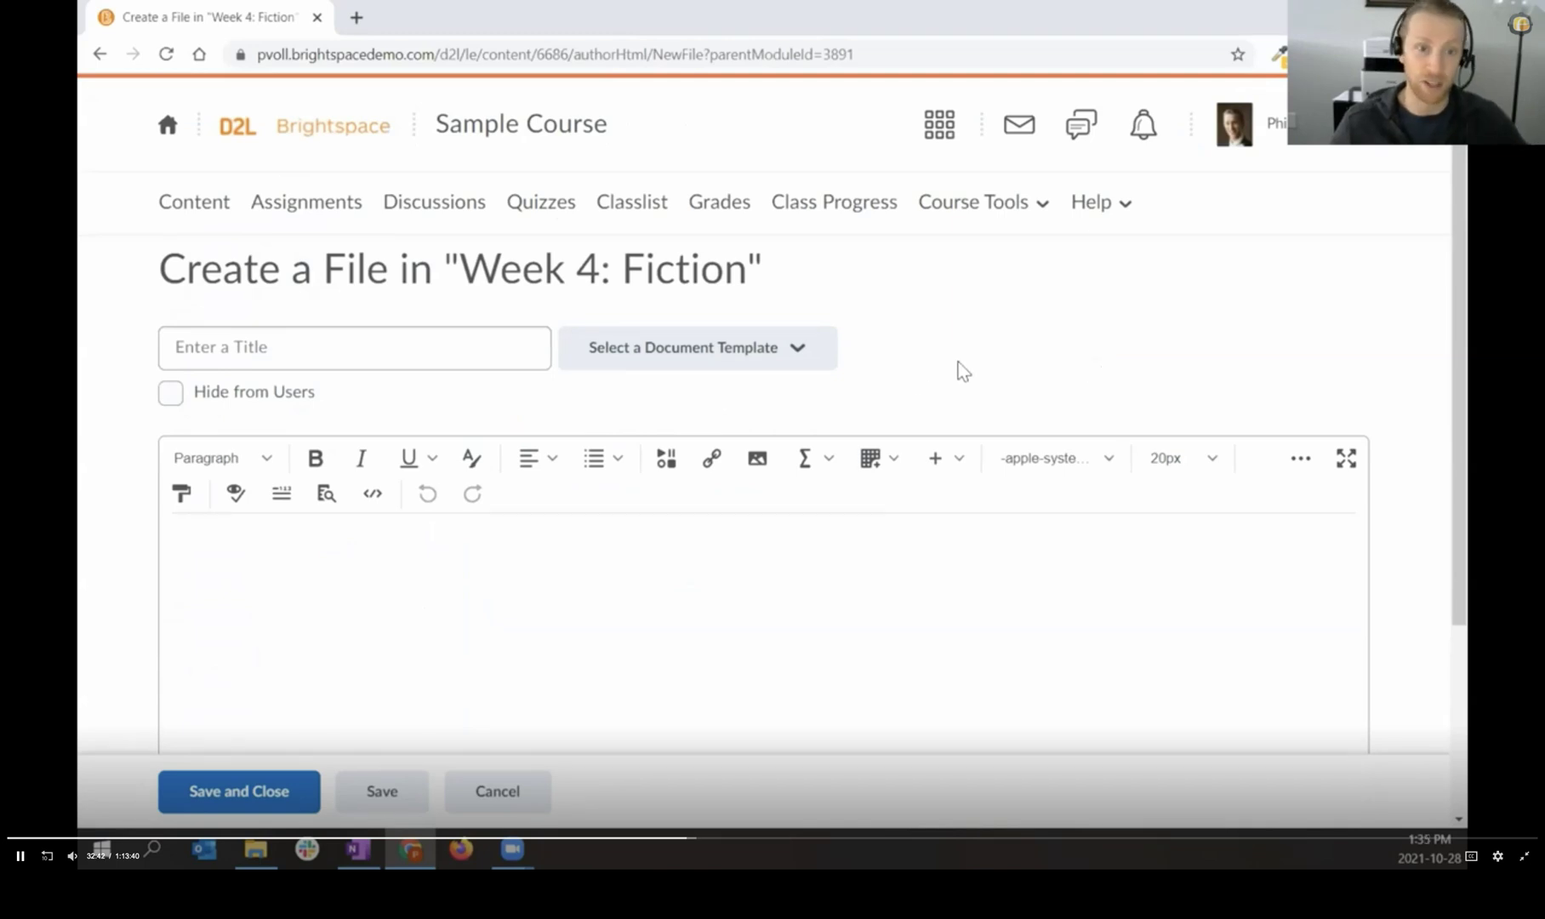
{"action": "scroll", "coordinate": [510, 353], "scroll_direction": "down", "scroll_amount": 1}
{"action": "left_click", "coordinate": [442, 259]}
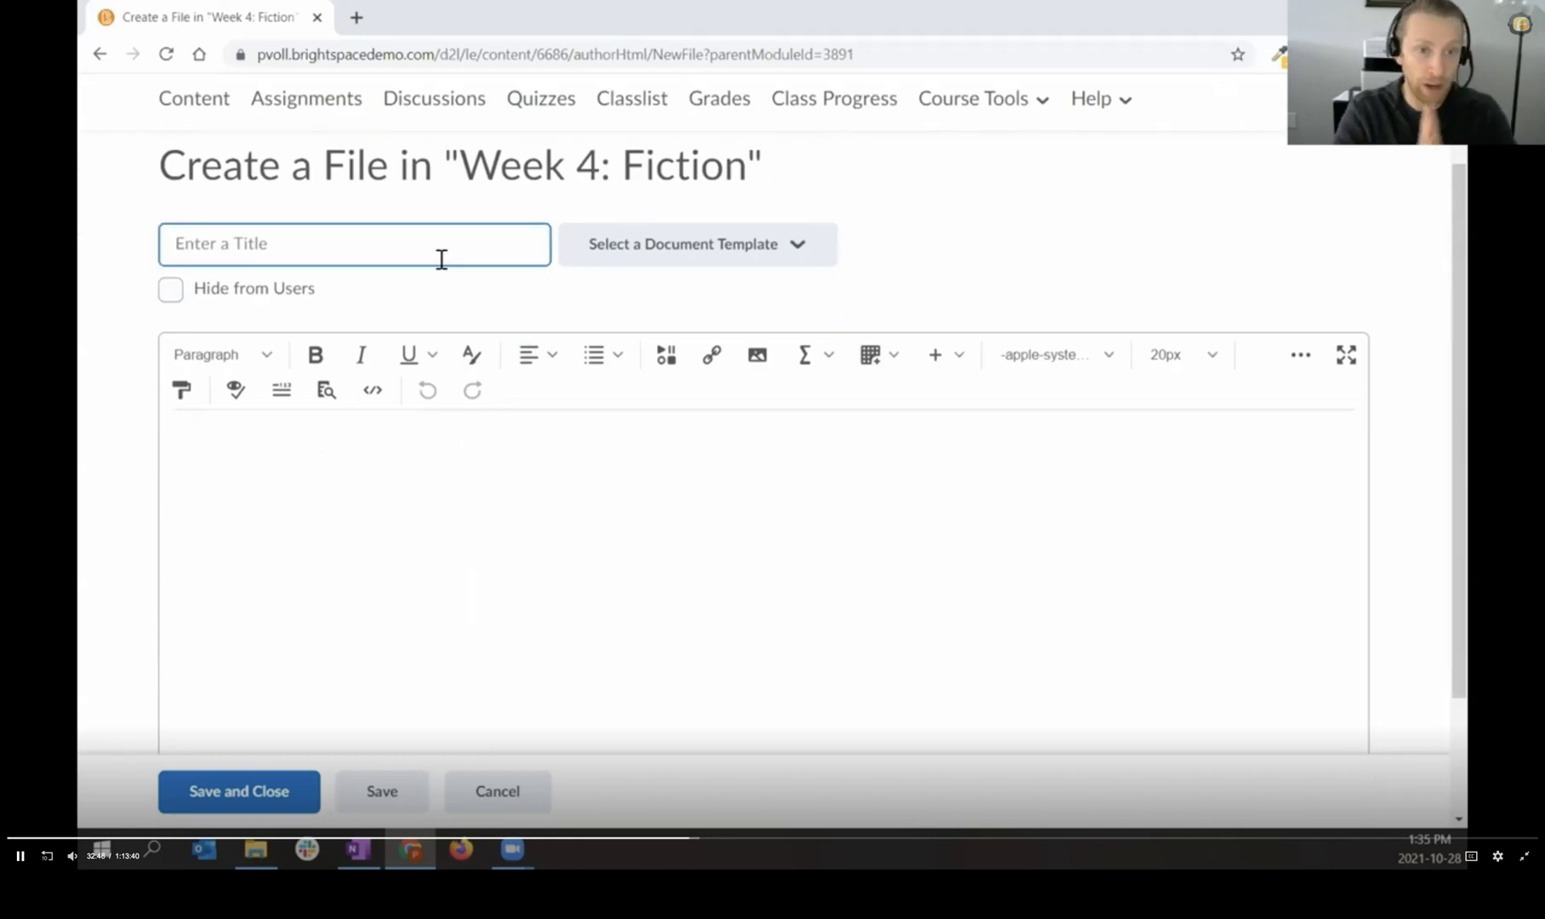
{"action": "type", "text": "Week 4 "}
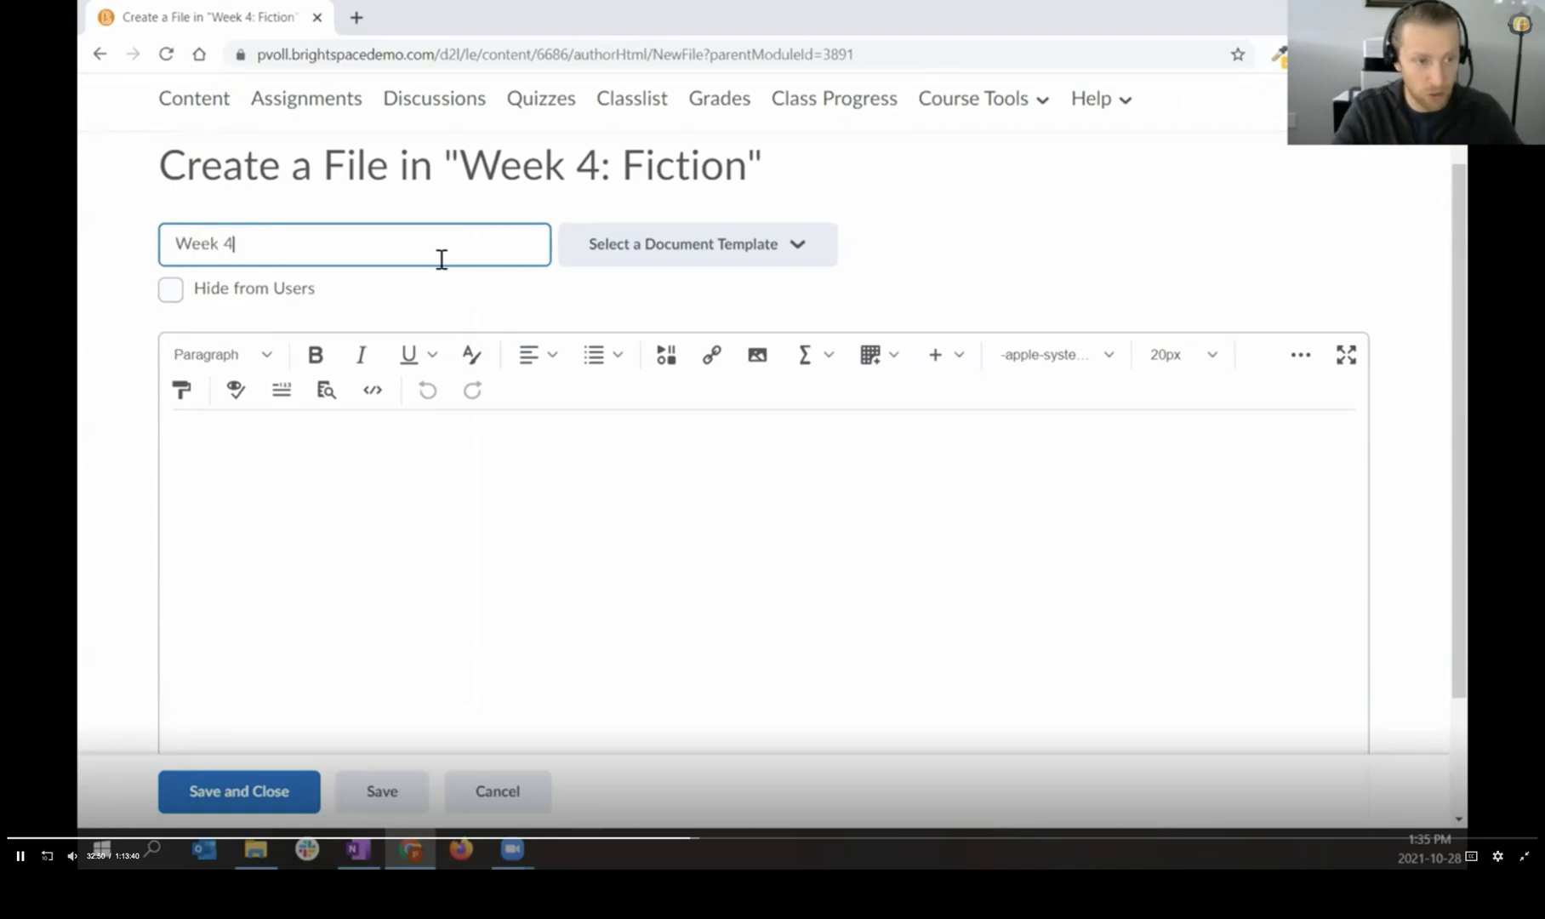
{"action": "type", "text": "Module Int"}
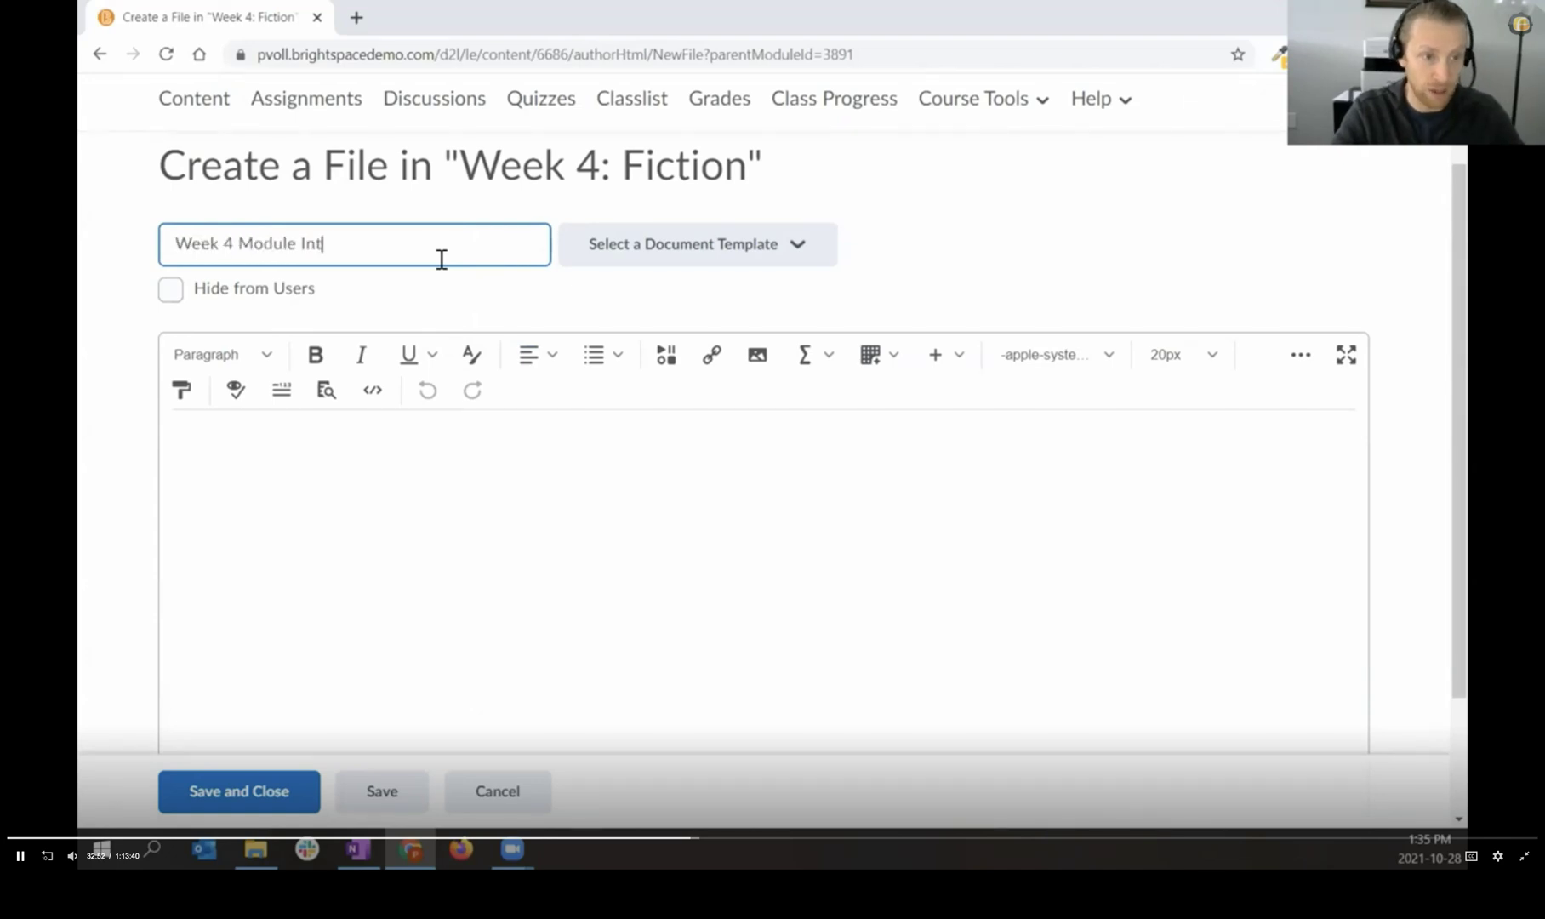
{"action": "type", "text": "roduction"}
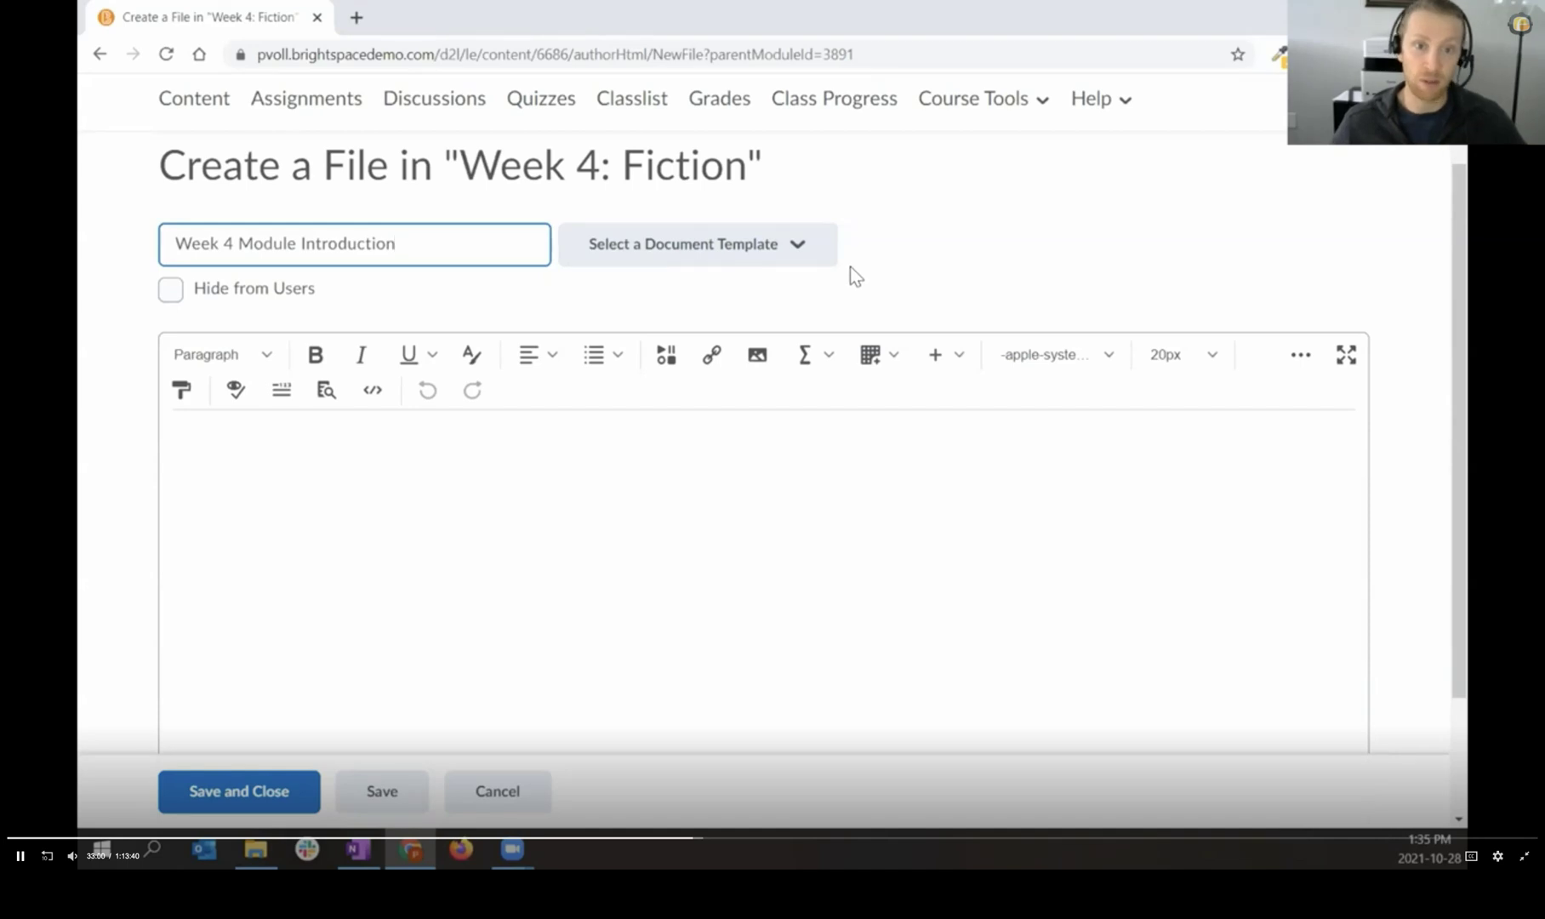
Step: Apply the Module Intro document template to the new file and review its banner, learning objectives and logo sections
{"action": "left_click", "coordinate": [801, 257]}
{"action": "left_click_drag", "start_coordinate": [816, 319], "coordinate": [811, 410]}
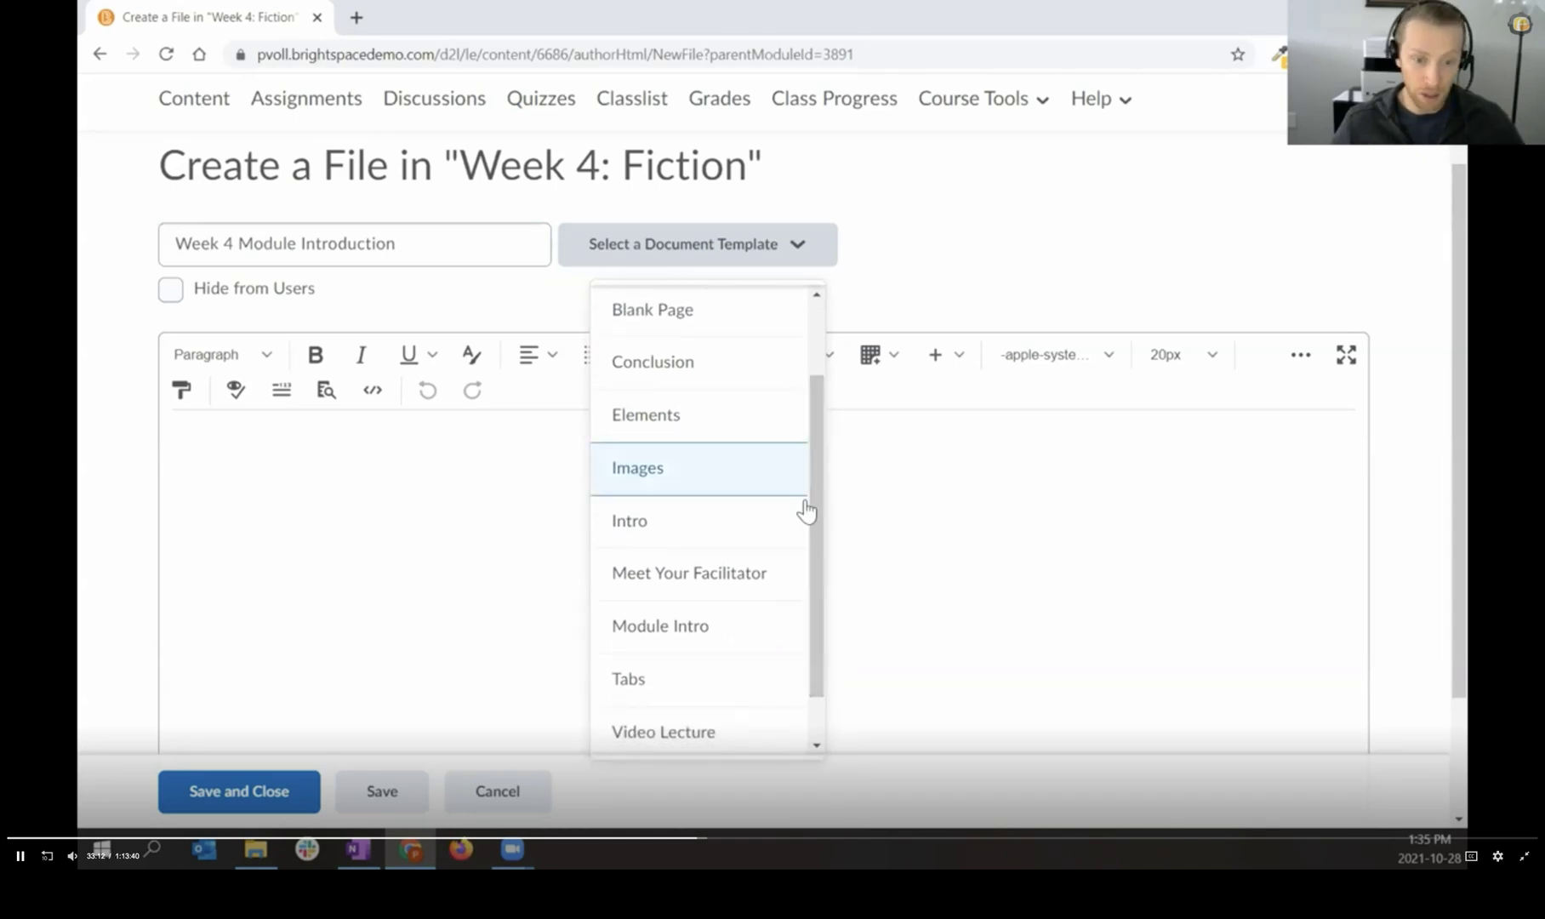
{"action": "left_click", "coordinate": [754, 634]}
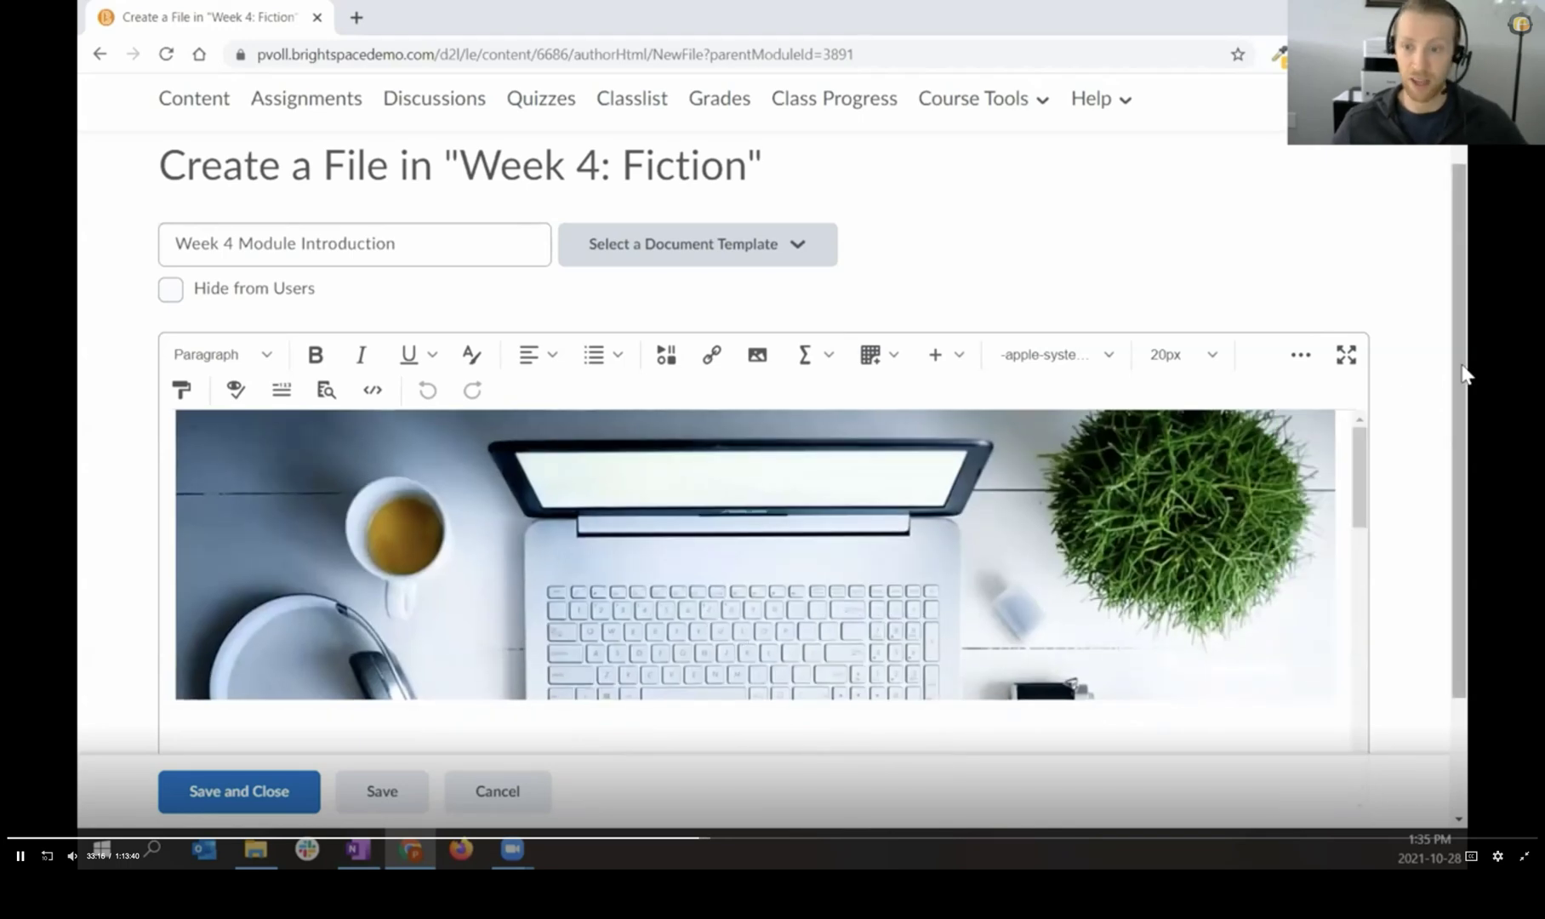
{"action": "scroll", "coordinate": [1452, 401], "scroll_direction": "down", "scroll_amount": 2}
{"action": "left_click_drag", "start_coordinate": [1354, 385], "coordinate": [1352, 560]}
{"action": "scroll", "coordinate": [1353, 560], "scroll_direction": "down", "scroll_amount": 6}
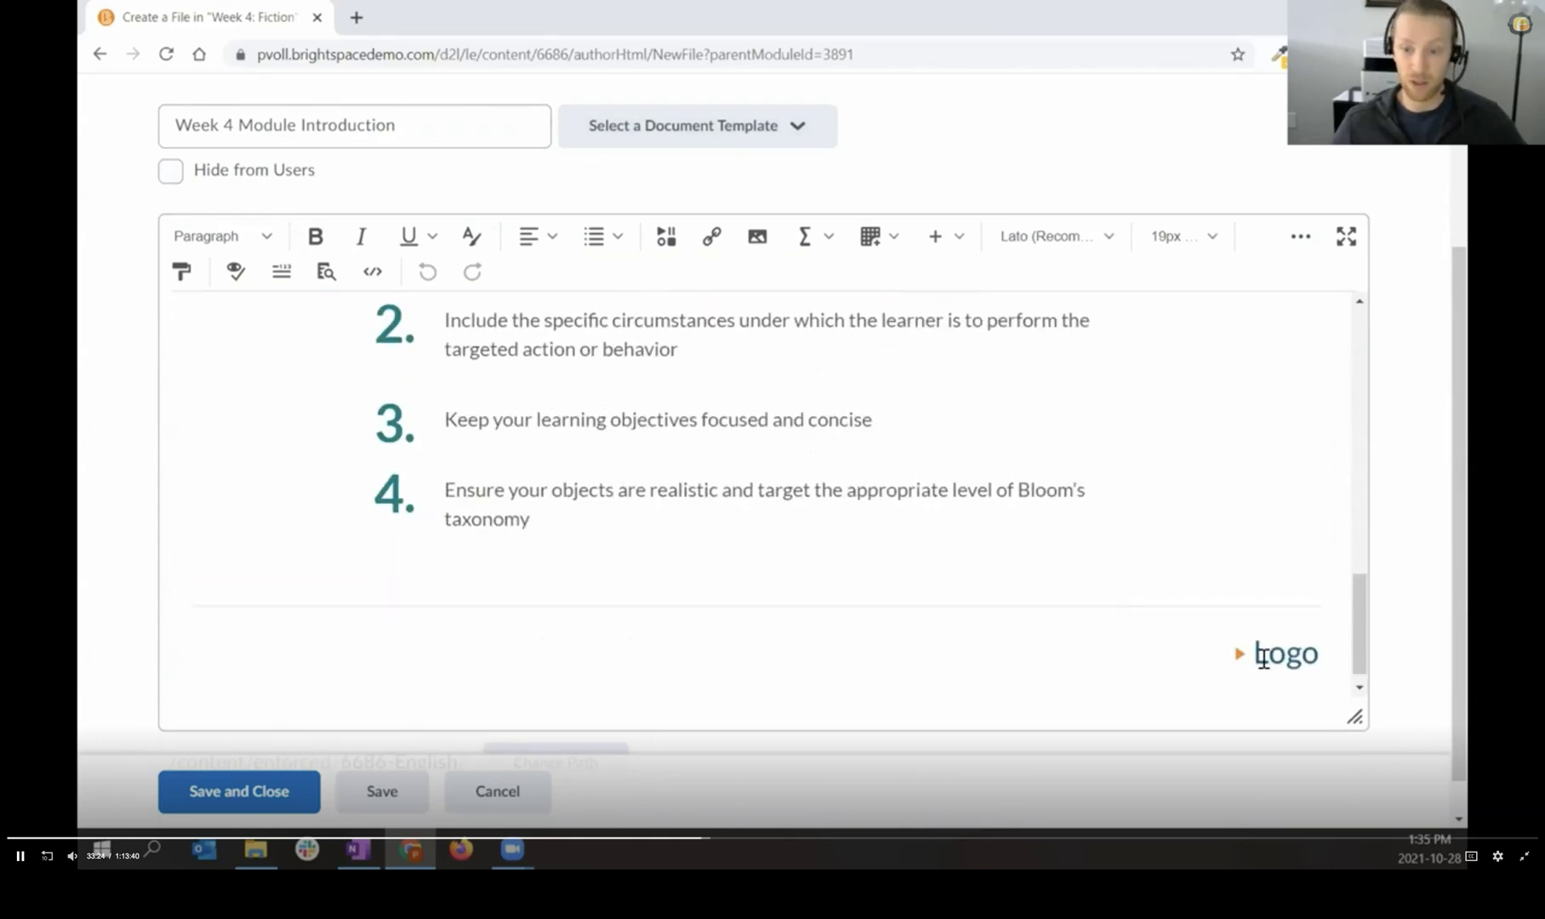
{"action": "scroll", "coordinate": [626, 519], "scroll_direction": "up", "scroll_amount": 4}
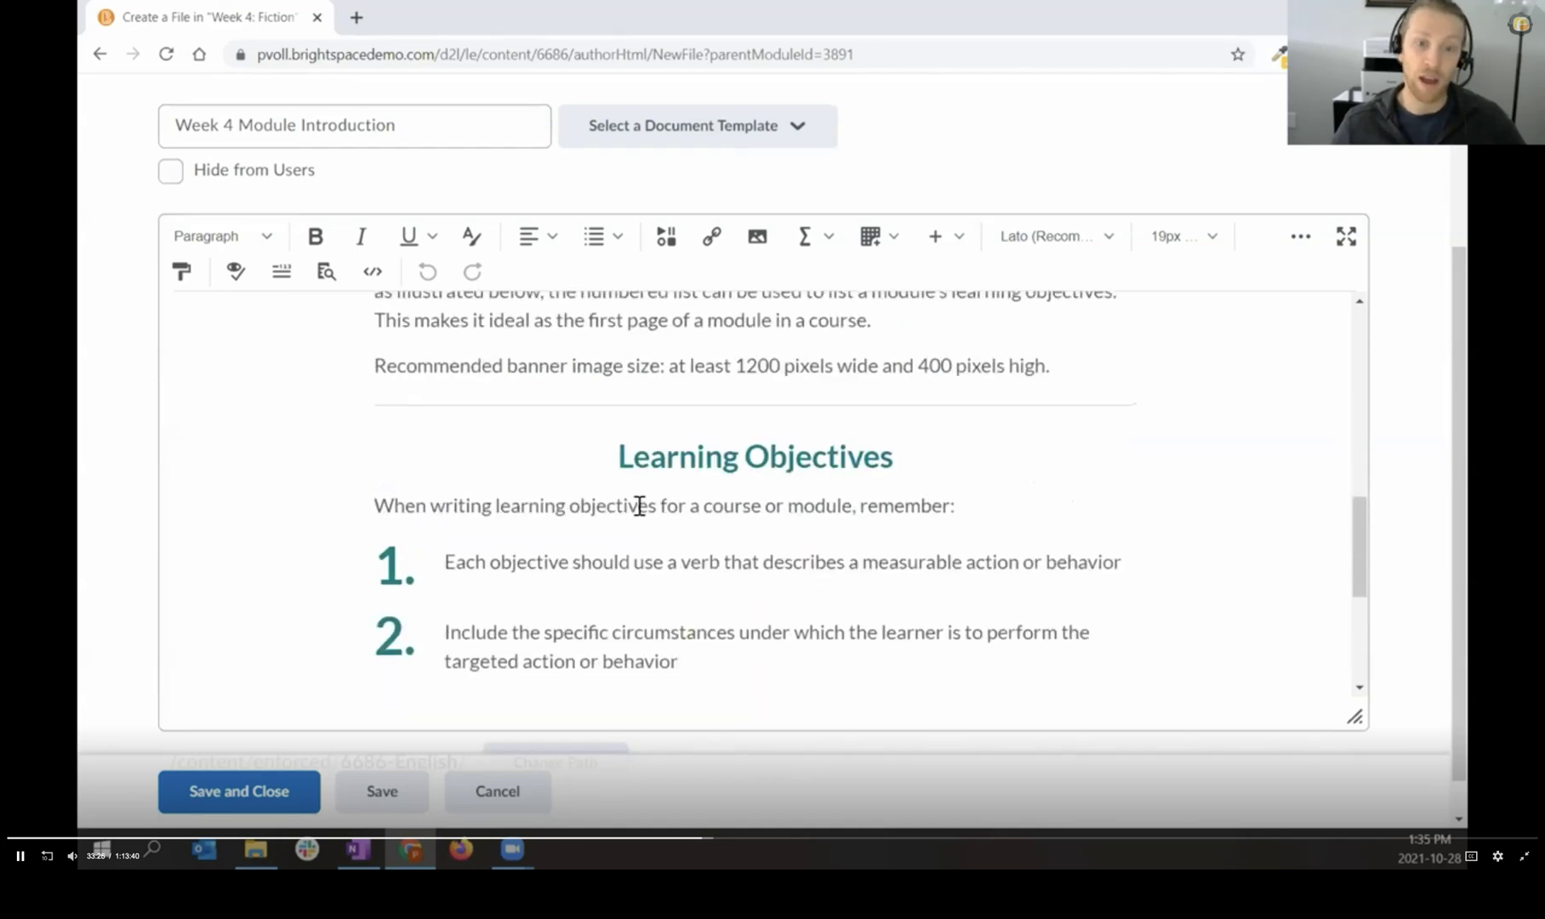
Step: Replace the "Module Introduction" heading in the template with "Week 4 Intro"
{"action": "scroll", "coordinate": [639, 505], "scroll_direction": "up", "scroll_amount": 3}
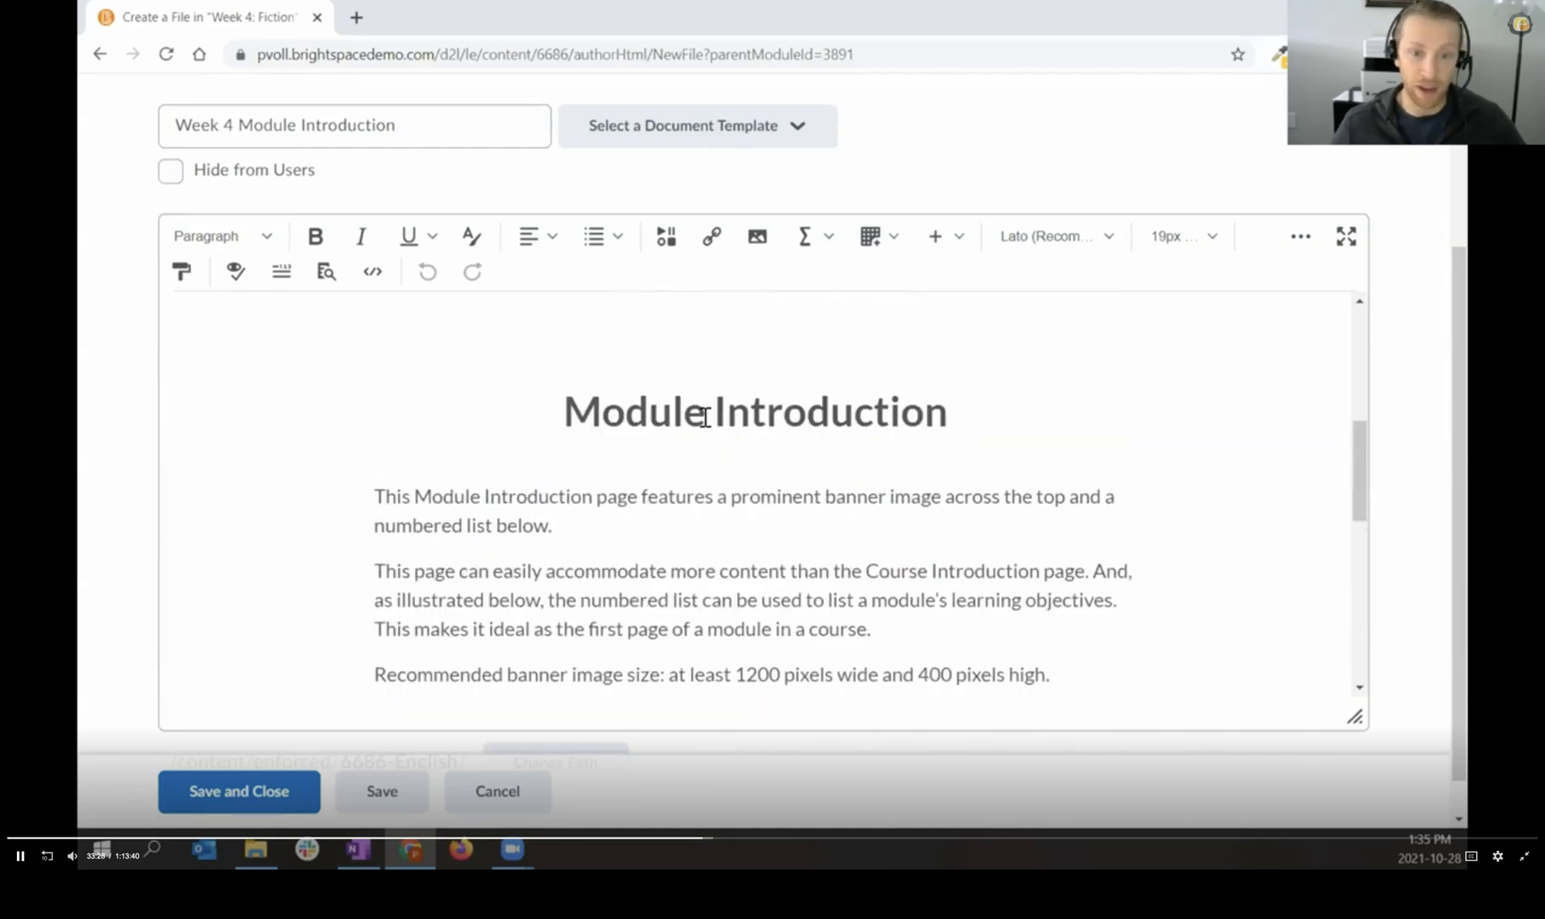
{"action": "scroll", "coordinate": [700, 410], "scroll_direction": "down", "scroll_amount": 2}
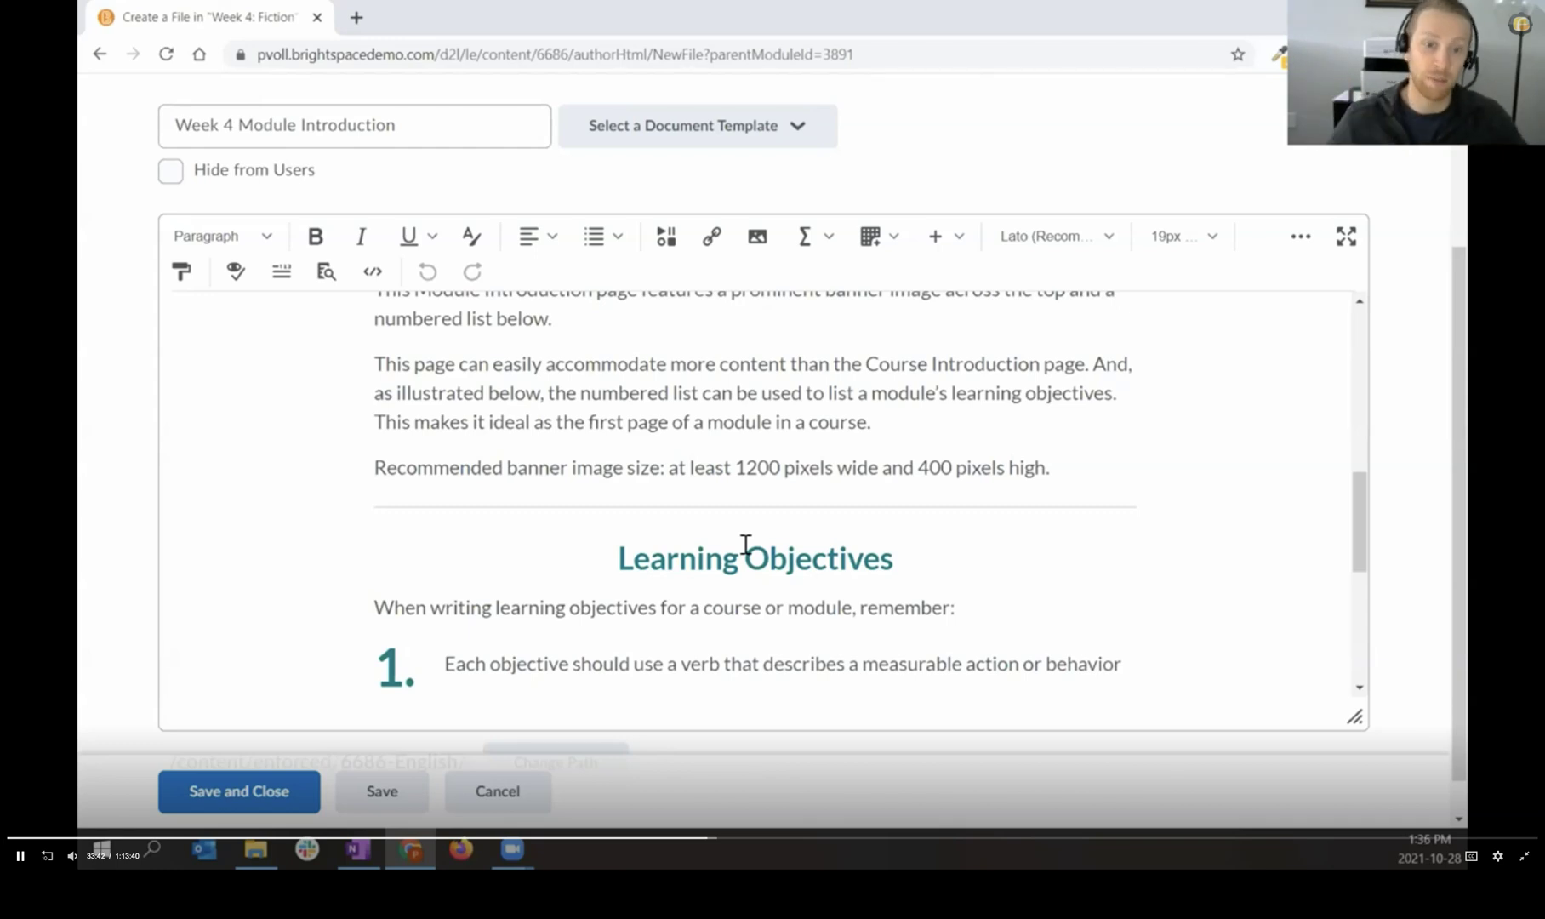
{"action": "scroll", "coordinate": [745, 542], "scroll_direction": "up", "scroll_amount": 4}
{"action": "scroll", "coordinate": [817, 510], "scroll_direction": "down", "scroll_amount": 1}
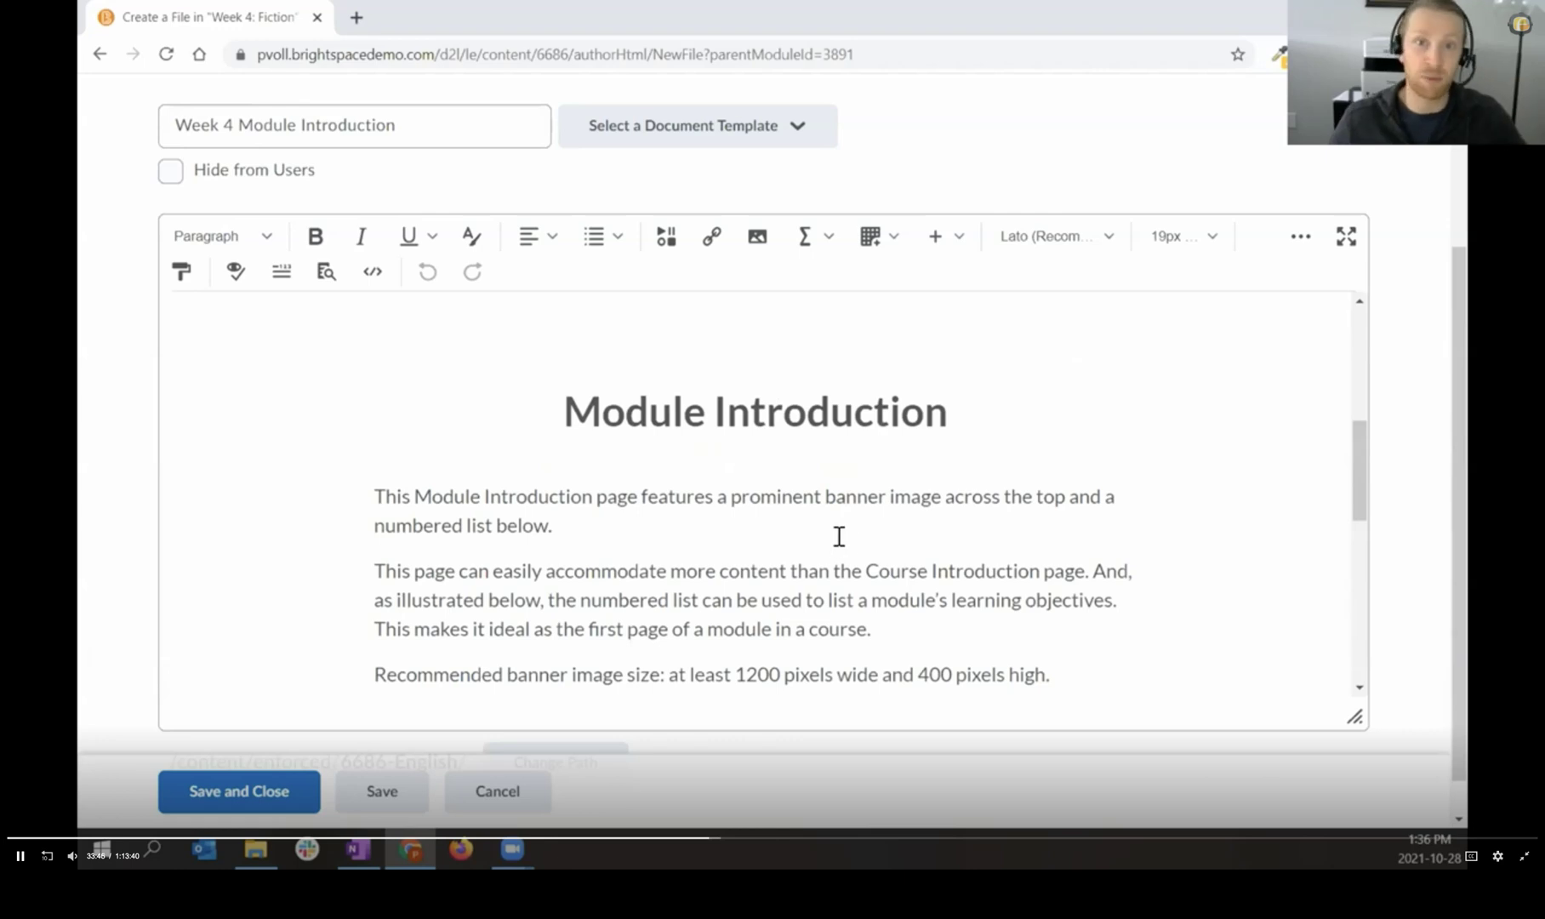
{"action": "left_click_drag", "start_coordinate": [946, 411], "coordinate": [579, 433]}
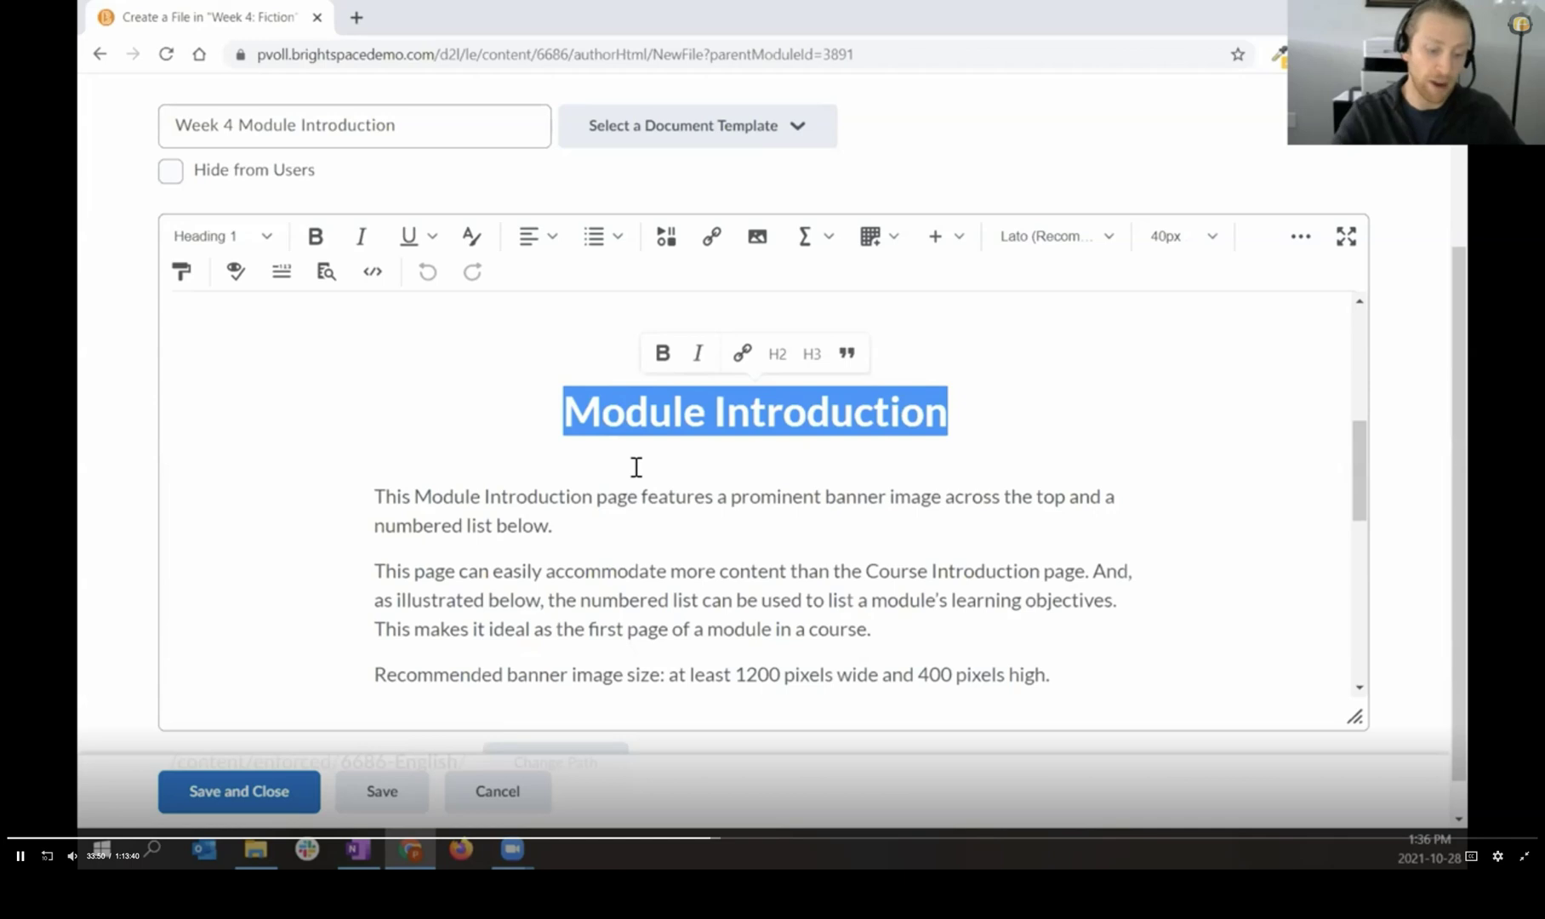
{"action": "type", "text": "Week 4 Int"}
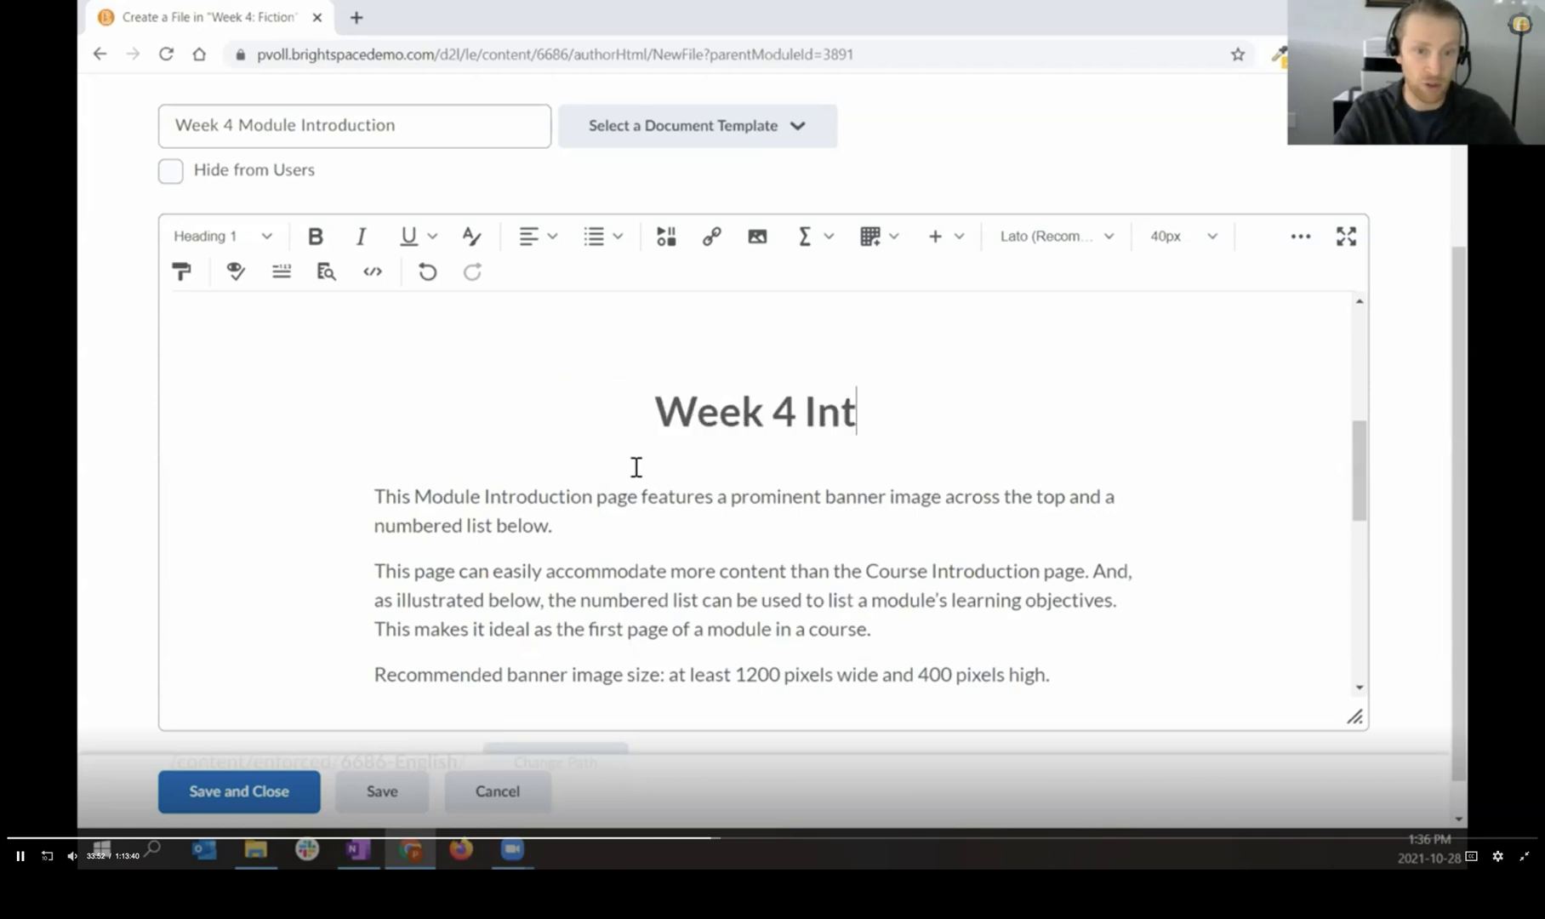
{"action": "type", "text": "ro"}
Step: Replace the template's introductory paragraphs with "Welcome to week 4. Please review this video and the learning objectives below." and start a new line beneath
{"action": "scroll", "coordinate": [636, 466], "scroll_direction": "down", "scroll_amount": 1}
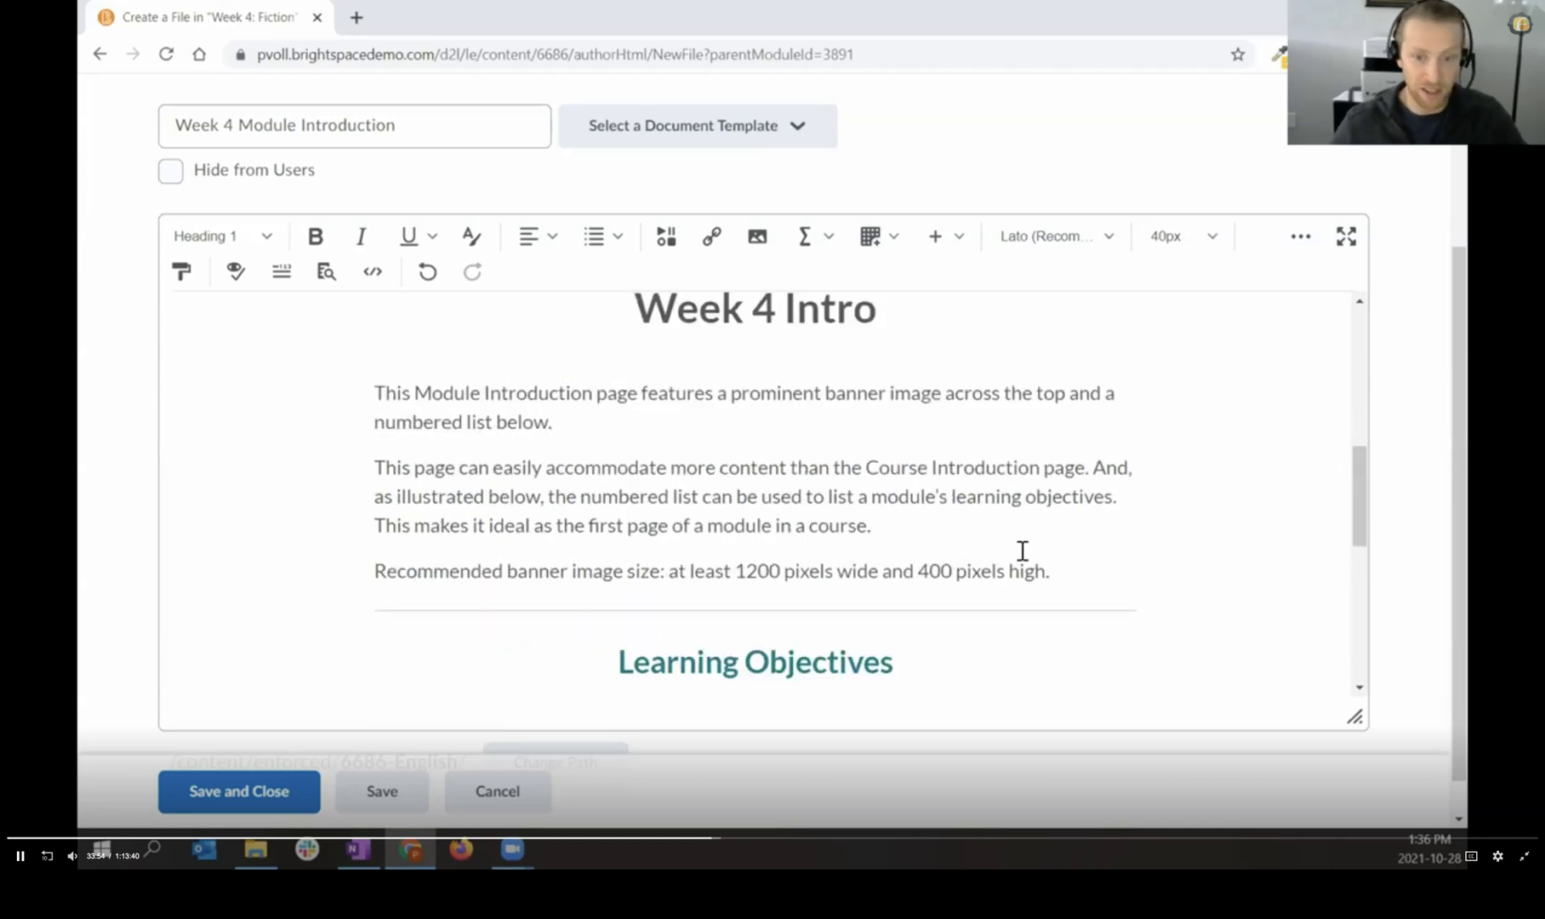
{"action": "left_click_drag", "start_coordinate": [1072, 572], "coordinate": [359, 379]}
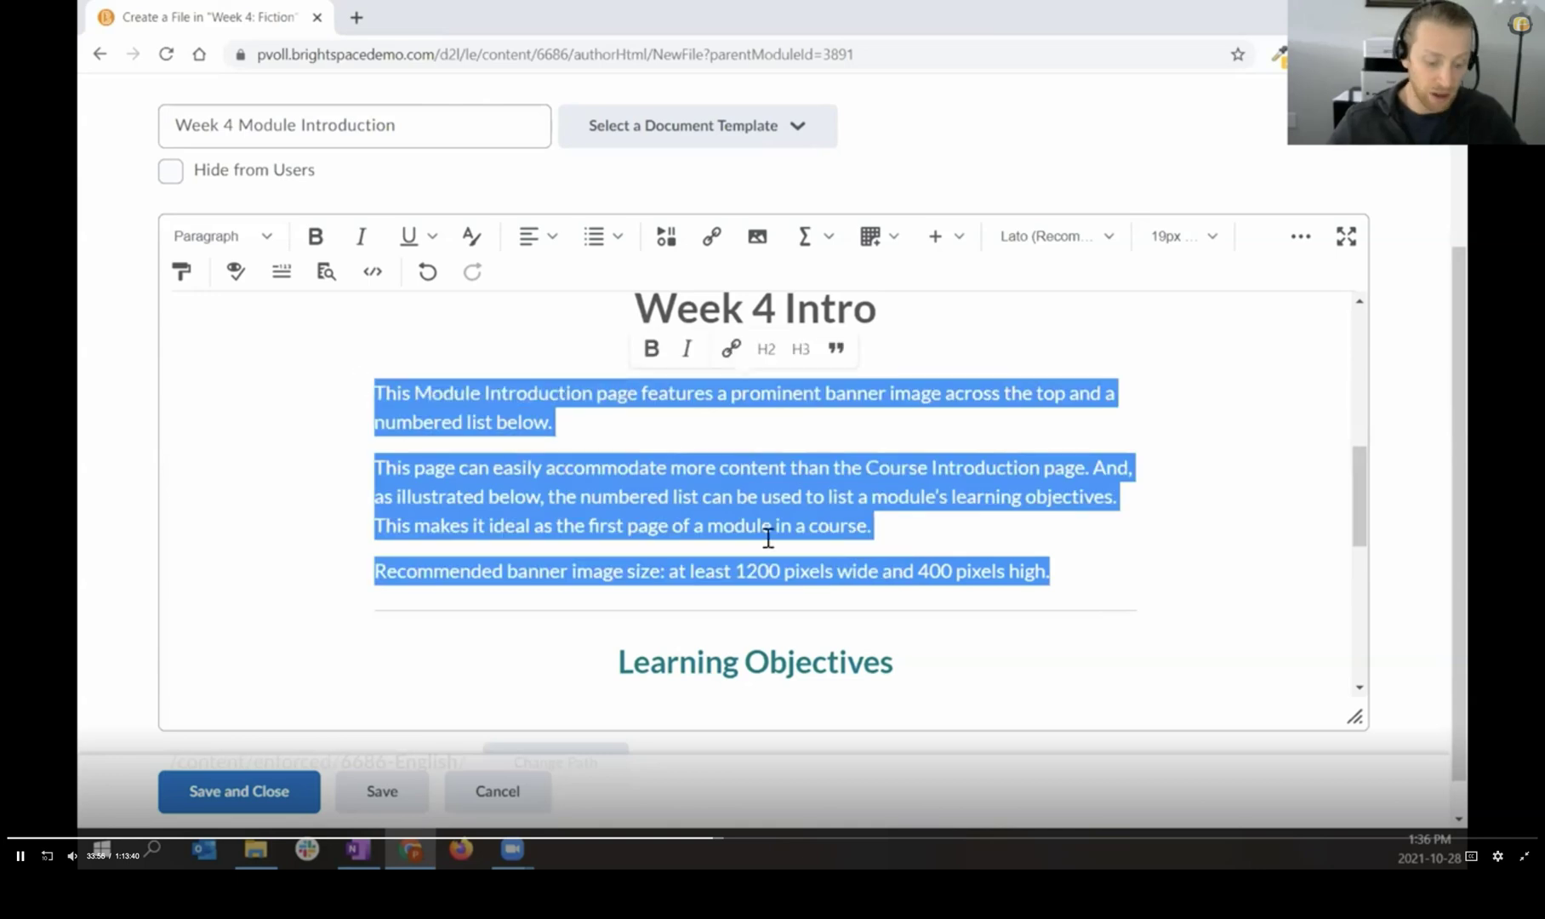
{"action": "type", "text": "Welcome to week 4. Please review this video and the learning objectives below."}
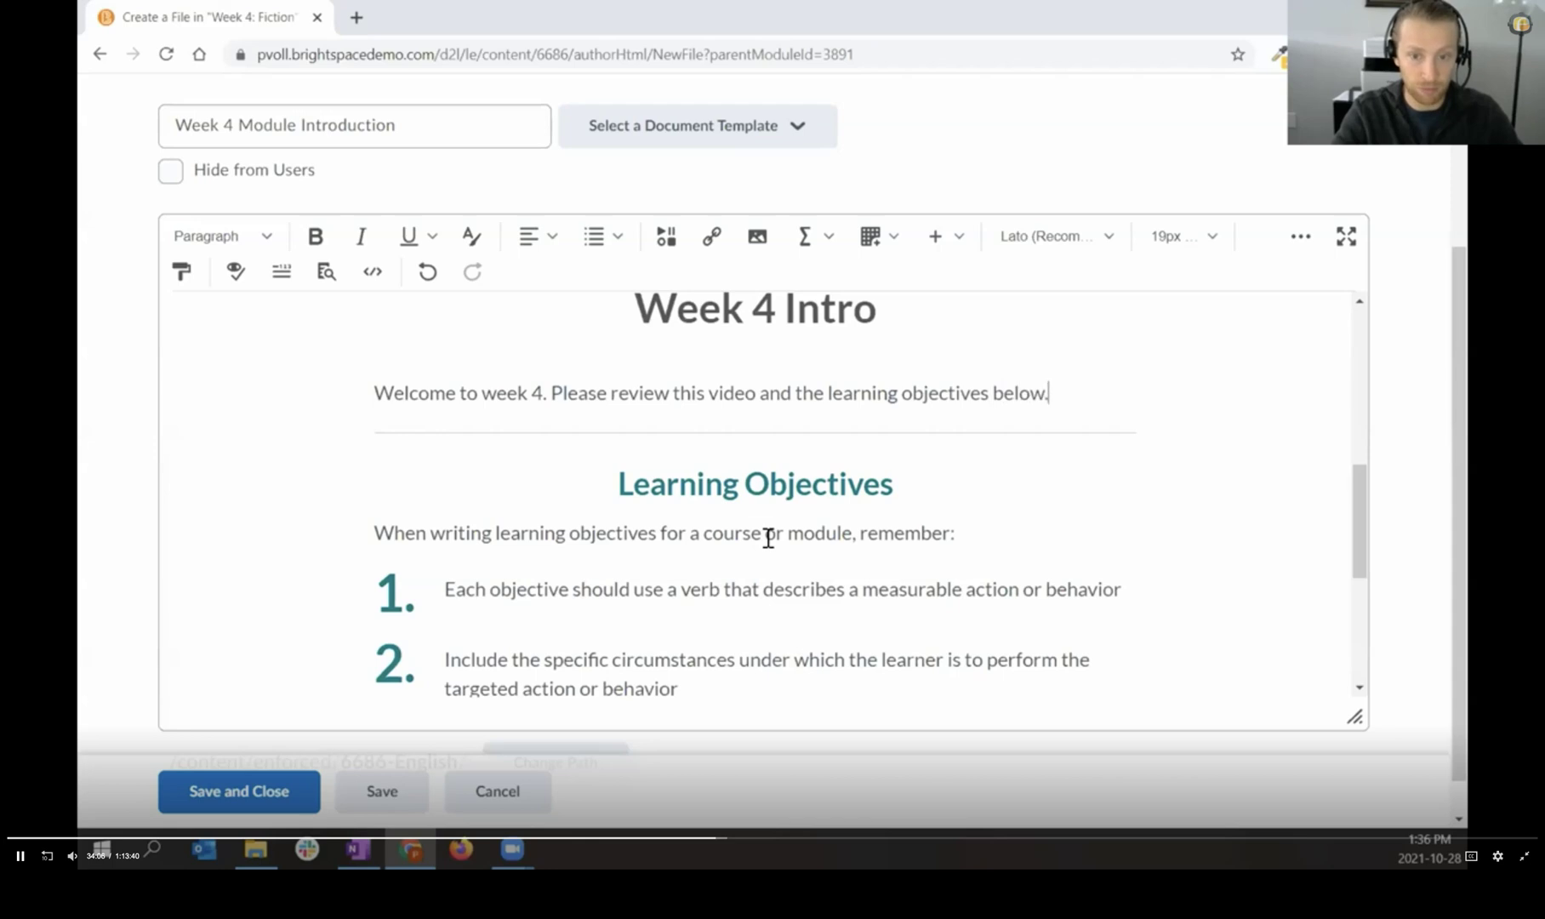
{"action": "key", "text": "Return"}
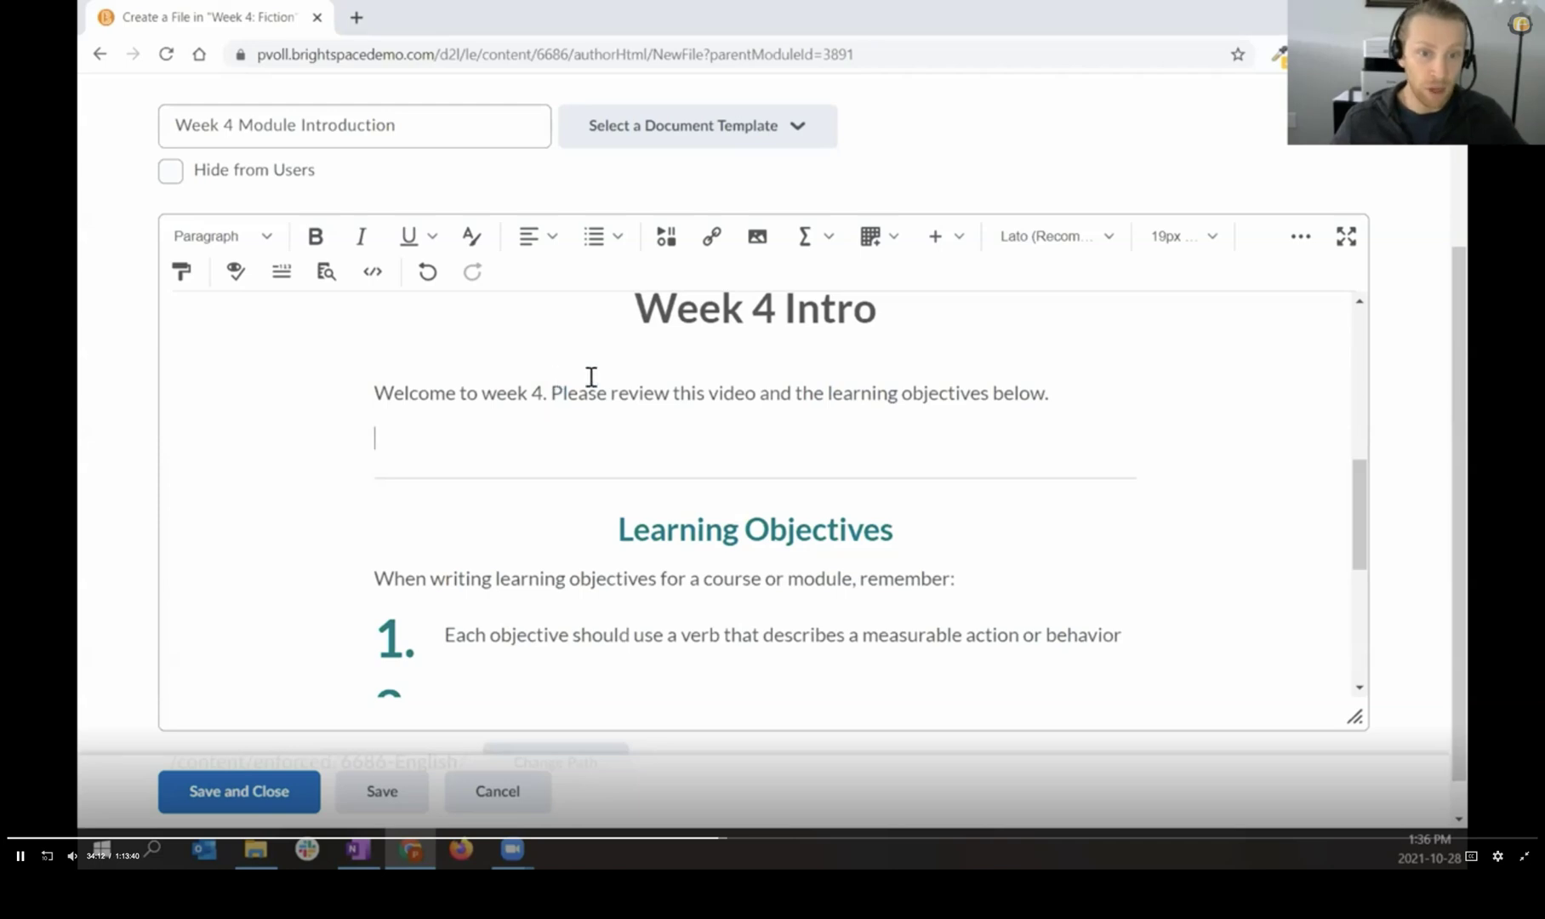
Step: Examine the media sources offered by Insert Stuff, including the YouTube search, and return to the source list
{"action": "left_click", "coordinate": [666, 246]}
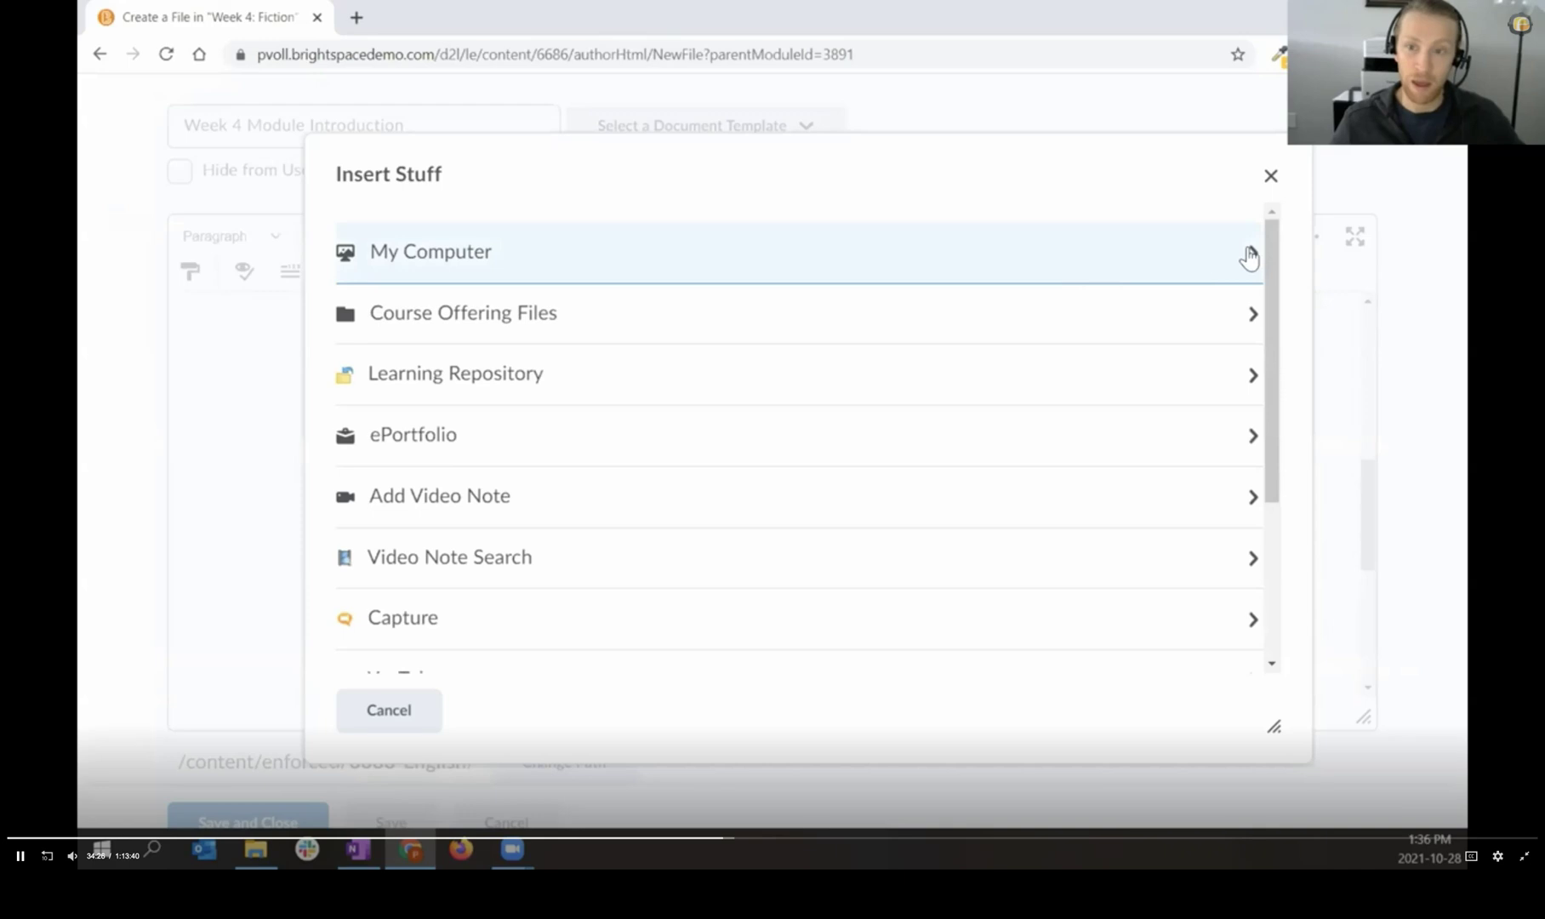
{"action": "left_click_drag", "start_coordinate": [1271, 249], "coordinate": [1248, 413]}
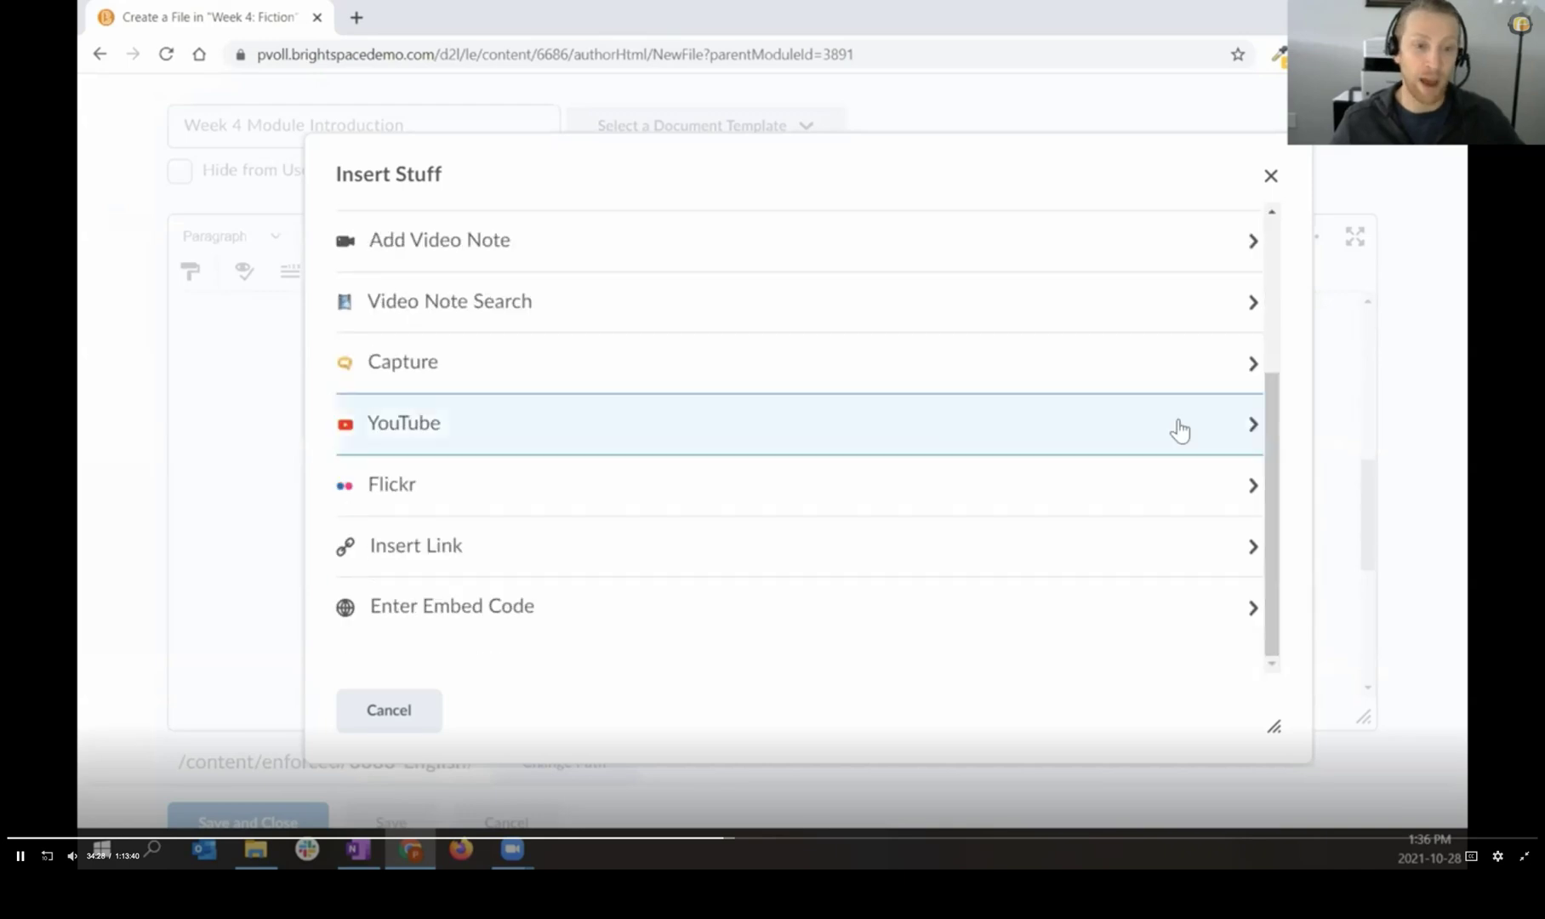
{"action": "scroll", "coordinate": [935, 435], "scroll_direction": "up", "scroll_amount": 3}
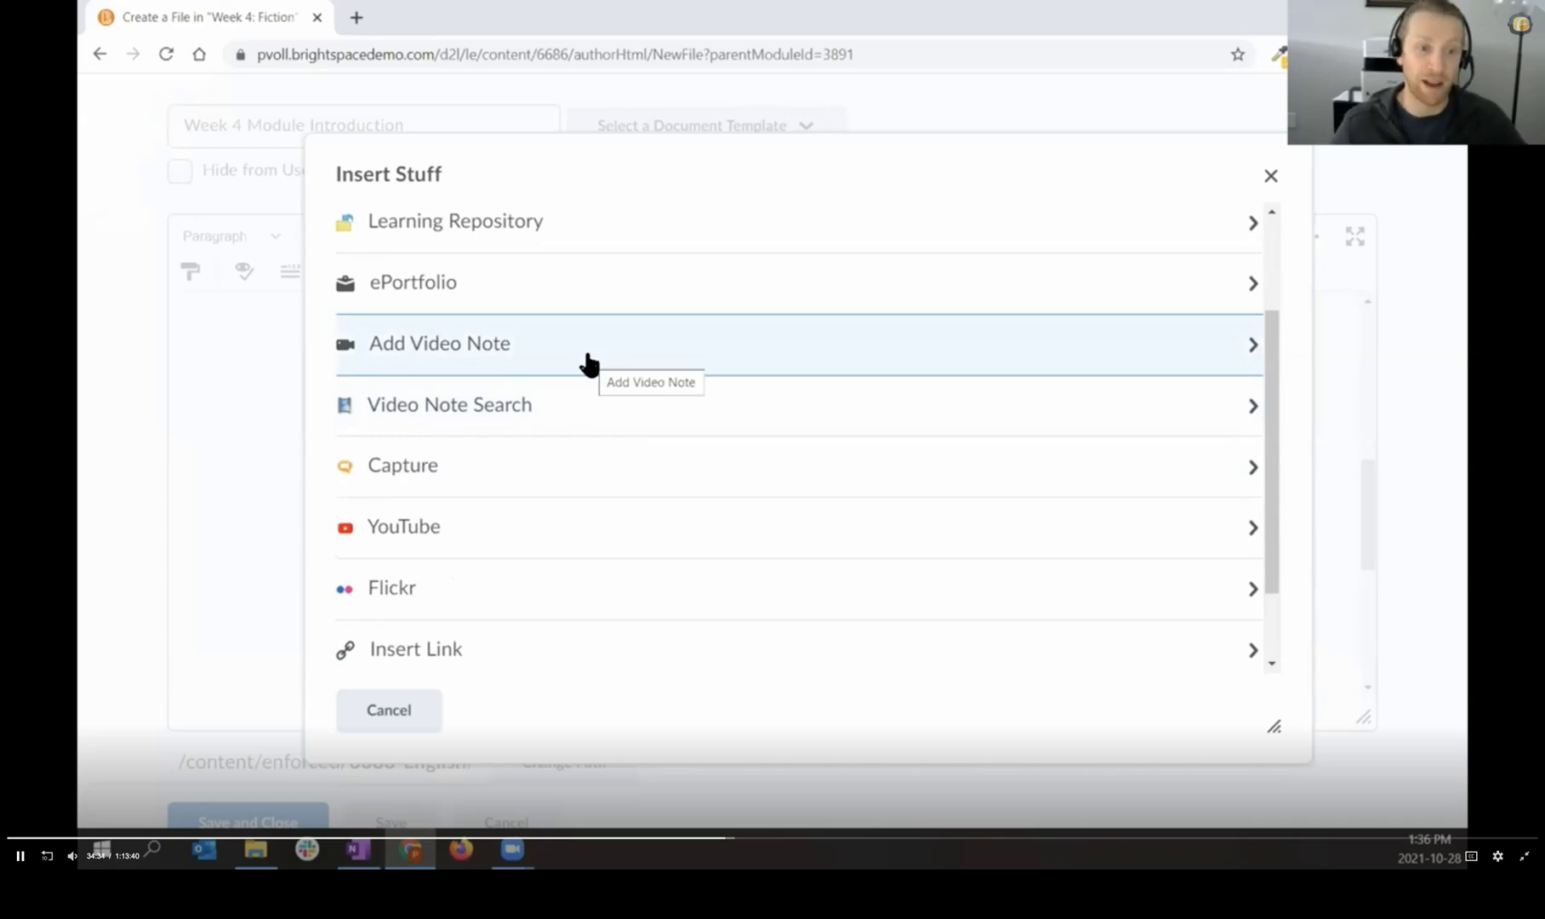
{"action": "scroll", "coordinate": [583, 375], "scroll_direction": "down", "scroll_amount": 2}
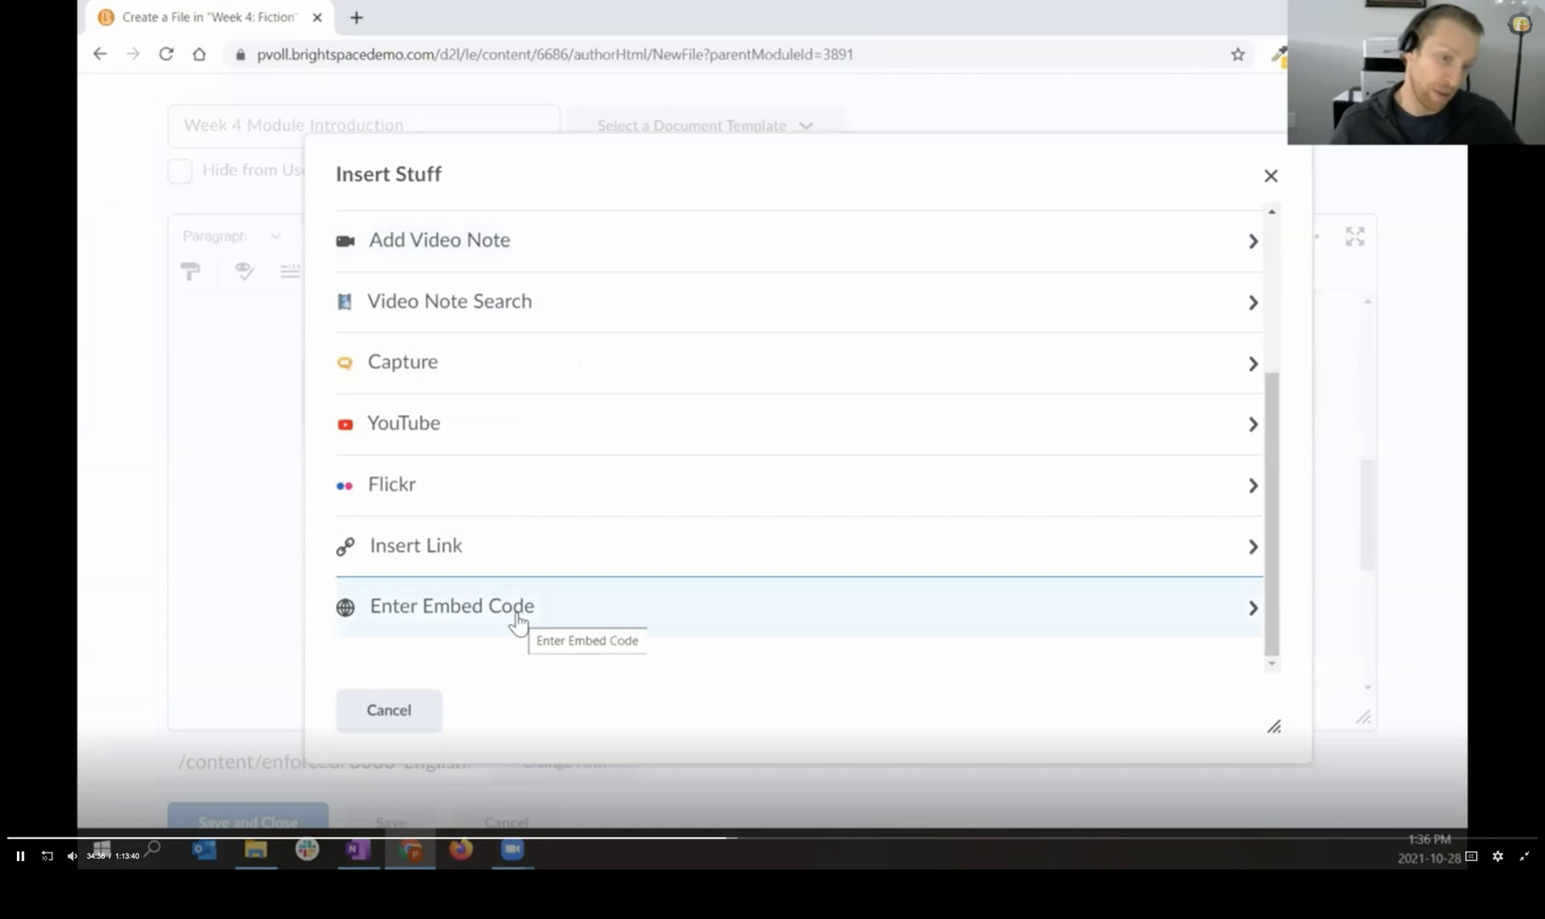
{"action": "left_click", "coordinate": [499, 430]}
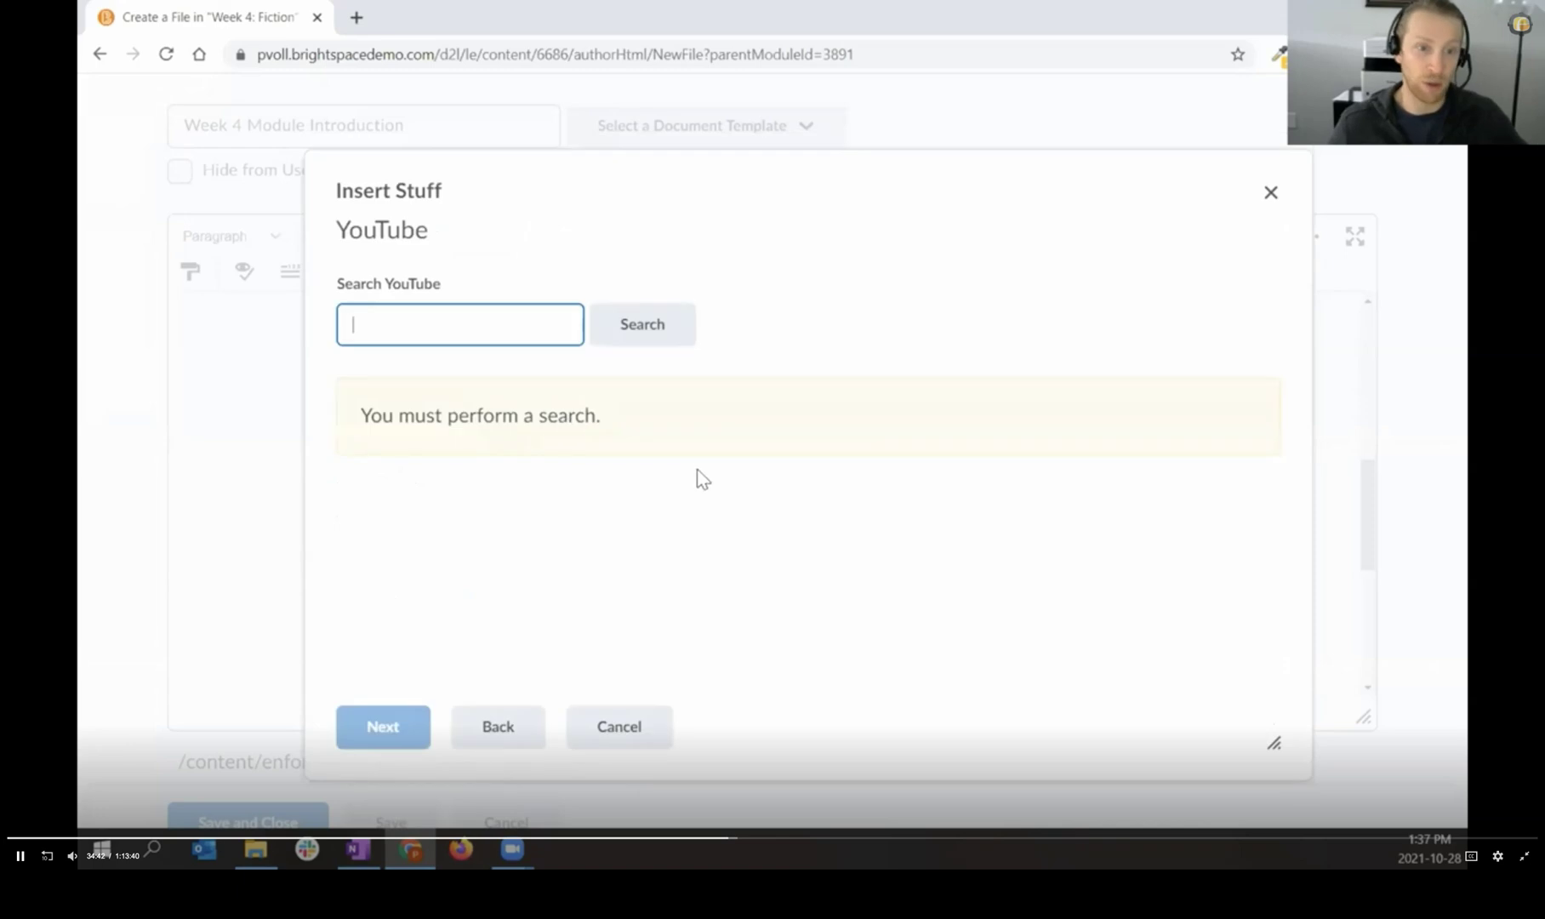
{"action": "left_click", "coordinate": [488, 719]}
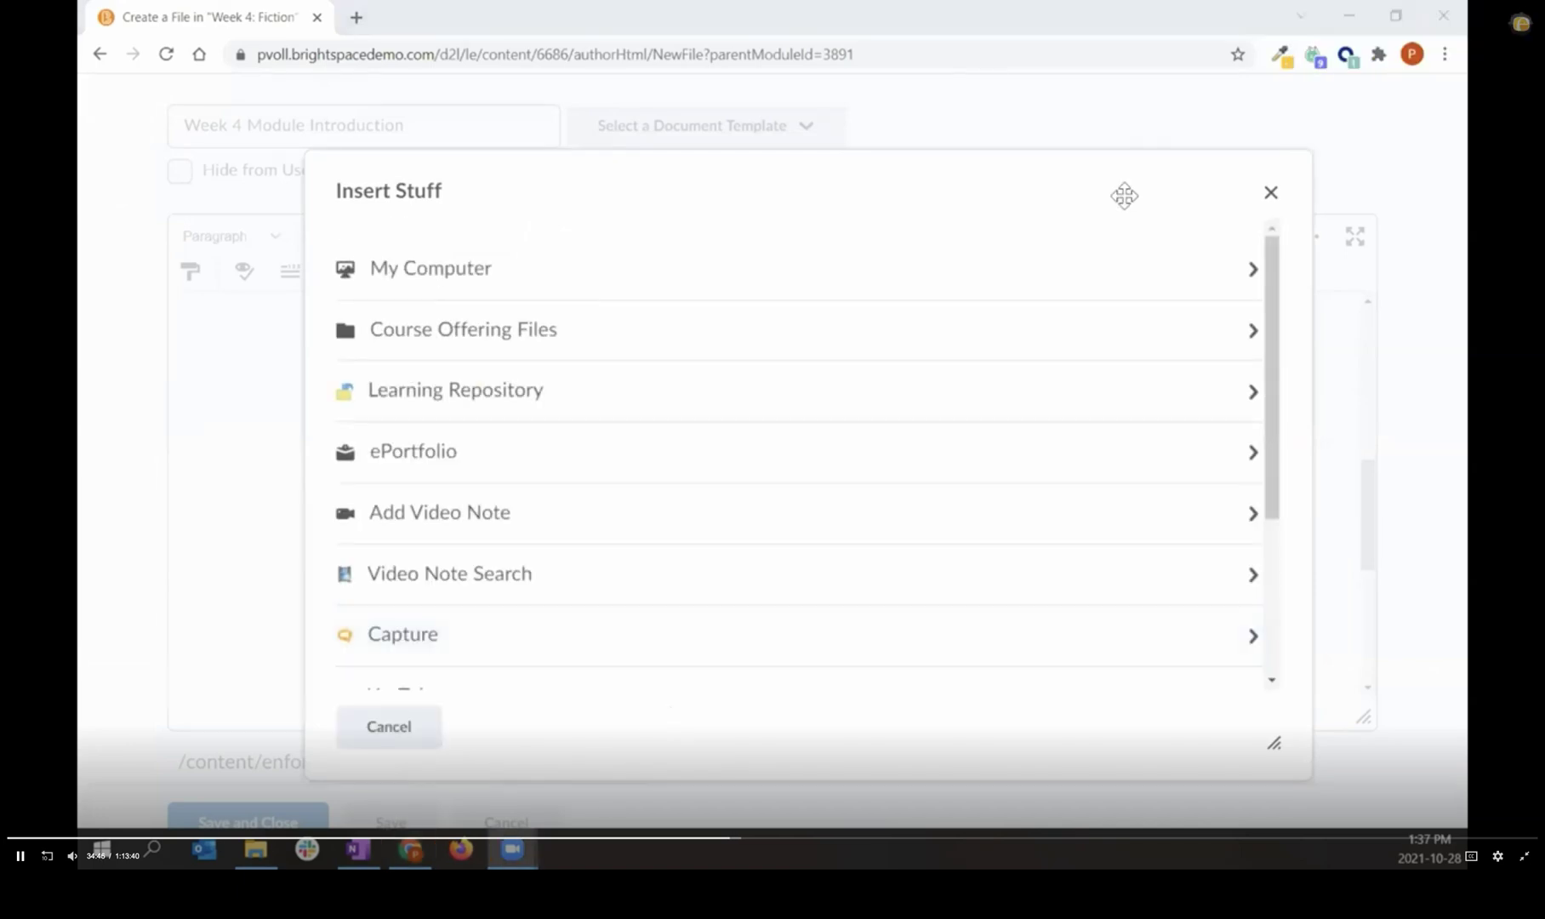
Step: Record a webcam video note about 8 seconds long and proceed to its description details
{"action": "left_click", "coordinate": [606, 513]}
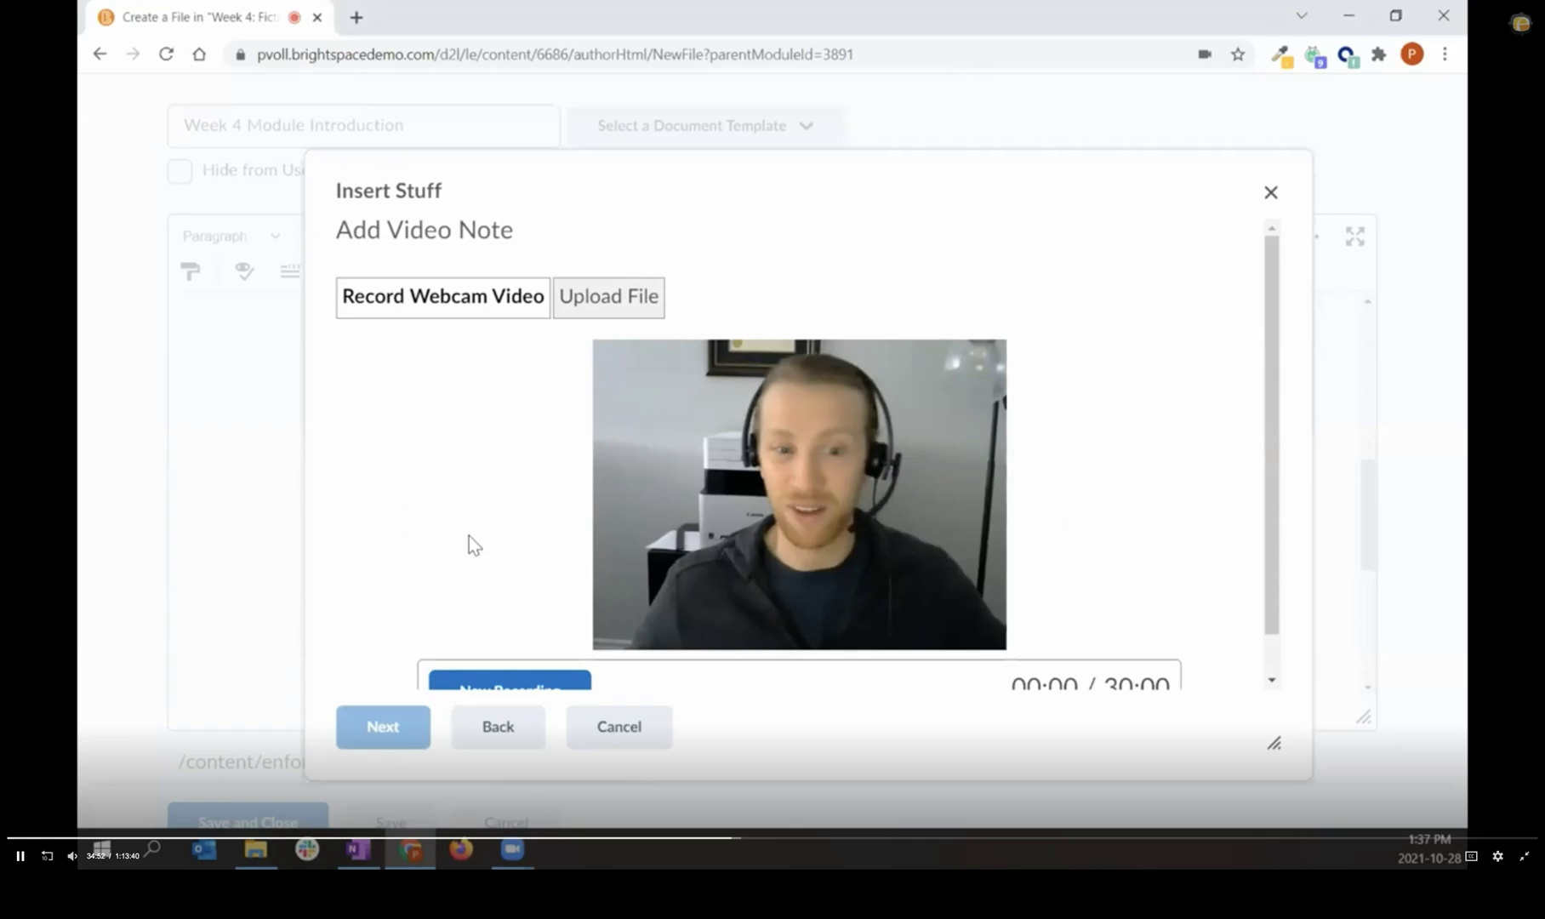
{"action": "scroll", "coordinate": [468, 536], "scroll_direction": "down", "scroll_amount": 1}
{"action": "left_click", "coordinate": [527, 646]}
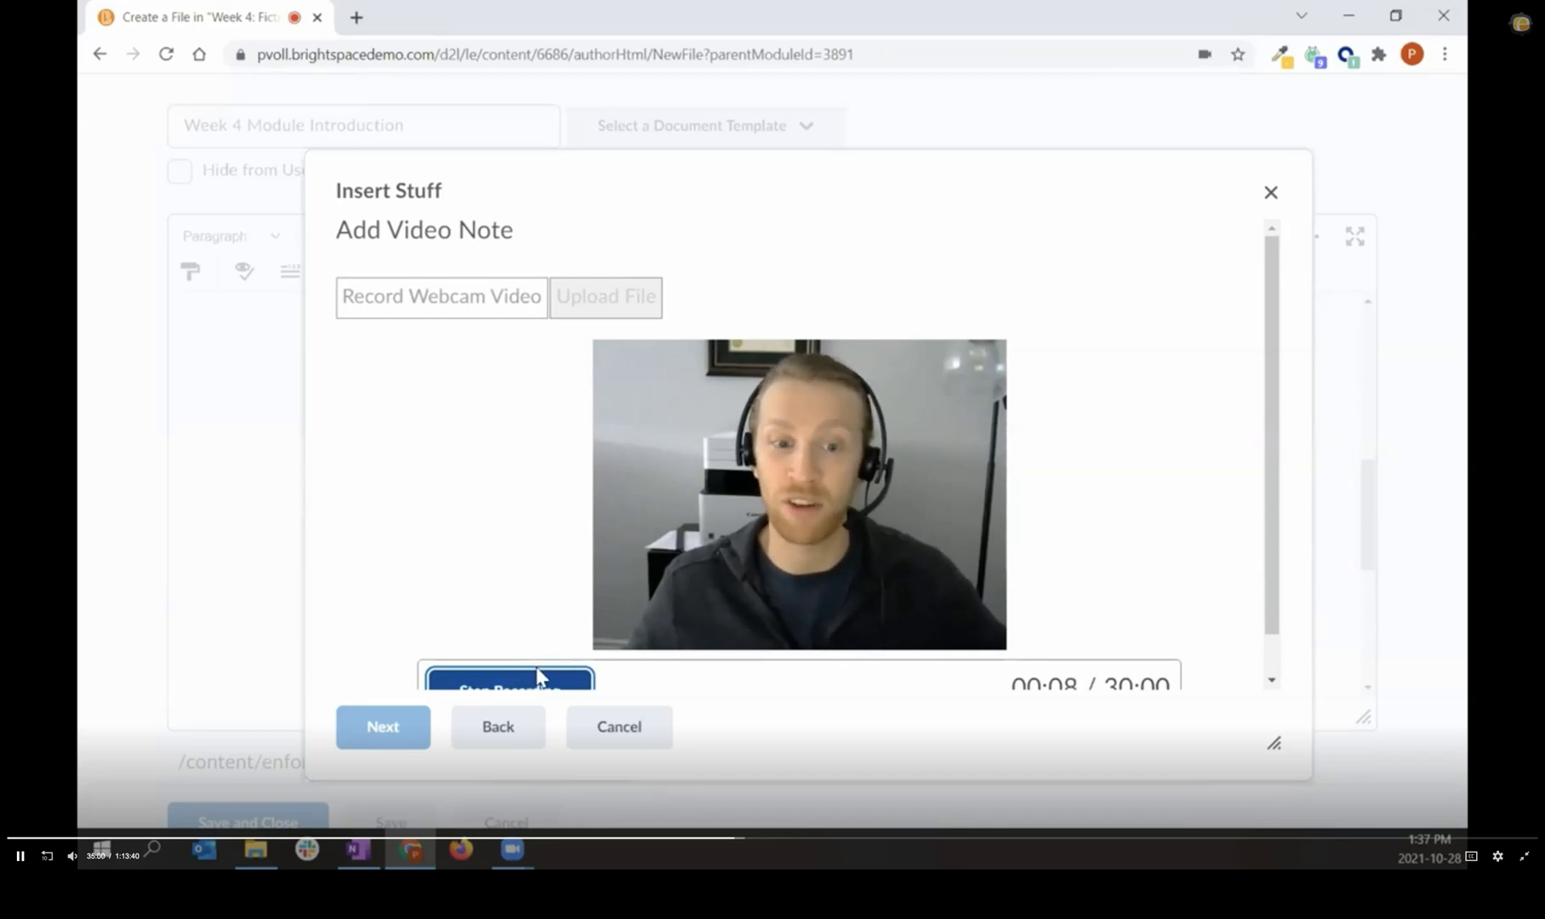
{"action": "left_click", "coordinate": [538, 681]}
{"action": "scroll", "coordinate": [518, 564], "scroll_direction": "down", "scroll_amount": 1}
{"action": "left_click", "coordinate": [398, 723]}
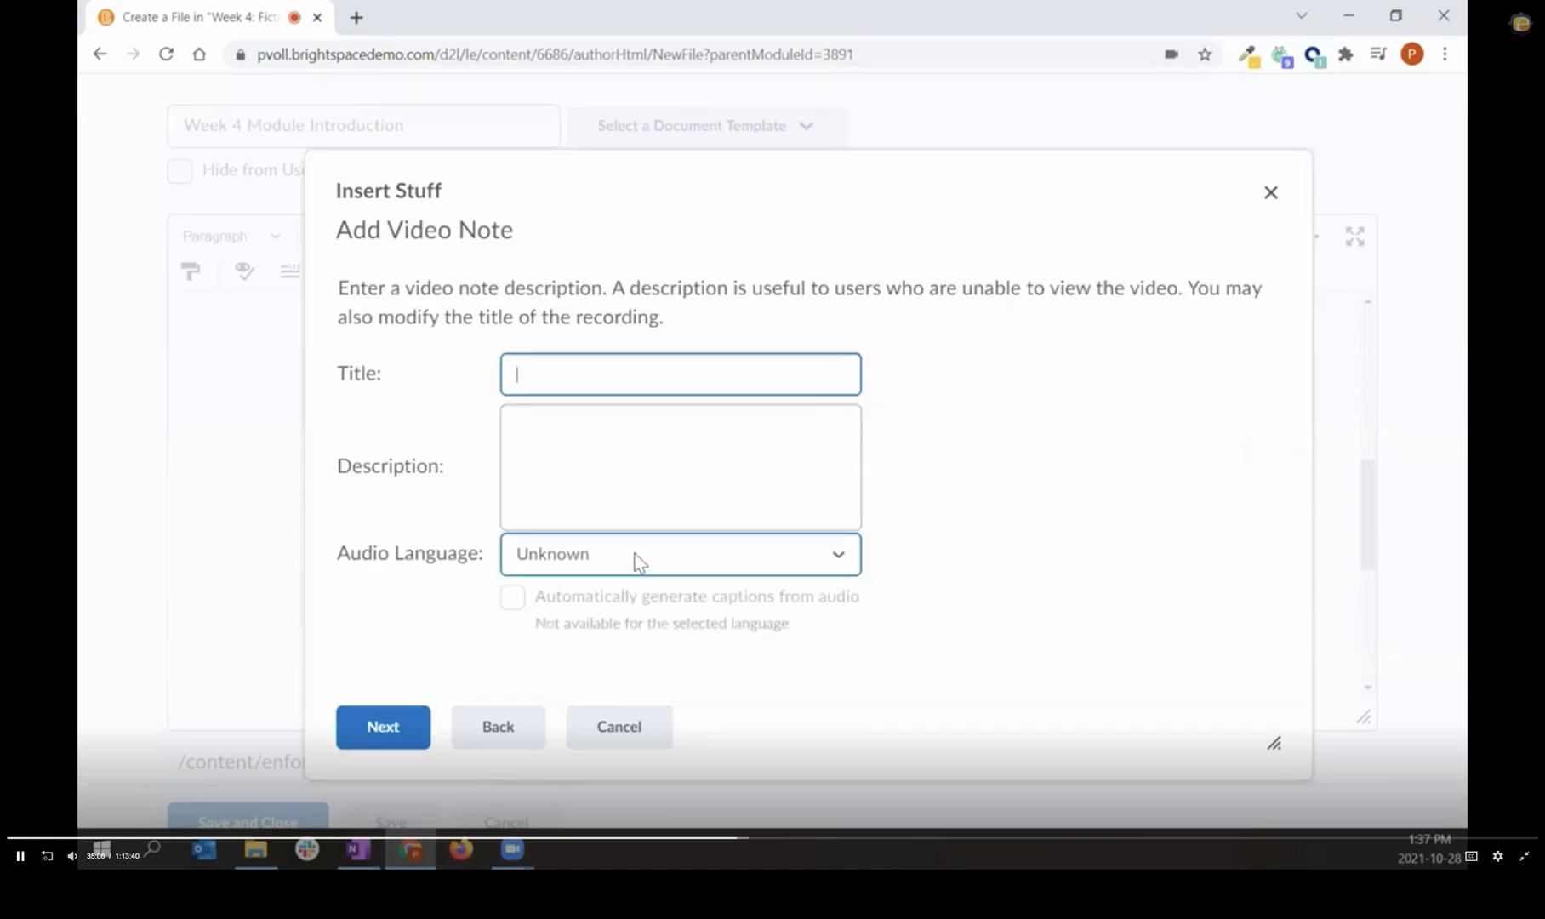
Step: Title the video note "Week 4 Introduction", set its audio language to en-US - English (US) with automatic captions, and insert it
{"action": "type", "text": "Week 4 Introduction"}
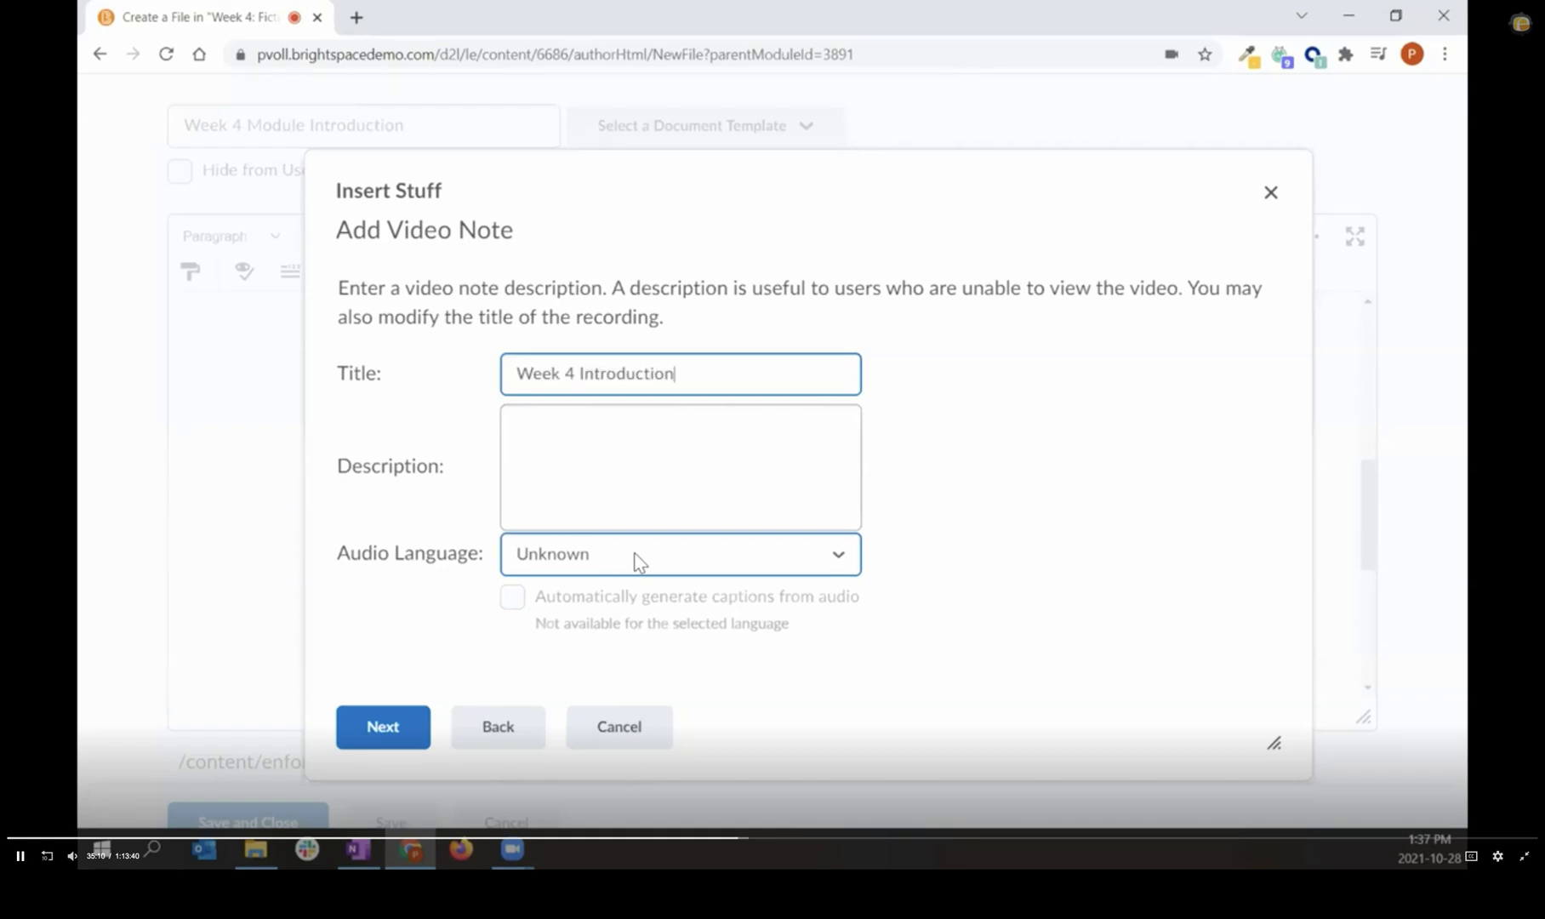
{"action": "left_click", "coordinate": [640, 561]}
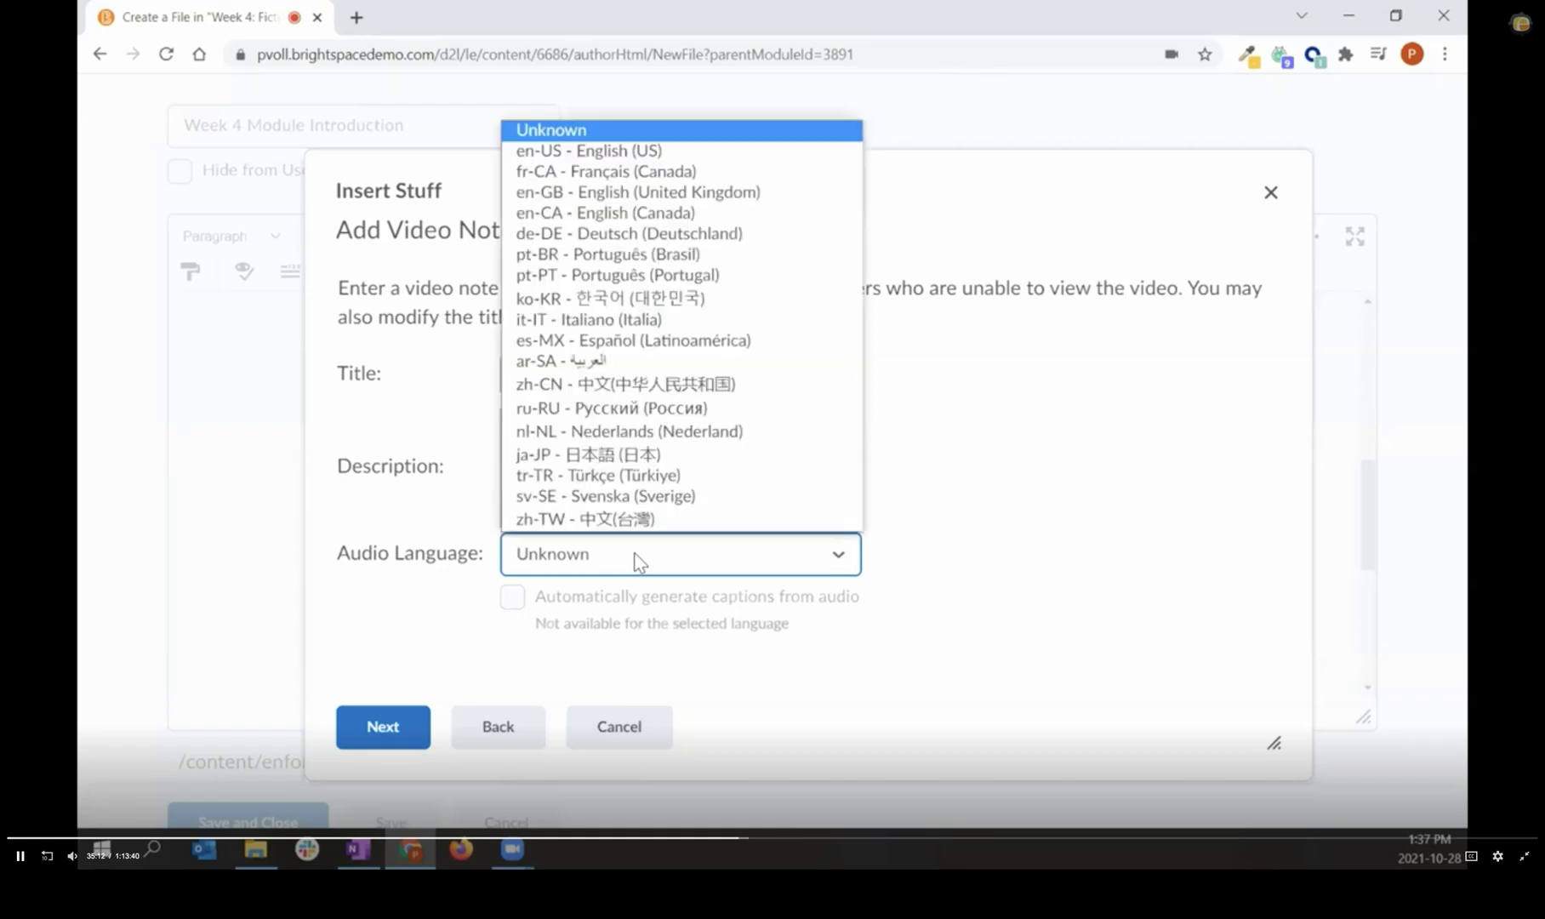
{"action": "left_click", "coordinate": [625, 152]}
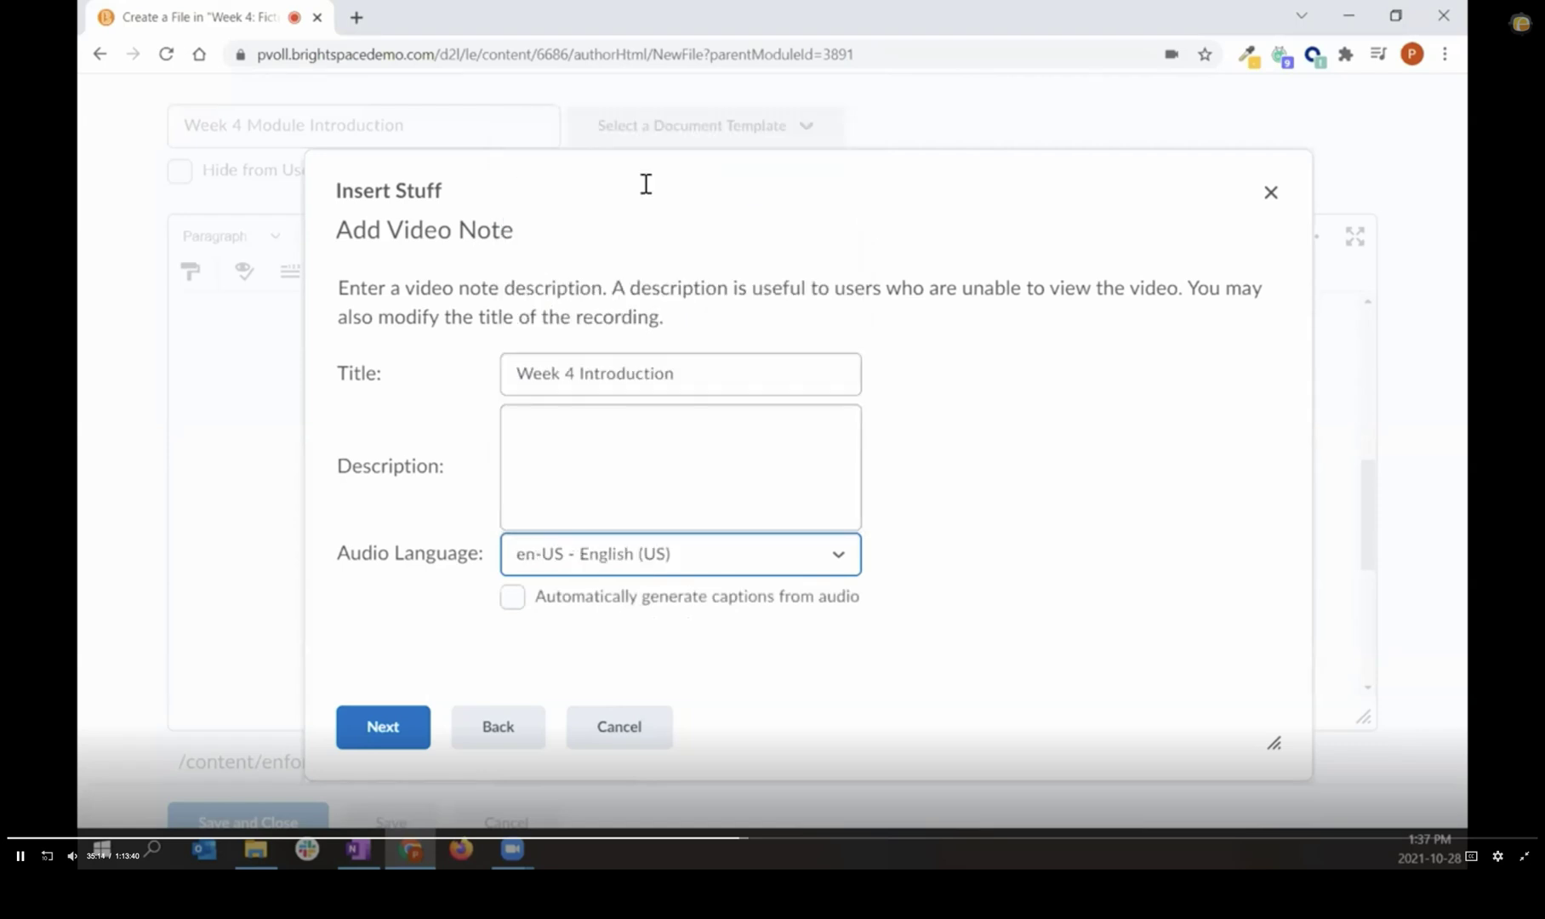
{"action": "left_click", "coordinate": [589, 607]}
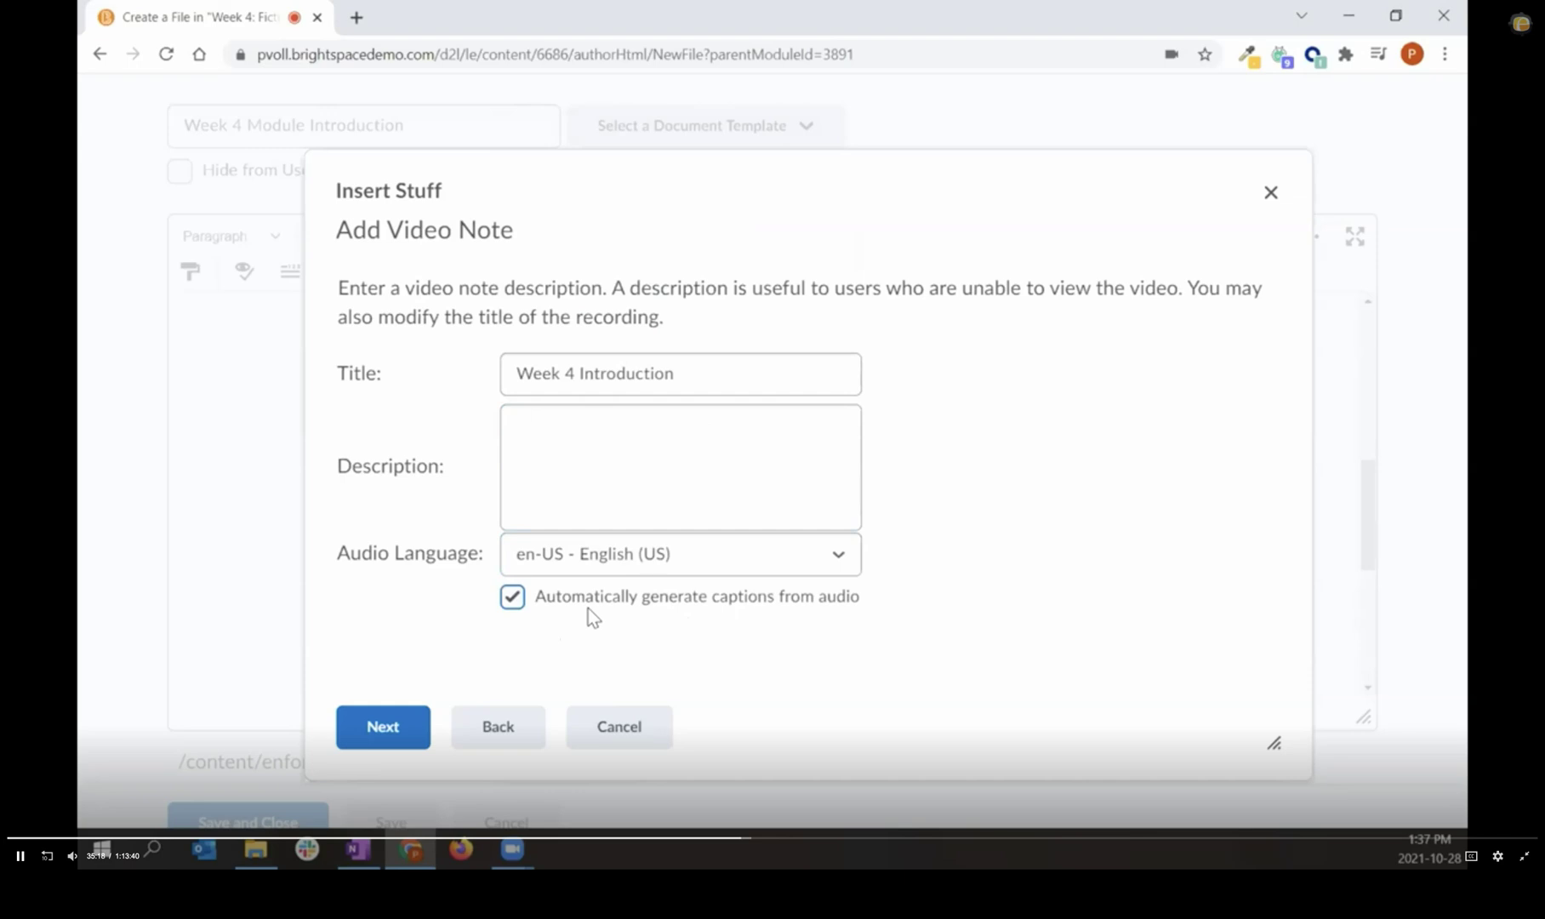
{"action": "left_click", "coordinate": [415, 723]}
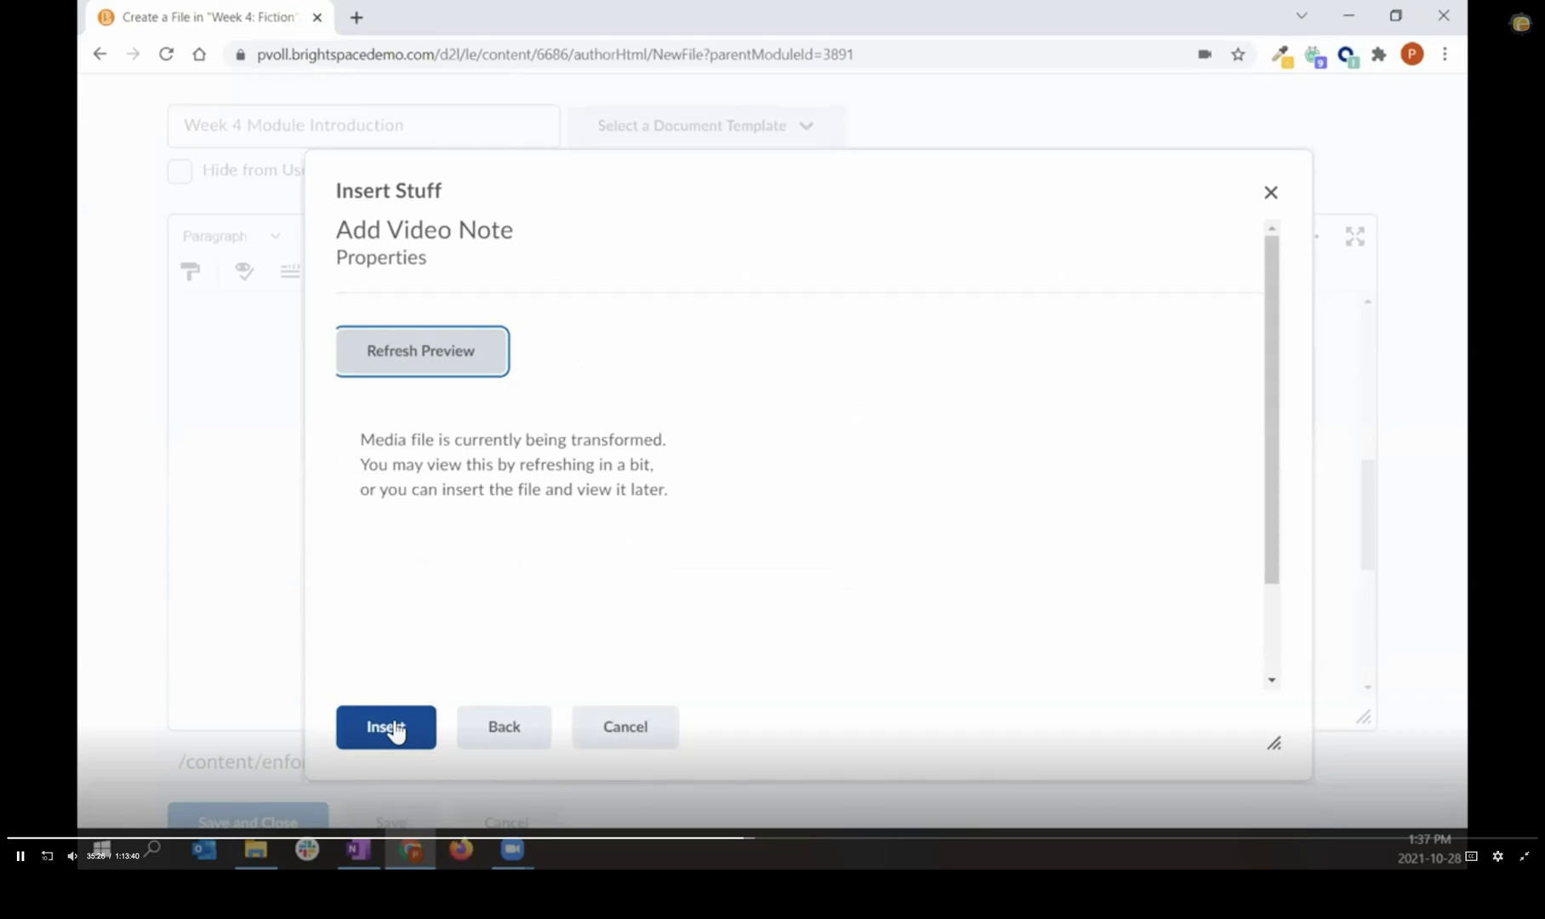
{"action": "left_click", "coordinate": [392, 727]}
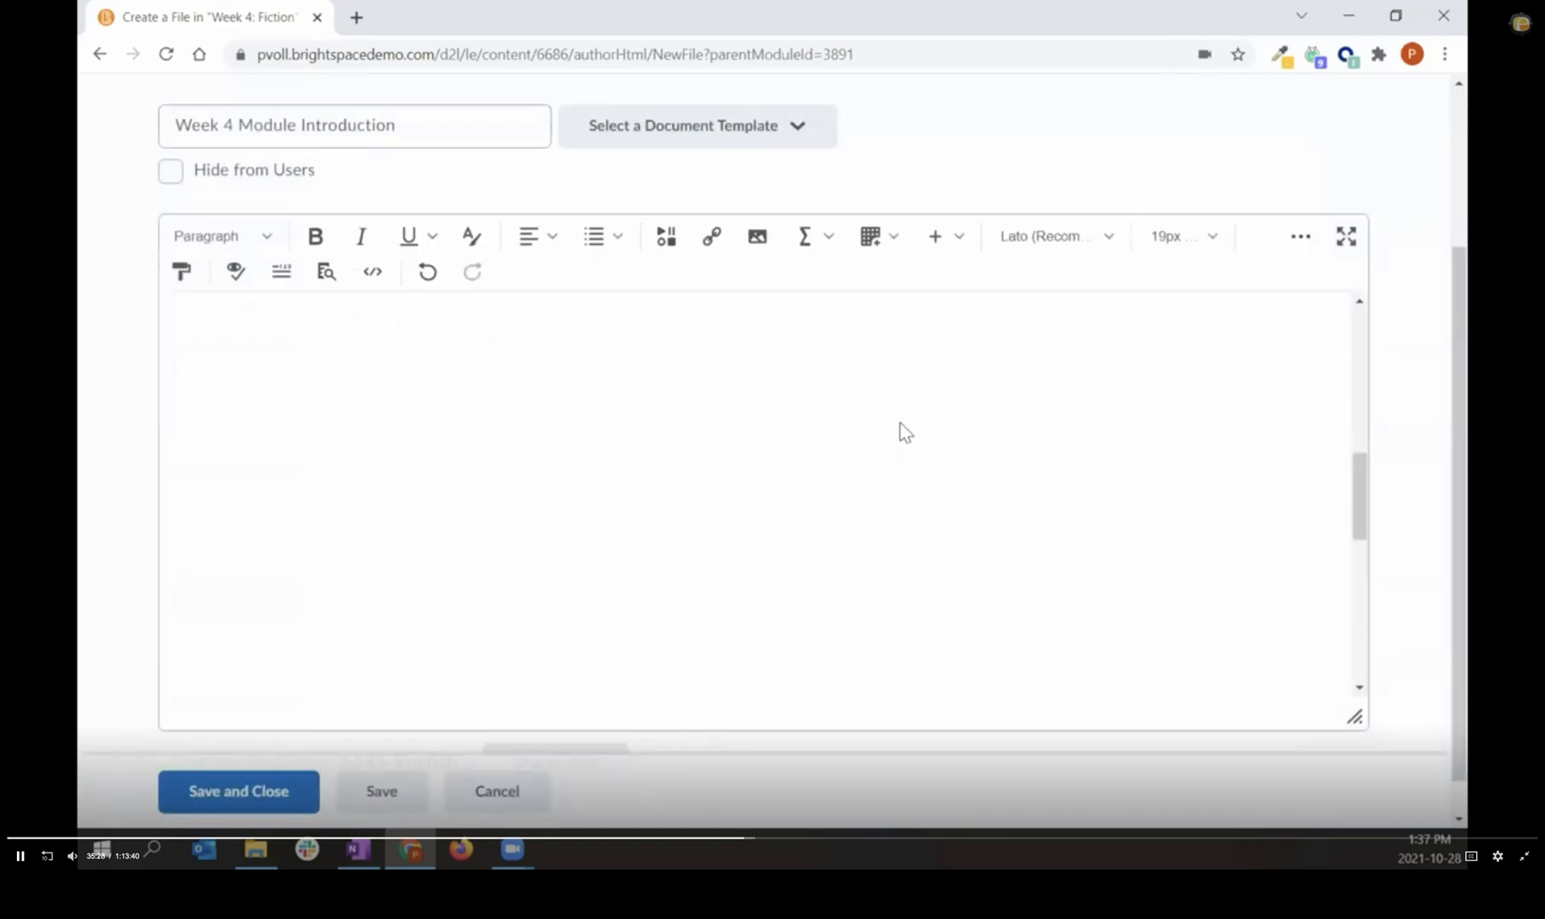
Step: Center the inserted video note below the welcome text, then save and close the Week 4 Module Introduction file
{"action": "left_click", "coordinate": [553, 250]}
{"action": "left_click", "coordinate": [590, 334]}
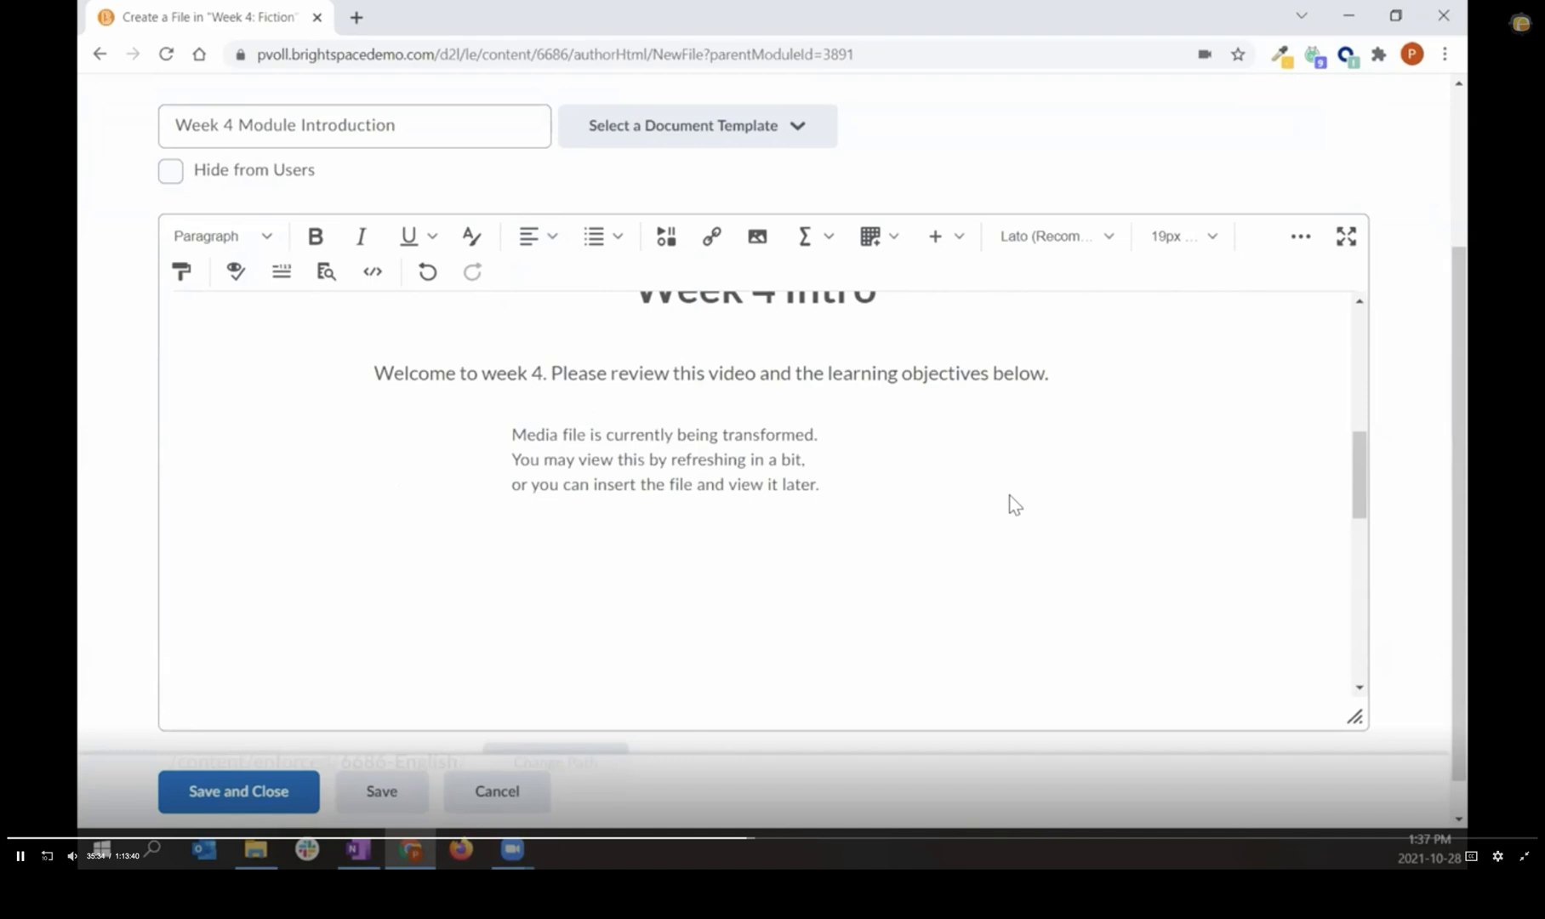
{"action": "scroll", "coordinate": [1064, 534], "scroll_direction": "down", "scroll_amount": 1}
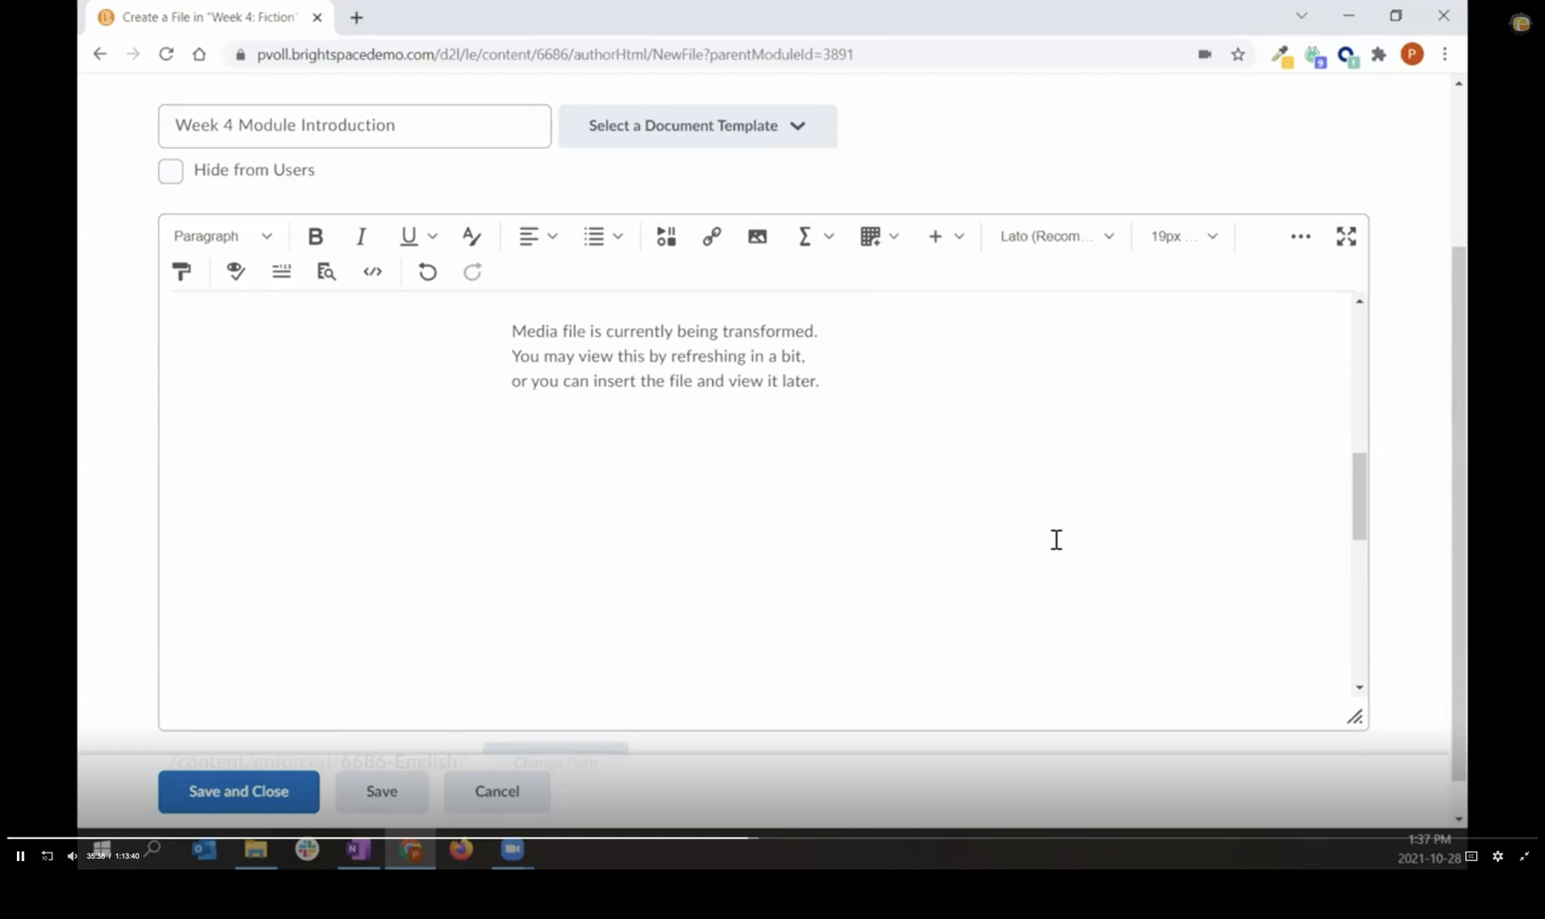
{"action": "scroll", "coordinate": [1036, 545], "scroll_direction": "down", "scroll_amount": 3}
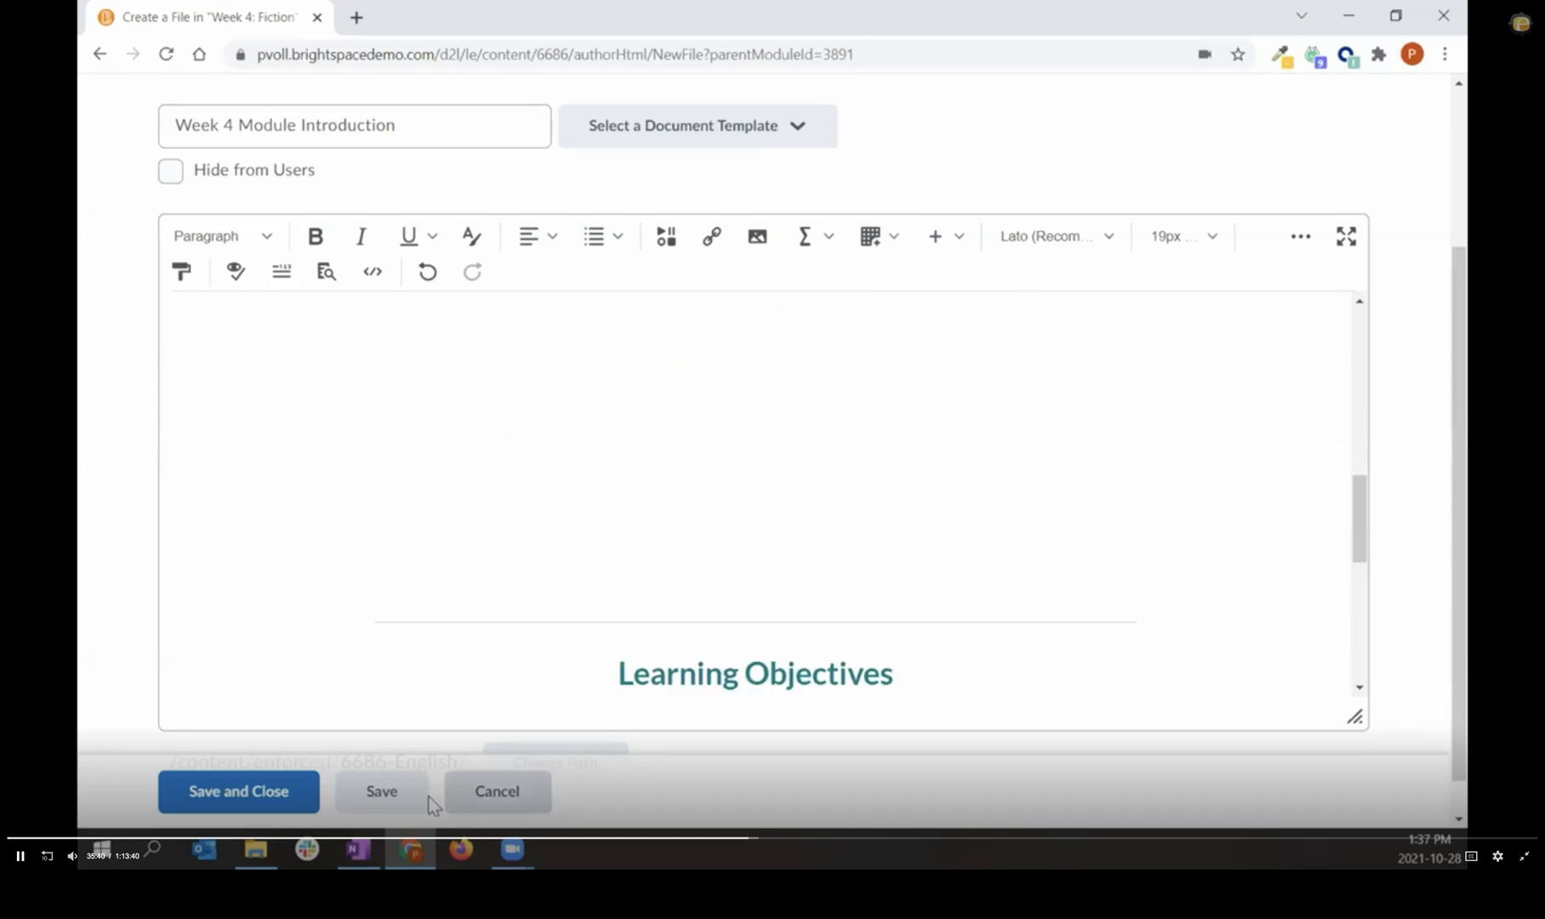
{"action": "left_click", "coordinate": [294, 801]}
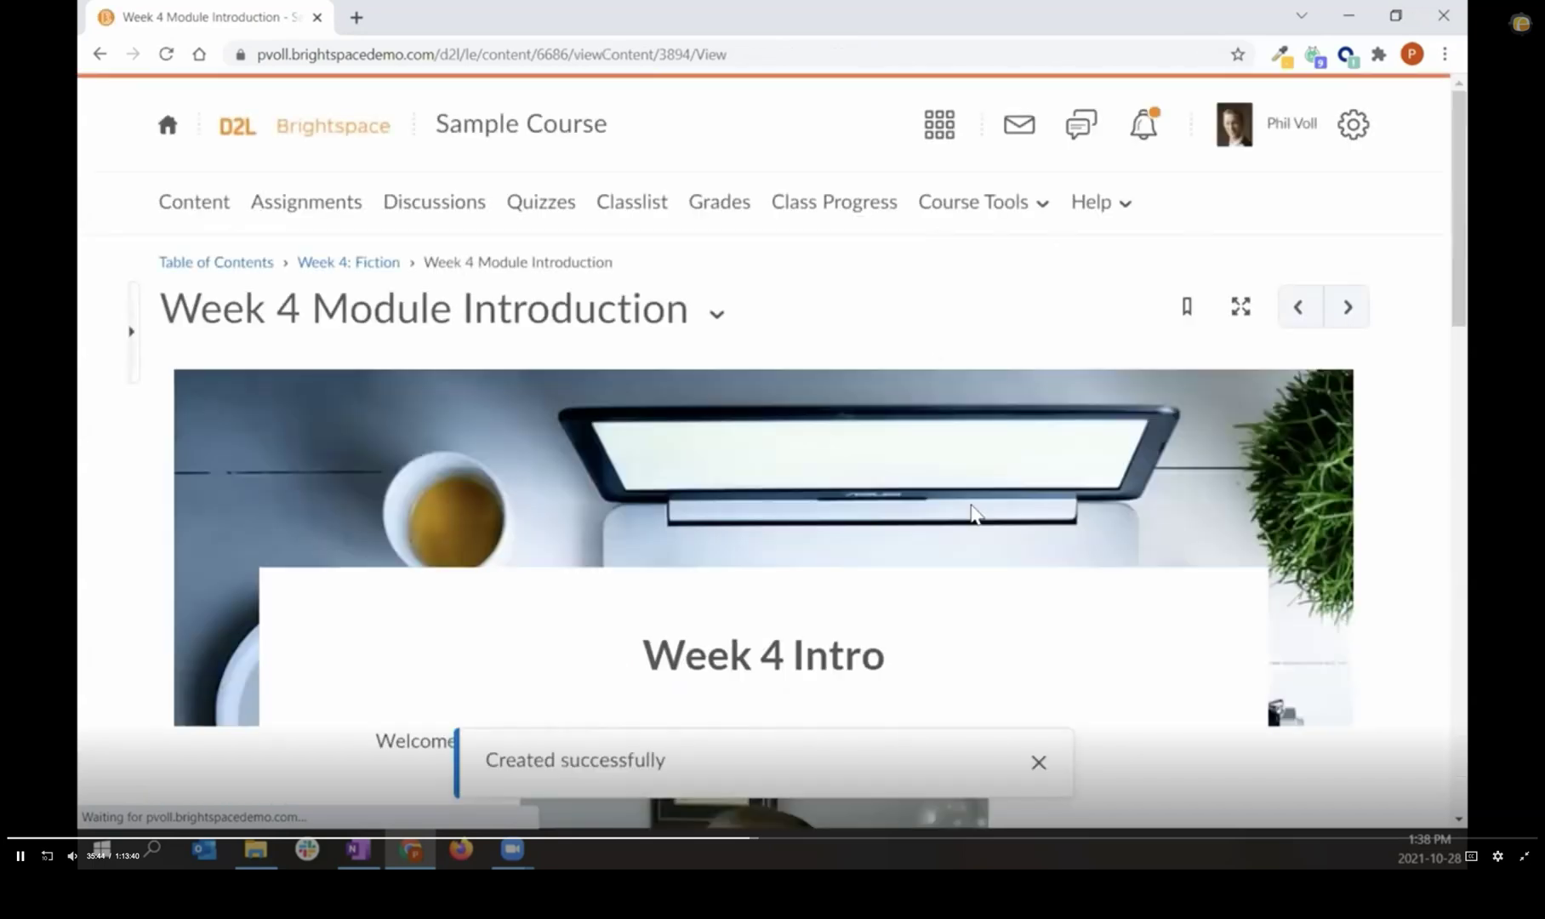
Step: Review the saved Week 4 Module Introduction page, checking its banner, heading, welcome text, embedded video and learning objectives
{"action": "scroll", "coordinate": [978, 517], "scroll_direction": "down", "scroll_amount": 3}
{"action": "scroll", "coordinate": [721, 311], "scroll_direction": "up", "scroll_amount": 1}
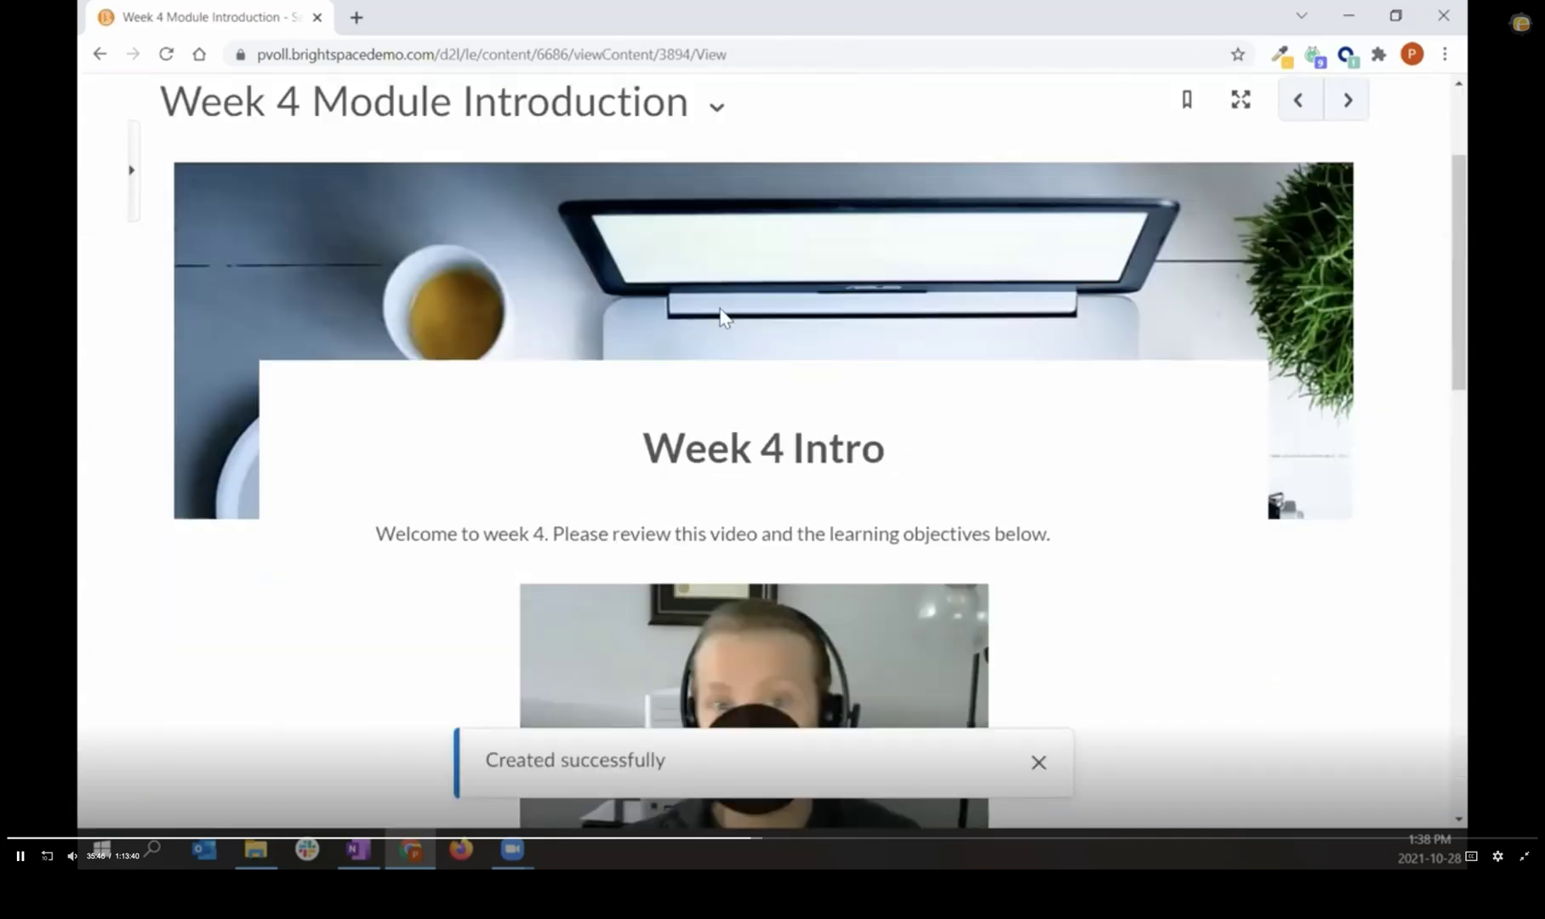
{"action": "scroll", "coordinate": [1097, 559], "scroll_direction": "down", "scroll_amount": 1}
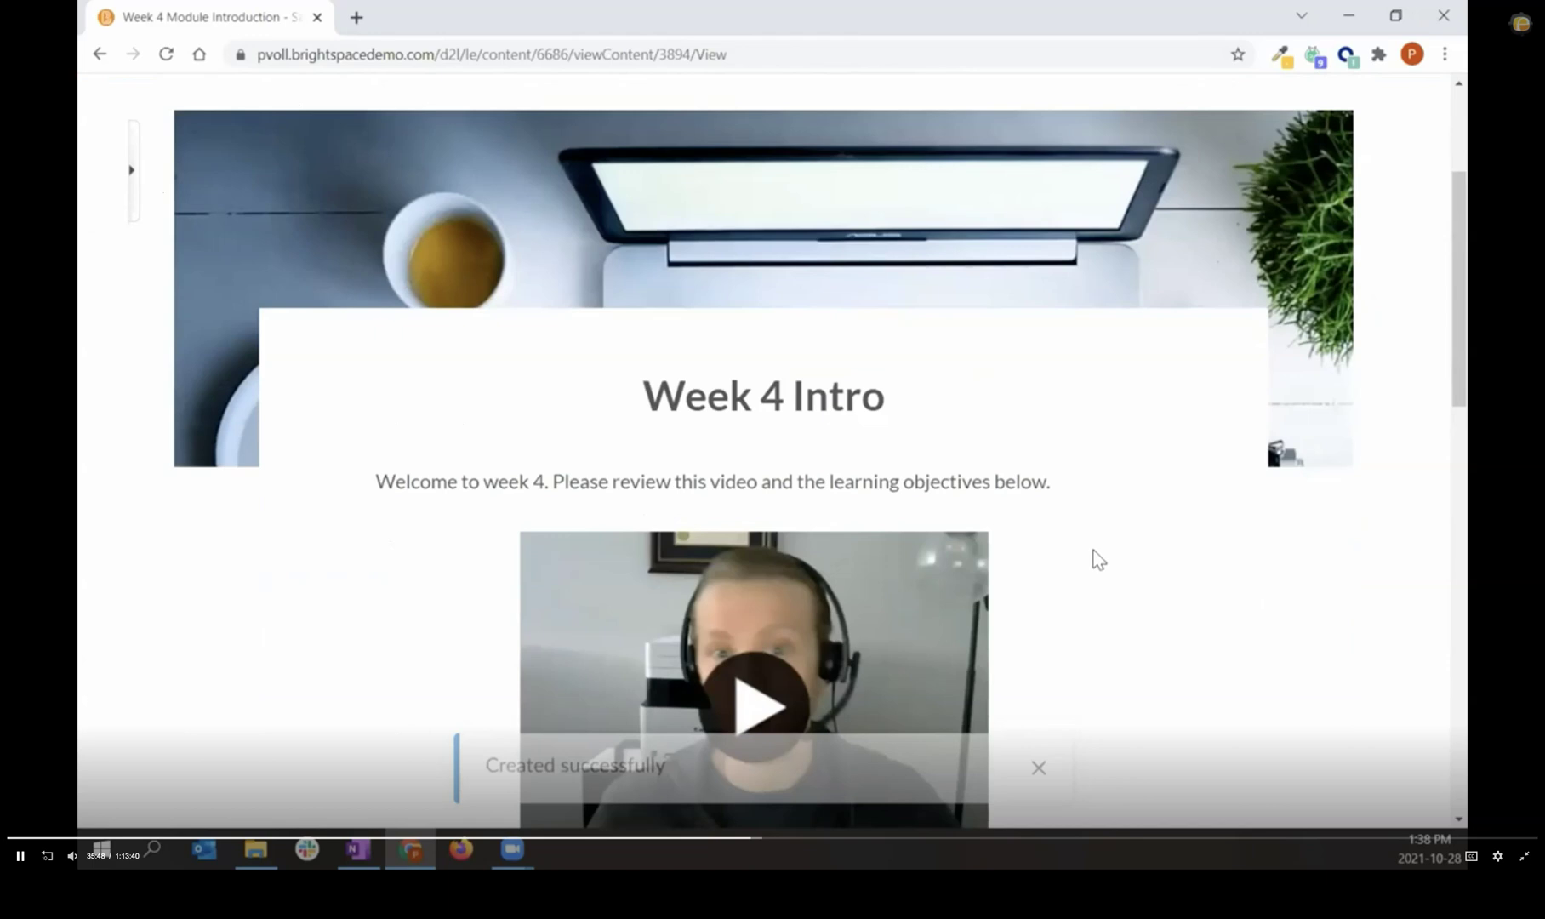
{"action": "scroll", "coordinate": [1097, 559], "scroll_direction": "down", "scroll_amount": 9}
{"action": "scroll", "coordinate": [1074, 600], "scroll_direction": "up", "scroll_amount": 7}
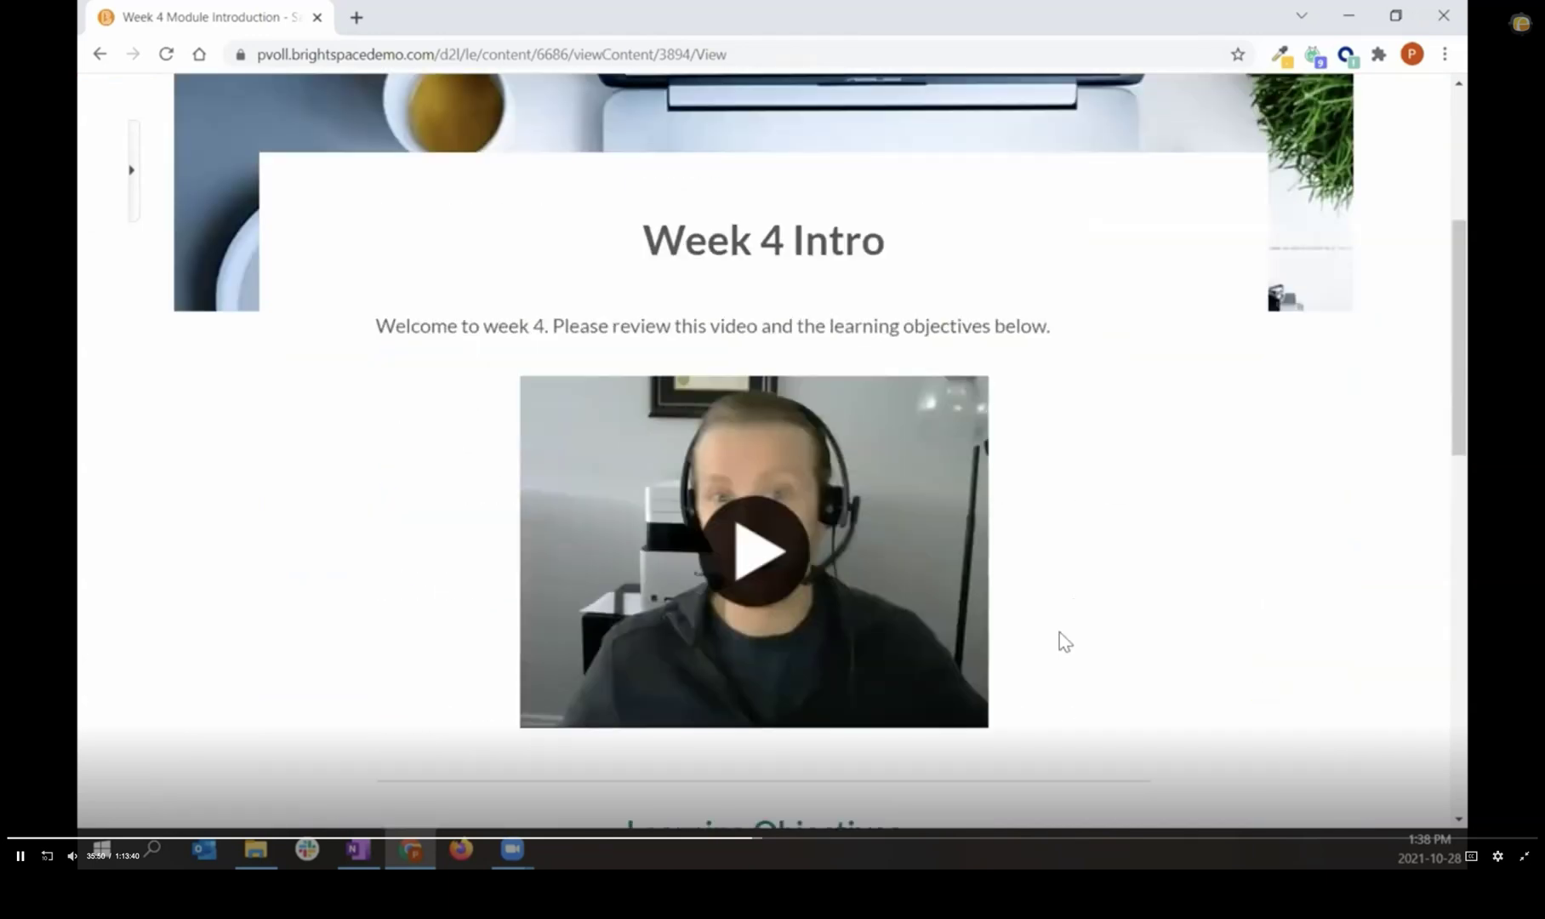
{"action": "scroll", "coordinate": [1059, 634], "scroll_direction": "up", "scroll_amount": 4}
Step: Open the Week 4 Module Introduction page for HTML editing at its welcome text
{"action": "left_click", "coordinate": [717, 213]}
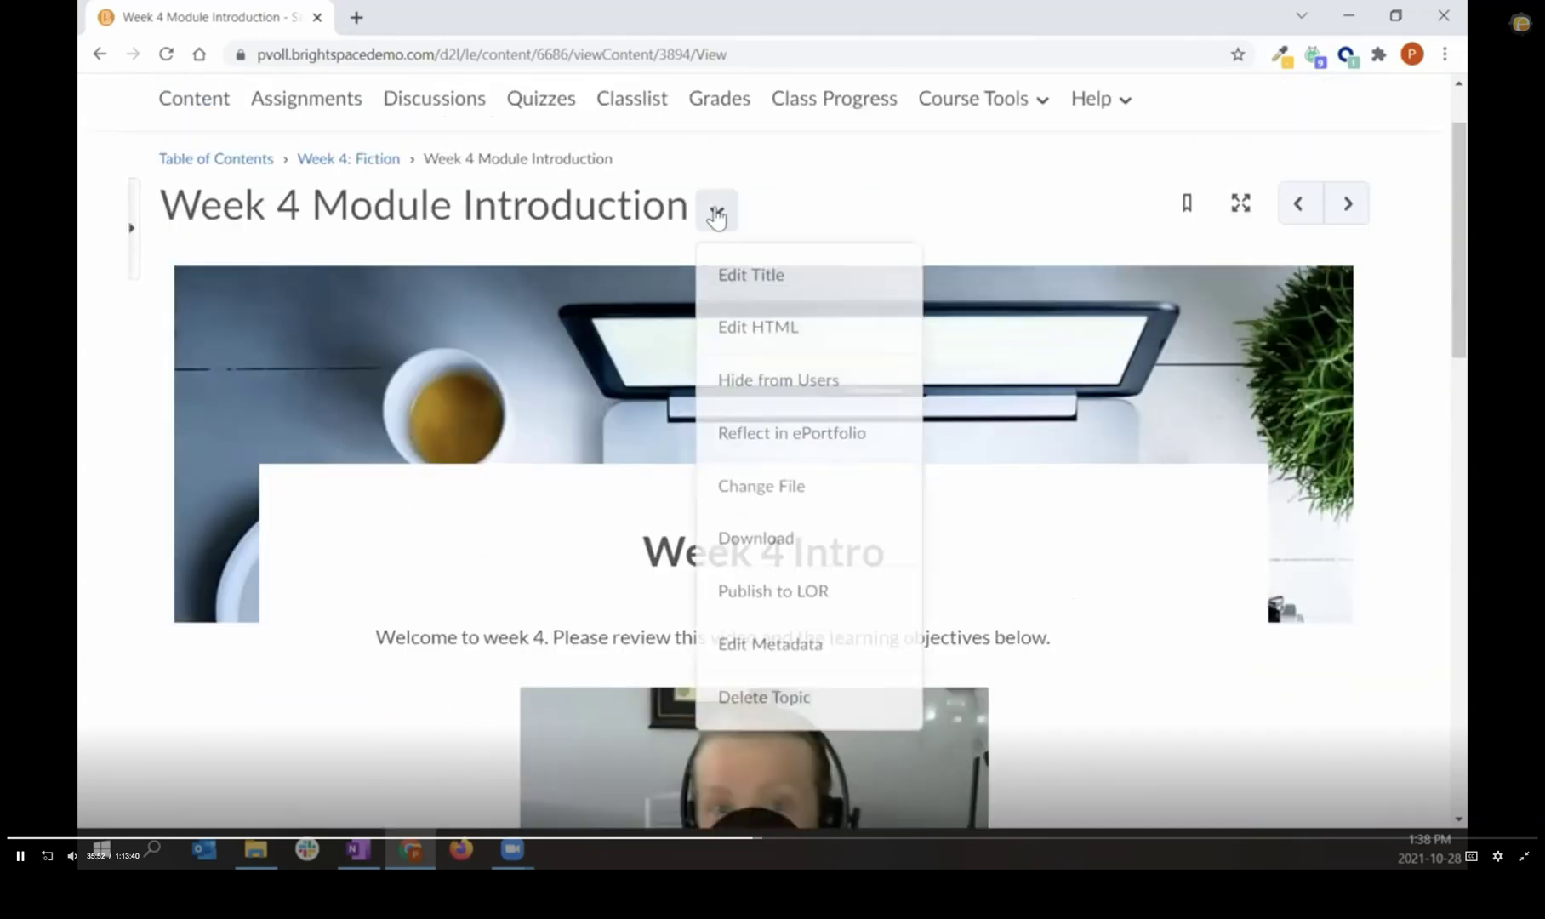
{"action": "left_click", "coordinate": [843, 342]}
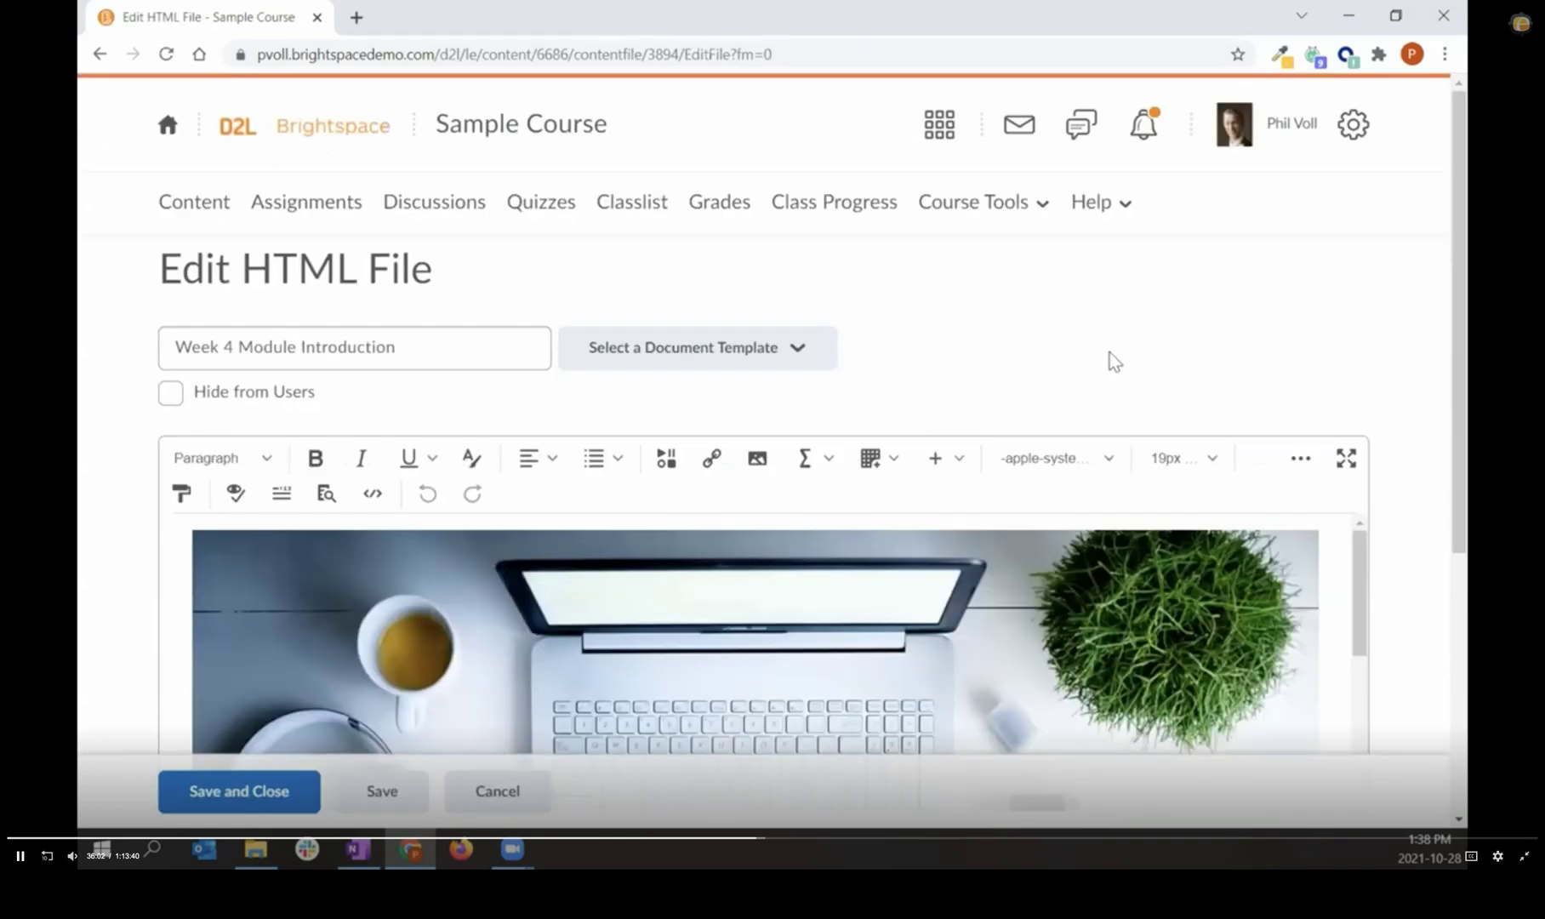
{"action": "scroll", "coordinate": [1353, 298], "scroll_direction": "down", "scroll_amount": 4}
{"action": "scroll", "coordinate": [1341, 318], "scroll_direction": "down", "scroll_amount": 4}
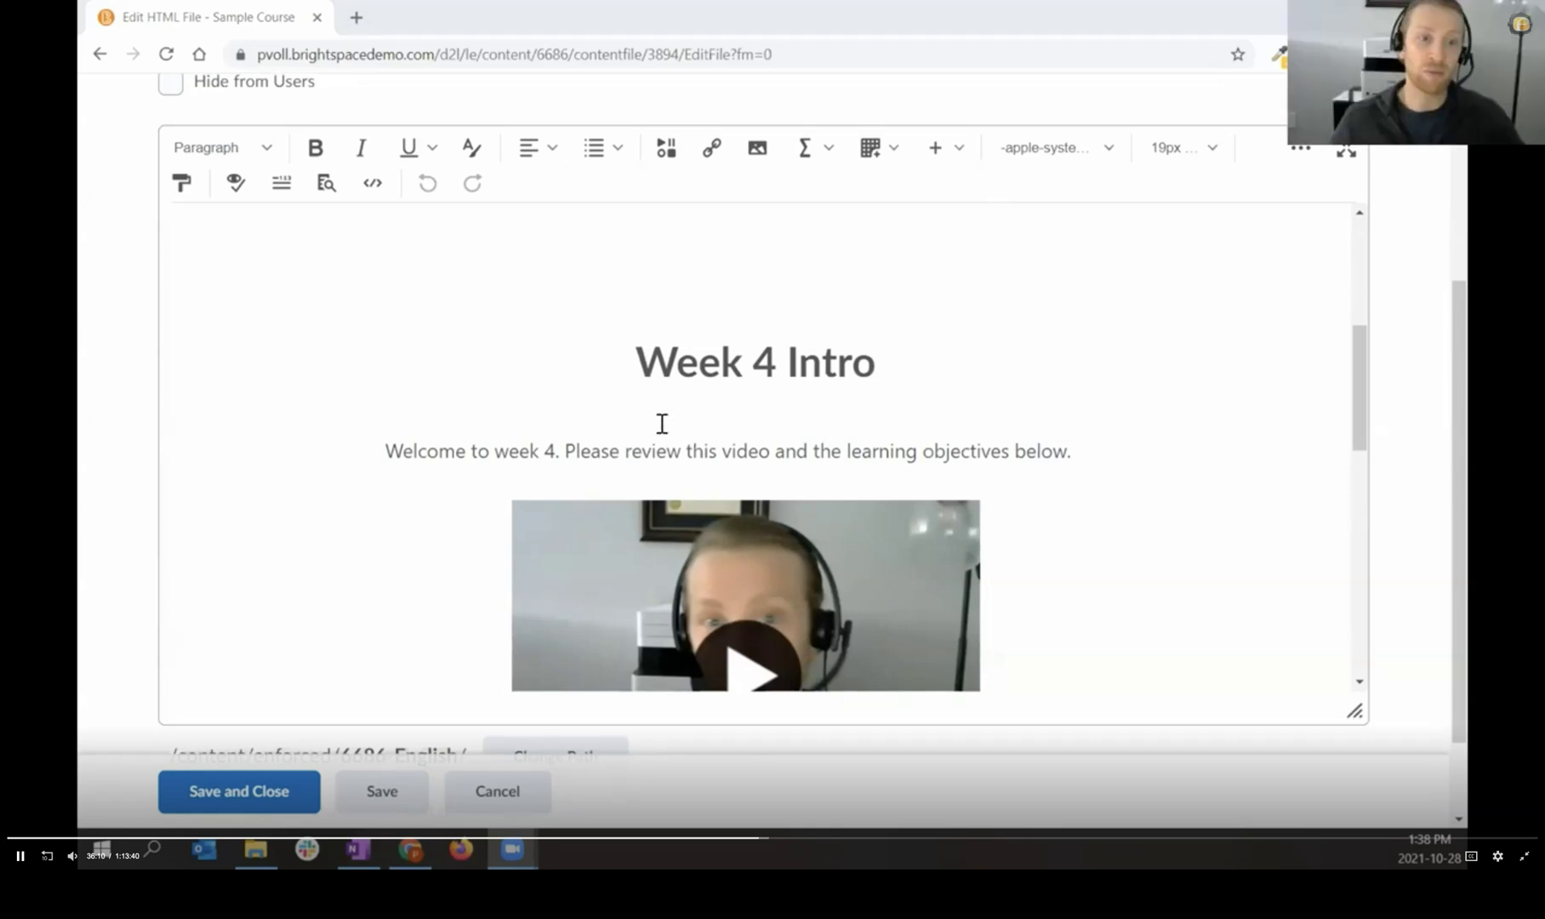
Step: Colour the phrase "Welcome to week 4" blue #007fb5 after previewing the contrast of light grey #dfe1e1
{"action": "left_click_drag", "start_coordinate": [384, 449], "coordinate": [551, 450]}
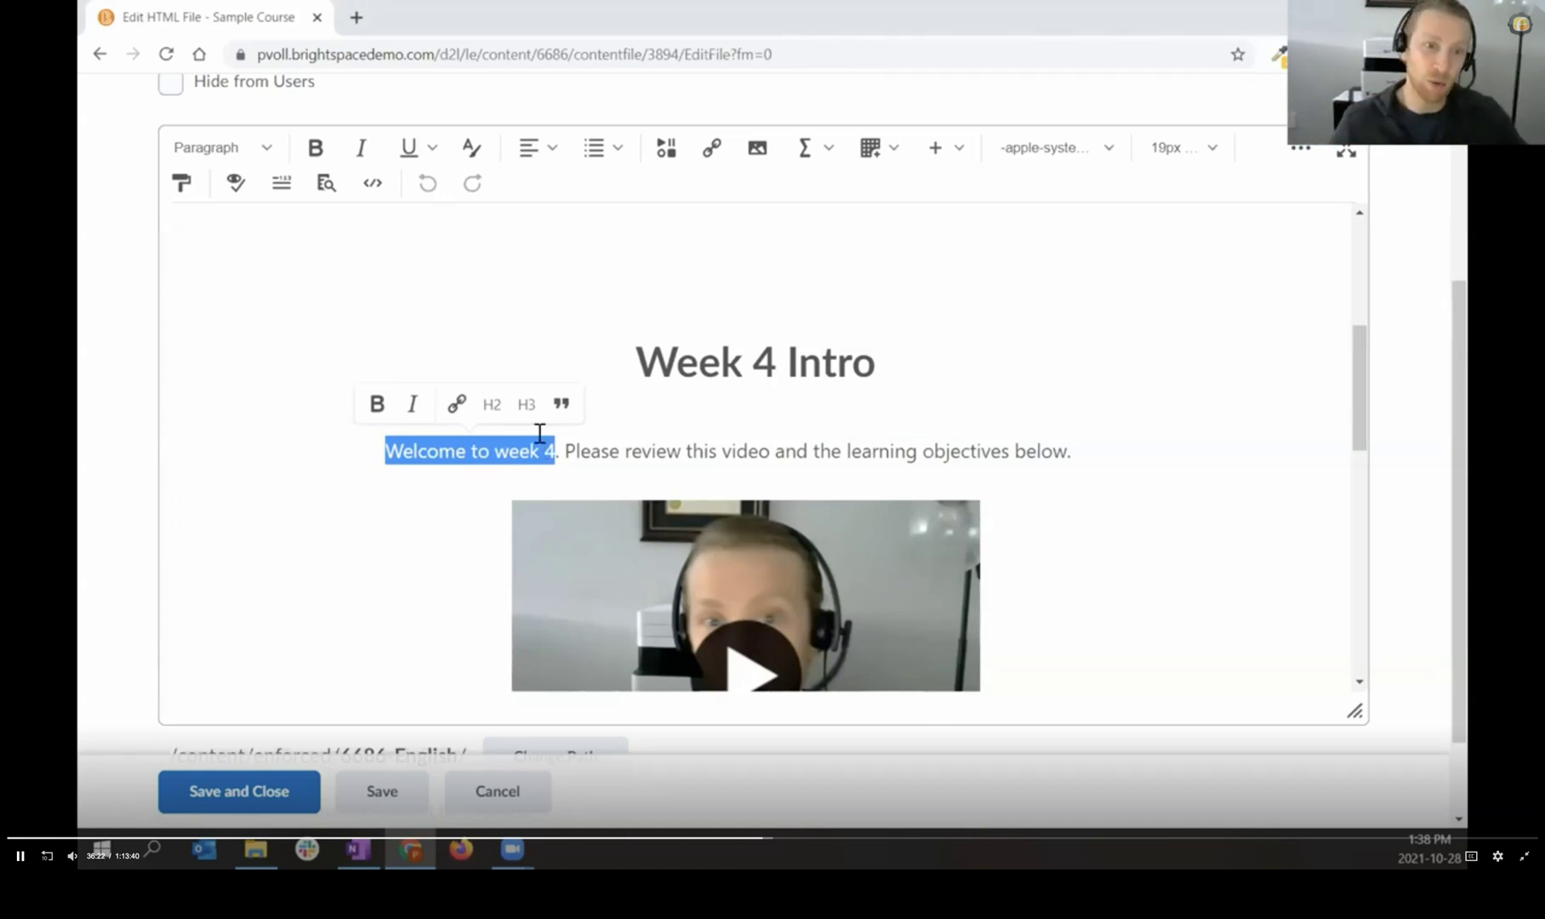
{"action": "left_click", "coordinate": [472, 155]}
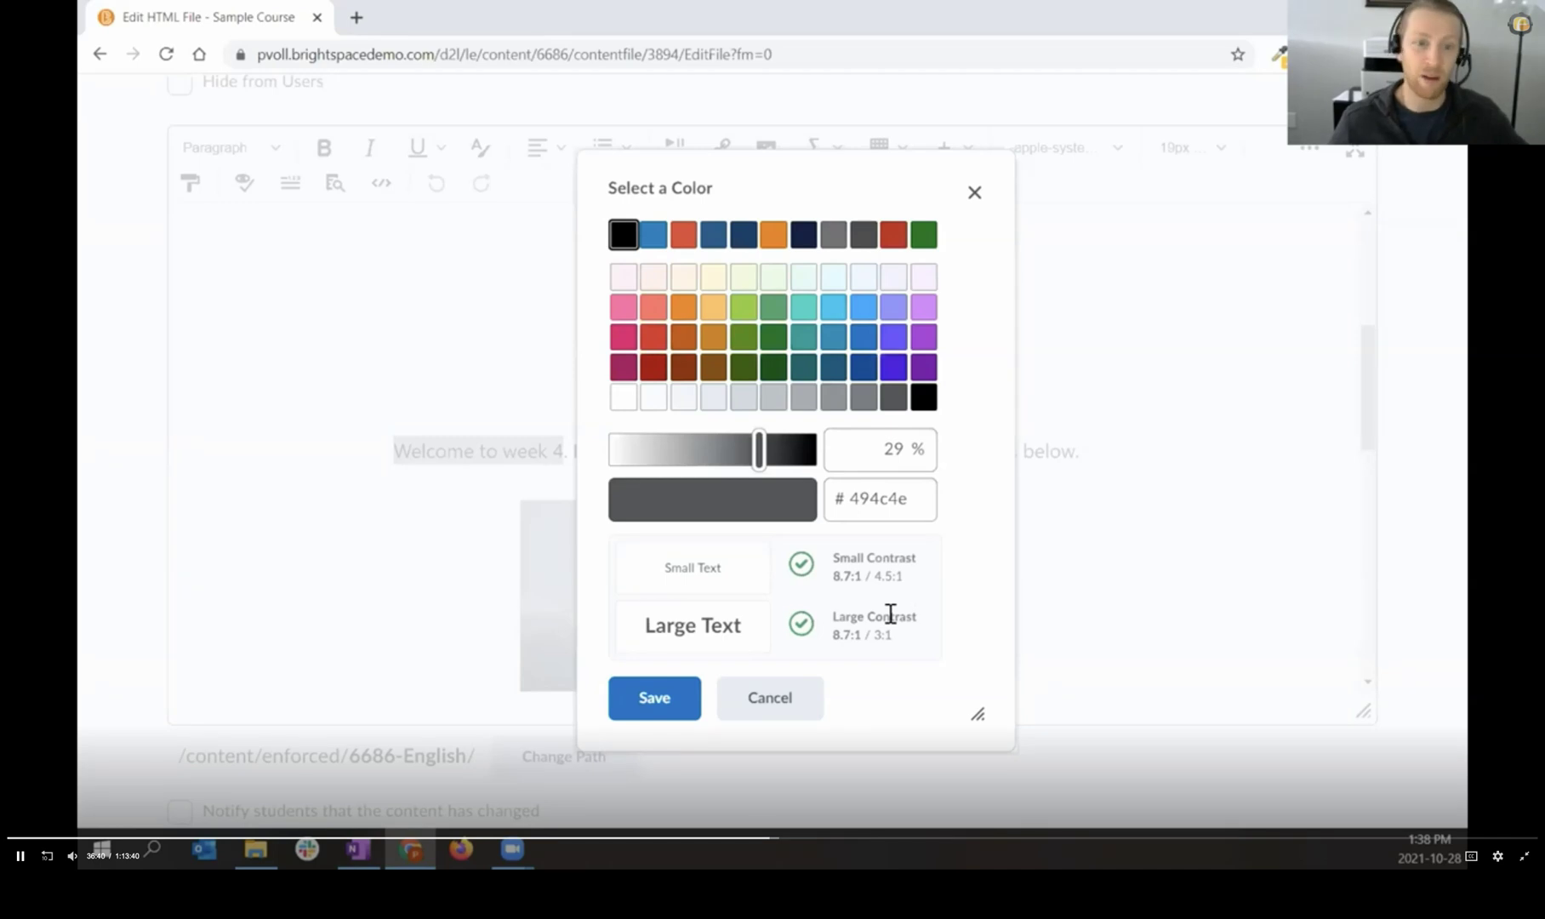
{"action": "left_click", "coordinate": [833, 485]}
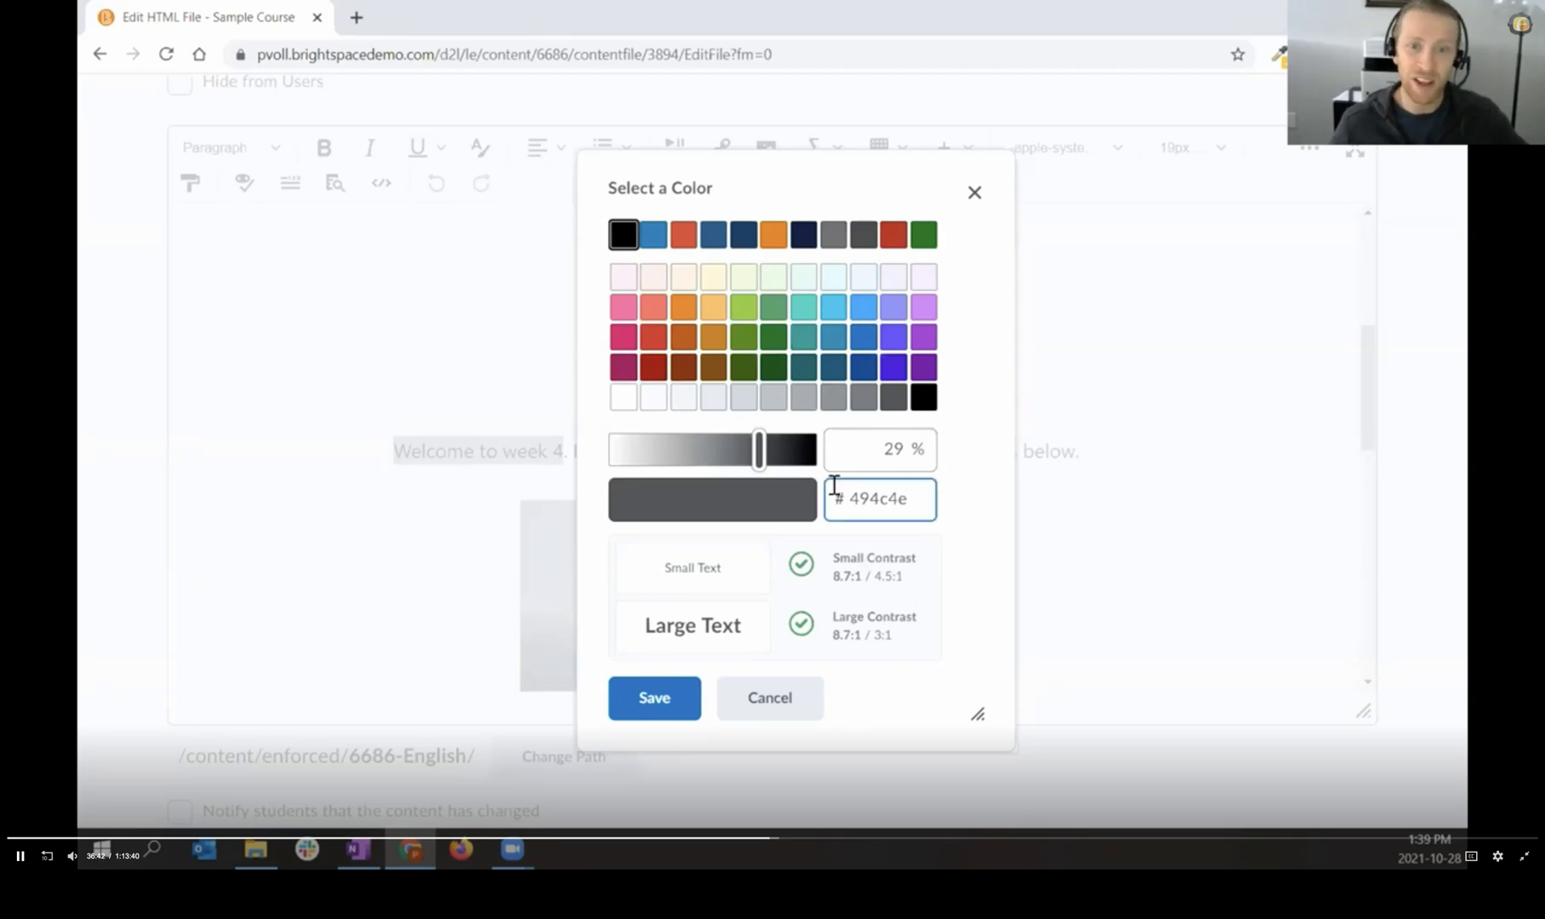
{"action": "left_click", "coordinate": [756, 441]}
{"action": "left_click_drag", "start_coordinate": [755, 441], "coordinate": [636, 449]}
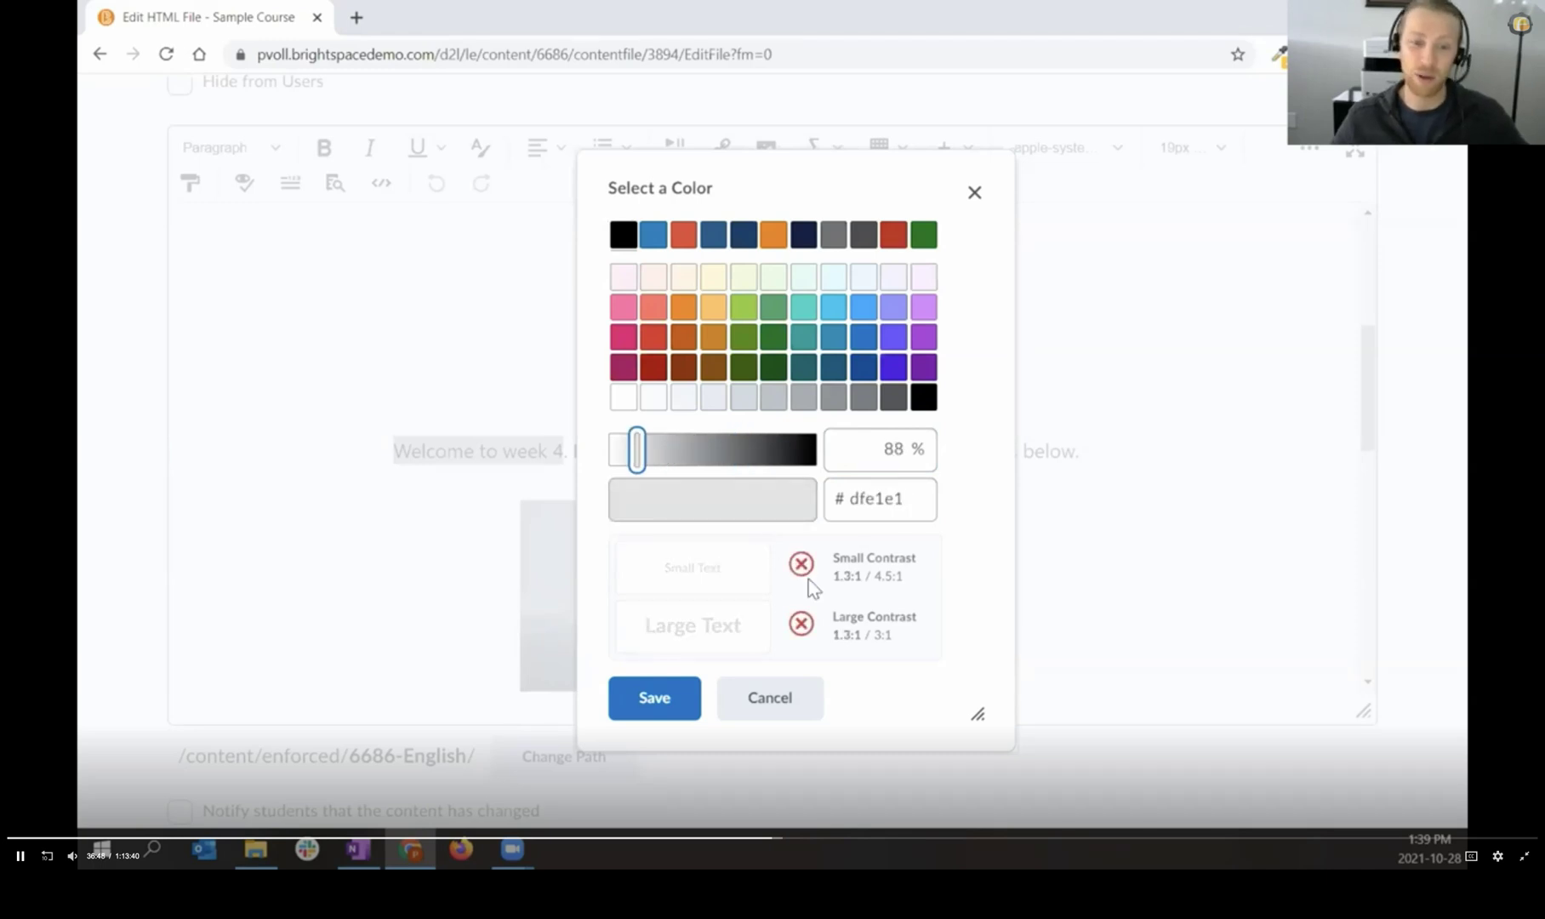
{"action": "mouse_move", "coordinate": [802, 565]}
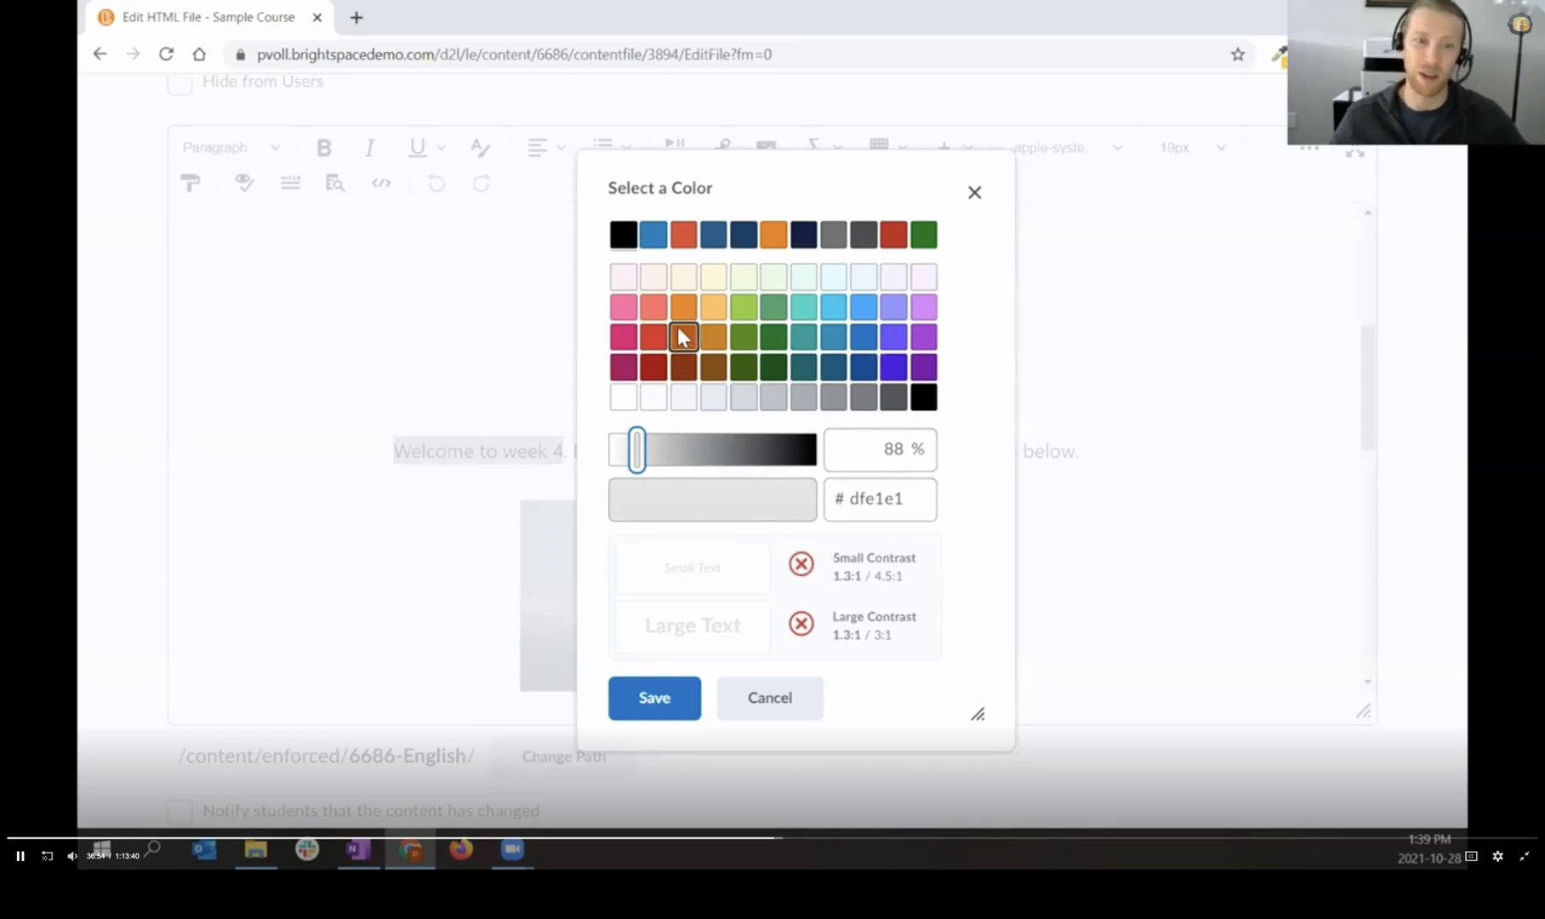
{"action": "left_click", "coordinate": [651, 238]}
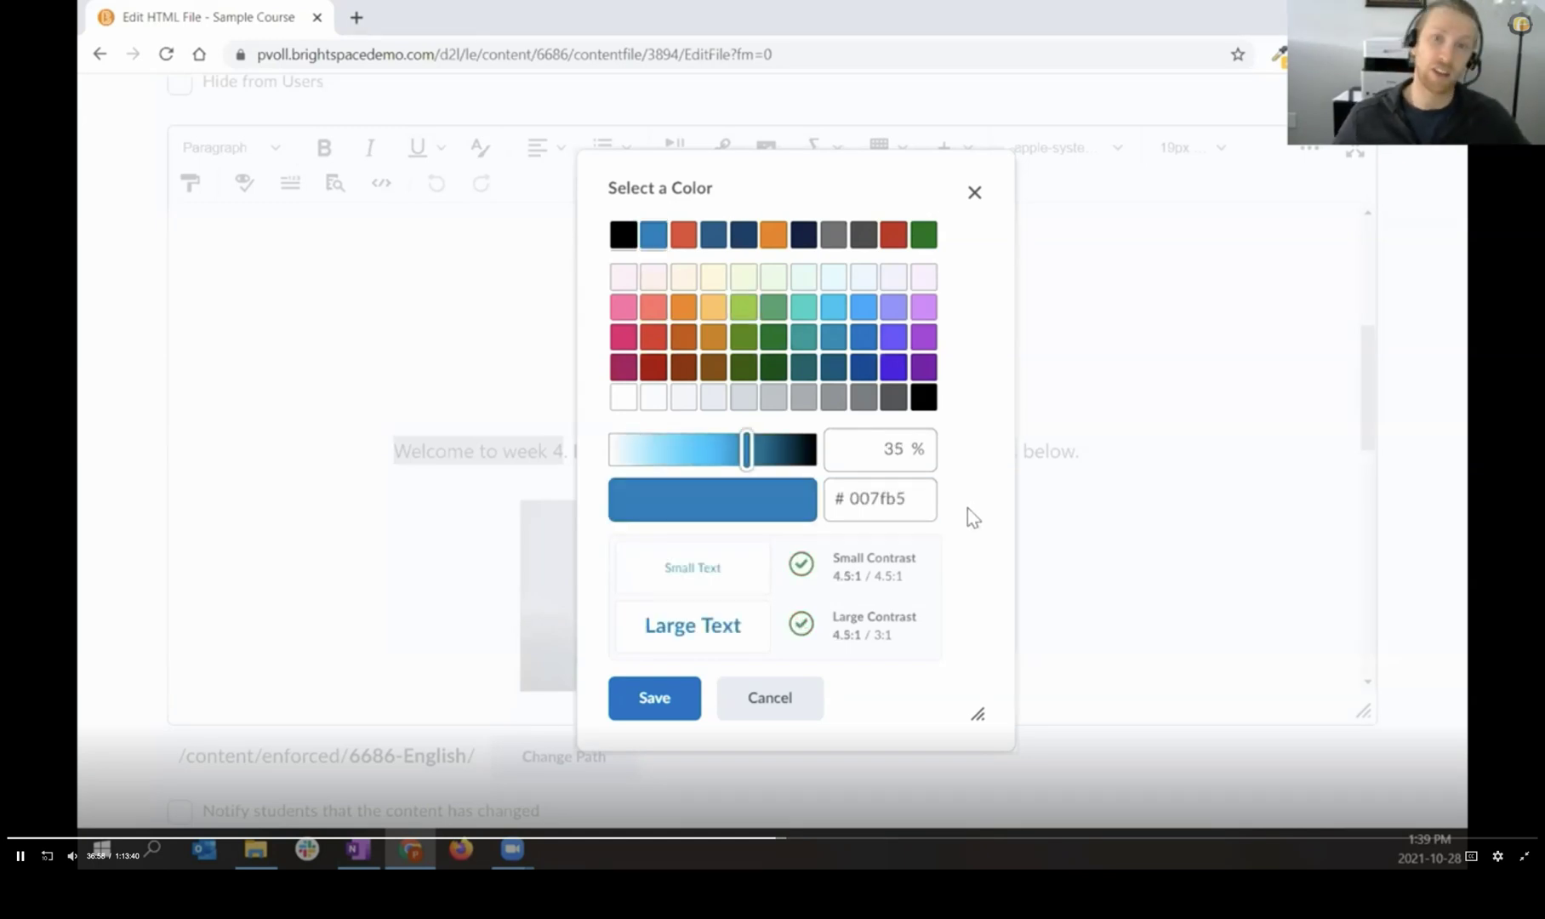
{"action": "left_click", "coordinate": [665, 694]}
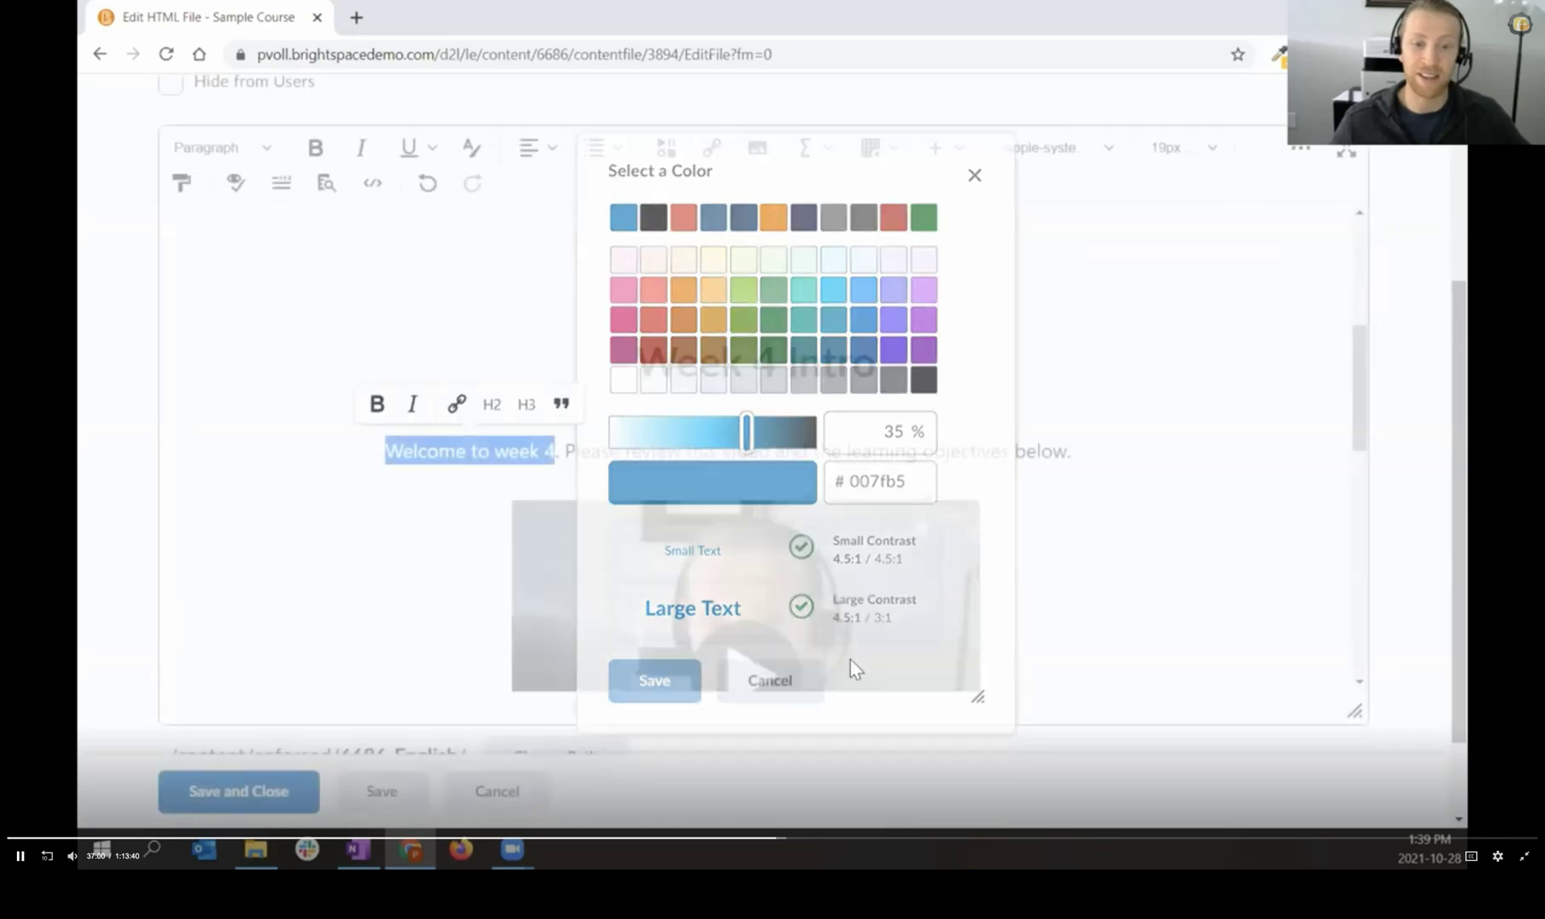
{"action": "left_click", "coordinate": [1025, 451]}
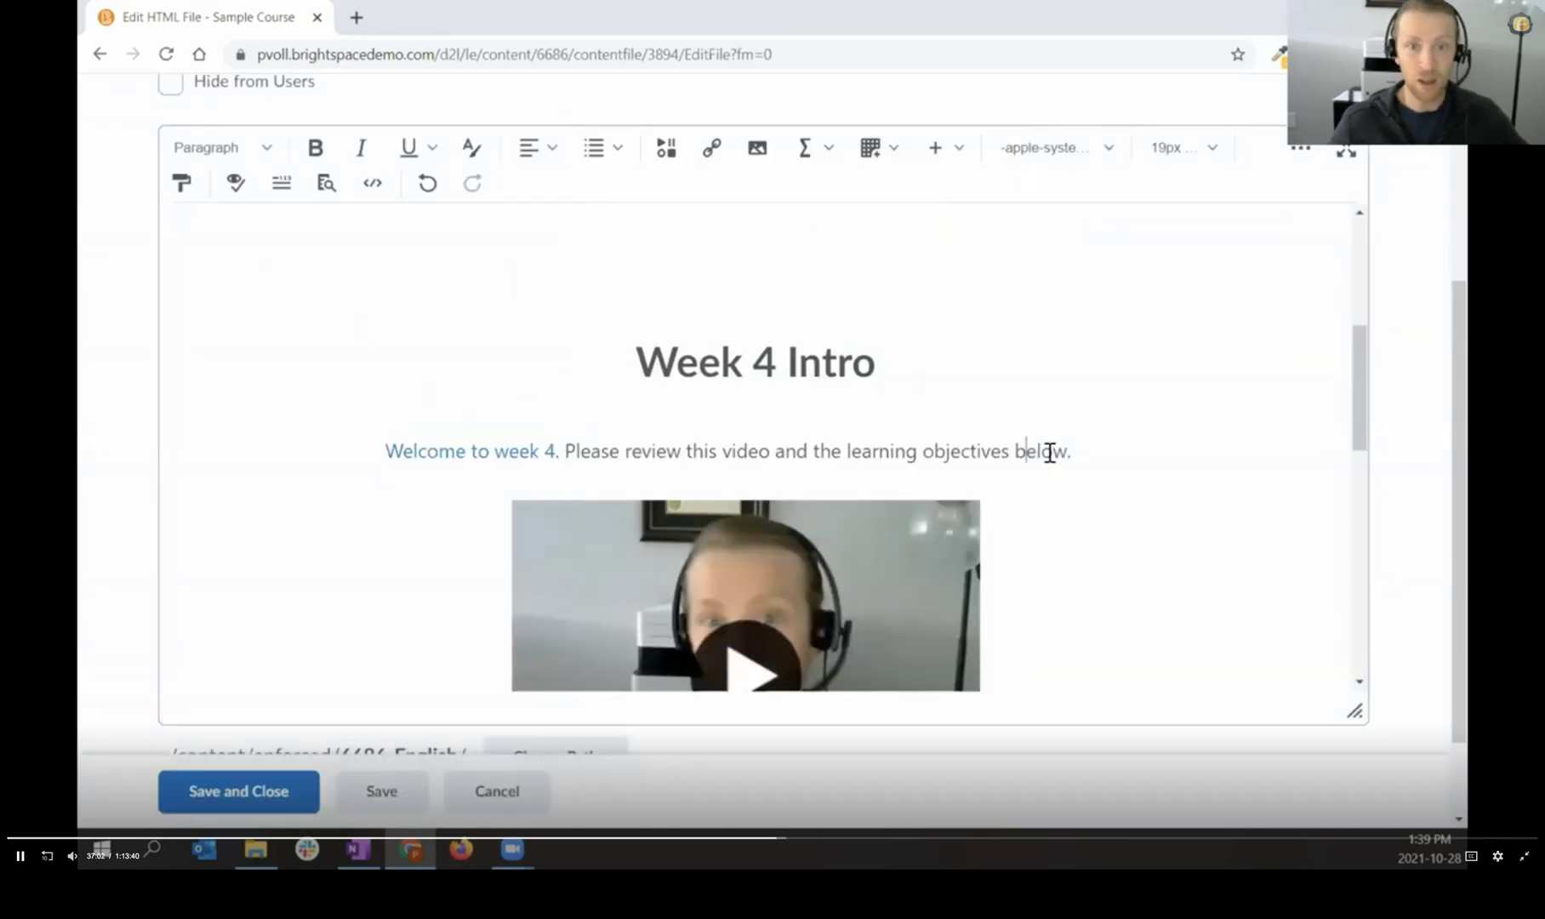
Step: Run the accessibility check and repair the banner image by marking it as decorative, after trying the alternative text "This is alt text"
{"action": "left_click", "coordinate": [234, 190]}
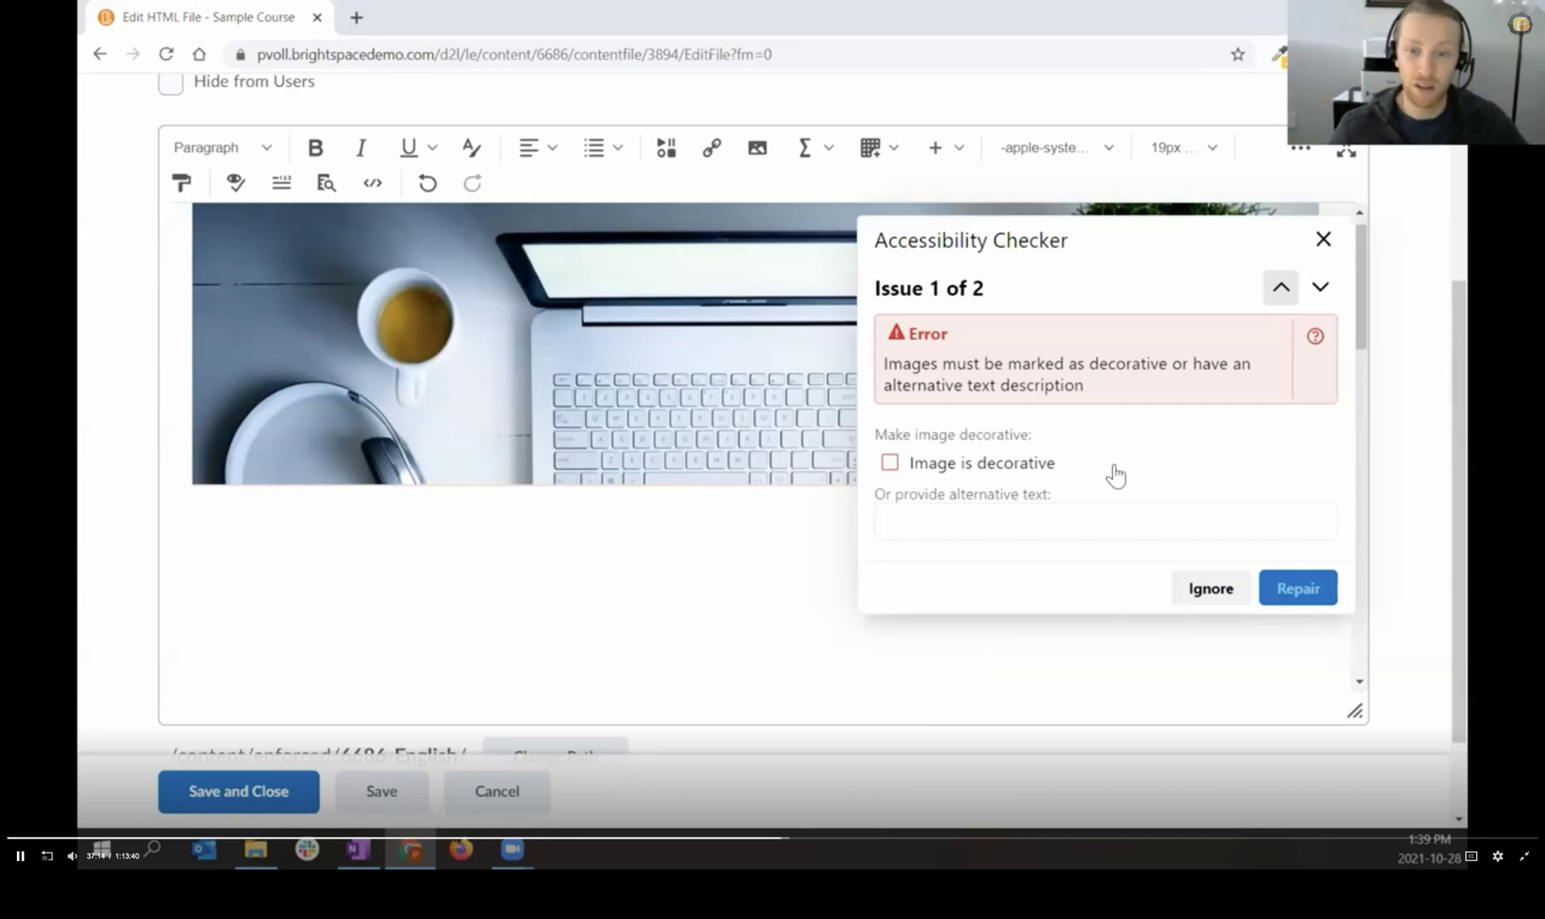
{"action": "left_click", "coordinate": [1041, 465]}
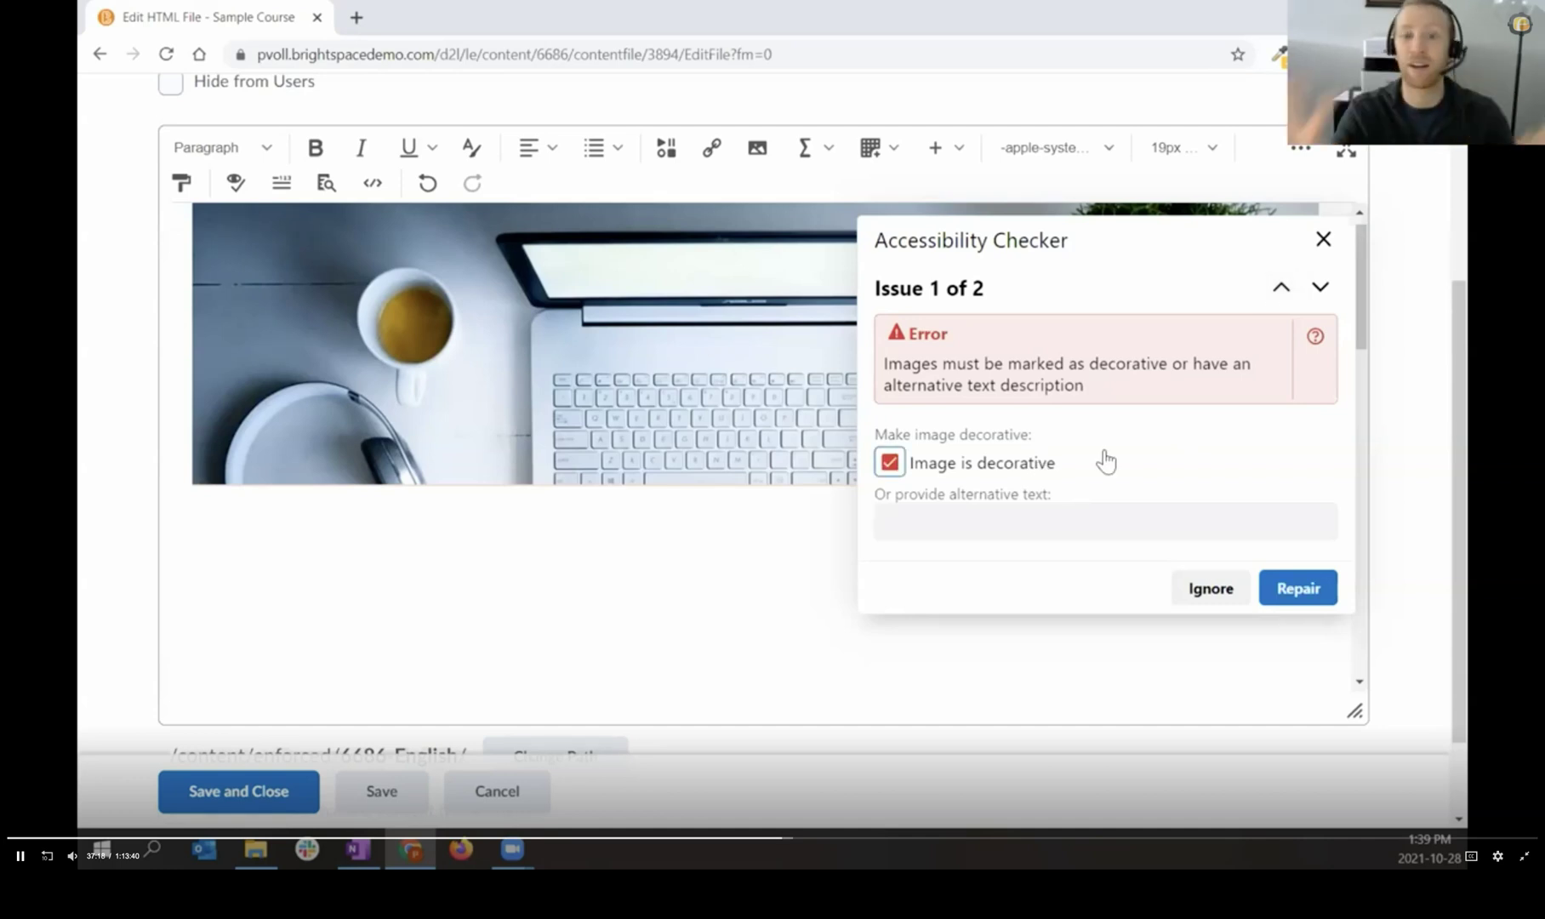
{"action": "left_click", "coordinate": [1041, 470]}
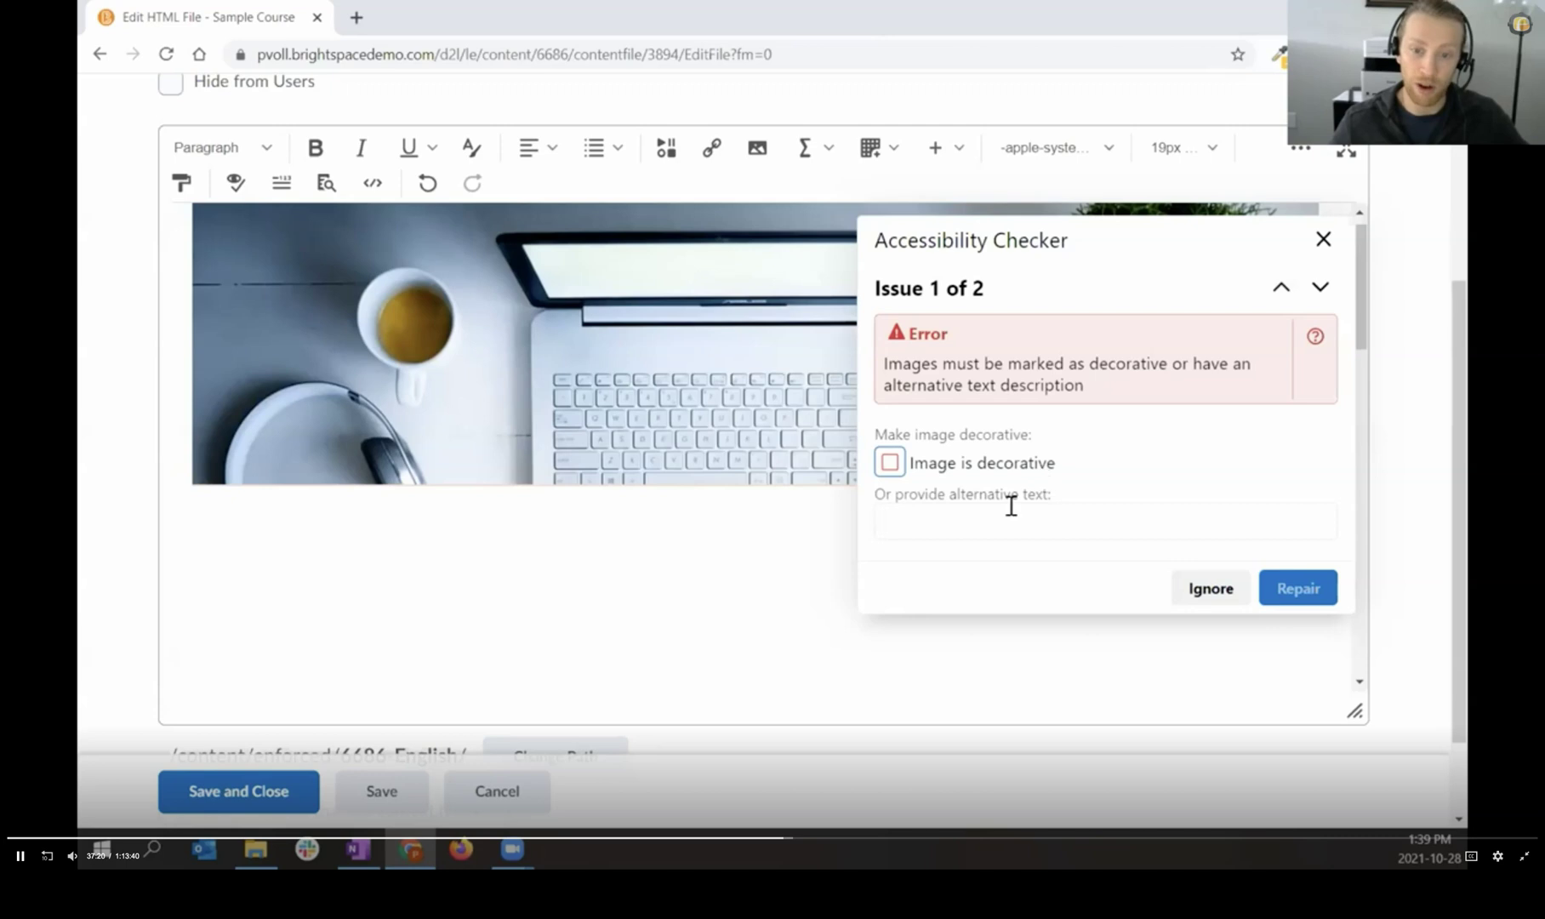
{"action": "left_click", "coordinate": [1020, 508]}
{"action": "type", "text": "This is alt text"}
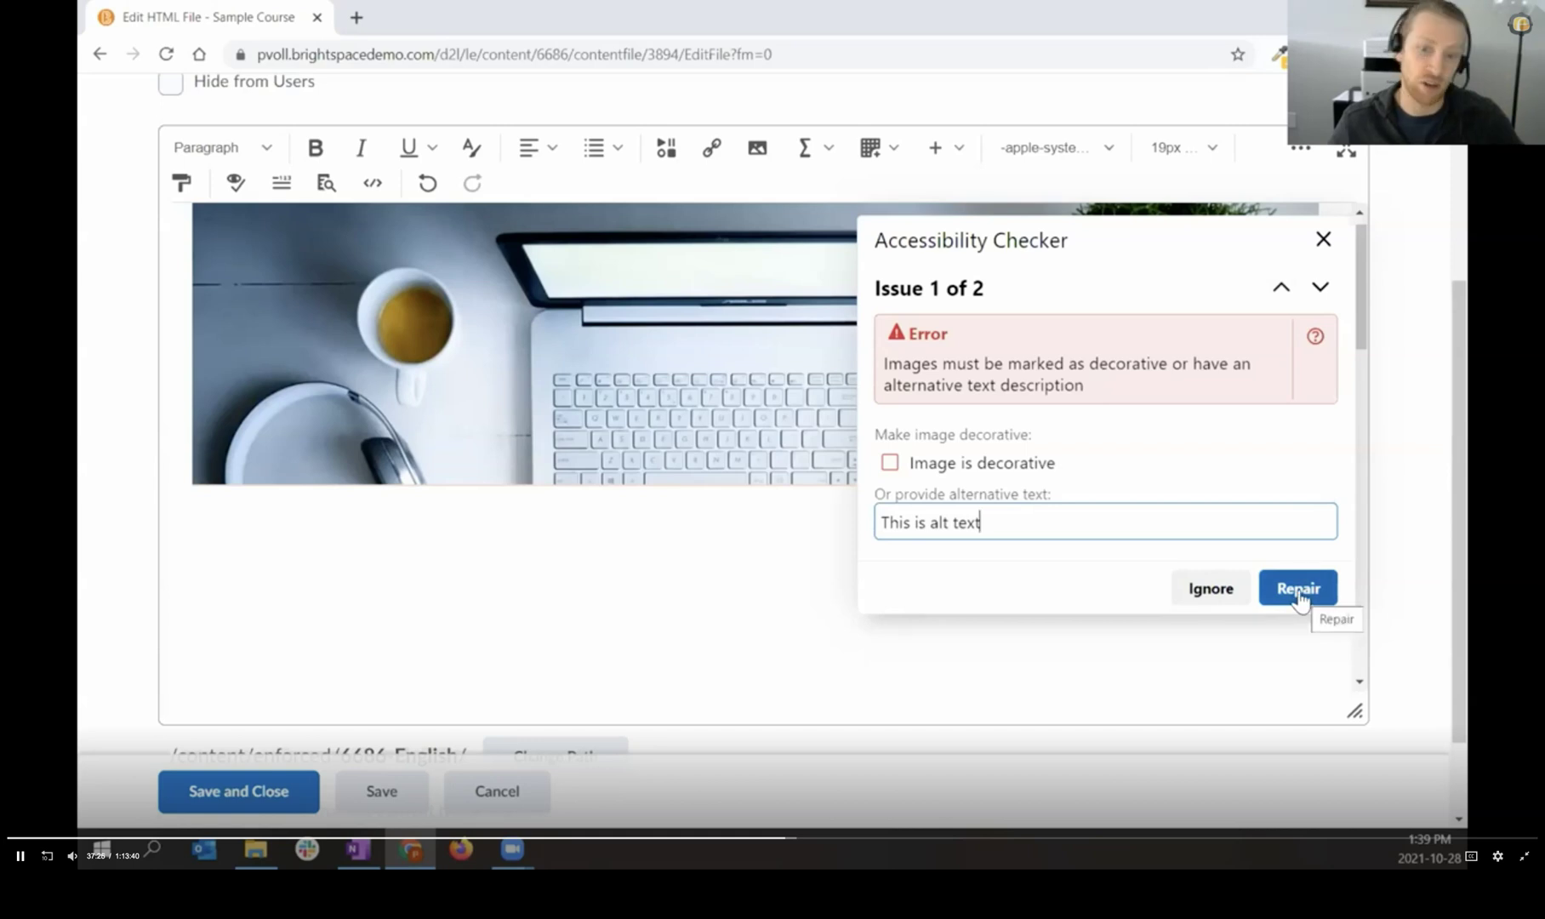
{"action": "left_click", "coordinate": [969, 464]}
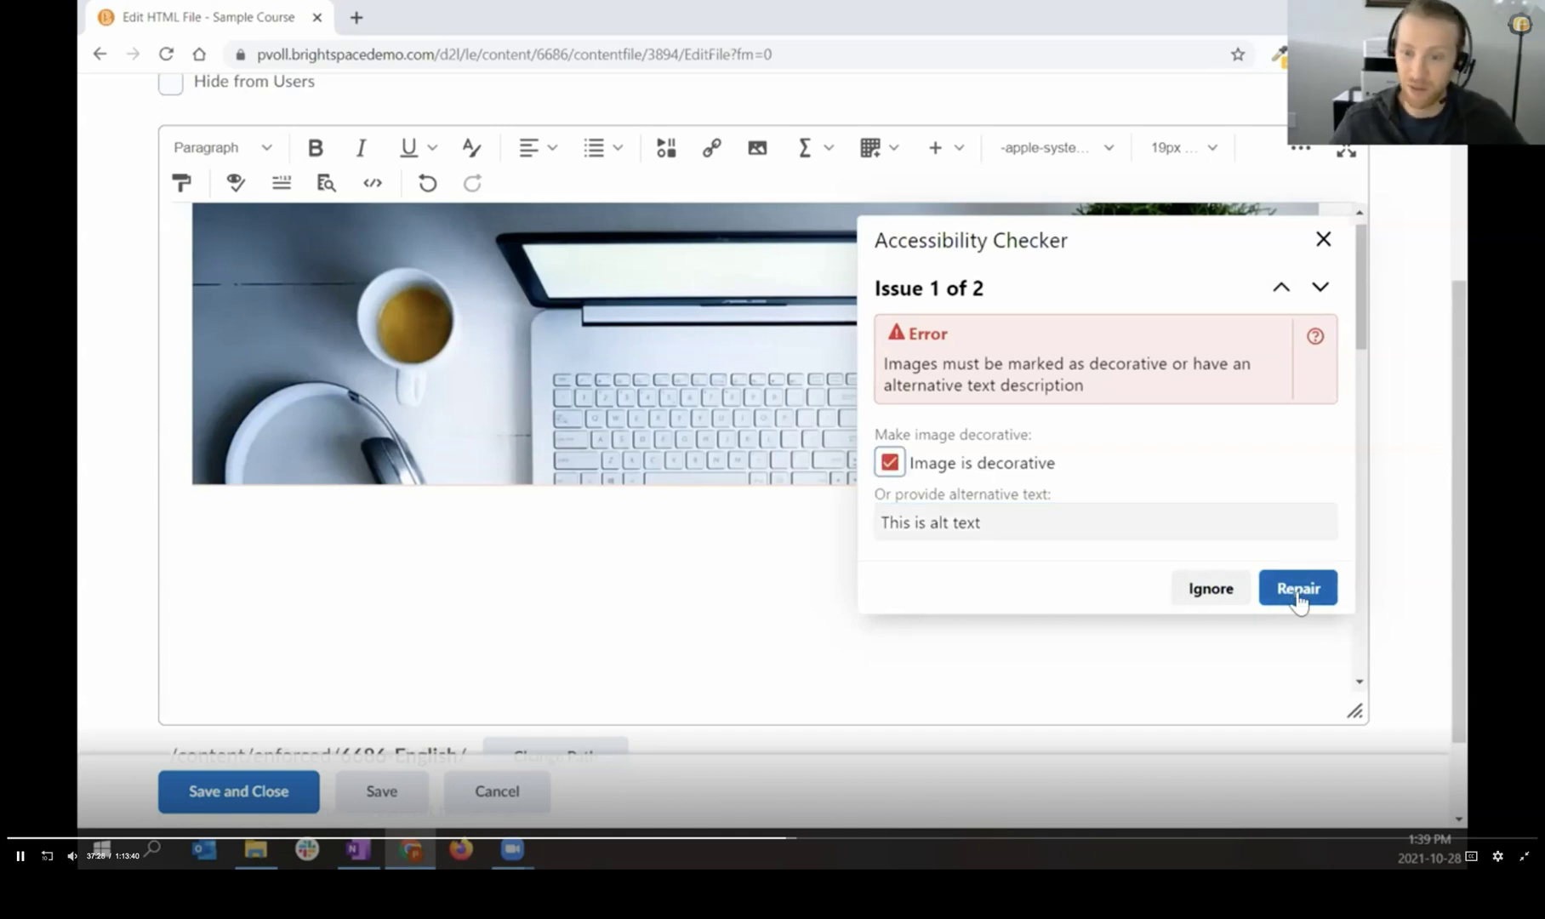
{"action": "left_click", "coordinate": [1298, 595]}
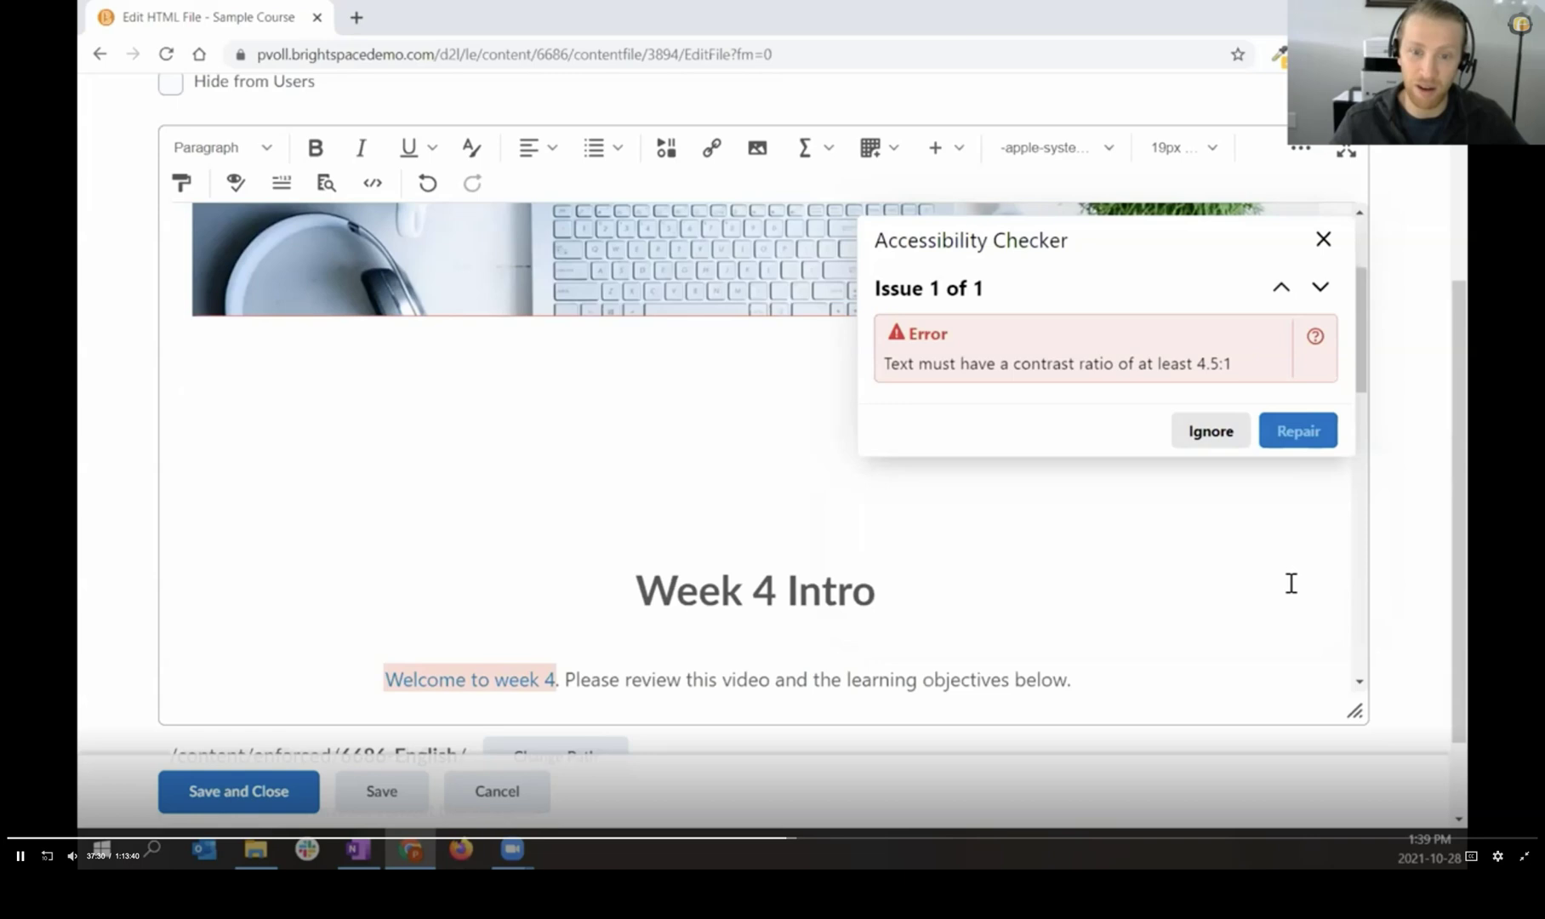
Step: Ignore the contrast issue on "Welcome to week 4", finish the accessibility check, and save and close the page
{"action": "scroll", "coordinate": [1248, 578], "scroll_direction": "down", "scroll_amount": 2}
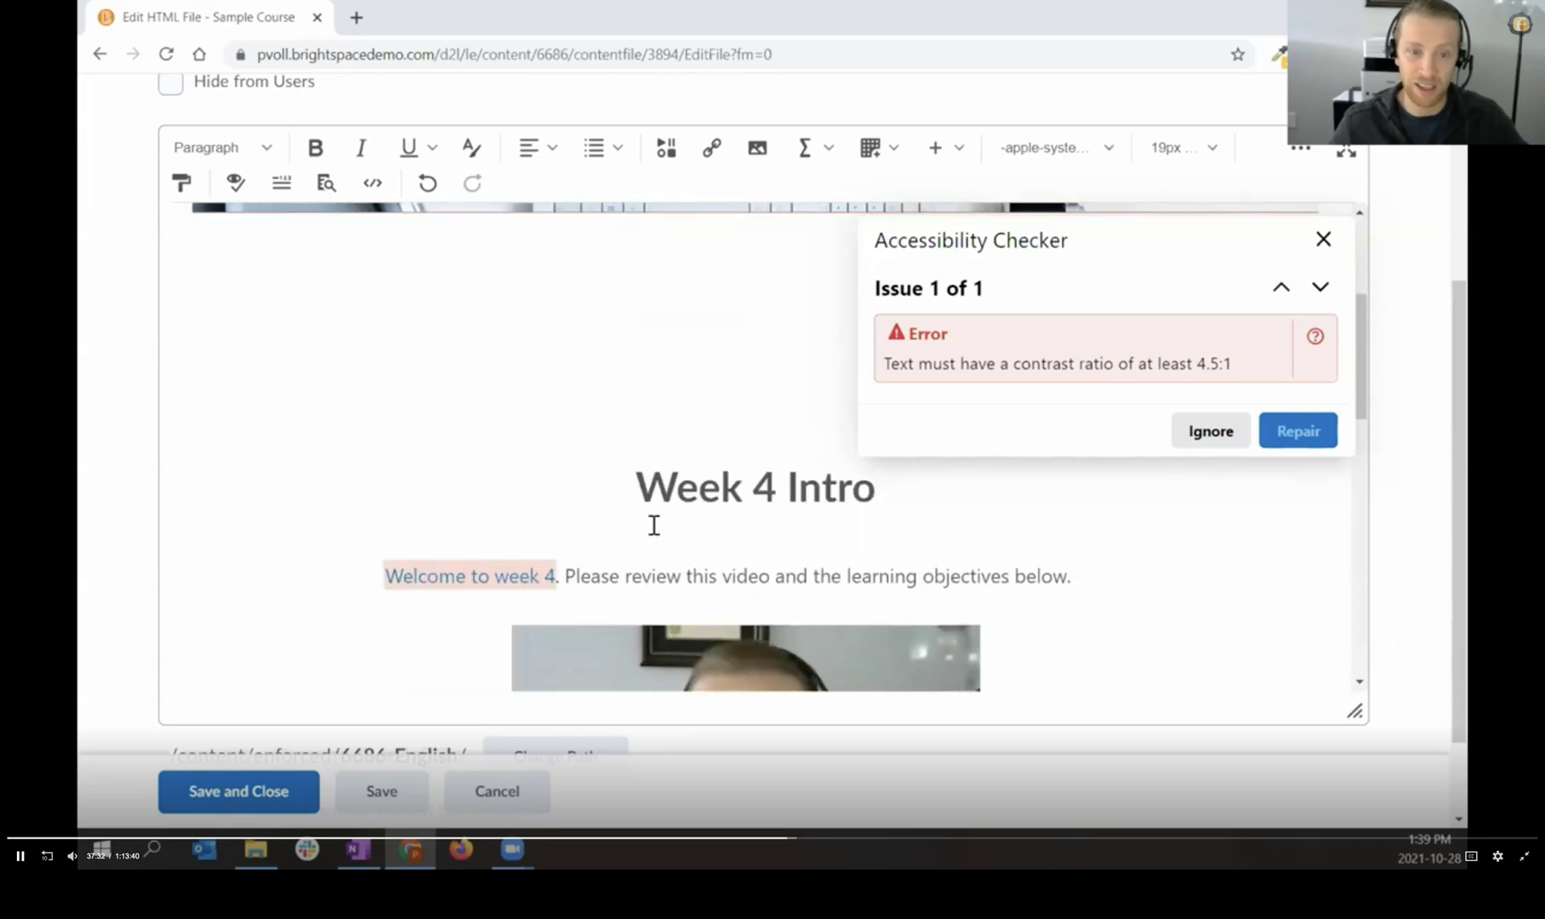
{"action": "left_click", "coordinate": [1206, 433]}
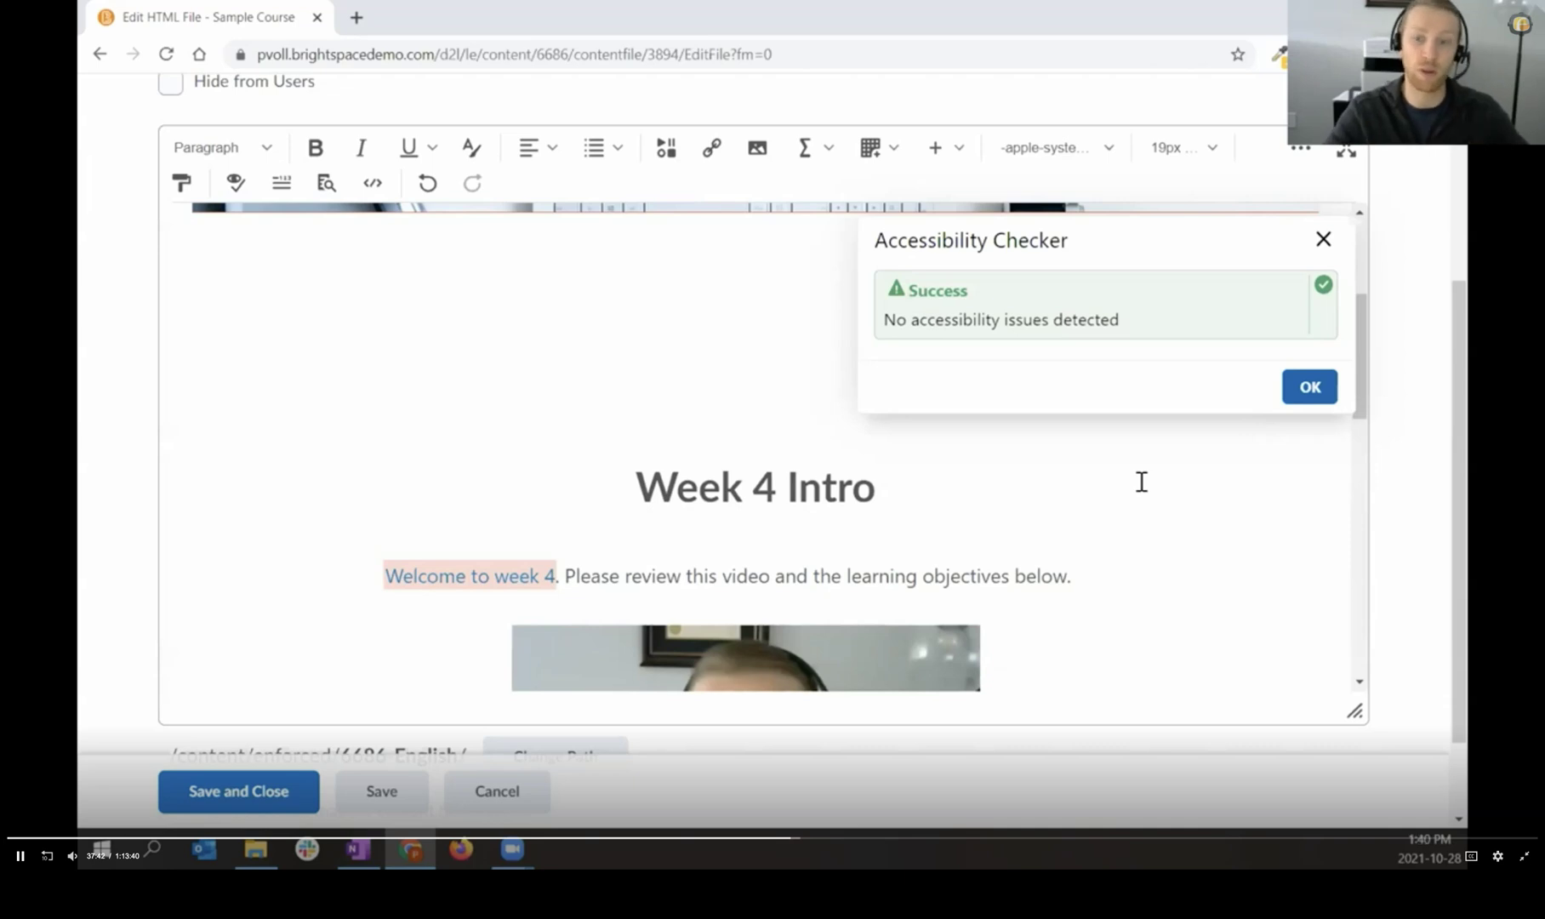
{"action": "left_click", "coordinate": [1310, 389]}
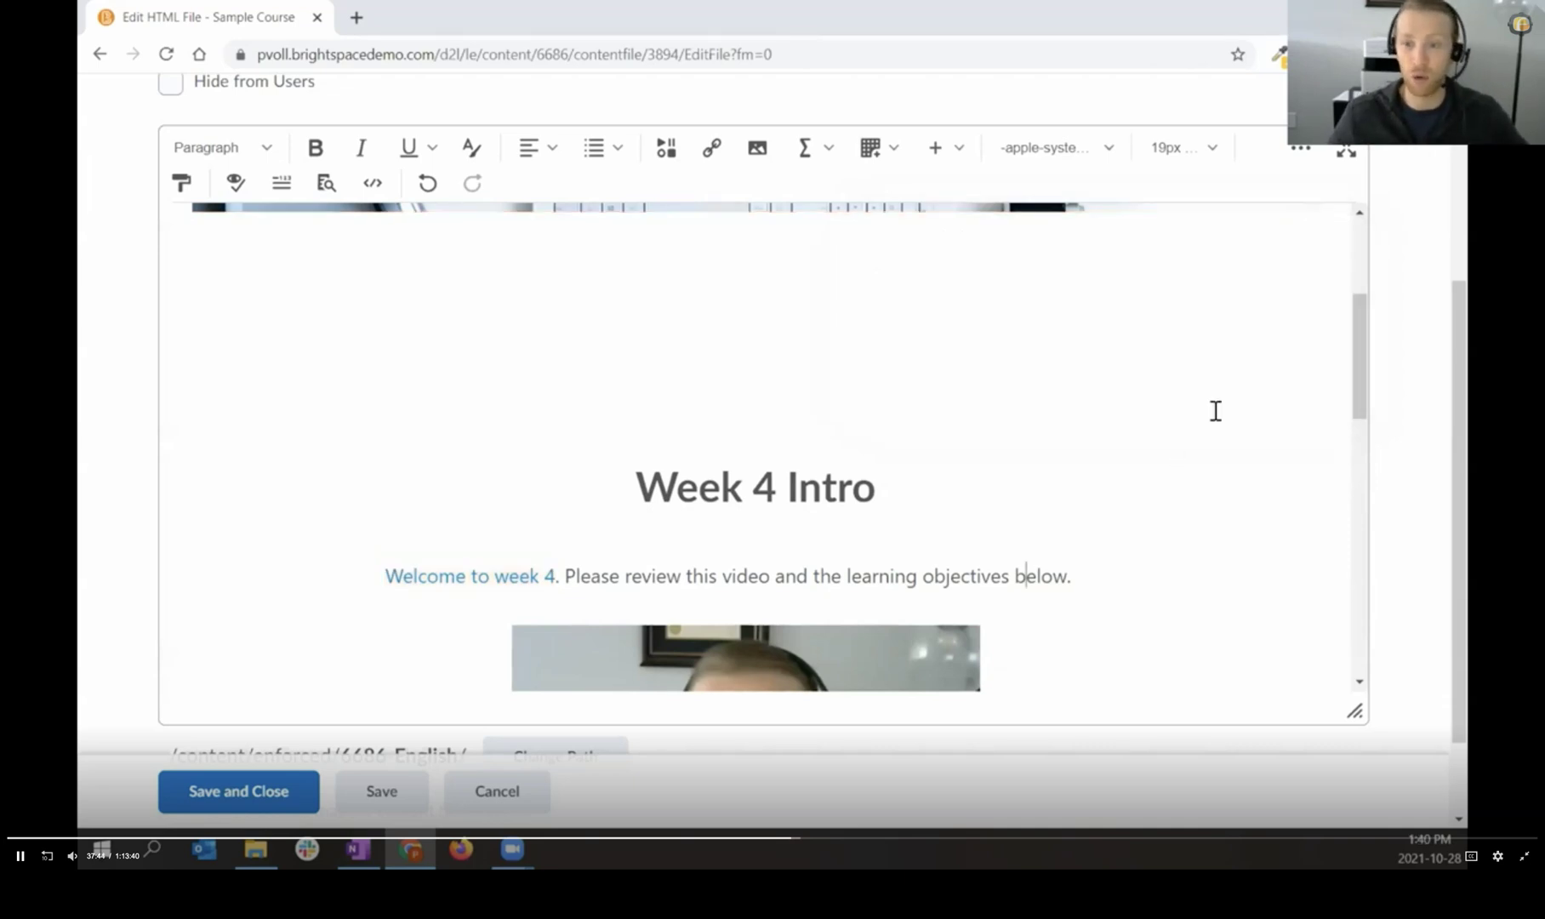
{"action": "scroll", "coordinate": [897, 579], "scroll_direction": "down", "scroll_amount": 1}
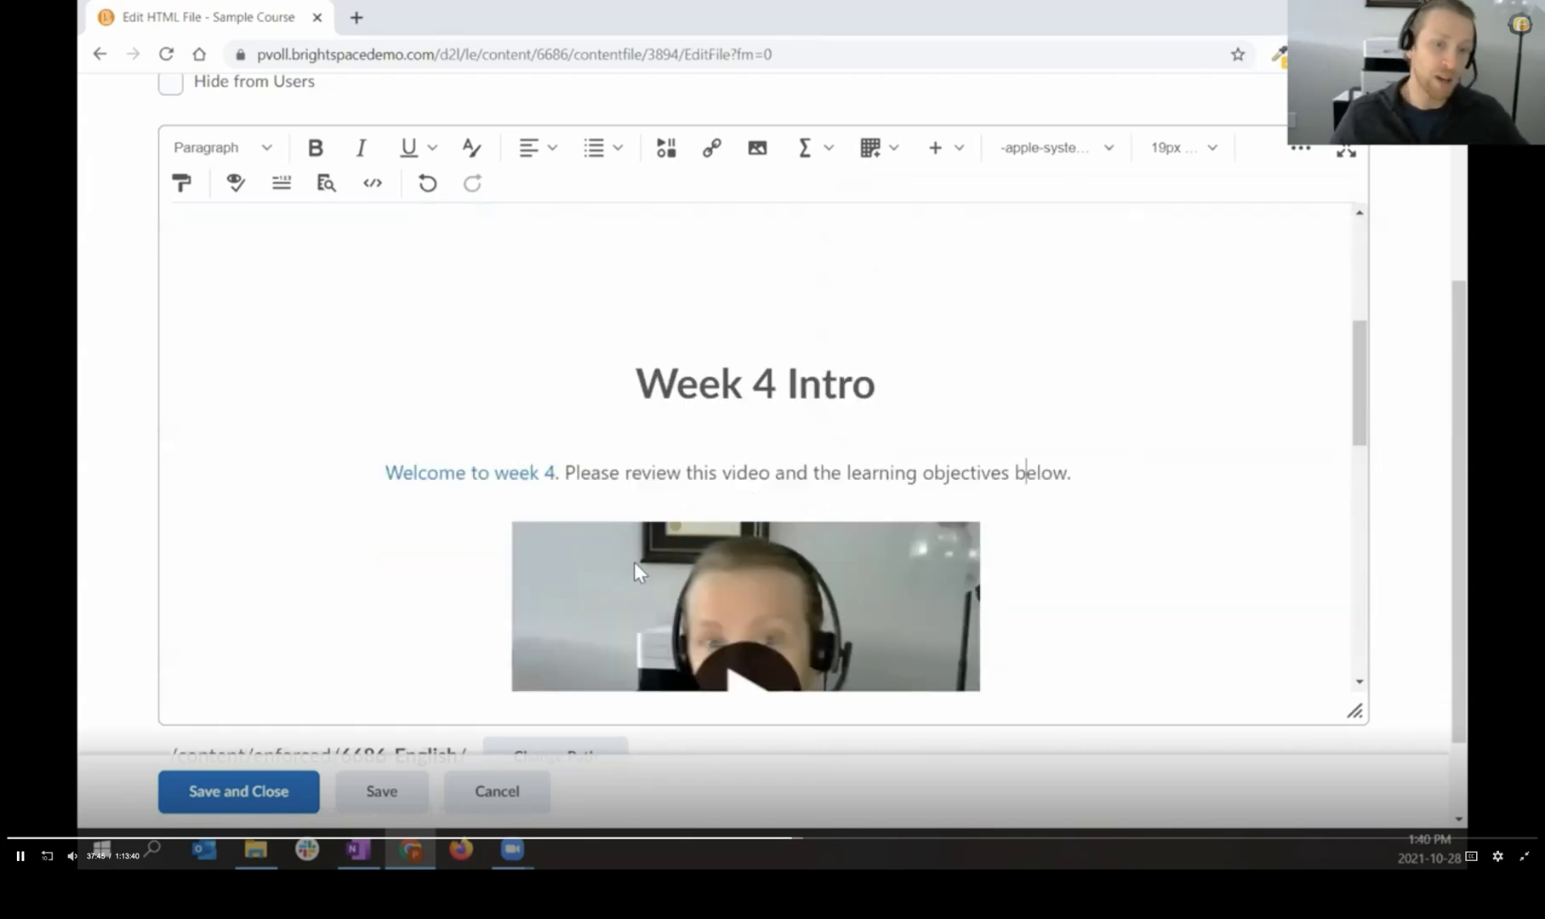
{"action": "left_click", "coordinate": [277, 800]}
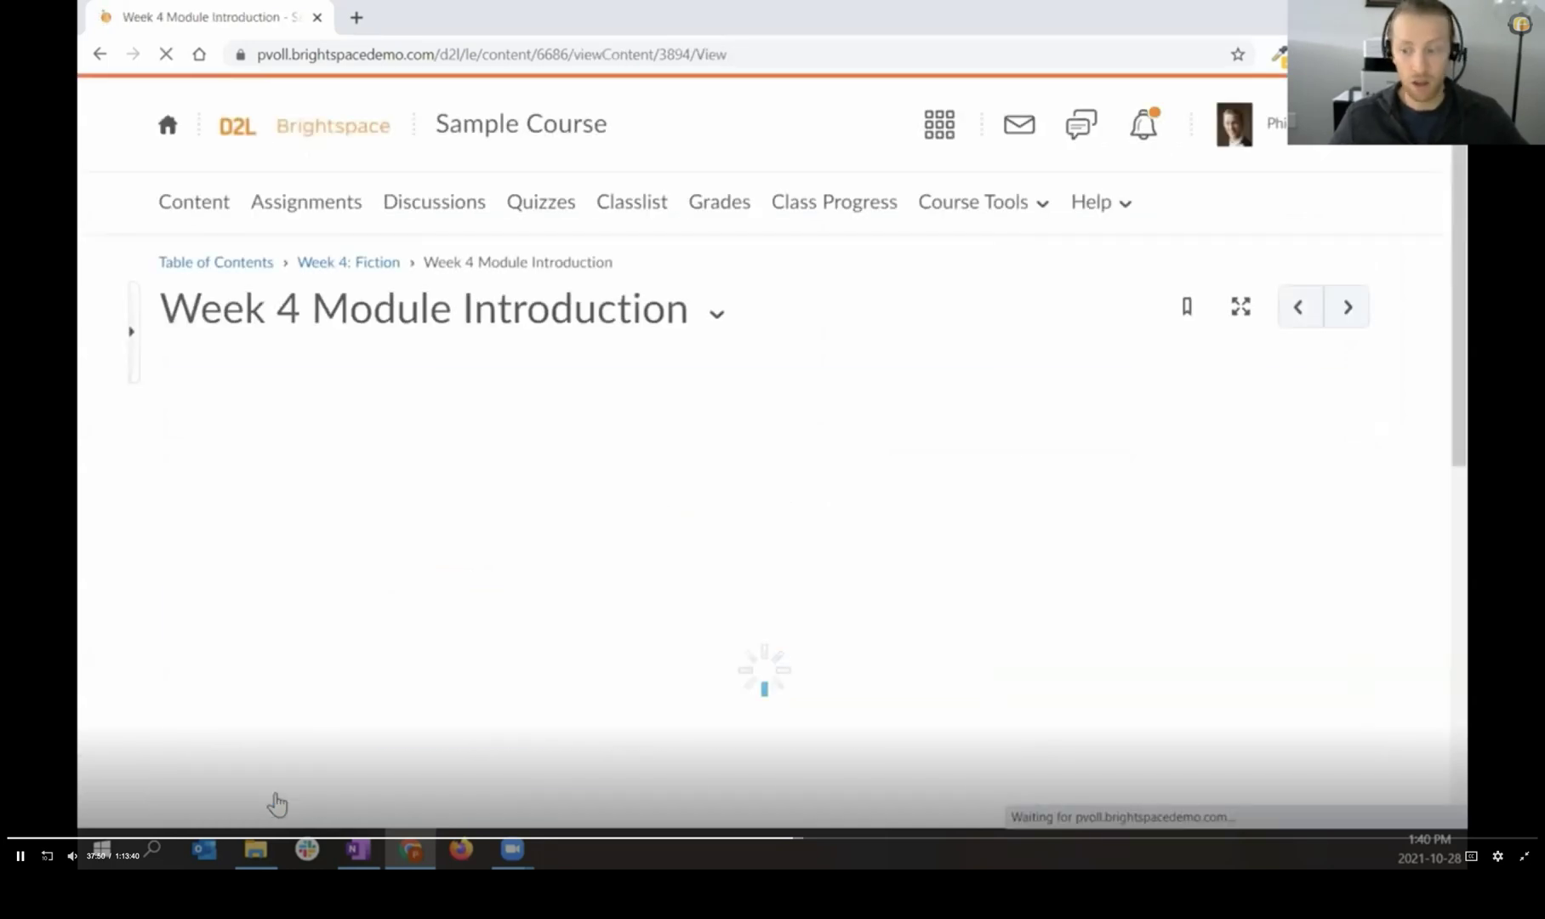
Step: Start a new assignment in the Week 4: Fiction module
{"action": "scroll", "coordinate": [727, 465], "scroll_direction": "down", "scroll_amount": 3}
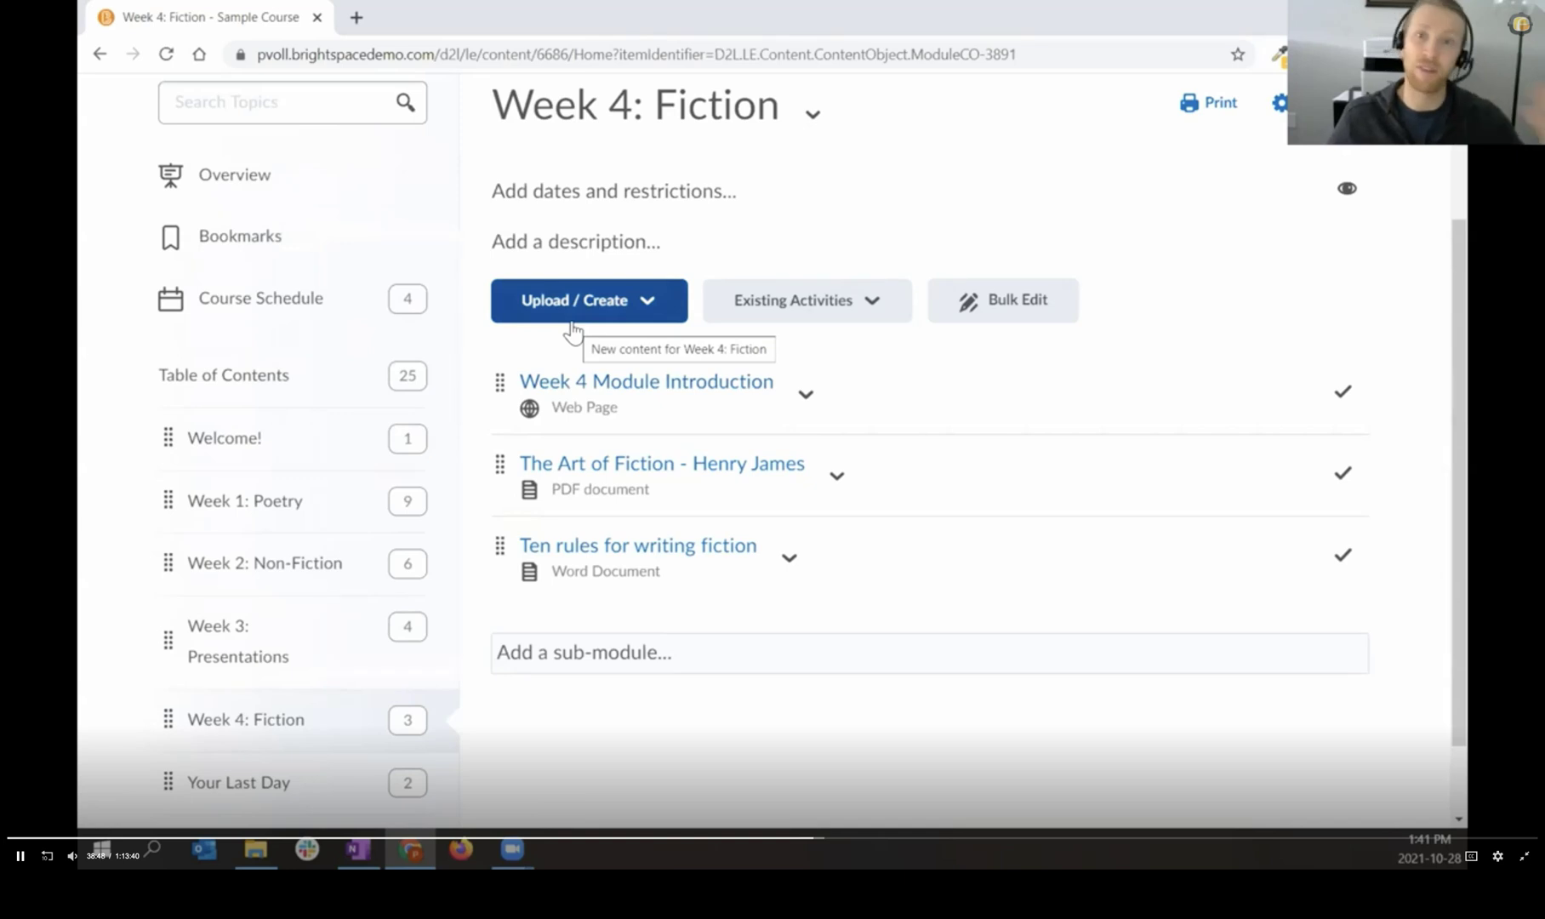
{"action": "left_click", "coordinate": [602, 307]}
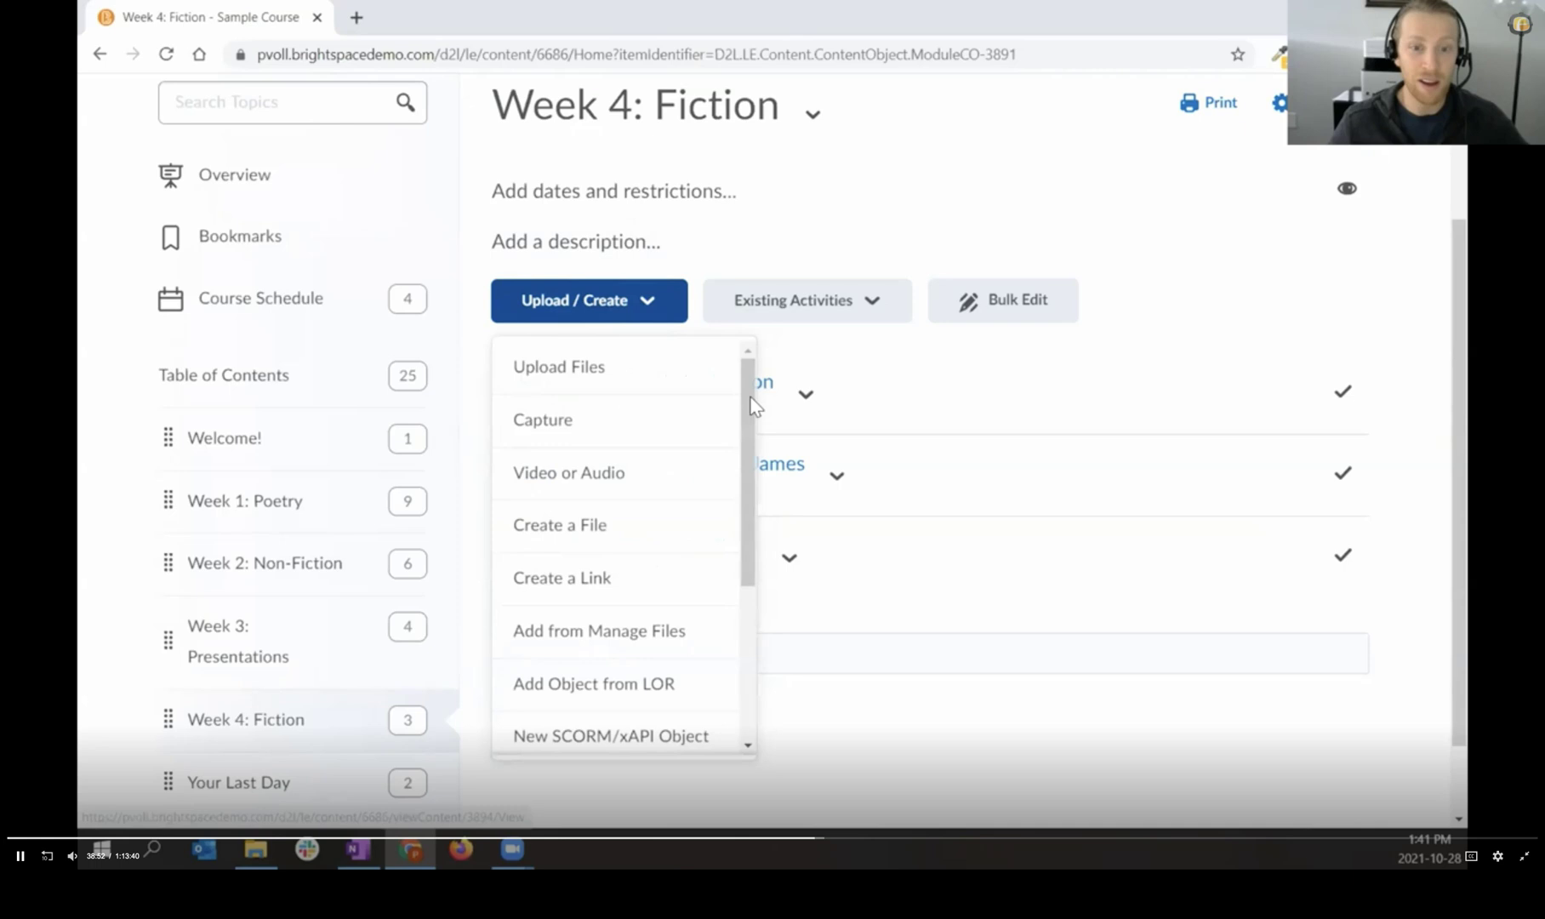
{"action": "scroll", "coordinate": [746, 475], "scroll_direction": "down", "scroll_amount": 1}
{"action": "scroll", "coordinate": [747, 474], "scroll_direction": "down", "scroll_amount": 3}
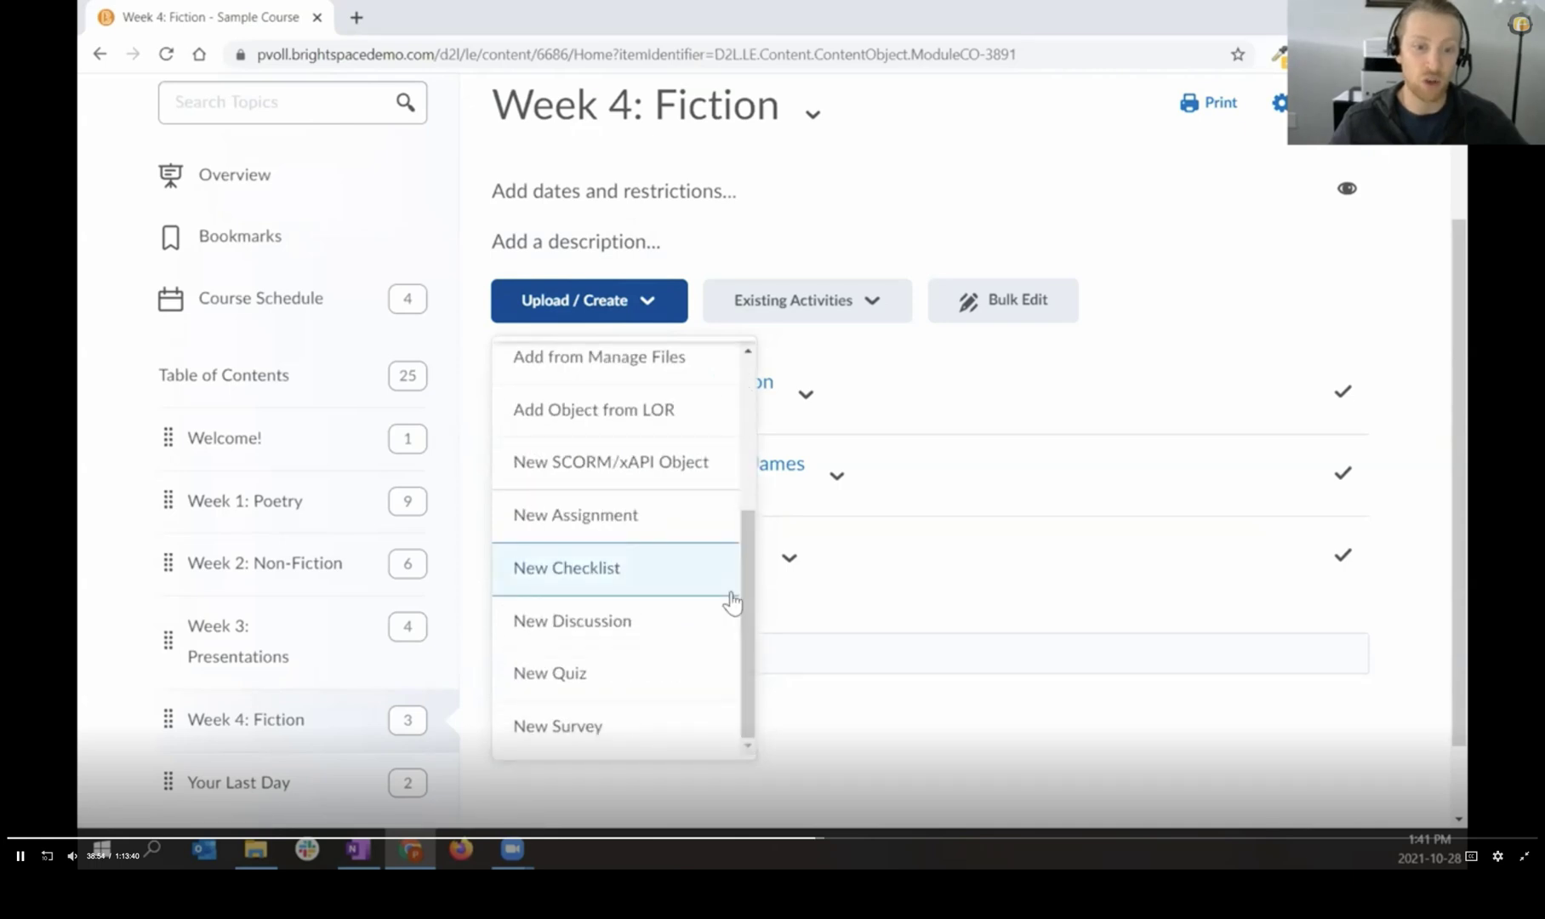
{"action": "left_click", "coordinate": [699, 526]}
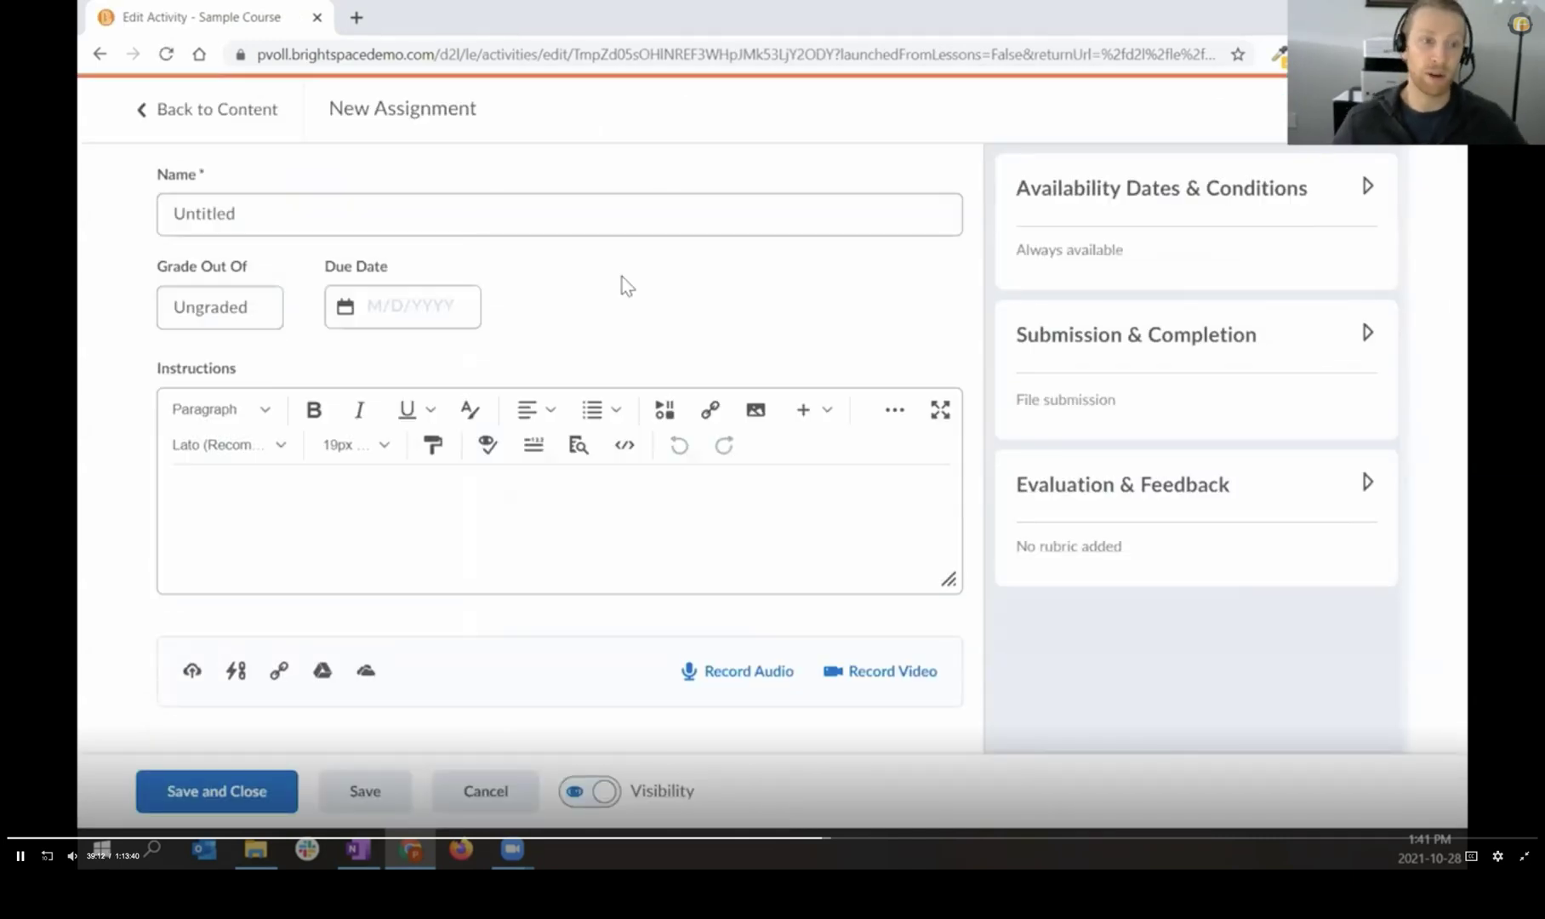
Step: Name the new assignment "Week 4 Fiction Assignment"
{"action": "left_click", "coordinate": [341, 219]}
{"action": "double_click", "coordinate": [341, 218]}
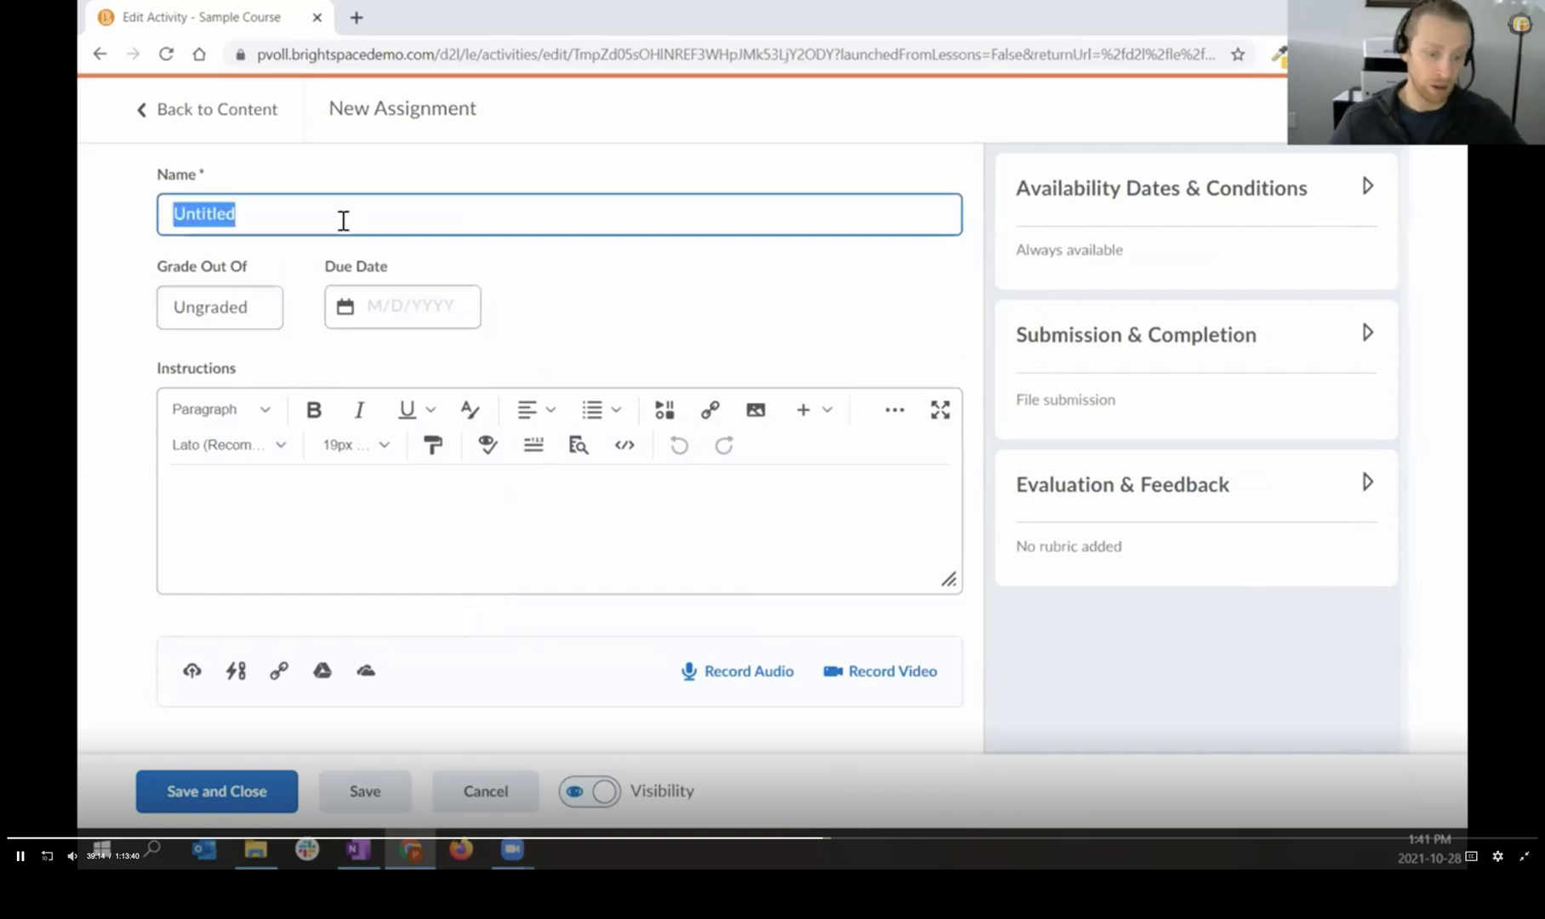
{"action": "type", "text": "Week "}
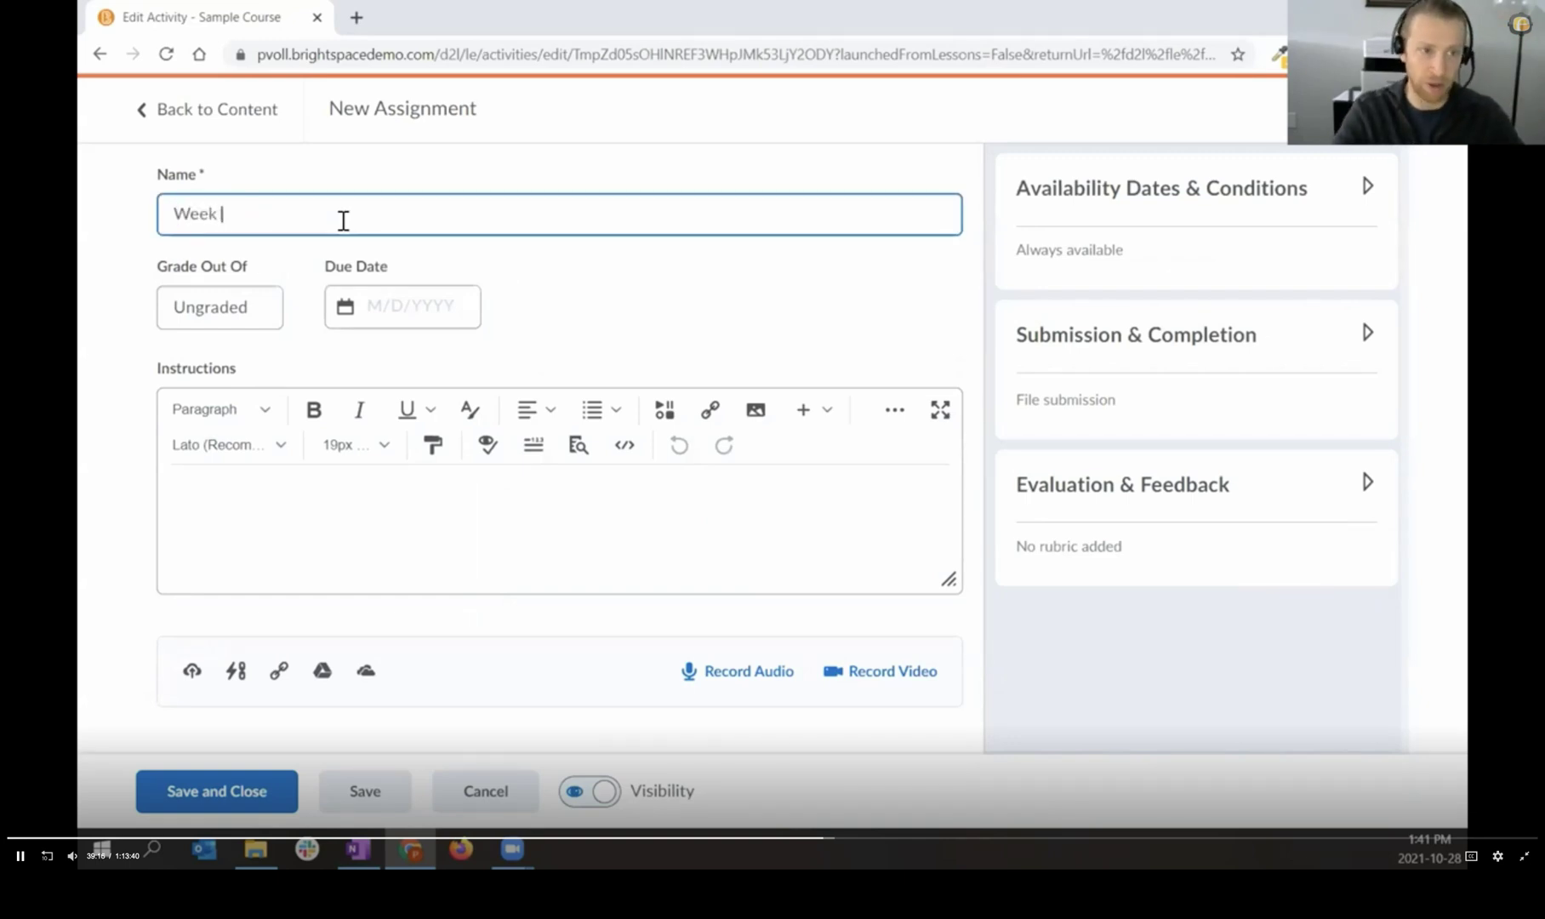
{"action": "type", "text": "4 Modu"}
{"action": "key", "text": "BackSpace"}
{"action": "key", "text": "BackSpace"}
{"action": "key", "text": "BackSpace"}
{"action": "key", "text": "BackSpace"}
{"action": "key", "text": "BackSpace"}
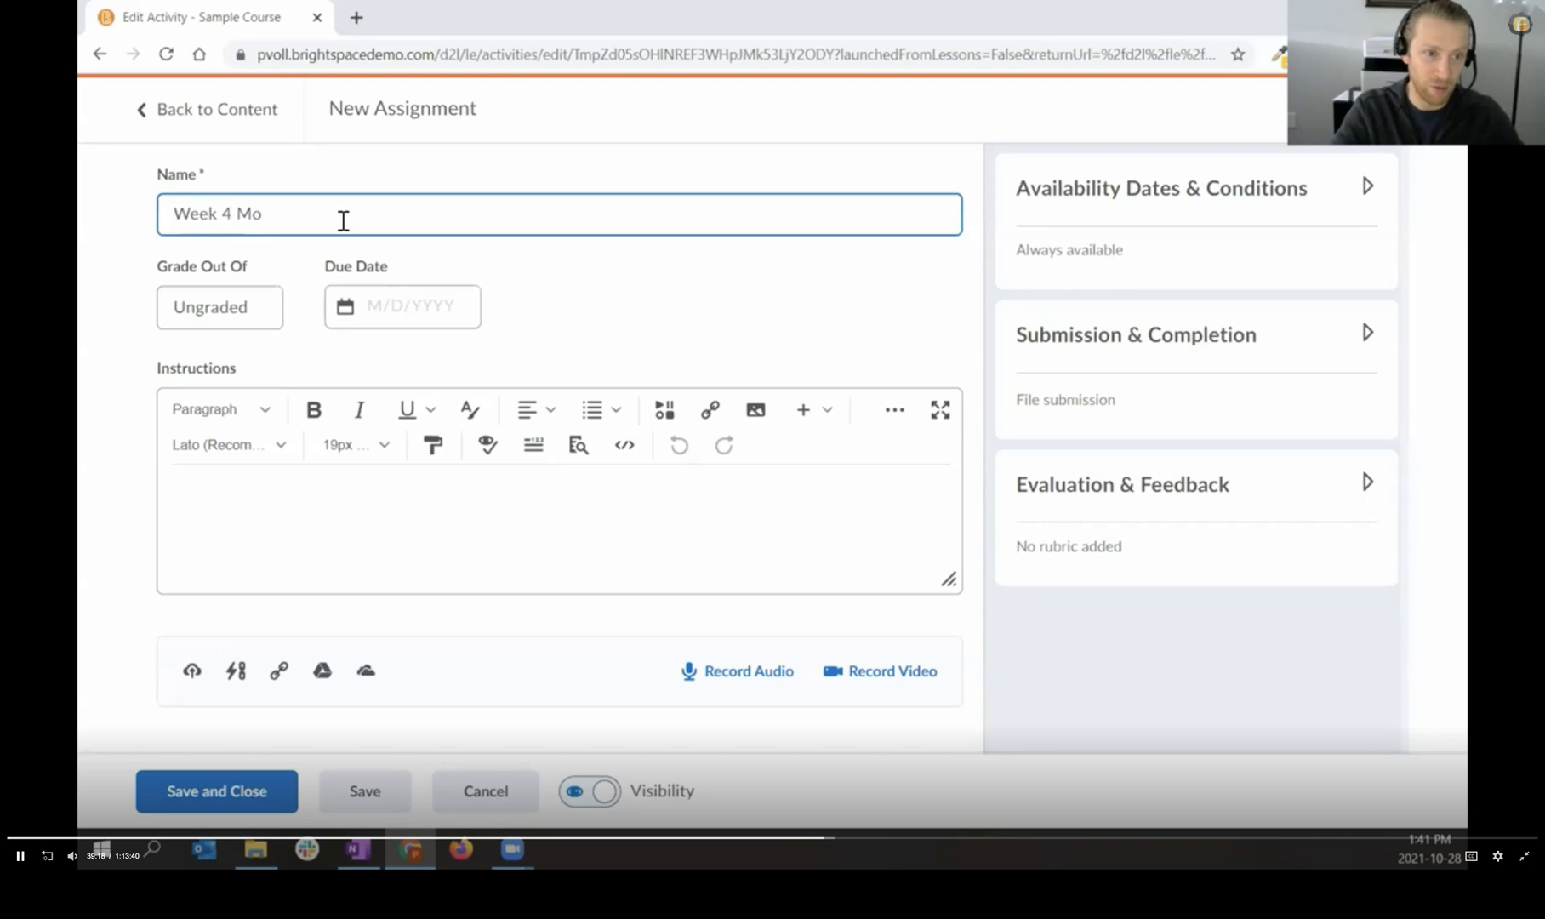
{"action": "type", "text": "Fiction As"}
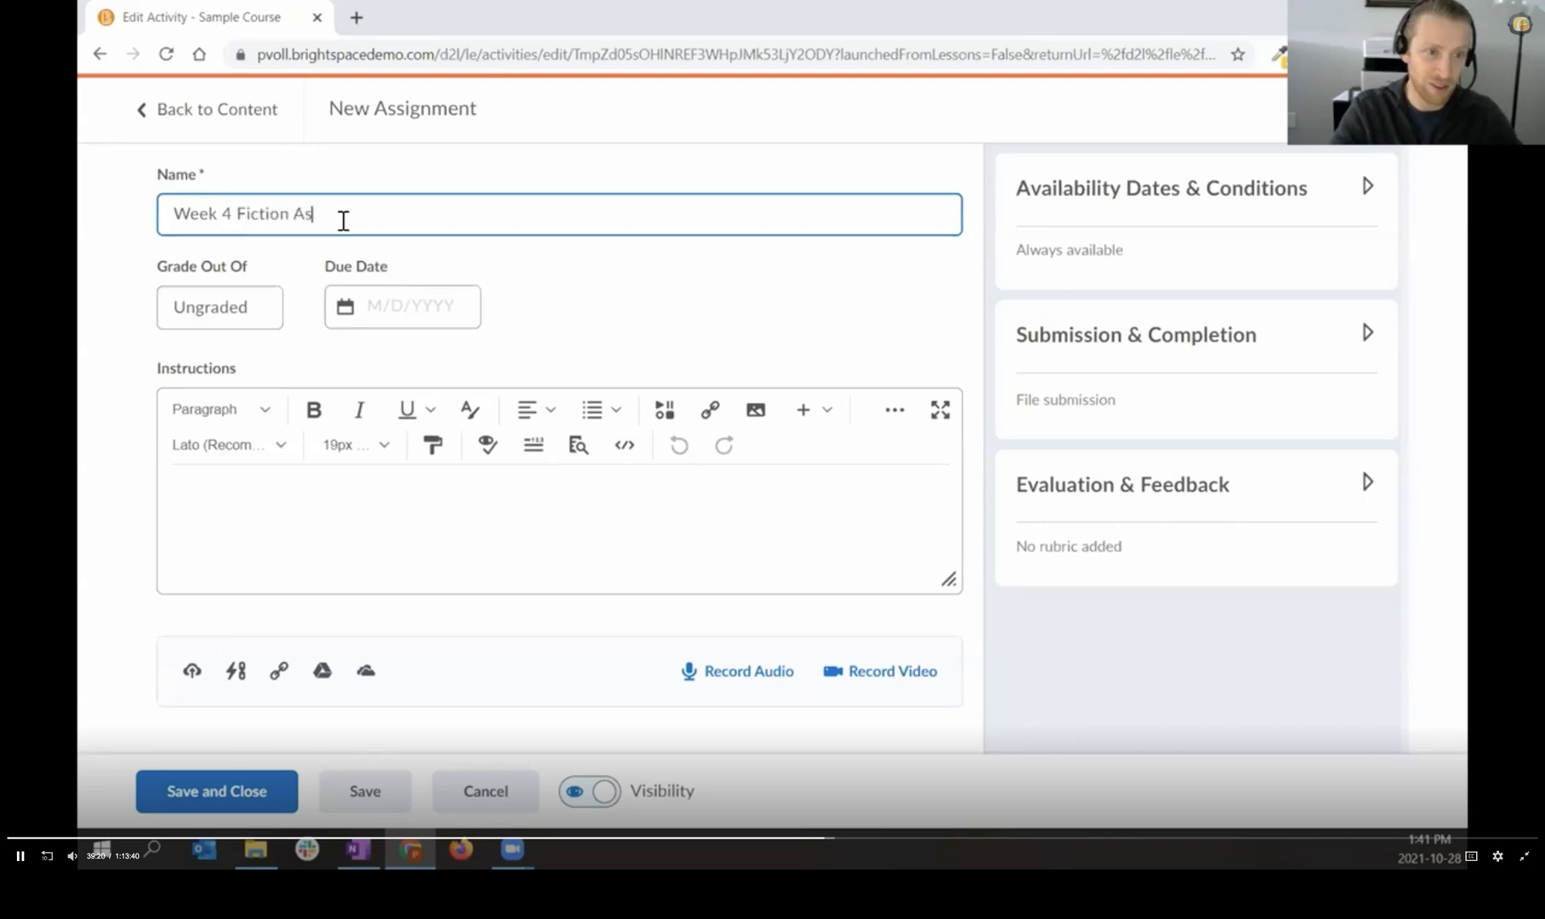
{"action": "type", "text": "signment"}
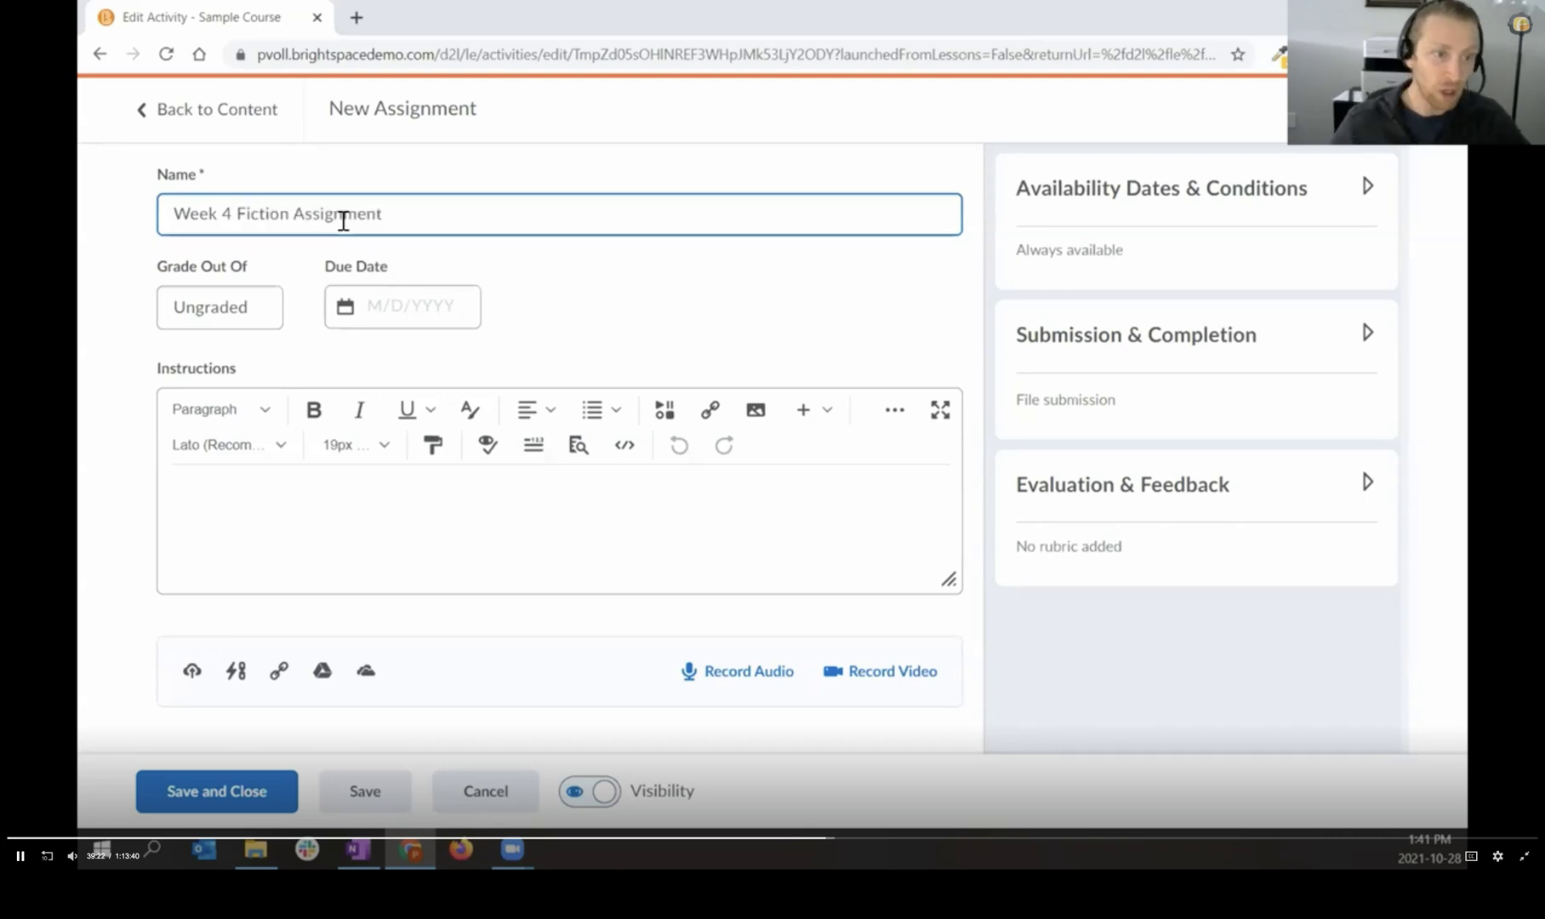
{"action": "left_click", "coordinate": [306, 251]}
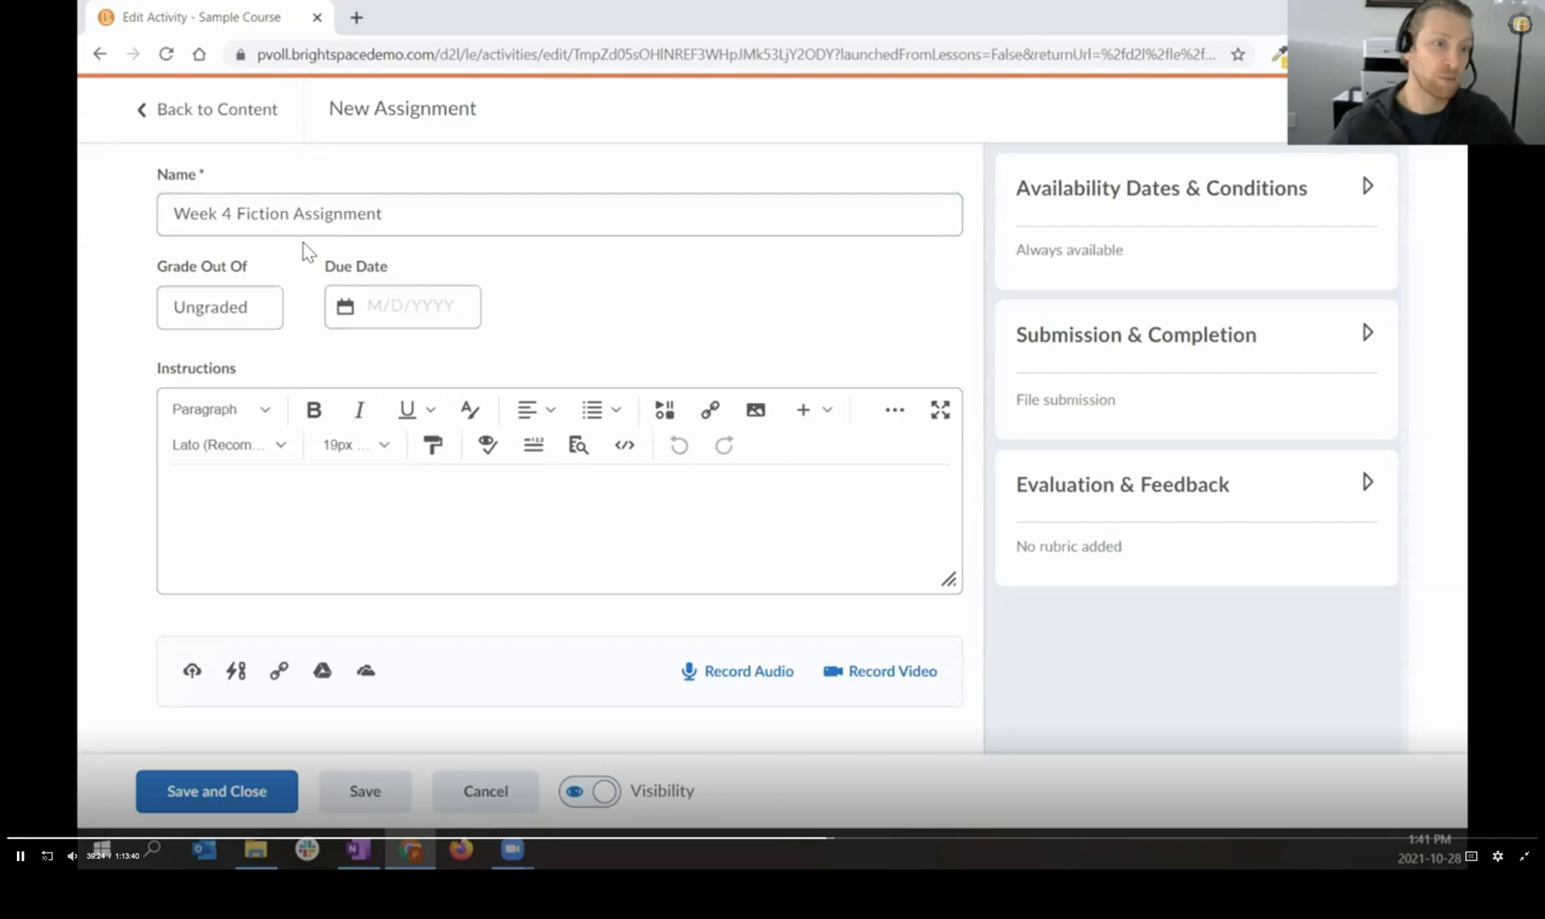
Step: Set the Week 4 Fiction Assignment to be graded out of 25 points
{"action": "left_click", "coordinate": [247, 320]}
{"action": "type", "text": "25"}
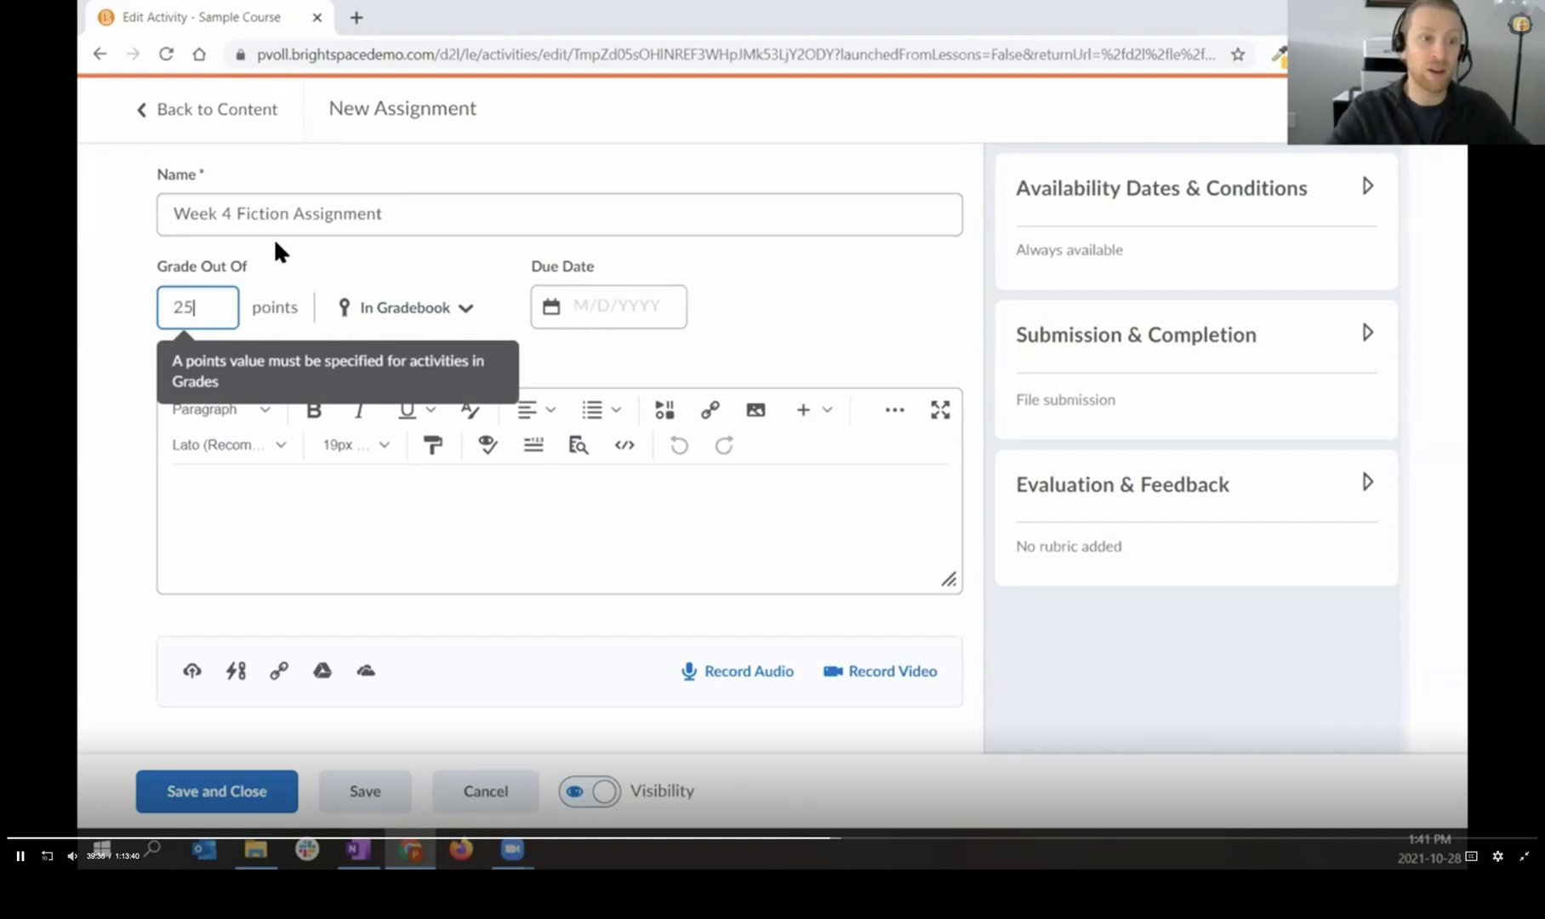
{"action": "left_click", "coordinate": [288, 259]}
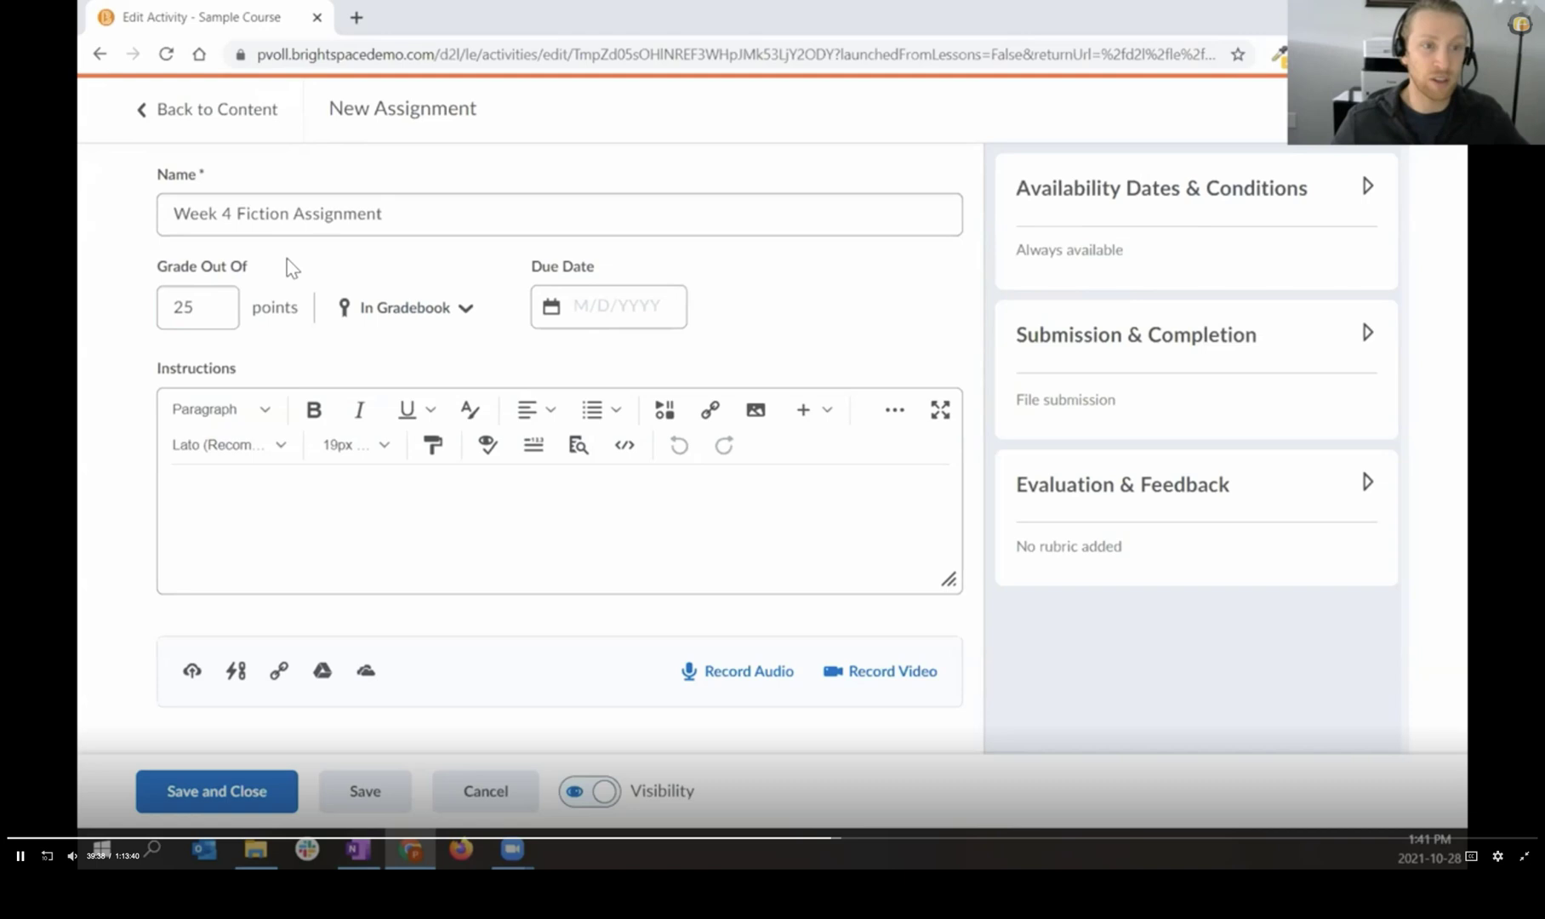
Step: Link the assignment to a new gradebook item and choose a grade category for that item
{"action": "left_click", "coordinate": [464, 313]}
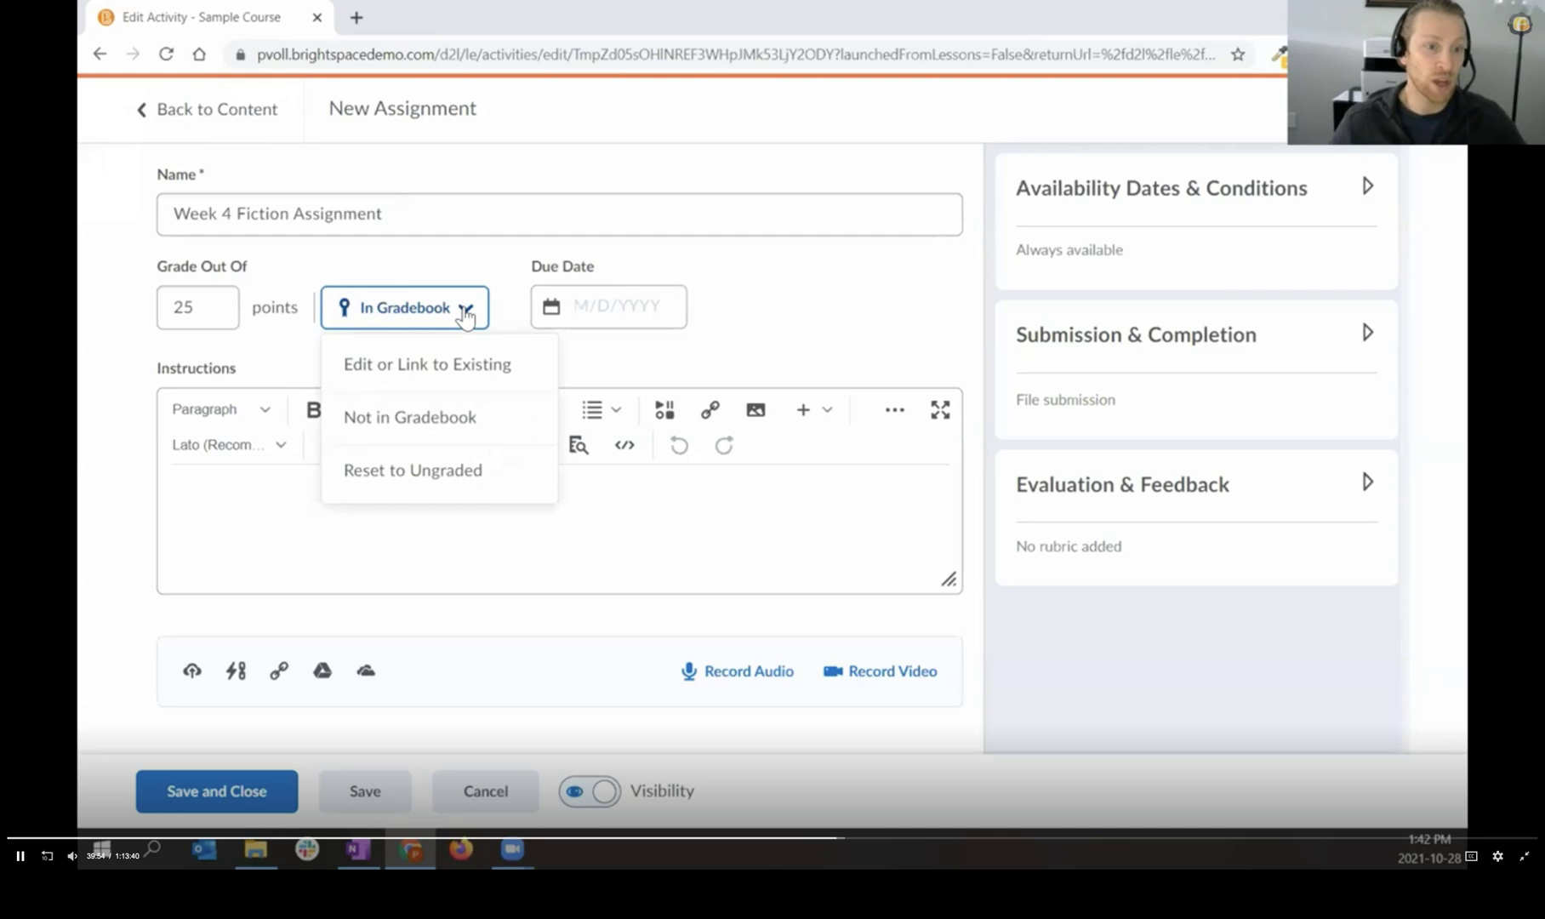
{"action": "left_click", "coordinate": [474, 363]}
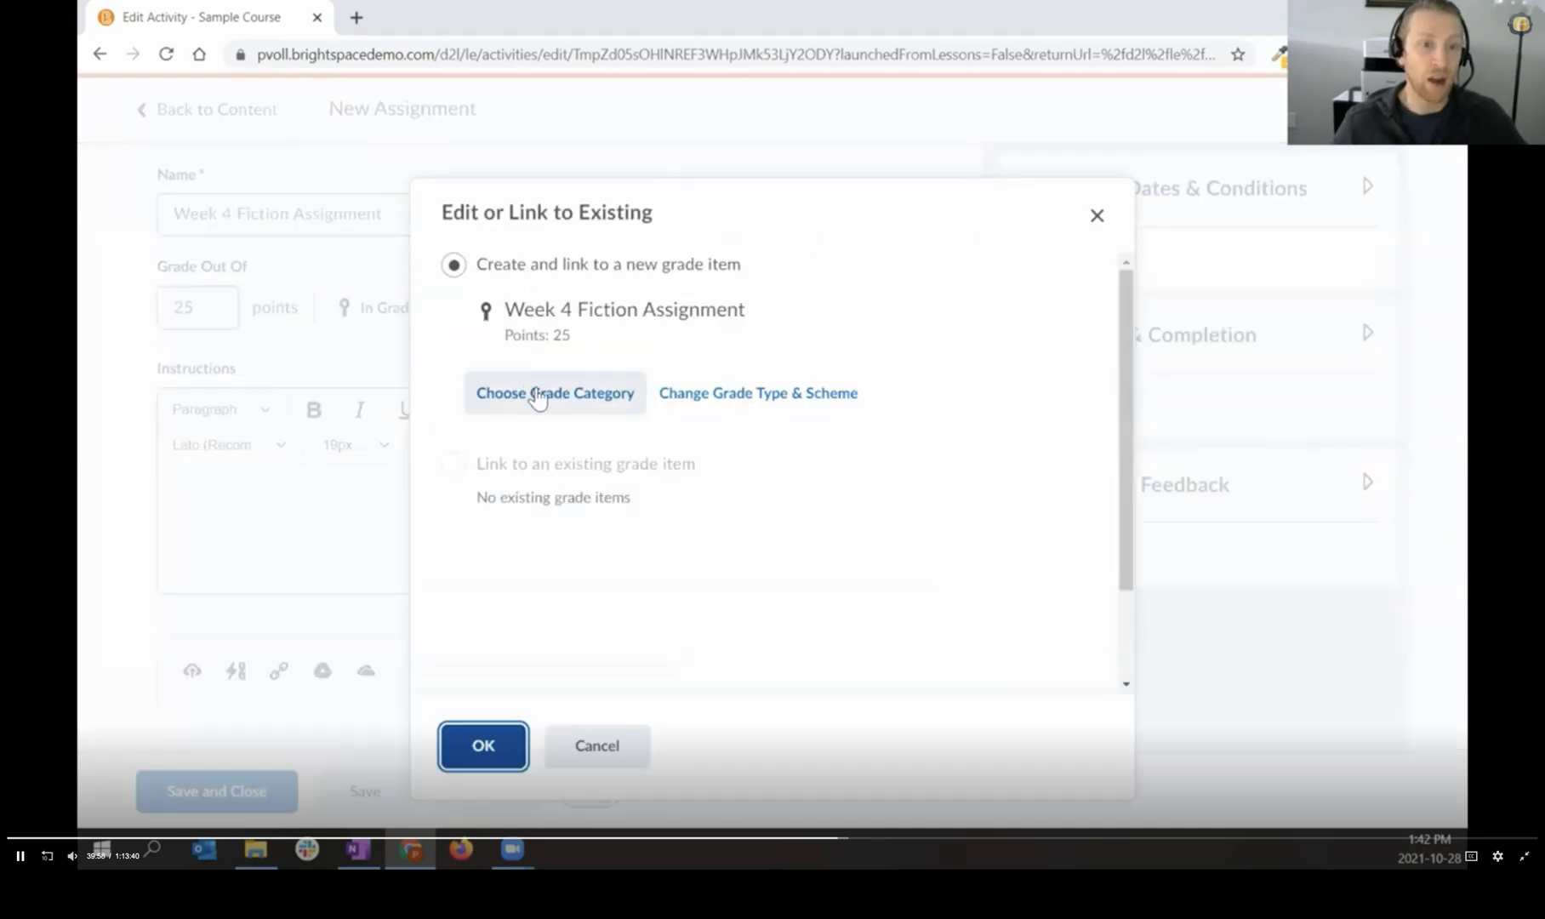
{"action": "left_click", "coordinate": [587, 388]}
{"action": "left_click", "coordinate": [598, 495]}
{"action": "left_click", "coordinate": [577, 578]}
{"action": "left_click", "coordinate": [486, 745]}
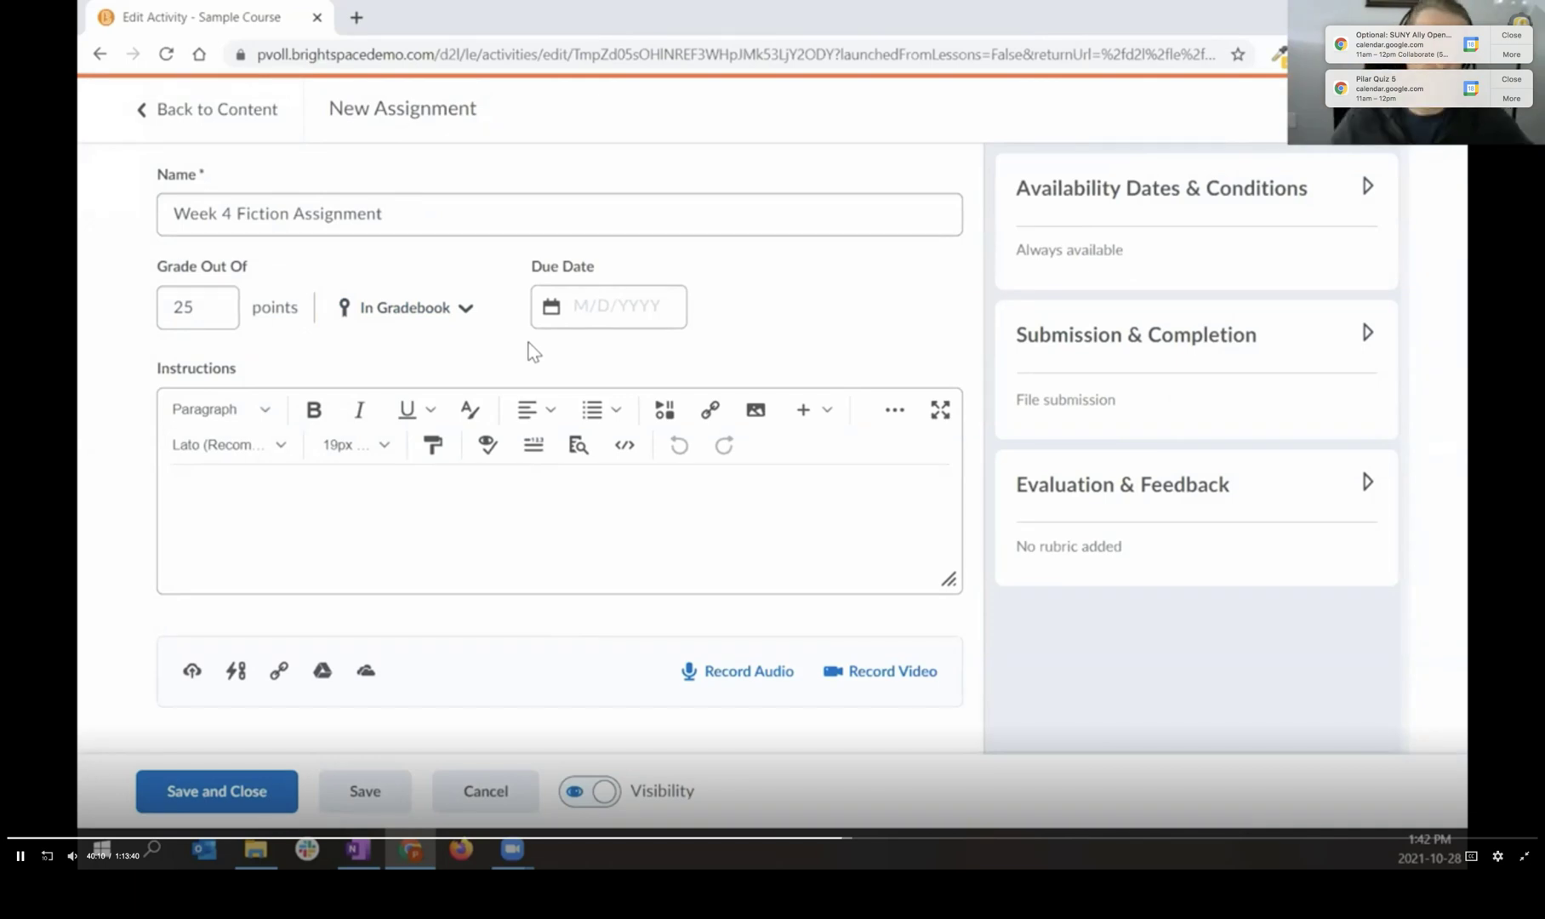
Step: Set the assignment's due date to 10/29/2021
{"action": "left_click", "coordinate": [634, 307]}
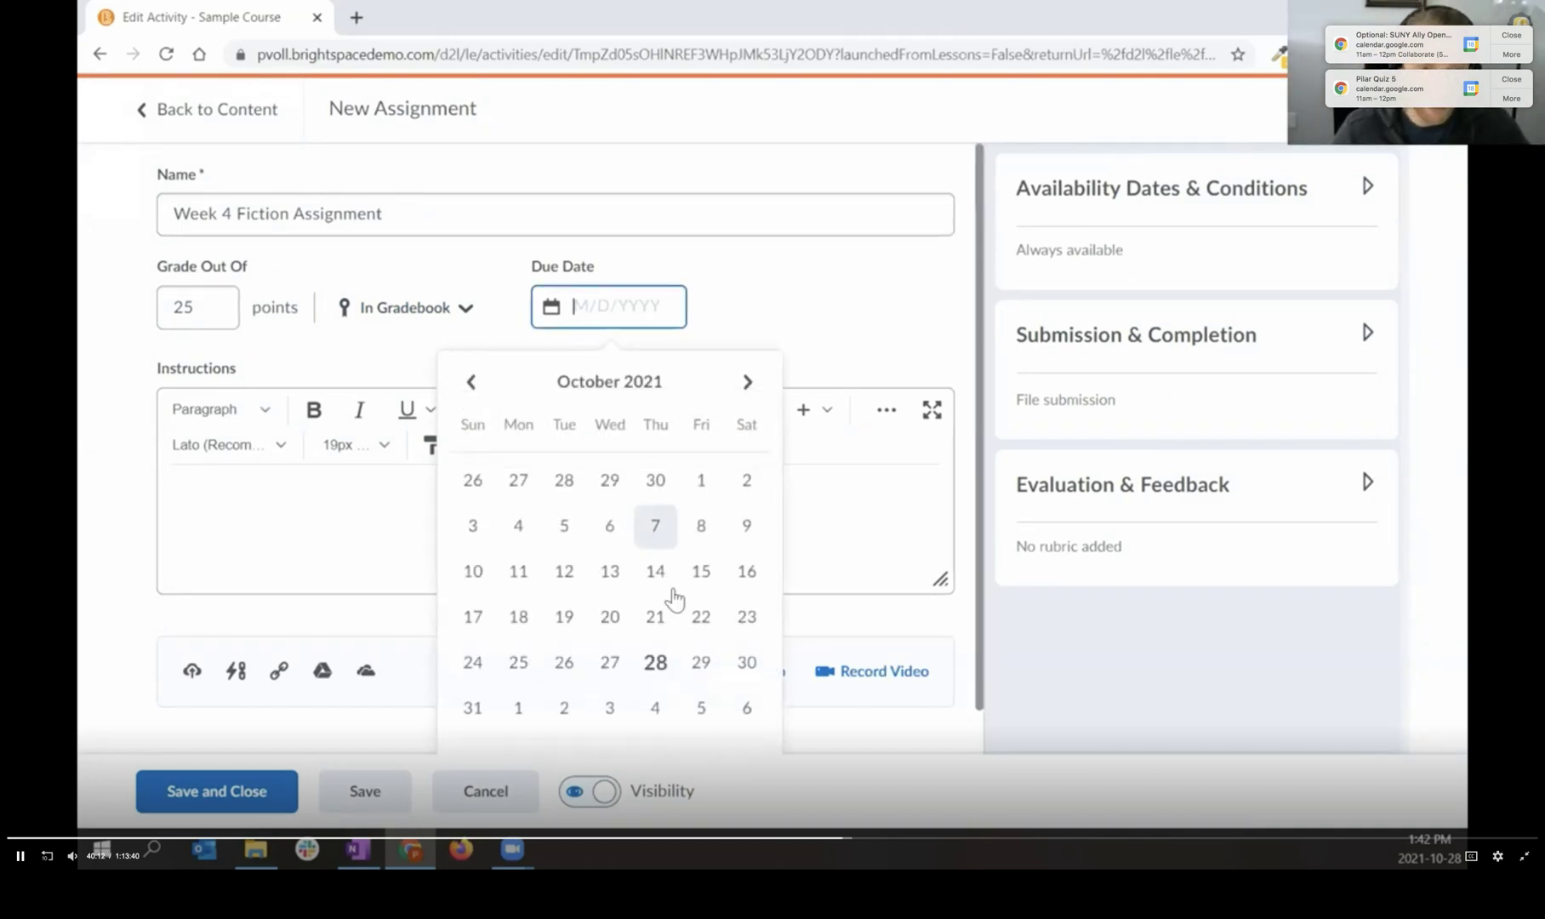
{"action": "left_click", "coordinate": [698, 659]}
{"action": "left_click", "coordinate": [730, 337]}
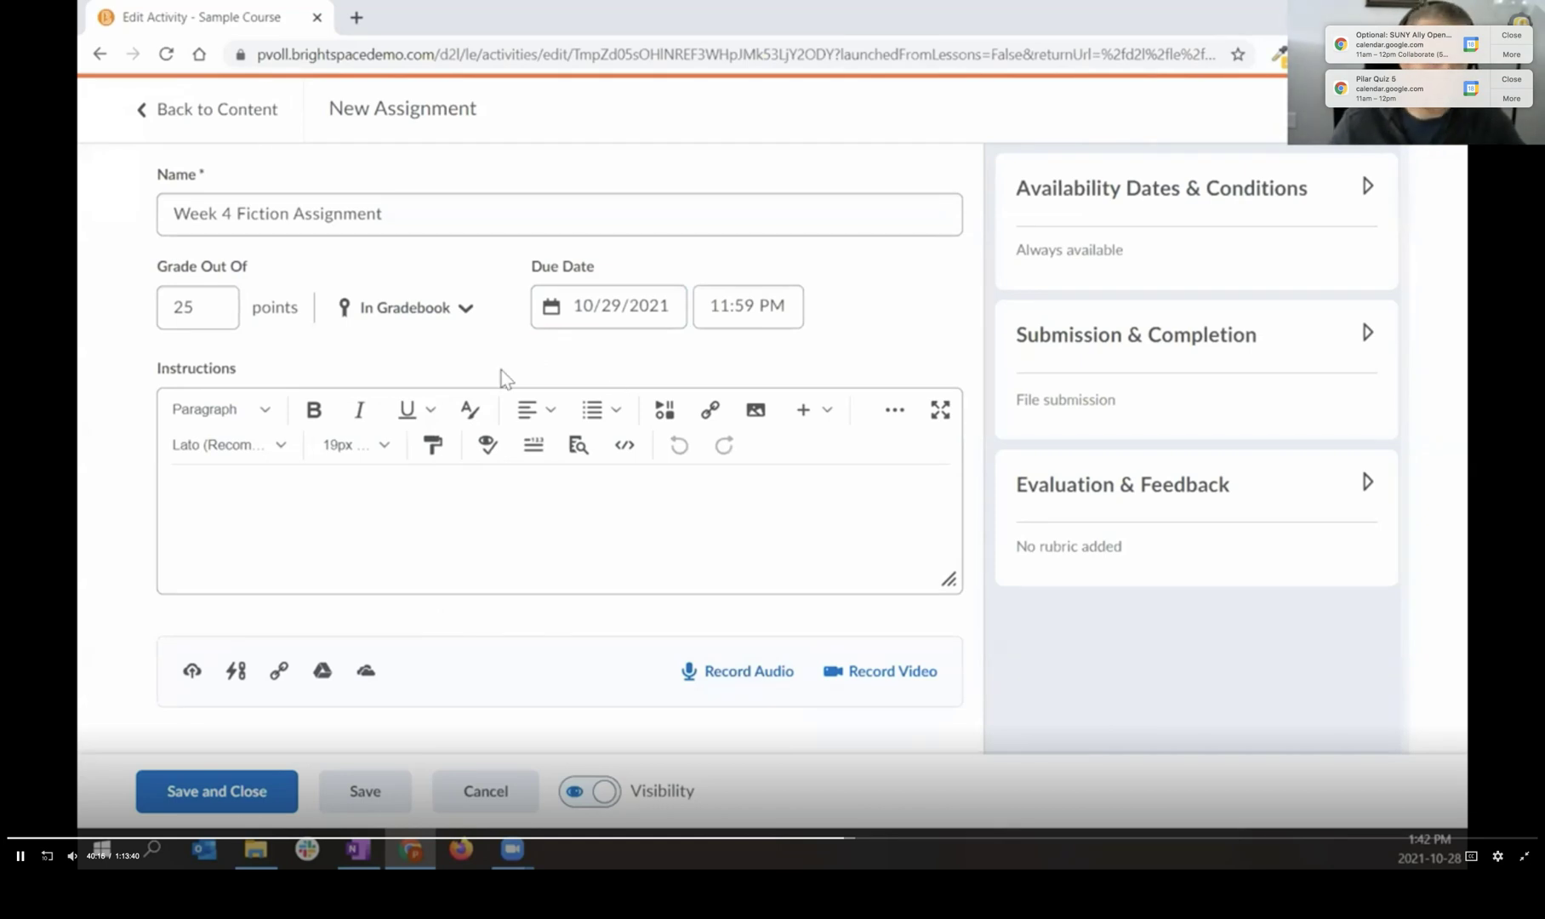
Step: Write the assignment instructions "Please write something that is a fiction story."
{"action": "left_click", "coordinate": [326, 524]}
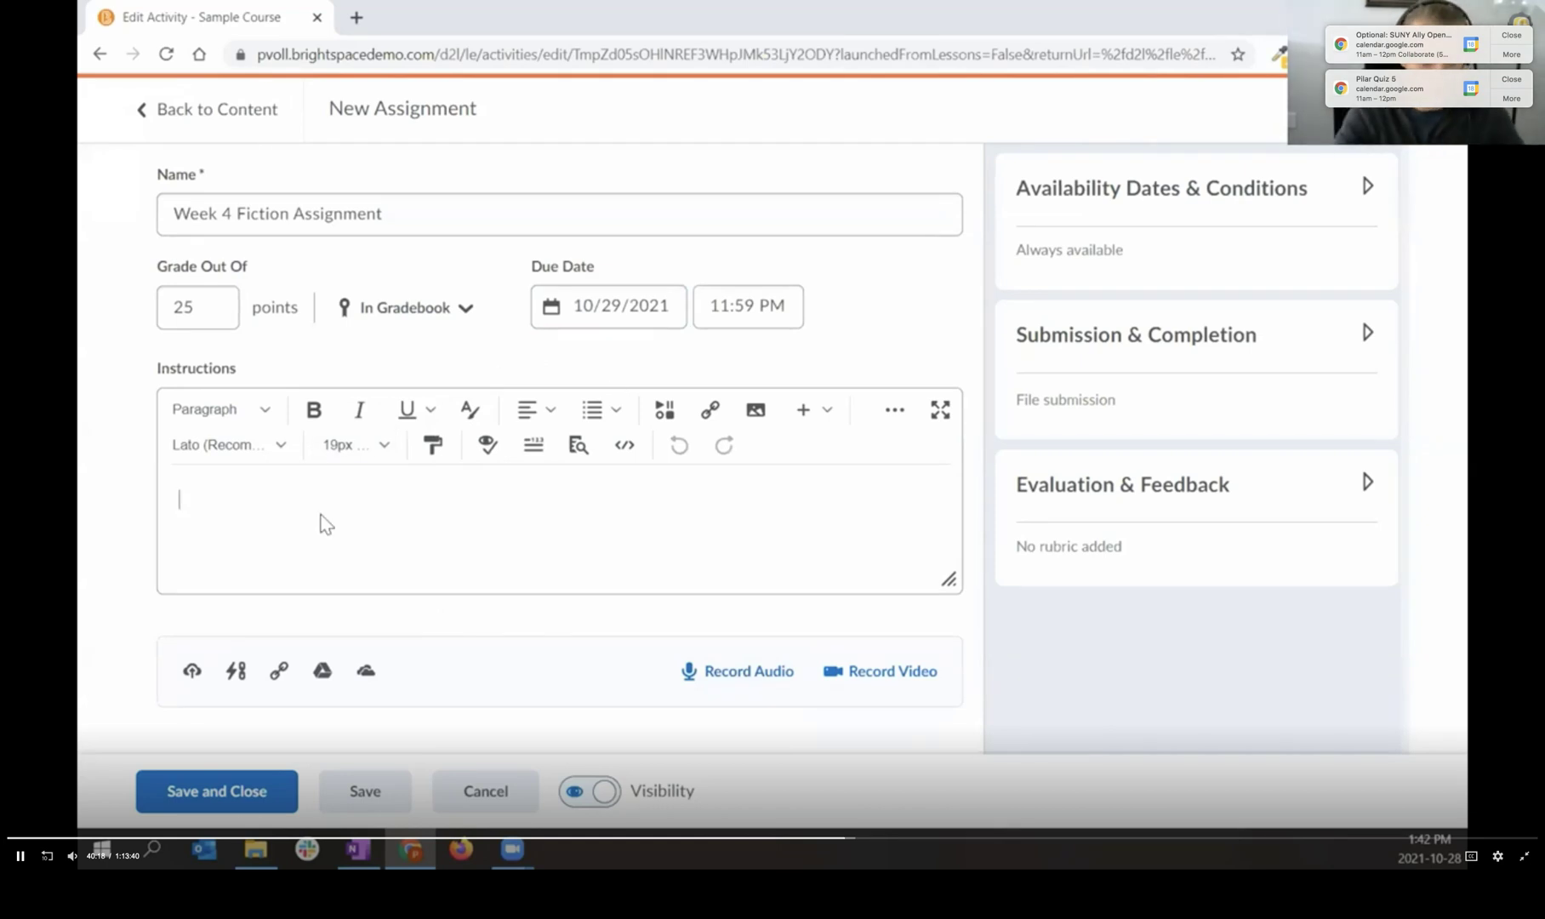
{"action": "type", "text": "Please "}
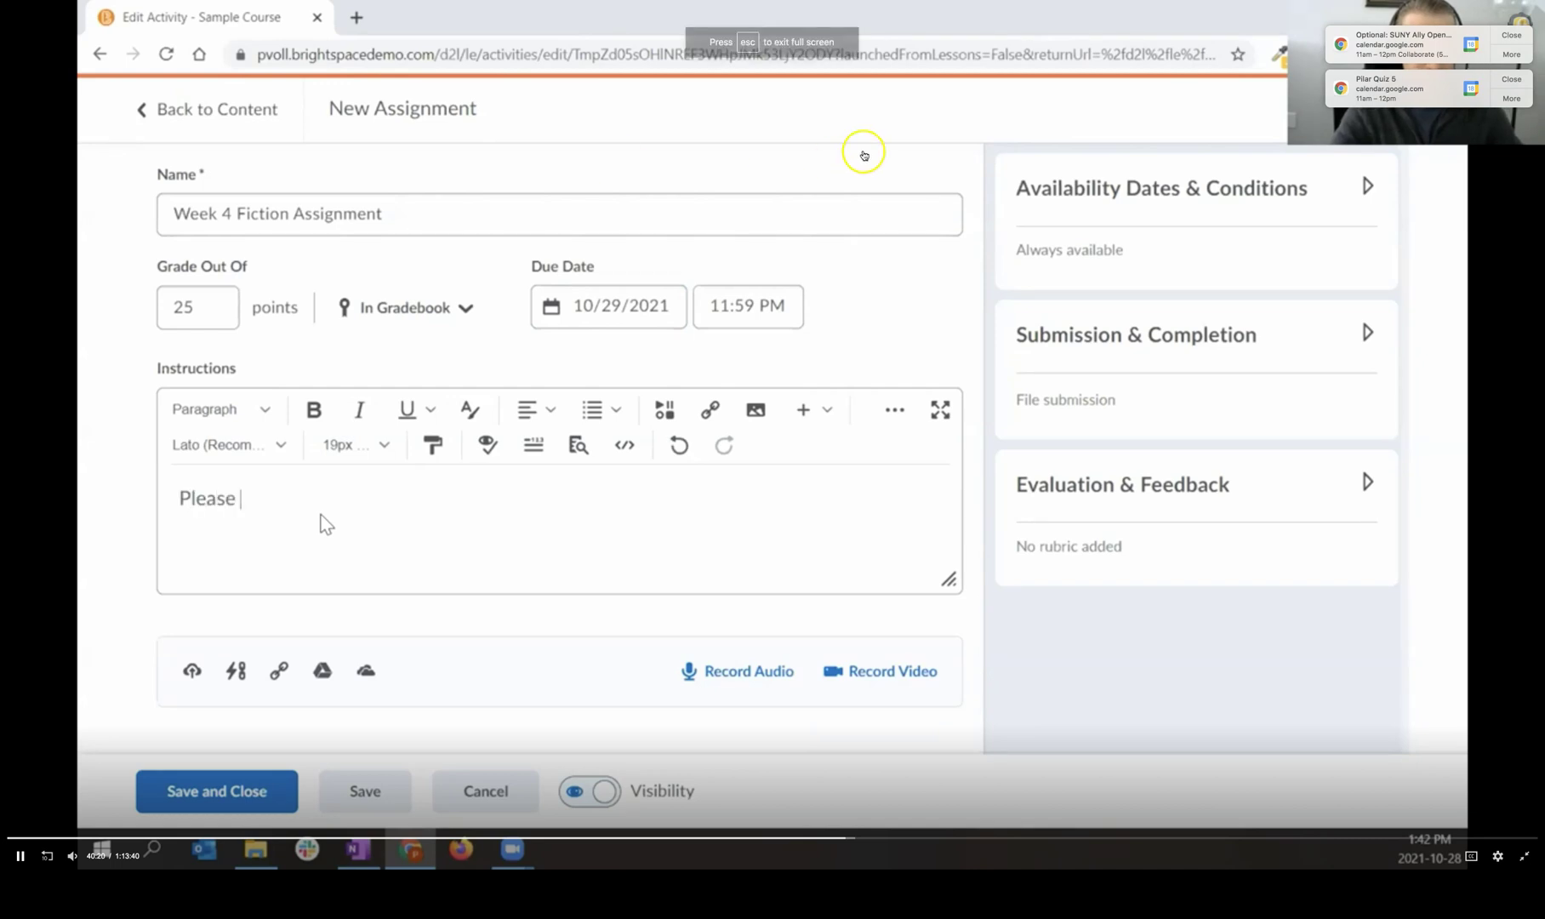
{"action": "type", "text": "write something "}
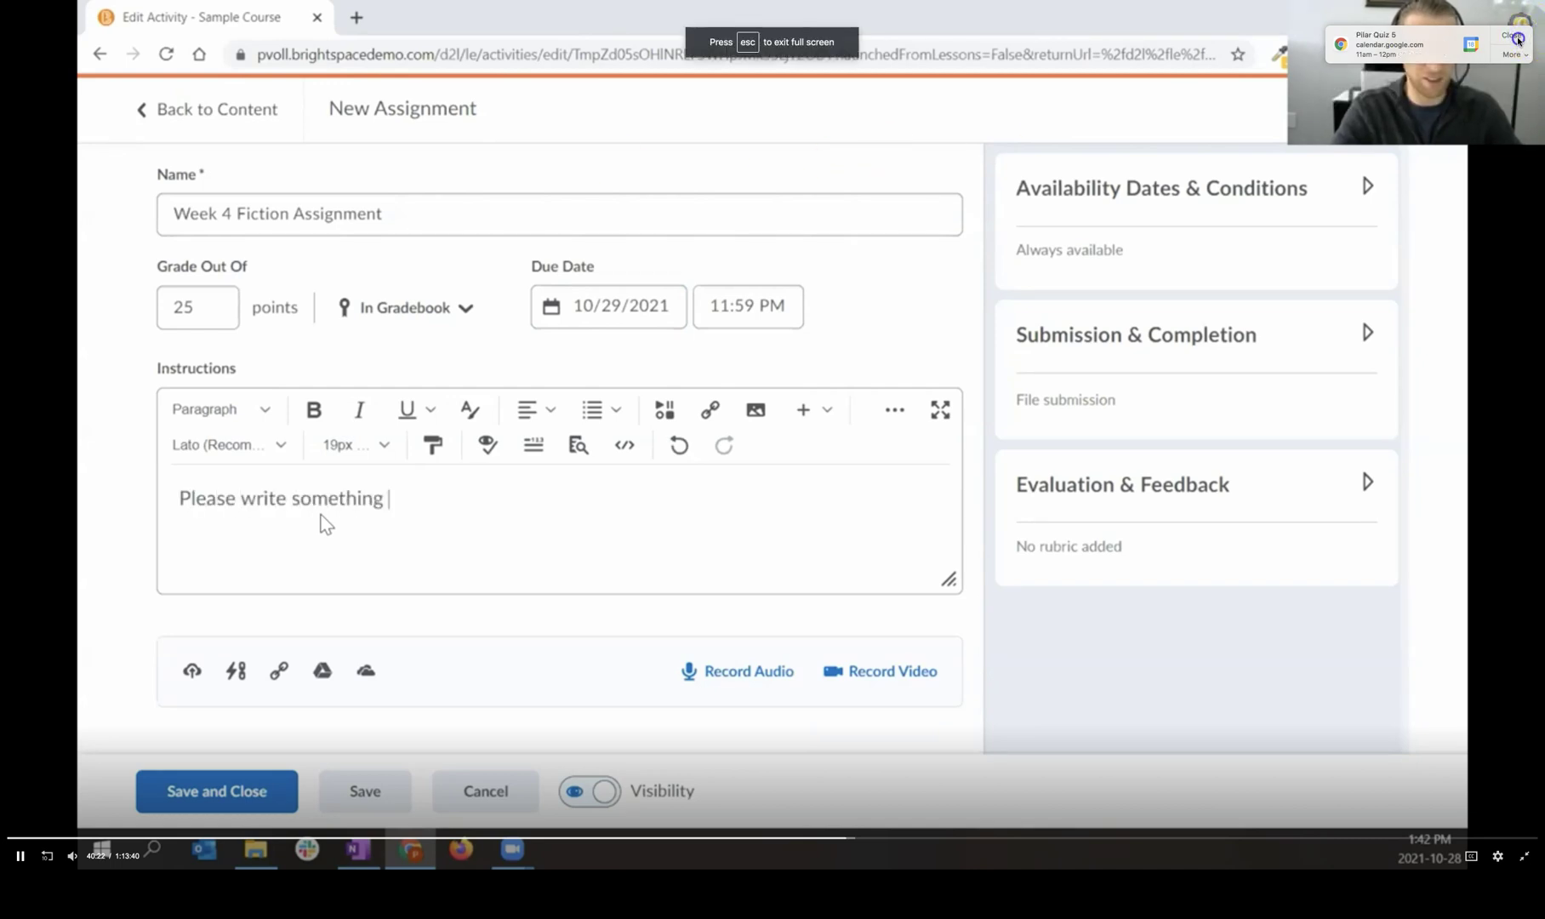
{"action": "type", "text": "that "}
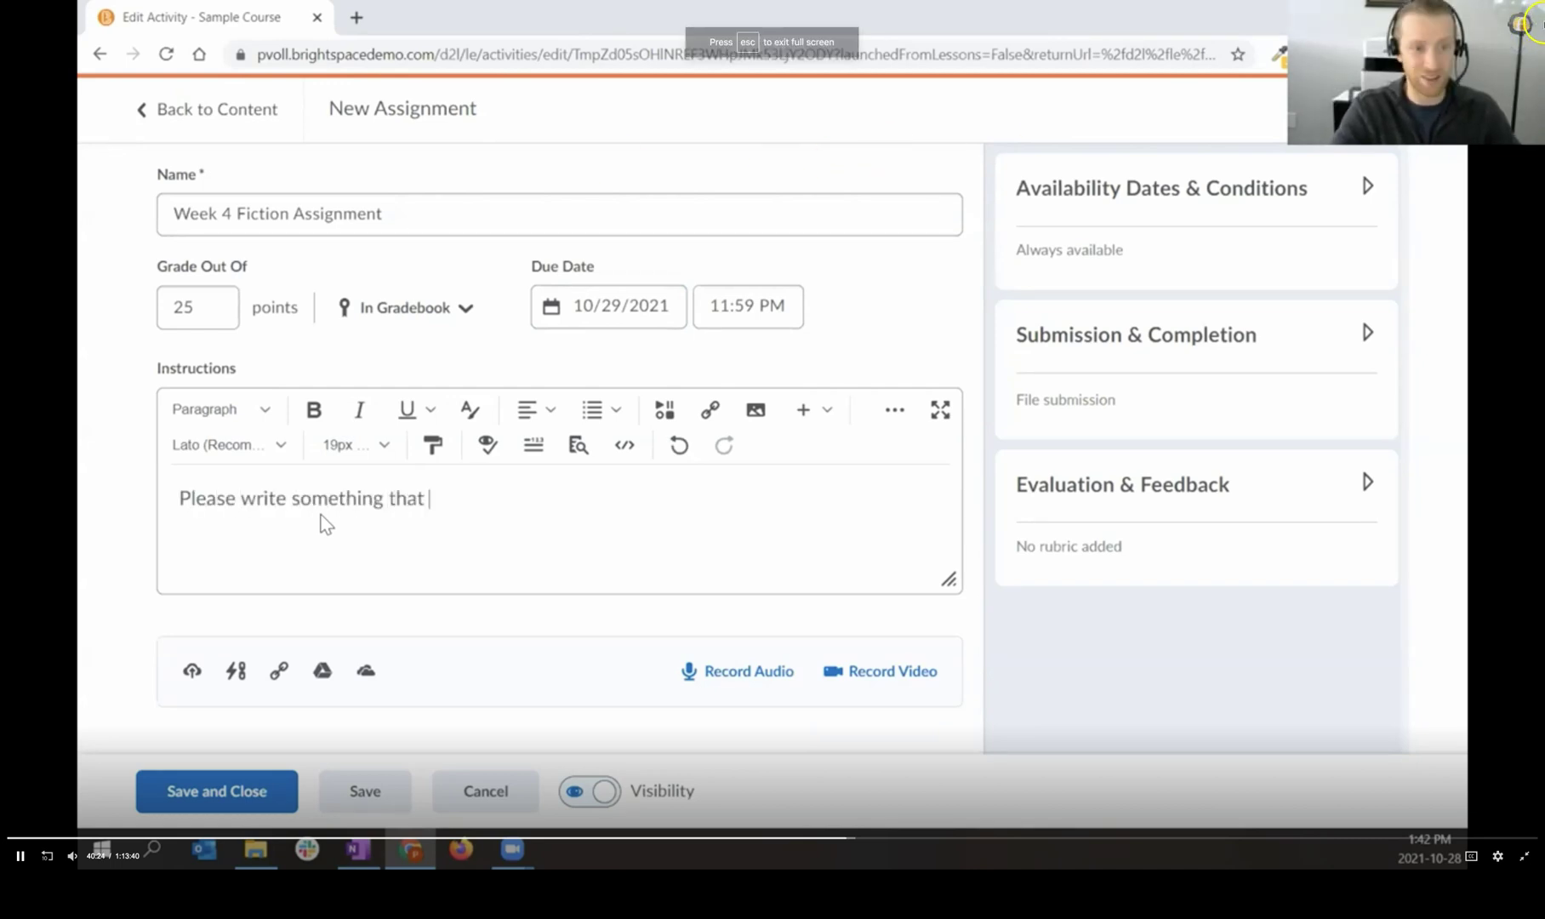
{"action": "type", "text": "is a "}
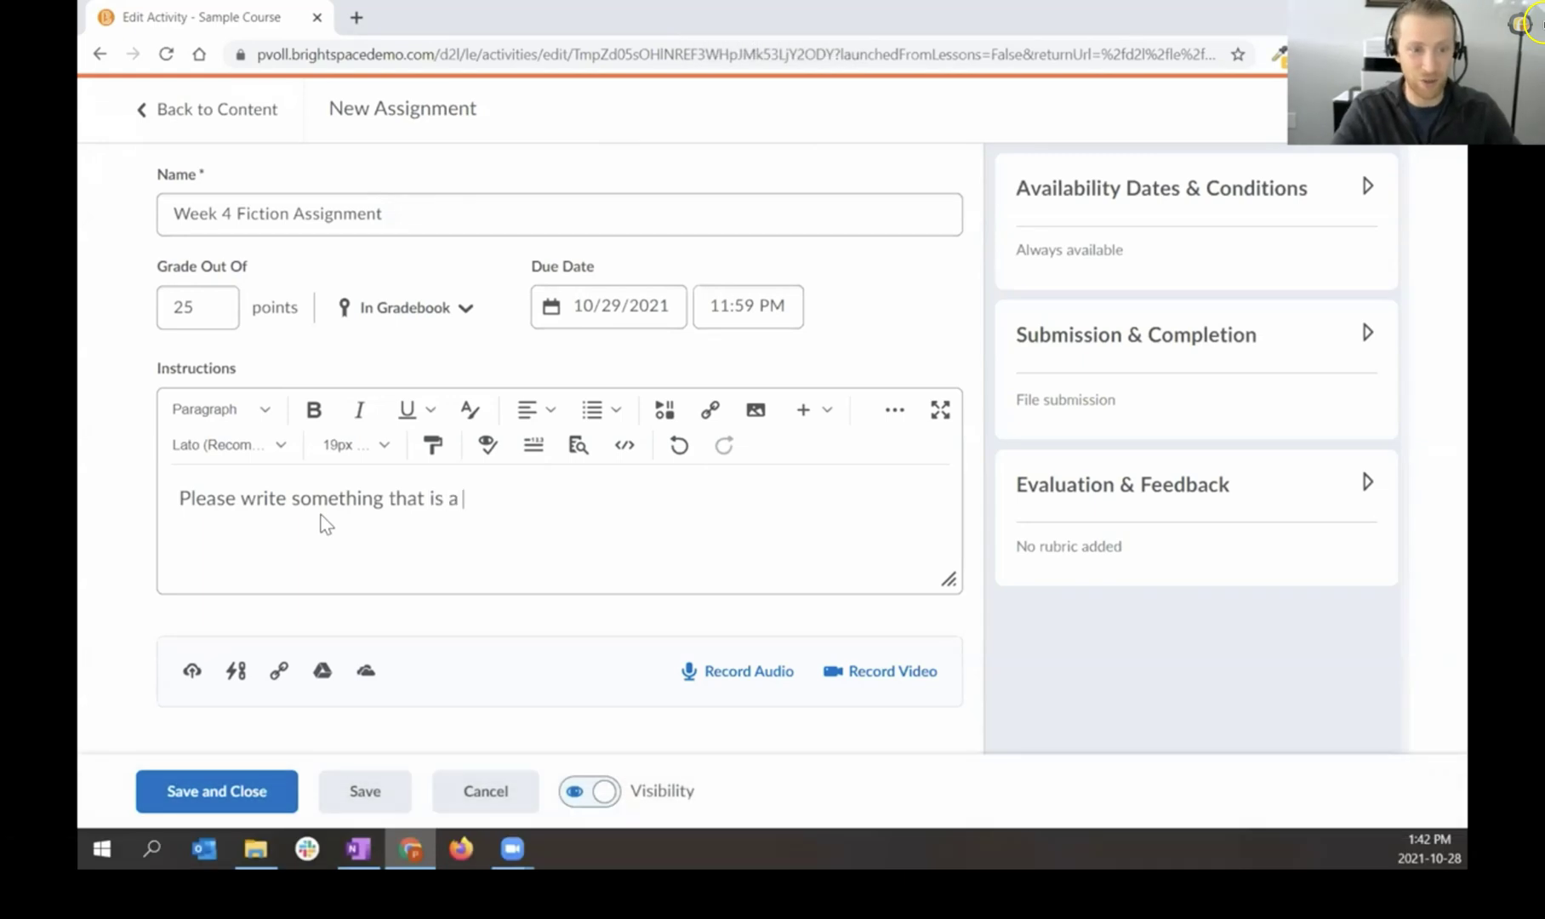
{"action": "type", "text": "fiction story."}
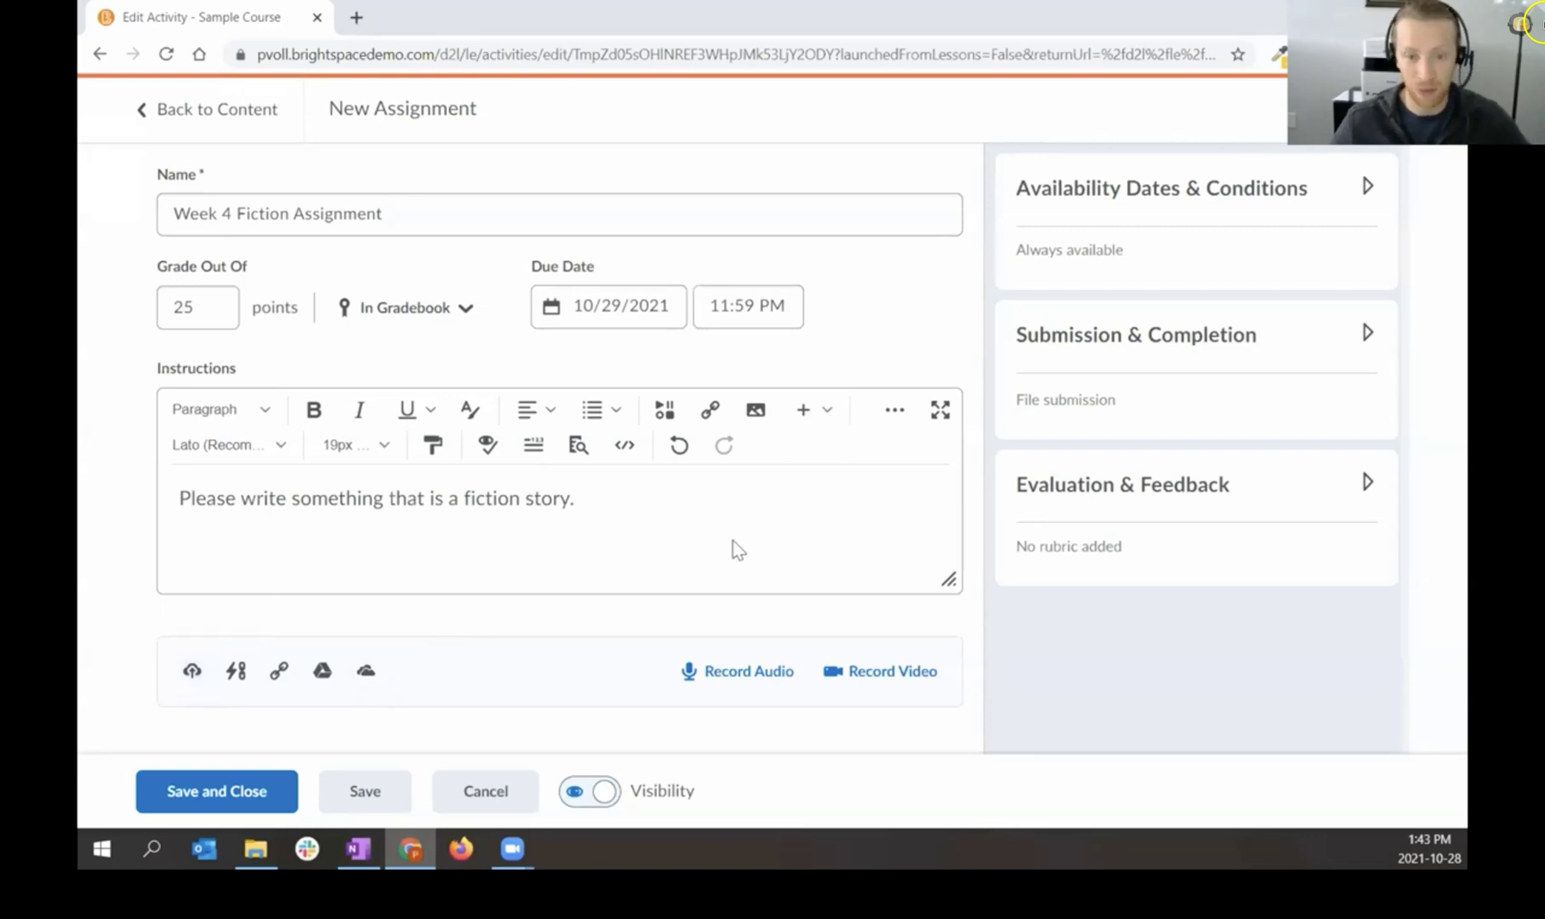
Step: Restrict the assignment's allowable file extensions to PDF Only in the submission settings
{"action": "left_click", "coordinate": [1254, 350]}
{"action": "left_click_drag", "start_coordinate": [1403, 390], "coordinate": [1407, 509]}
{"action": "scroll", "coordinate": [1292, 535], "scroll_direction": "down", "scroll_amount": 1}
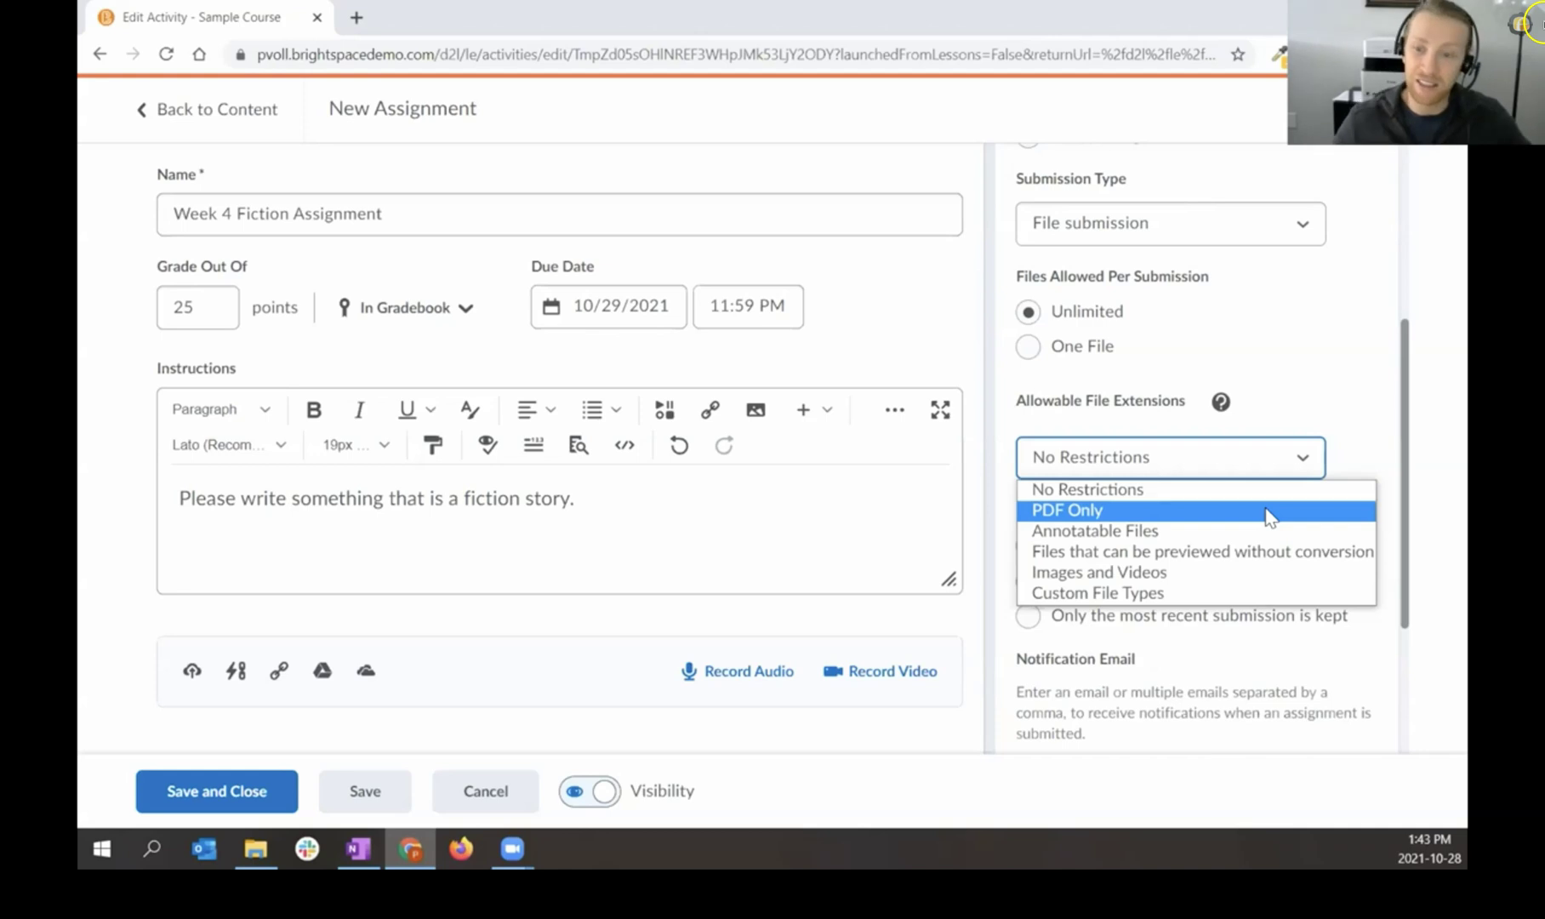
{"action": "left_click", "coordinate": [1269, 513]}
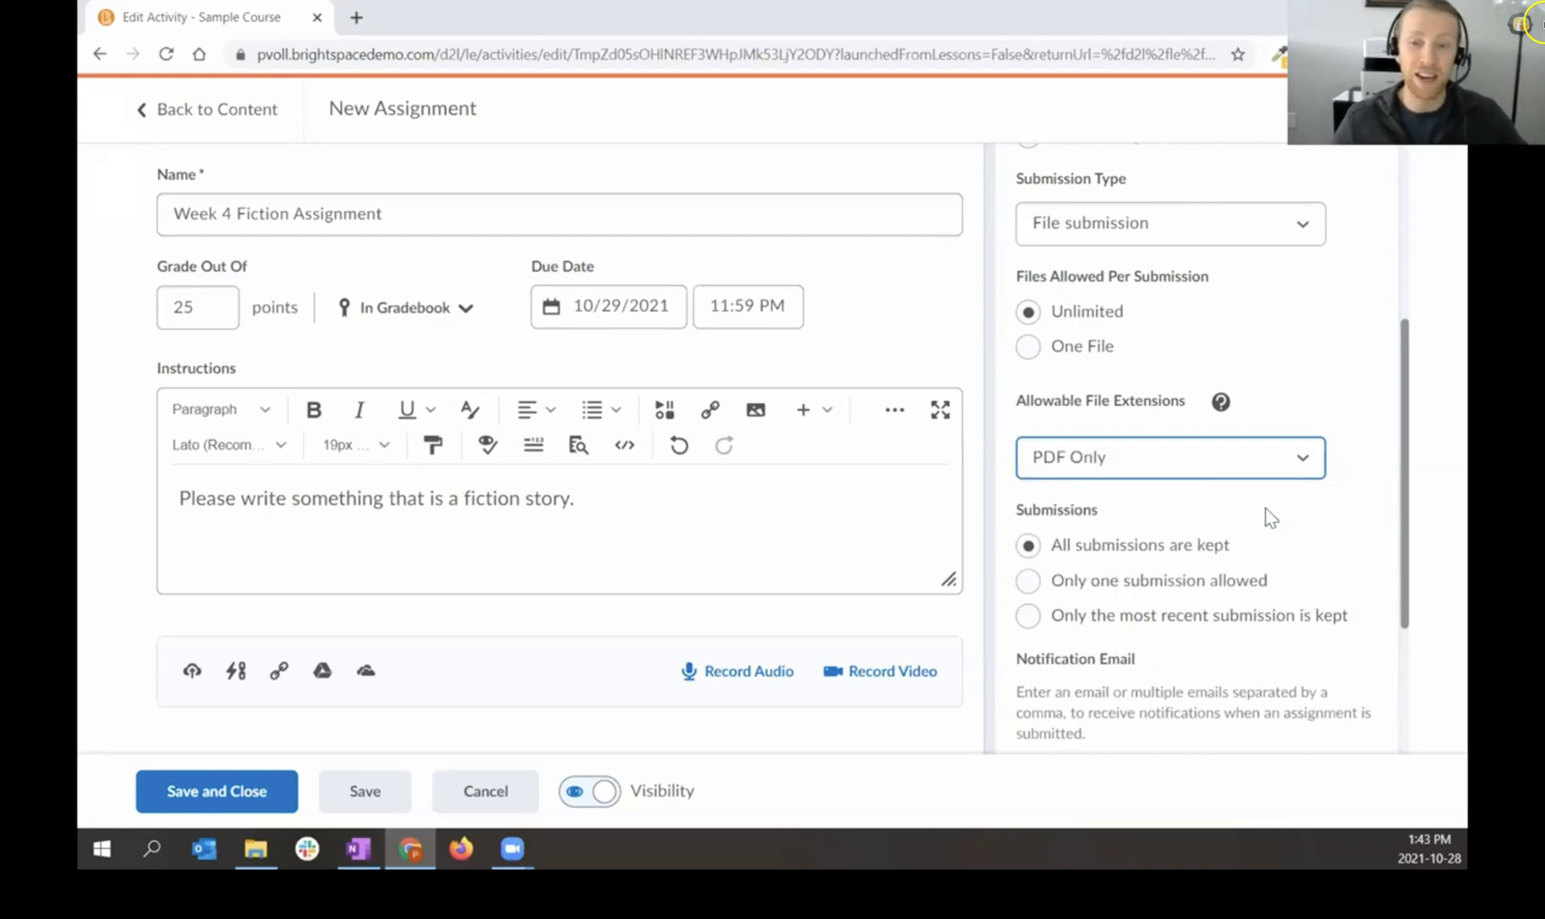
{"action": "scroll", "coordinate": [1265, 508], "scroll_direction": "up", "scroll_amount": 3}
{"action": "left_click", "coordinate": [1284, 207]}
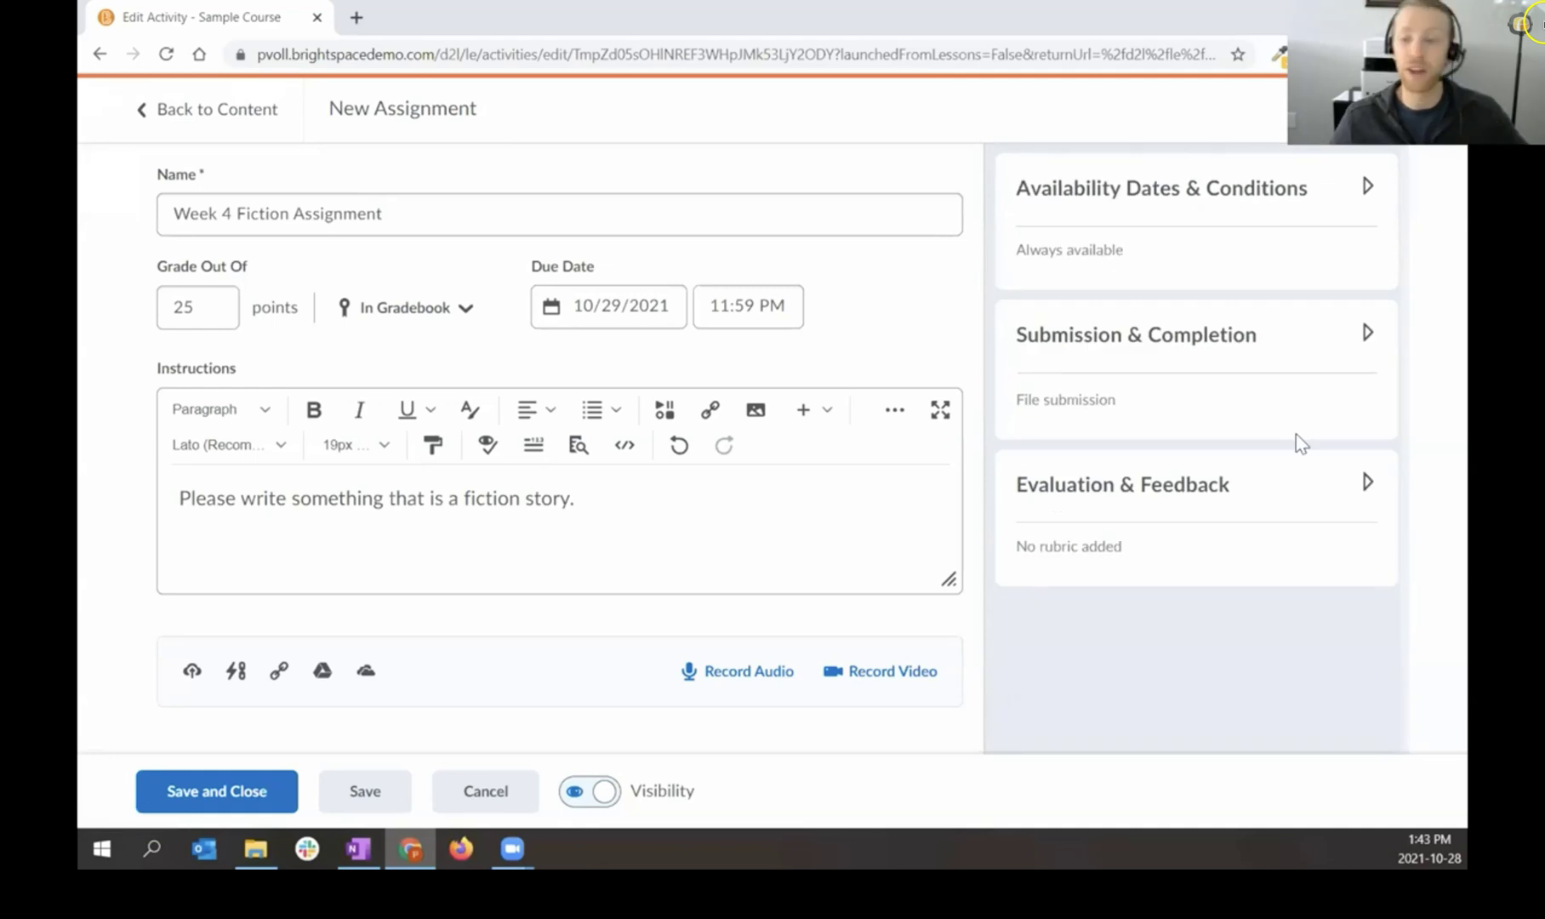
Step: Attach the existing rubric "English: Poetry Slam v.4.0" to the assignment's evaluation settings
{"action": "left_click", "coordinate": [1299, 489]}
{"action": "scroll", "coordinate": [1255, 476], "scroll_direction": "down", "scroll_amount": 1}
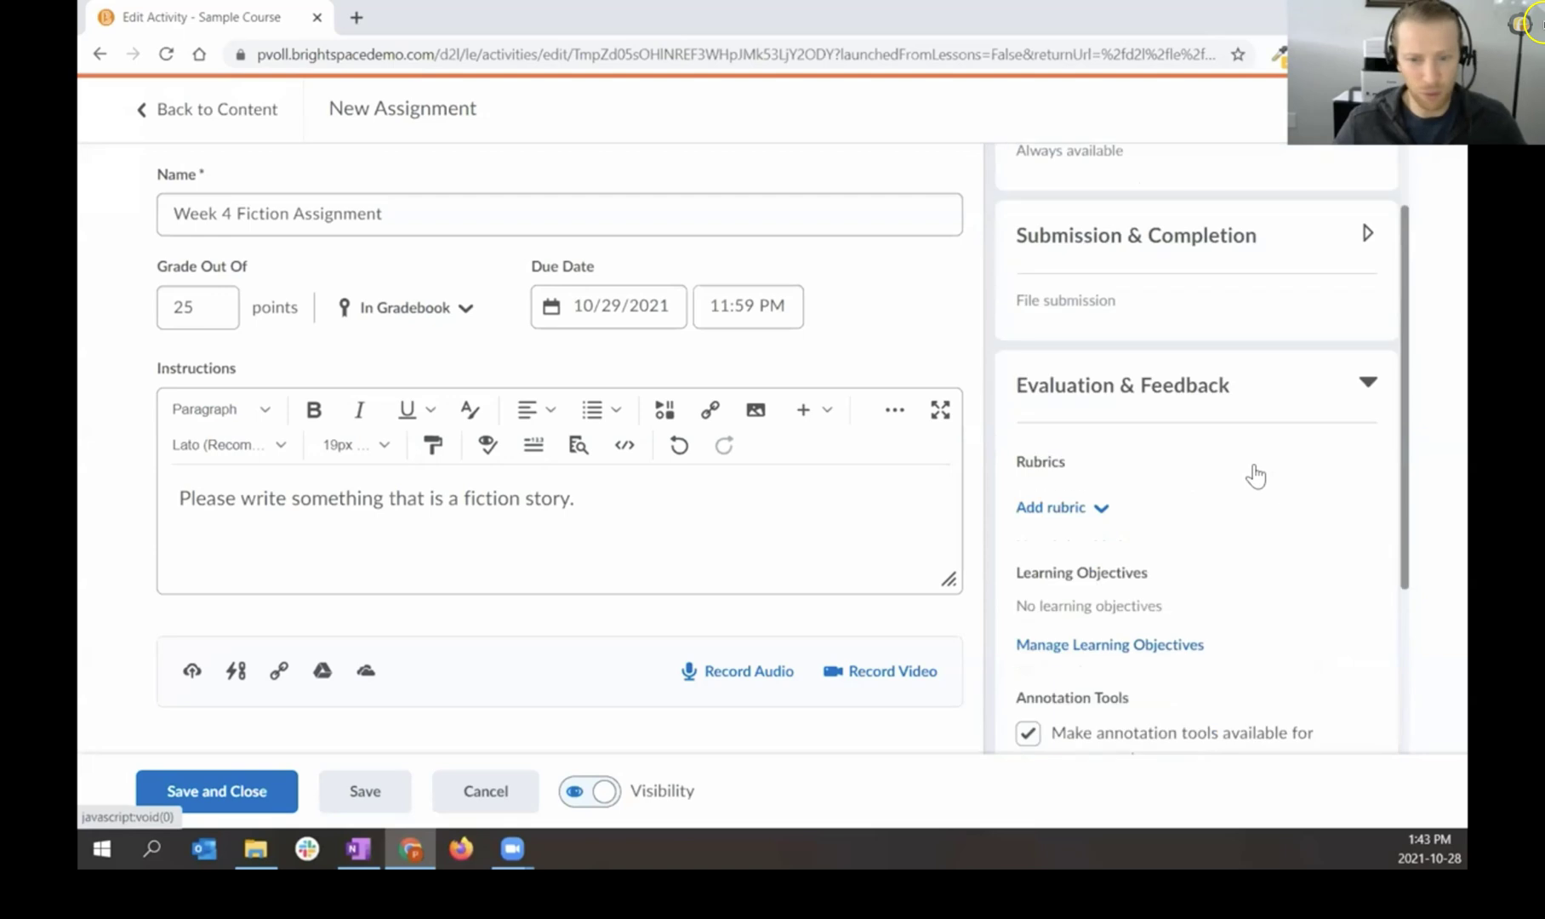
{"action": "scroll", "coordinate": [1255, 476], "scroll_direction": "down", "scroll_amount": 2}
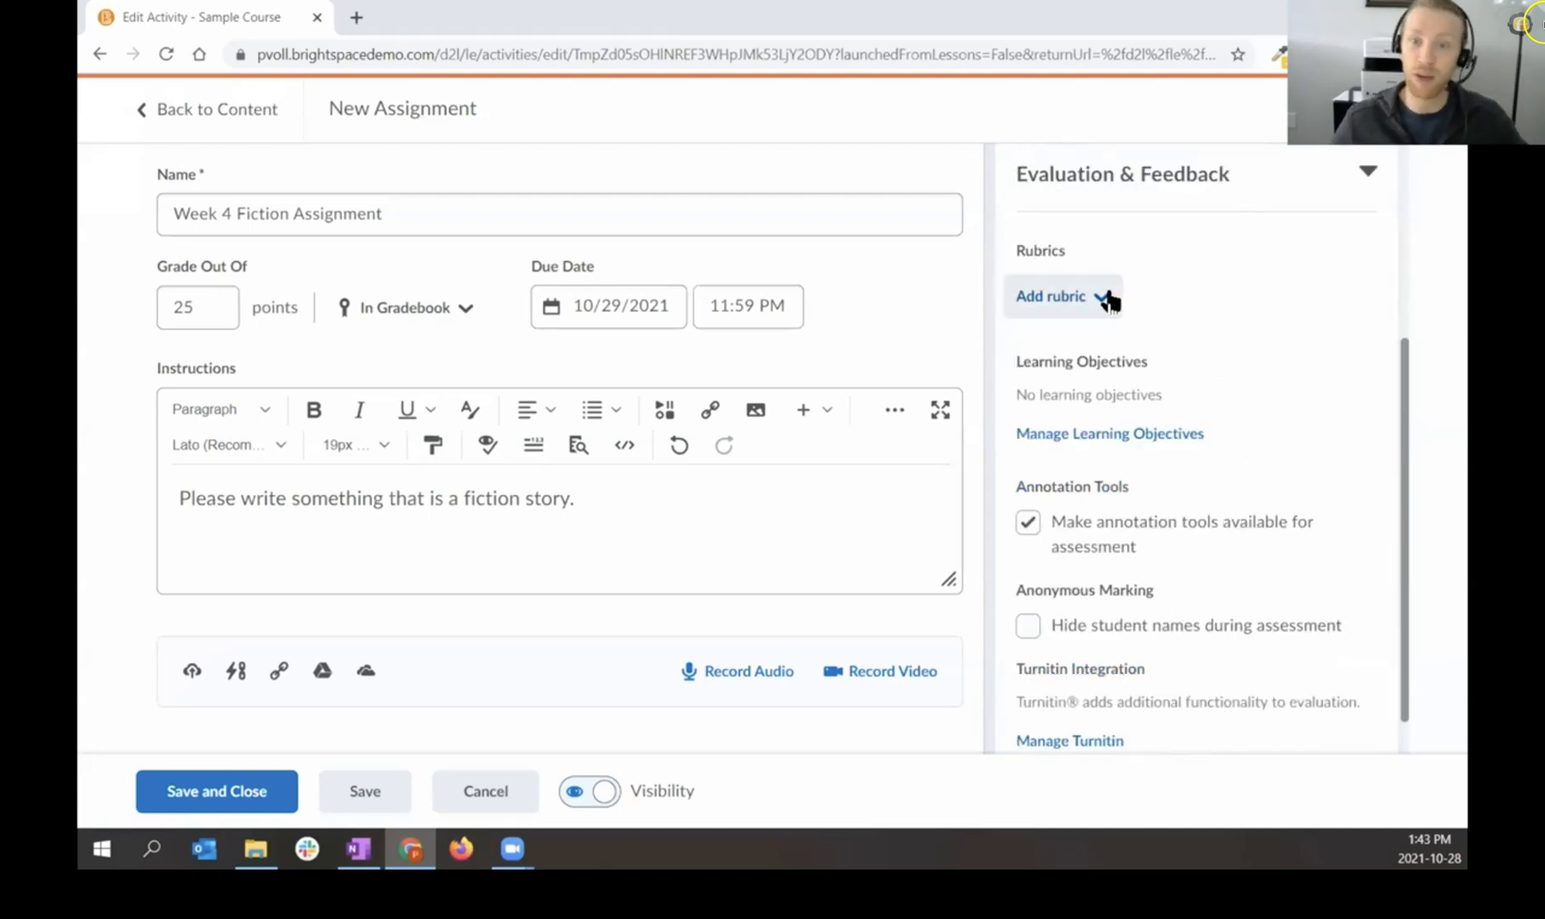
{"action": "left_click", "coordinate": [1104, 297]}
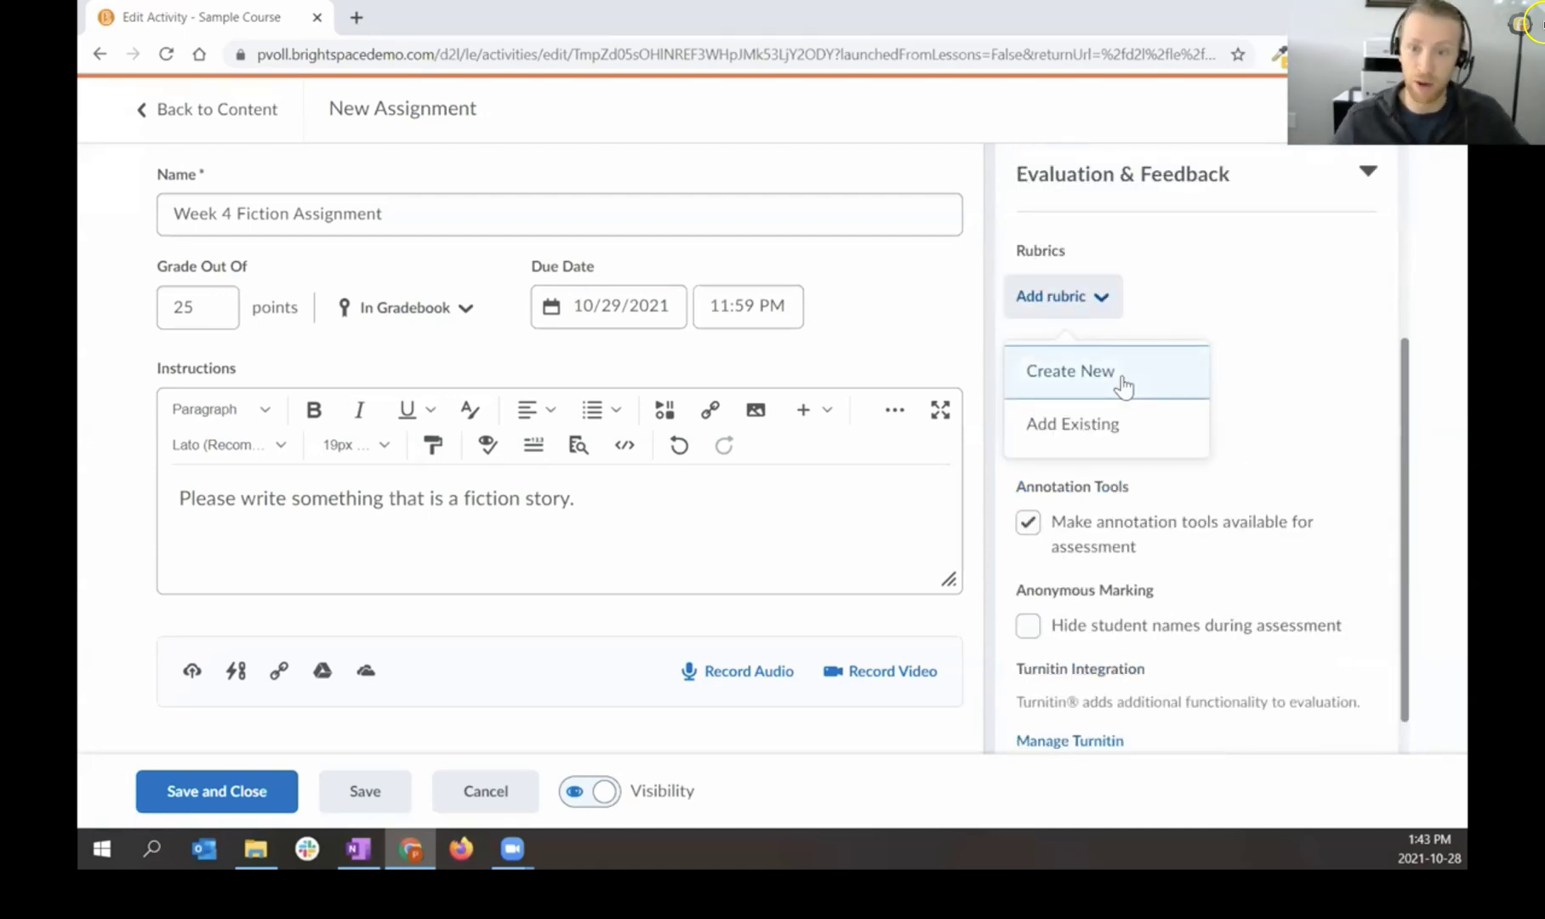
{"action": "left_click", "coordinate": [1126, 425]}
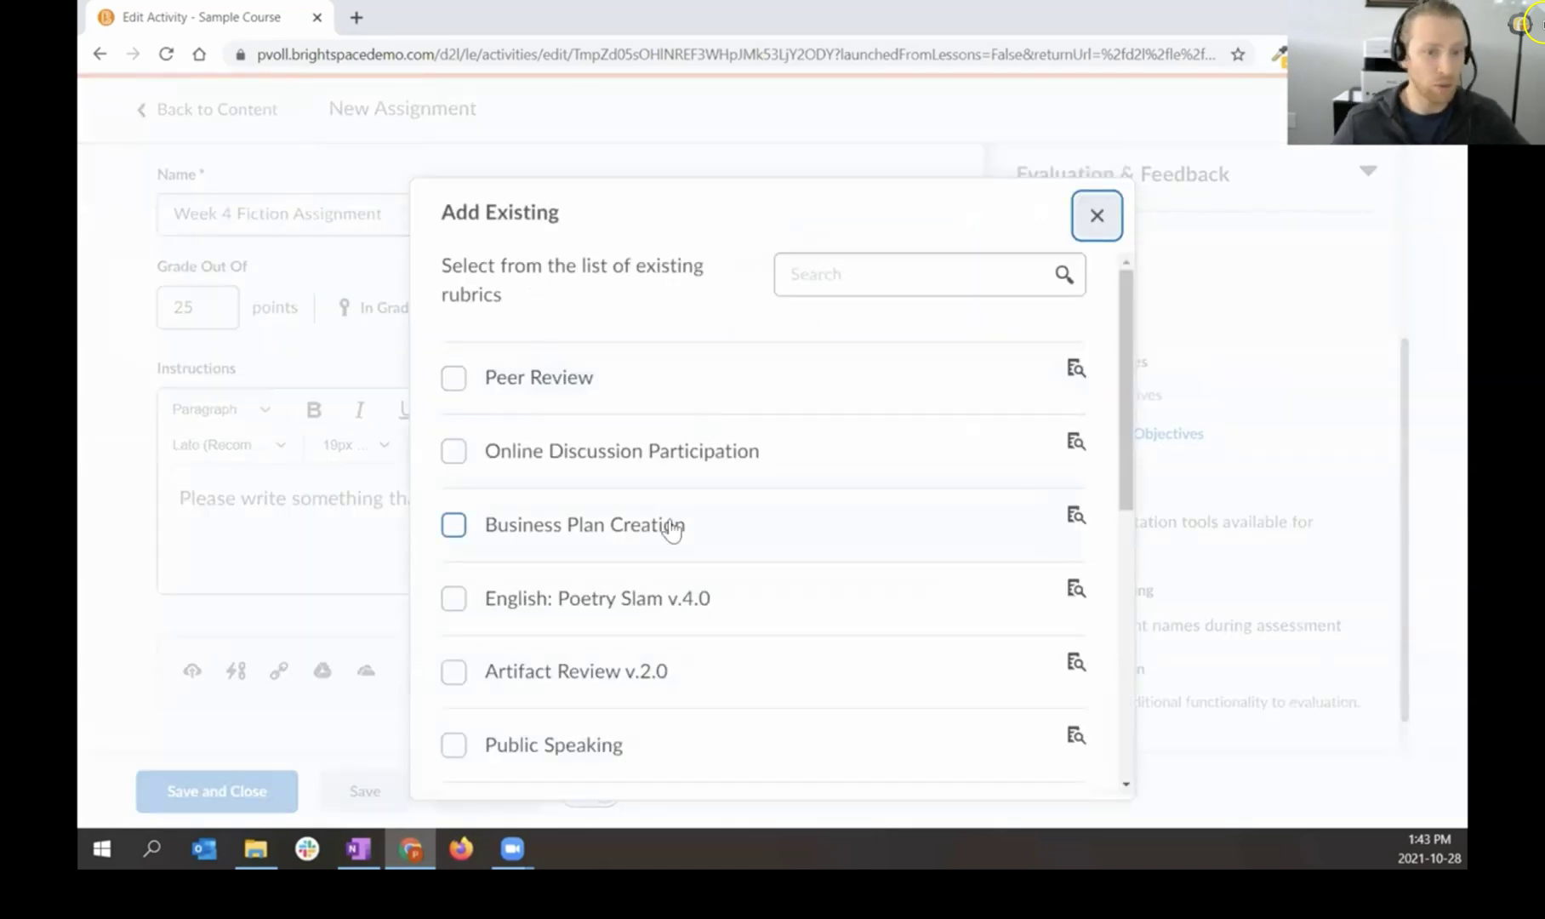
{"action": "left_click", "coordinate": [679, 613]}
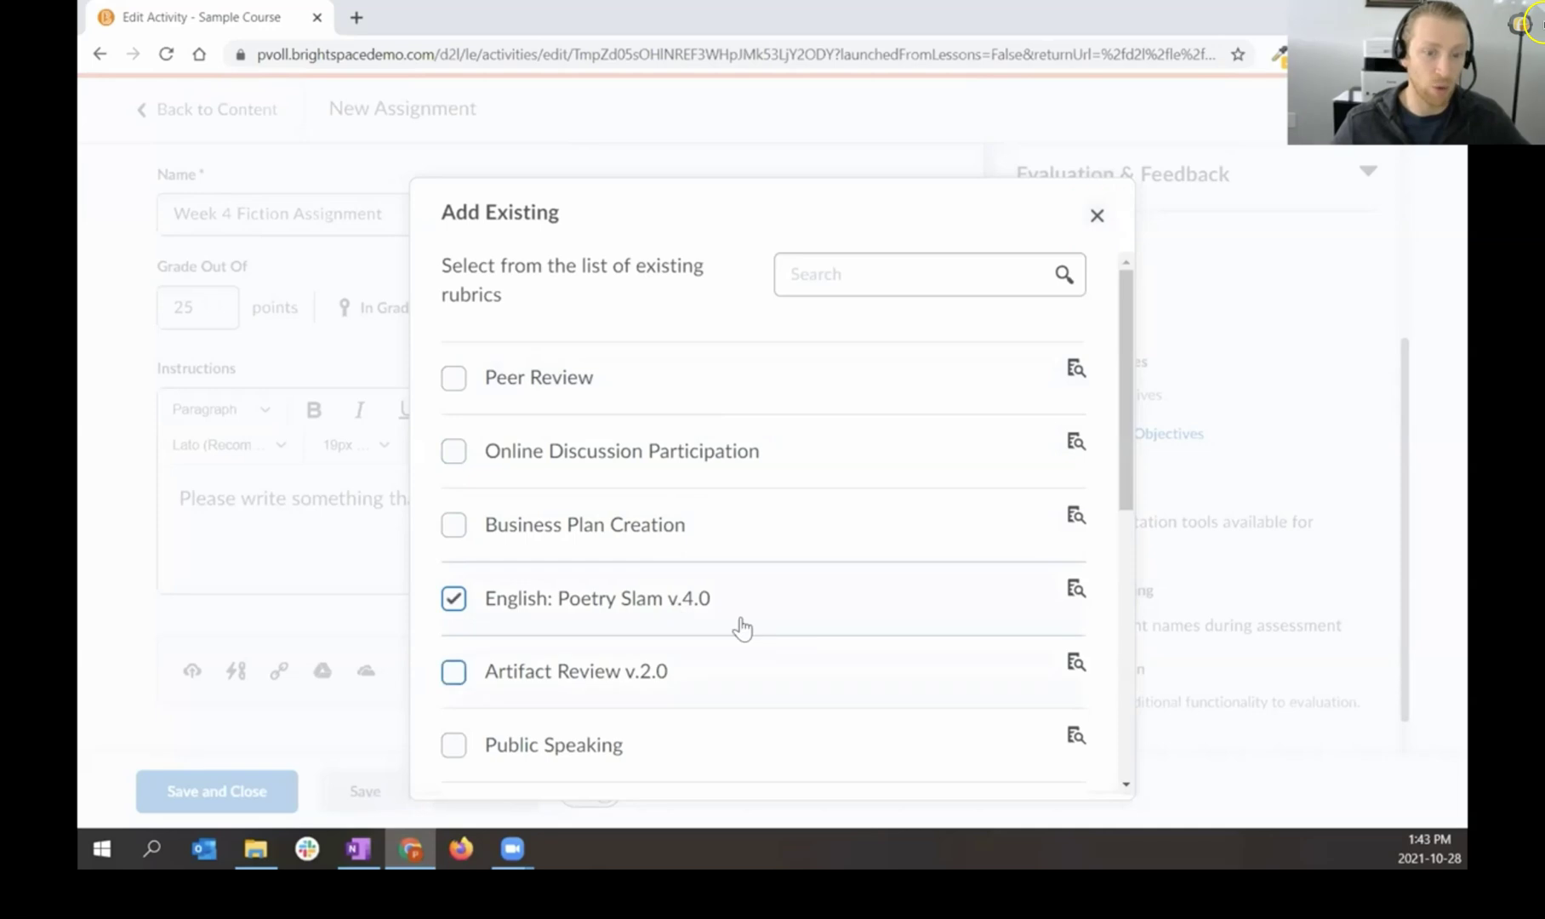
{"action": "scroll", "coordinate": [742, 627], "scroll_direction": "down", "scroll_amount": 10}
{"action": "left_click", "coordinate": [469, 752]}
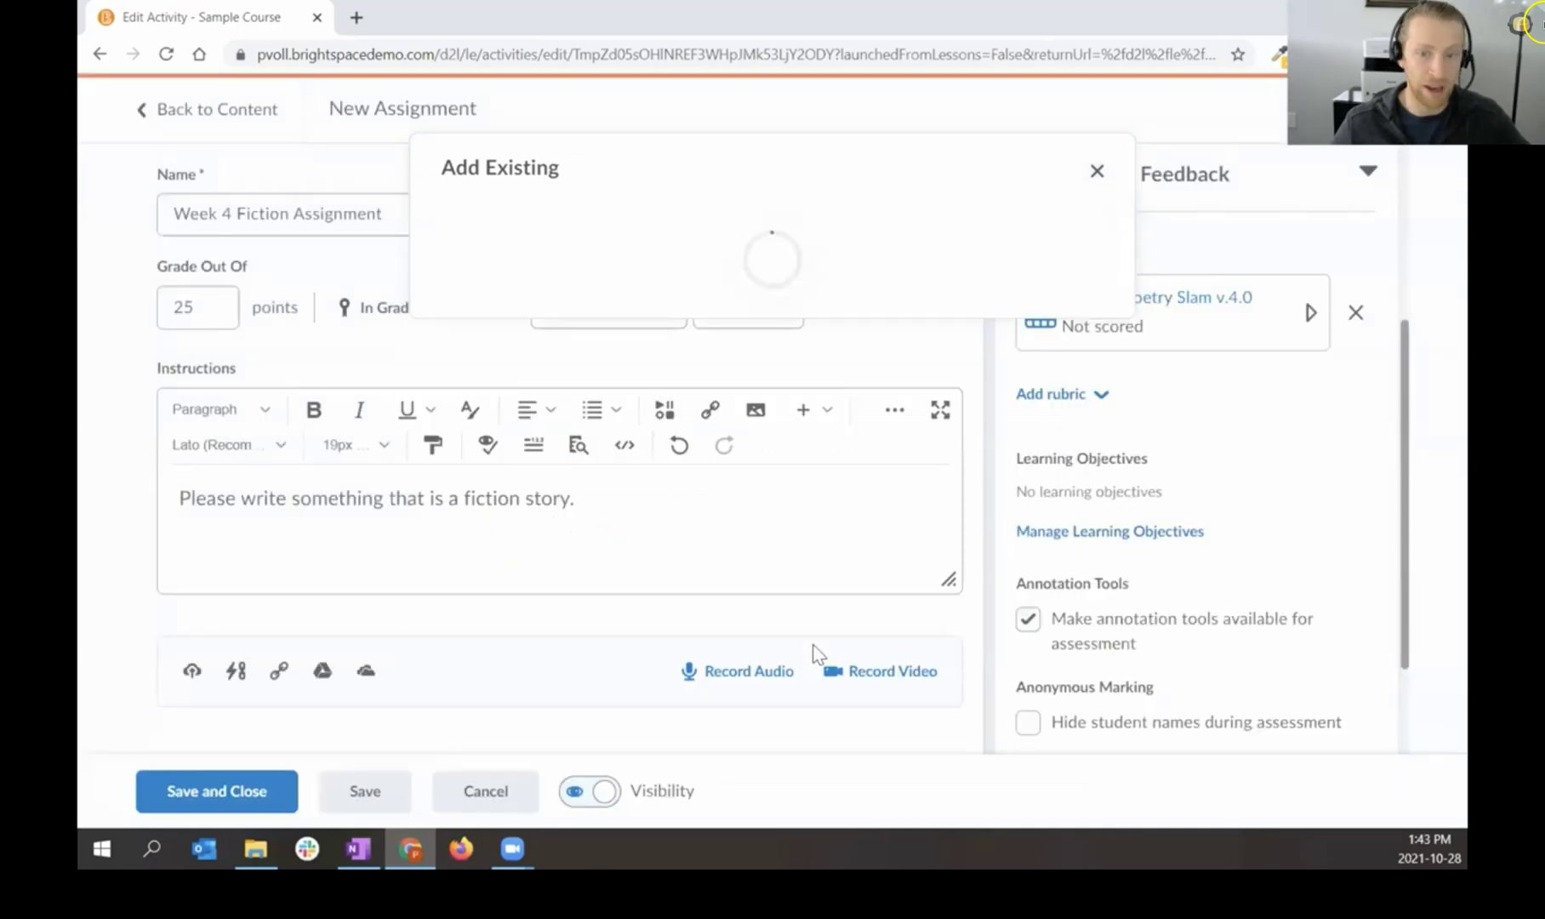
{"action": "left_click", "coordinate": [1266, 173]}
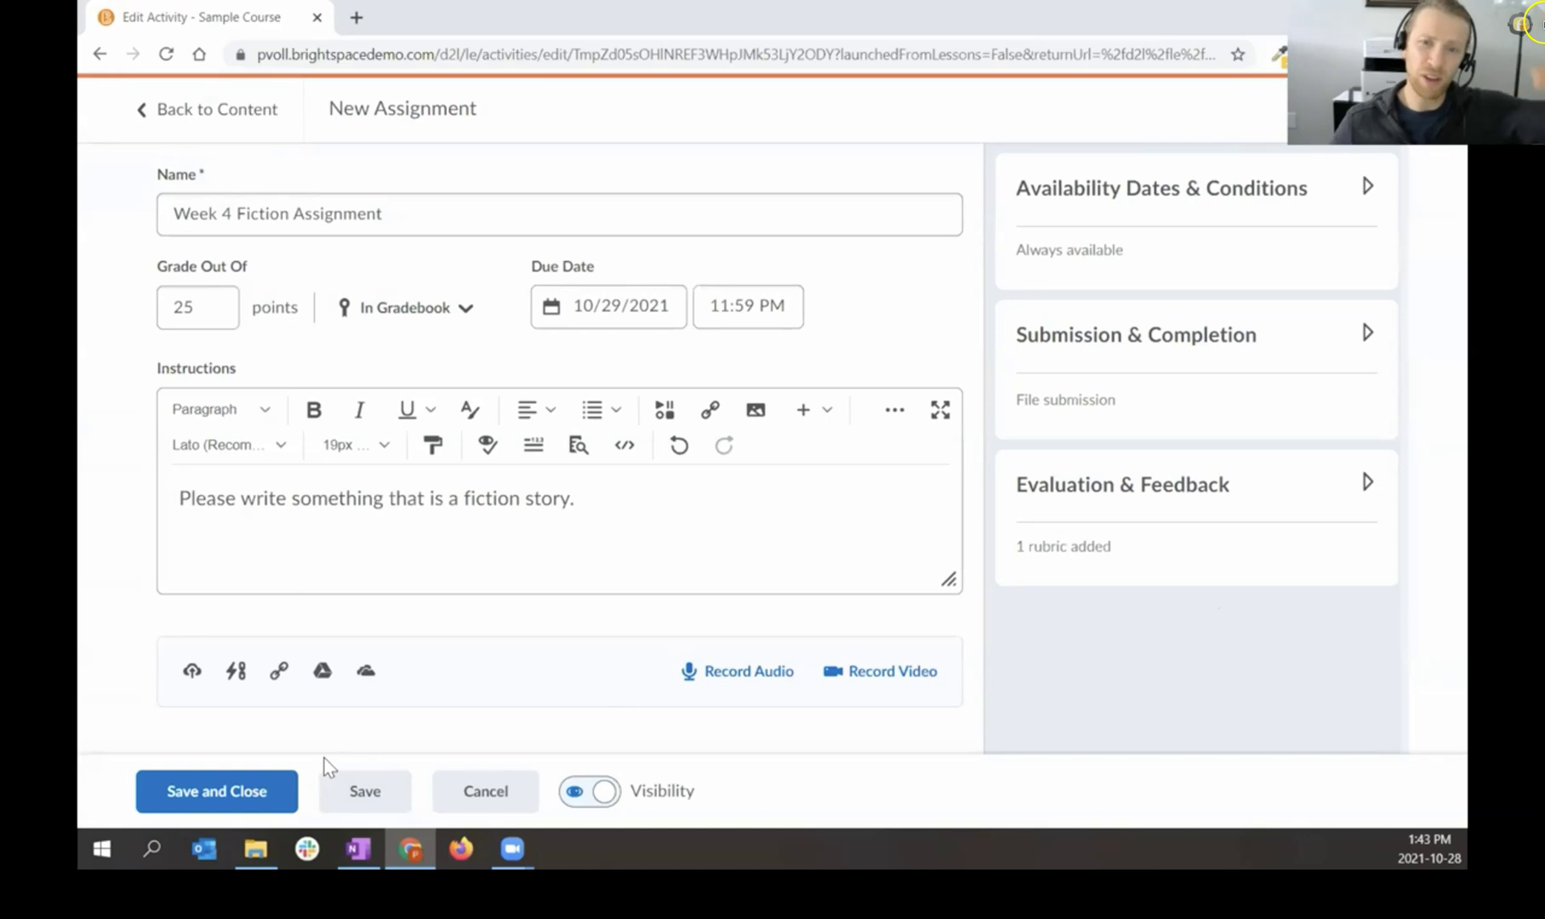
Step: Save and close the assignment, and return to the Week 4: Fiction module to review its contents
{"action": "left_click", "coordinate": [255, 798]}
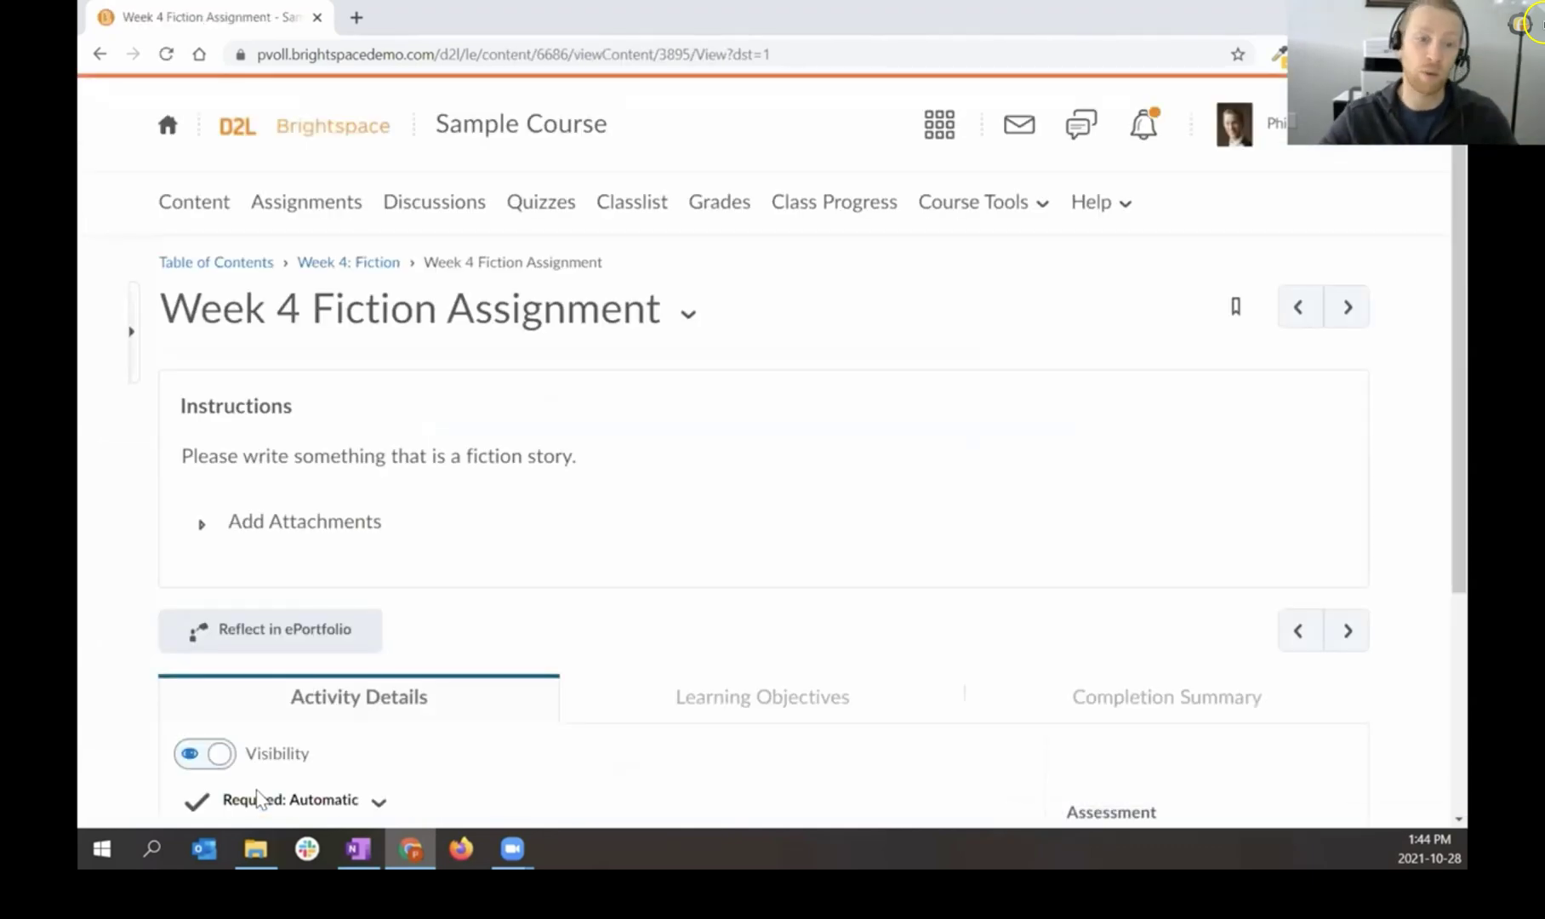
{"action": "left_click", "coordinate": [338, 274]}
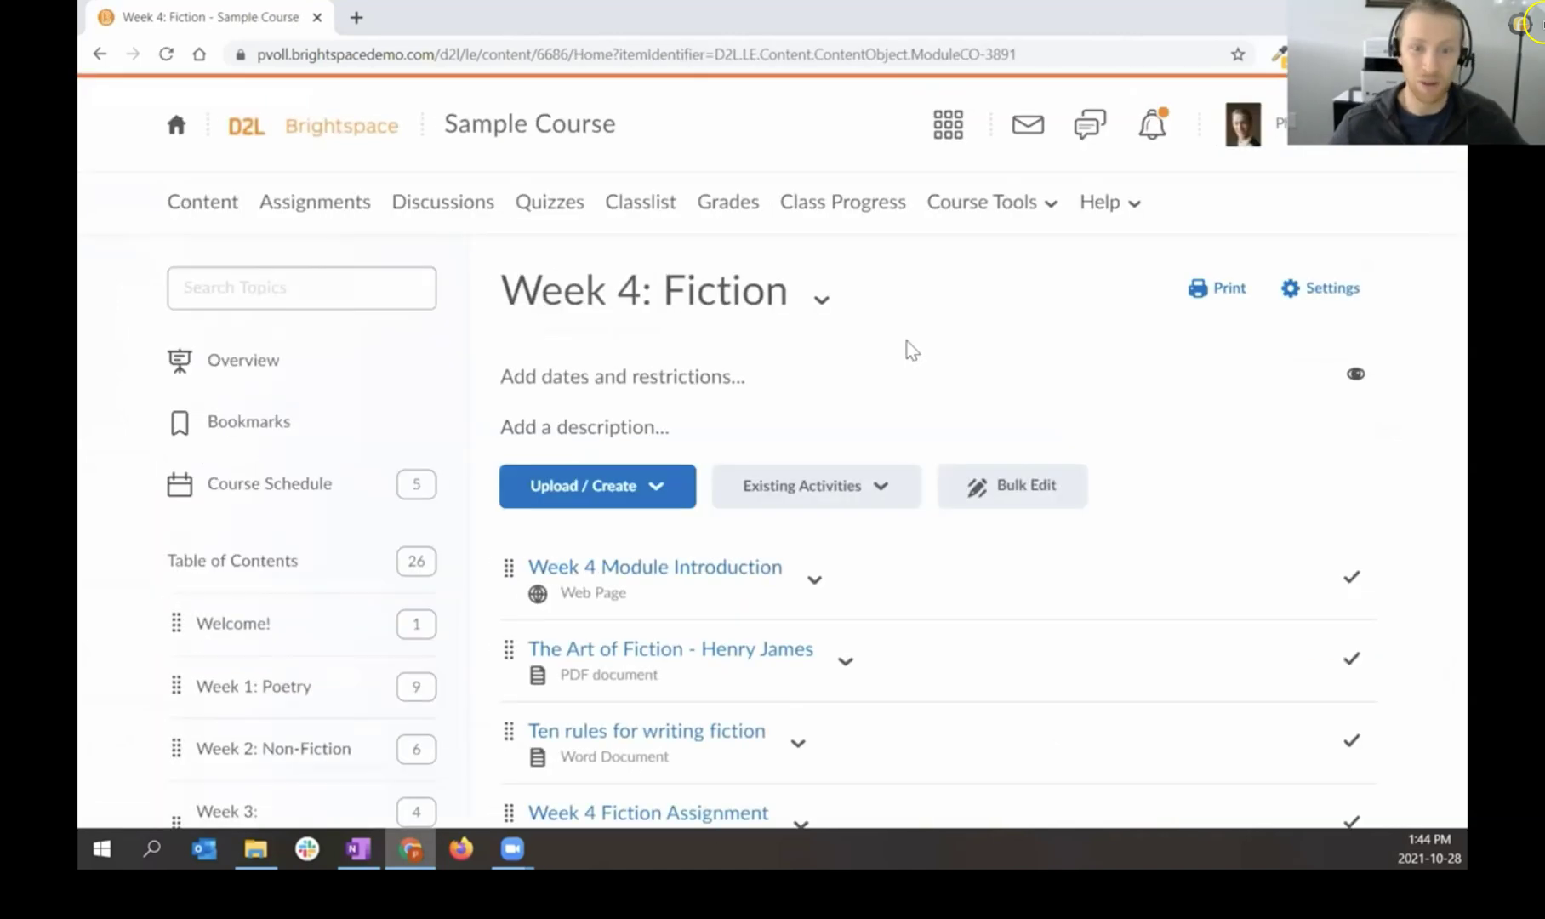
{"action": "scroll", "coordinate": [1000, 375], "scroll_direction": "down", "scroll_amount": 3}
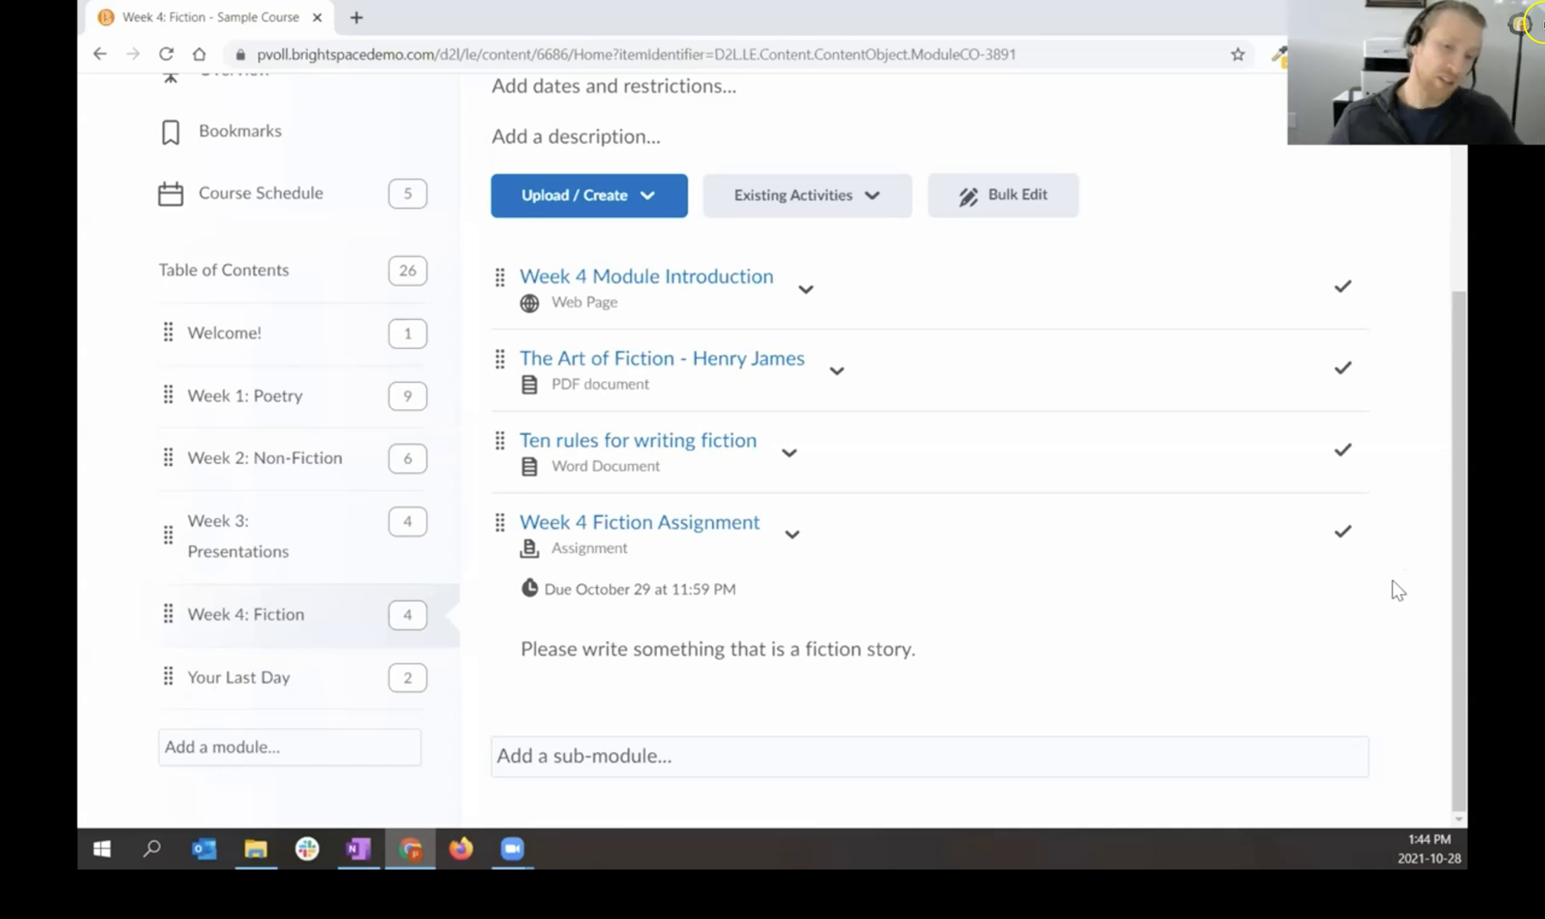
{"action": "scroll", "coordinate": [1397, 590], "scroll_direction": "up", "scroll_amount": 4}
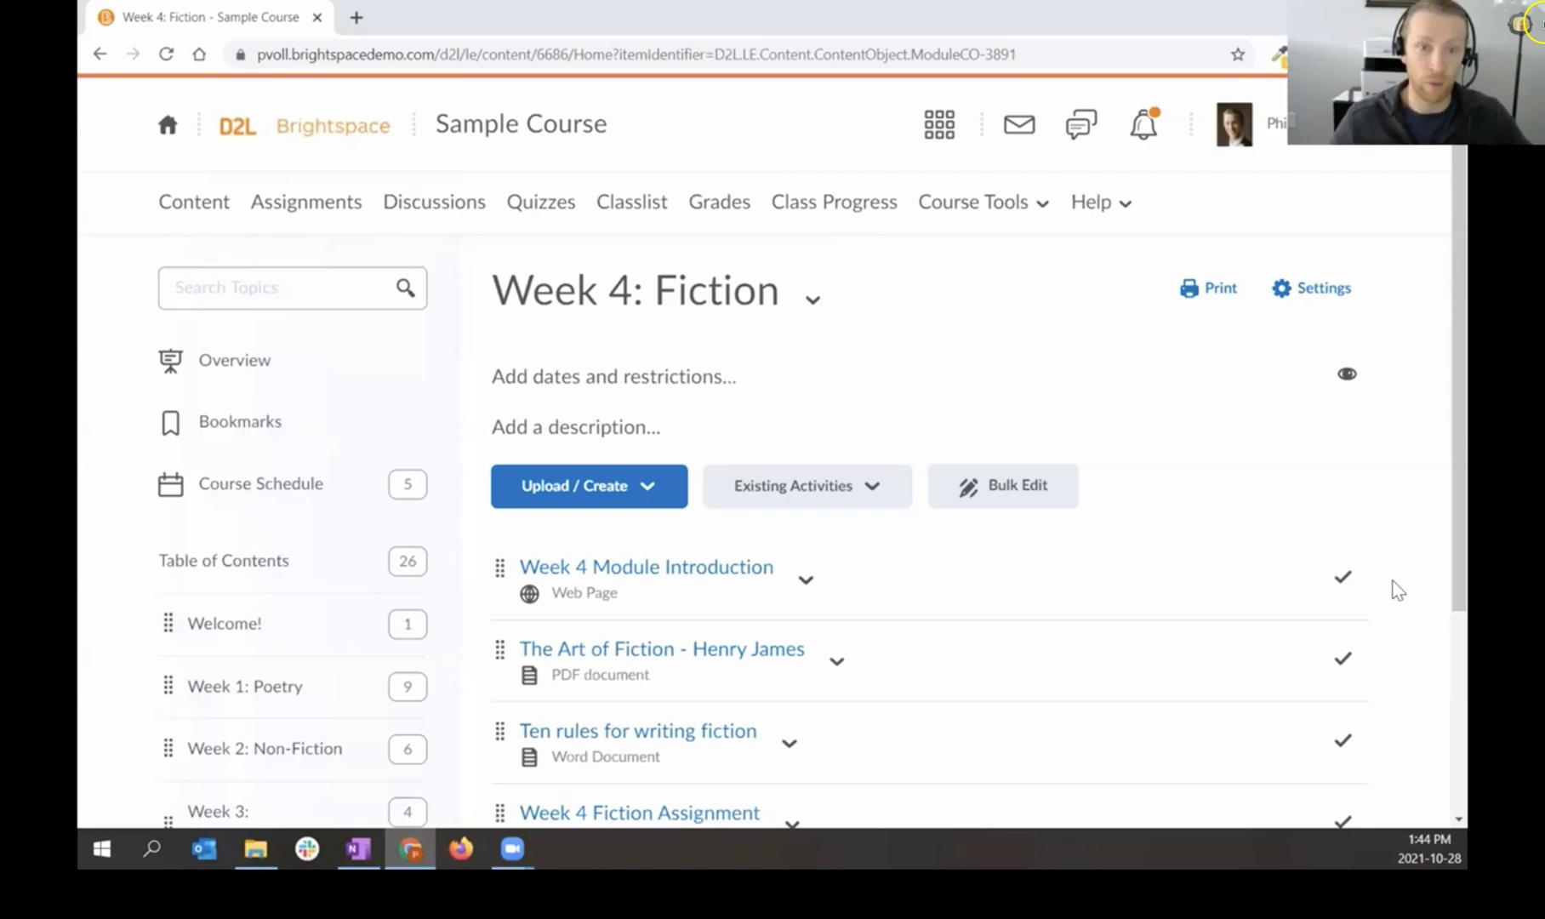
Step: Open the course grades and examine the students' results across the quiz, discussion and assignment columns
{"action": "left_click", "coordinate": [738, 213]}
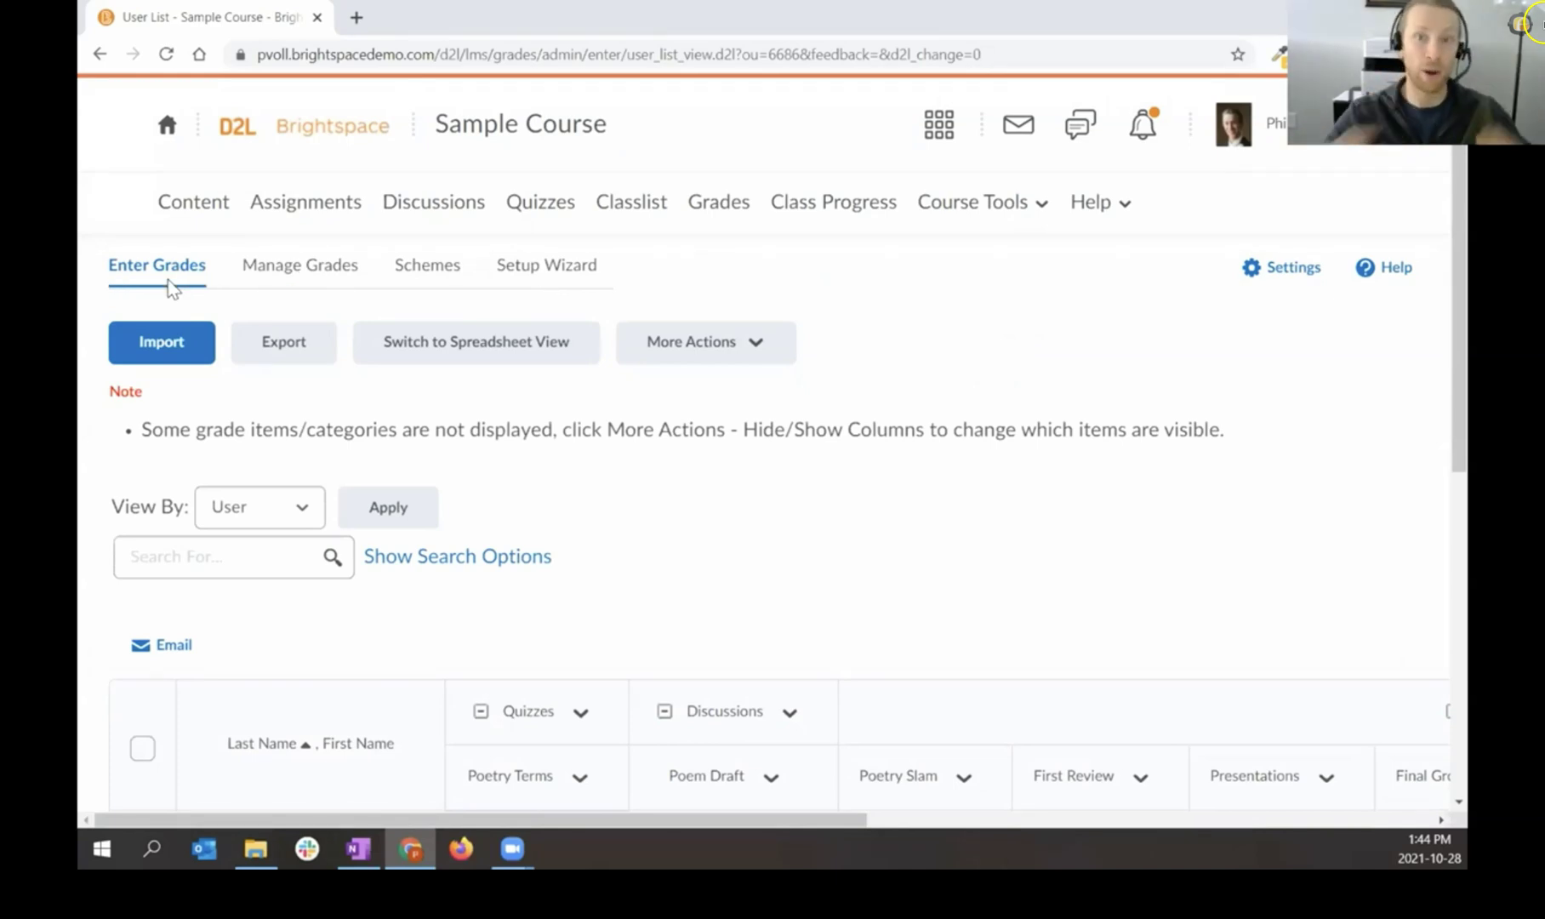
{"action": "scroll", "coordinate": [193, 297], "scroll_direction": "down", "scroll_amount": 5}
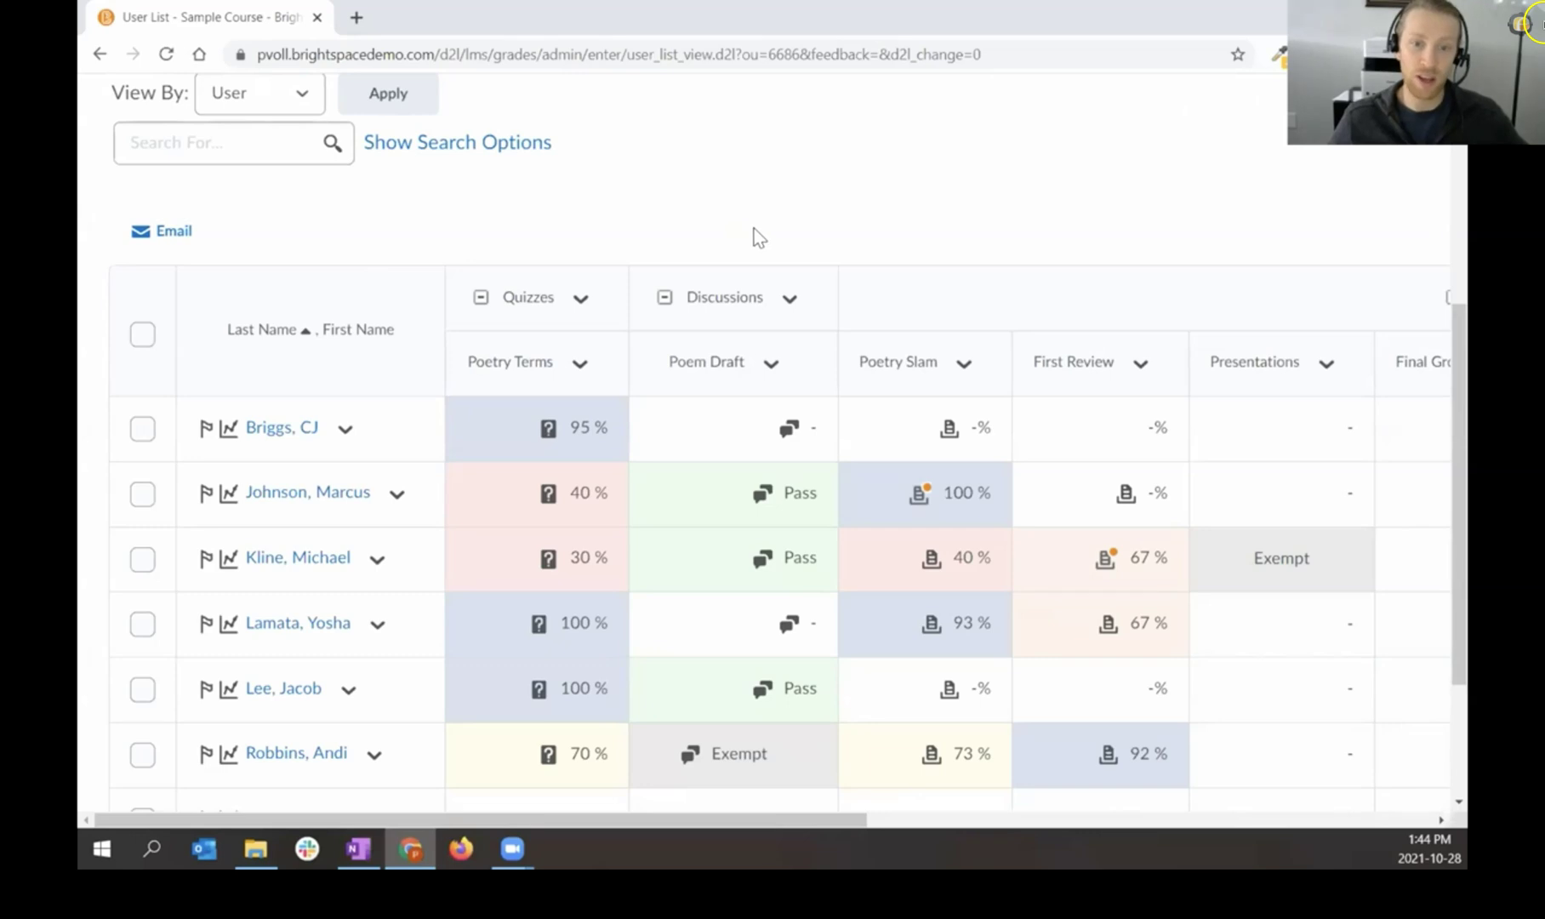
{"action": "scroll", "coordinate": [753, 228], "scroll_direction": "down", "scroll_amount": 1}
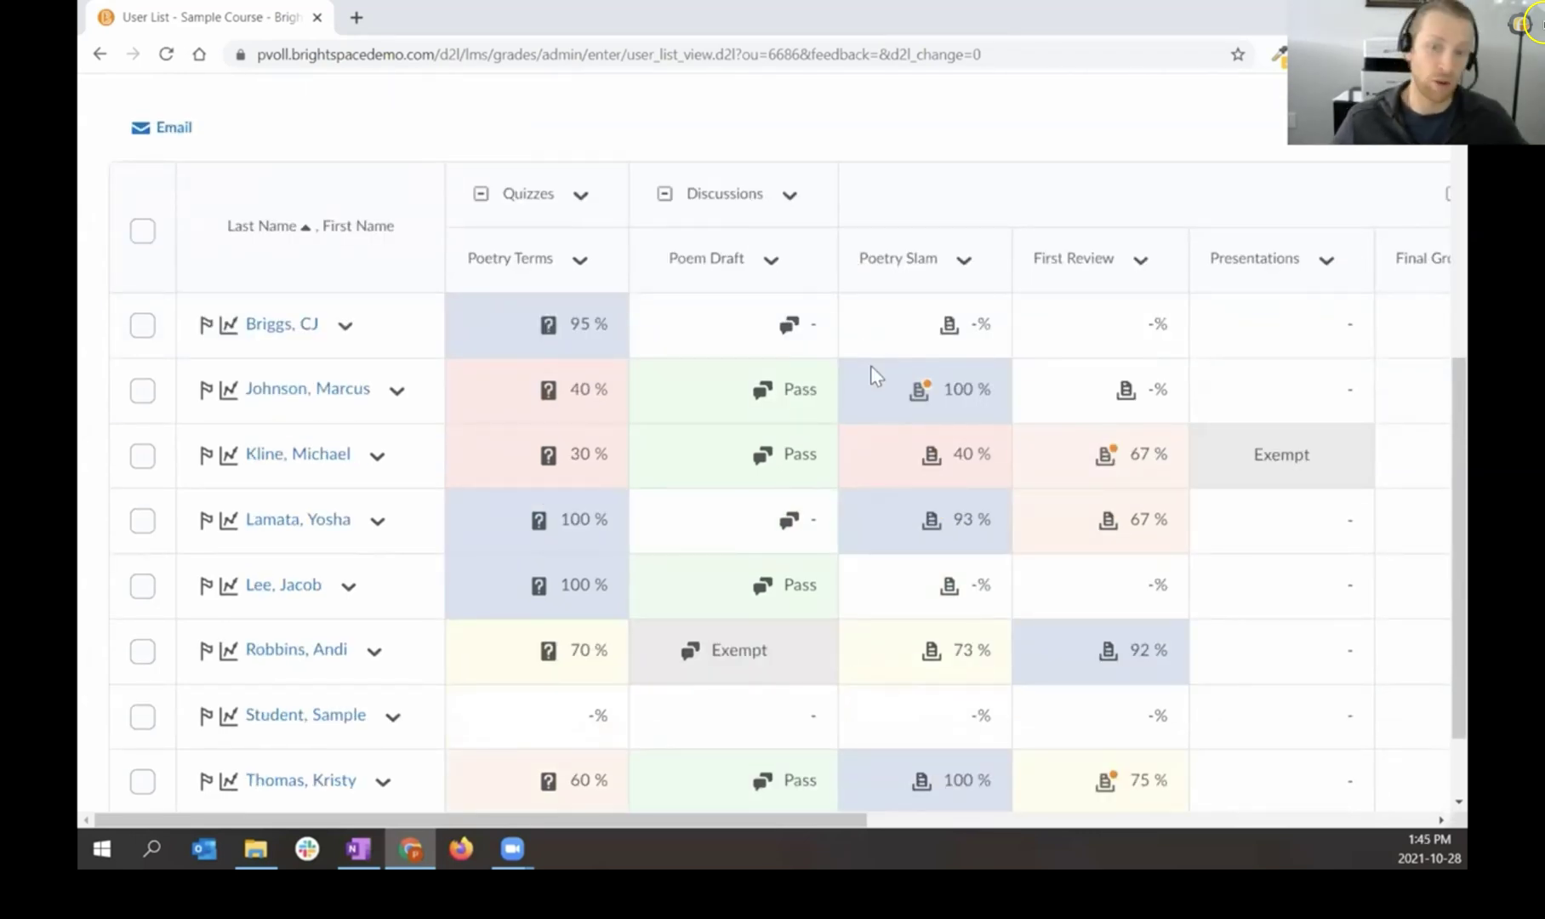
{"action": "scroll", "coordinate": [870, 374], "scroll_direction": "down", "scroll_amount": 1}
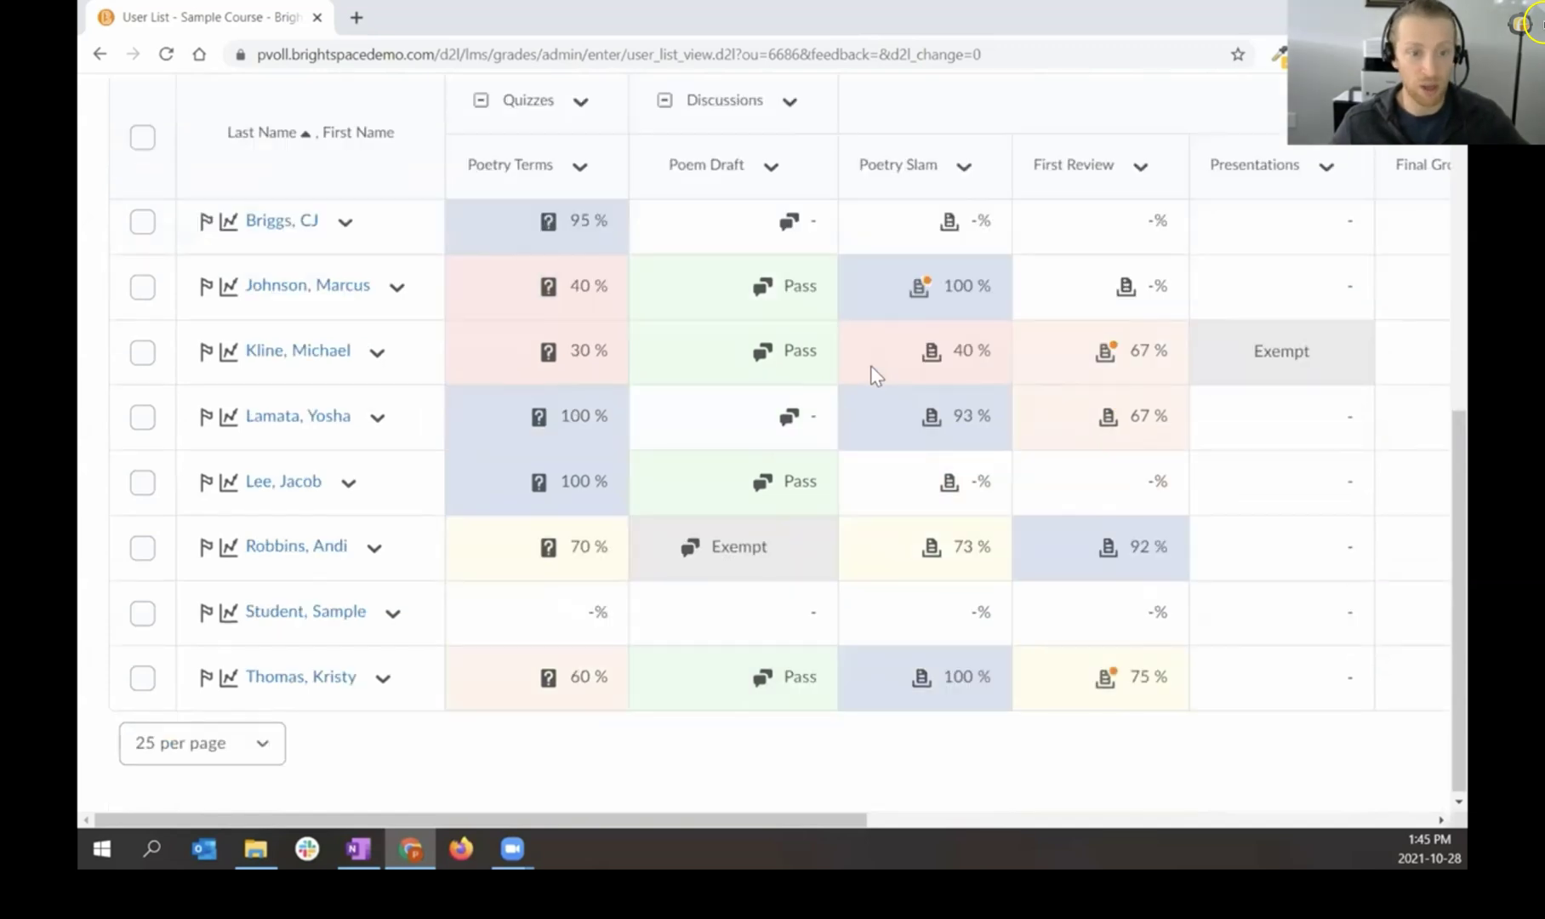
{"action": "scroll", "coordinate": [890, 342], "scroll_direction": "down", "scroll_amount": 1}
{"action": "scroll", "coordinate": [891, 342], "scroll_direction": "up", "scroll_amount": 1}
{"action": "scroll", "coordinate": [890, 342], "scroll_direction": "down", "scroll_amount": 1}
{"action": "scroll", "coordinate": [891, 342], "scroll_direction": "up", "scroll_amount": 1}
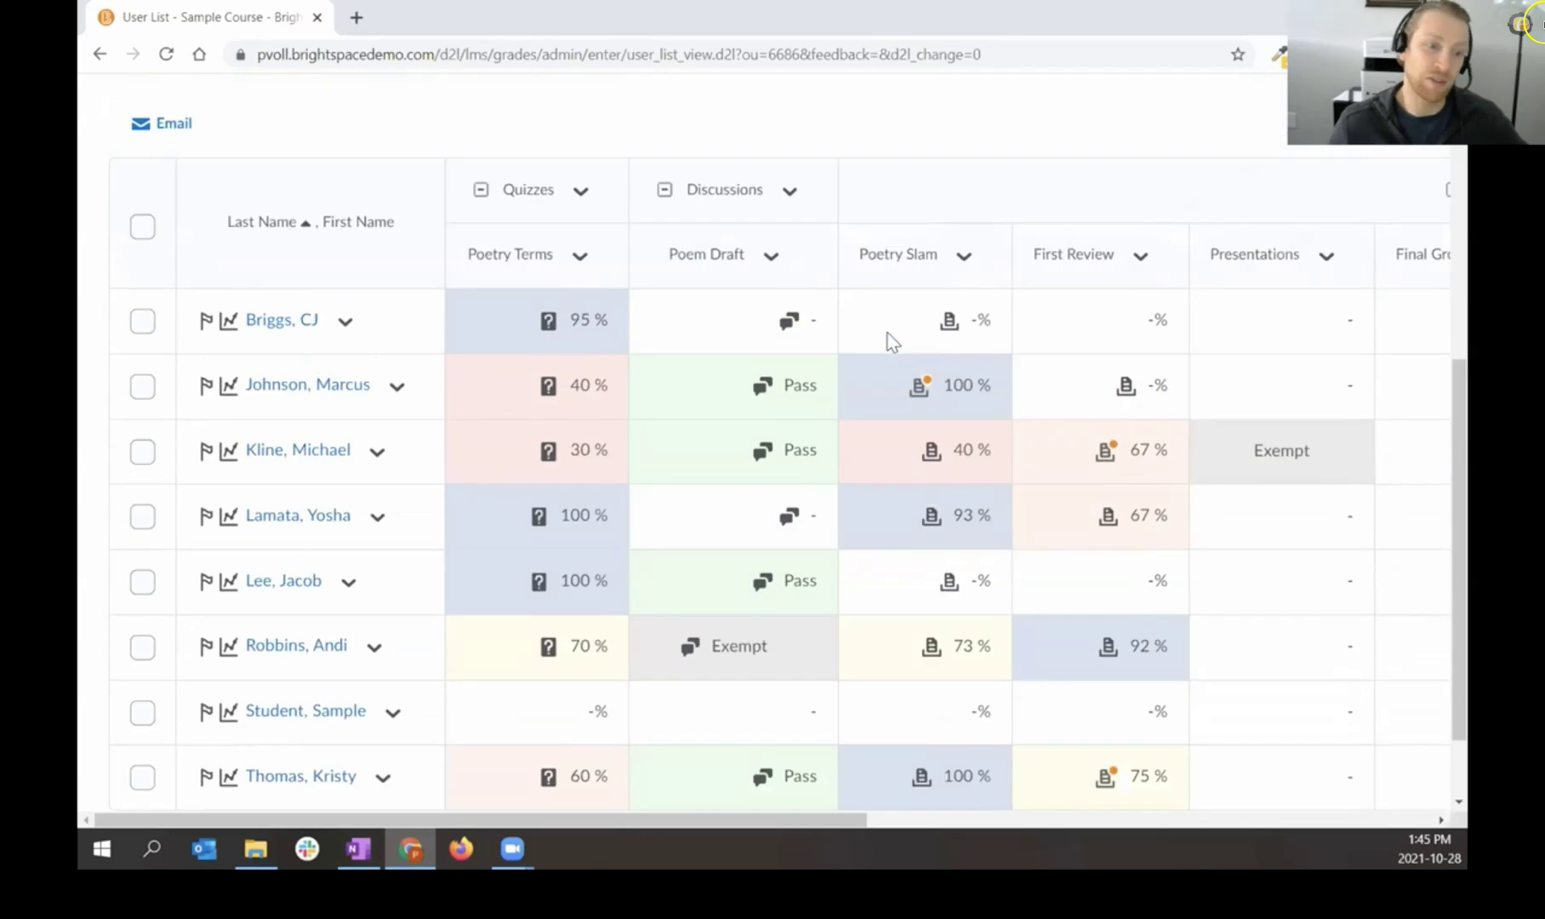
{"action": "scroll", "coordinate": [887, 334], "scroll_direction": "down", "scroll_amount": 1}
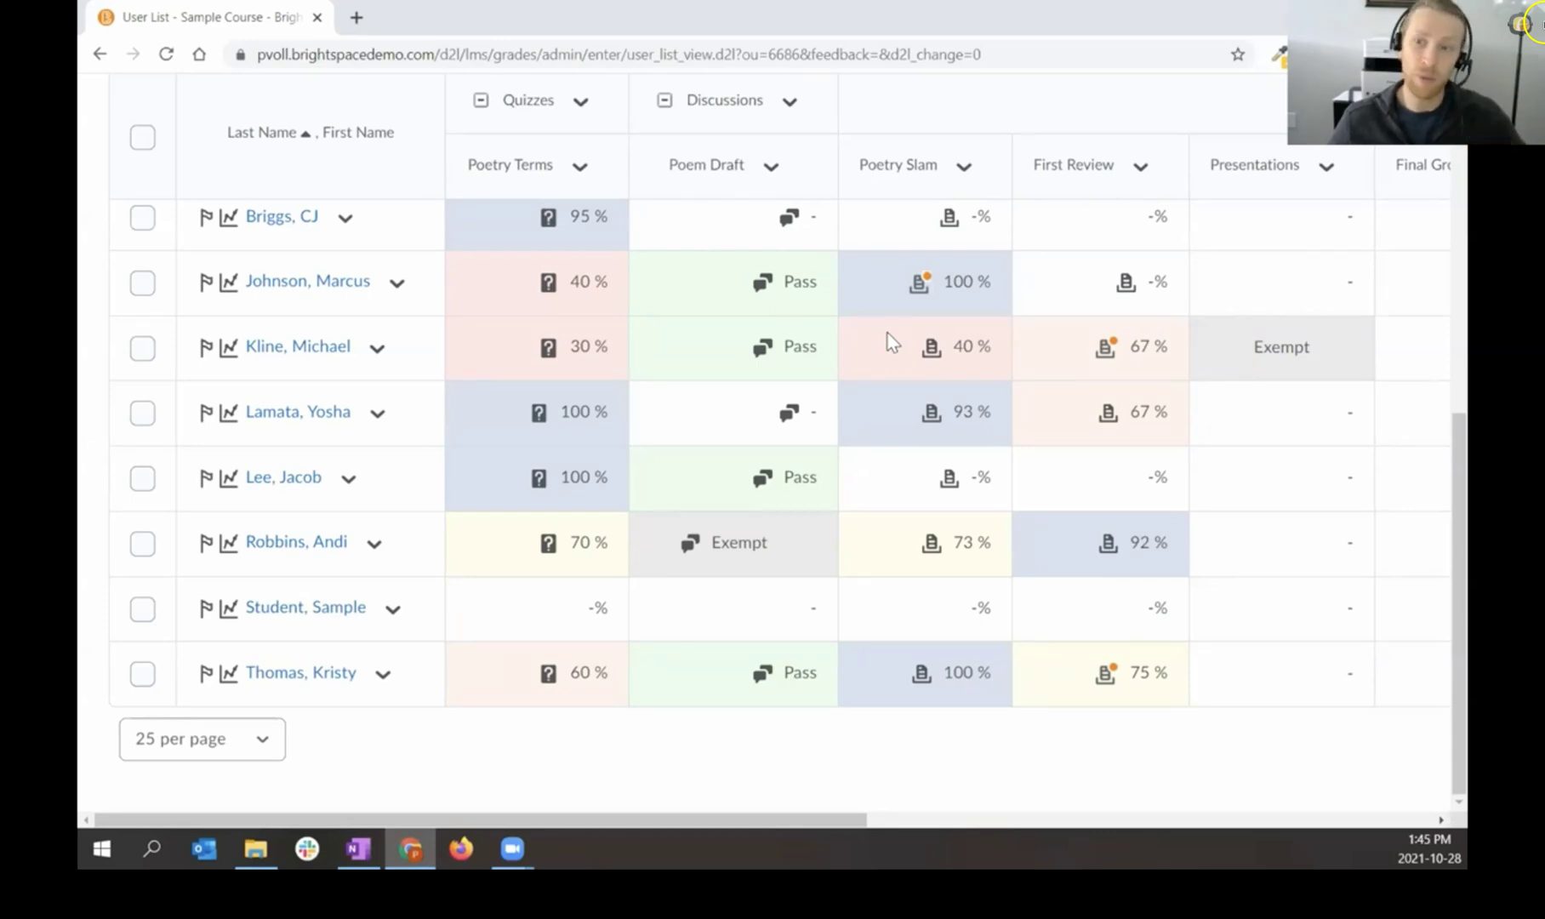
{"action": "scroll", "coordinate": [830, 310], "scroll_direction": "up", "scroll_amount": 1}
{"action": "left_click_drag", "start_coordinate": [776, 821], "coordinate": [700, 801]}
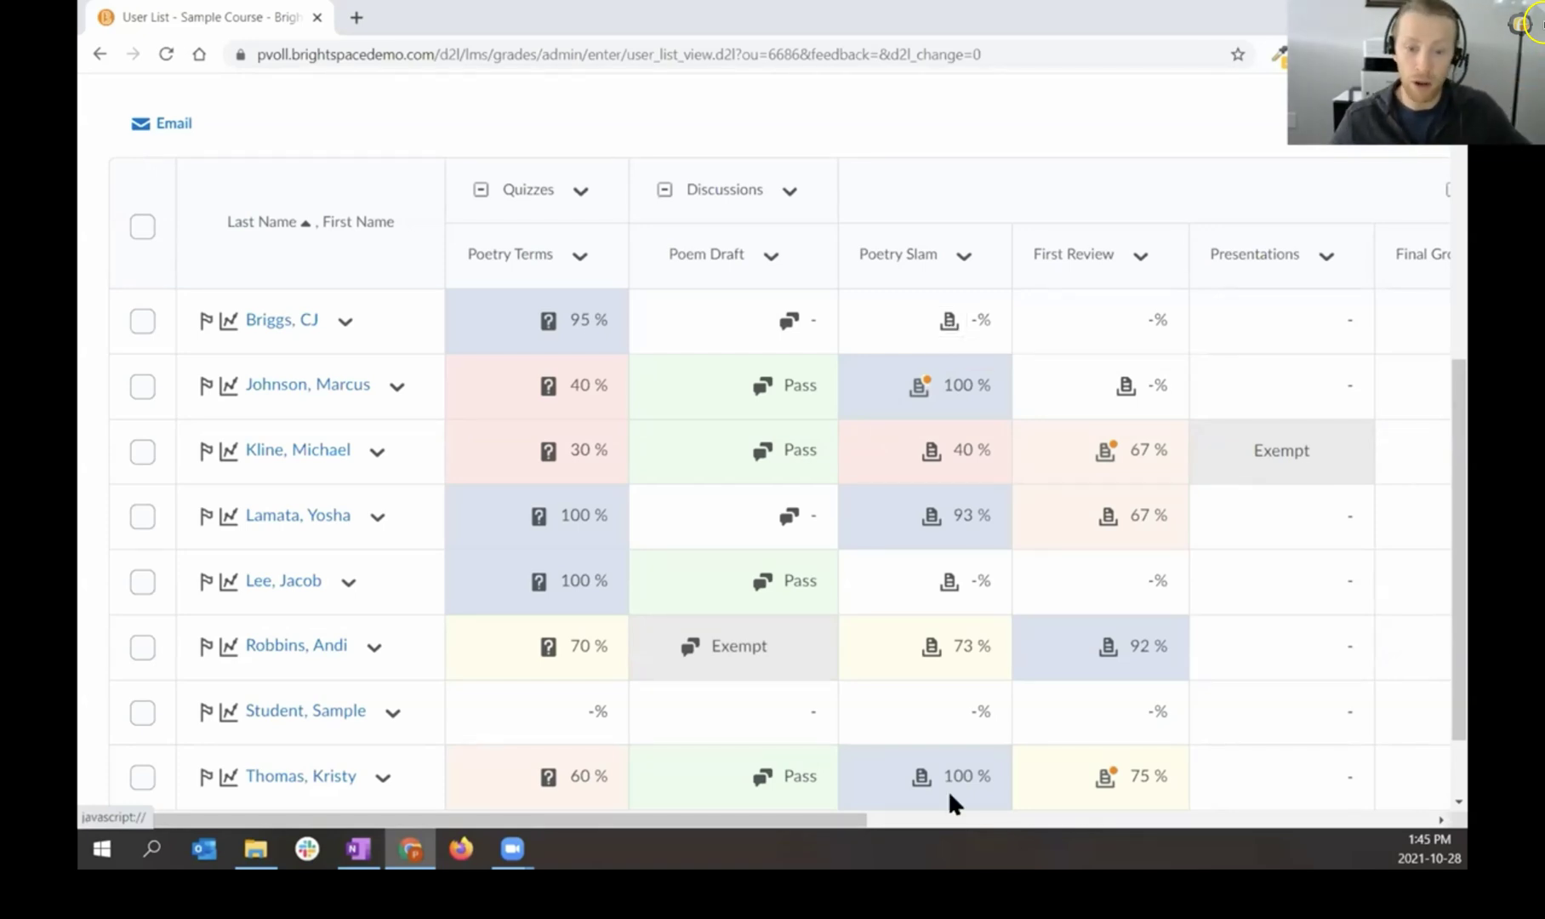
{"action": "left_click_drag", "start_coordinate": [821, 820], "coordinate": [921, 820]}
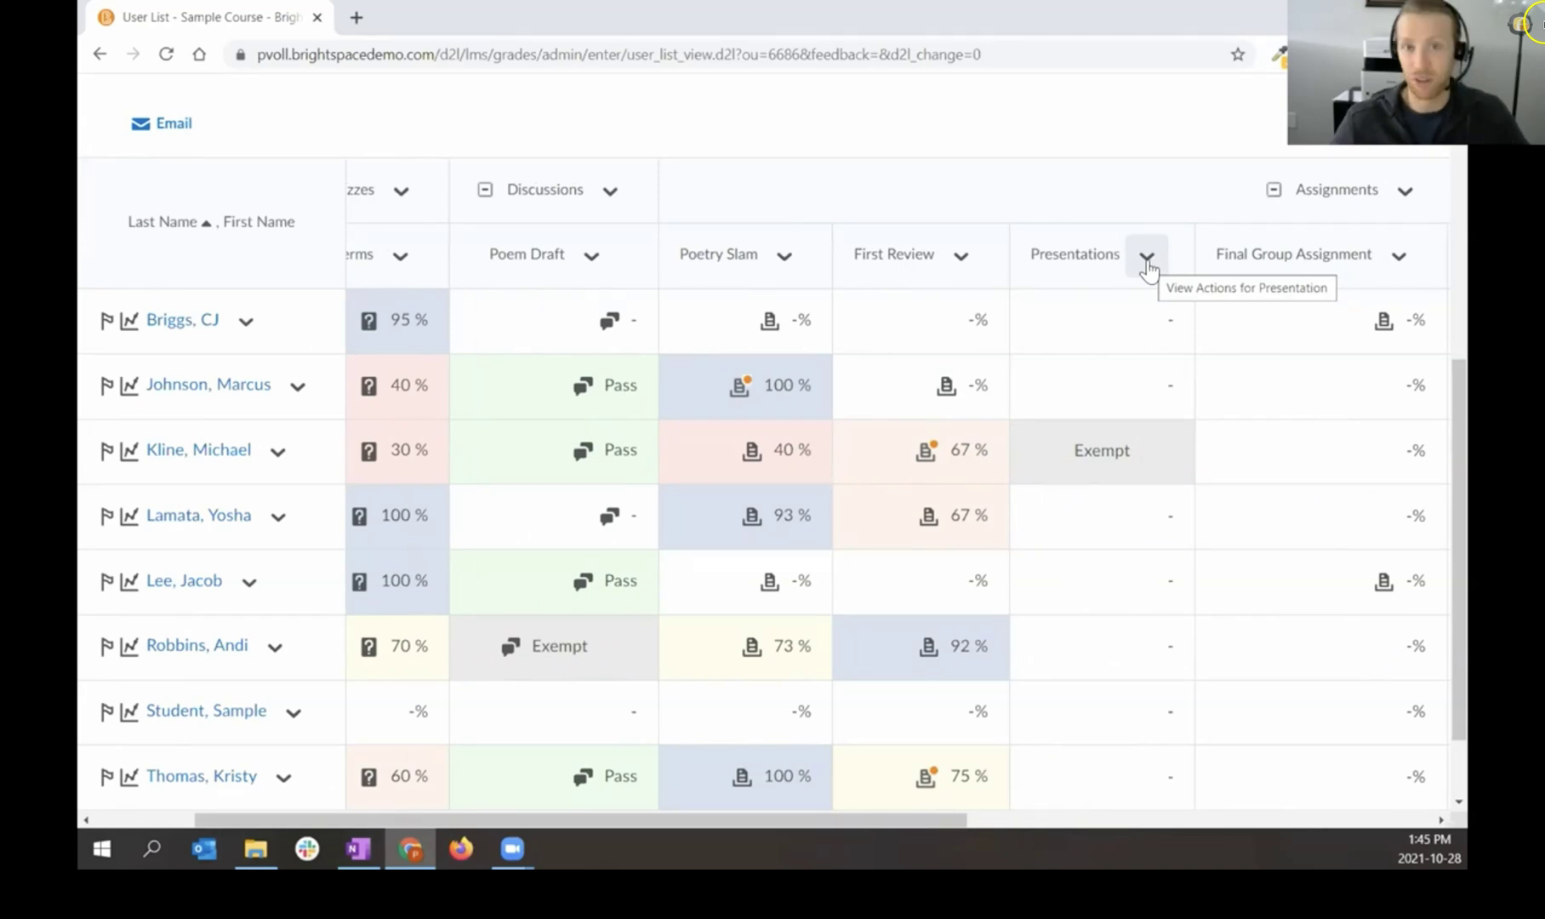
Step: Open grade entry for the Presentation item and enter 17 out of 20 for the first listed student
{"action": "left_click", "coordinate": [1147, 266]}
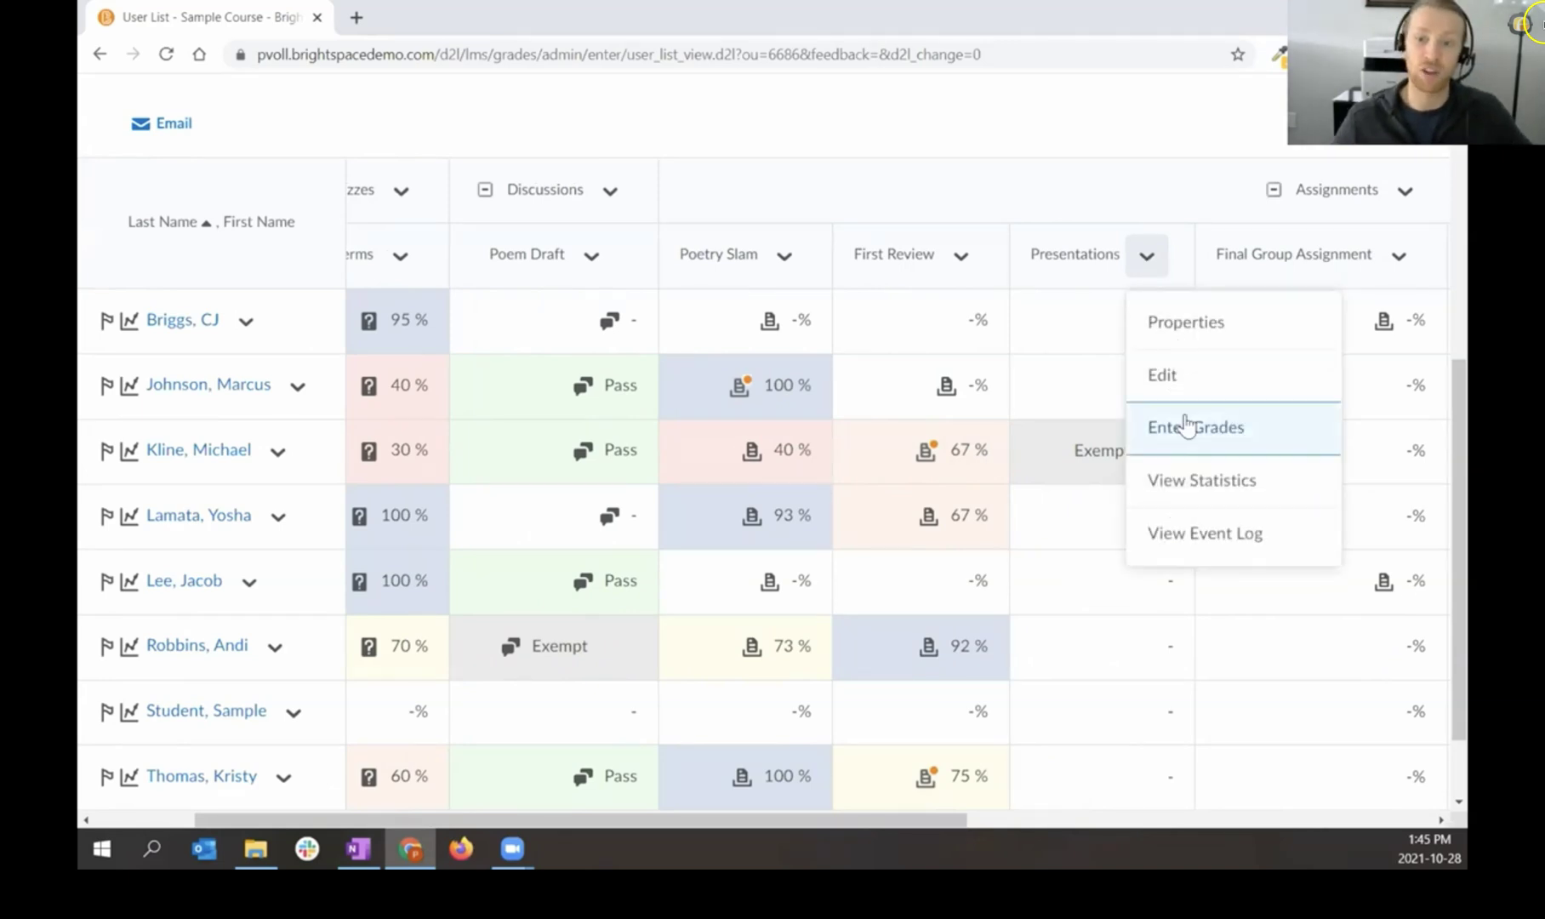
{"action": "left_click", "coordinate": [1185, 426]}
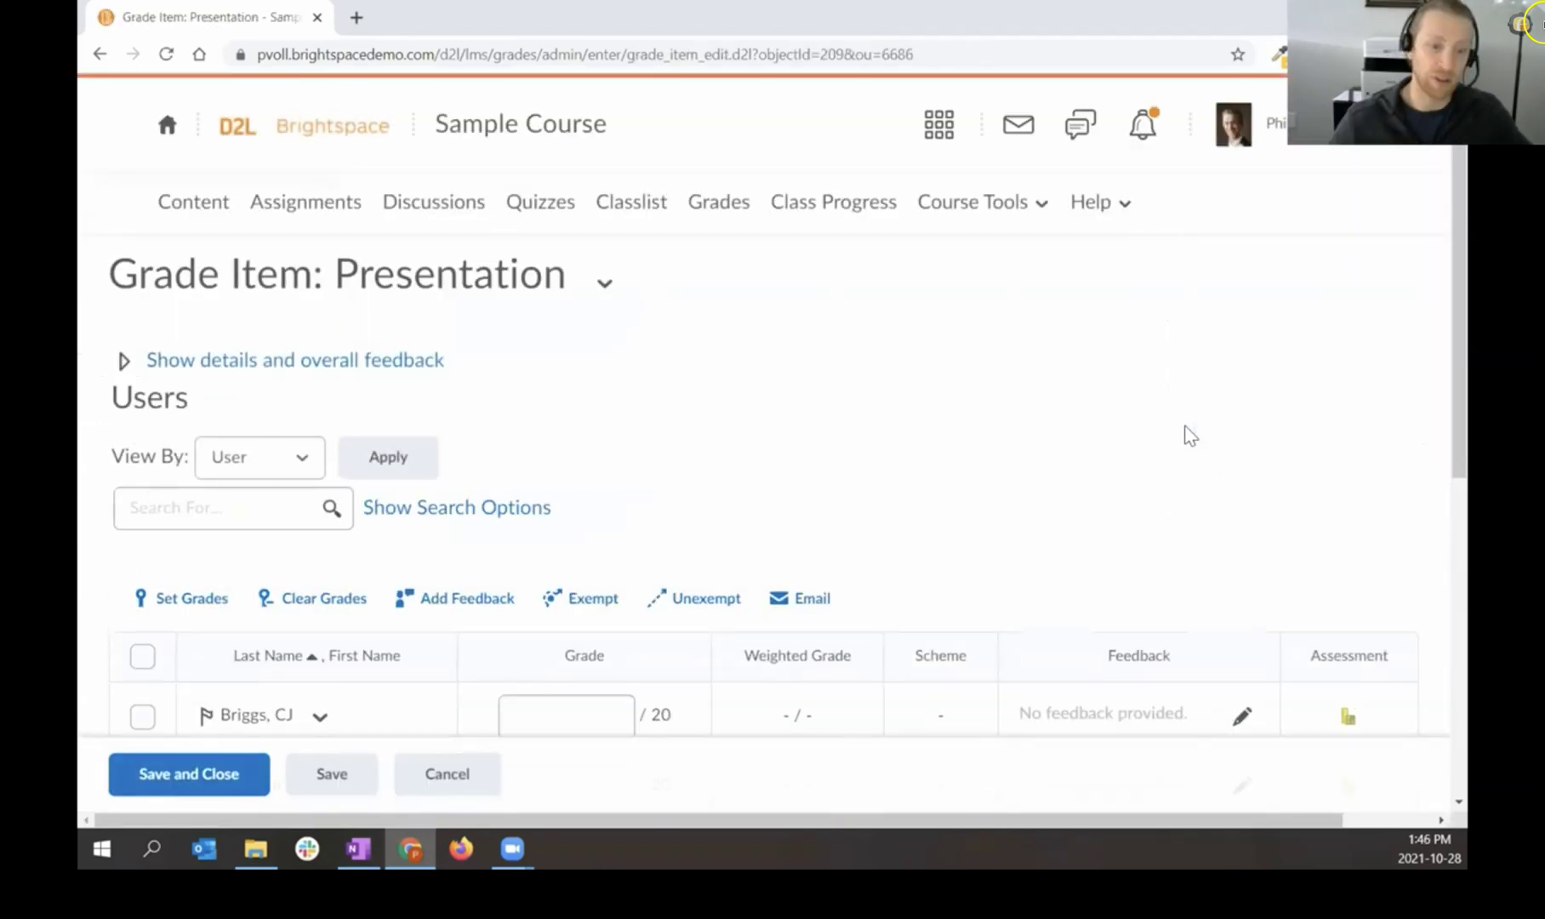
{"action": "scroll", "coordinate": [1124, 431], "scroll_direction": "down", "scroll_amount": 3}
{"action": "scroll", "coordinate": [1090, 413], "scroll_direction": "down", "scroll_amount": 1}
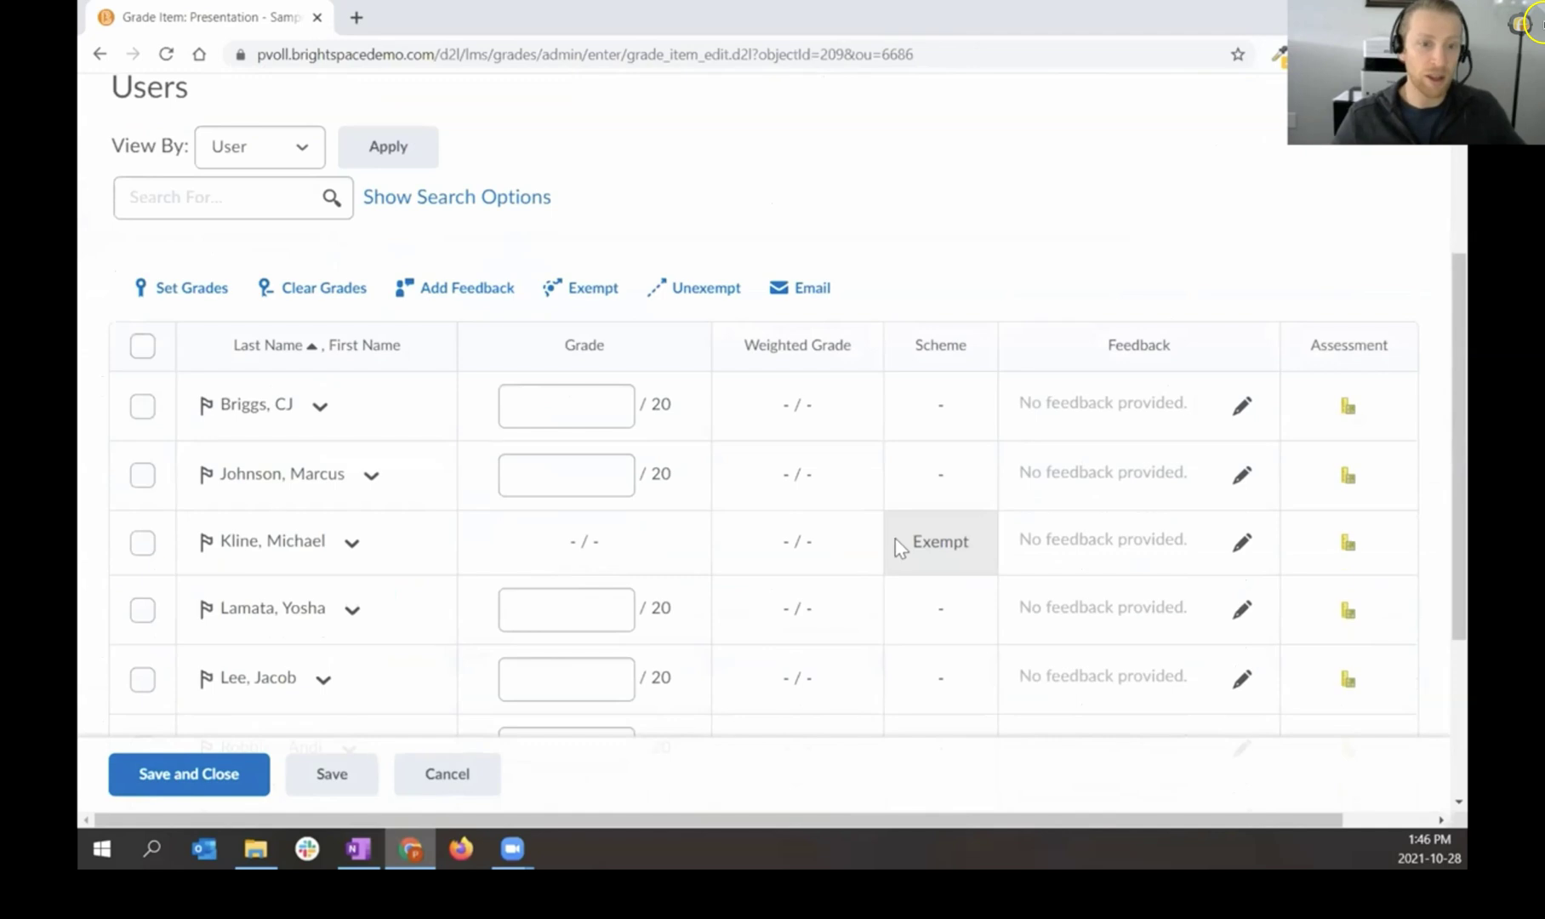
{"action": "left_click", "coordinate": [598, 417]}
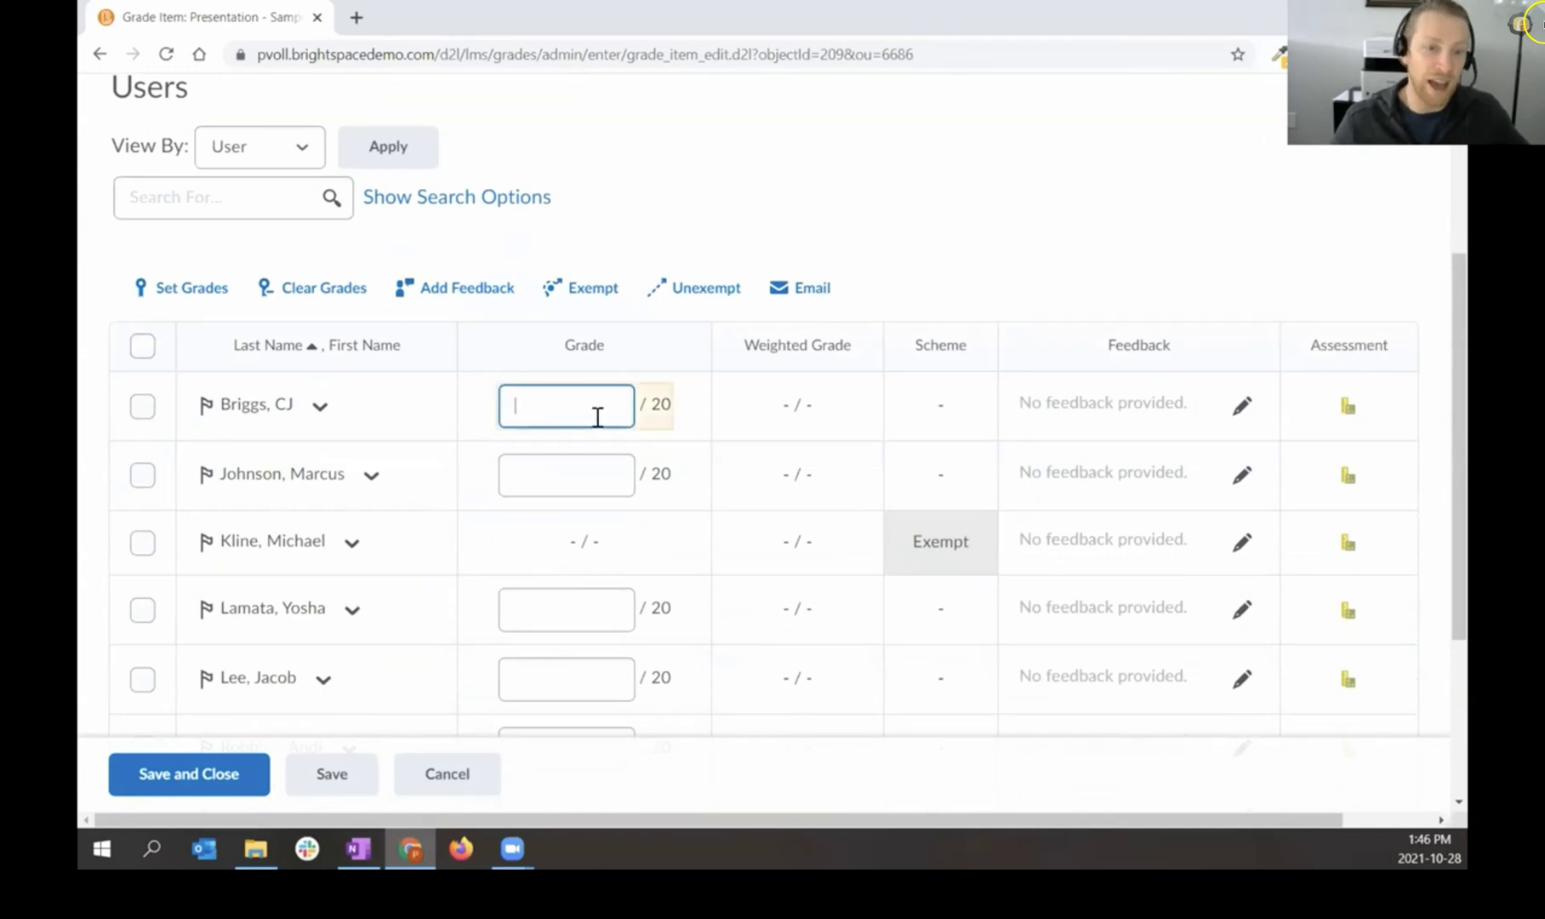
{"action": "type", "text": "17"}
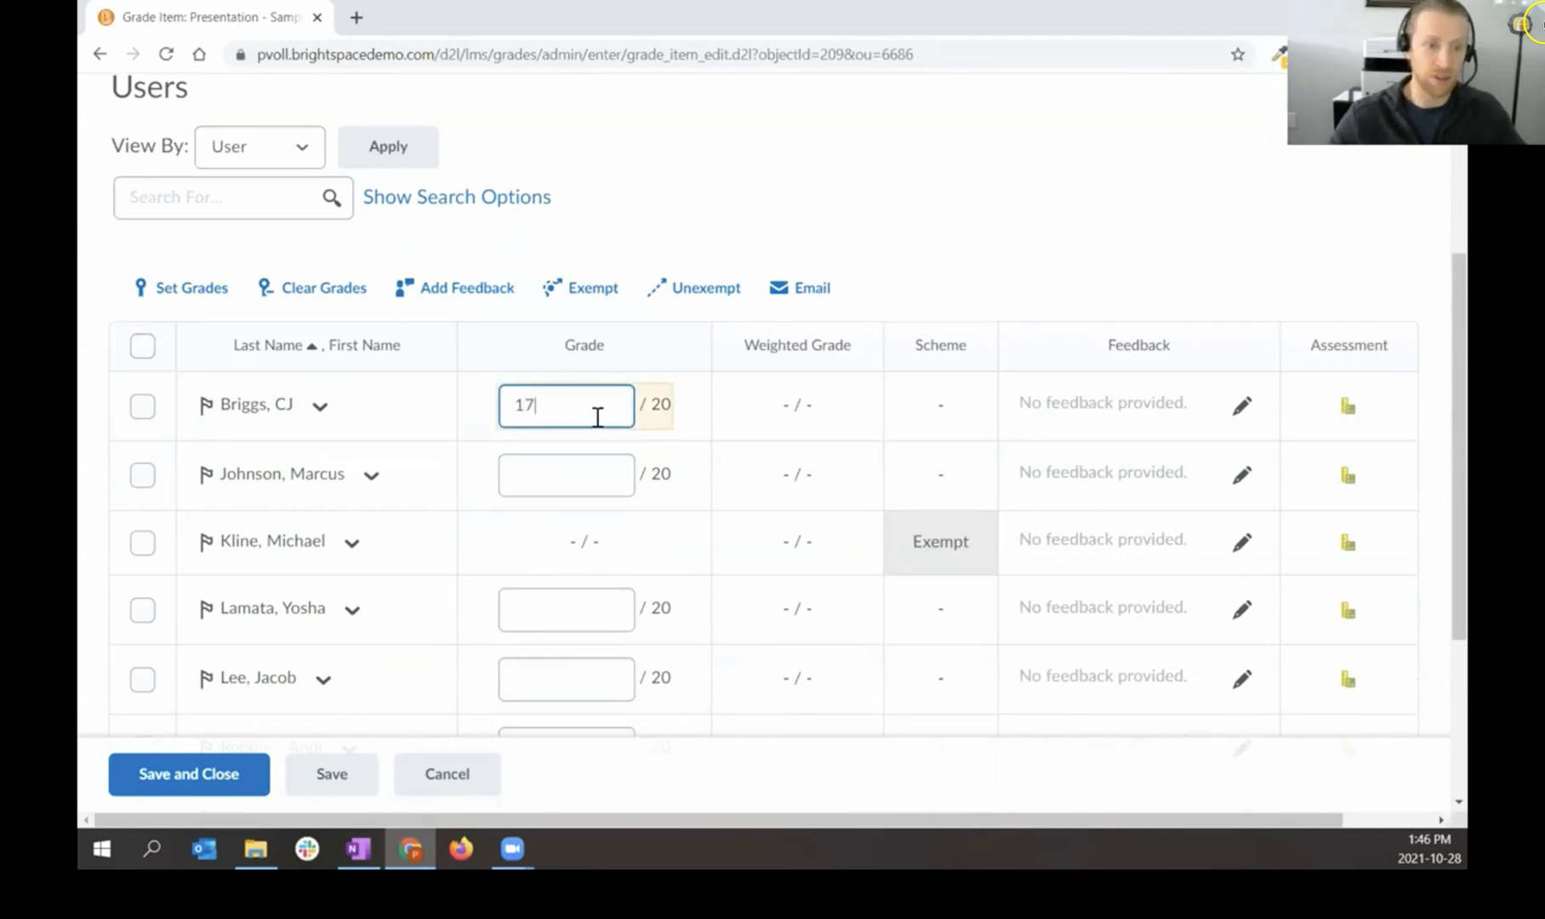
Step: Add the feedback "Great job." for the first listed student, then save and close the Presentation grades
{"action": "left_click", "coordinate": [1241, 406]}
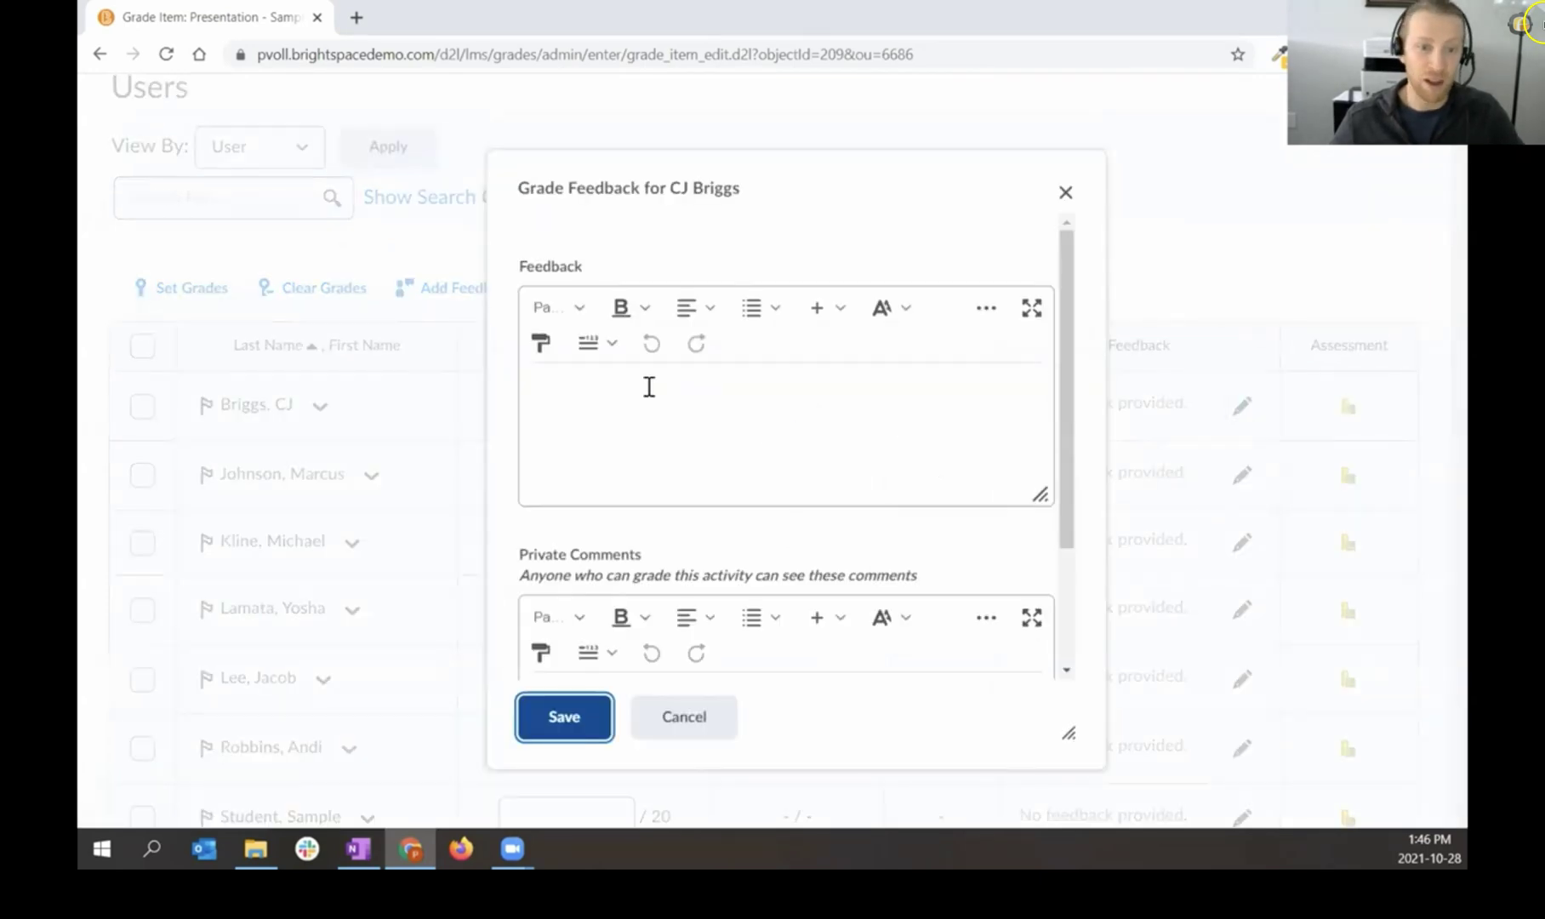
{"action": "type", "text": "Great job."}
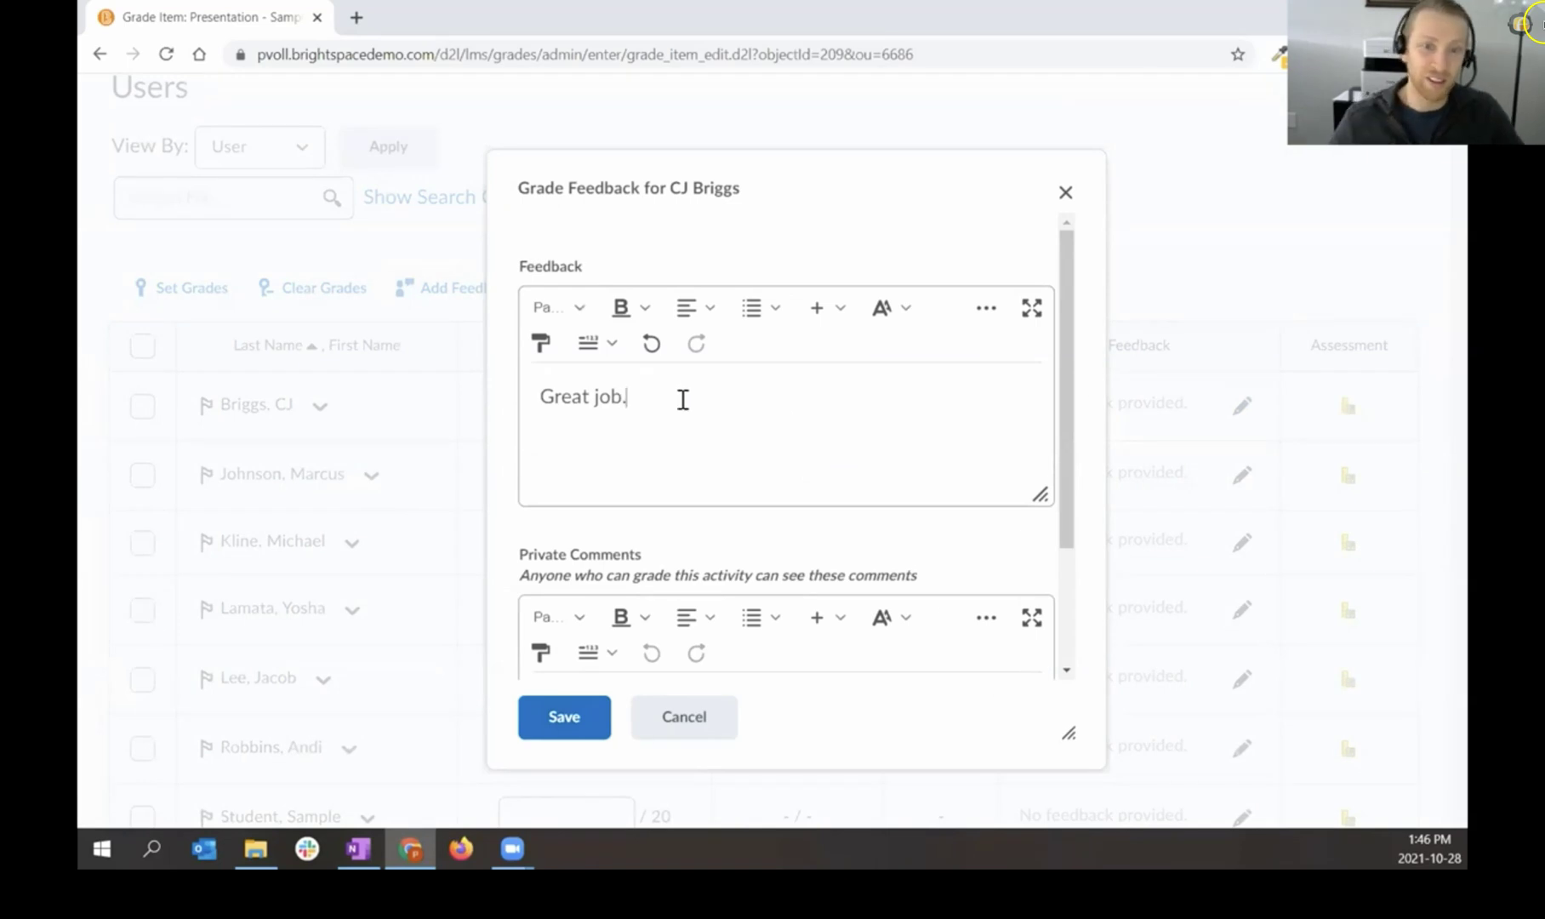
{"action": "scroll", "coordinate": [646, 510], "scroll_direction": "down", "scroll_amount": 1}
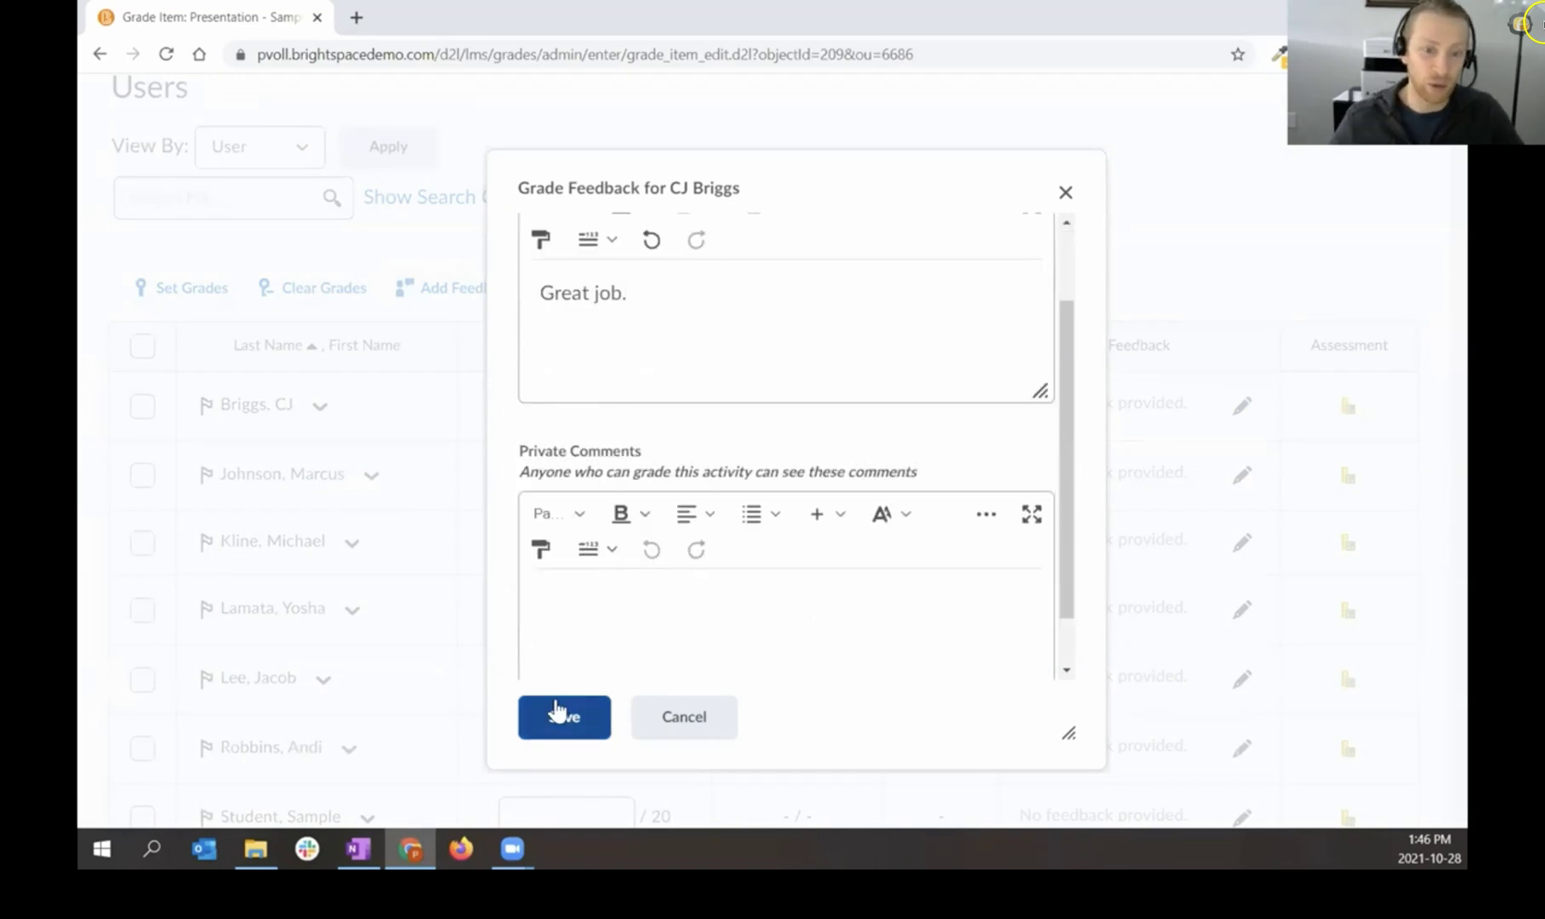
{"action": "left_click", "coordinate": [558, 713]}
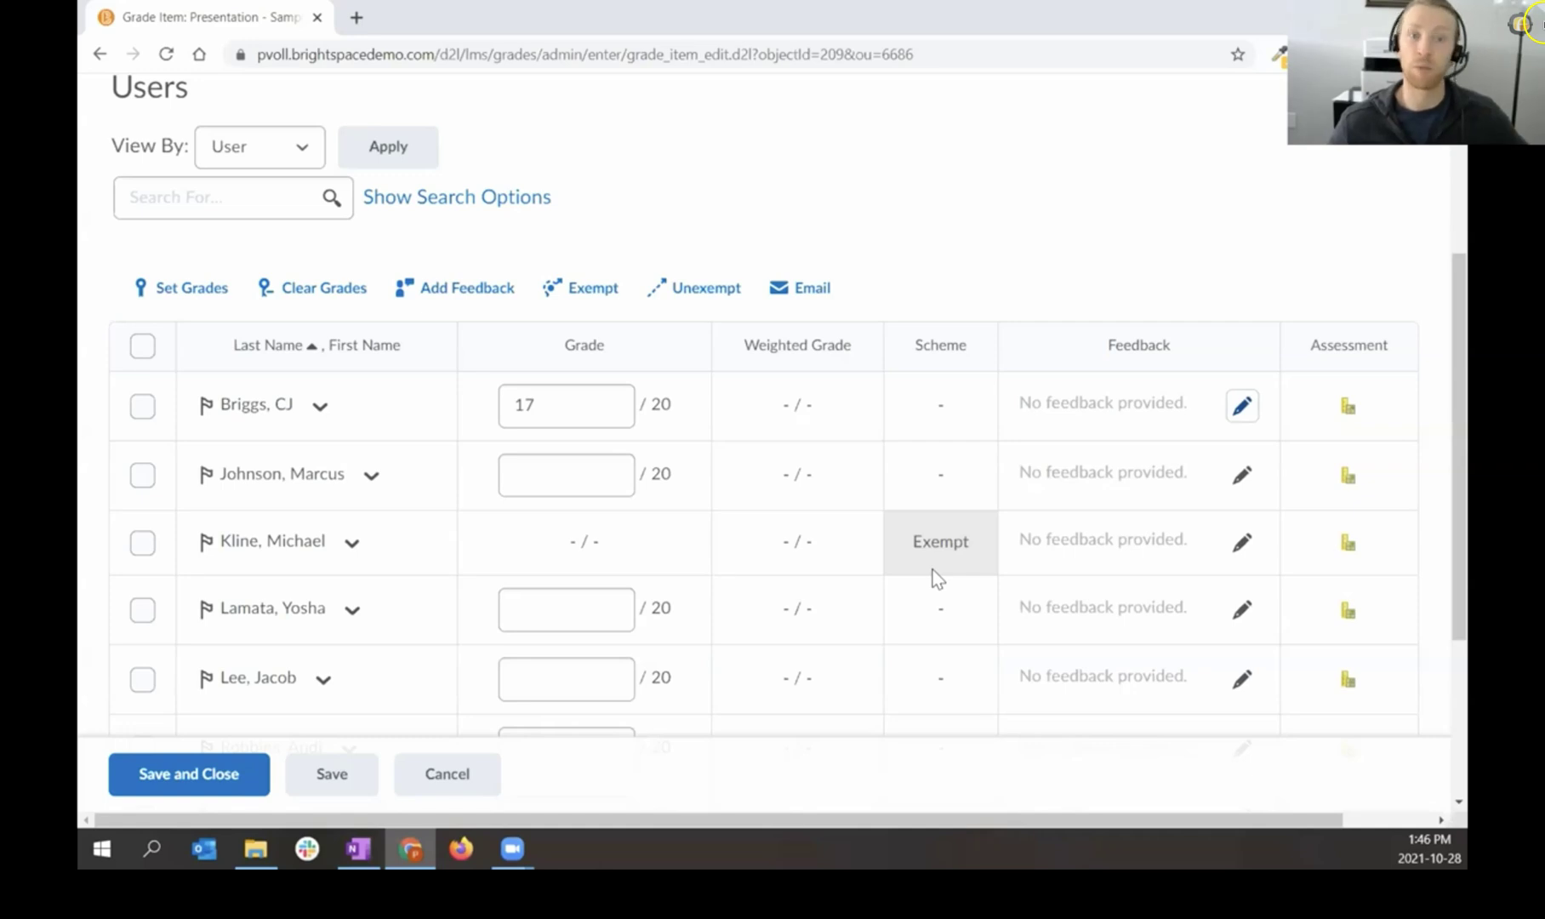
{"action": "left_click", "coordinate": [246, 791]}
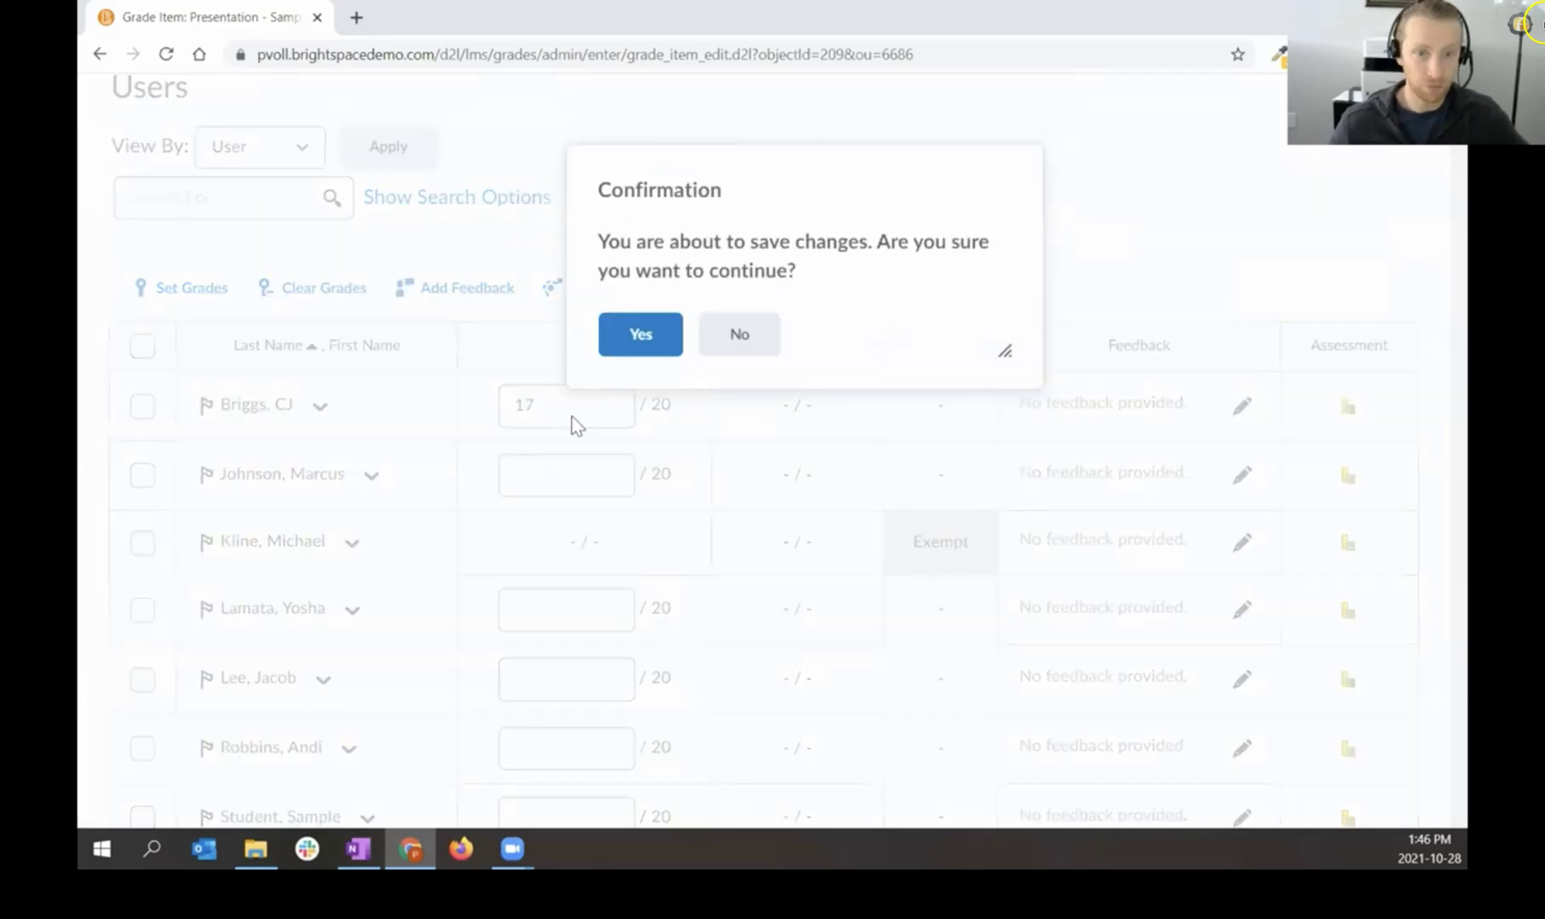
{"action": "left_click", "coordinate": [636, 340]}
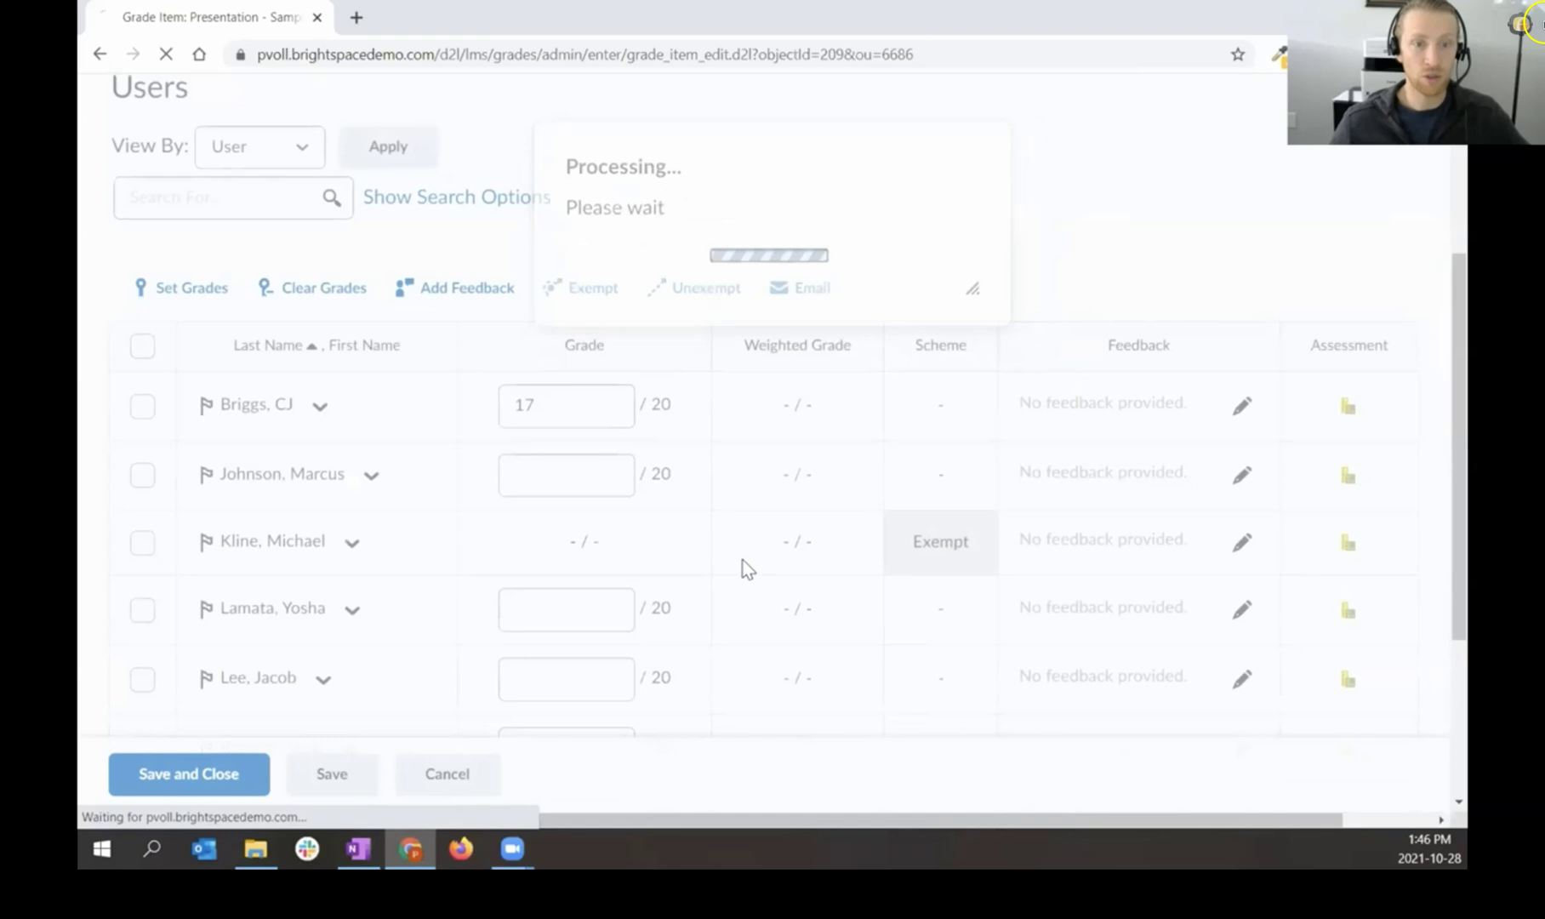
Step: Review the updated gradebook, then examine the points and weights of all grade items in Manage Grades
{"action": "scroll", "coordinate": [748, 559], "scroll_direction": "down", "scroll_amount": 5}
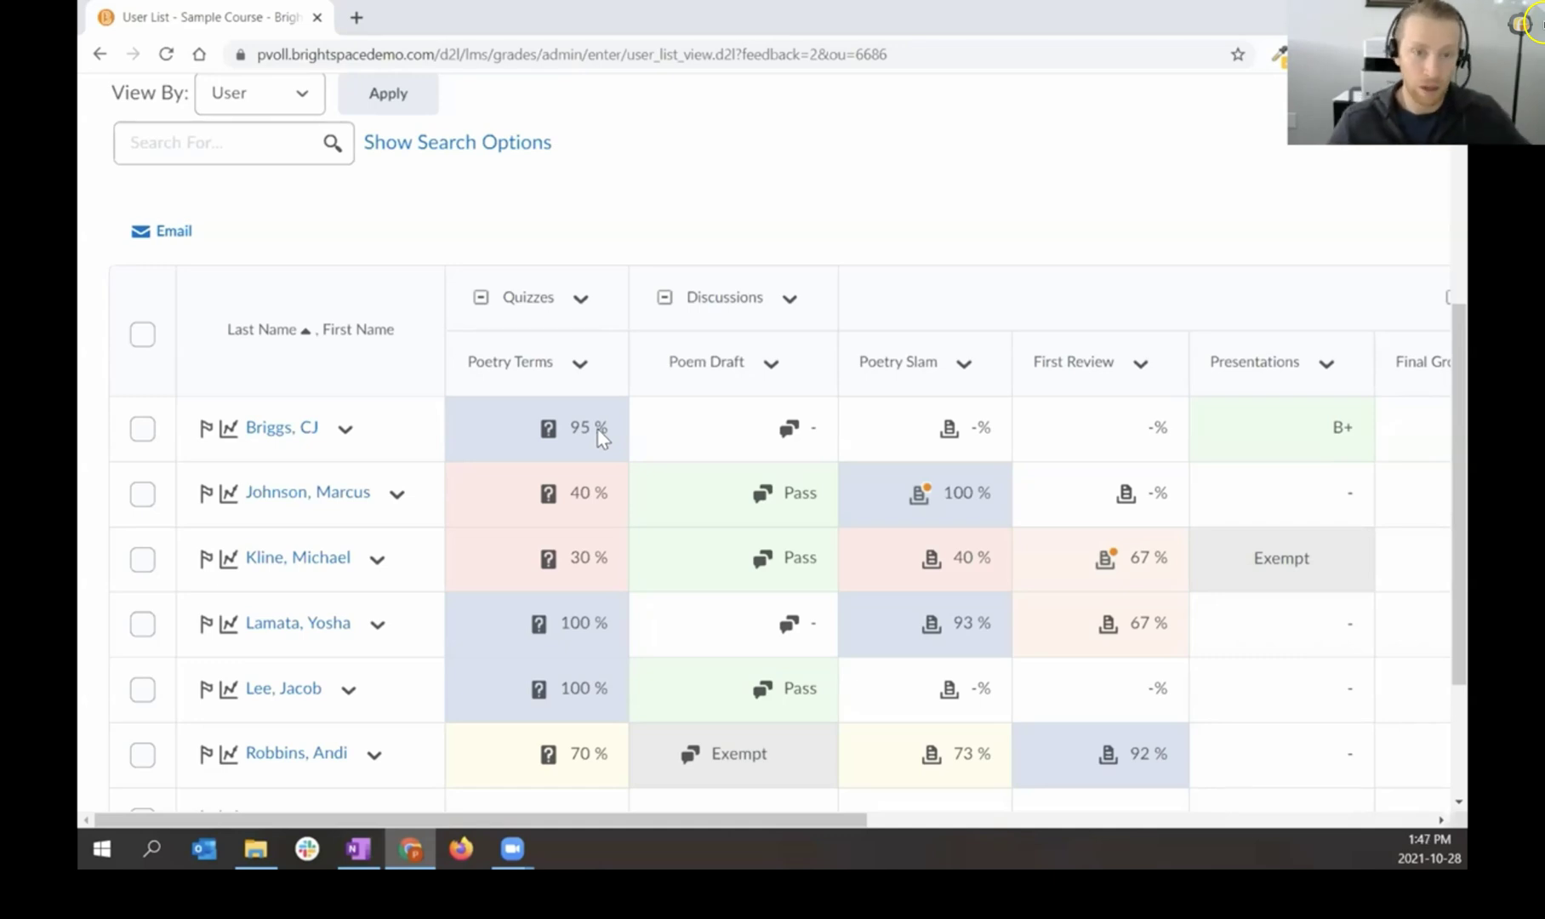
{"action": "scroll", "coordinate": [599, 437], "scroll_direction": "up", "scroll_amount": 4}
{"action": "scroll", "coordinate": [597, 438], "scroll_direction": "up", "scroll_amount": 1}
{"action": "left_click", "coordinate": [331, 269]}
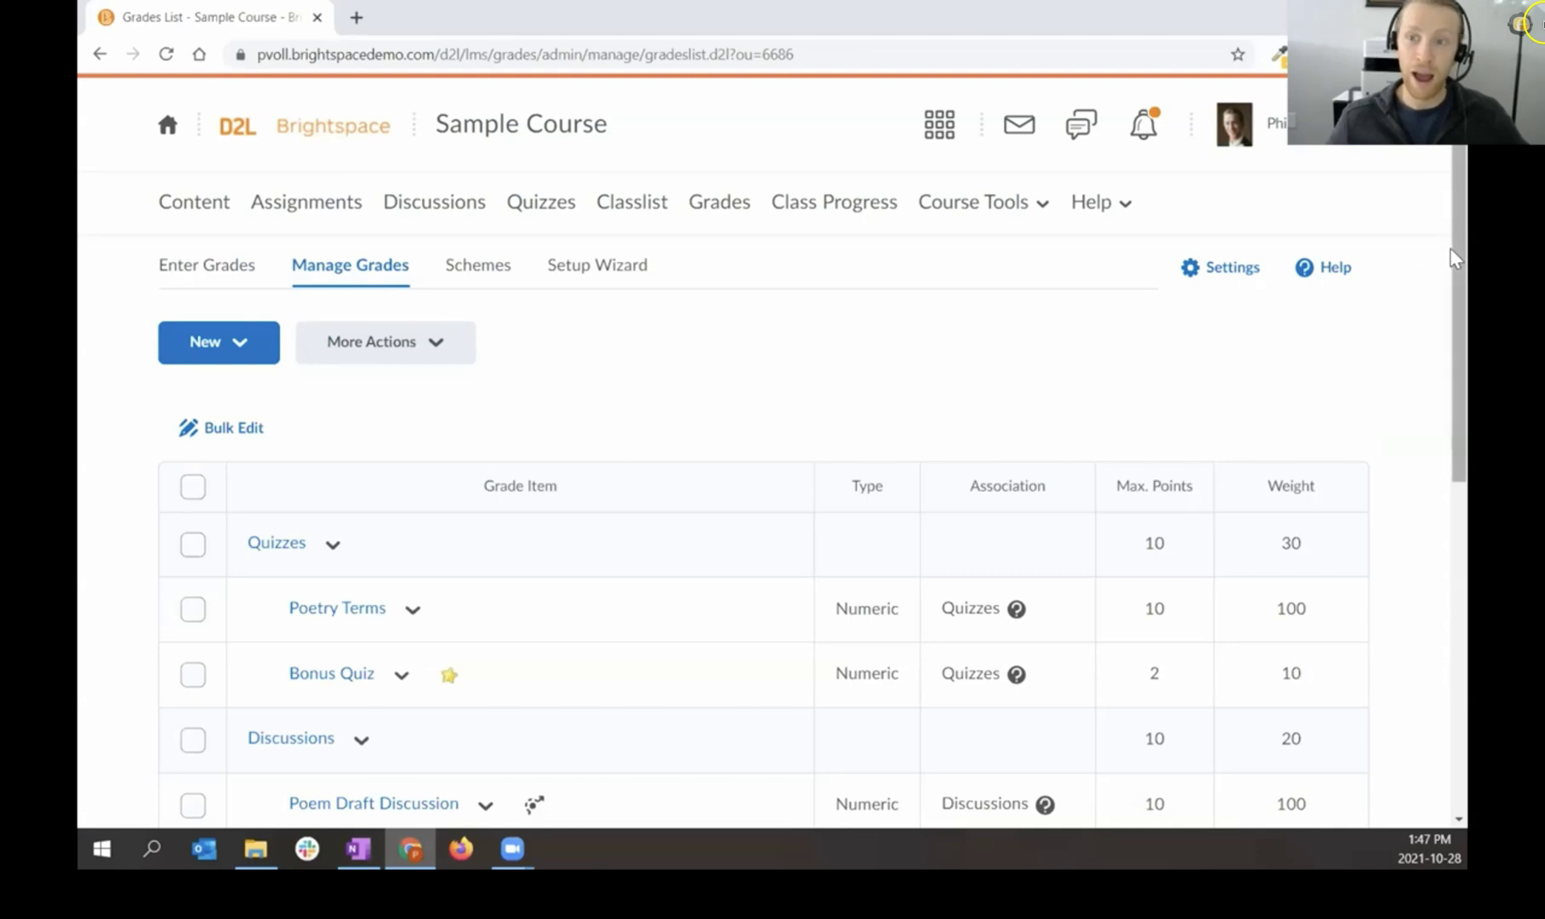
{"action": "scroll", "coordinate": [1451, 251], "scroll_direction": "down", "scroll_amount": 3}
{"action": "scroll", "coordinate": [1454, 353], "scroll_direction": "down", "scroll_amount": 4}
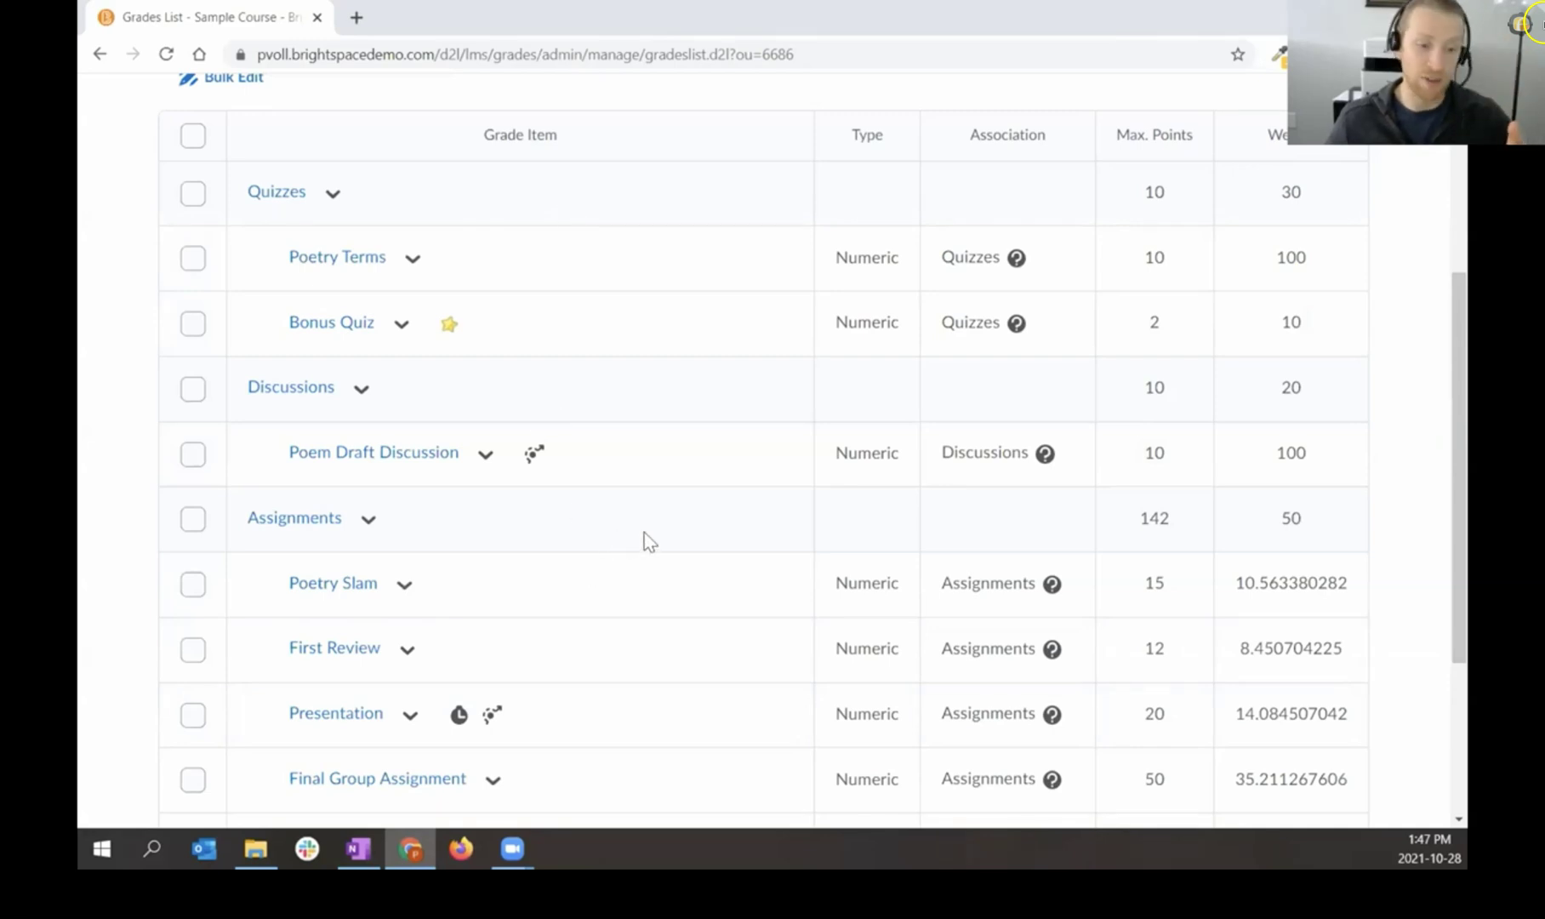
{"action": "scroll", "coordinate": [624, 470], "scroll_direction": "down", "scroll_amount": 3}
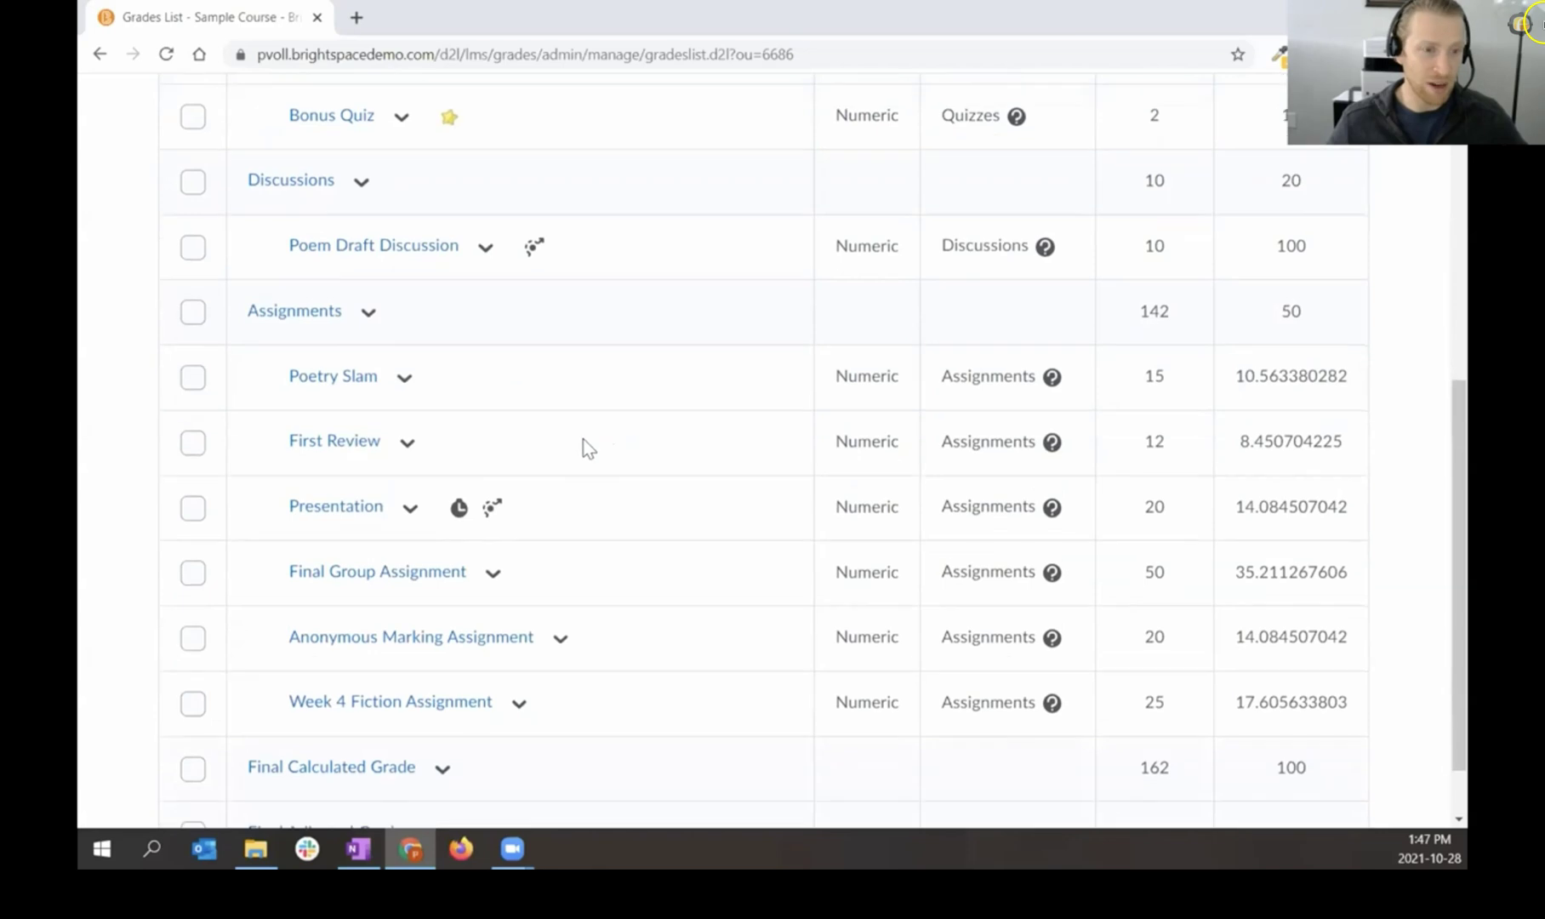
{"action": "scroll", "coordinate": [461, 368], "scroll_direction": "down", "scroll_amount": 1}
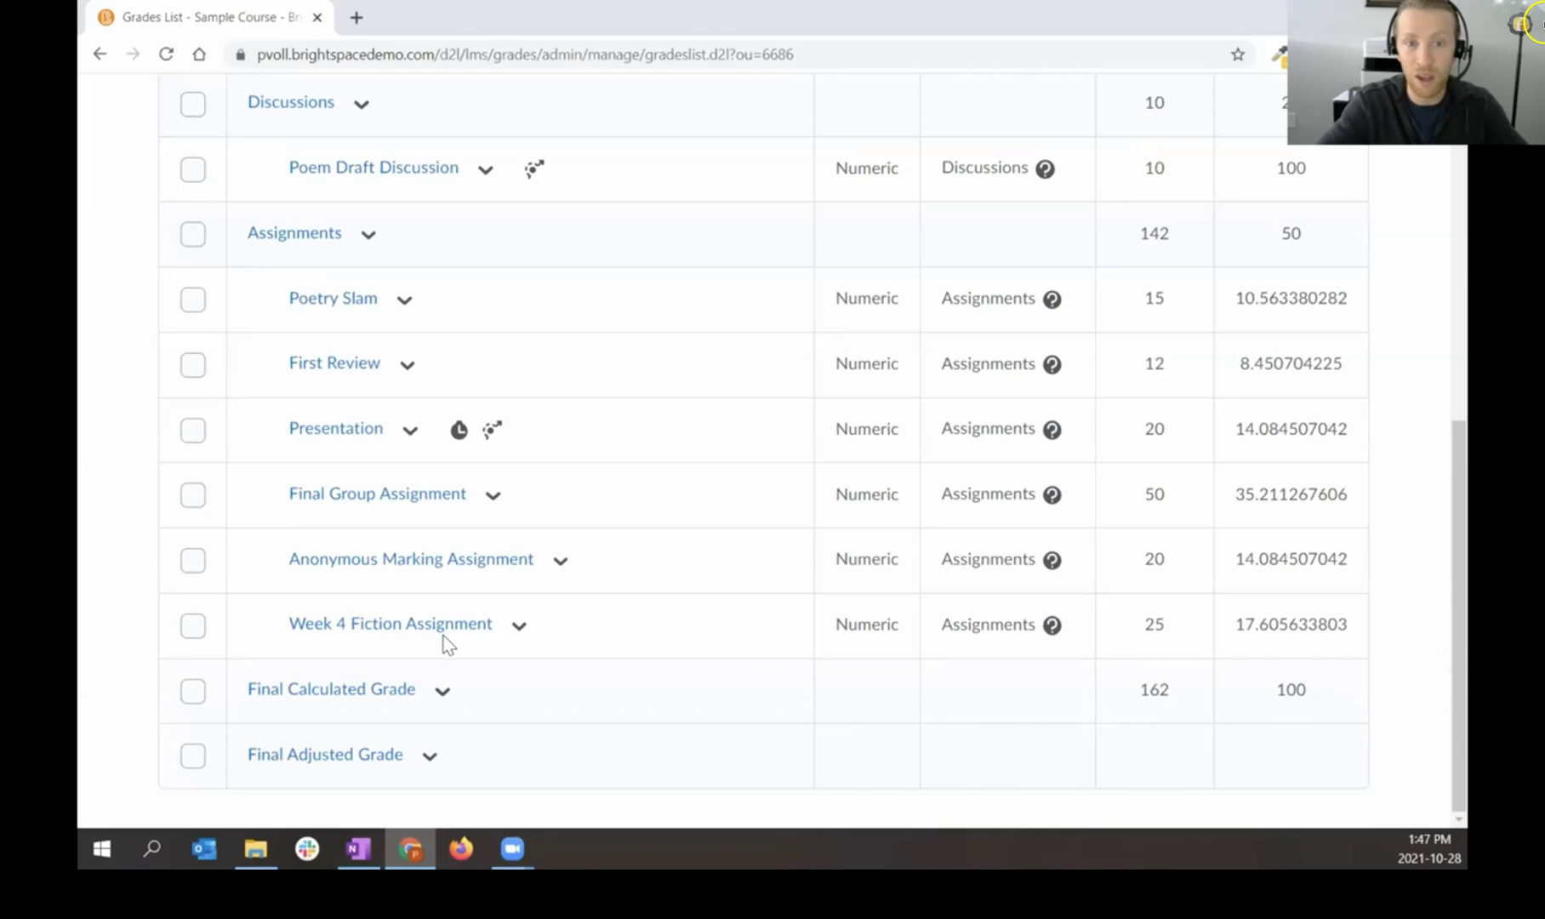
{"action": "scroll", "coordinate": [446, 636], "scroll_direction": "up", "scroll_amount": 3}
{"action": "scroll", "coordinate": [463, 640], "scroll_direction": "up", "scroll_amount": 1}
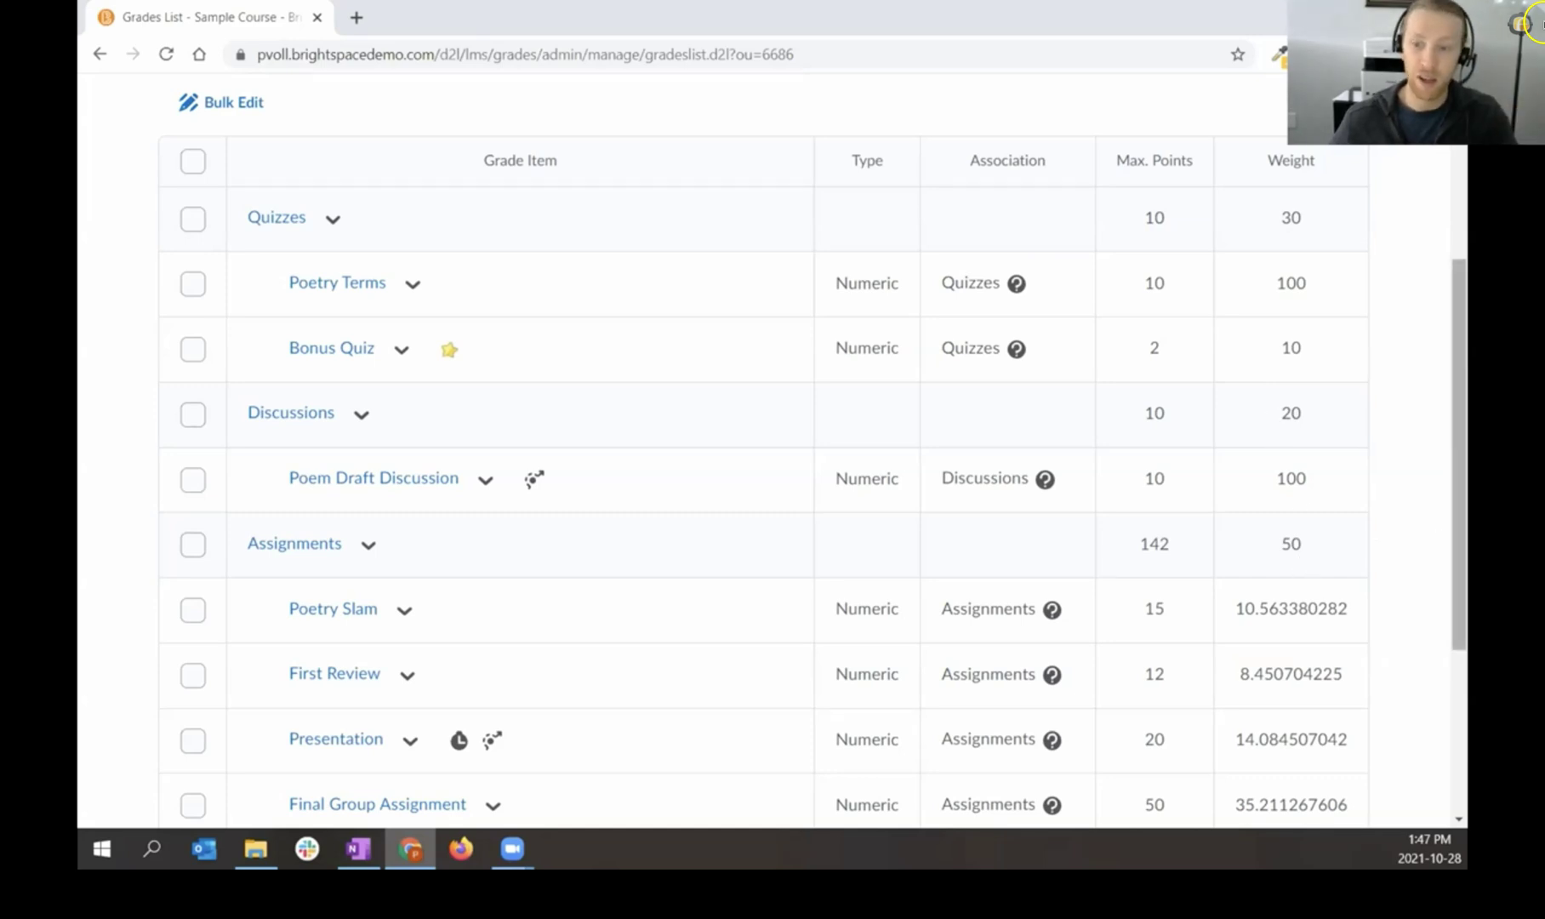
{"action": "left_click_drag", "start_coordinate": [1449, 545], "coordinate": [1427, 690]}
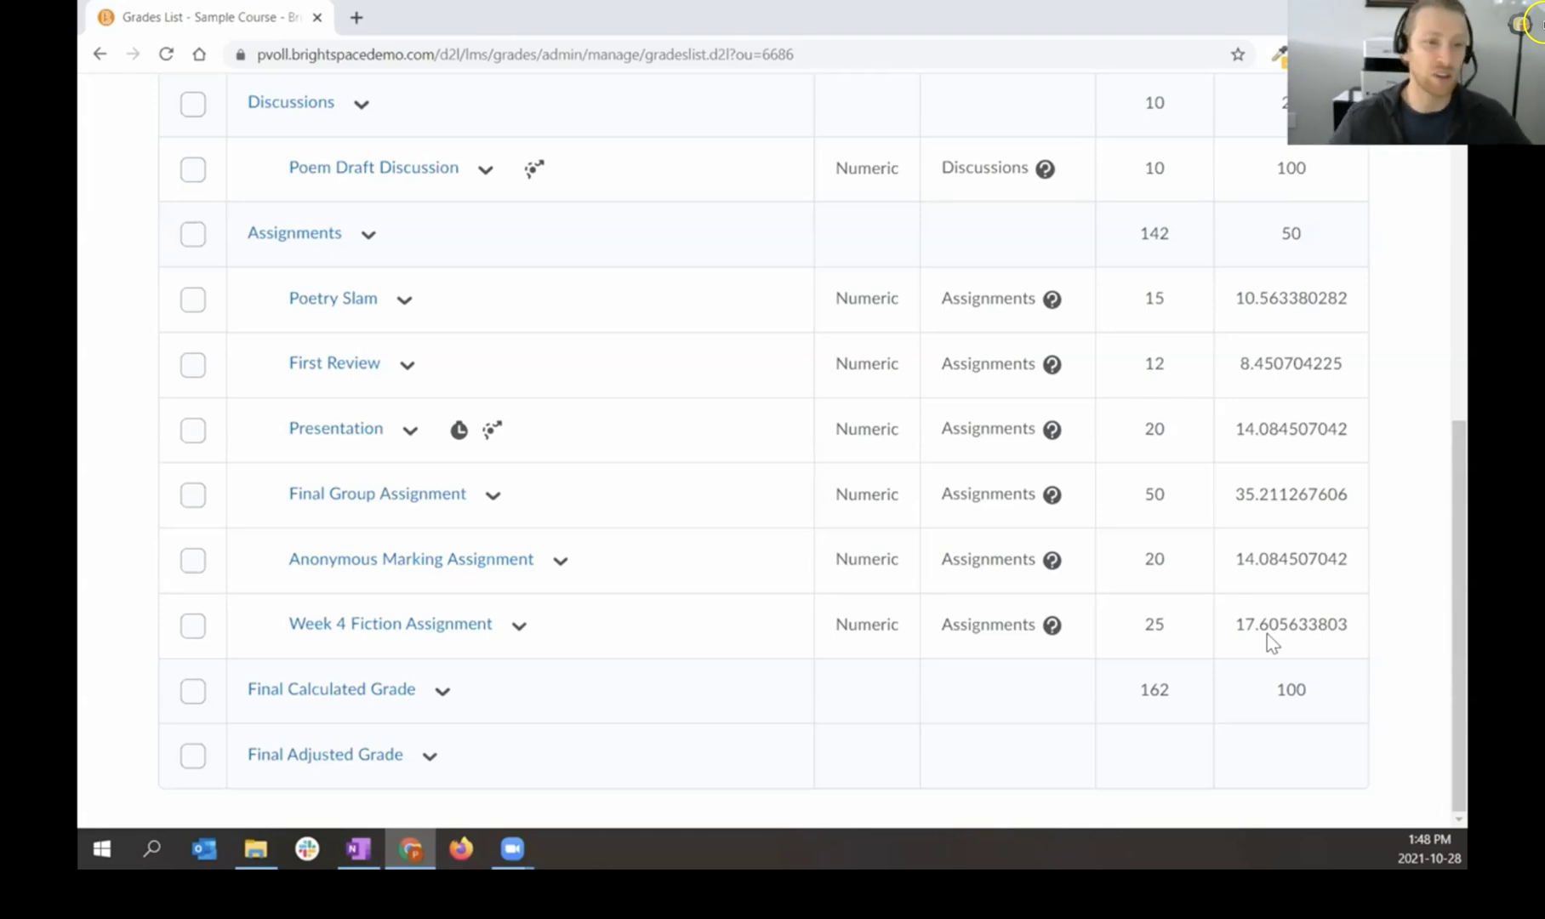
{"action": "scroll", "coordinate": [657, 430], "scroll_direction": "up", "scroll_amount": 1}
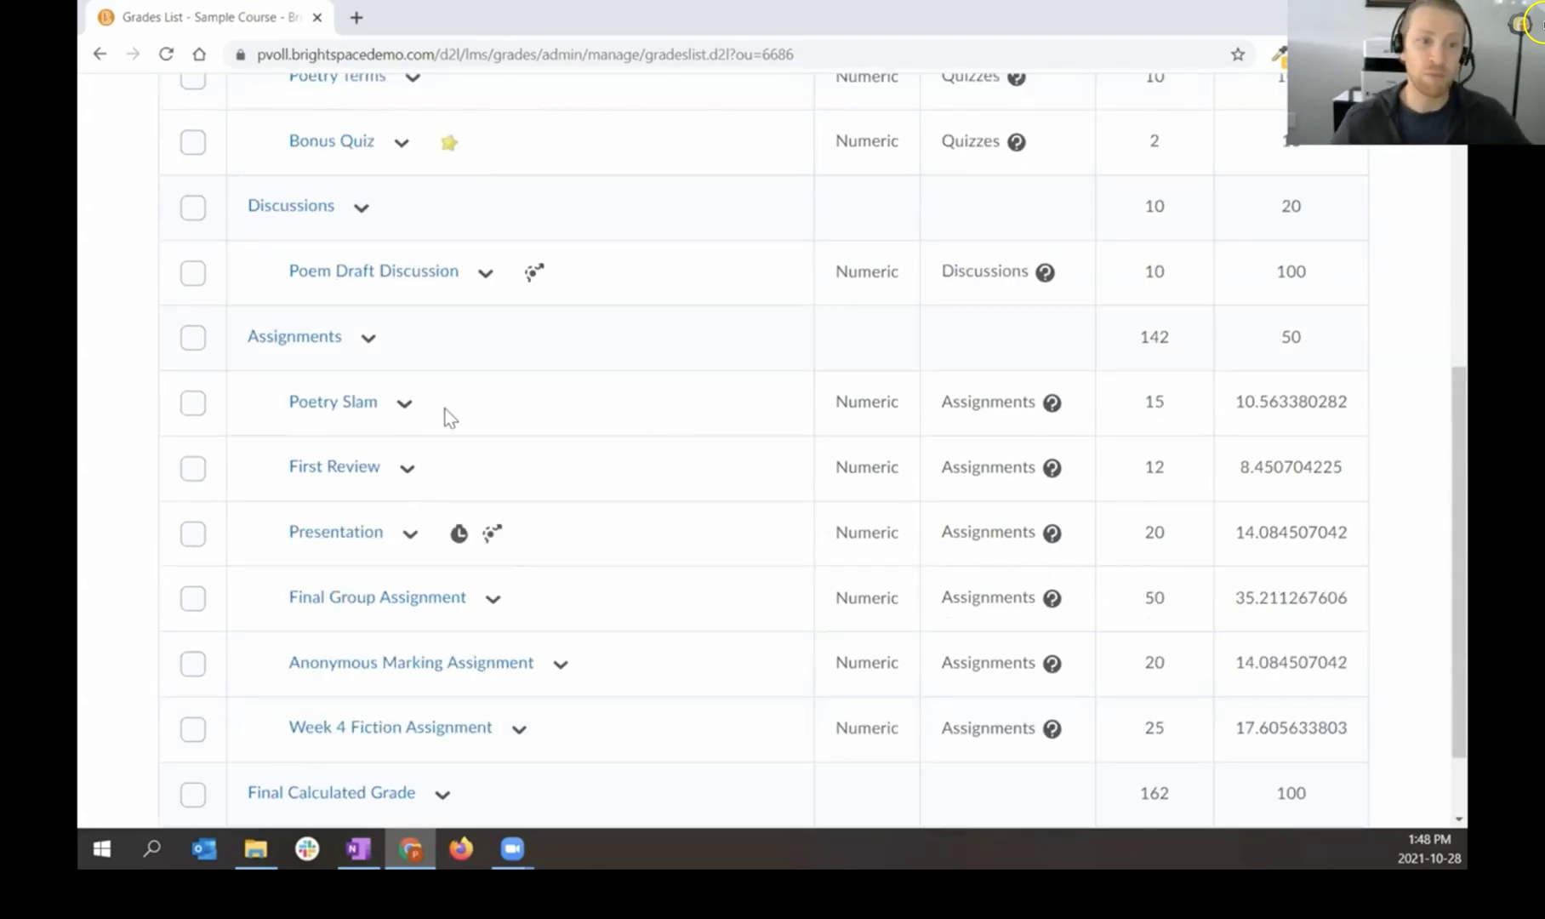
Step: Try distributing the Assignments category's weight evenly with the 2 lowest non-bonus items dropped, then discard the changes
{"action": "left_click", "coordinate": [381, 352]}
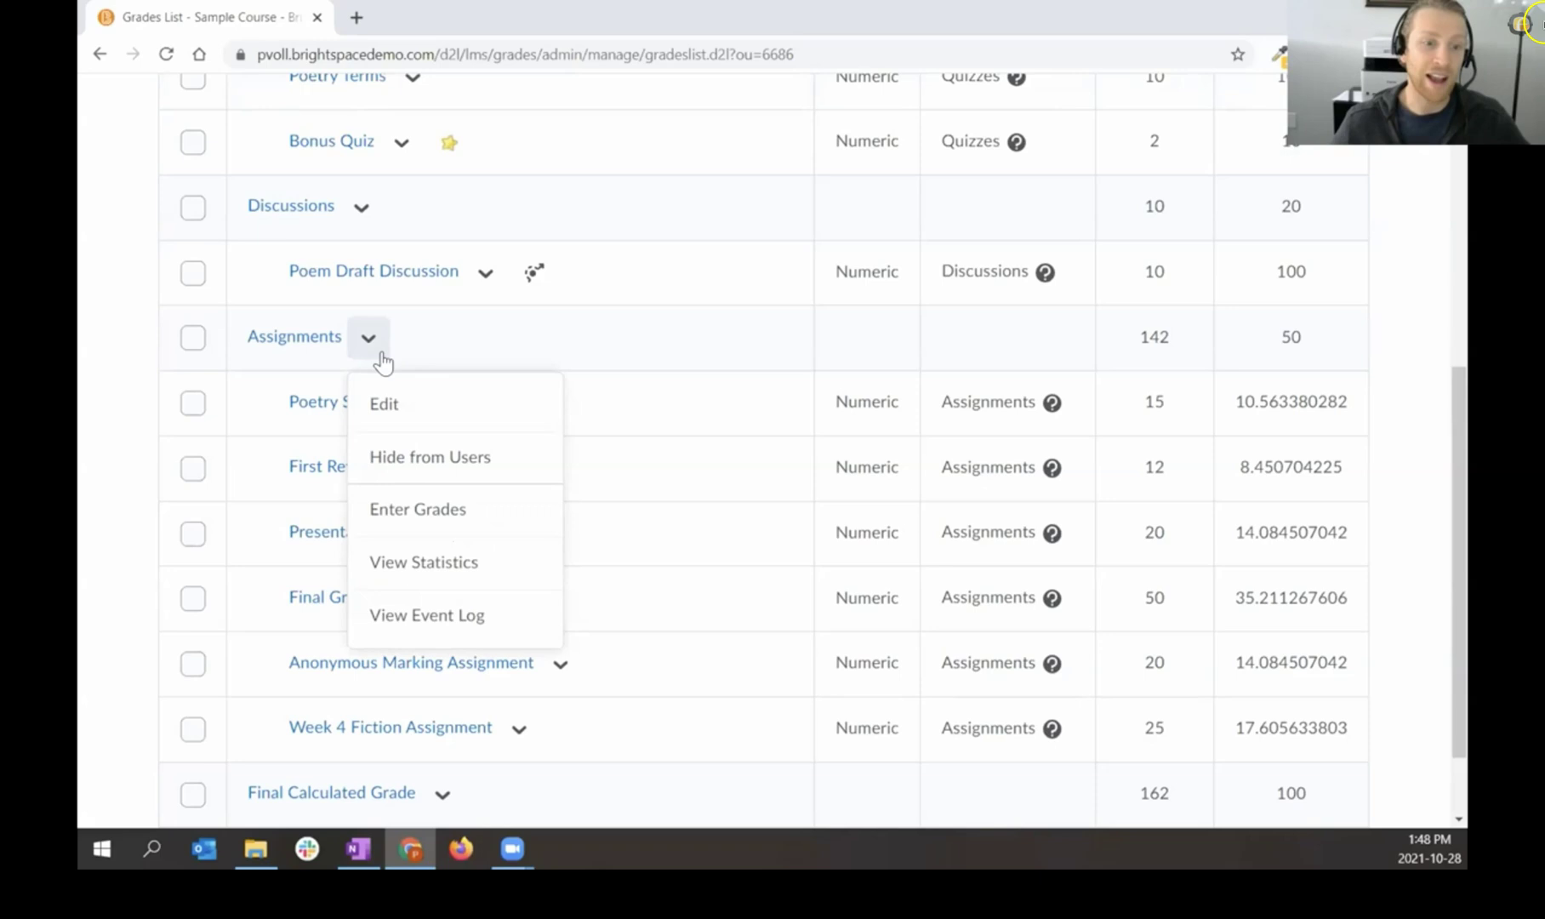
{"action": "left_click", "coordinate": [436, 428]}
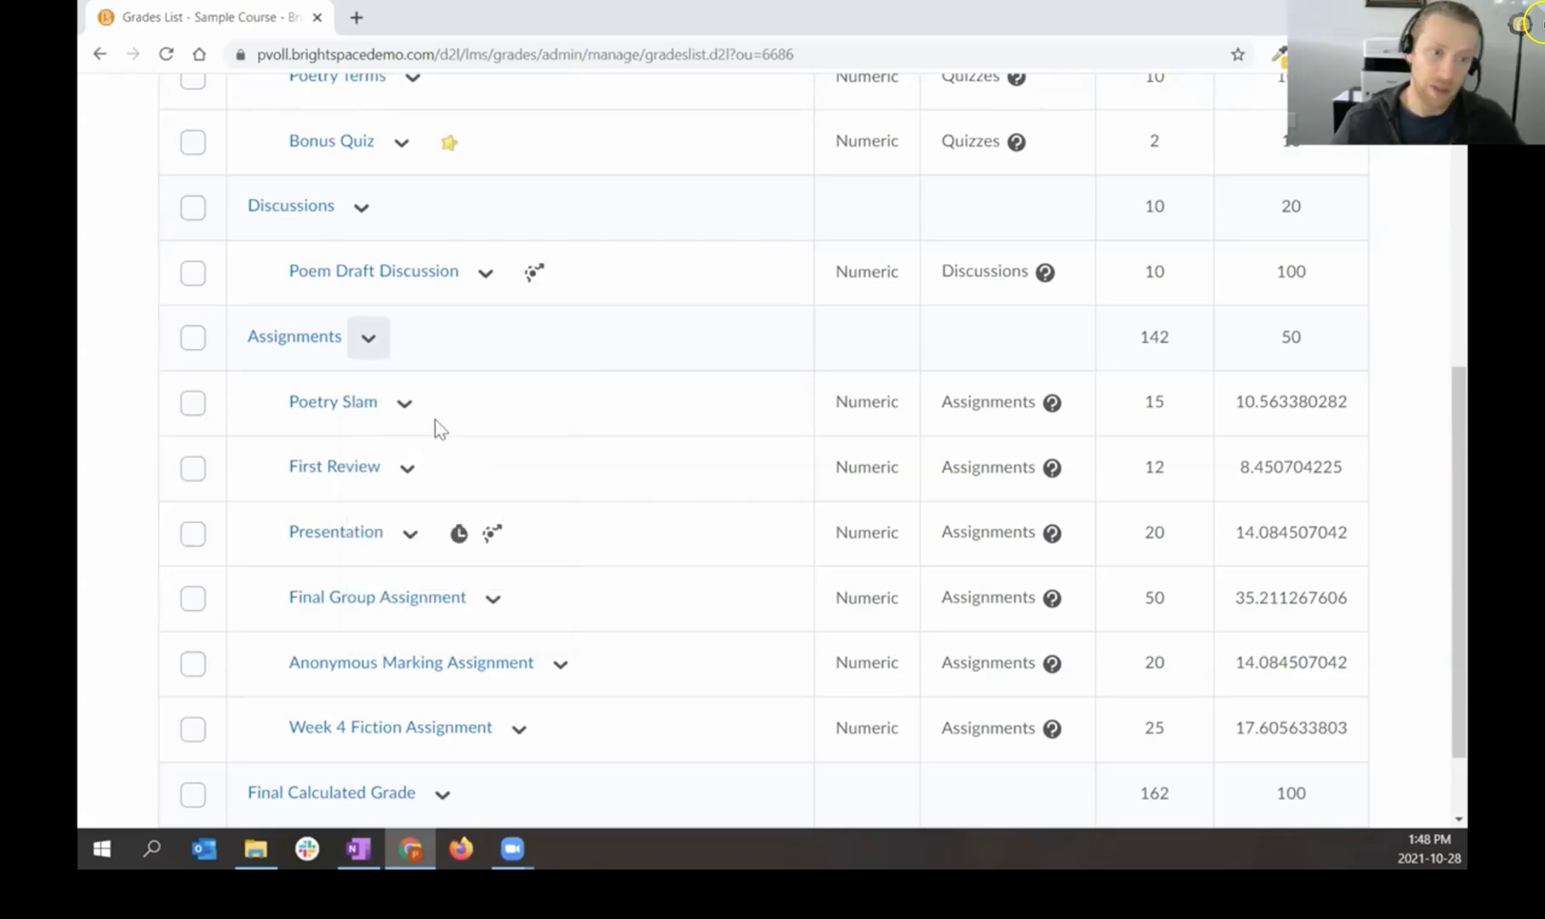
{"action": "scroll", "coordinate": [668, 544], "scroll_direction": "down", "scroll_amount": 7}
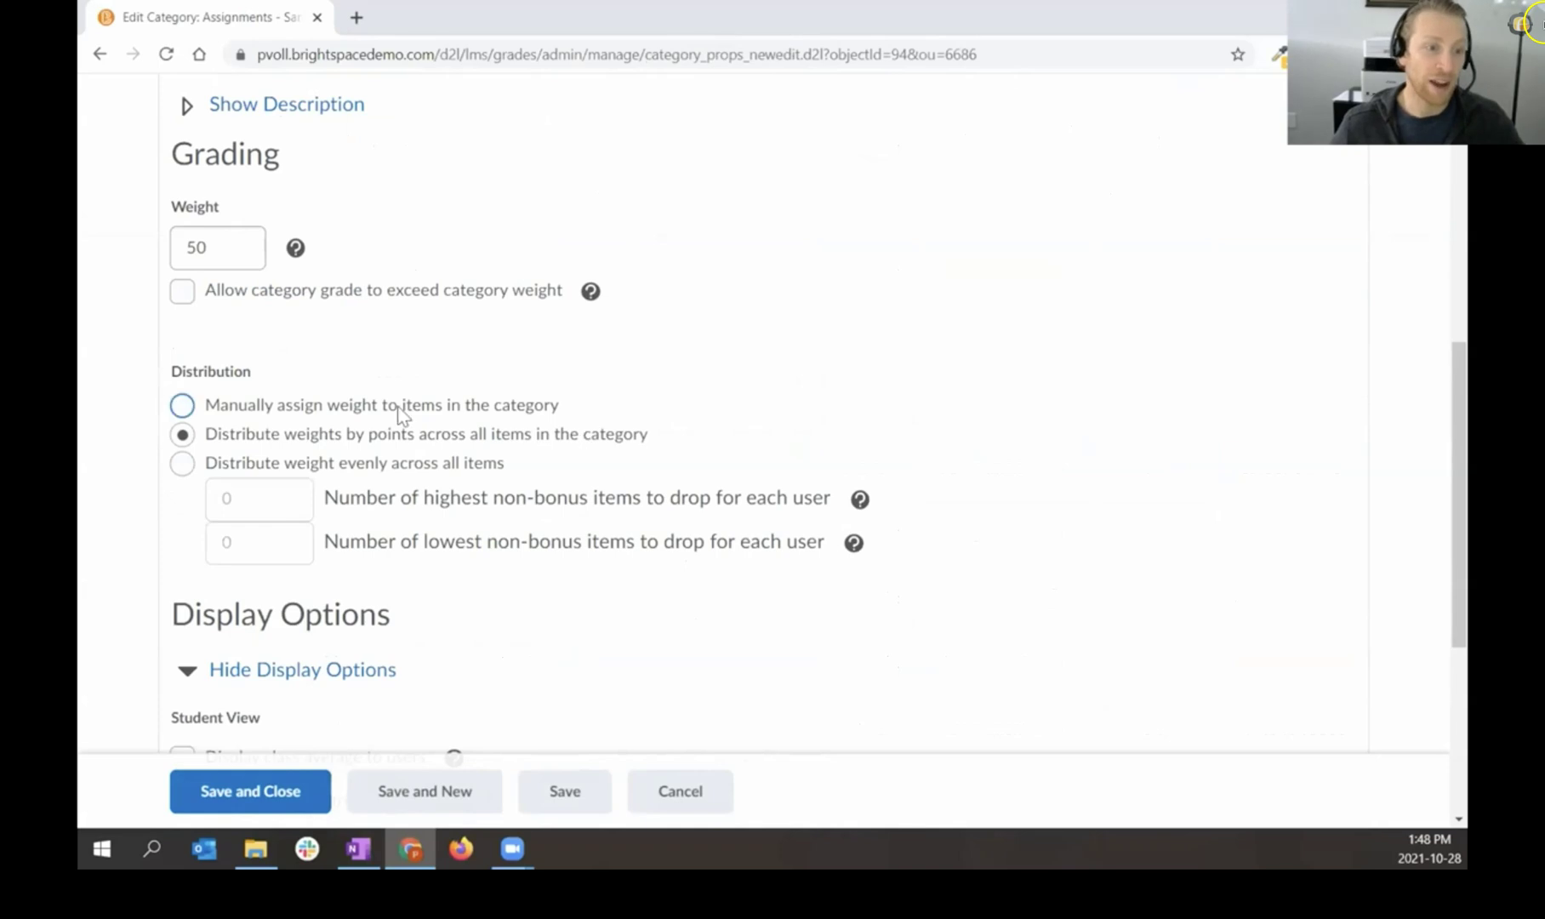
{"action": "left_click", "coordinate": [449, 470]}
{"action": "left_click", "coordinate": [242, 554]}
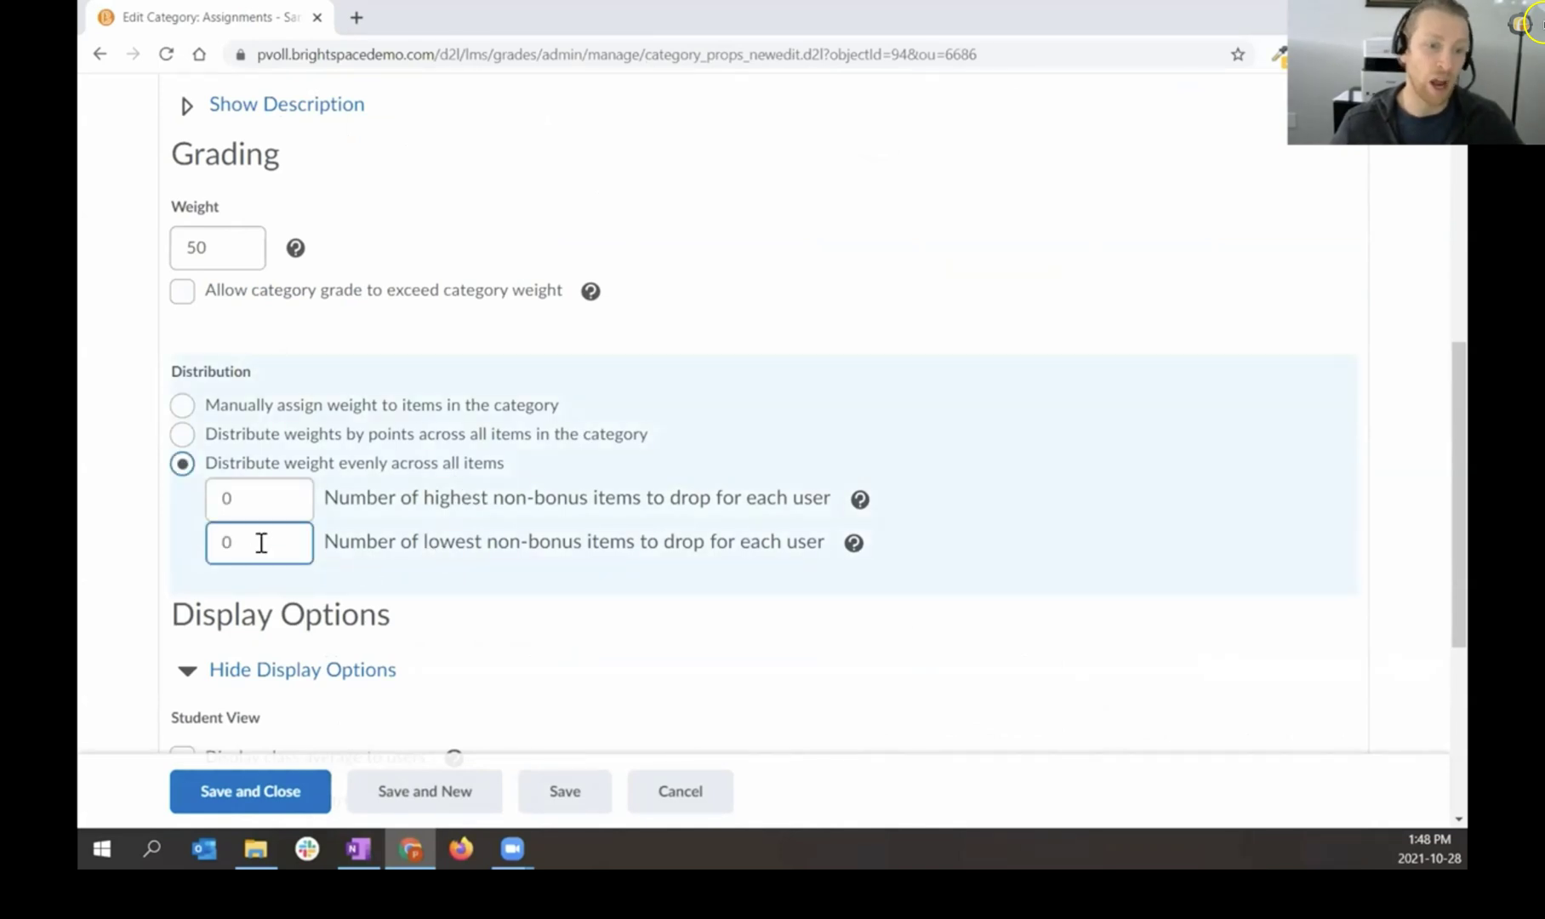
{"action": "double_click", "coordinate": [266, 544]}
{"action": "type", "text": "2"}
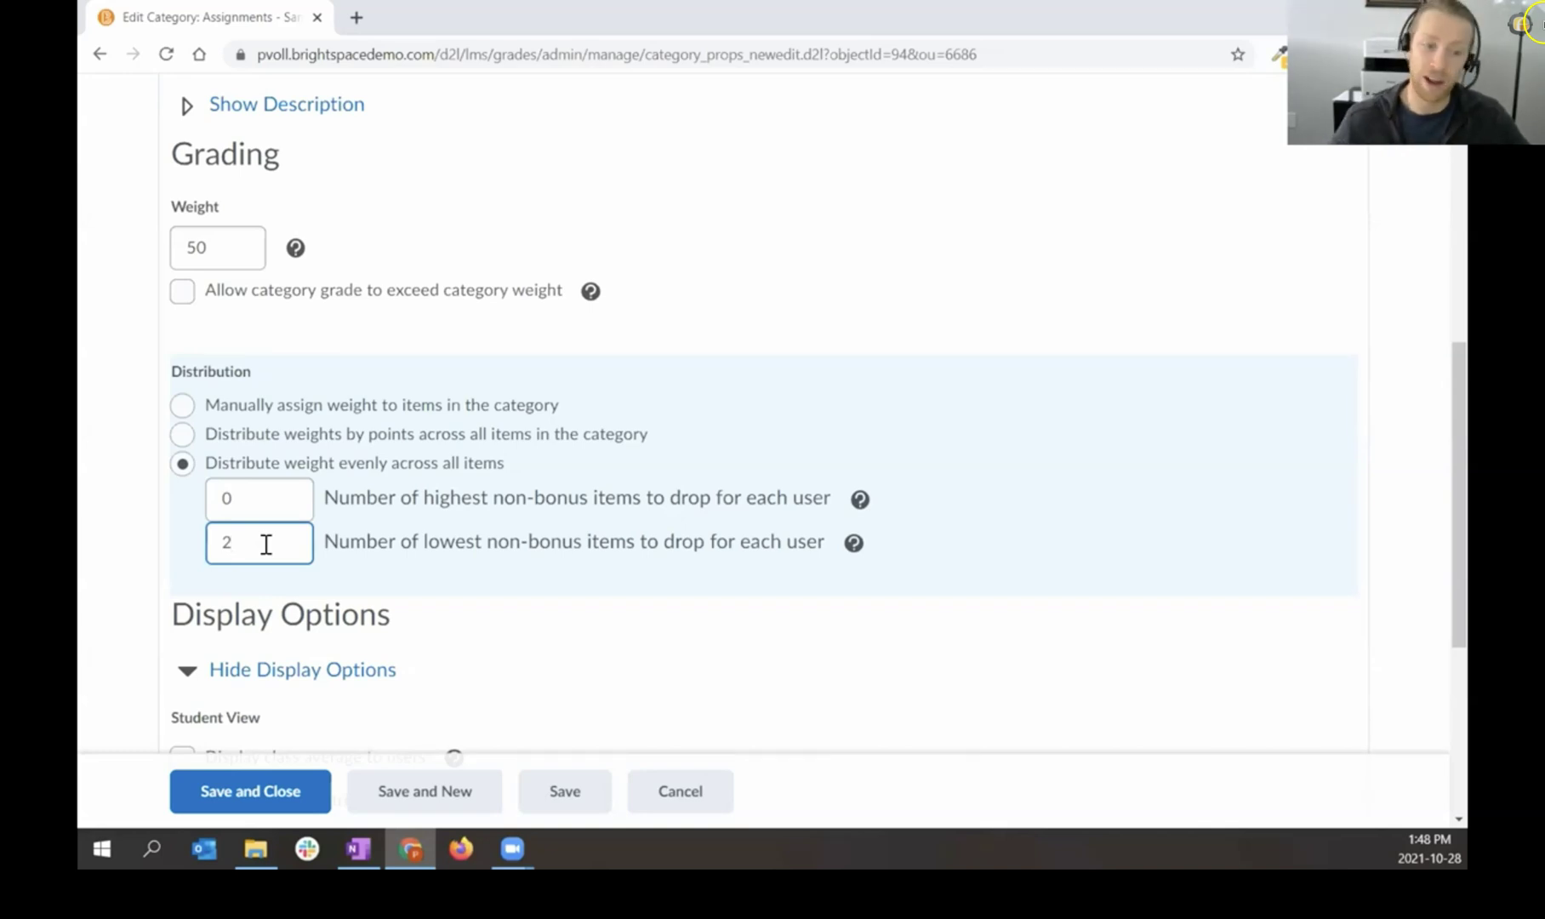
{"action": "left_click", "coordinate": [647, 793]}
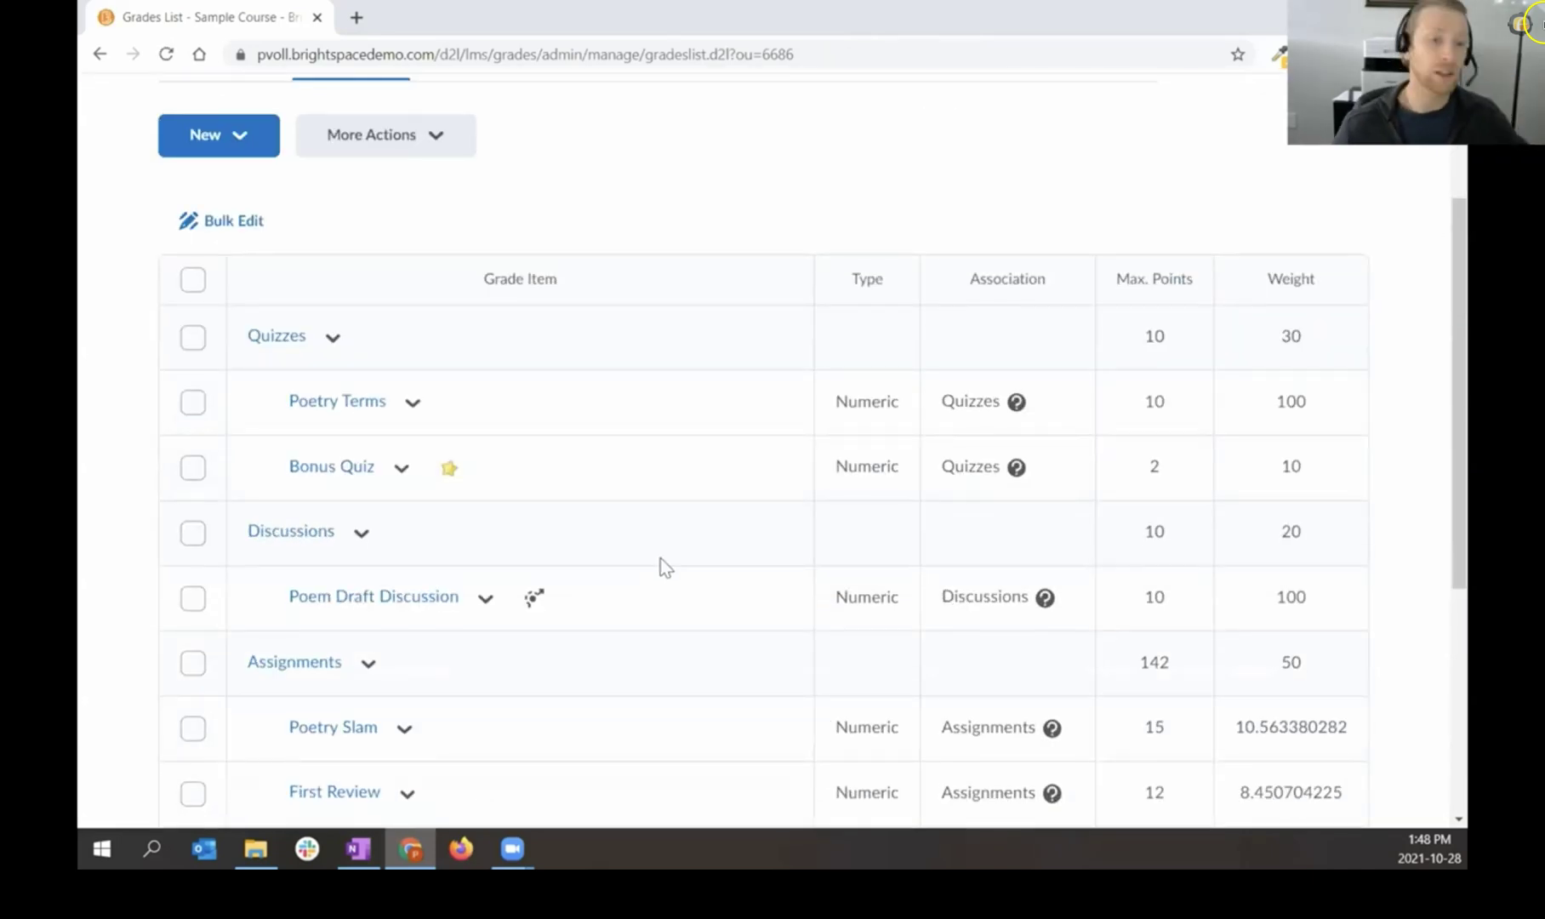
Step: Open Class Progress and examine the students' content completion, quizzing, discussions and grades indicators
{"action": "mouse_move", "coordinate": [445, 470]}
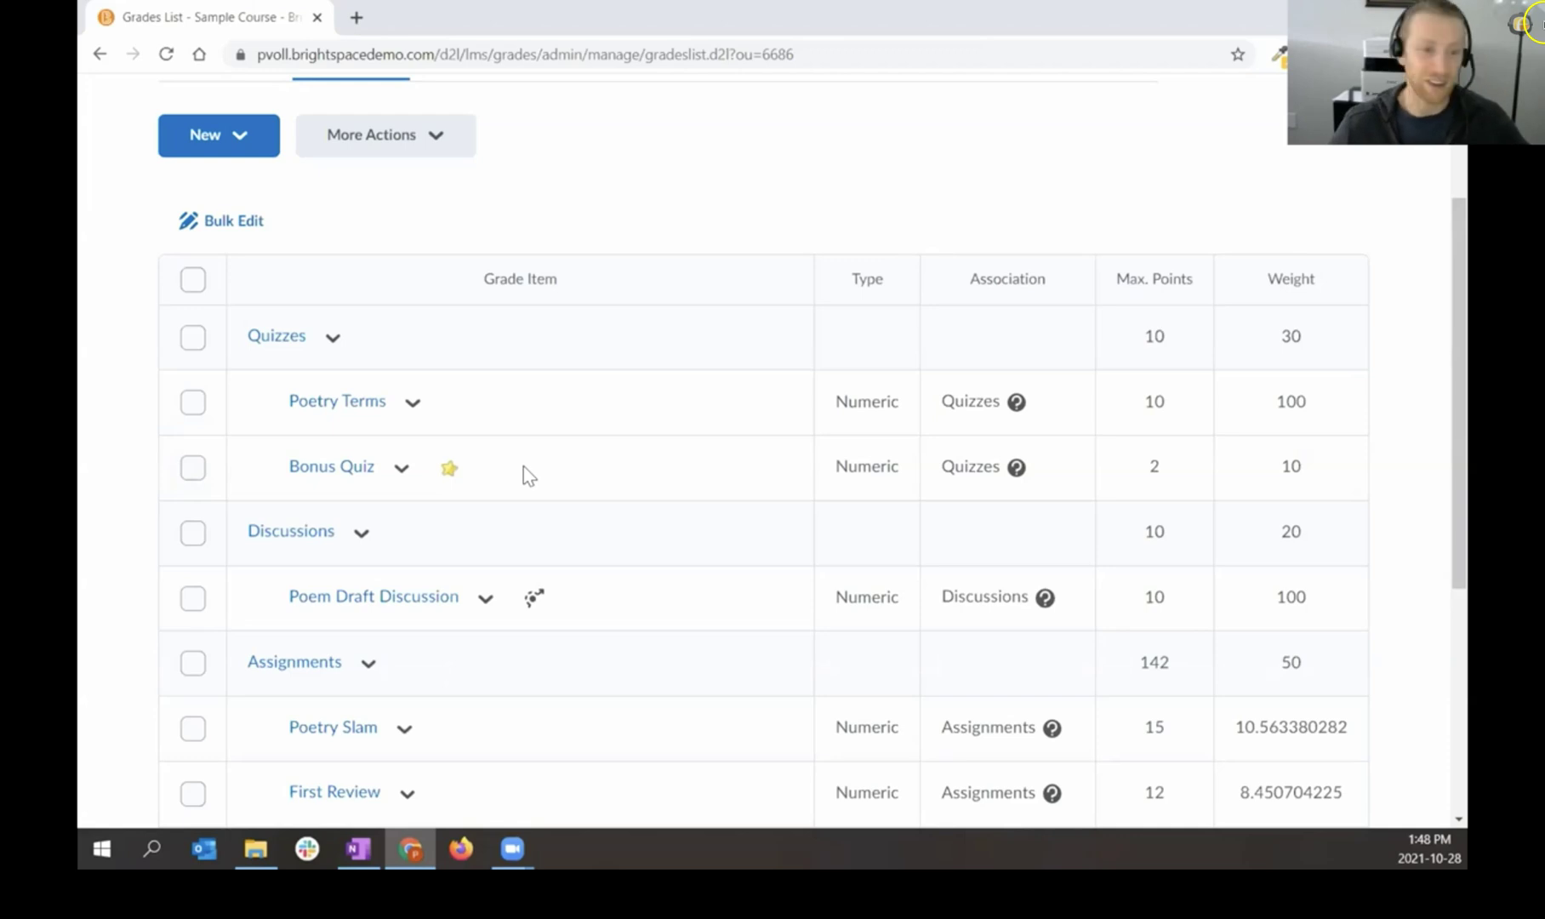
{"action": "scroll", "coordinate": [773, 330], "scroll_direction": "up", "scroll_amount": 1}
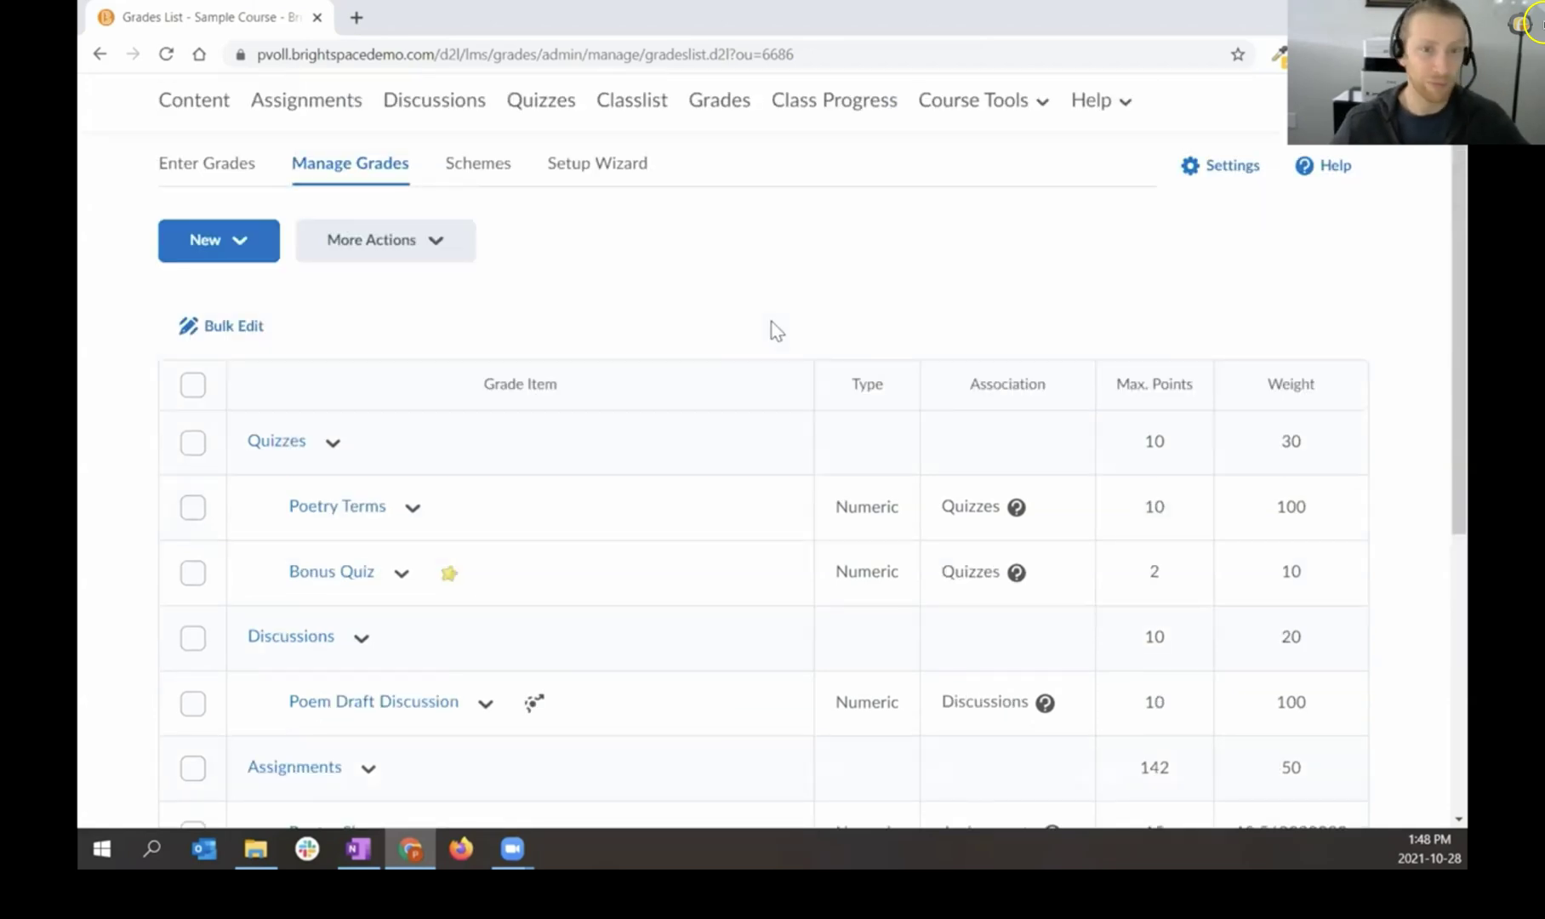
{"action": "scroll", "coordinate": [776, 330], "scroll_direction": "up", "scroll_amount": 1}
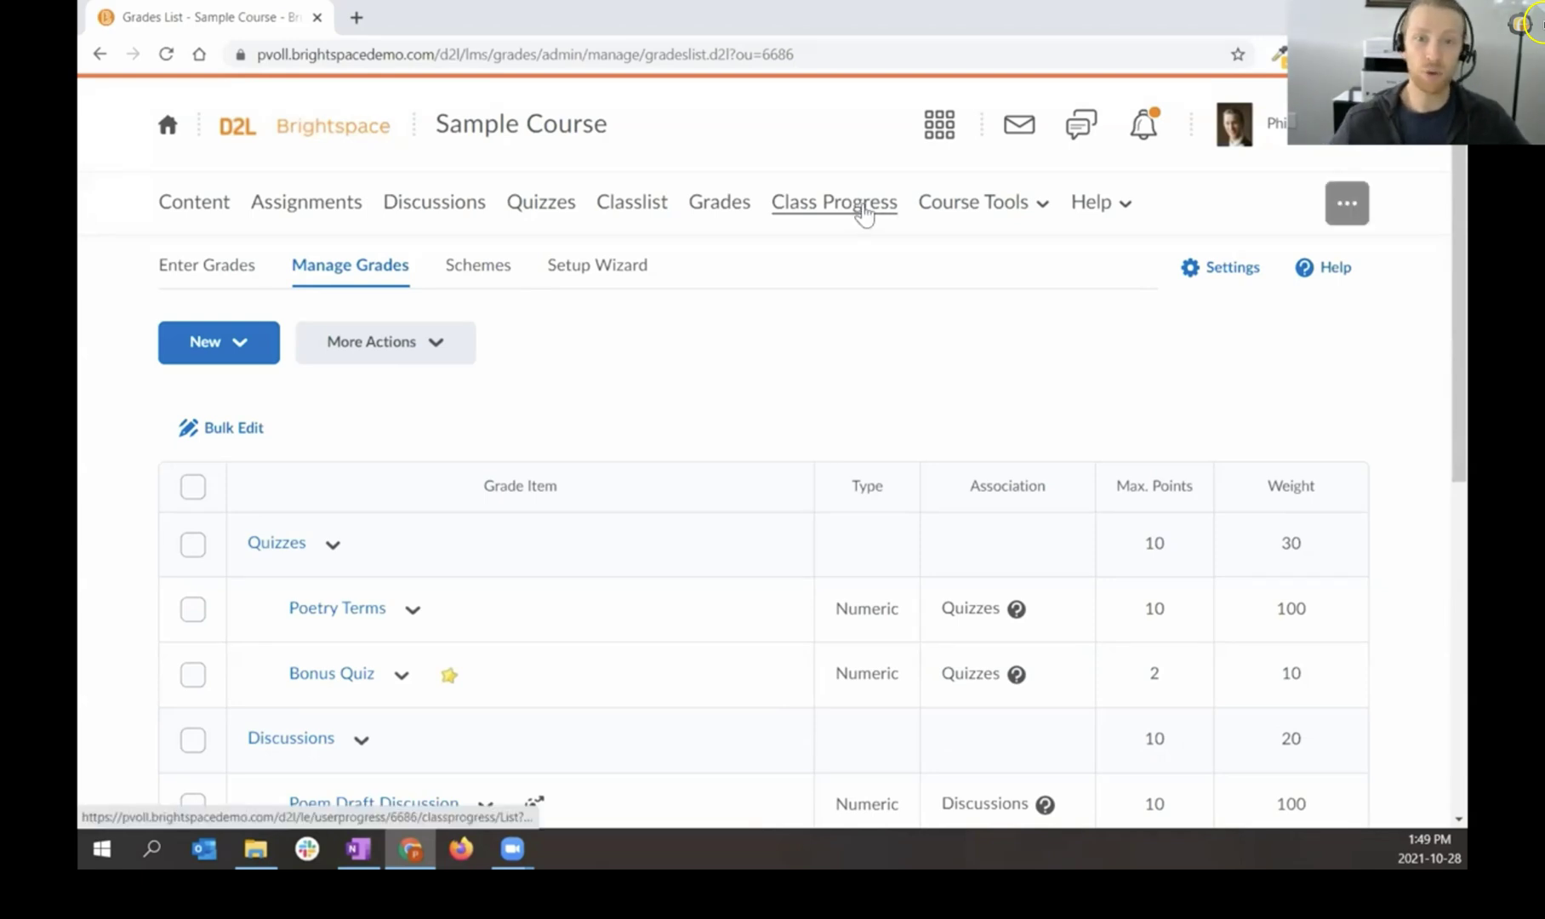
{"action": "left_click", "coordinate": [862, 204]}
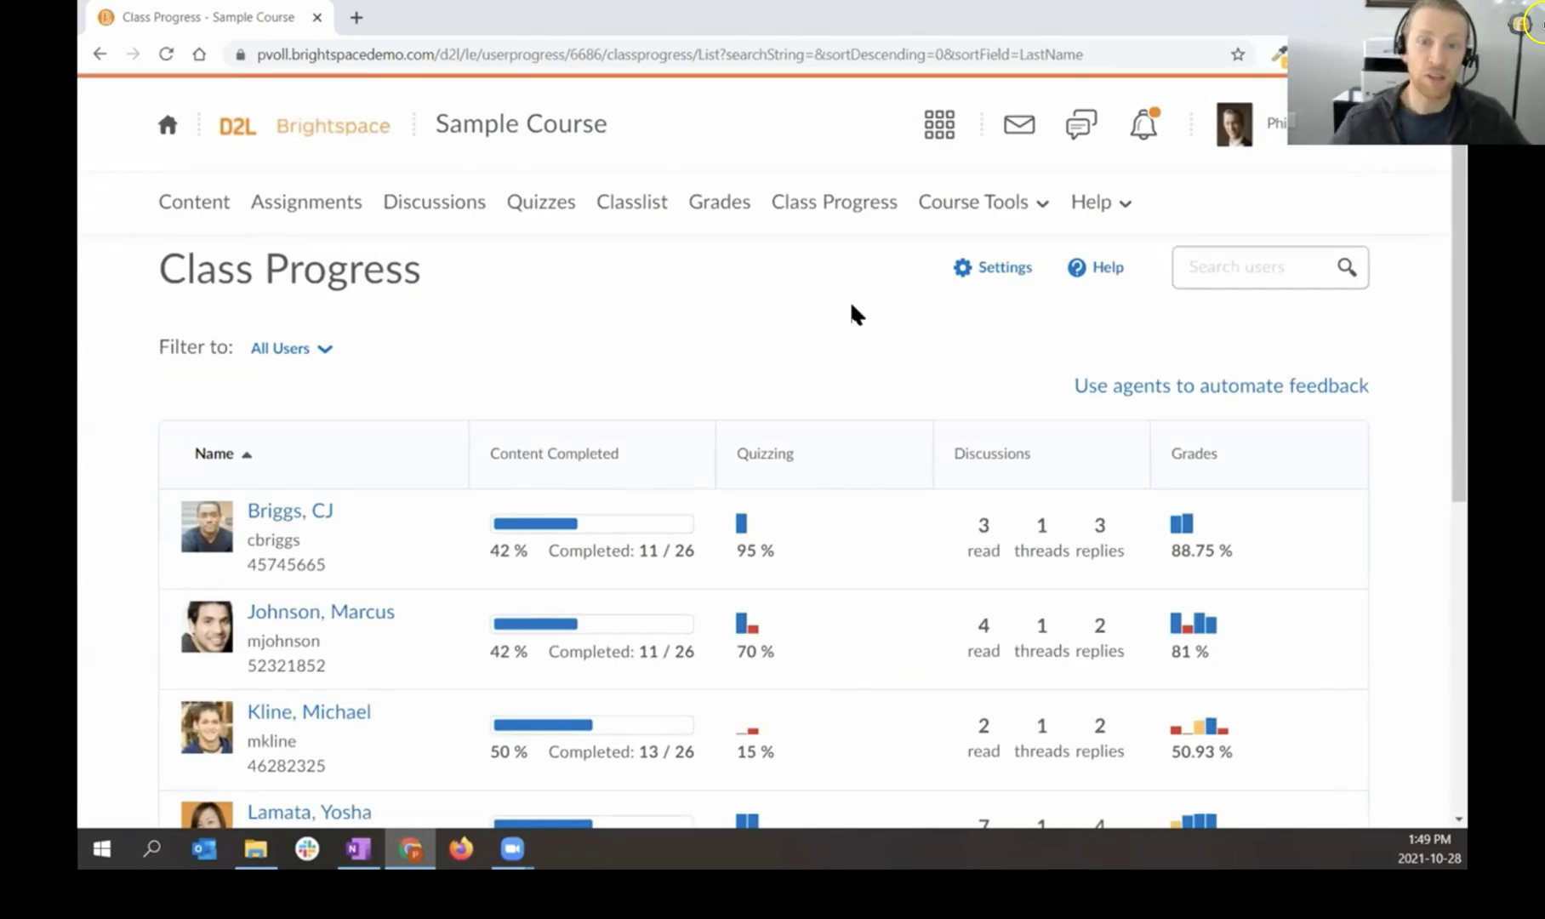
{"action": "scroll", "coordinate": [855, 262], "scroll_direction": "down", "scroll_amount": 1}
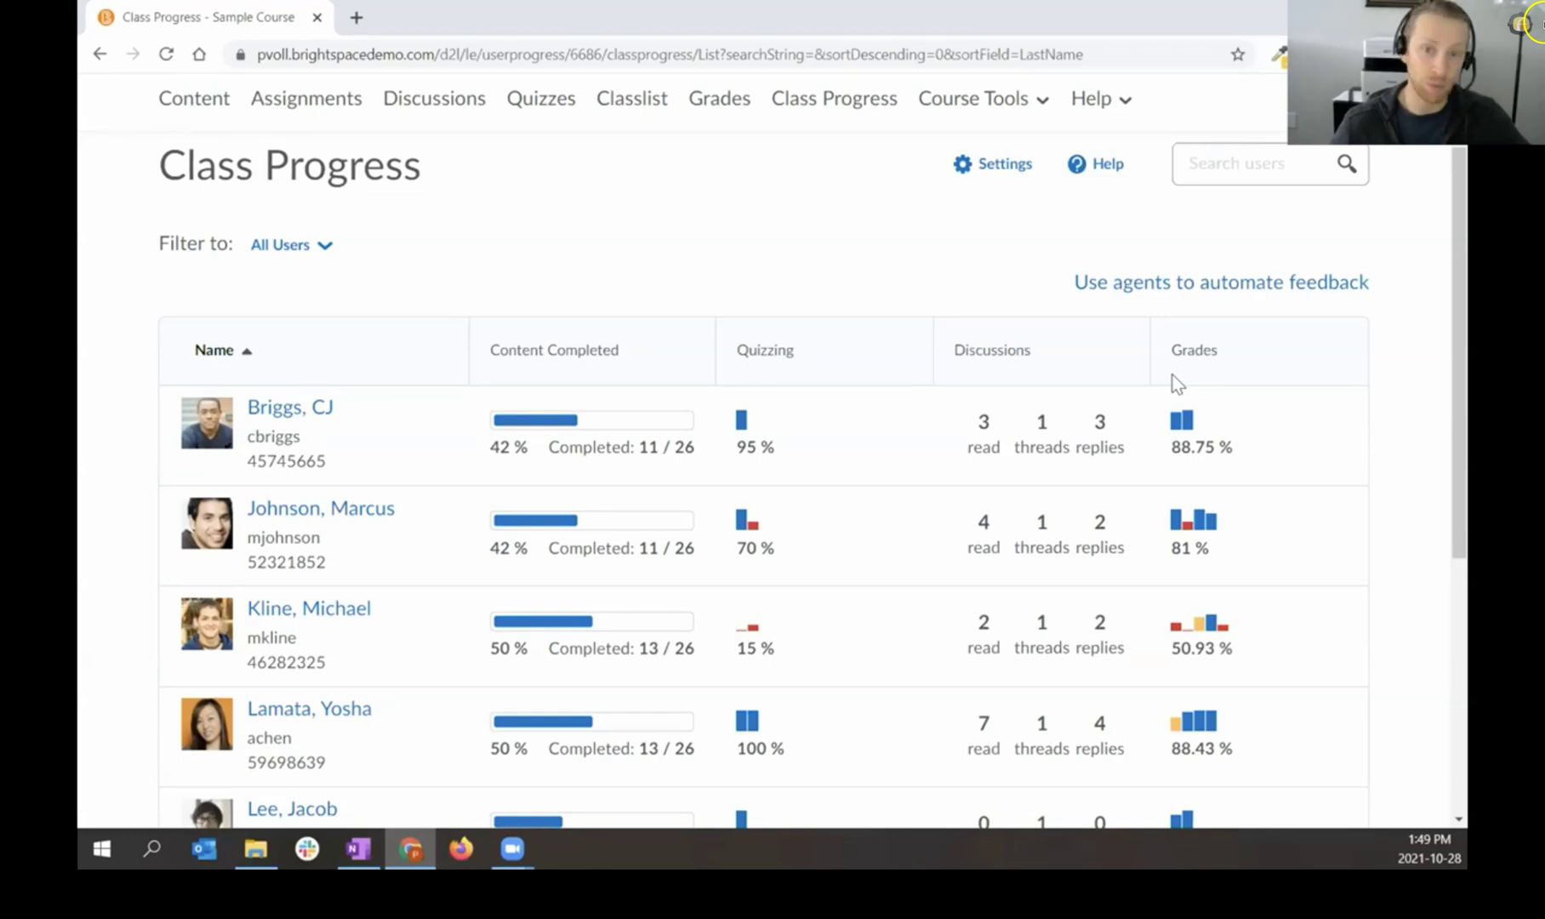
Step: Replace the Quiz Performance Summary indicator with Objectives Completion Summary in the Class Progress settings and save
{"action": "left_click", "coordinate": [991, 166]}
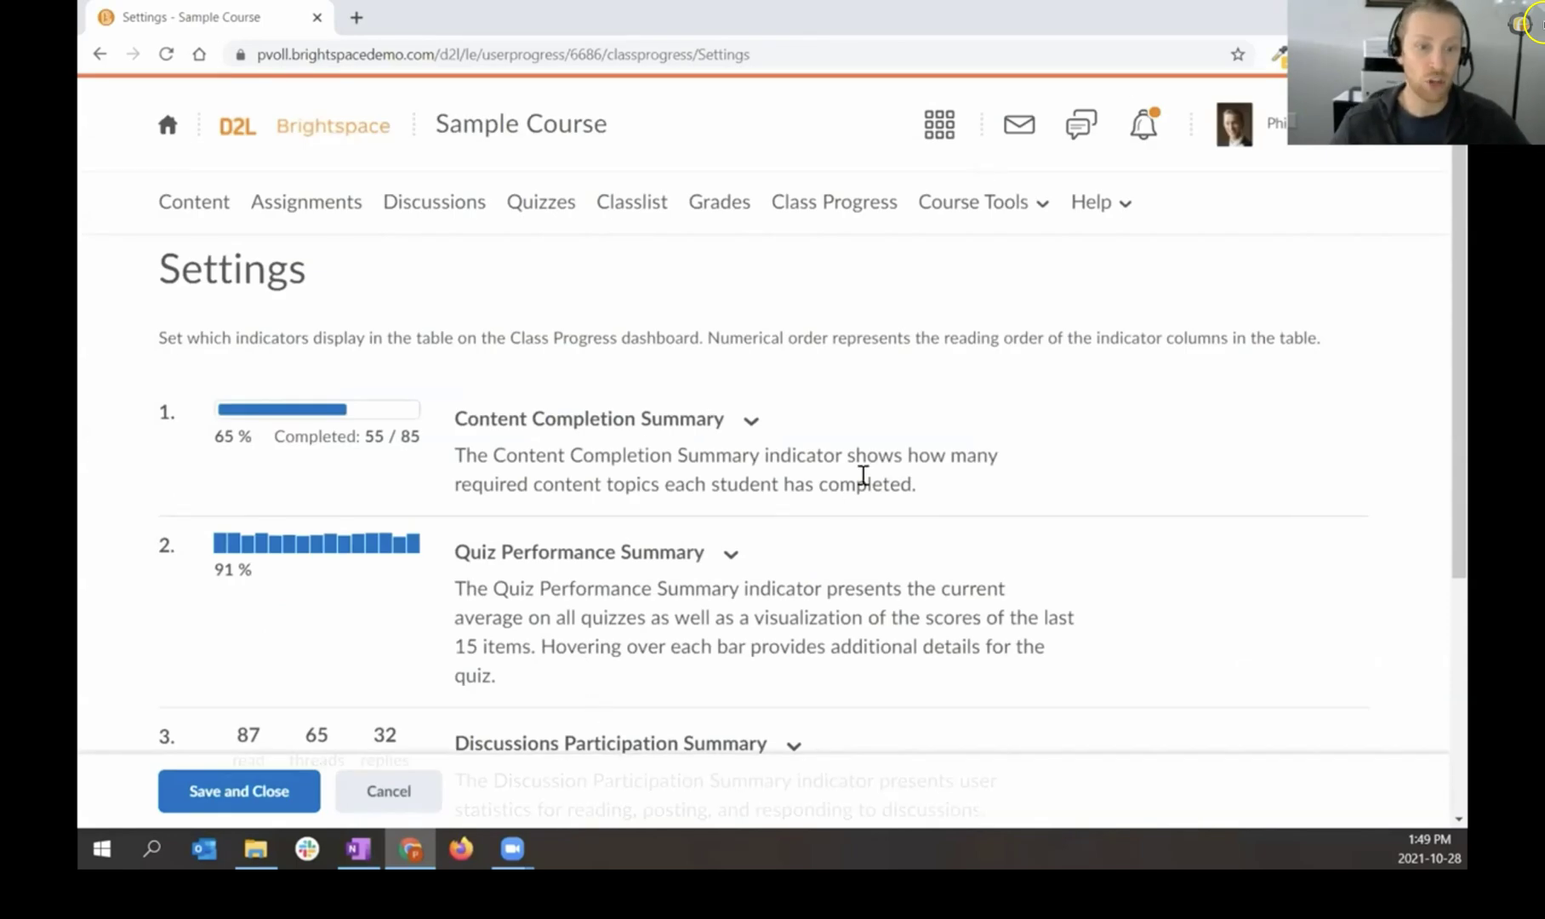
{"action": "scroll", "coordinate": [863, 474], "scroll_direction": "down", "scroll_amount": 1}
{"action": "scroll", "coordinate": [862, 474], "scroll_direction": "down", "scroll_amount": 1}
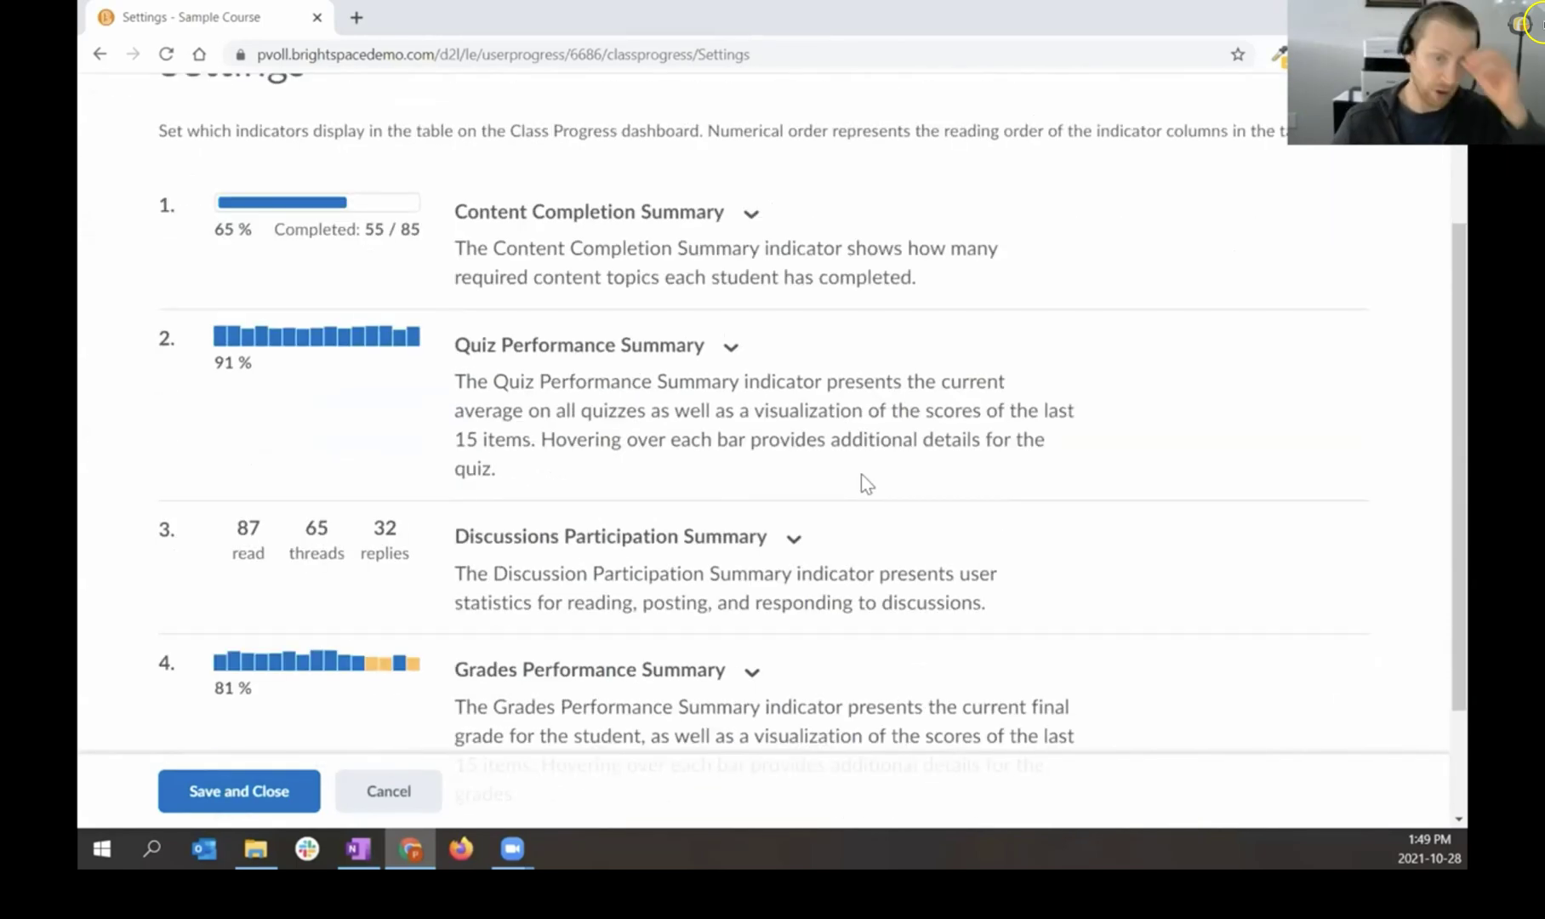
{"action": "left_click", "coordinate": [740, 369]}
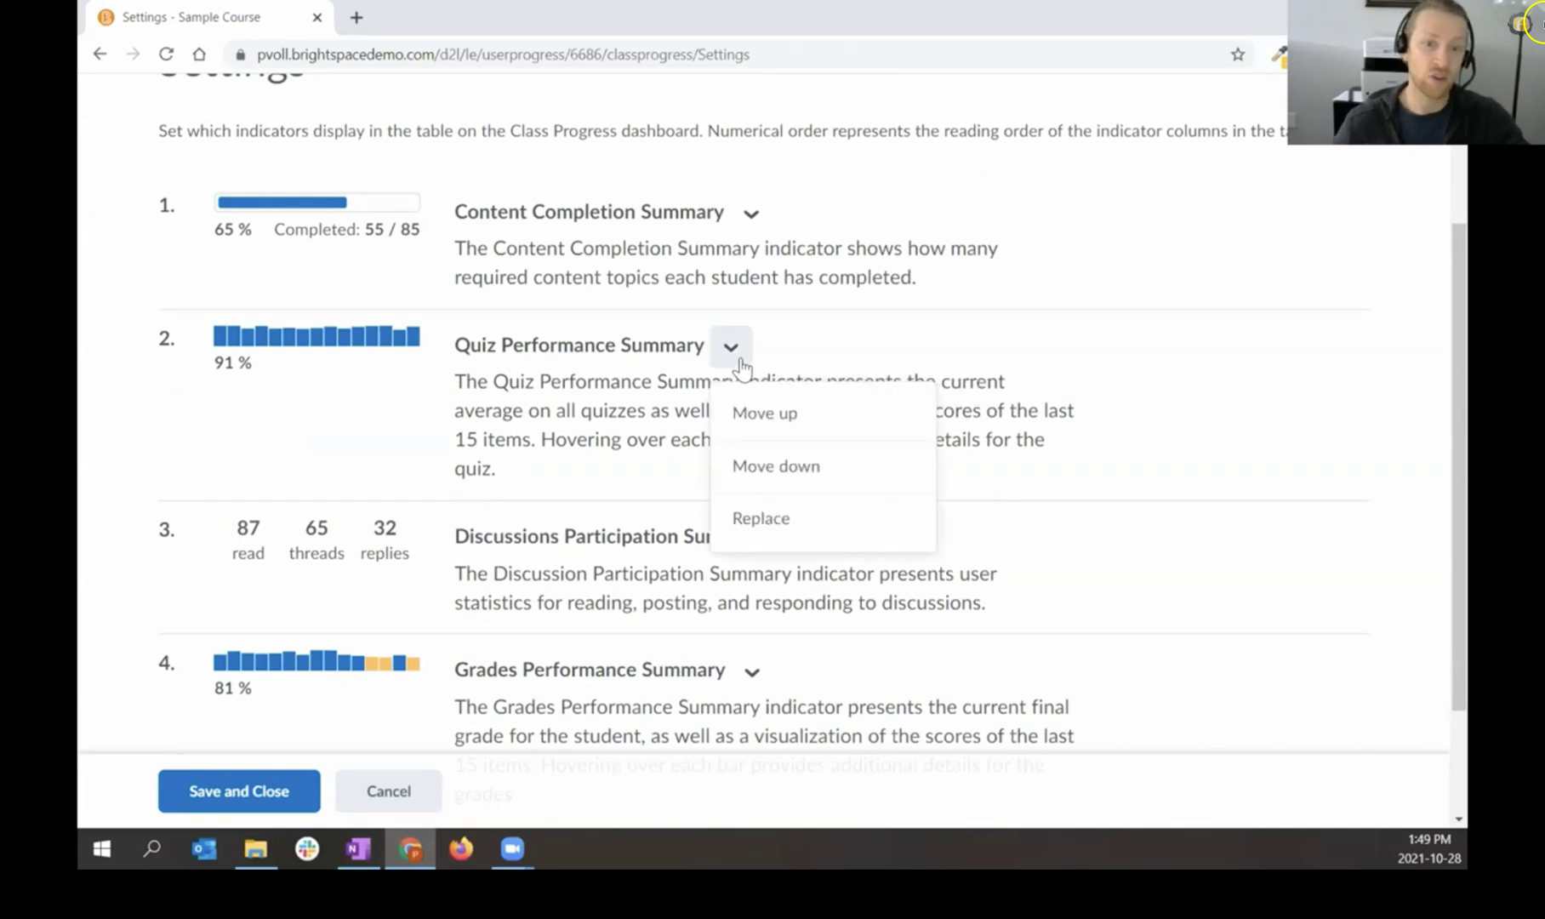
{"action": "left_click", "coordinate": [802, 543]}
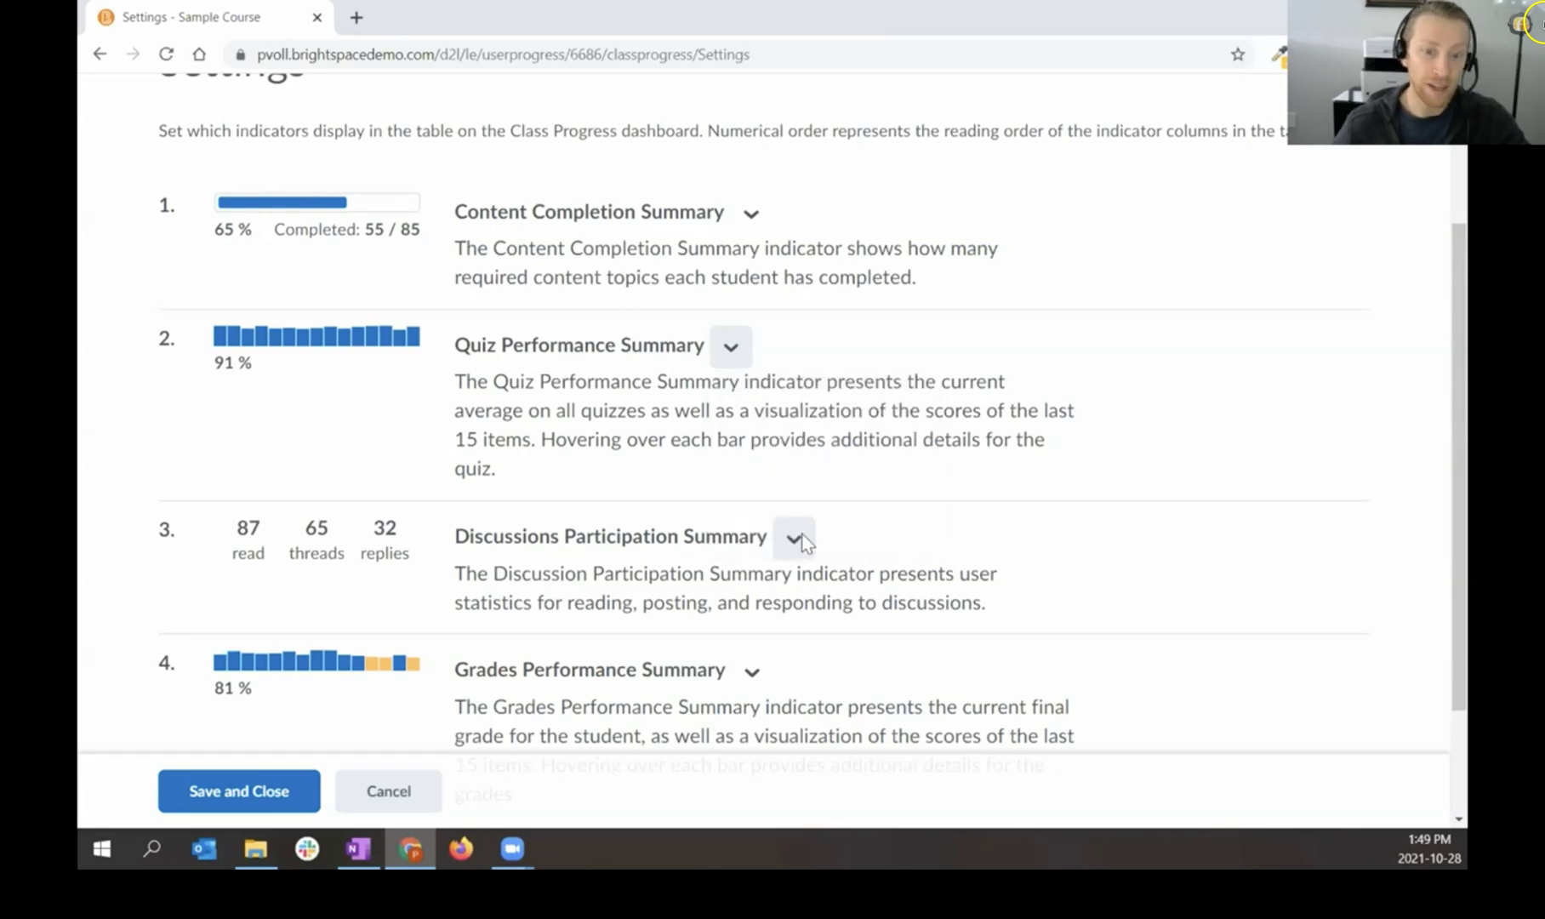
{"action": "scroll", "coordinate": [701, 492], "scroll_direction": "down", "scroll_amount": 5}
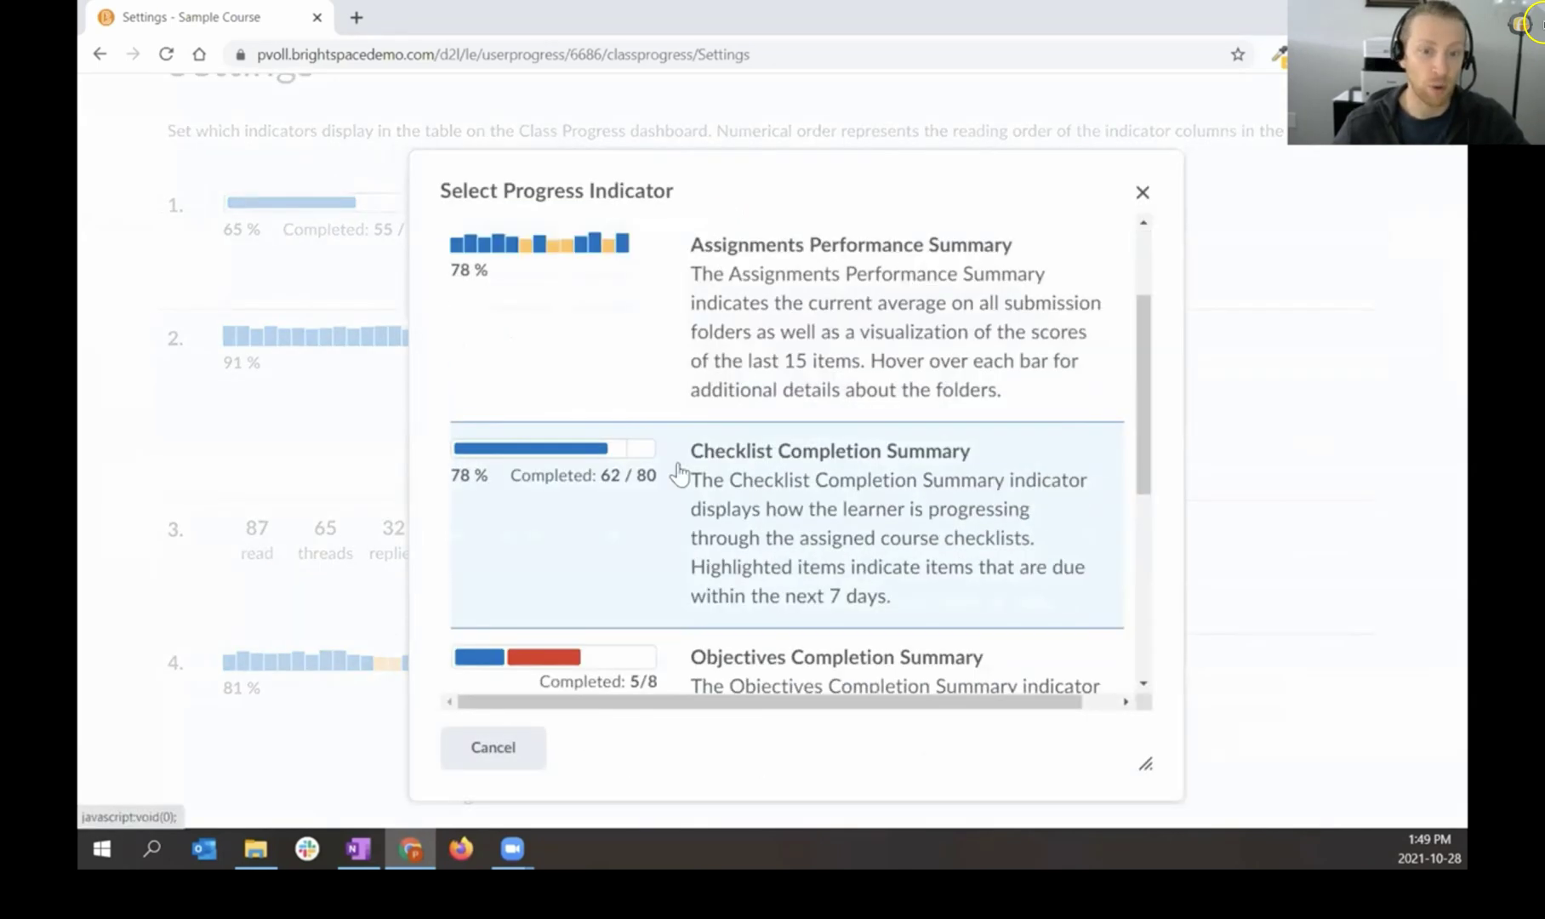
{"action": "left_click", "coordinate": [692, 459]}
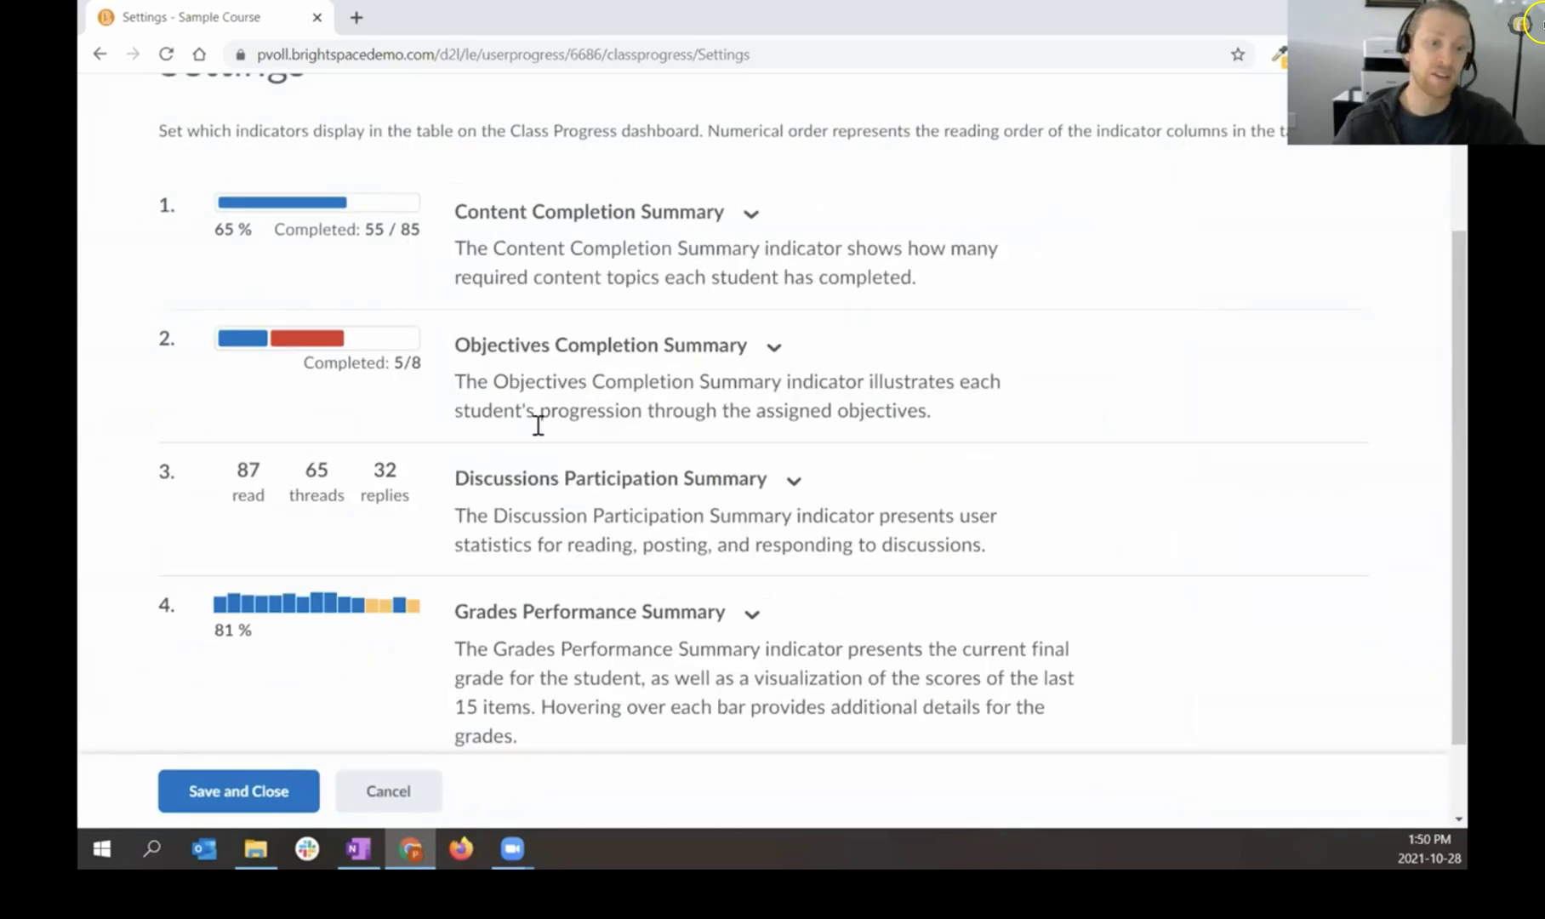
{"action": "left_click", "coordinate": [271, 794]}
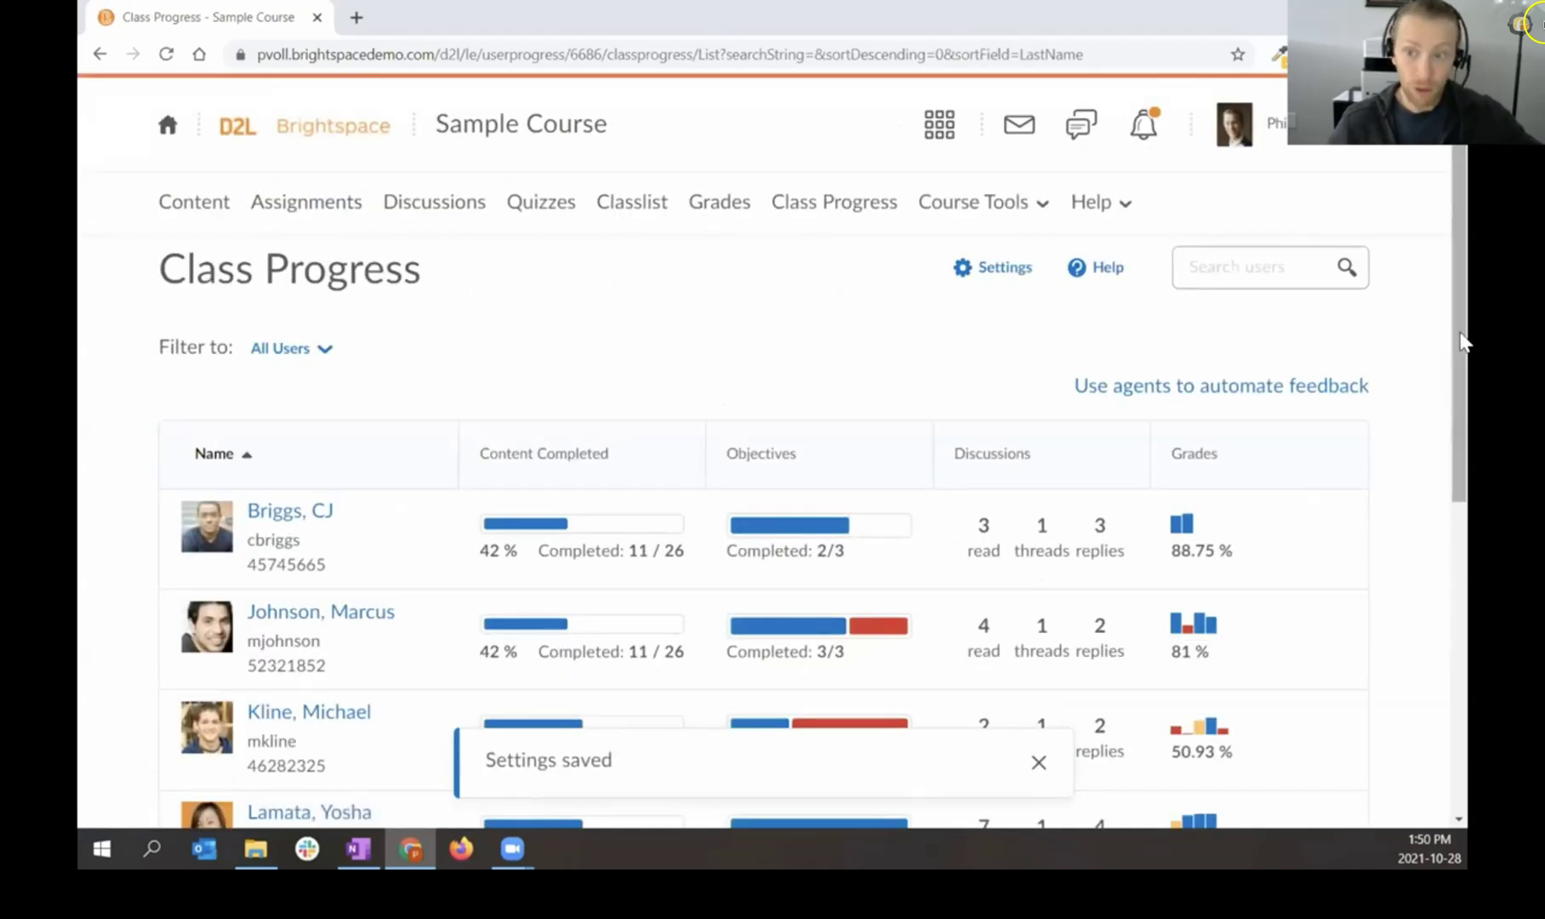
Step: Check the last grade bar of the third listed student and open a new email to that student
{"action": "left_click_drag", "start_coordinate": [1460, 349], "coordinate": [1420, 476]}
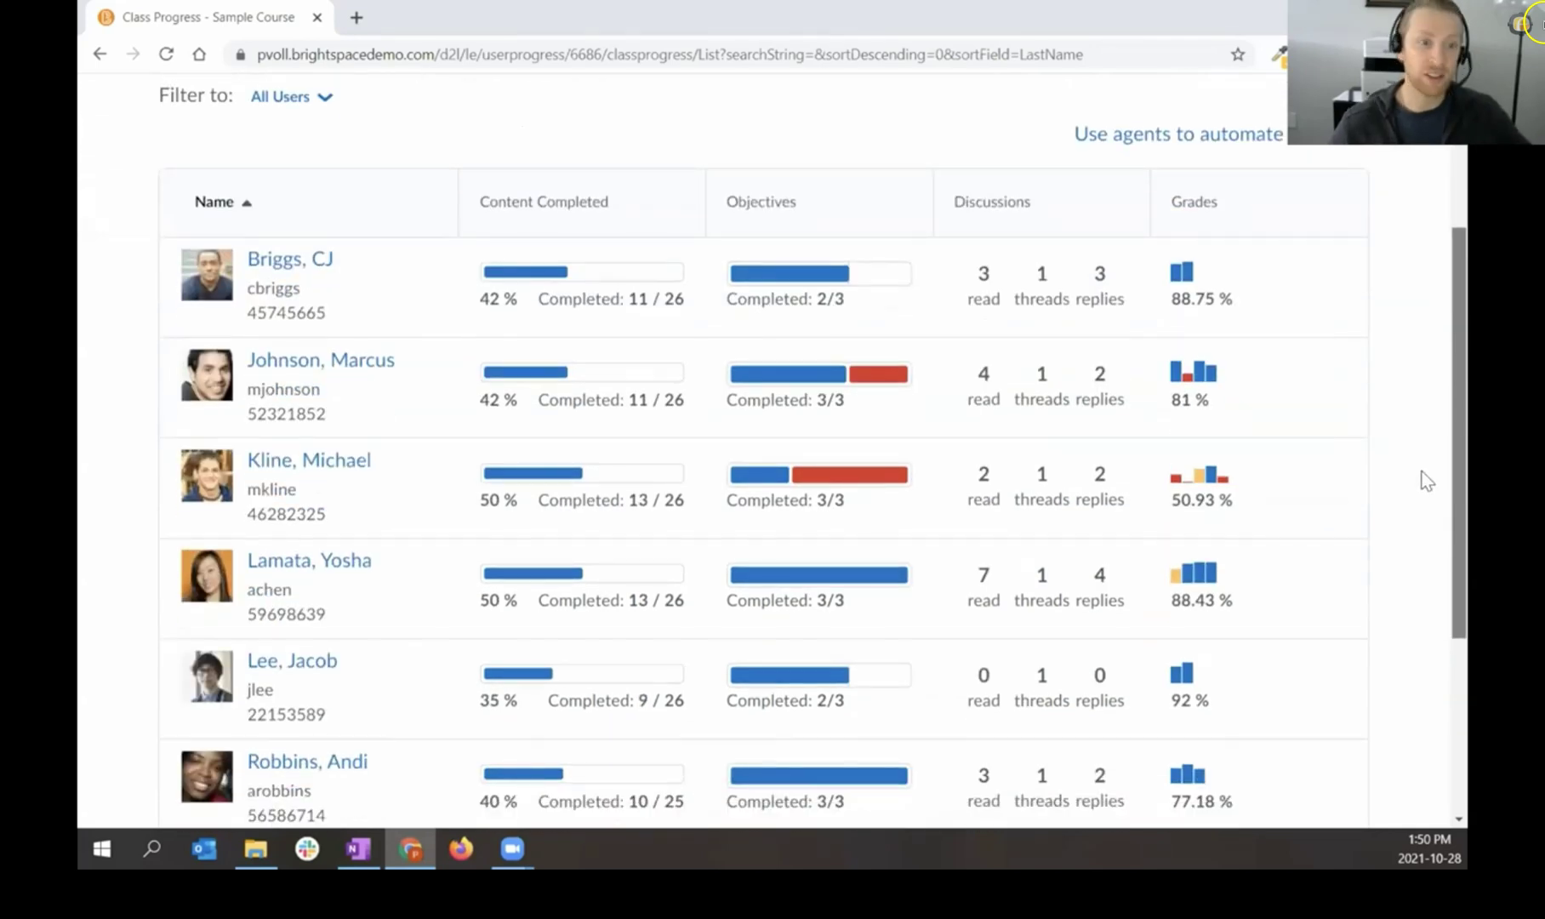
{"action": "mouse_move", "coordinate": [1222, 483]}
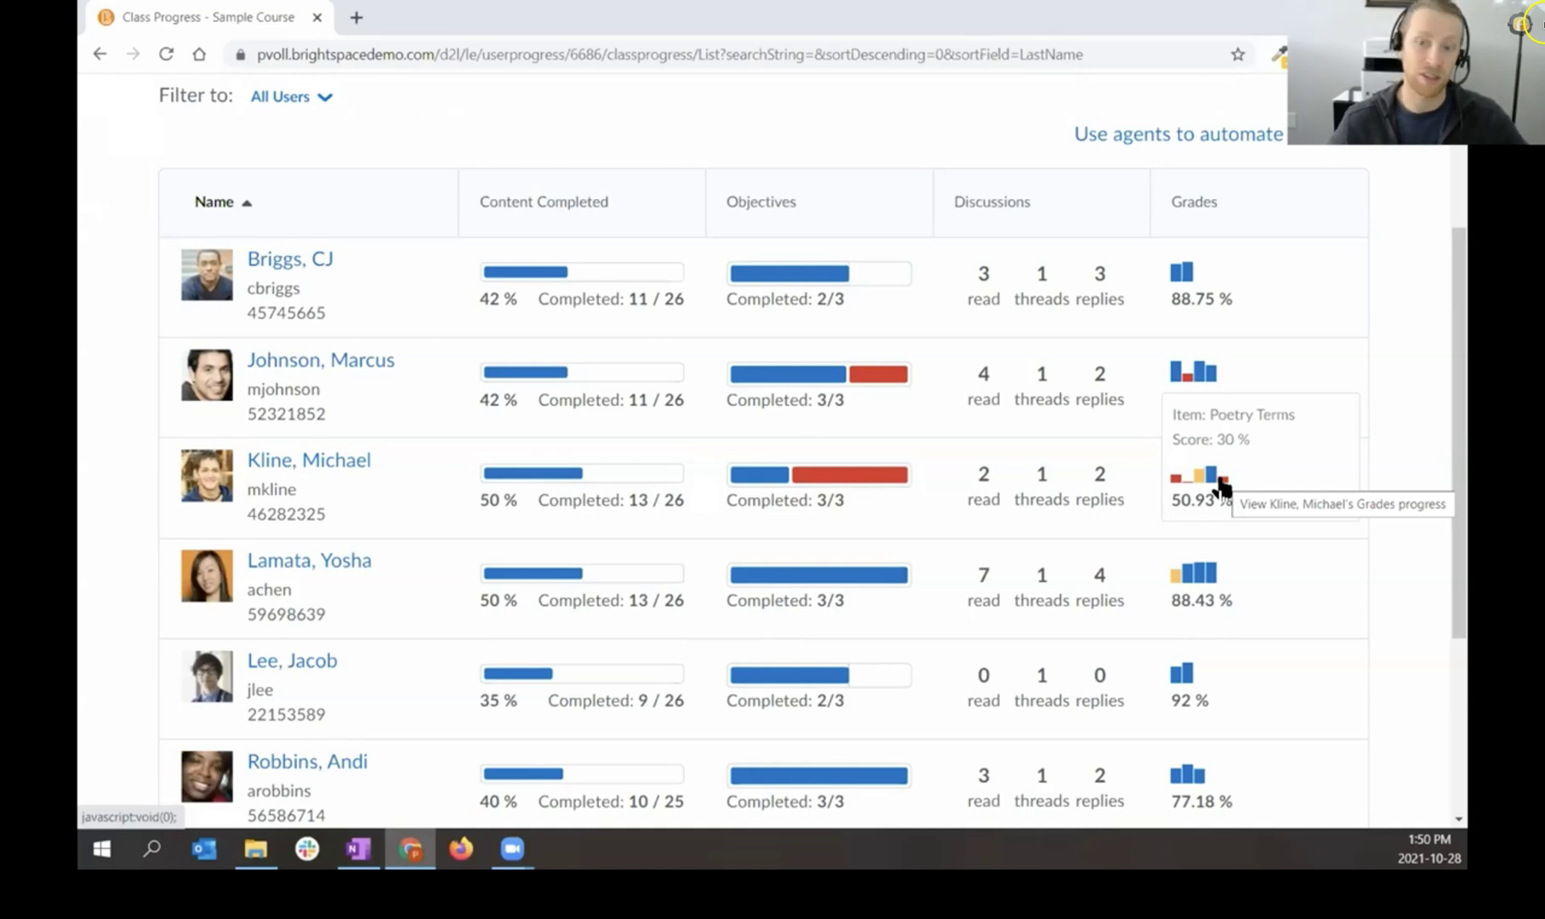
{"action": "left_click", "coordinate": [209, 489]}
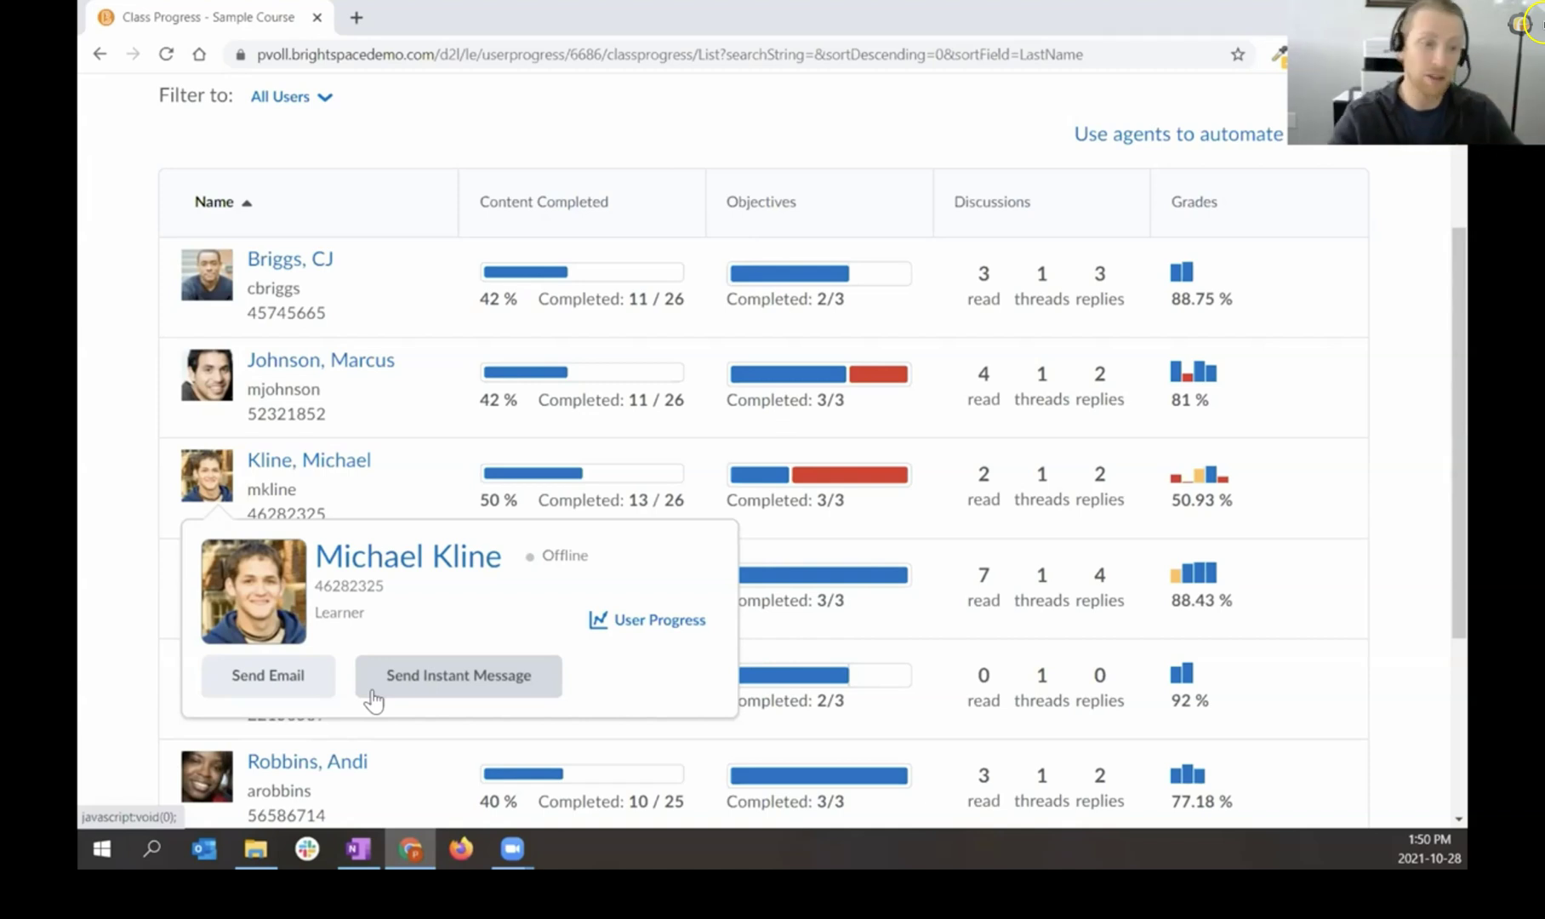
{"action": "left_click", "coordinate": [321, 692]}
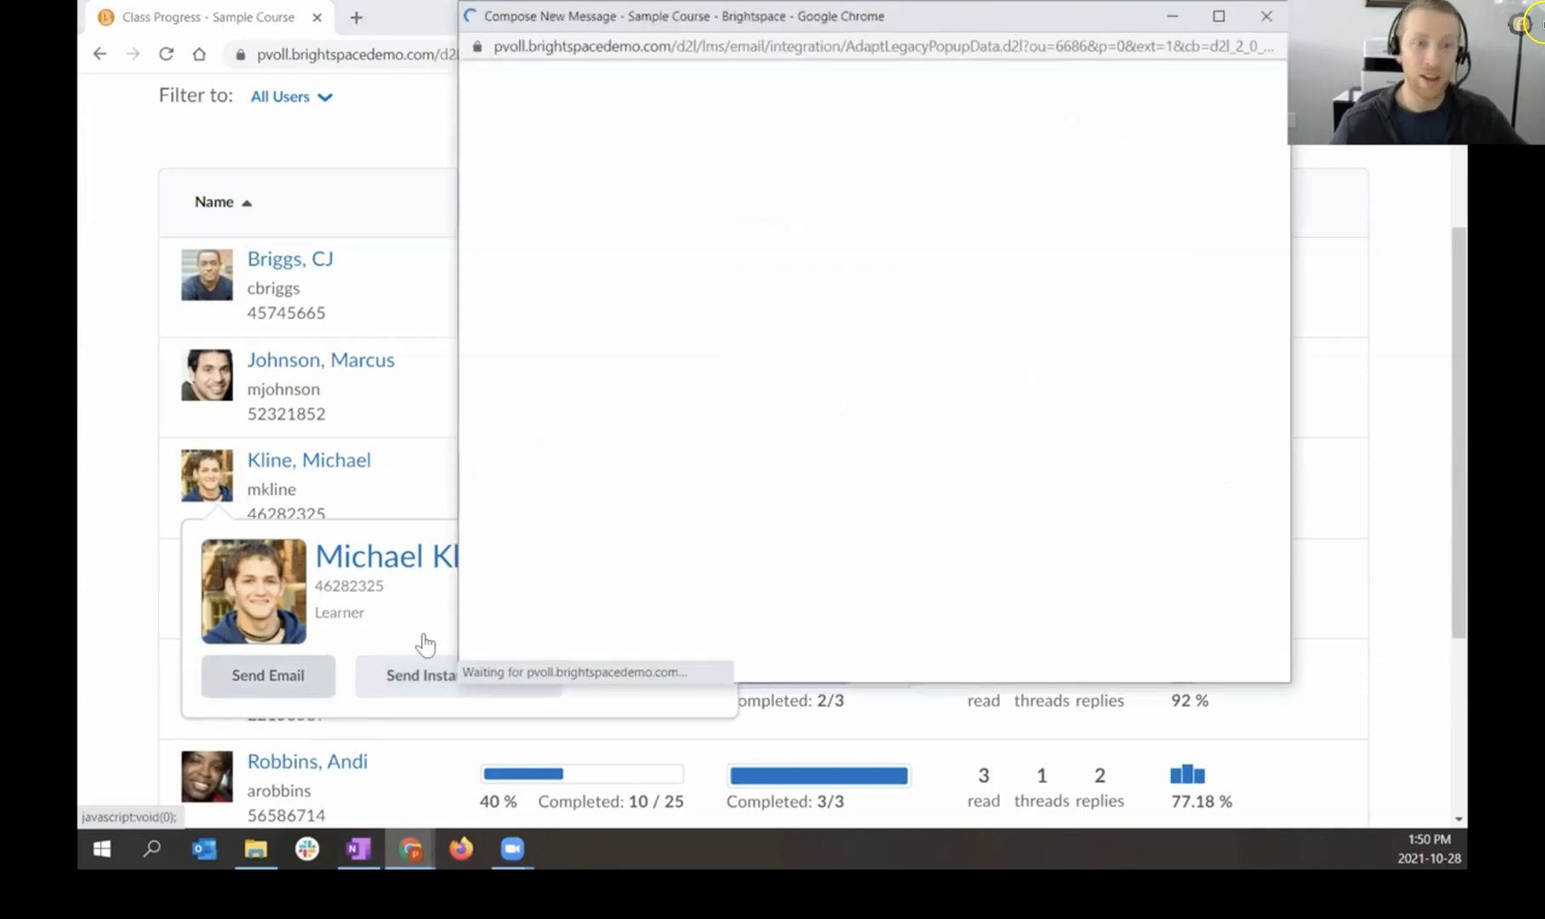
Step: Examine the new message's recipient, subject, body, priority and attachment options, then cancel the email
{"action": "scroll", "coordinate": [777, 417], "scroll_direction": "down", "scroll_amount": 3}
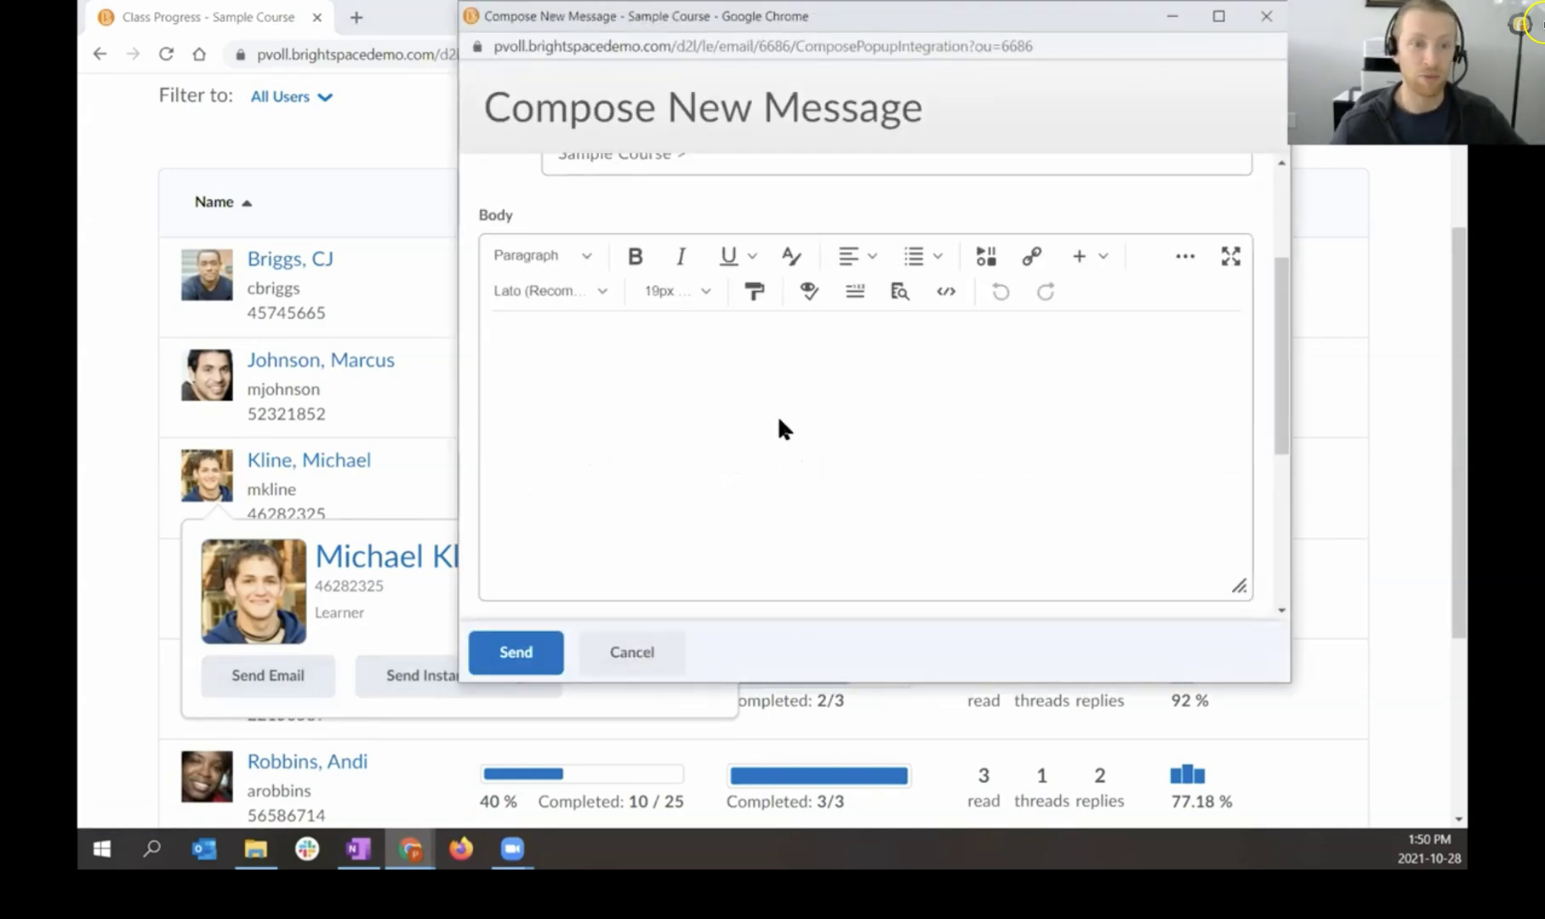
{"action": "scroll", "coordinate": [781, 440], "scroll_direction": "up", "scroll_amount": 4}
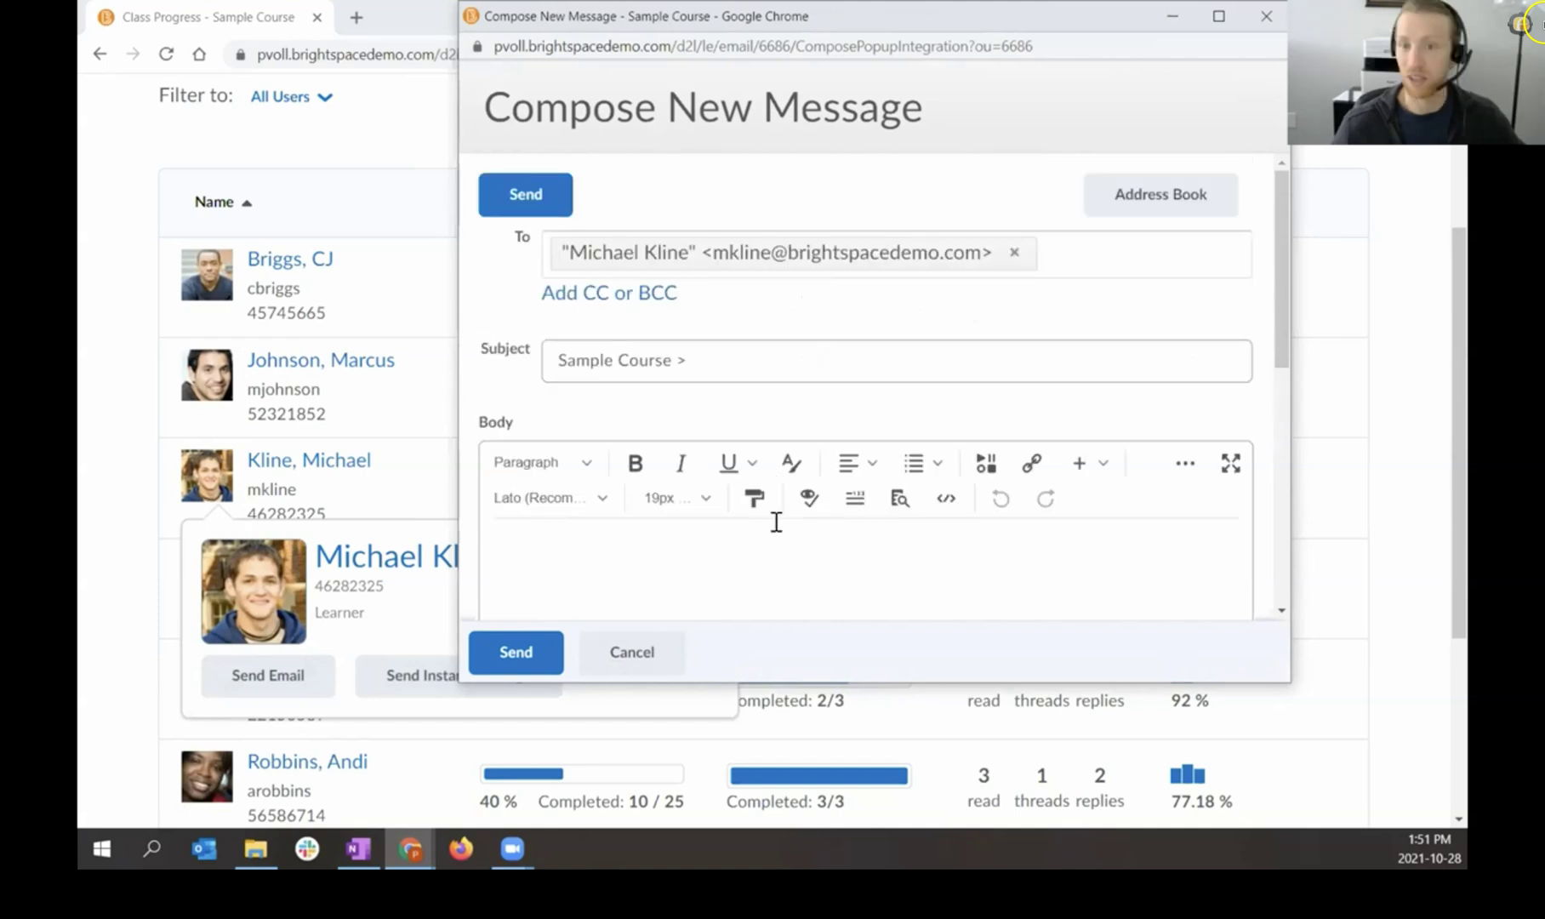
{"action": "left_click", "coordinate": [721, 367]}
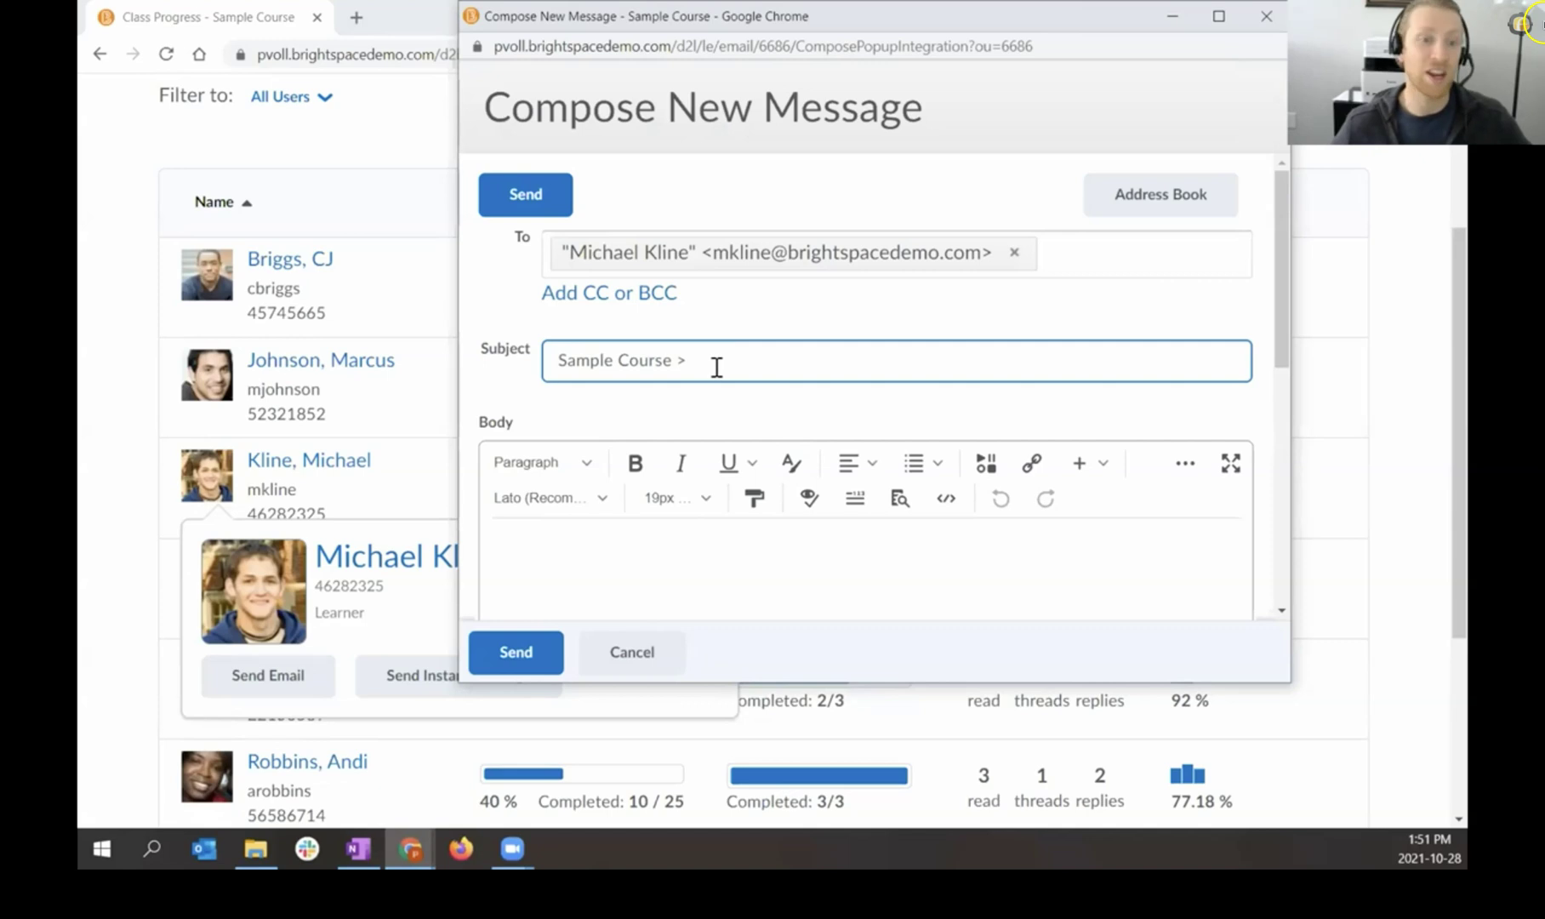
{"action": "scroll", "coordinate": [697, 379], "scroll_direction": "down", "scroll_amount": 3}
{"action": "left_click", "coordinate": [655, 390]}
{"action": "scroll", "coordinate": [655, 366], "scroll_direction": "down", "scroll_amount": 3}
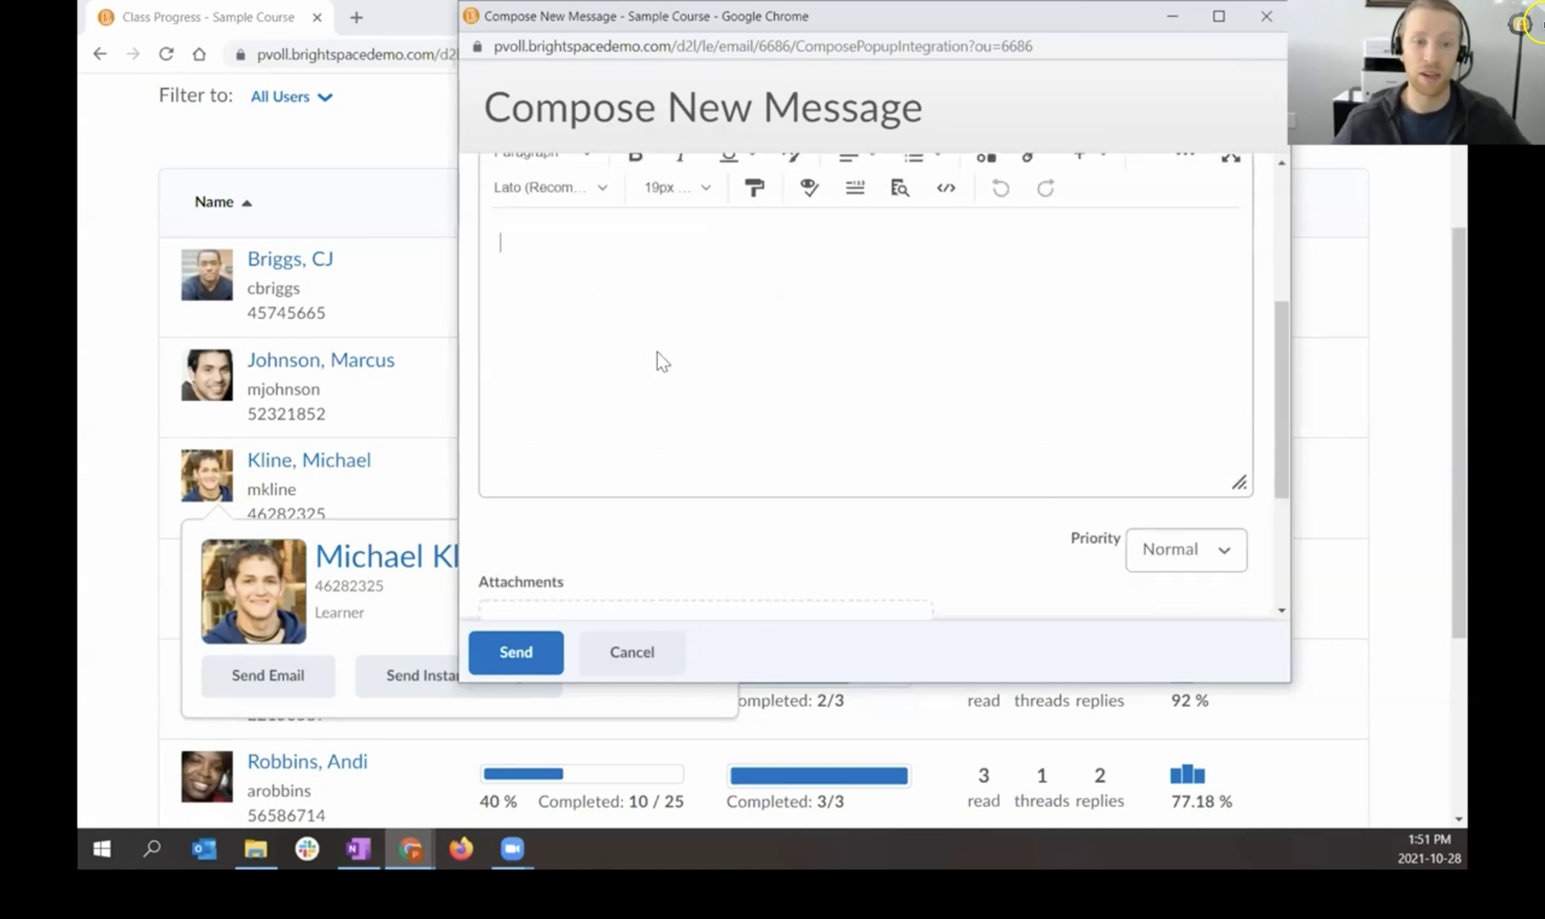
{"action": "scroll", "coordinate": [647, 476], "scroll_direction": "down", "scroll_amount": 1}
{"action": "scroll", "coordinate": [596, 595], "scroll_direction": "down", "scroll_amount": 1}
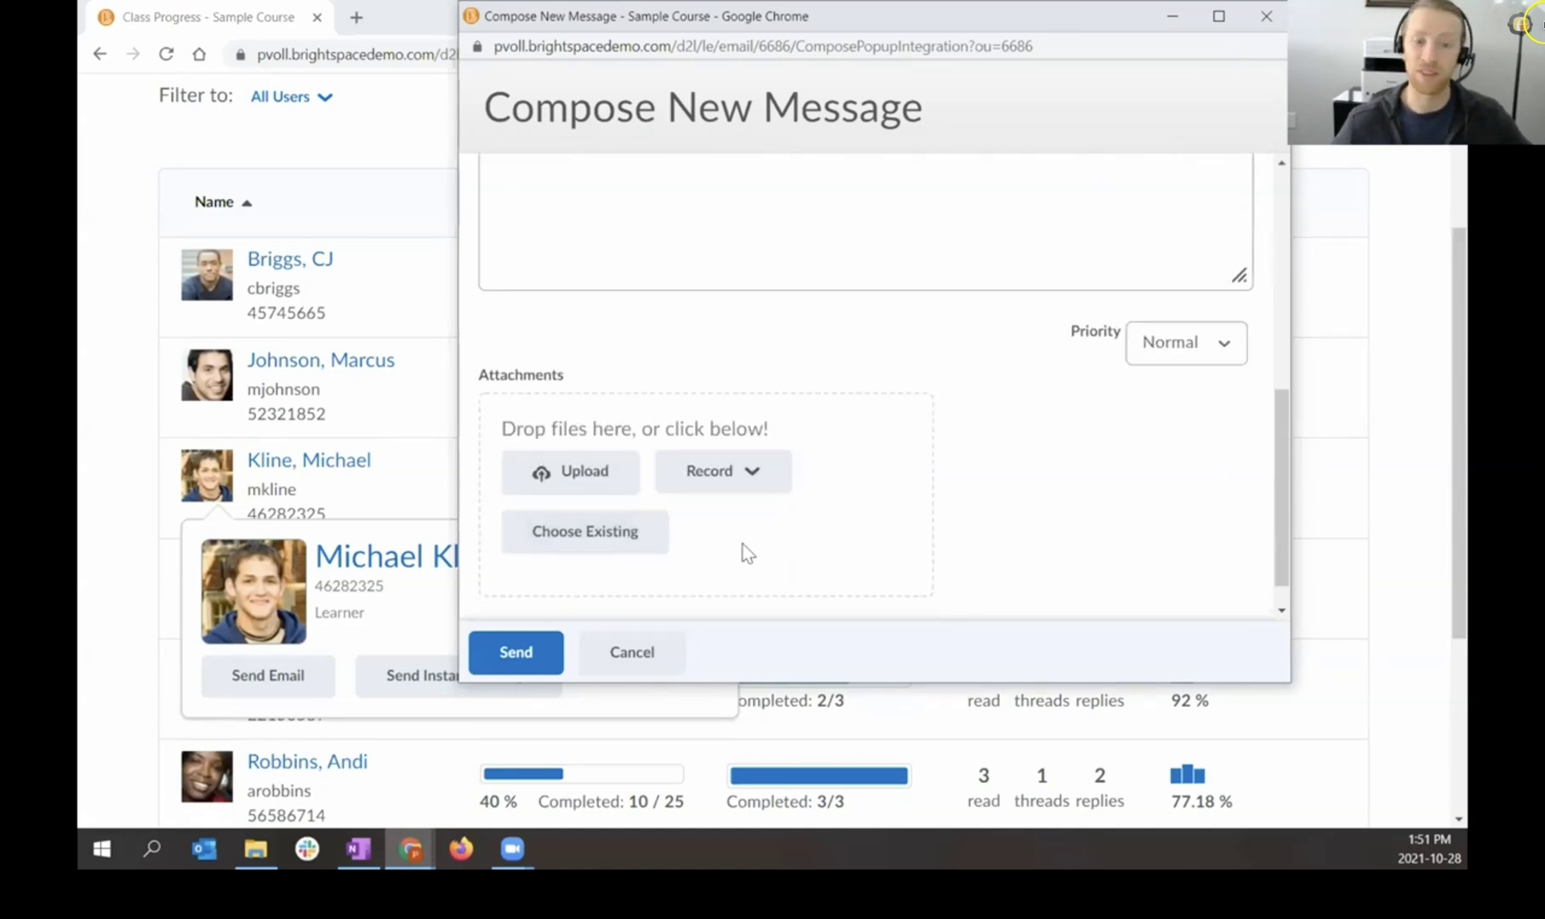
{"action": "left_click", "coordinate": [651, 655]}
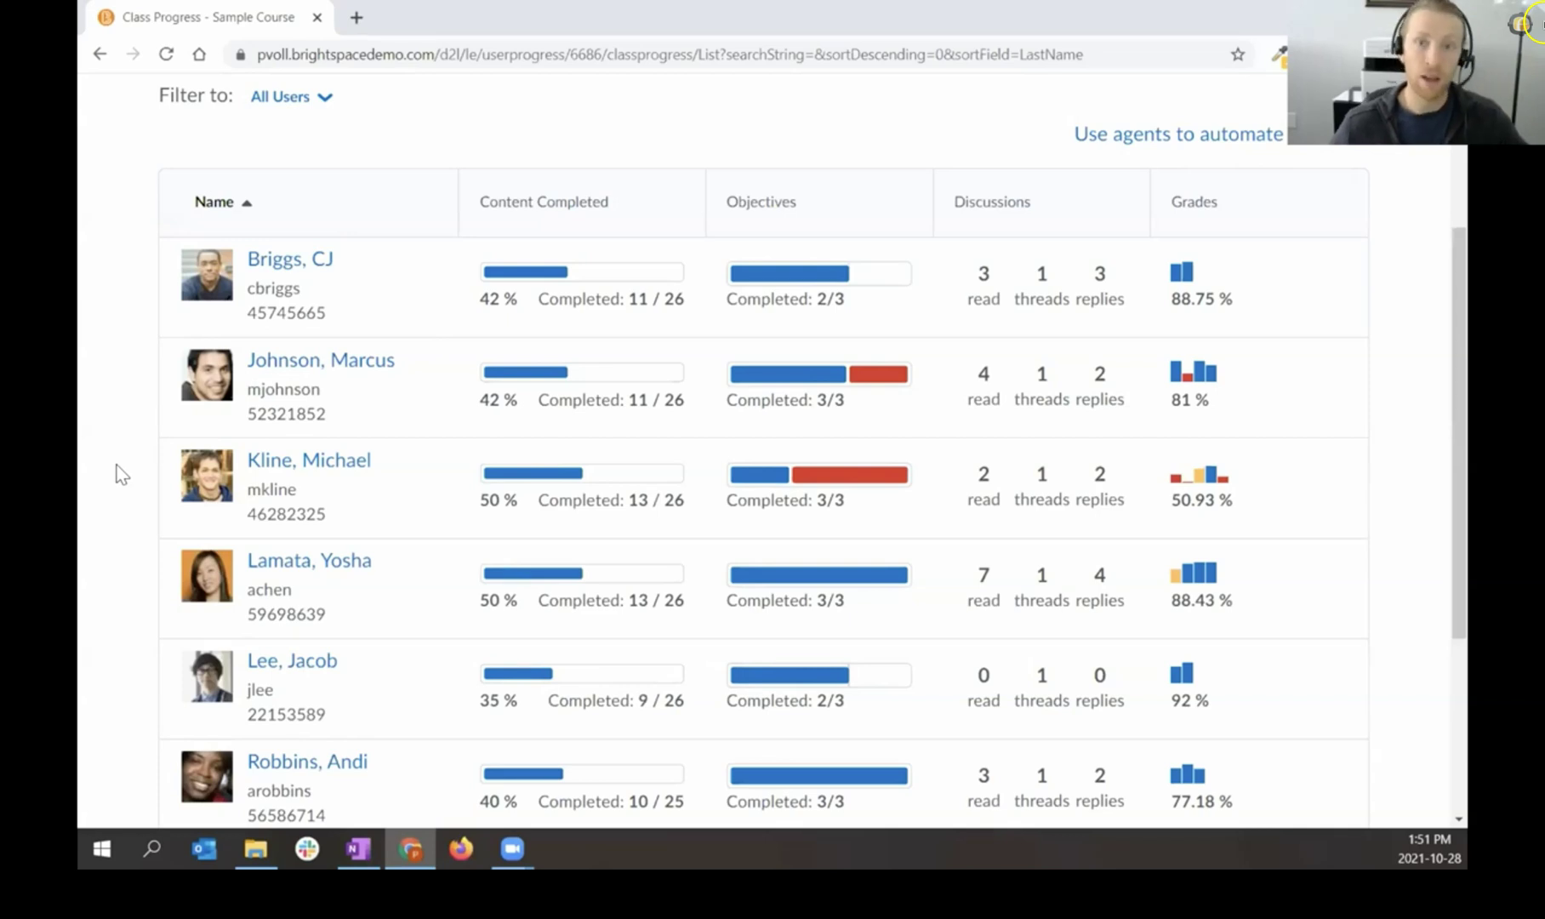
Step: Open the first listed student's Progress Summary and examine its sections and the available reports
{"action": "scroll", "coordinate": [149, 480], "scroll_direction": "up", "scroll_amount": 3}
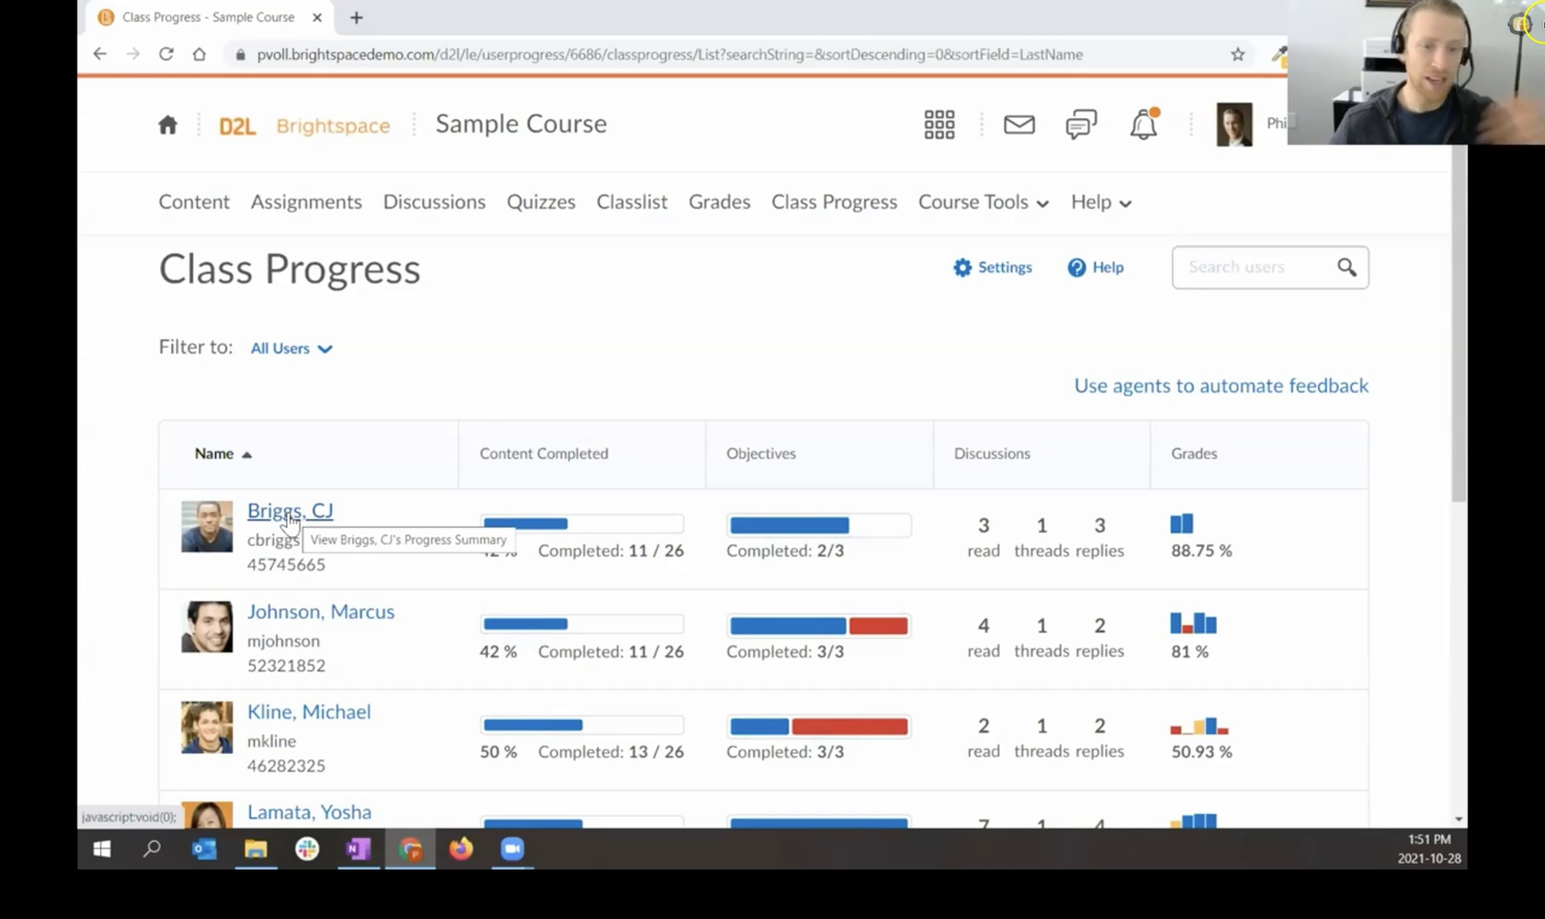
{"action": "left_click", "coordinate": [290, 515]}
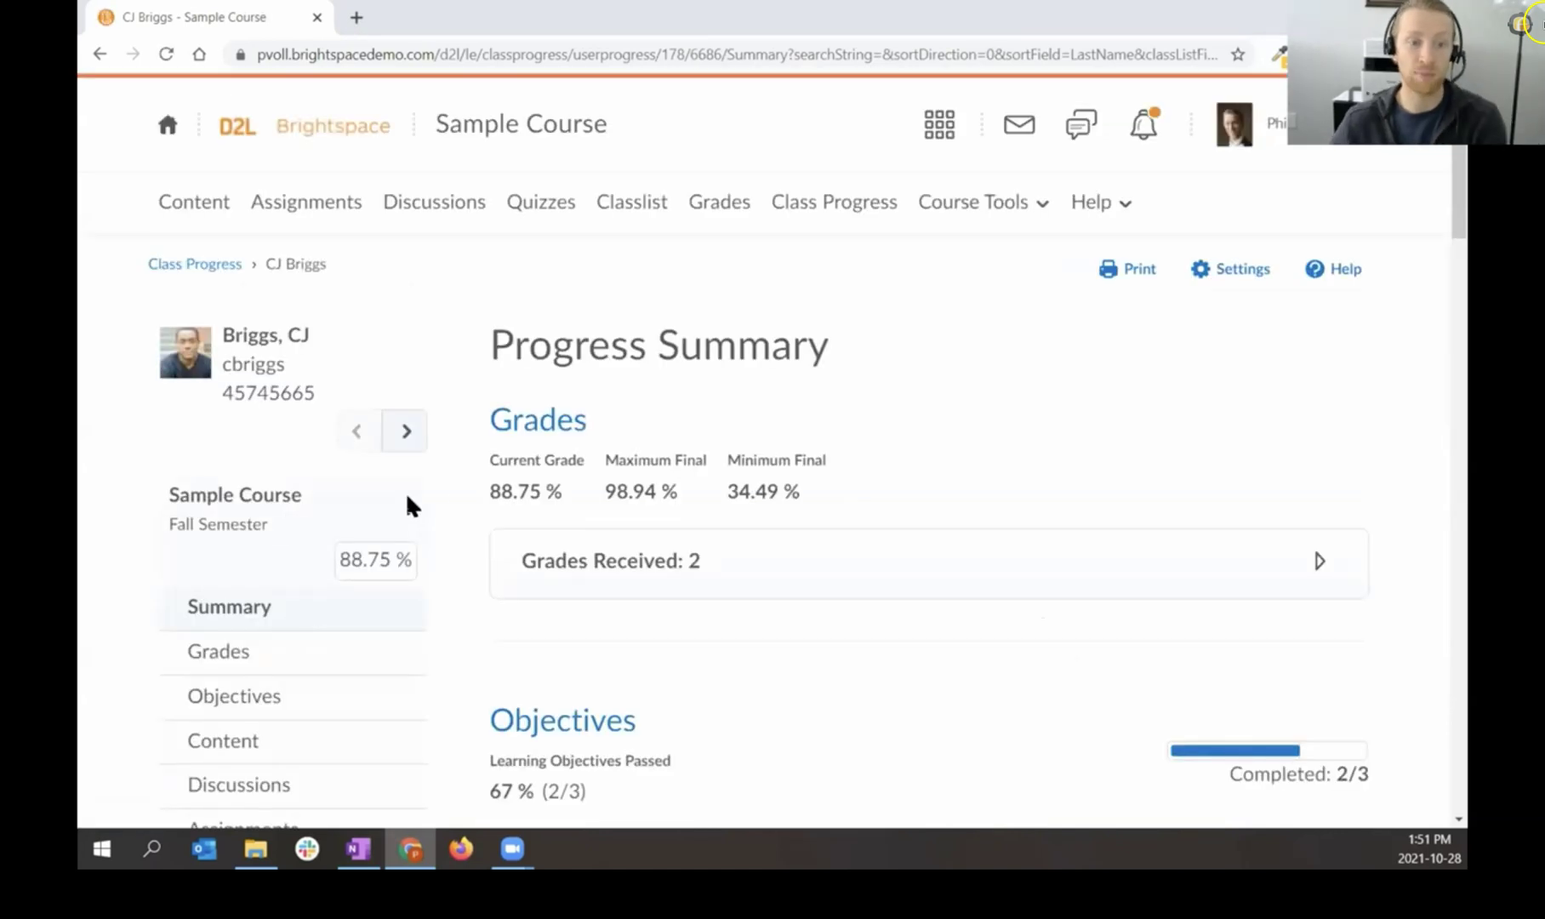
{"action": "scroll", "coordinate": [459, 481], "scroll_direction": "down", "scroll_amount": 3}
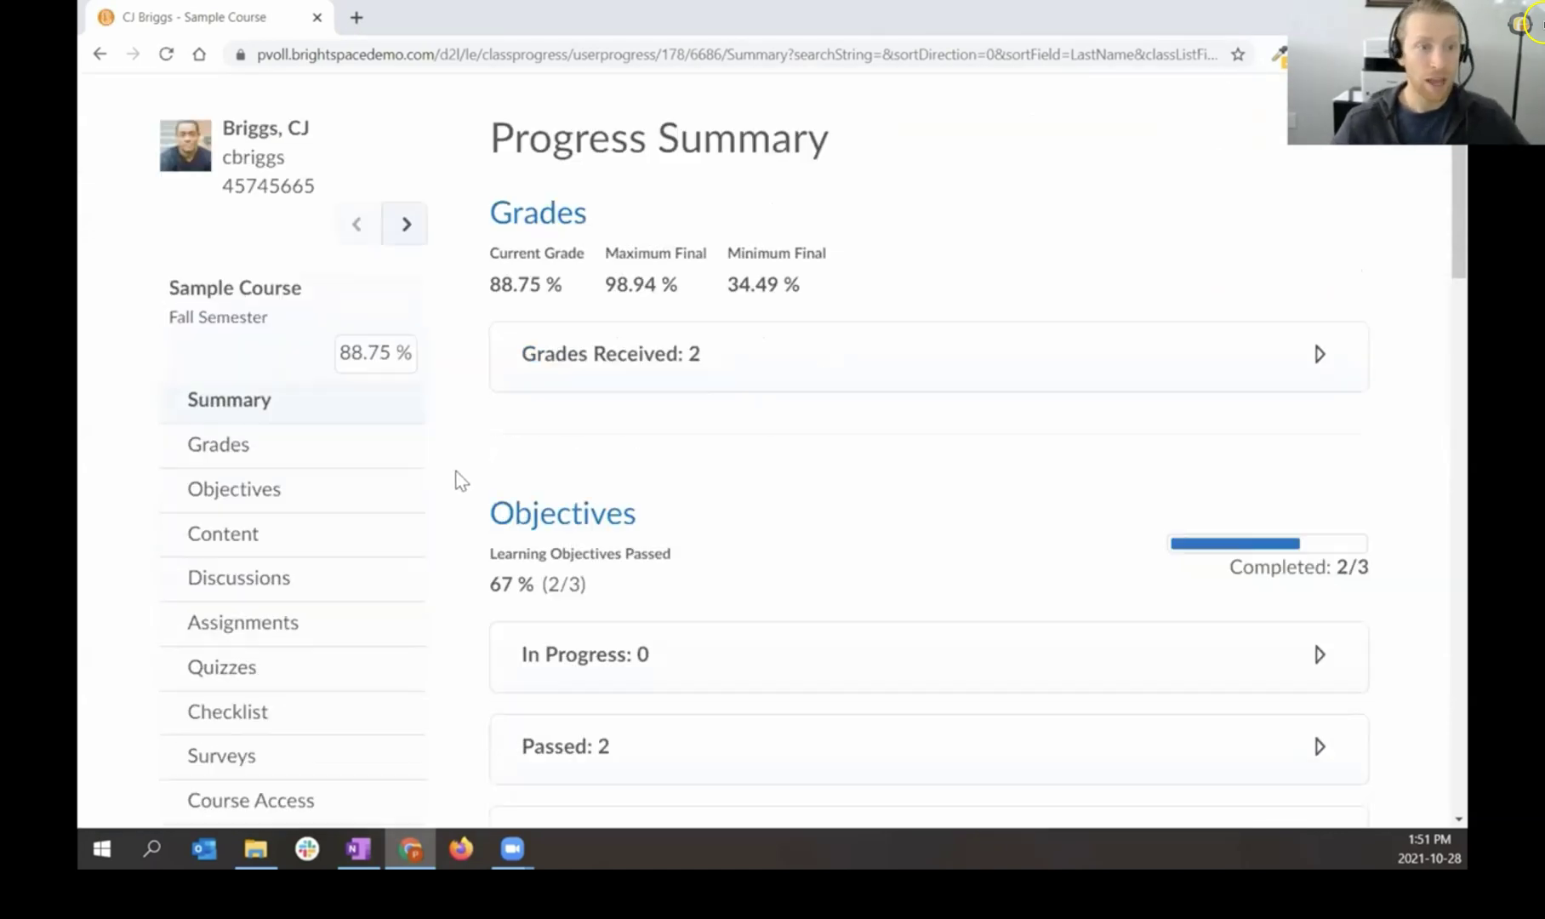
{"action": "scroll", "coordinate": [451, 443], "scroll_direction": "down", "scroll_amount": 1}
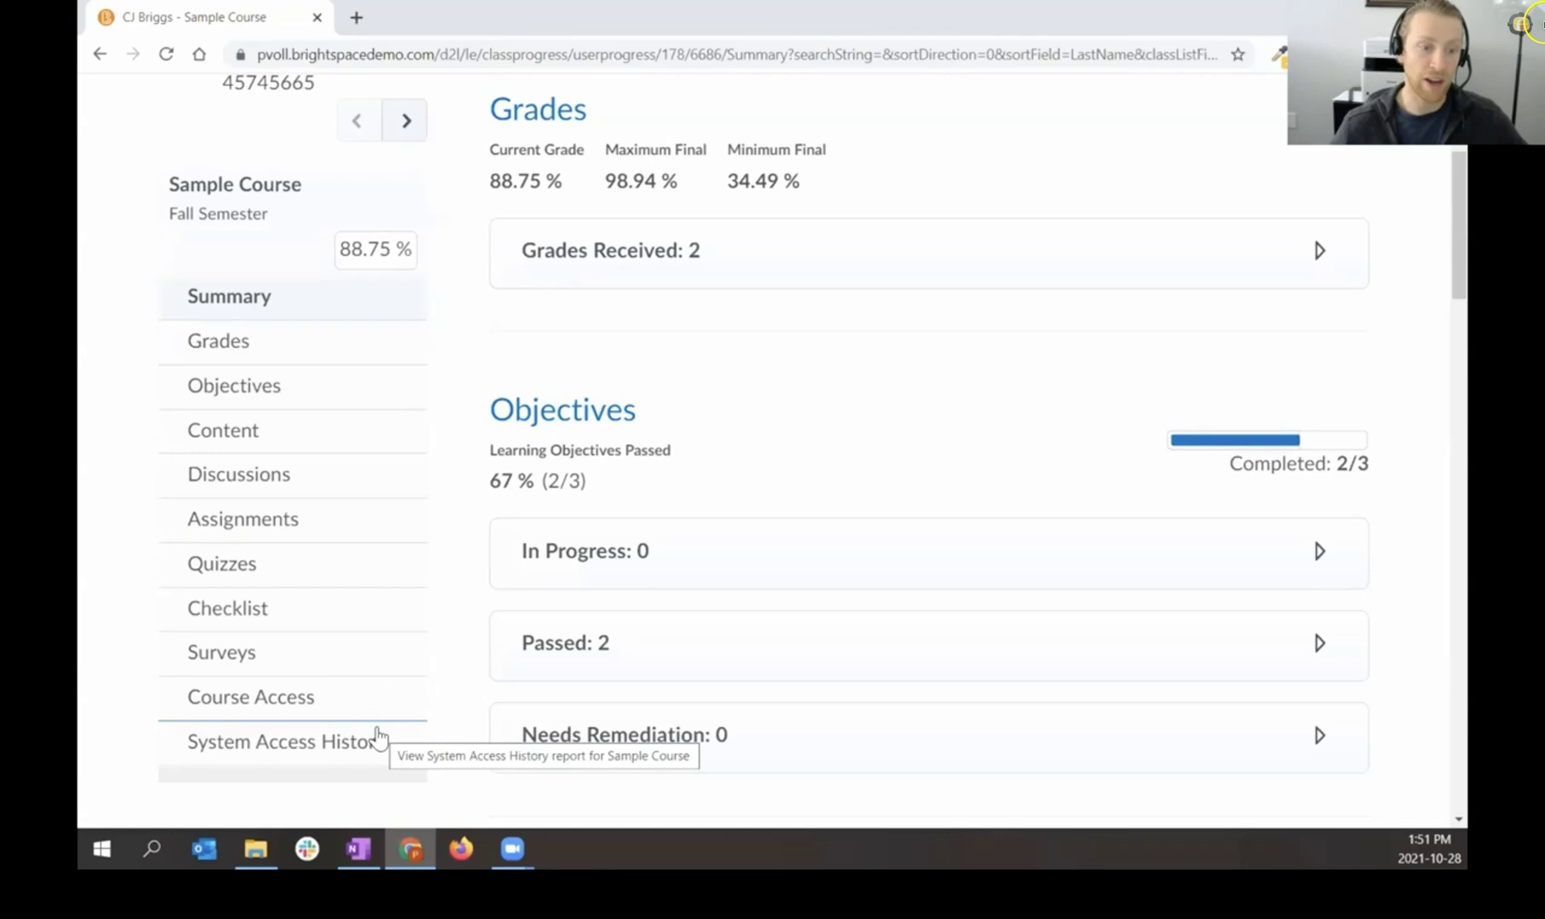
{"action": "scroll", "coordinate": [418, 652], "scroll_direction": "up", "scroll_amount": 3}
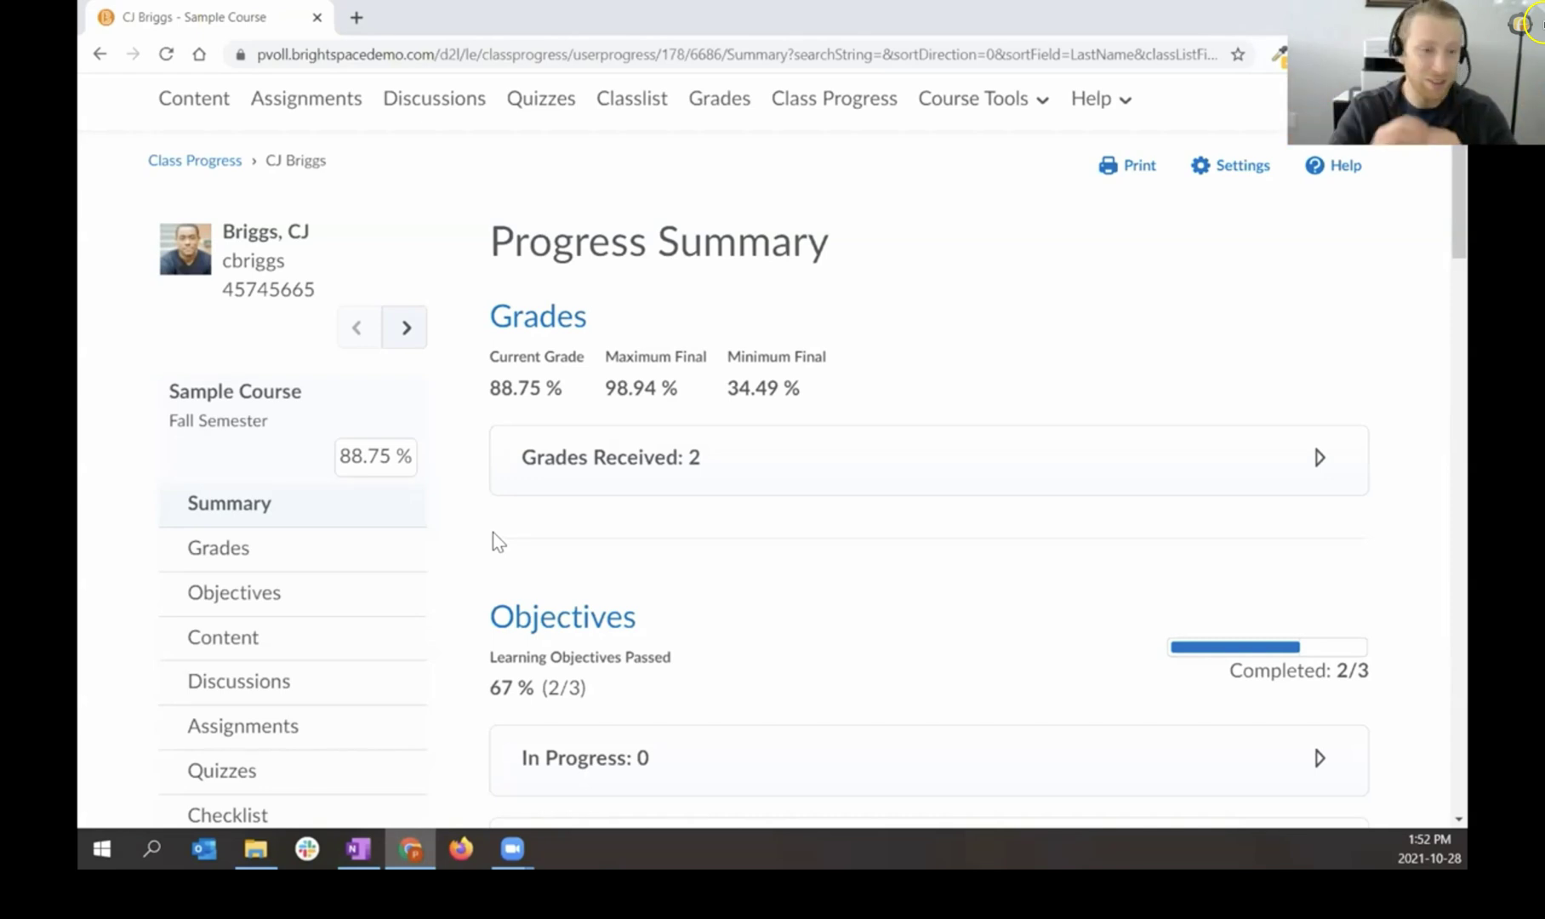
{"action": "scroll", "coordinate": [471, 487], "scroll_direction": "down", "scroll_amount": 1}
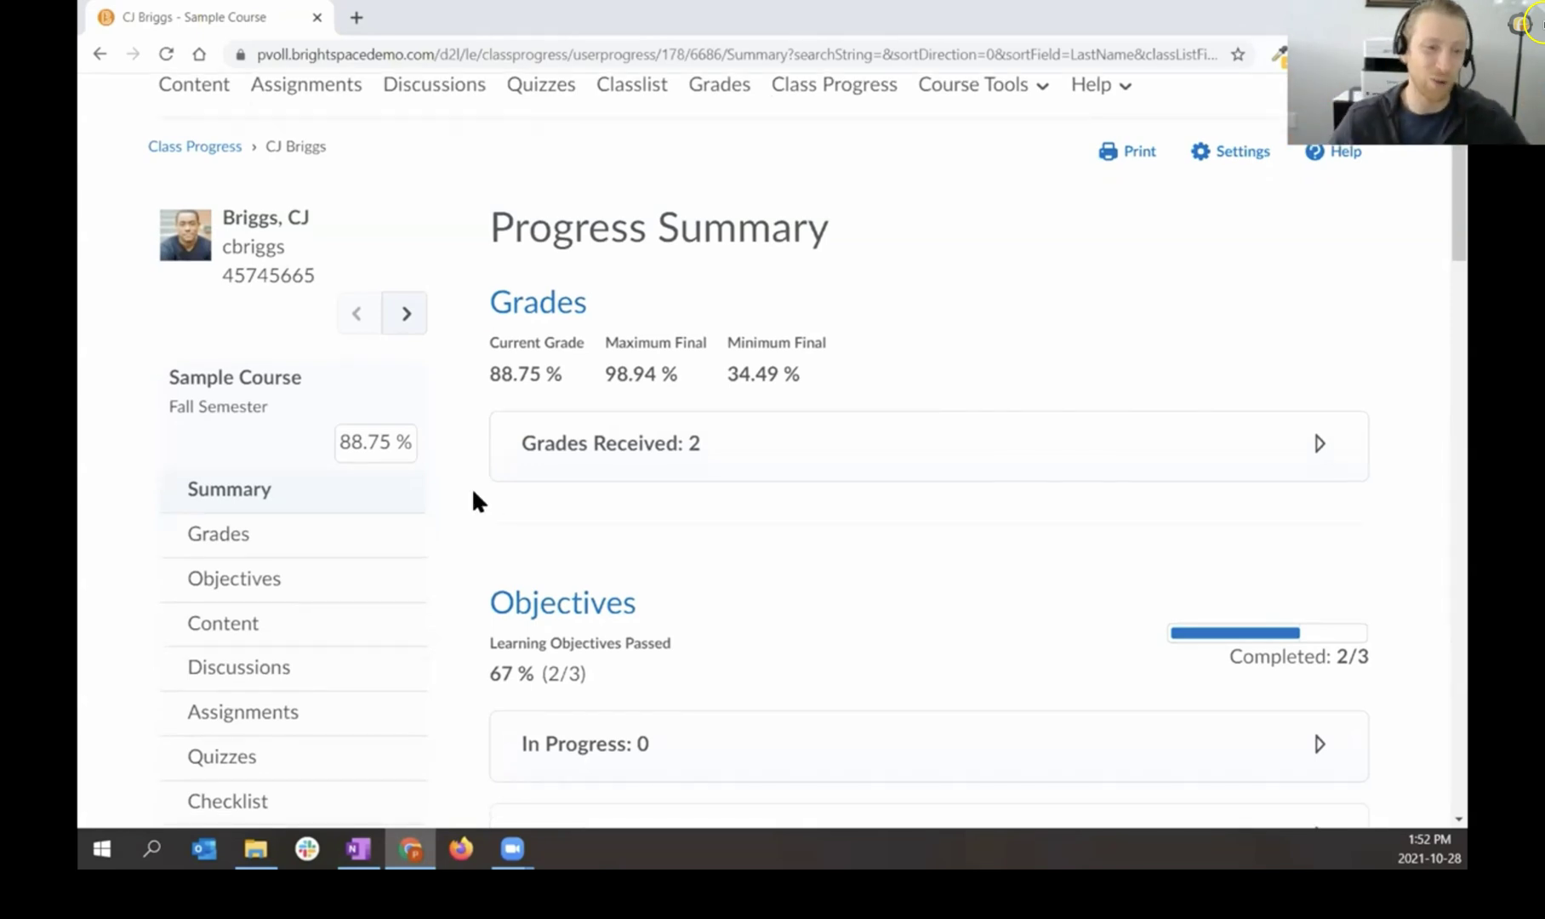
{"action": "scroll", "coordinate": [474, 500], "scroll_direction": "down", "scroll_amount": 1}
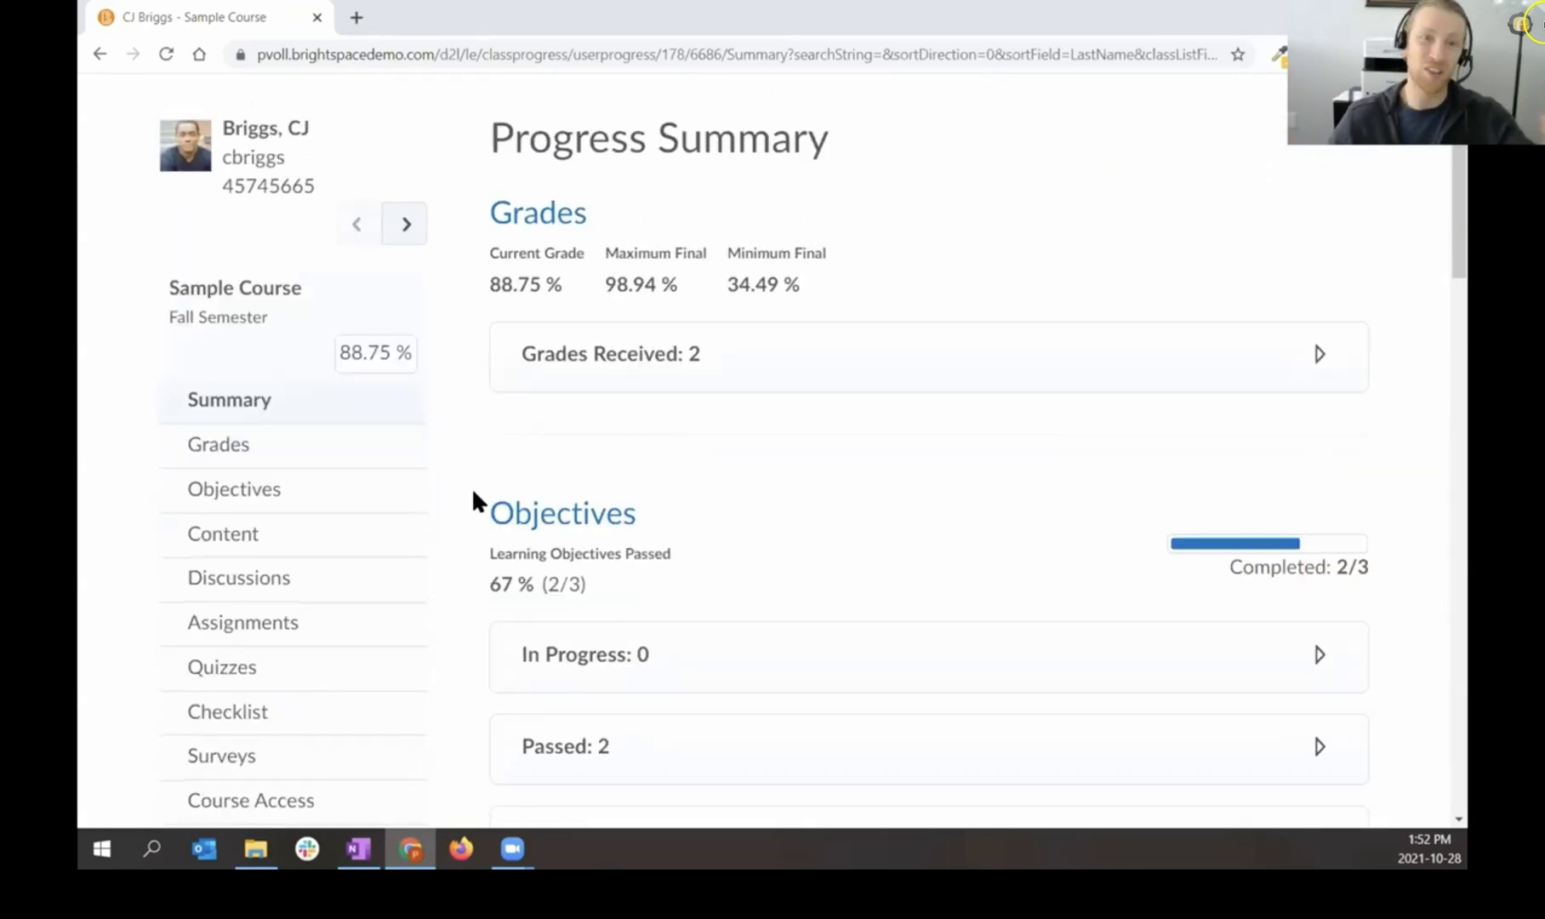
Step: Expand the student's received grades and examine the Presentation and Poetry Terms results
{"action": "left_click", "coordinate": [784, 375]}
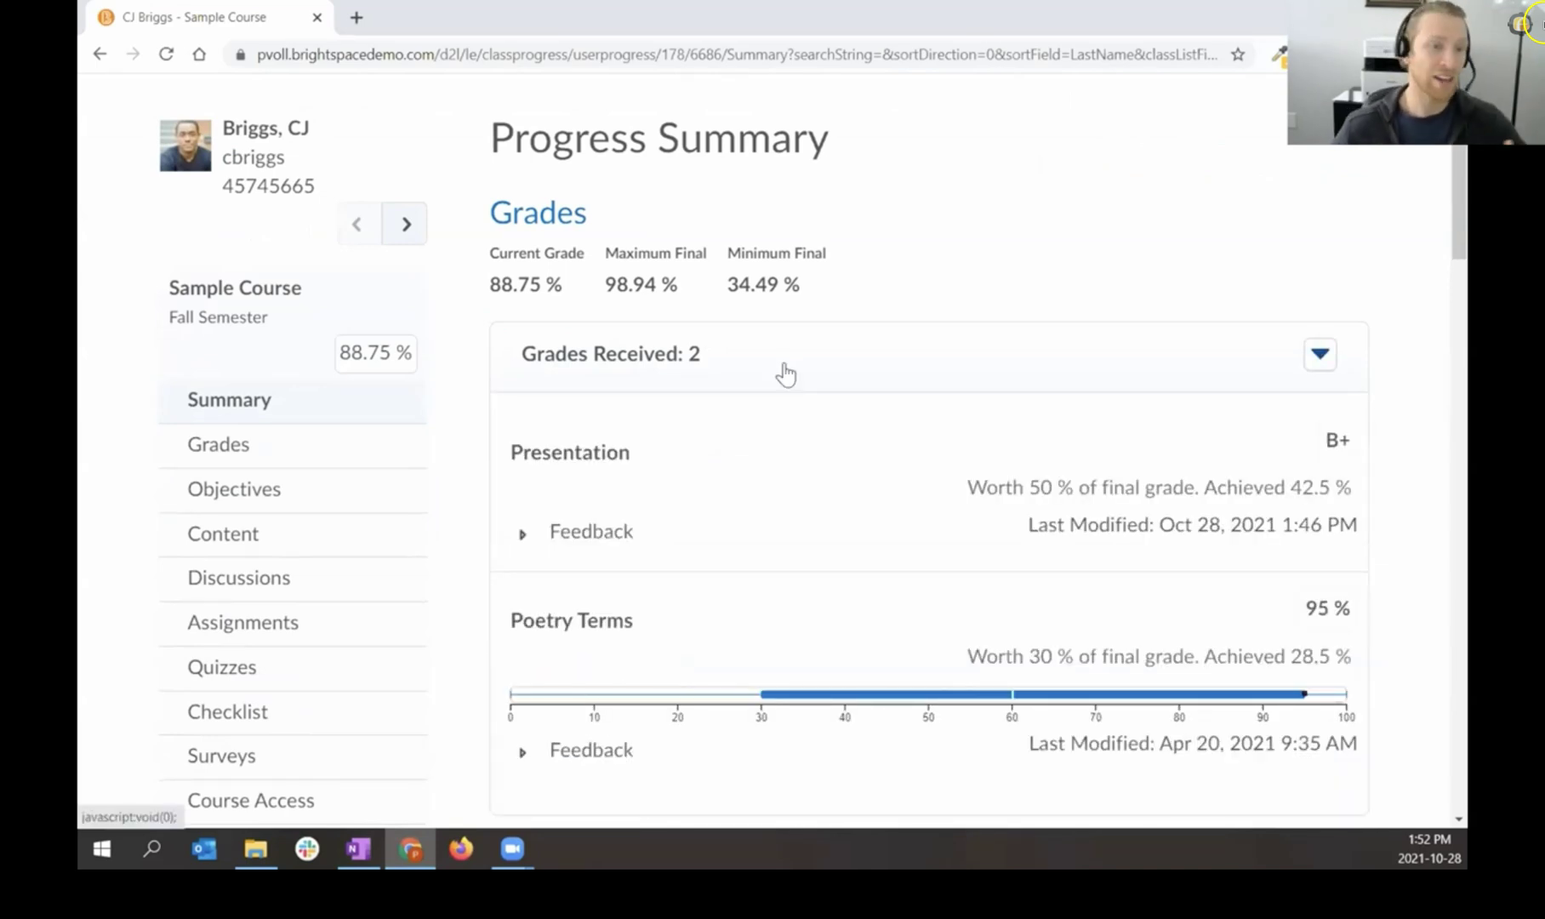
{"action": "scroll", "coordinate": [823, 383], "scroll_direction": "down", "scroll_amount": 2}
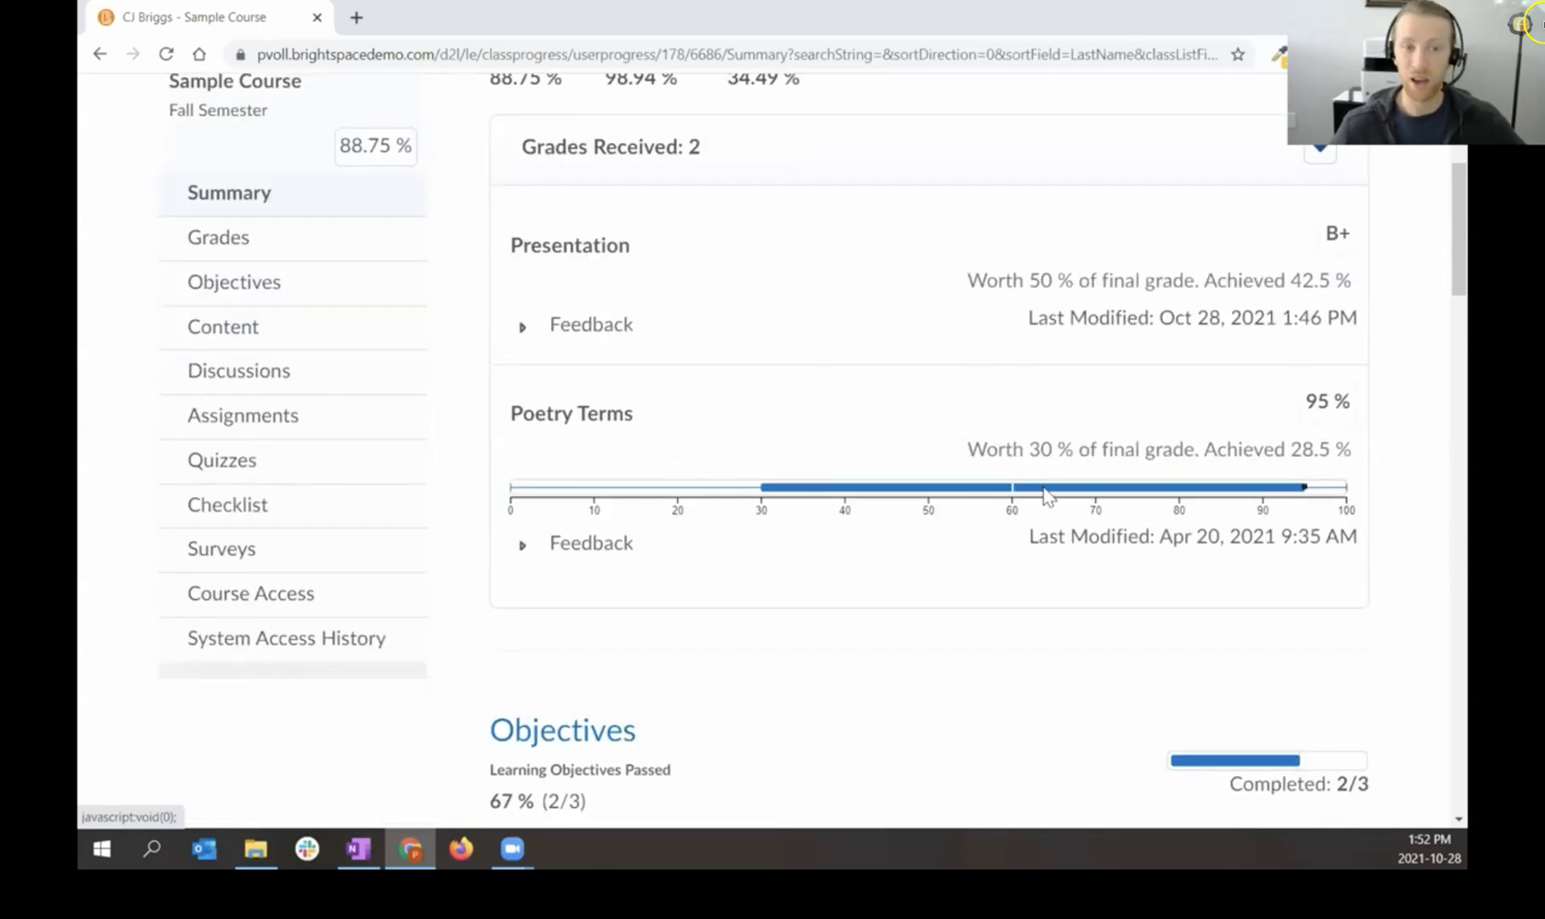
{"action": "mouse_move", "coordinate": [1045, 495]}
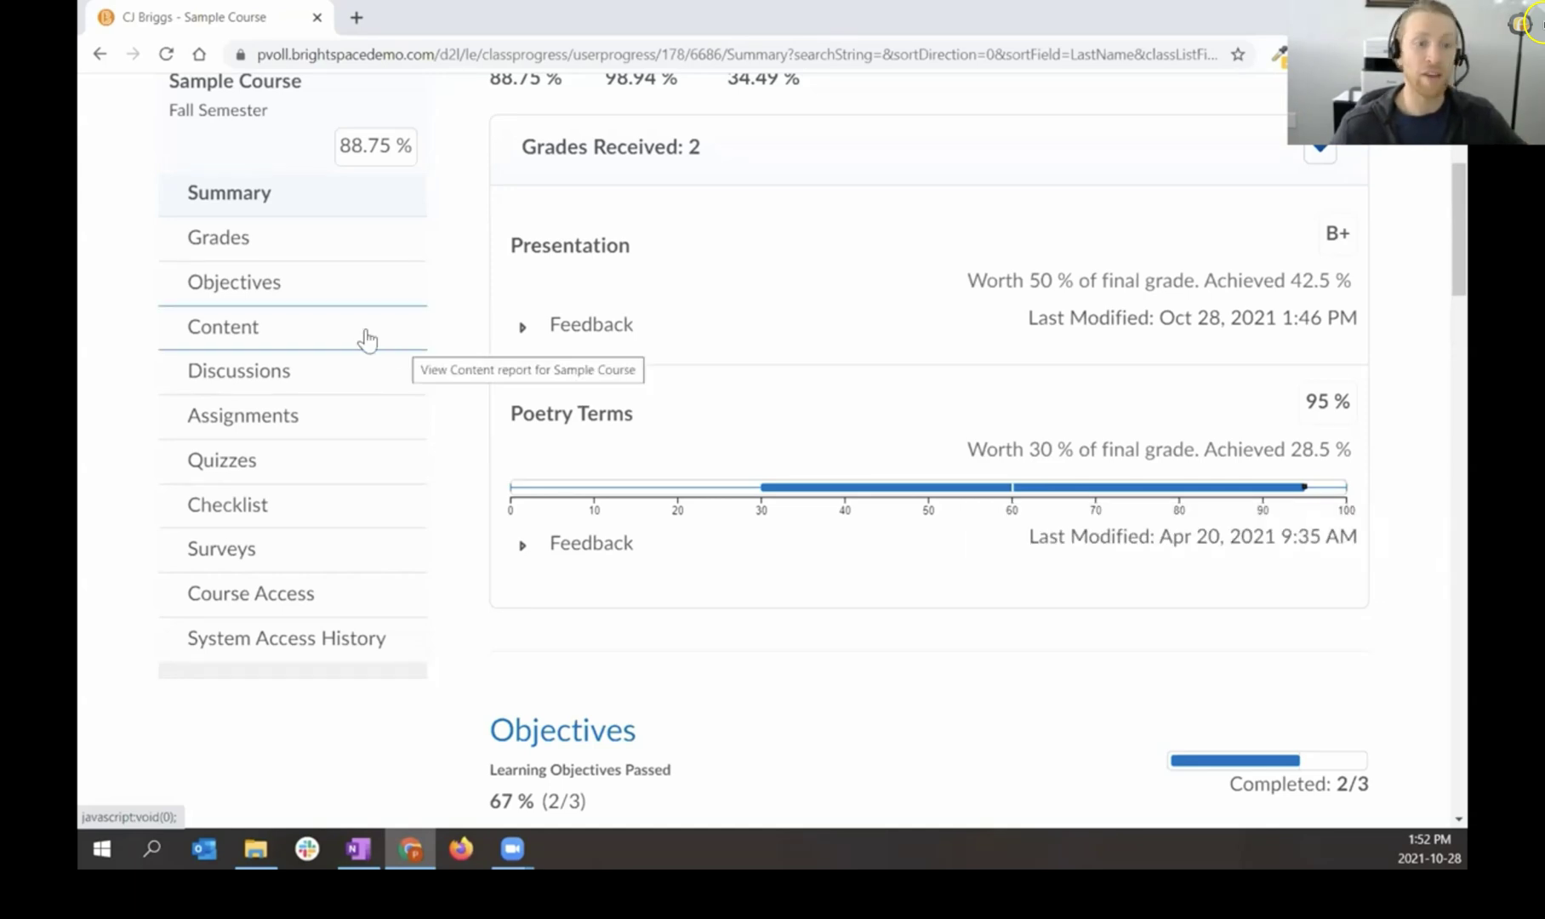
Step: Open the student's Content report, examine the topic visit details for Week 1: Poetry, and collapse them again
{"action": "left_click", "coordinate": [236, 338]}
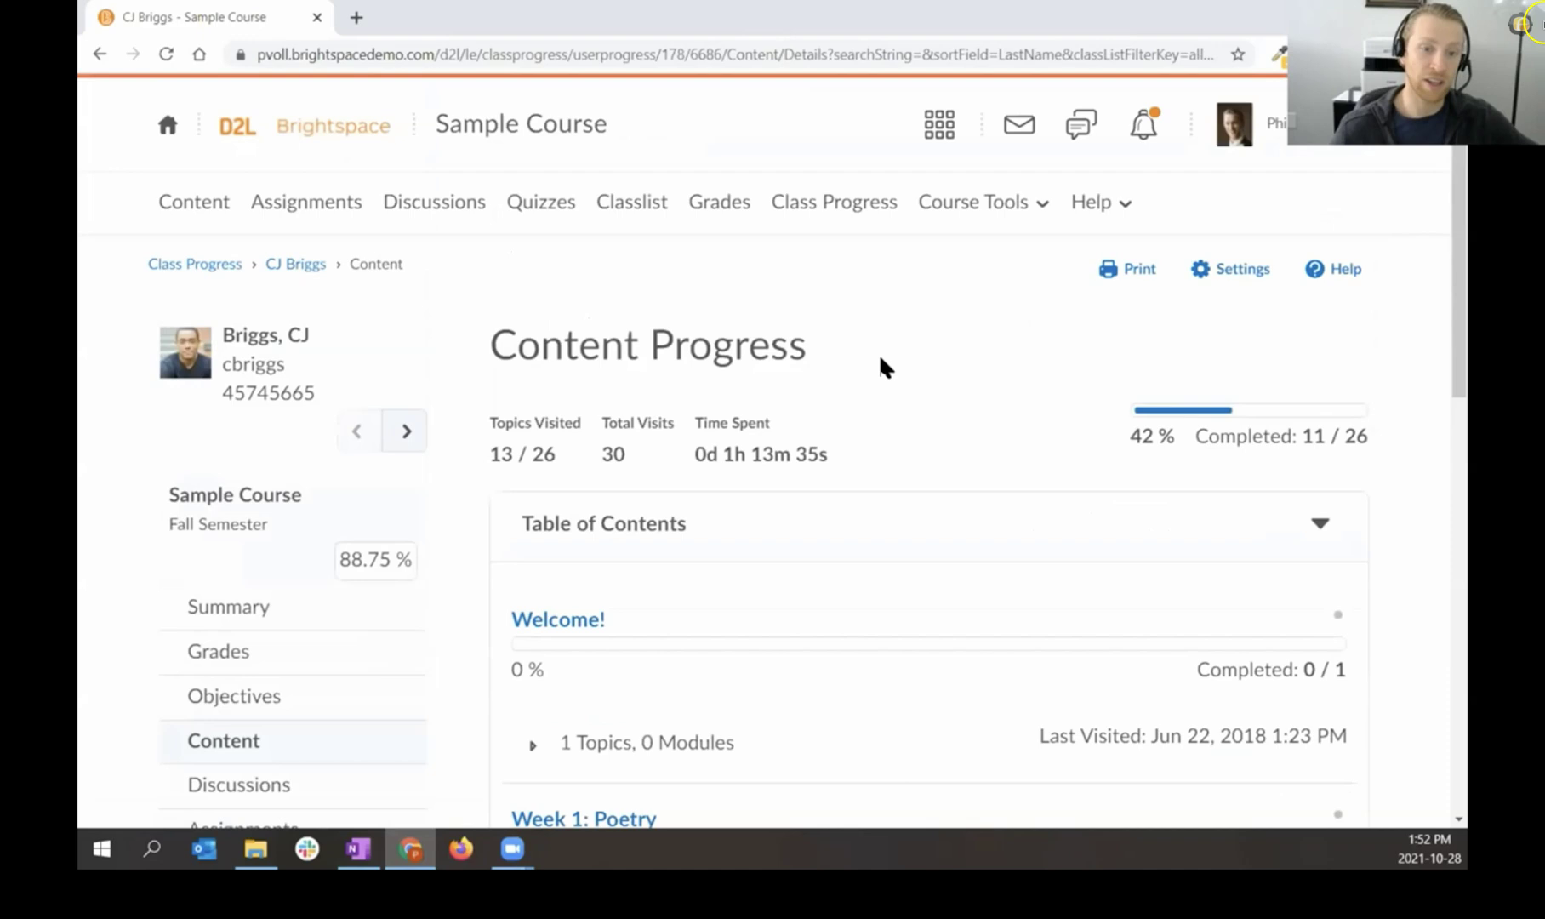
{"action": "scroll", "coordinate": [892, 349], "scroll_direction": "down", "scroll_amount": 1}
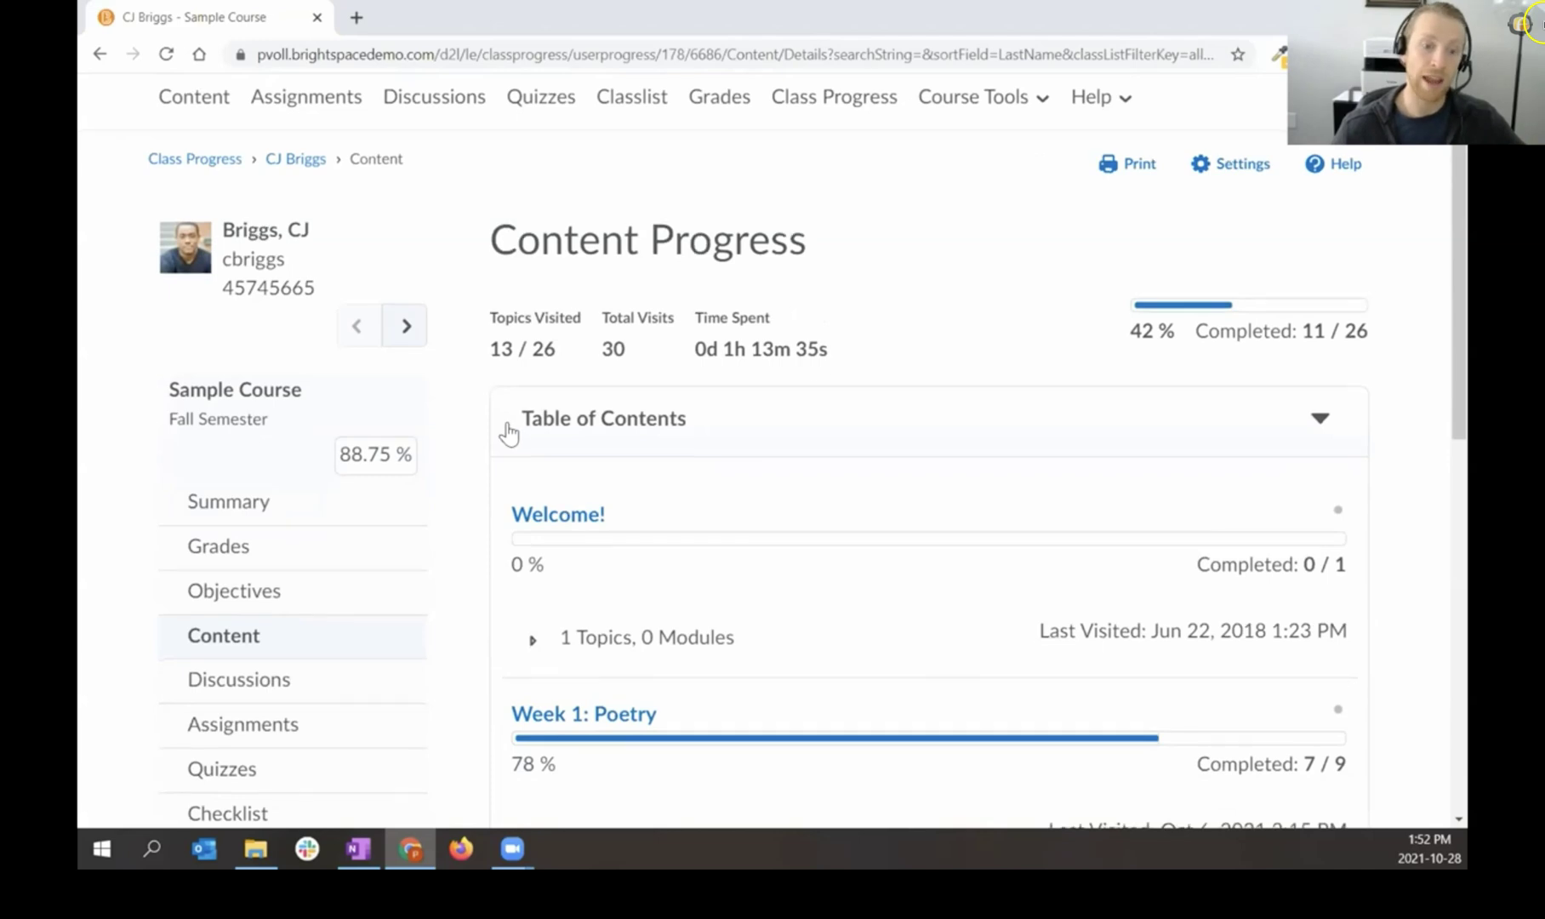
{"action": "scroll", "coordinate": [508, 431], "scroll_direction": "down", "scroll_amount": 1}
{"action": "scroll", "coordinate": [508, 430], "scroll_direction": "down", "scroll_amount": 2}
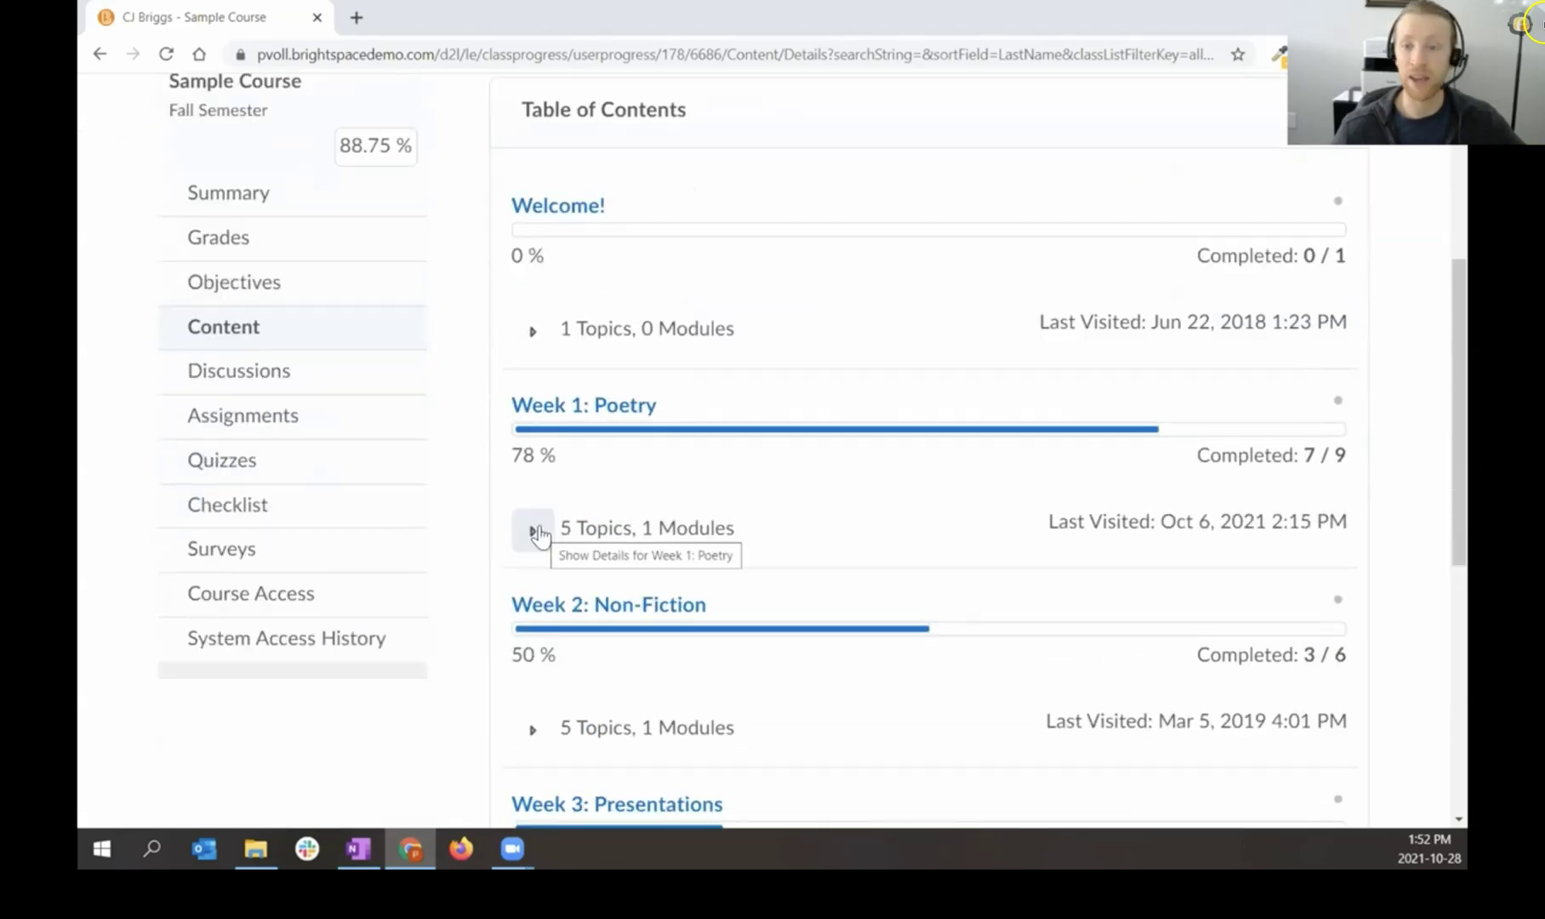
{"action": "left_click", "coordinate": [535, 532]}
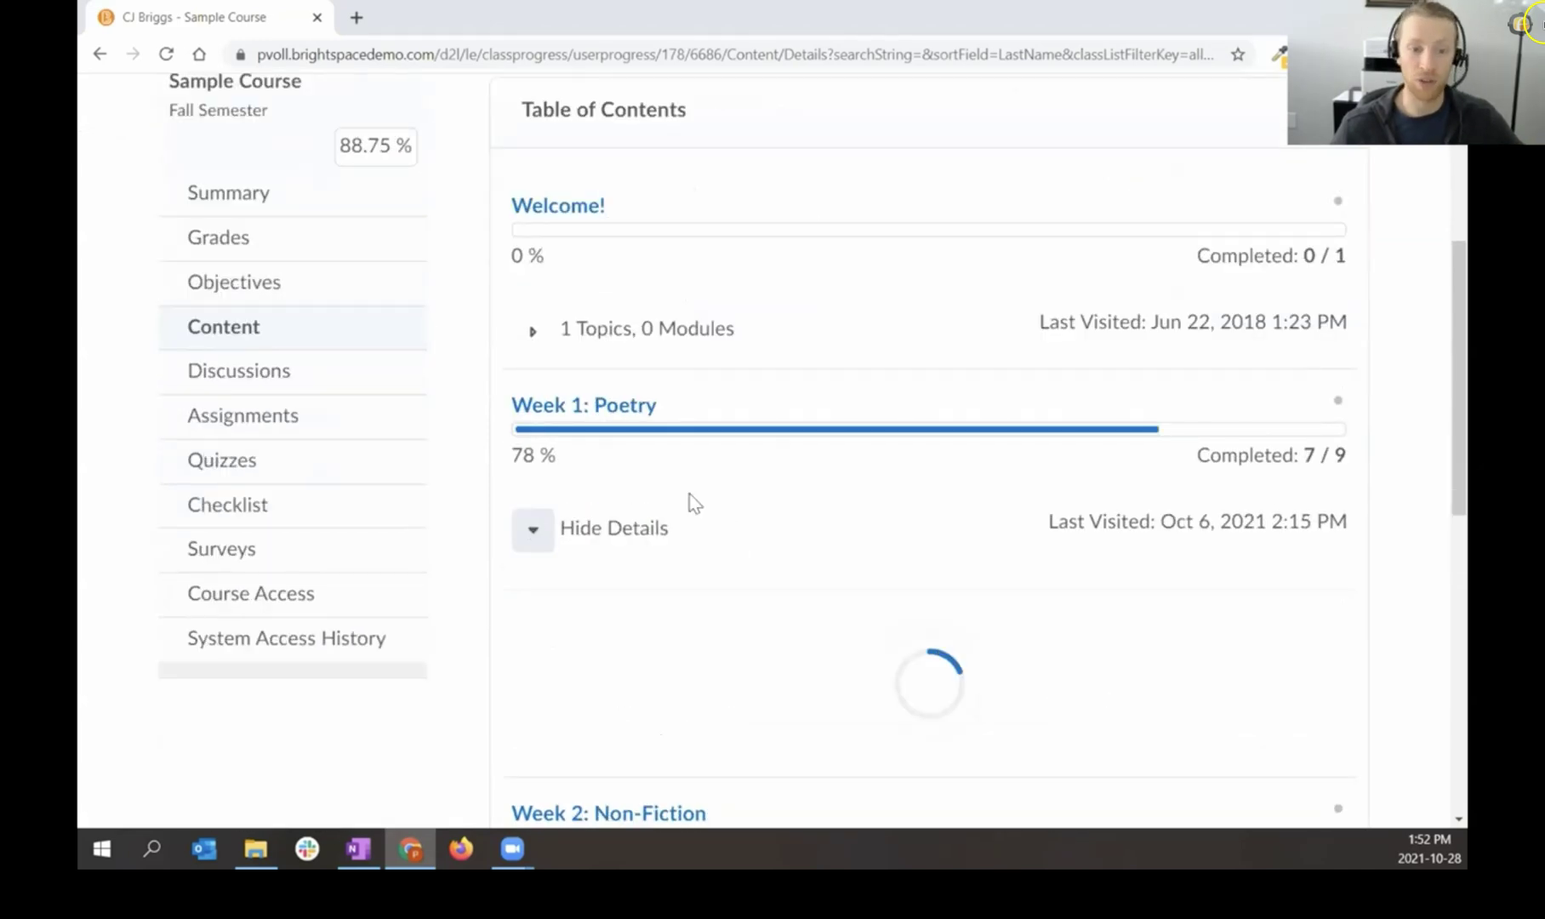
{"action": "scroll", "coordinate": [839, 535], "scroll_direction": "down", "scroll_amount": 2}
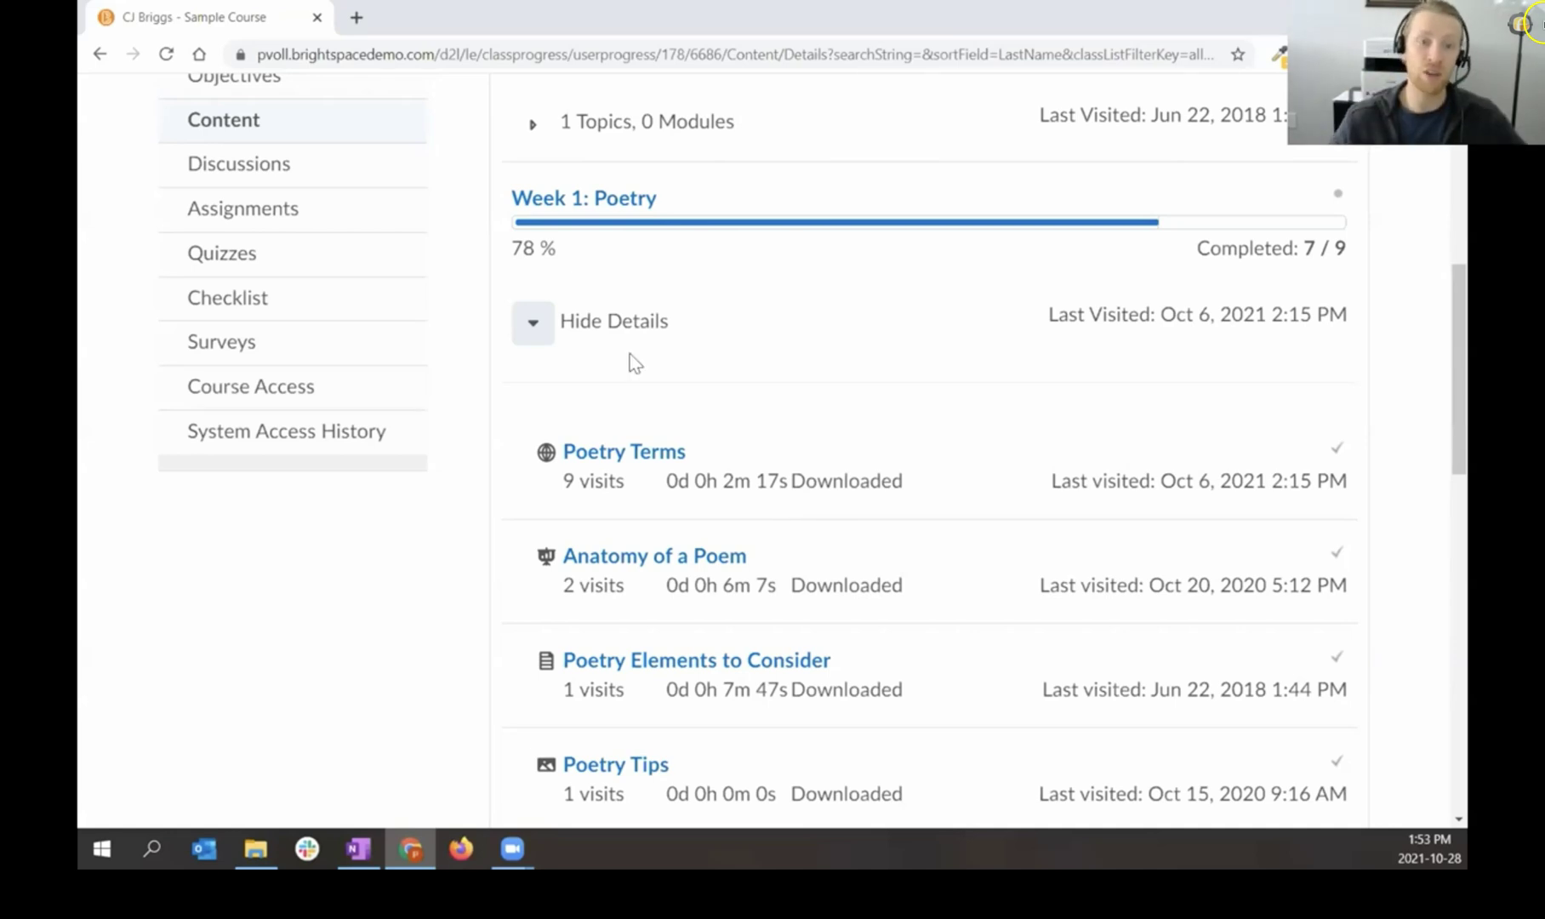
{"action": "left_click", "coordinate": [527, 332]}
{"action": "scroll", "coordinate": [476, 378], "scroll_direction": "up", "scroll_amount": 6}
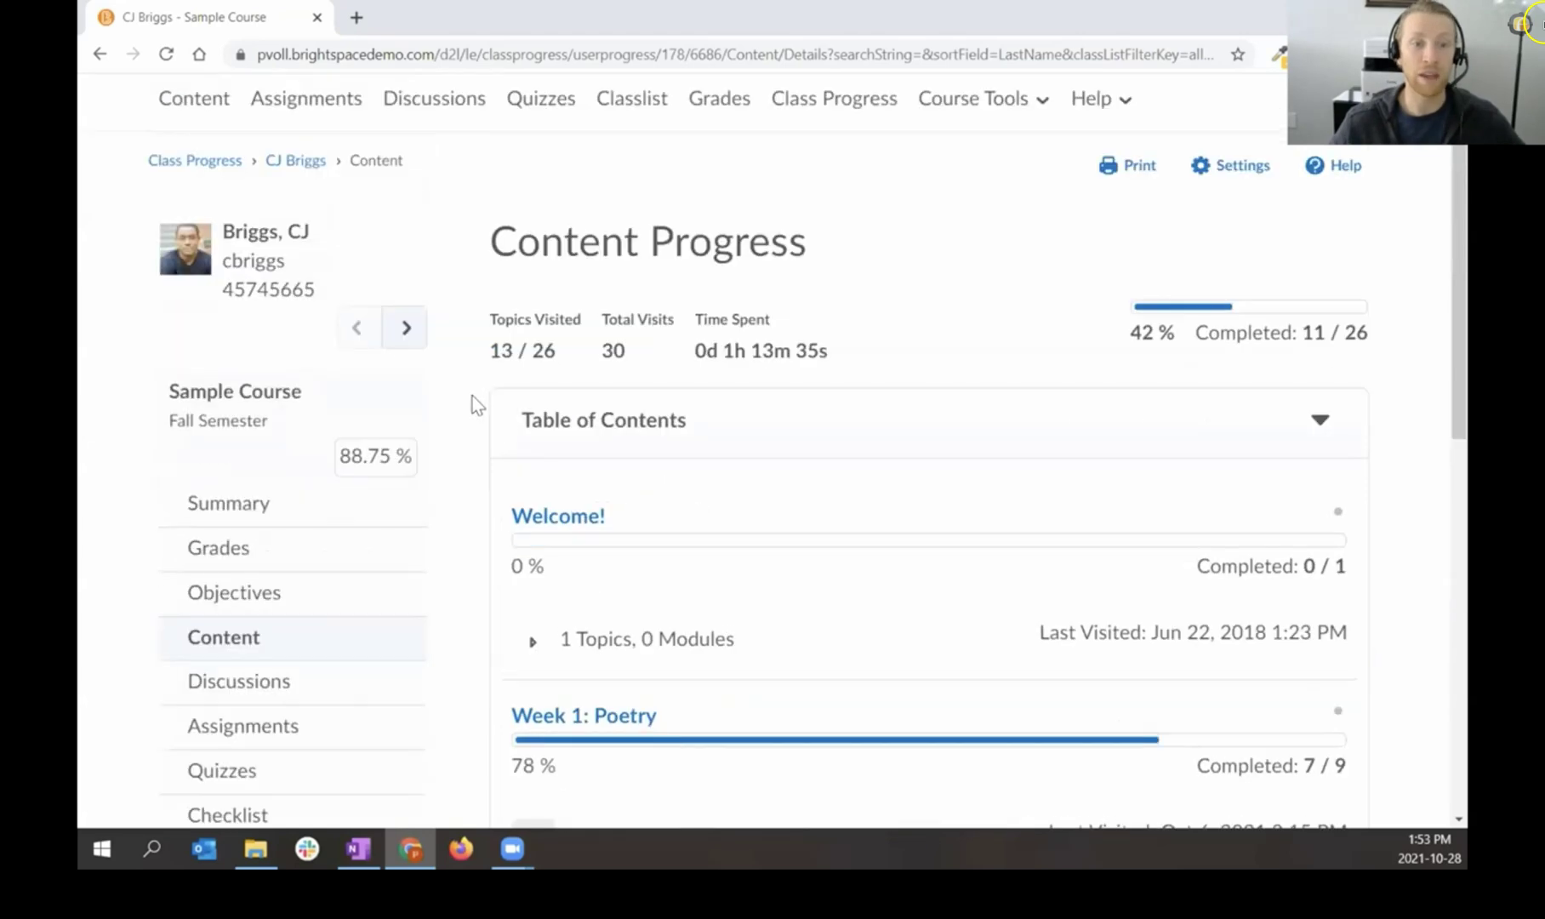
Step: View the student's profile card with its contact options, then return to the Class Progress list
{"action": "left_click", "coordinate": [191, 273]}
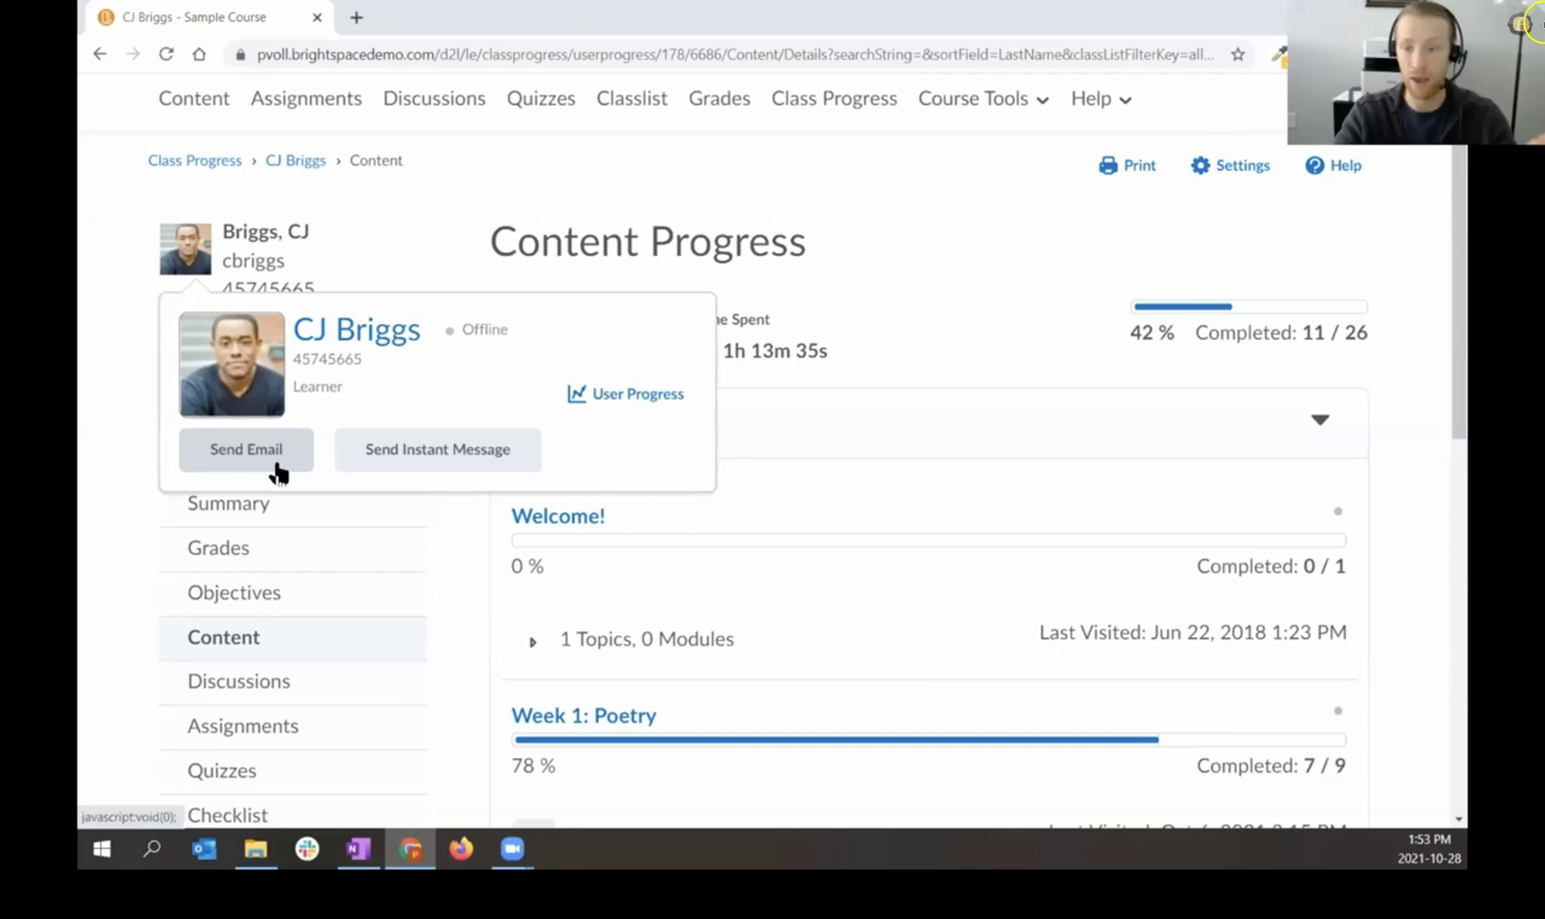
{"action": "scroll", "coordinate": [286, 425], "scroll_direction": "up", "scroll_amount": 2}
{"action": "left_click", "coordinate": [213, 272]}
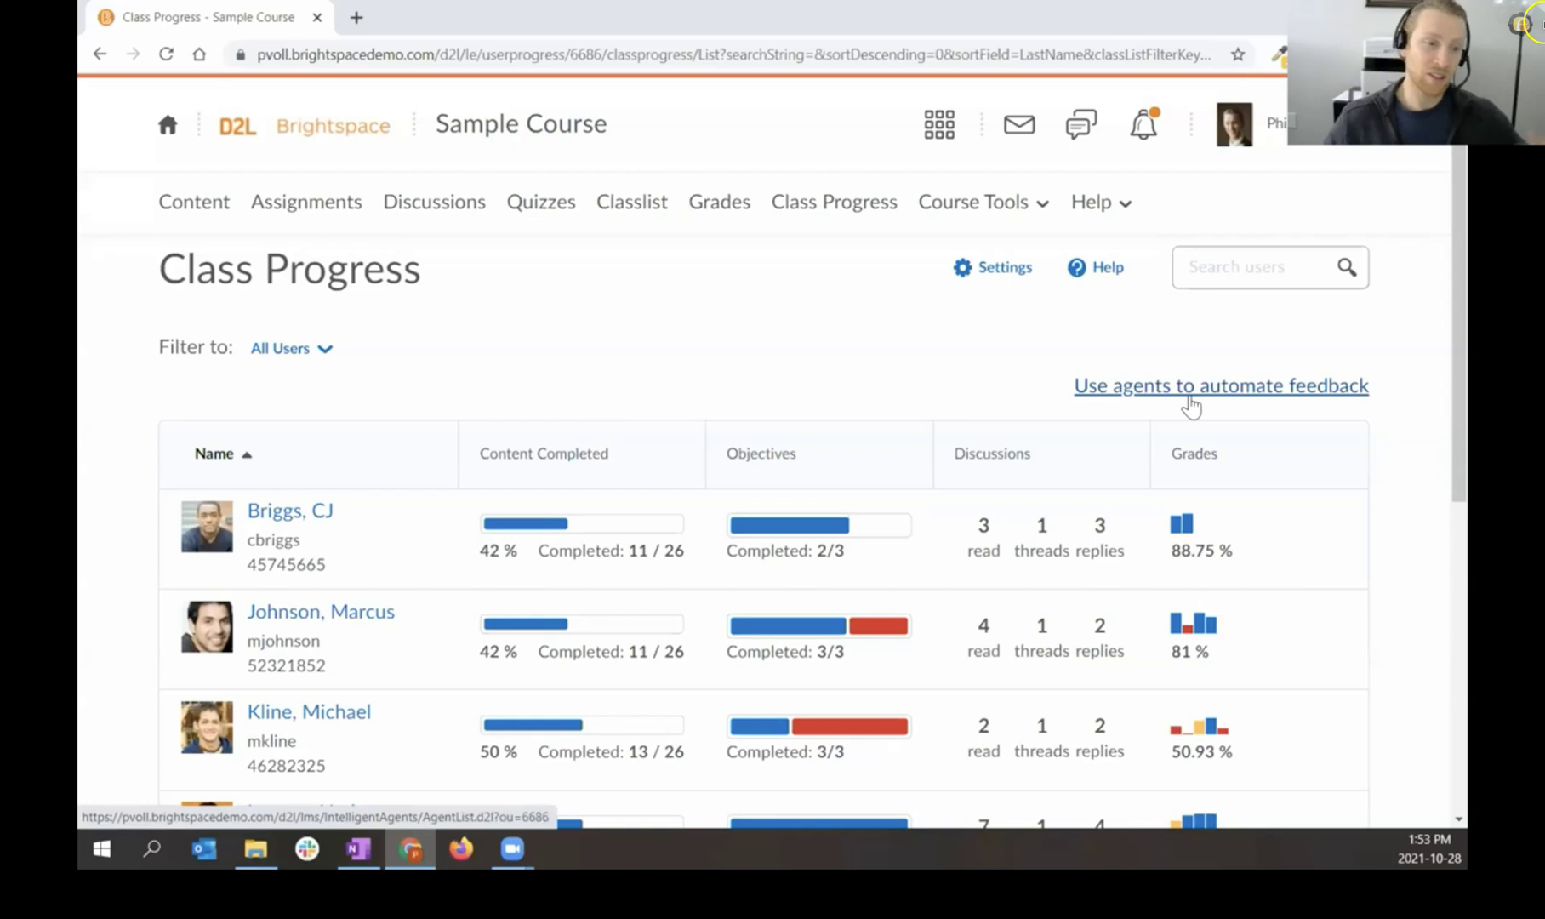
Step: Open the course's Intelligent Agents list and examine each agent's description and last run details
{"action": "scroll", "coordinate": [817, 400], "scroll_direction": "down", "scroll_amount": 1}
{"action": "mouse_move", "coordinate": [209, 407]}
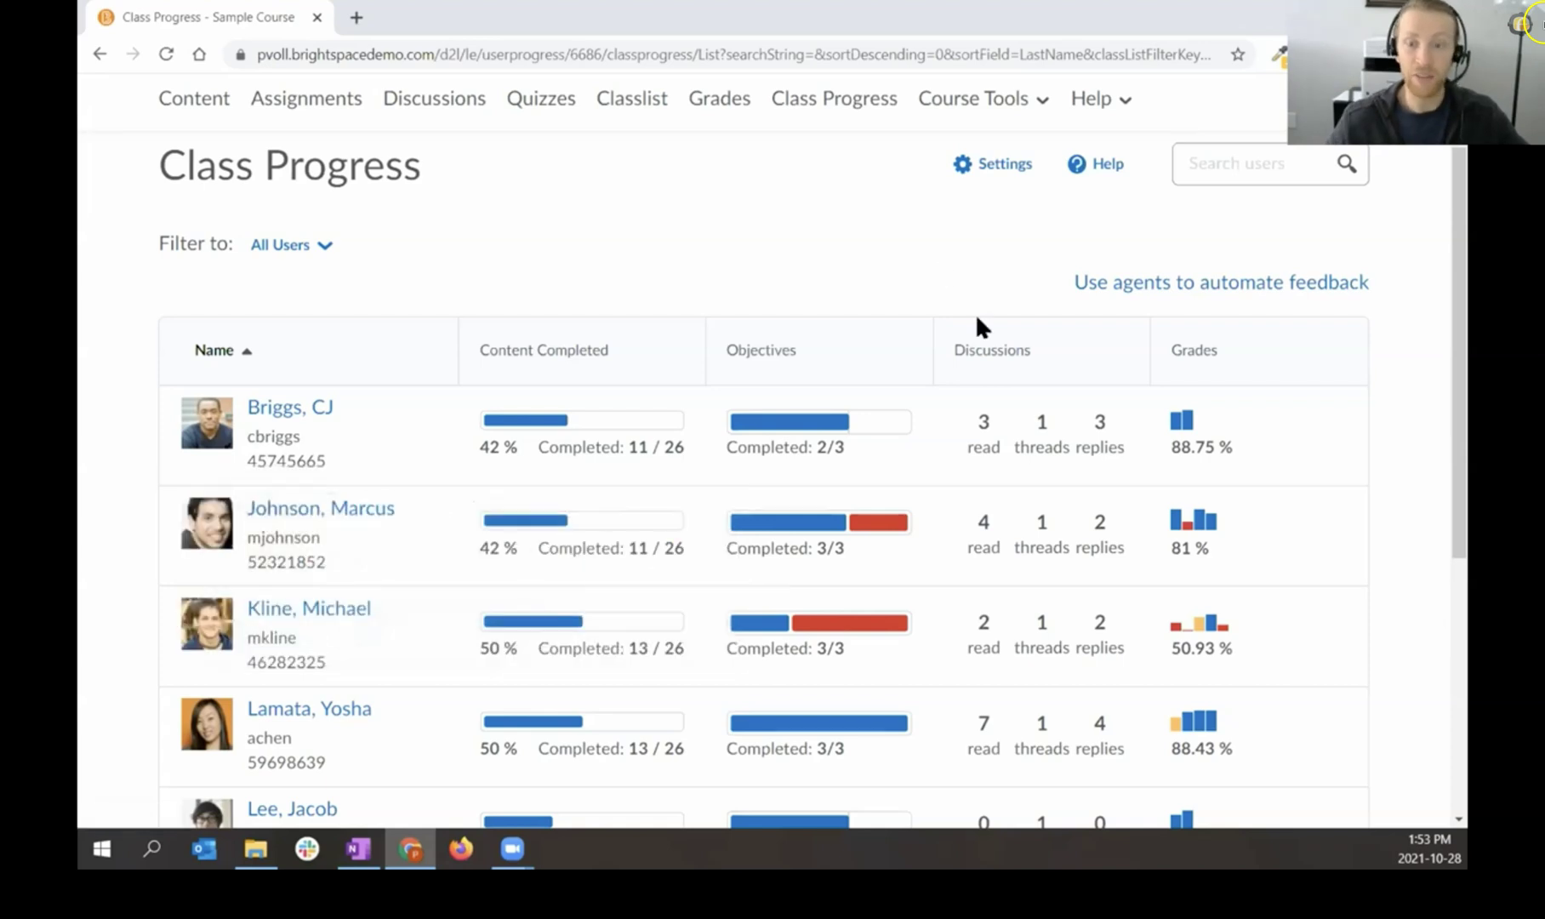
{"action": "scroll", "coordinate": [978, 323], "scroll_direction": "up", "scroll_amount": 2}
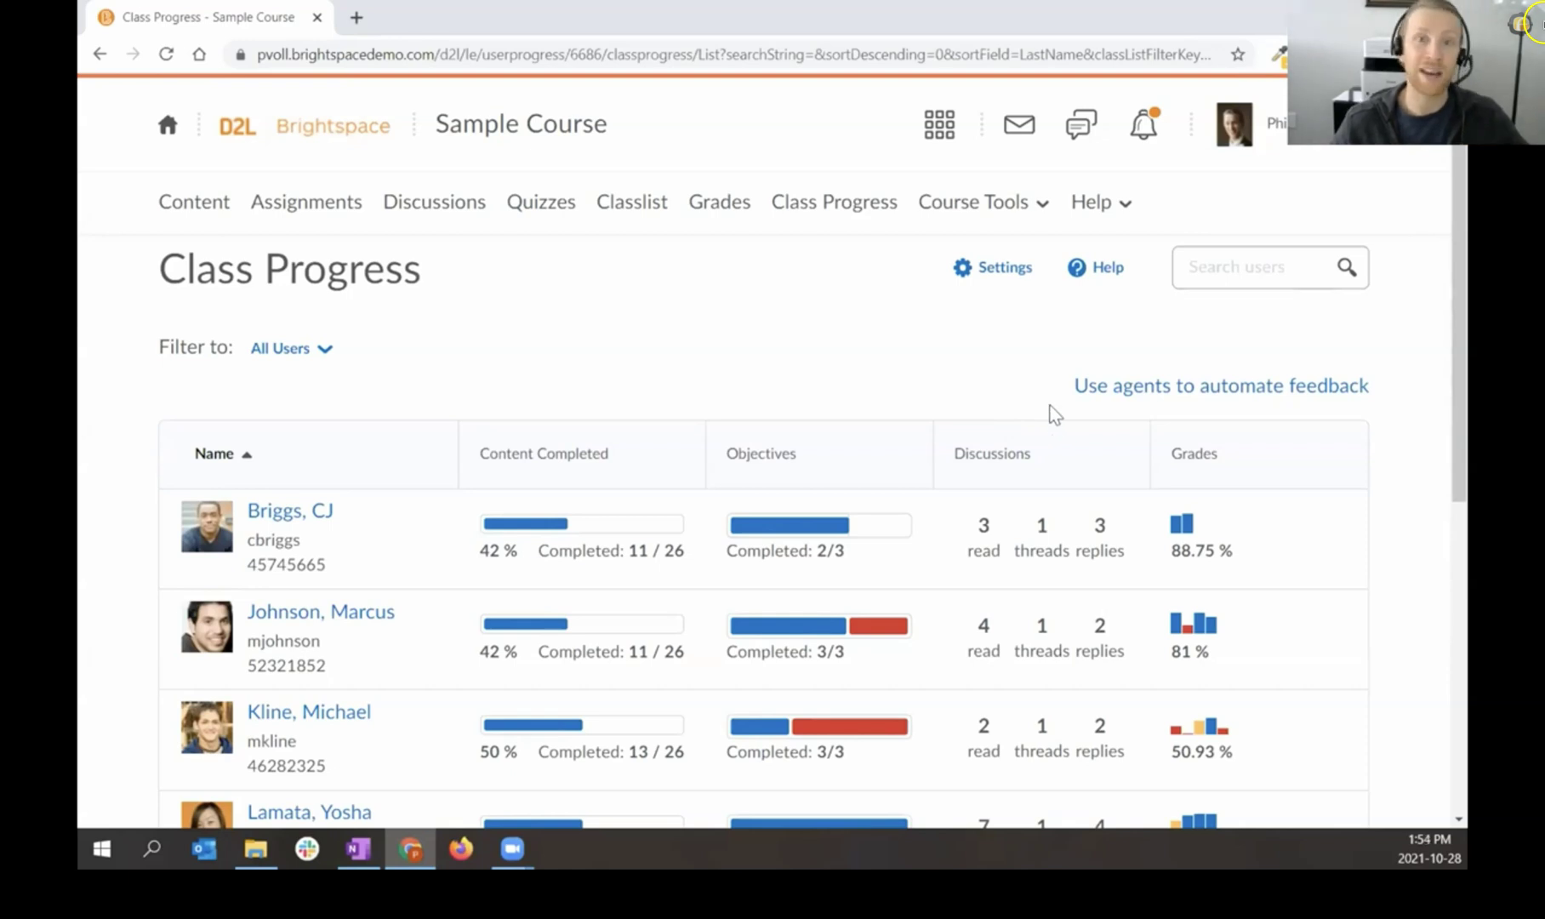
{"action": "left_click", "coordinate": [1033, 209]}
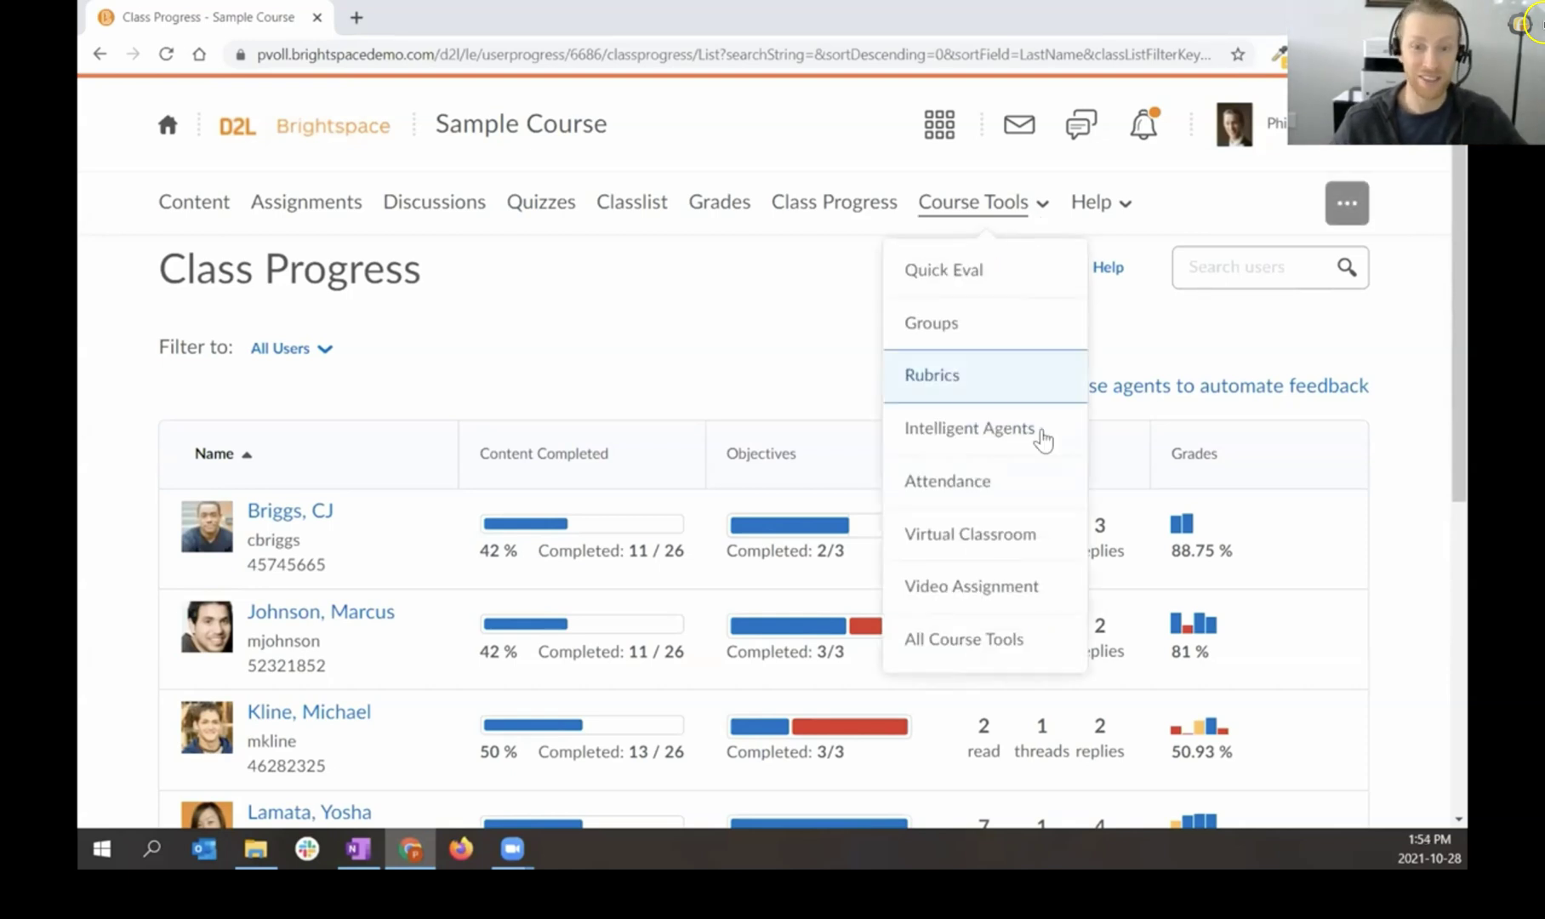
{"action": "left_click", "coordinate": [1042, 443]}
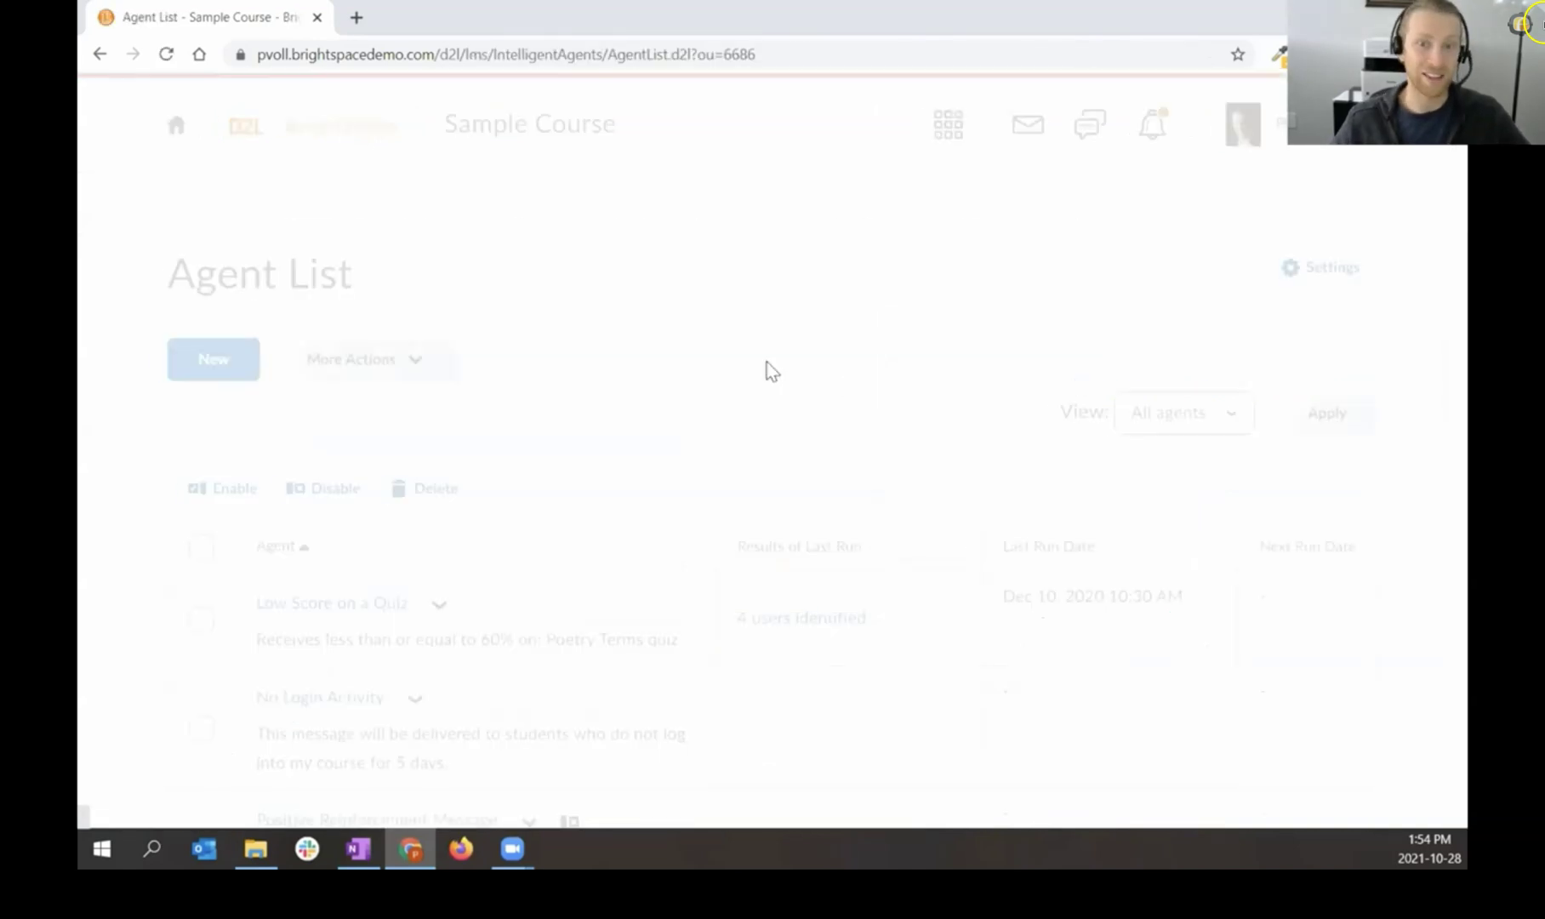
{"action": "scroll", "coordinate": [694, 396], "scroll_direction": "down", "scroll_amount": 1}
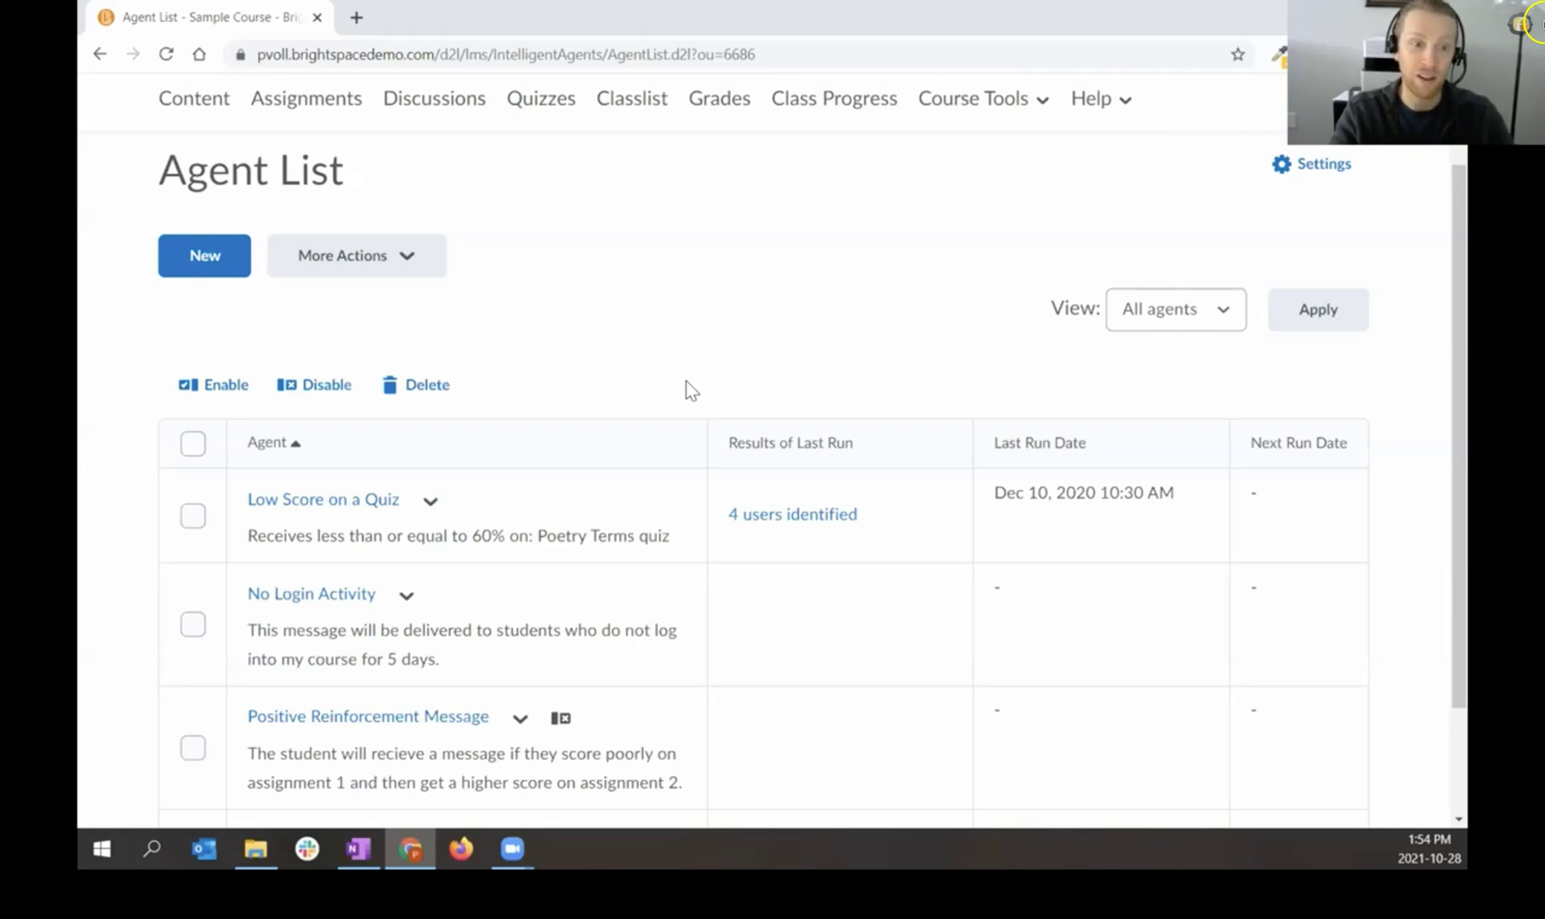
{"action": "scroll", "coordinate": [685, 381], "scroll_direction": "down", "scroll_amount": 3}
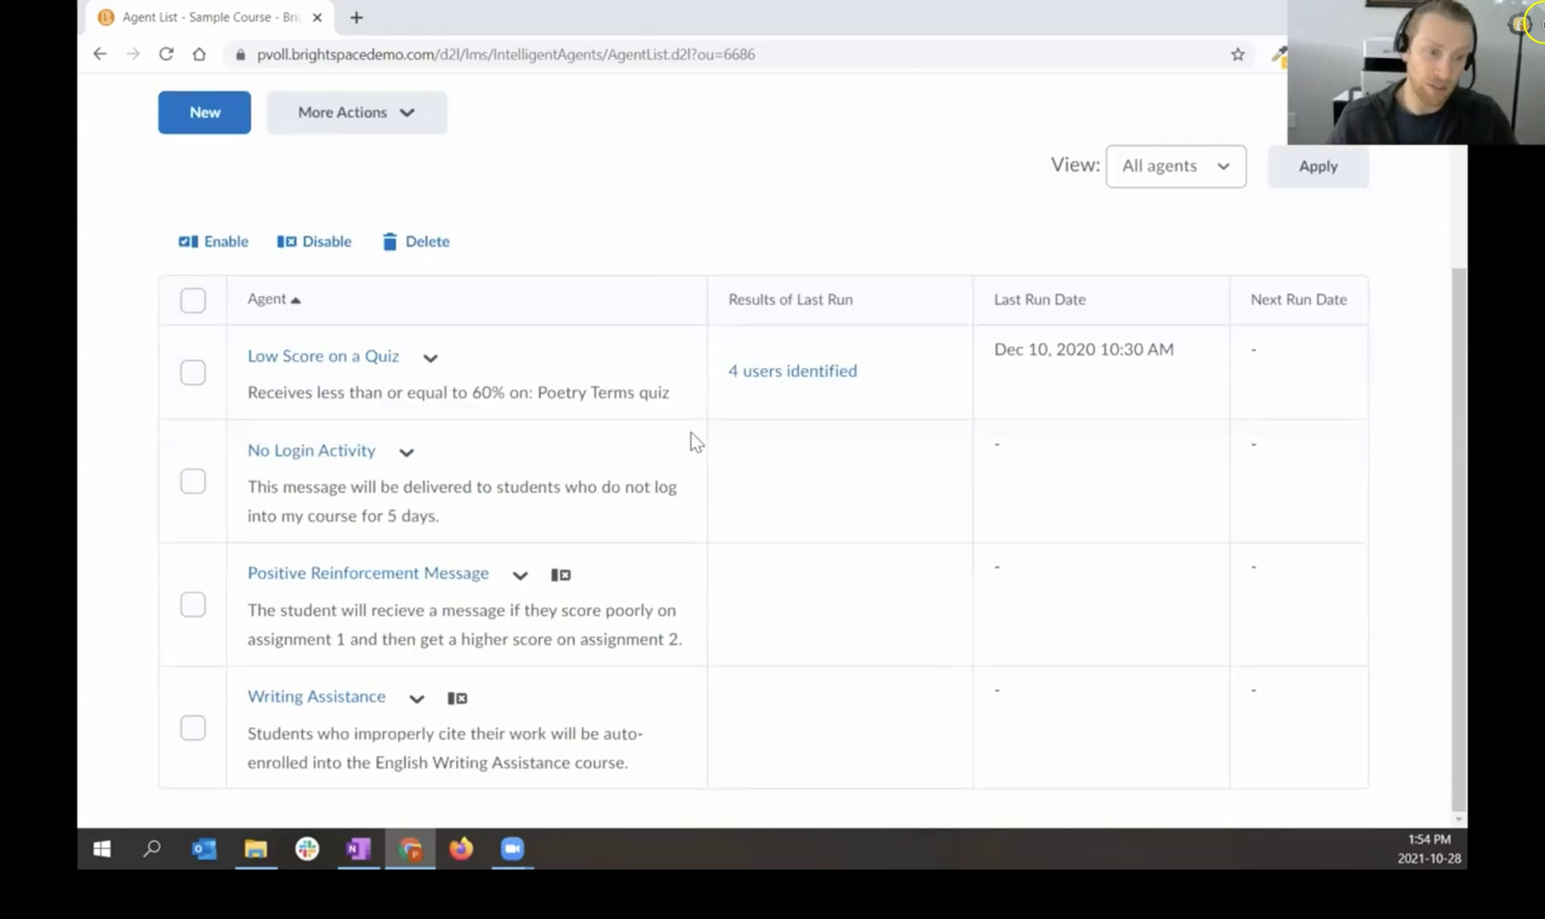
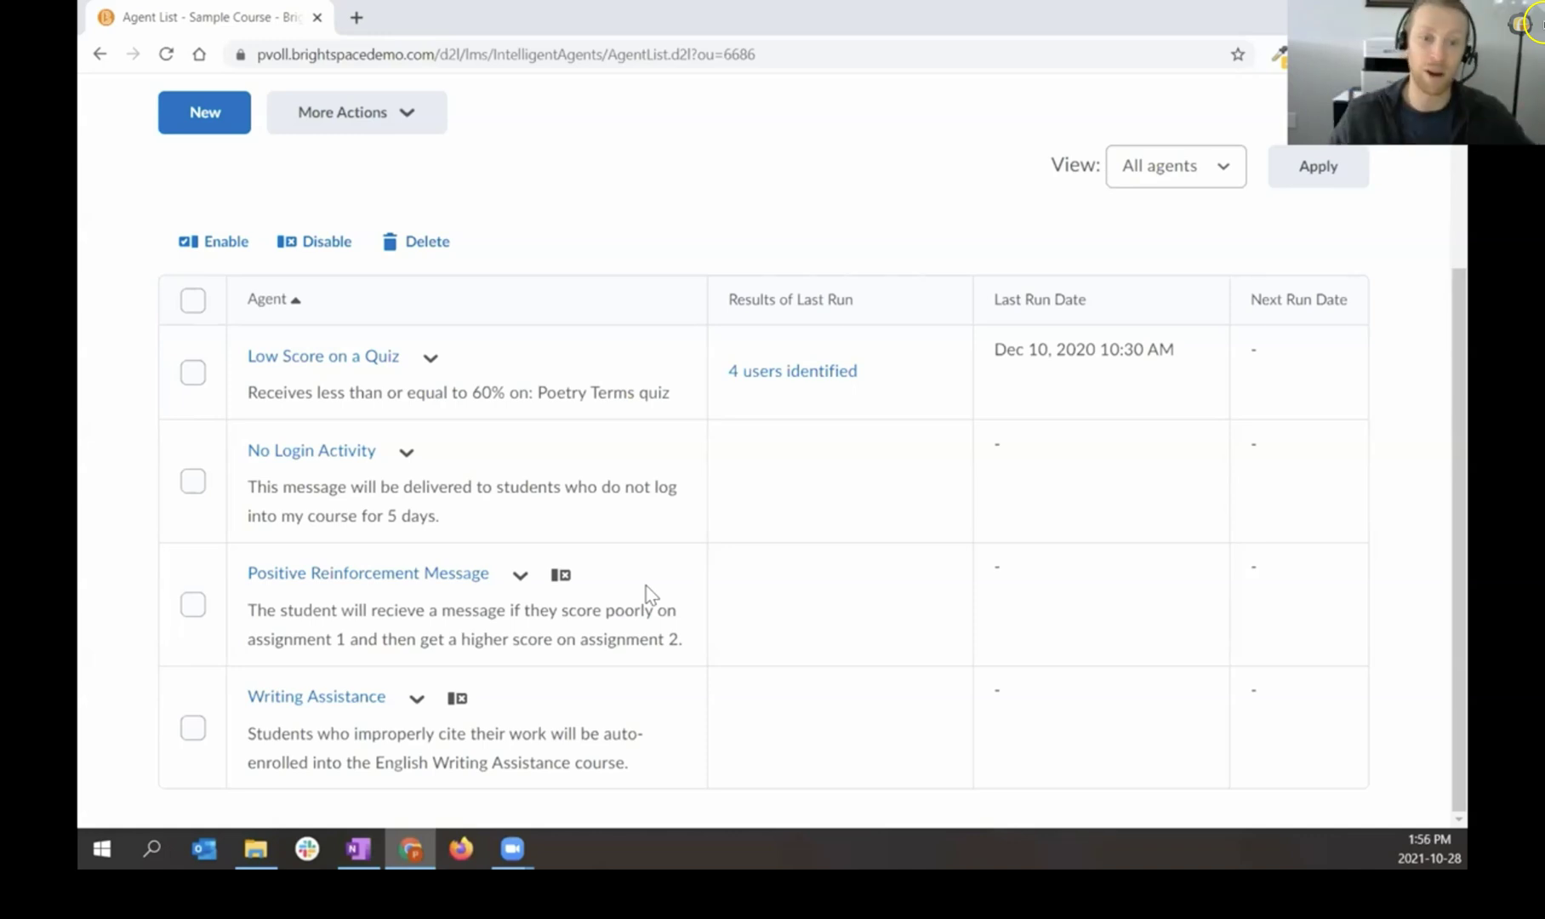
Step: Reopen the Intelligent Agents list, then return to the Sample Course homepage
{"action": "scroll", "coordinate": [645, 592], "scroll_direction": "up", "scroll_amount": 3}
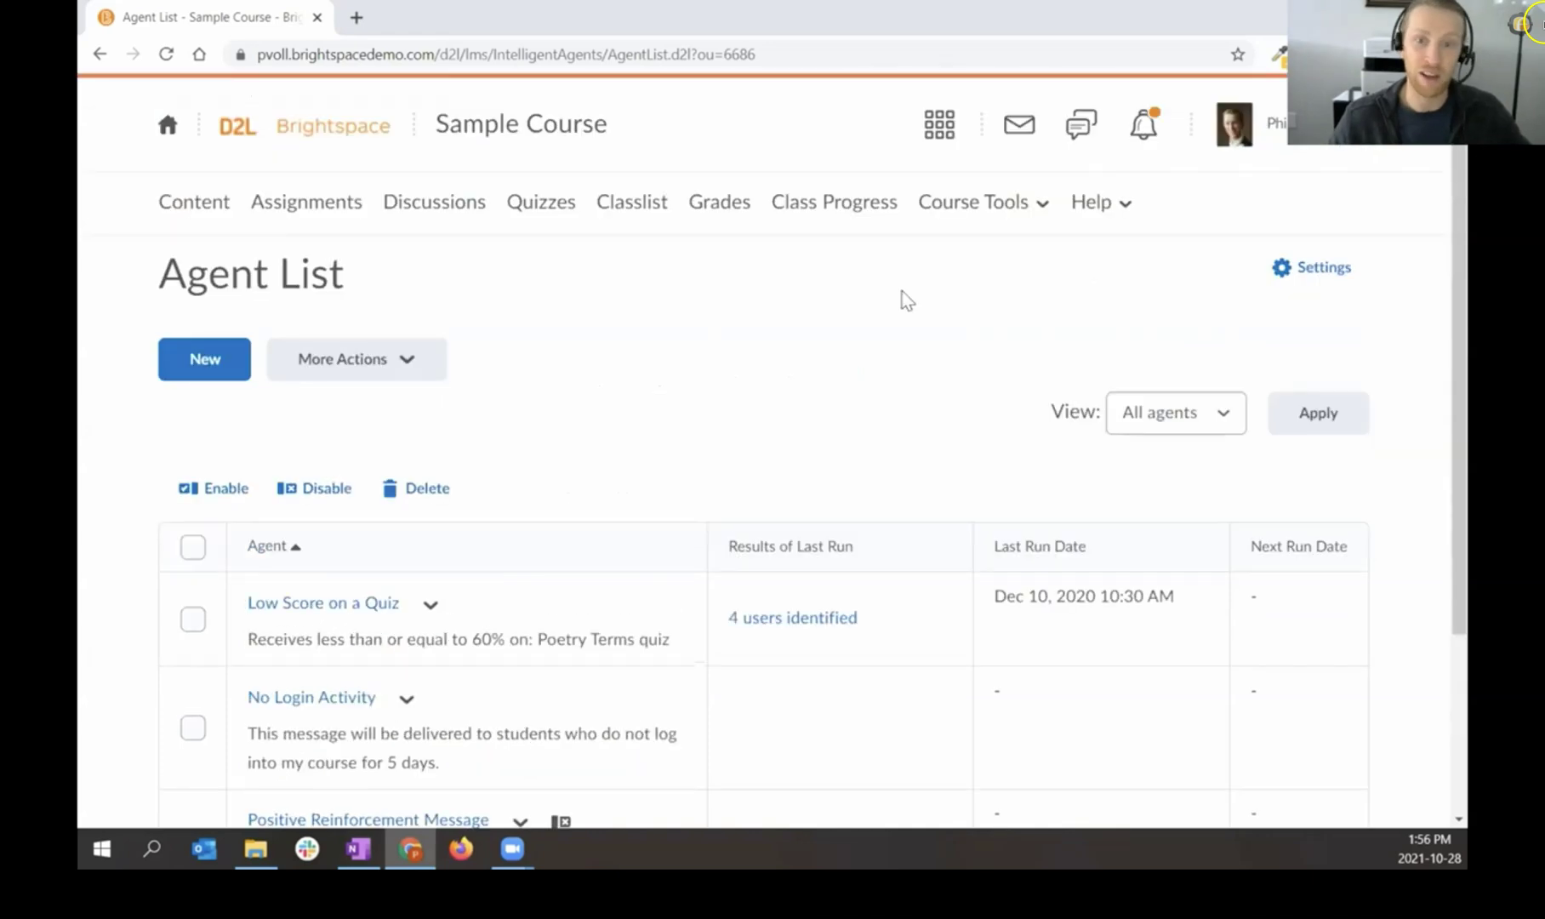
{"action": "left_click", "coordinate": [964, 206]}
{"action": "left_click", "coordinate": [989, 425]}
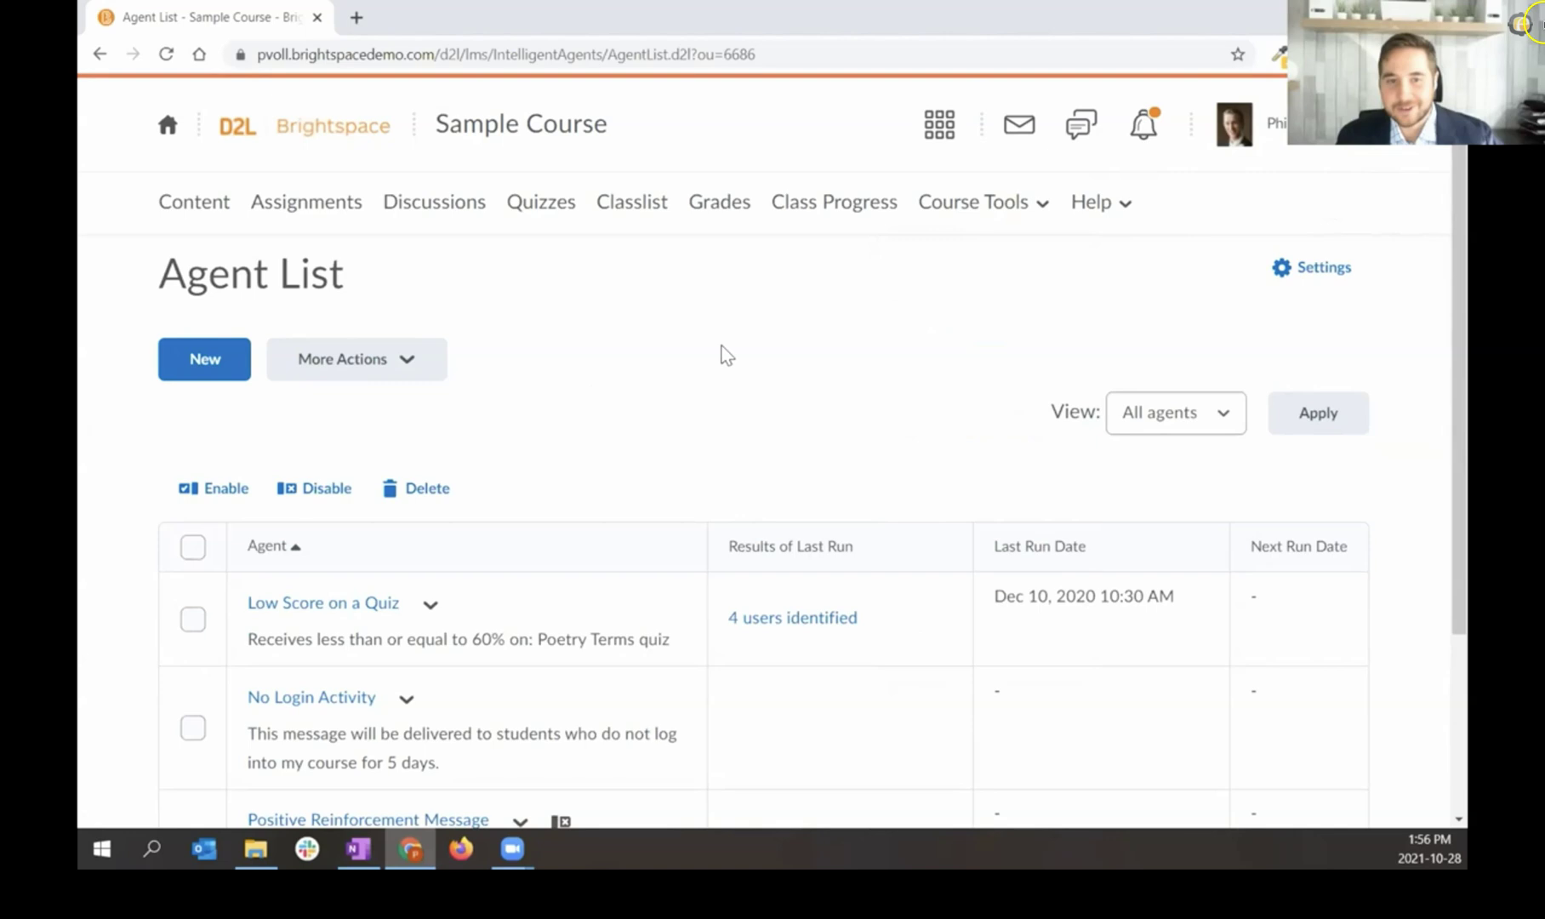
{"action": "left_click", "coordinate": [517, 141]}
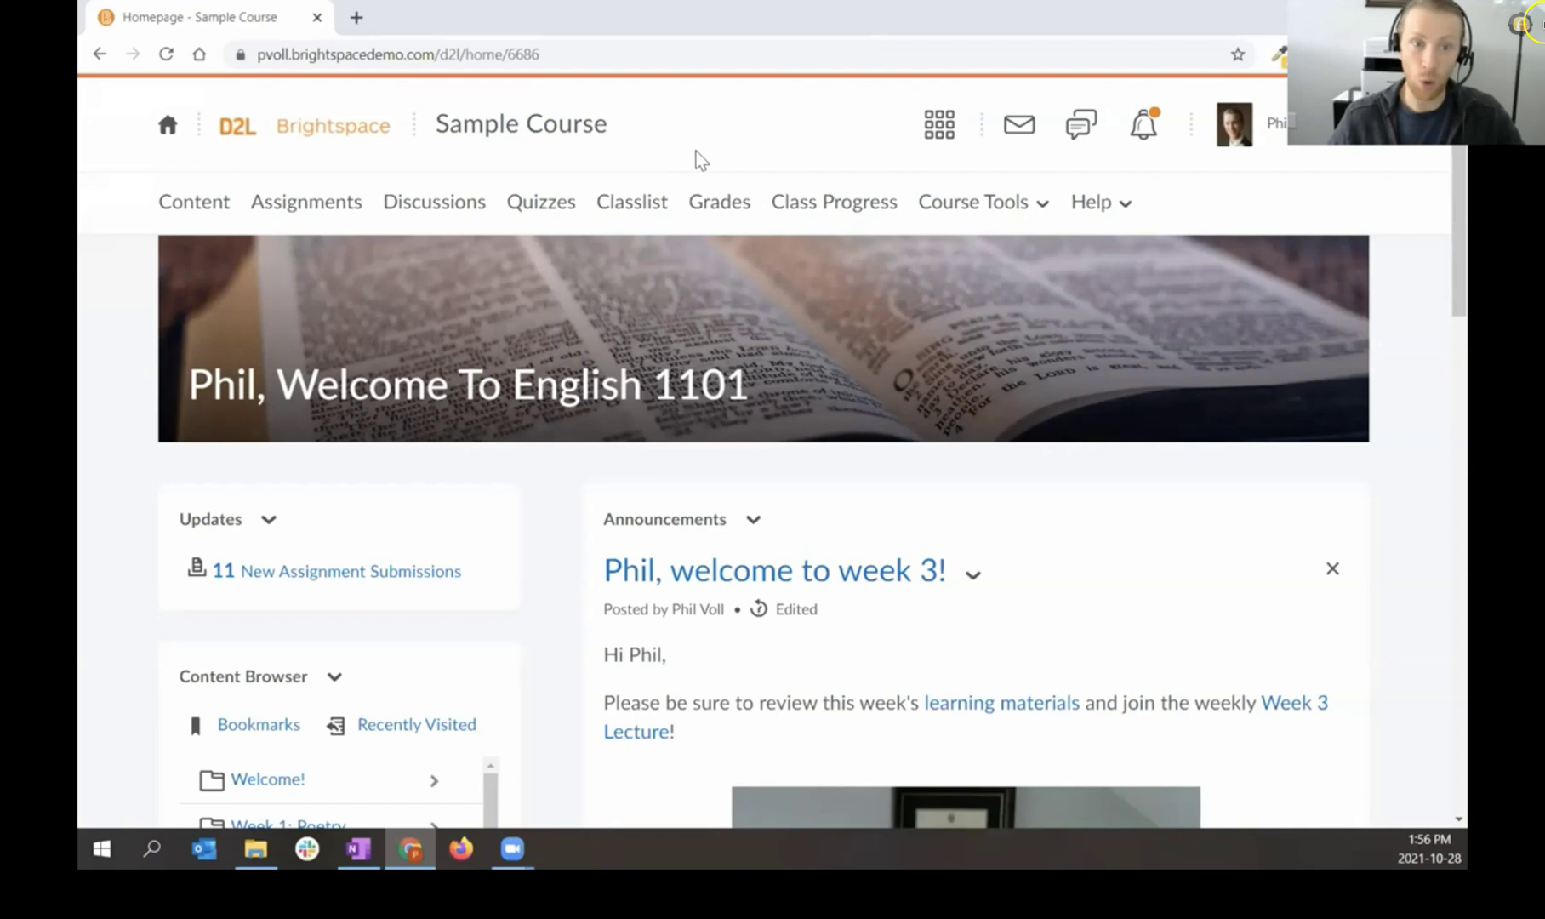
Step: Open the Classlist and check which Section 1 students are marked as having accommodations
{"action": "left_click", "coordinate": [660, 205]}
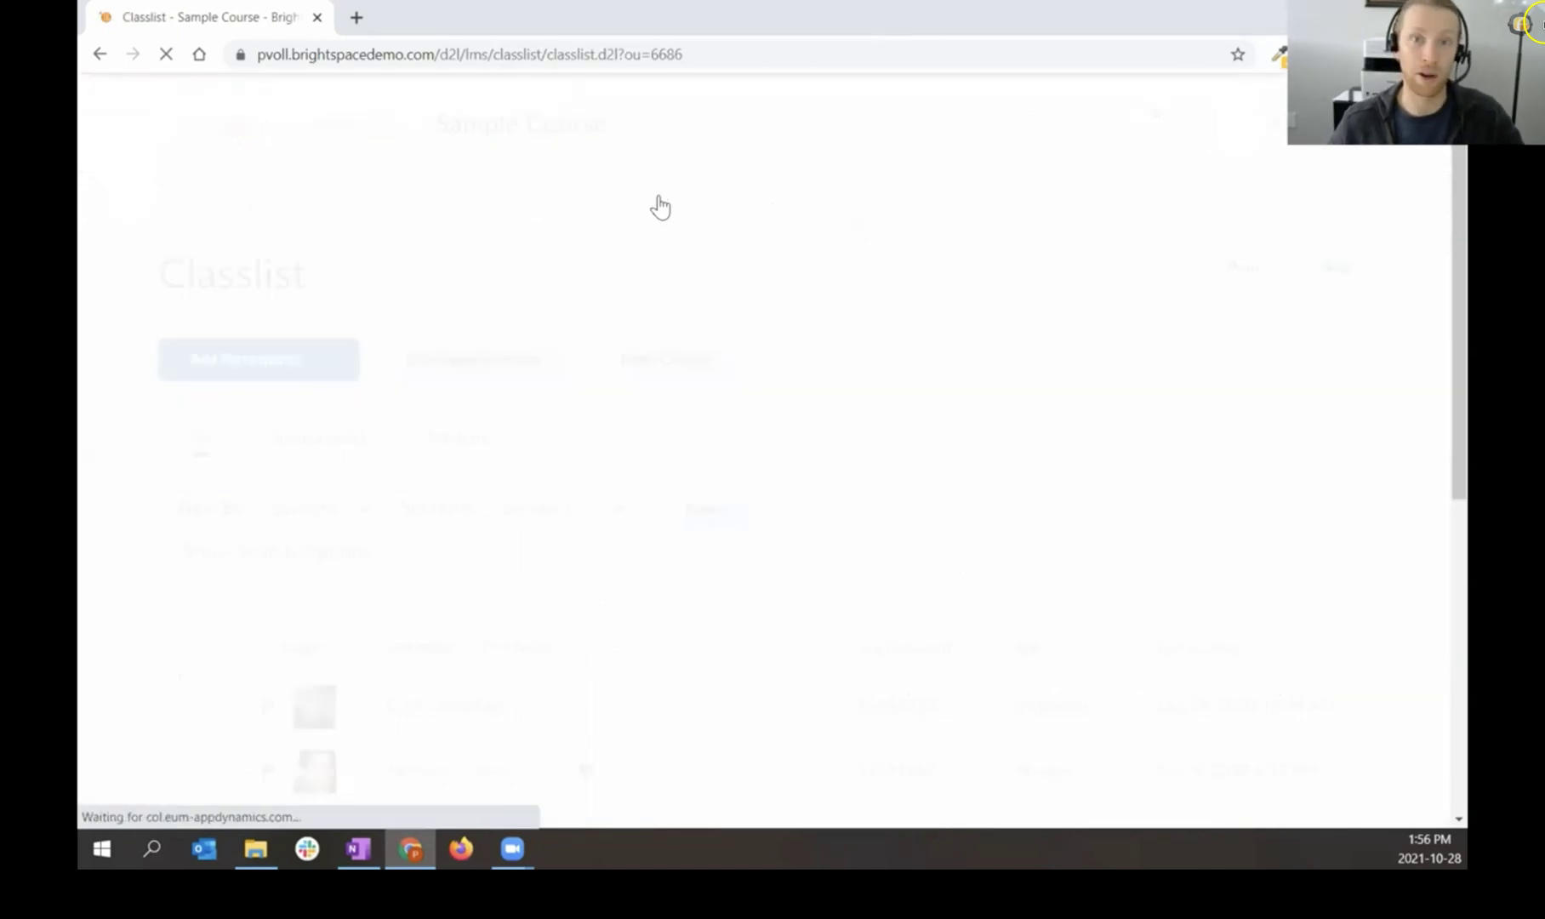
{"action": "scroll", "coordinate": [793, 486], "scroll_direction": "down", "scroll_amount": 3}
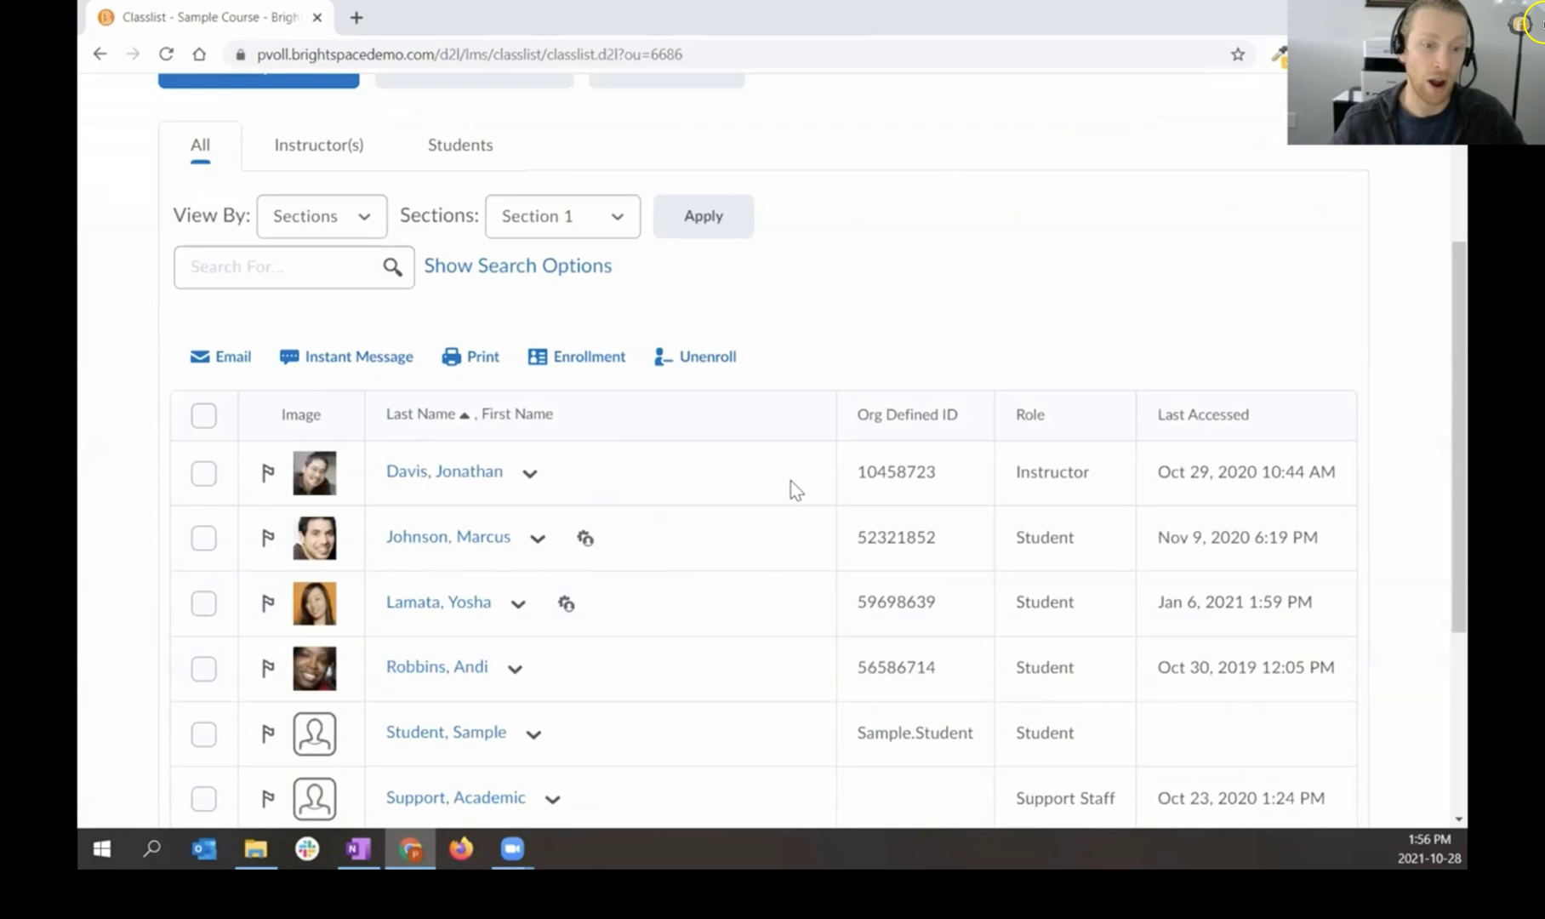
{"action": "scroll", "coordinate": [796, 491], "scroll_direction": "down", "scroll_amount": 1}
{"action": "mouse_move", "coordinate": [585, 425]}
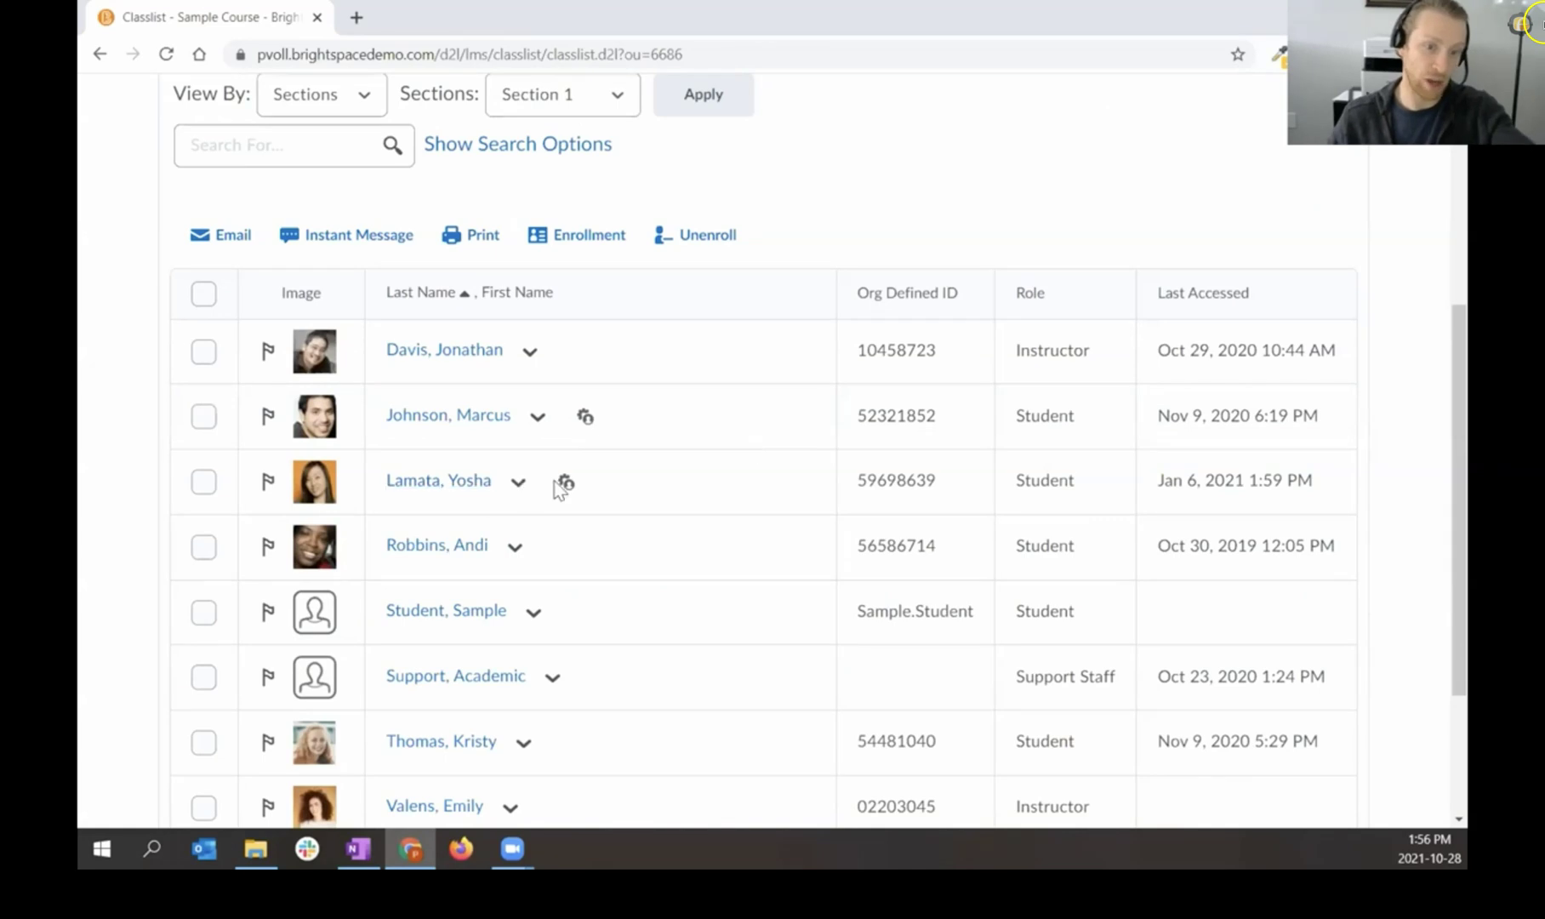
{"action": "mouse_move", "coordinate": [563, 486]}
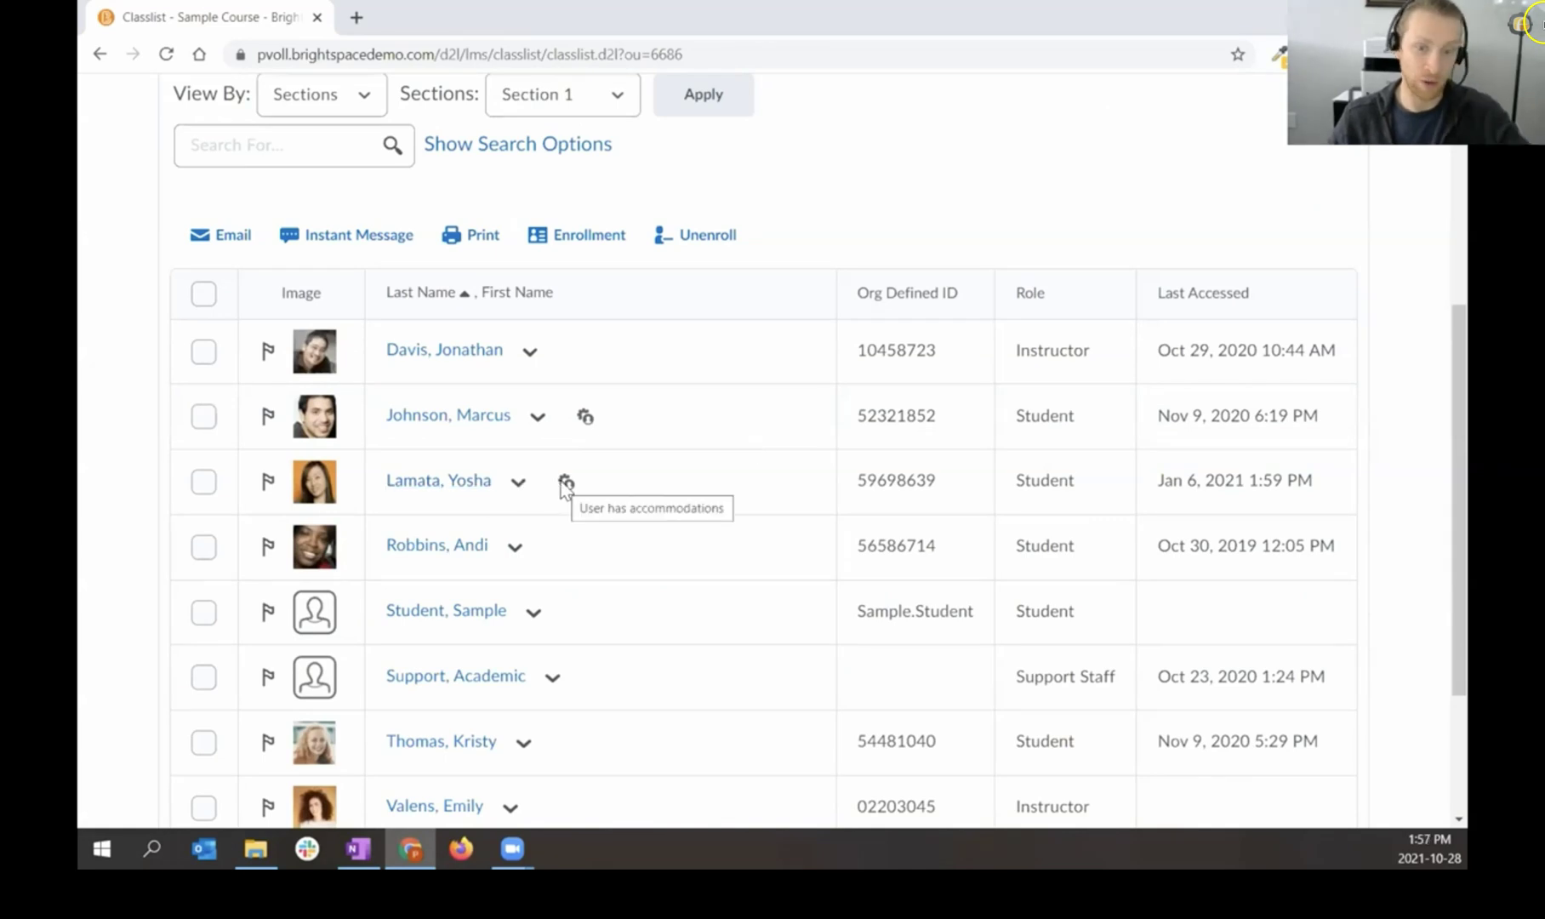
Step: Give the third listed Section 1 student a quiz accommodation that modifies the time limit to 1.5 times the original, and save it
{"action": "left_click", "coordinate": [515, 549]}
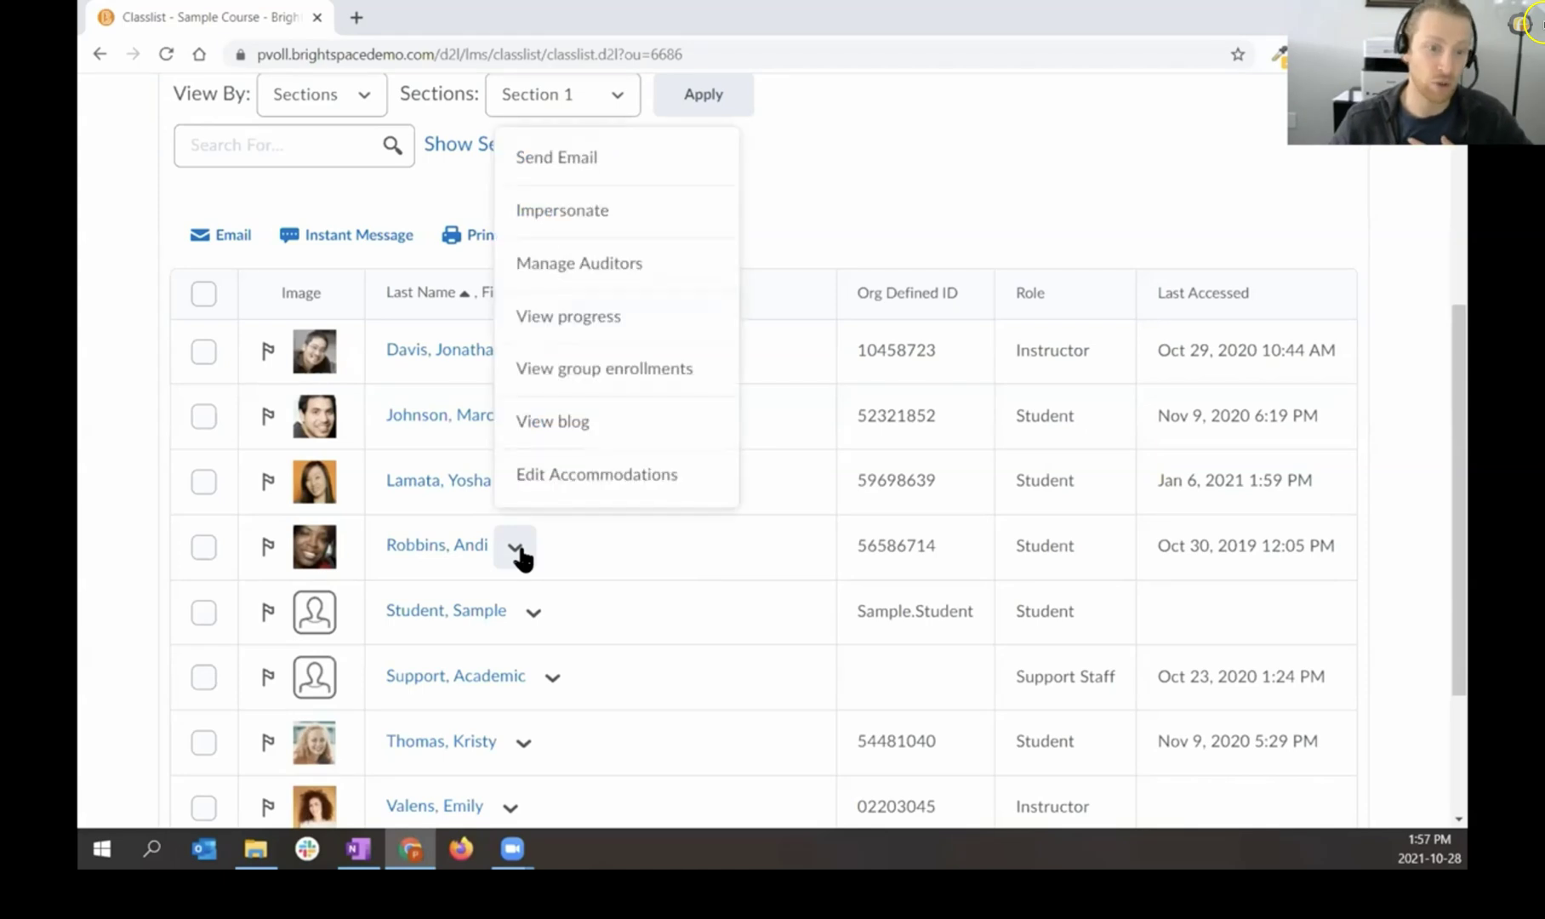
{"action": "left_click", "coordinate": [617, 488]}
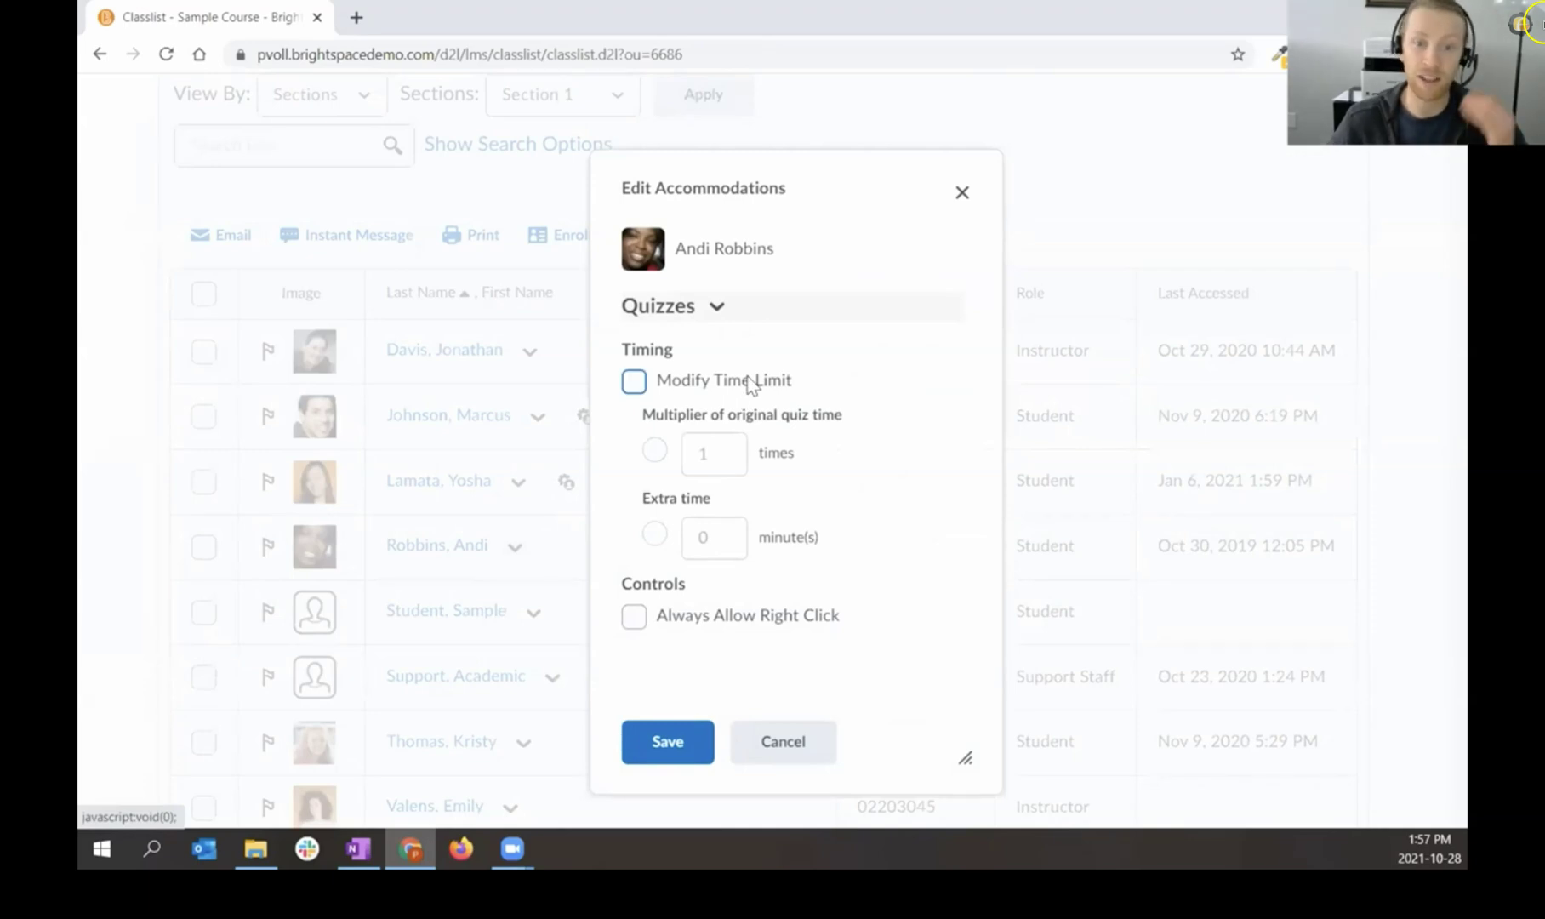
{"action": "left_click", "coordinate": [750, 385]}
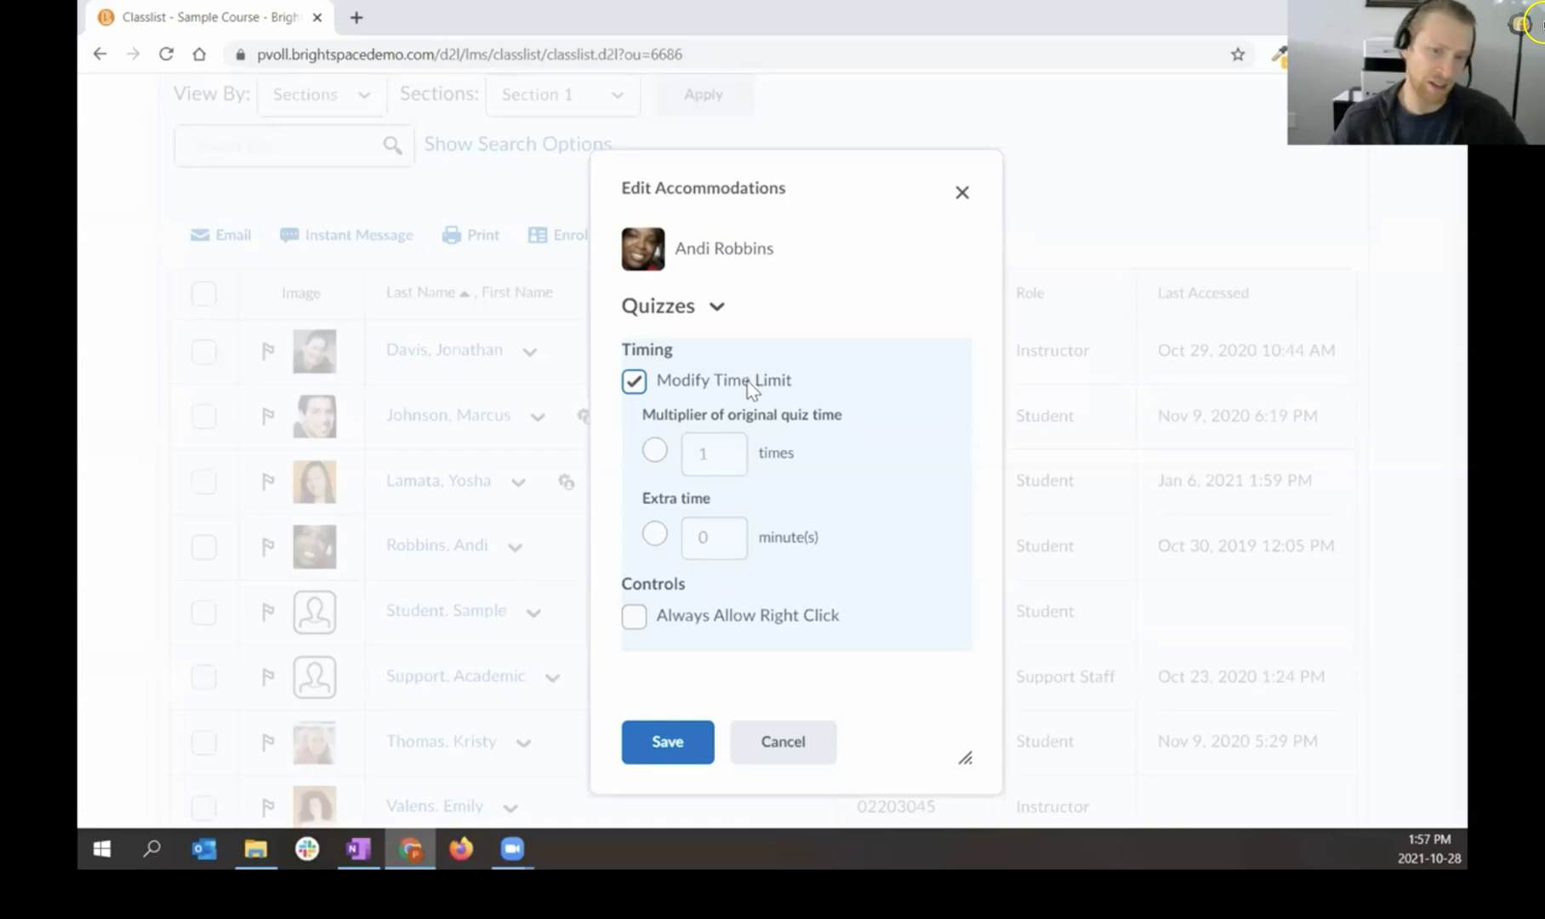
{"action": "left_click", "coordinate": [730, 451]}
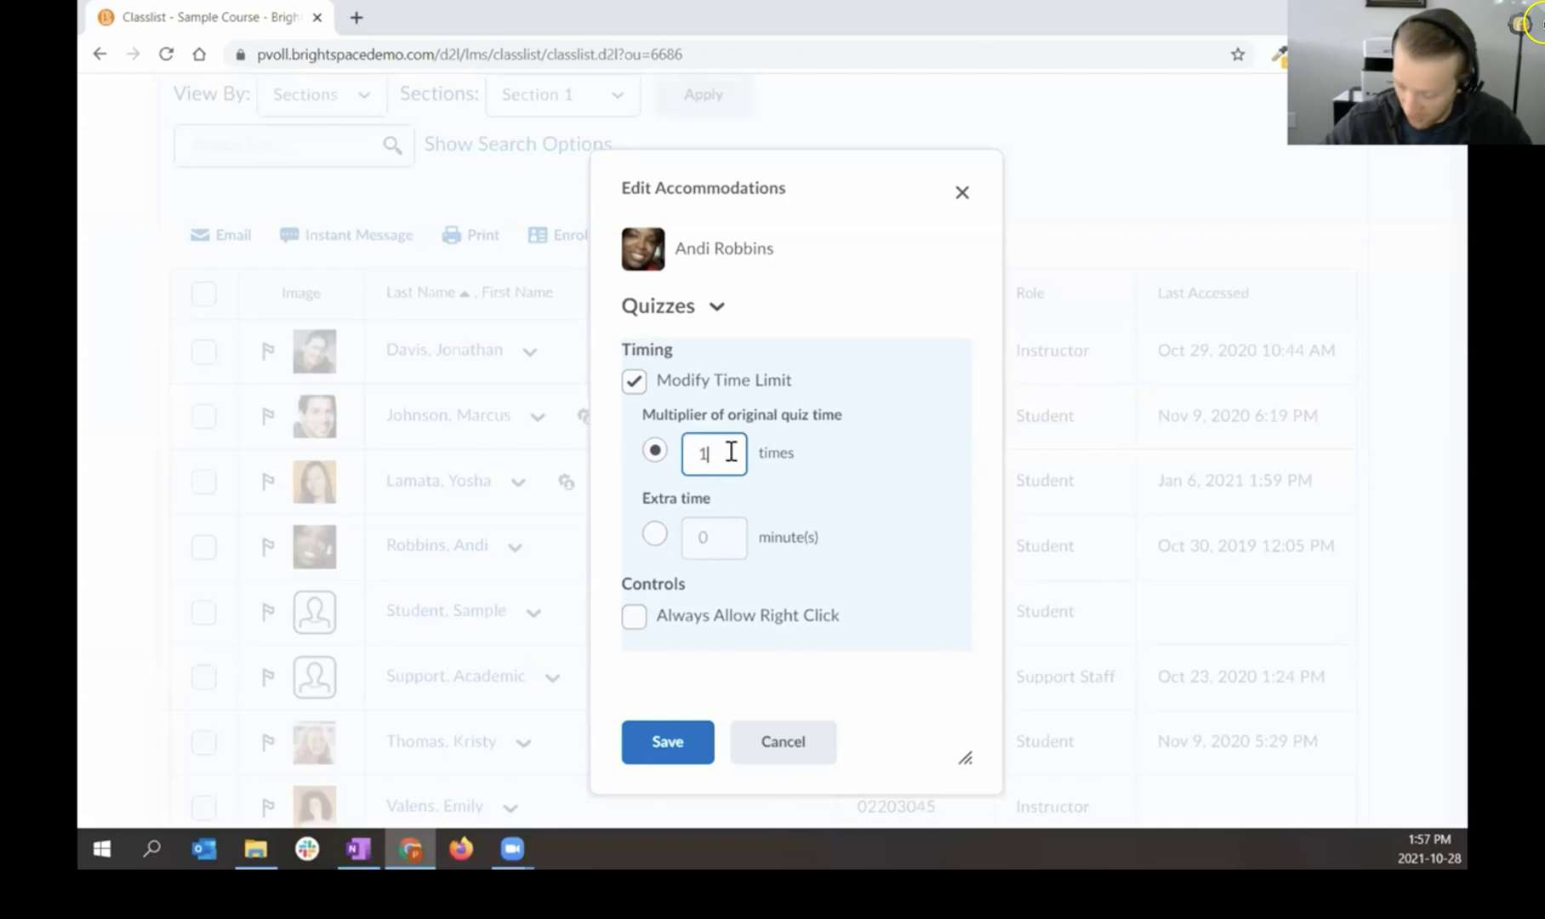
{"action": "type", "text": ".5"}
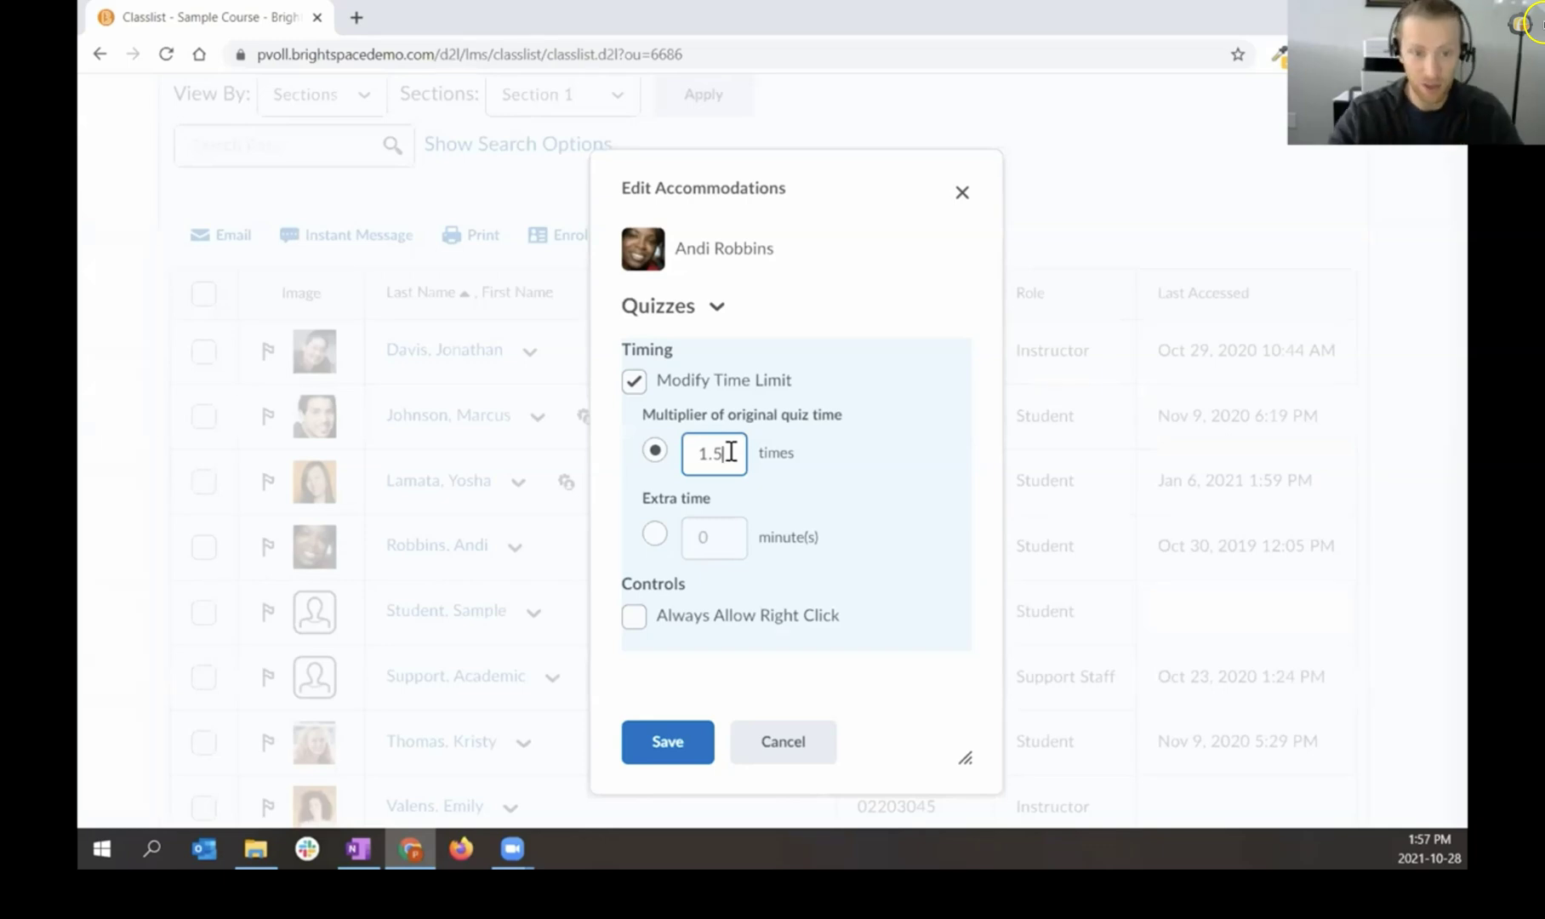
{"action": "left_click", "coordinate": [686, 757]}
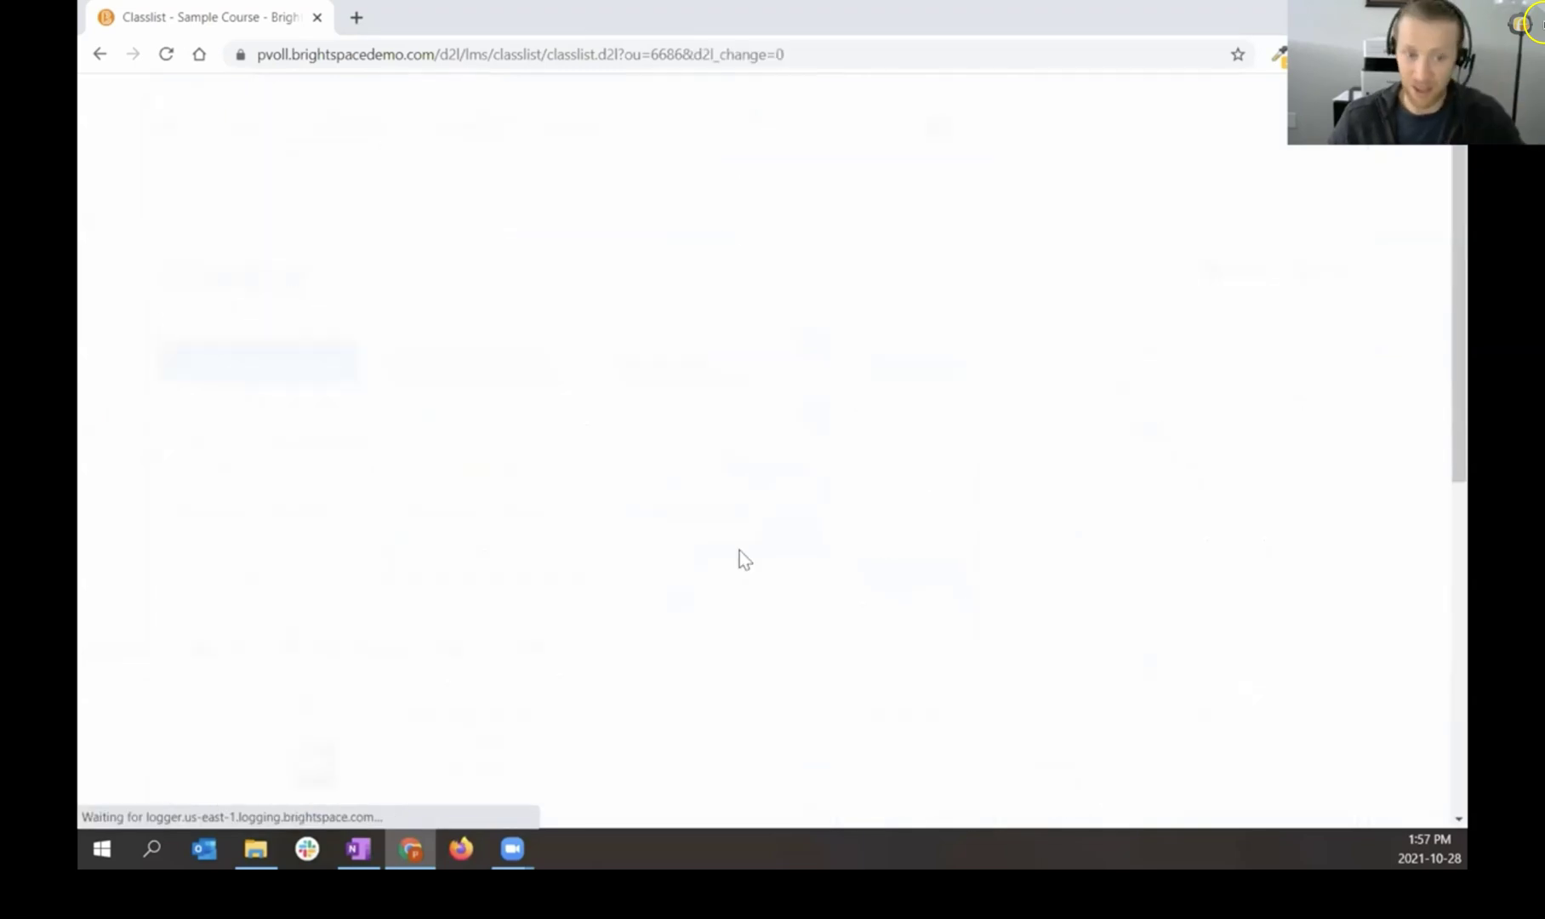
{"action": "scroll", "coordinate": [740, 553], "scroll_direction": "down", "scroll_amount": 5}
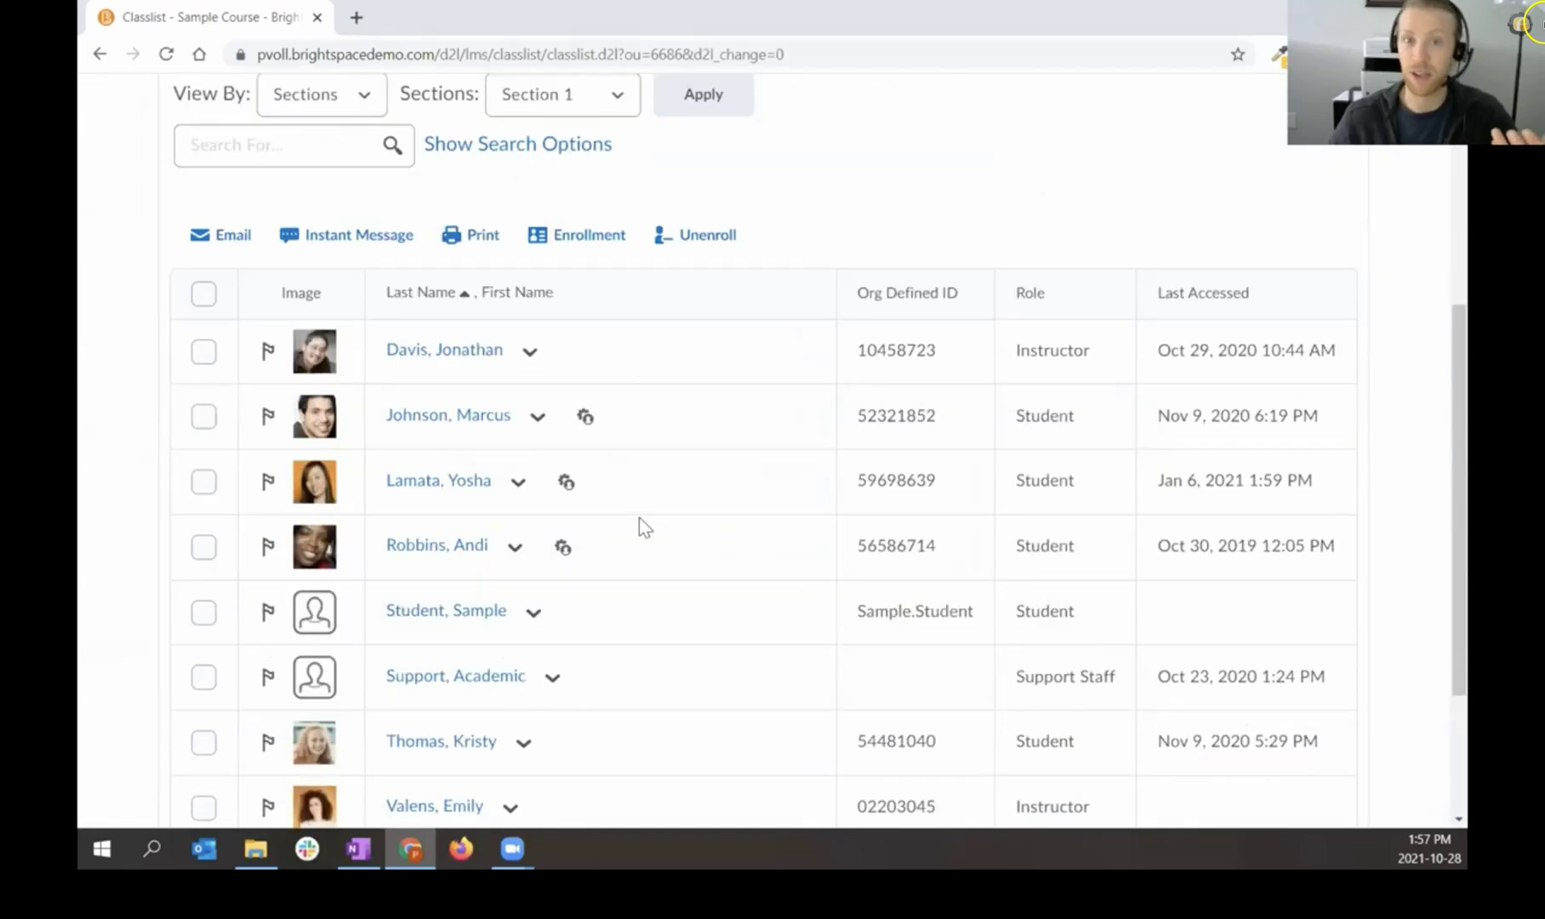
Step: Open the Final Group Assignment for editing and bring up its special access management under Availability Dates & Conditions
{"action": "scroll", "coordinate": [653, 533], "scroll_direction": "up", "scroll_amount": 5}
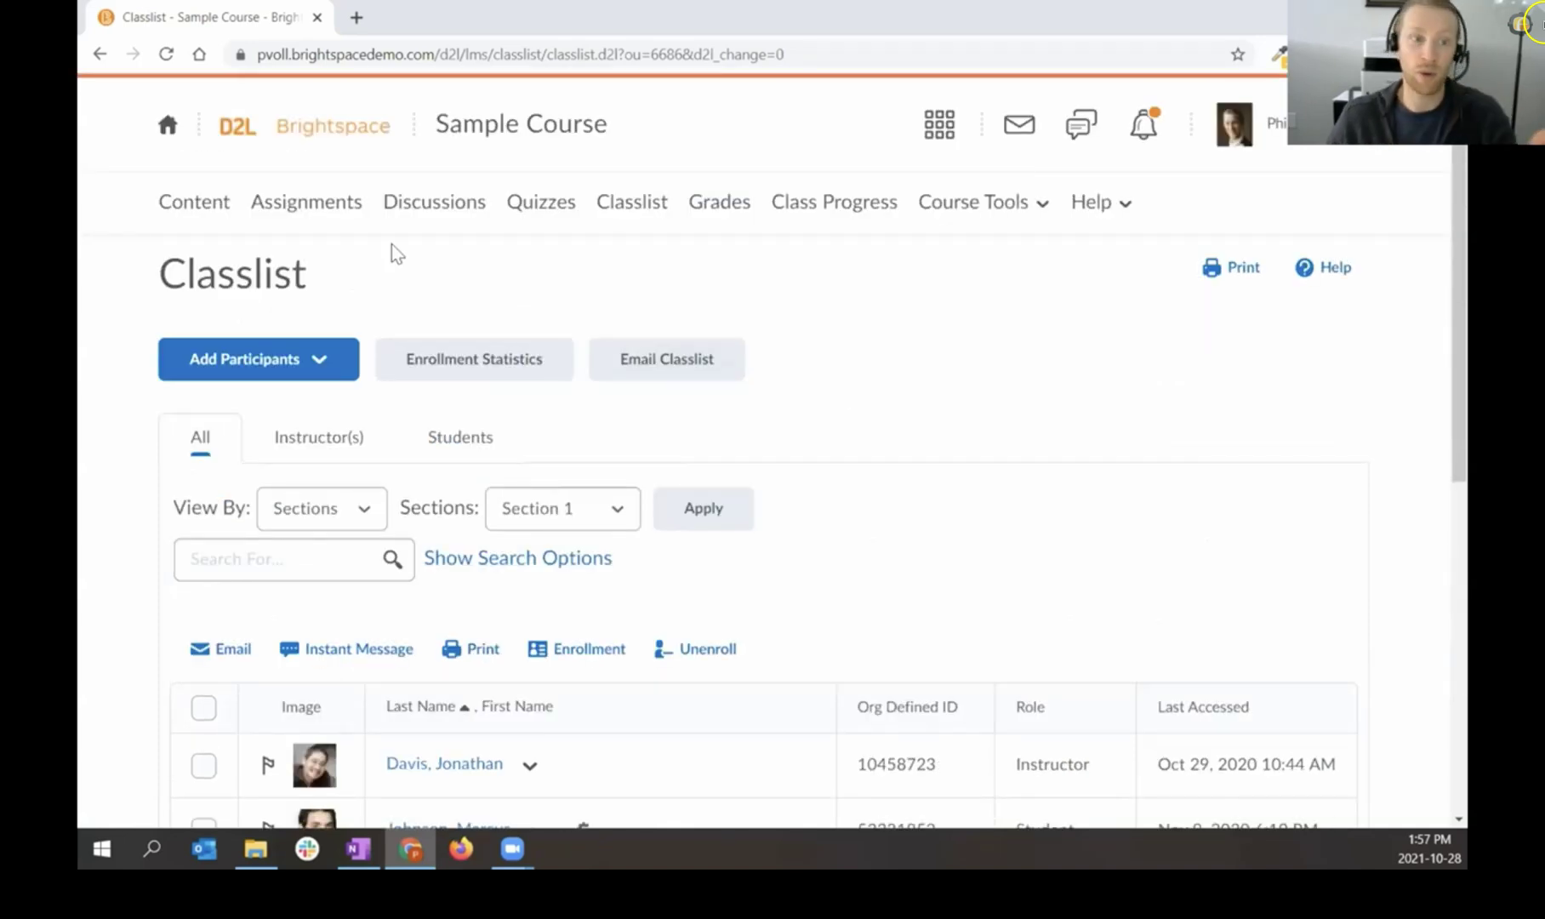
{"action": "left_click", "coordinate": [356, 211]}
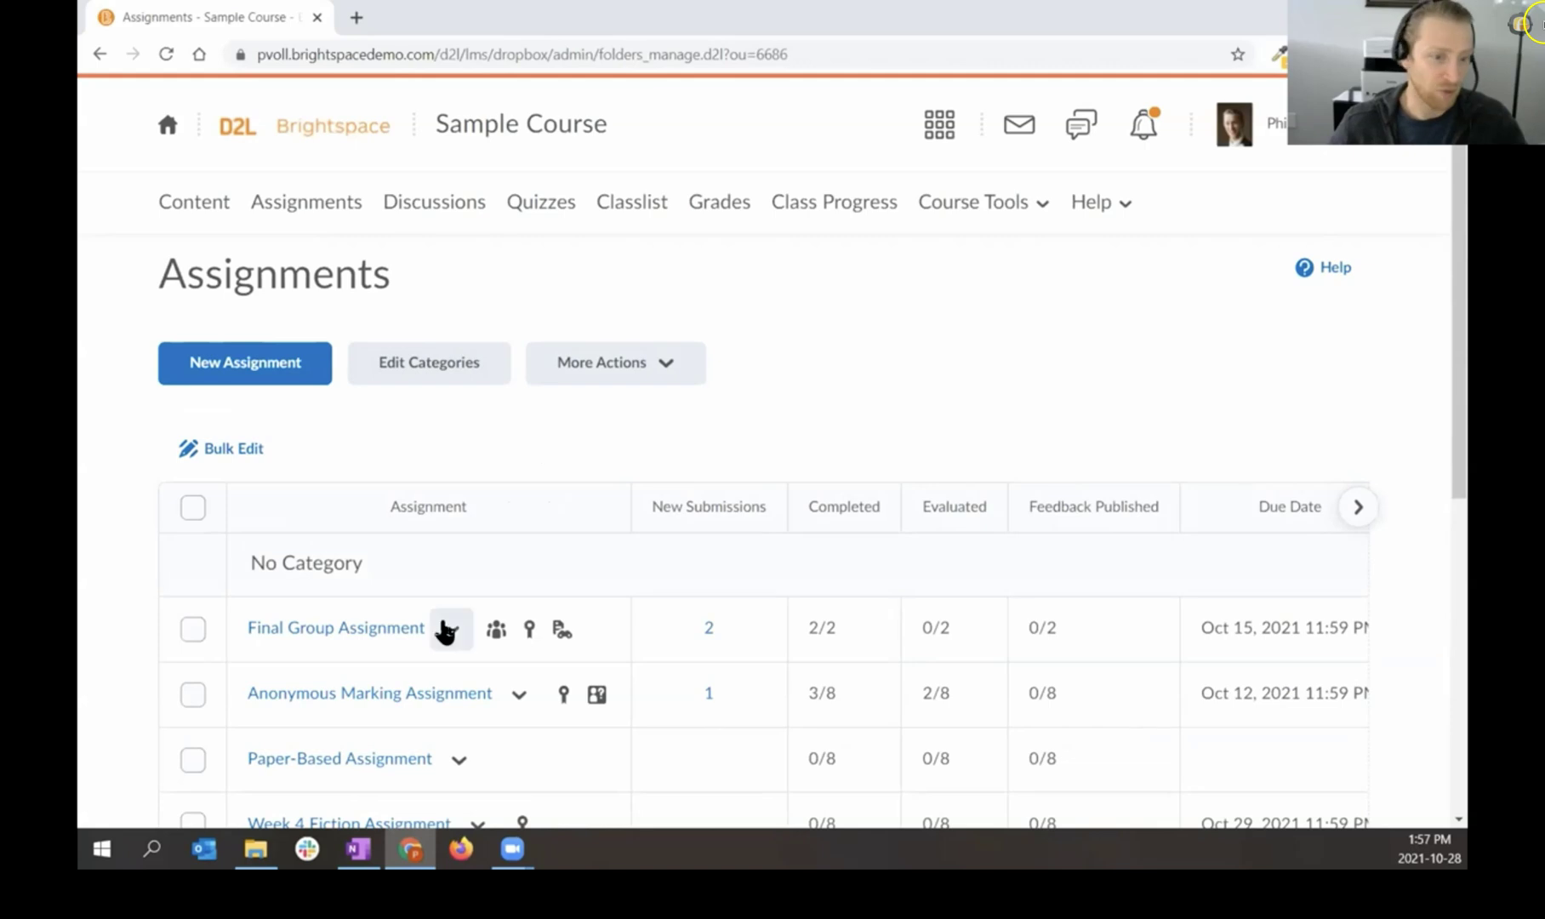
{"action": "left_click", "coordinate": [420, 636]}
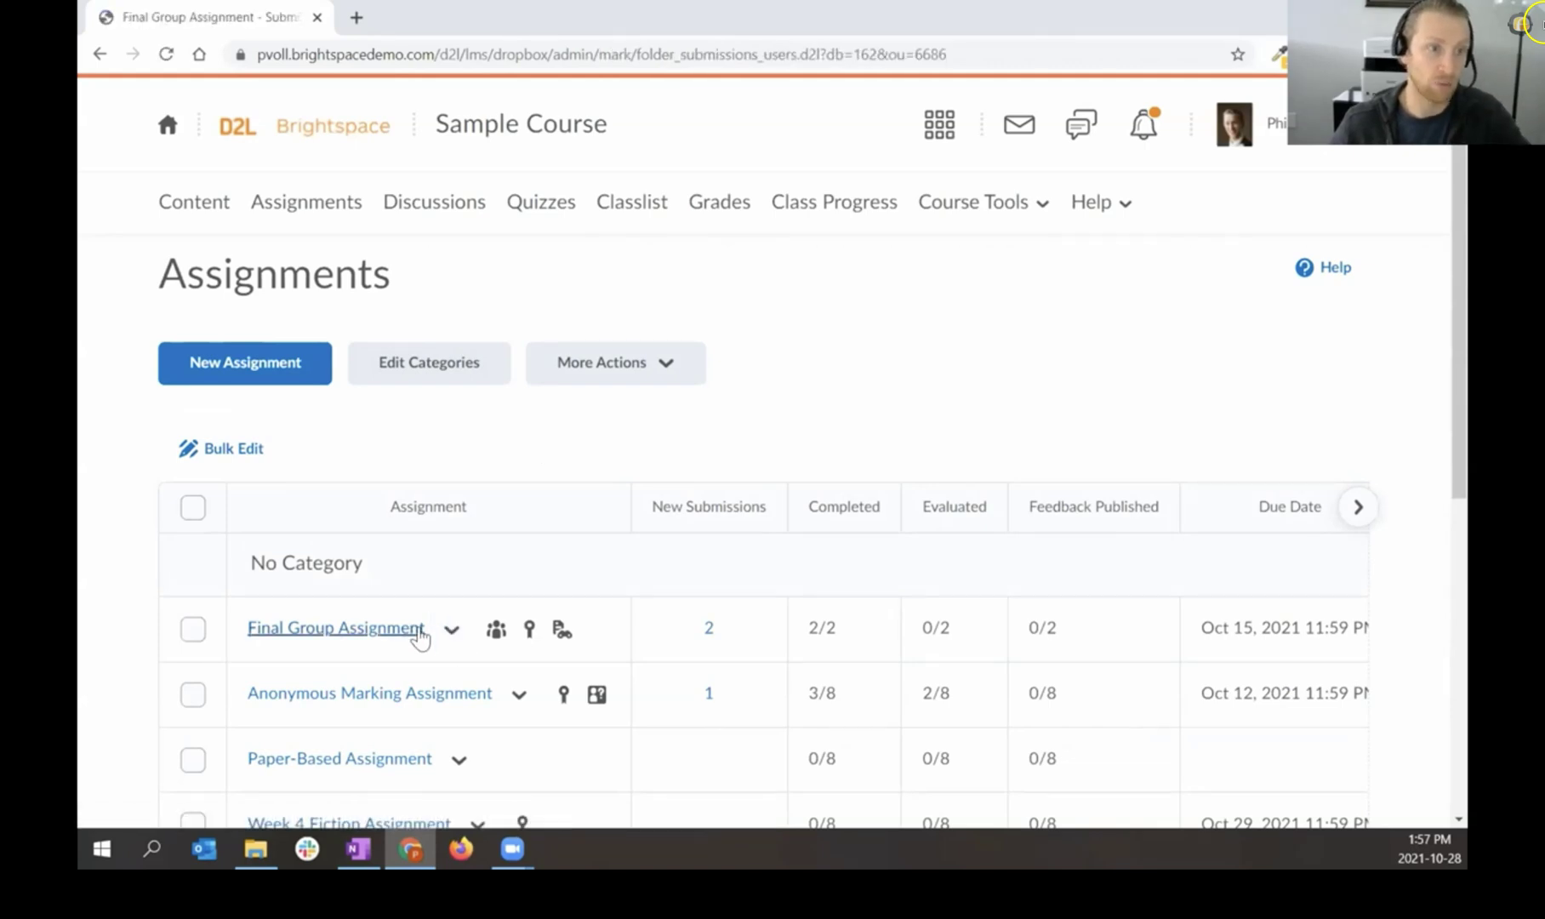
{"action": "left_click", "coordinate": [463, 402]}
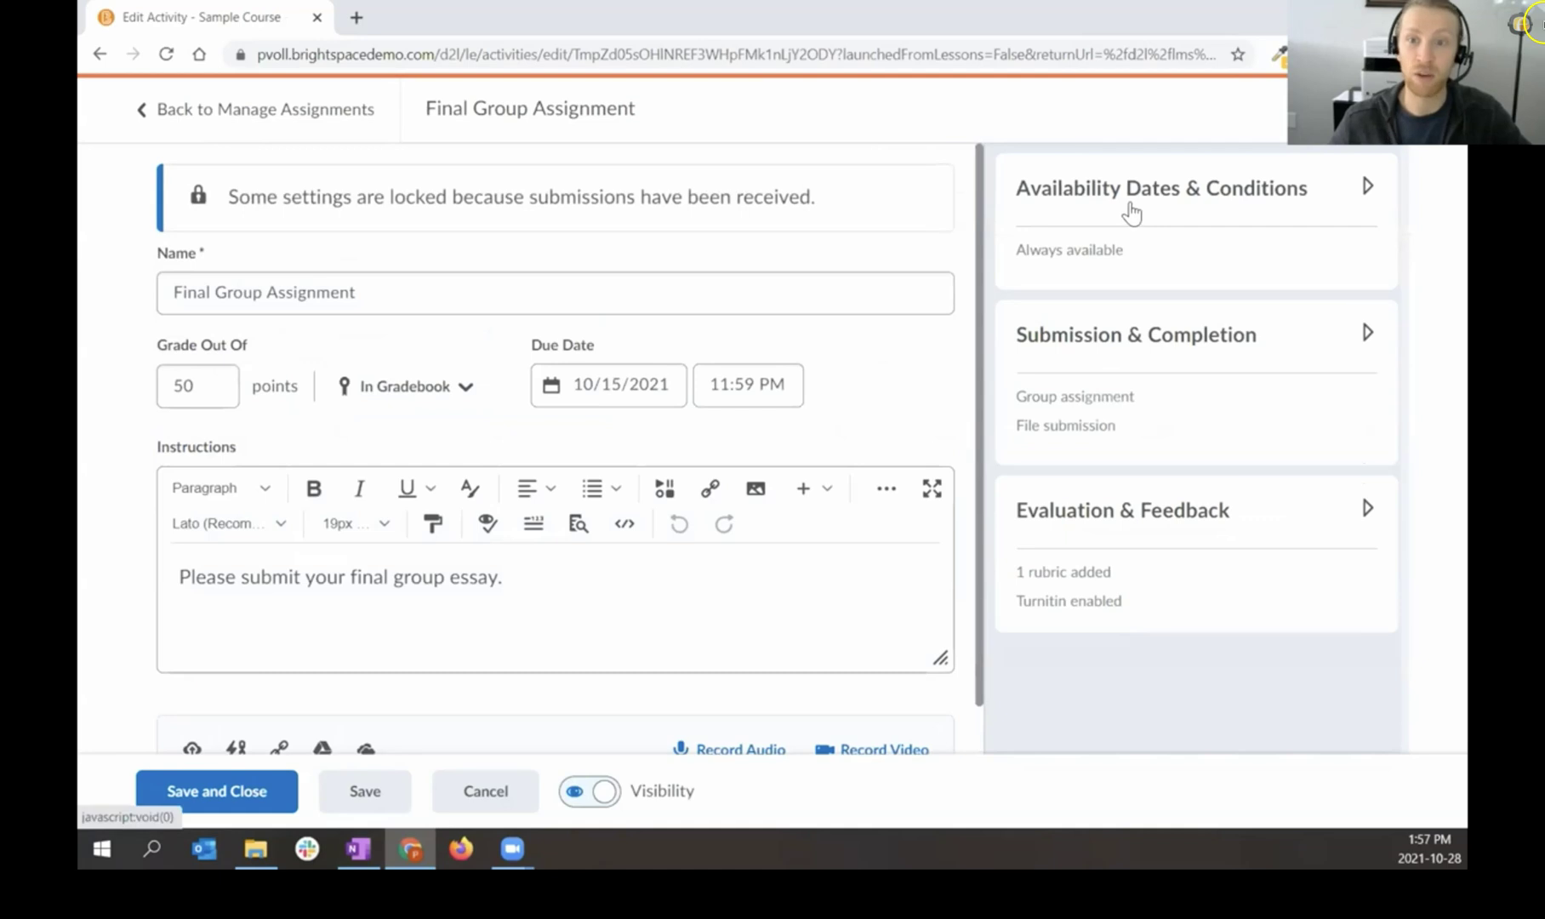
{"action": "left_click", "coordinate": [1132, 208]}
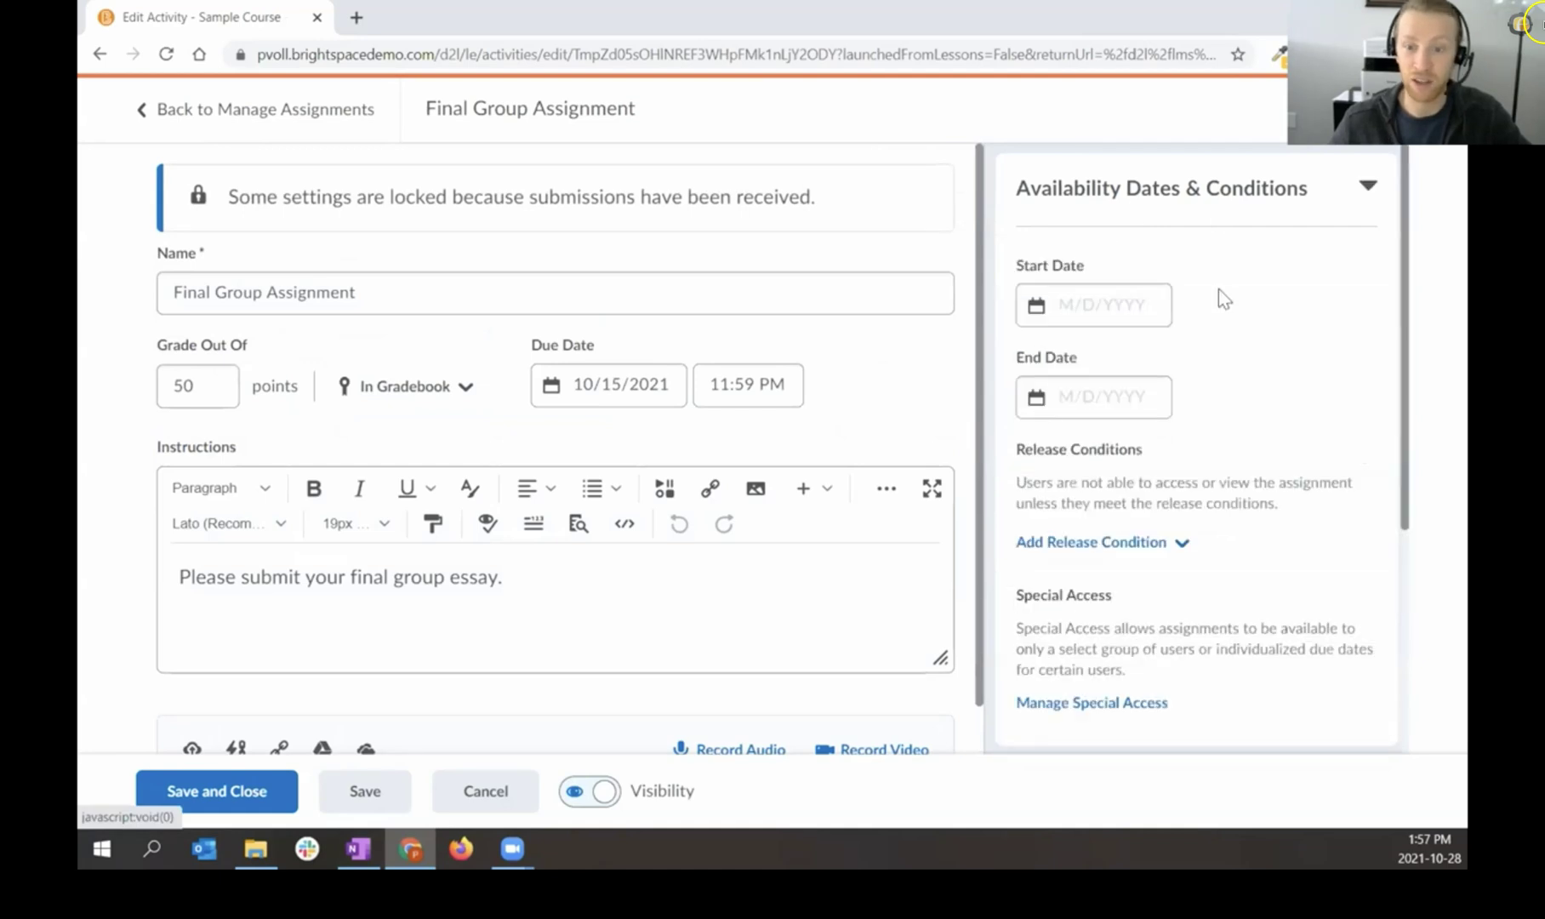
{"action": "scroll", "coordinate": [1218, 294], "scroll_direction": "down", "scroll_amount": 1}
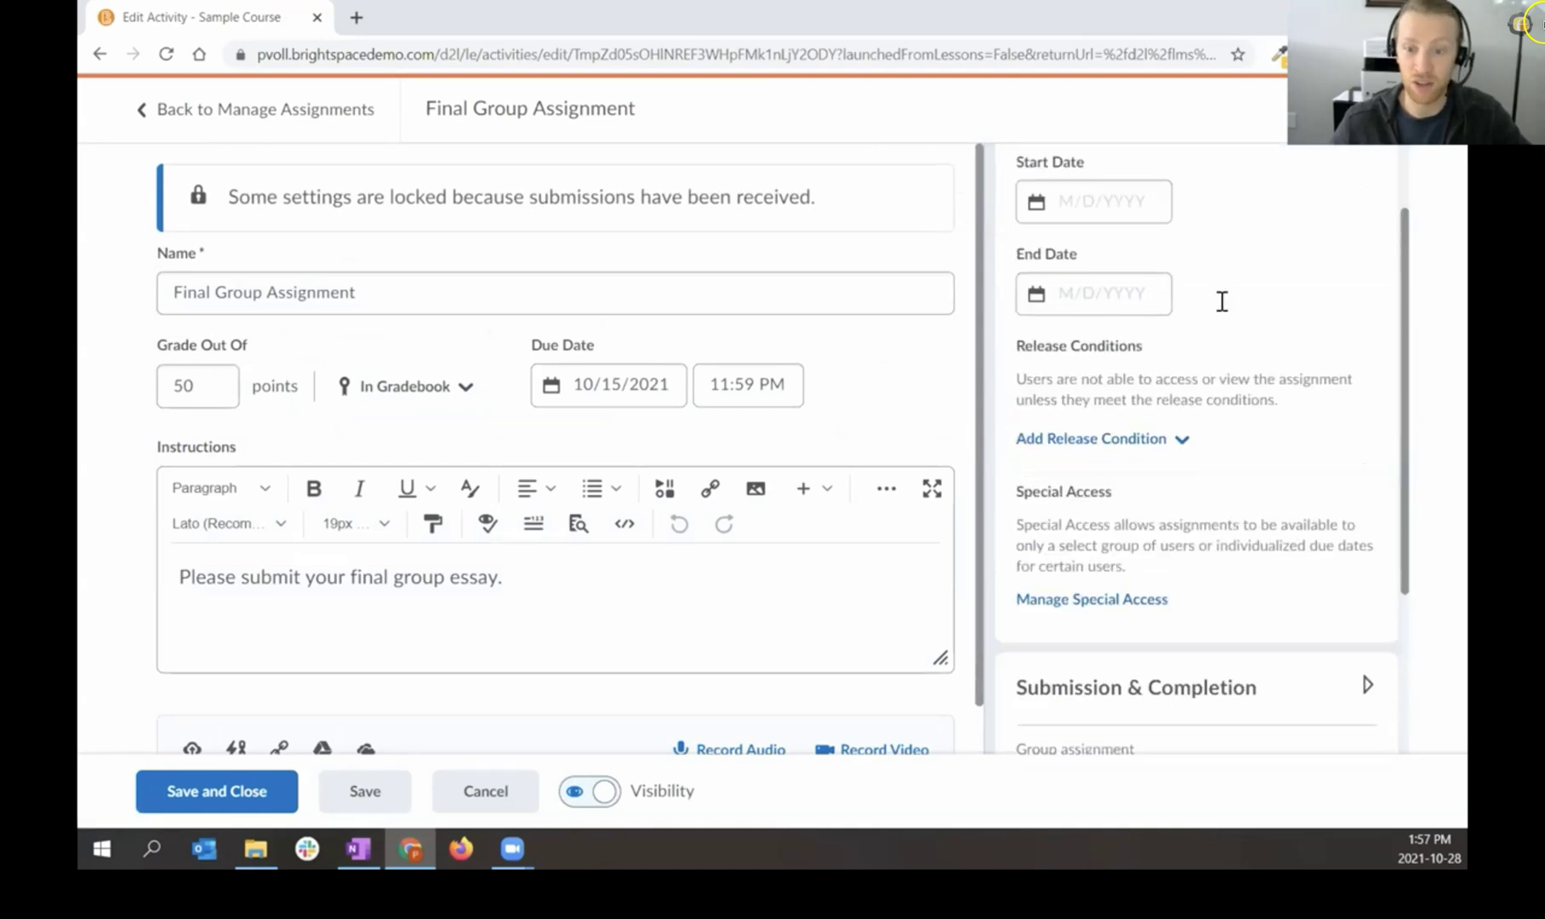
{"action": "left_click", "coordinate": [1101, 605]}
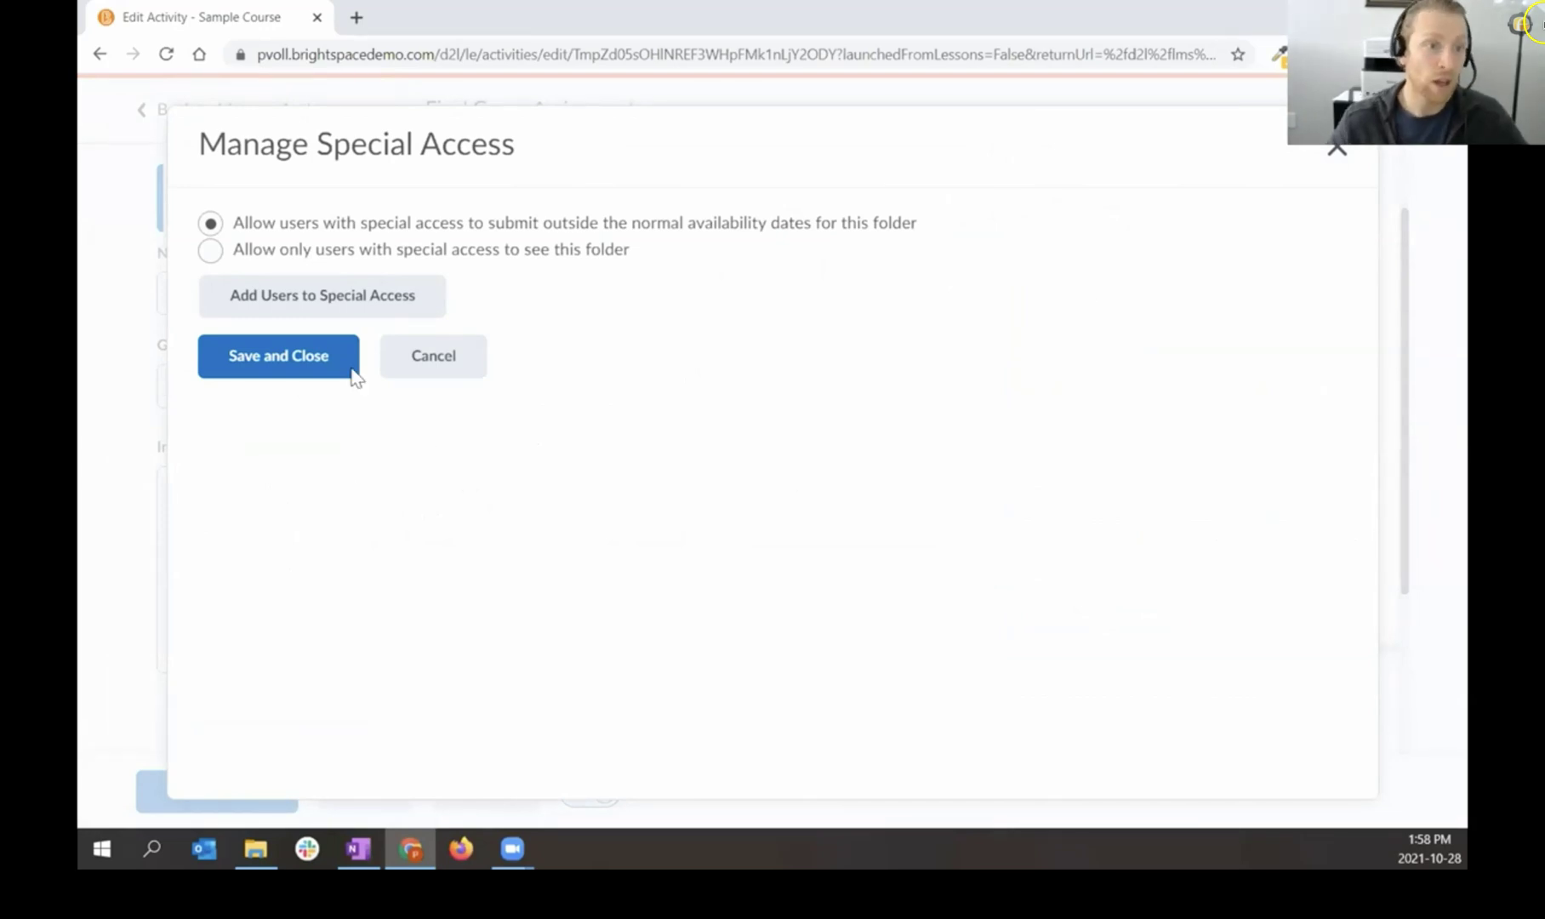
Step: Start adding users to special access for the assignment with a due date of 11/5/2021
{"action": "left_click", "coordinate": [340, 308]}
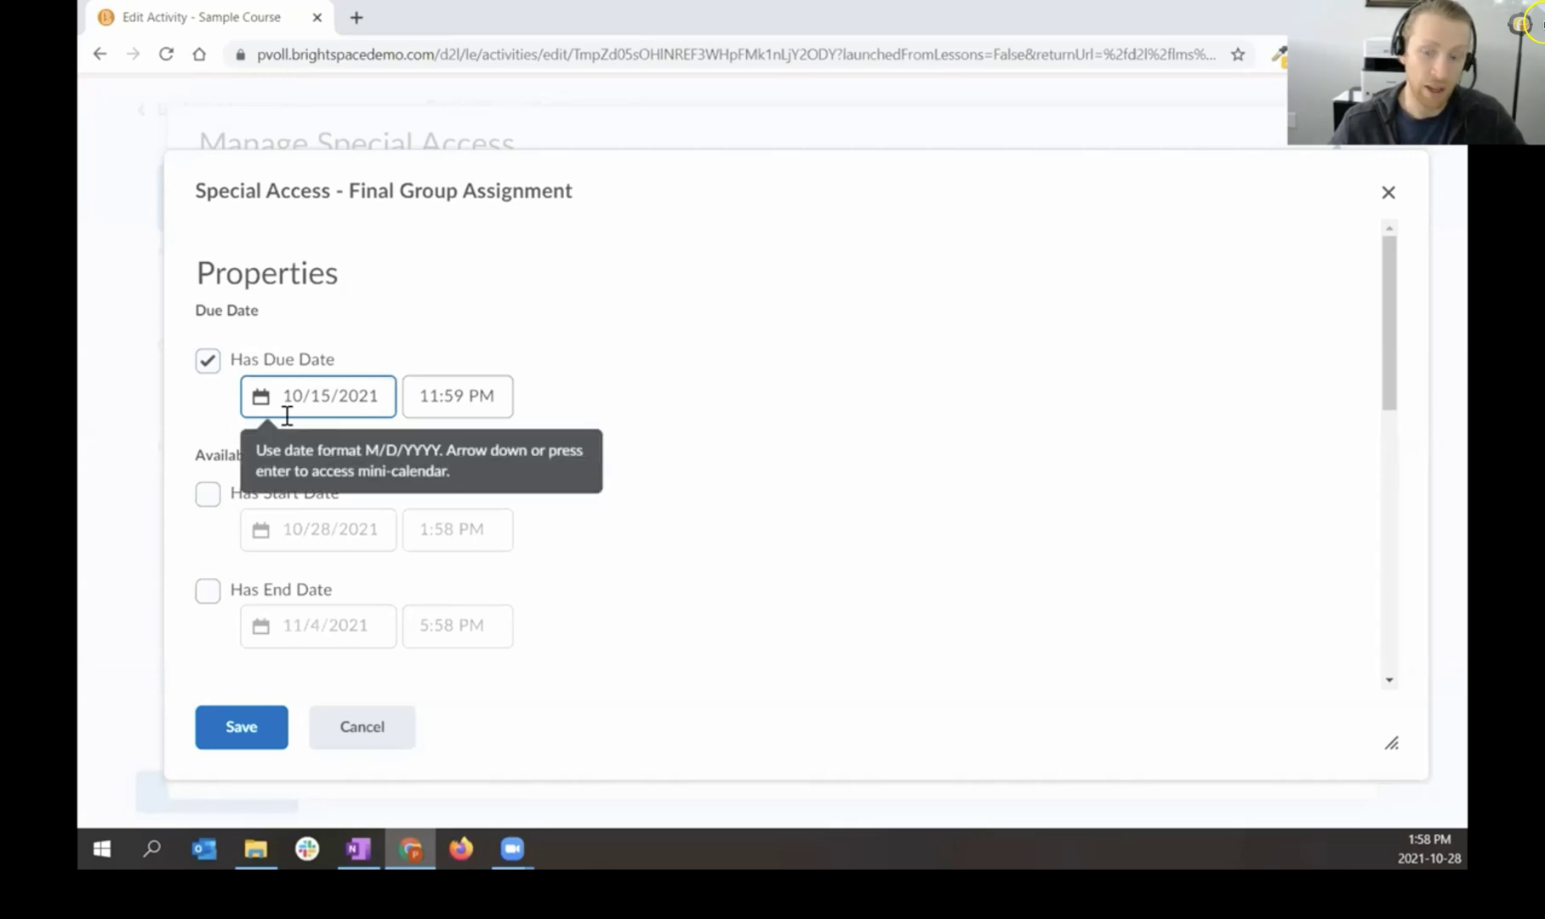
{"action": "left_click", "coordinate": [361, 393]}
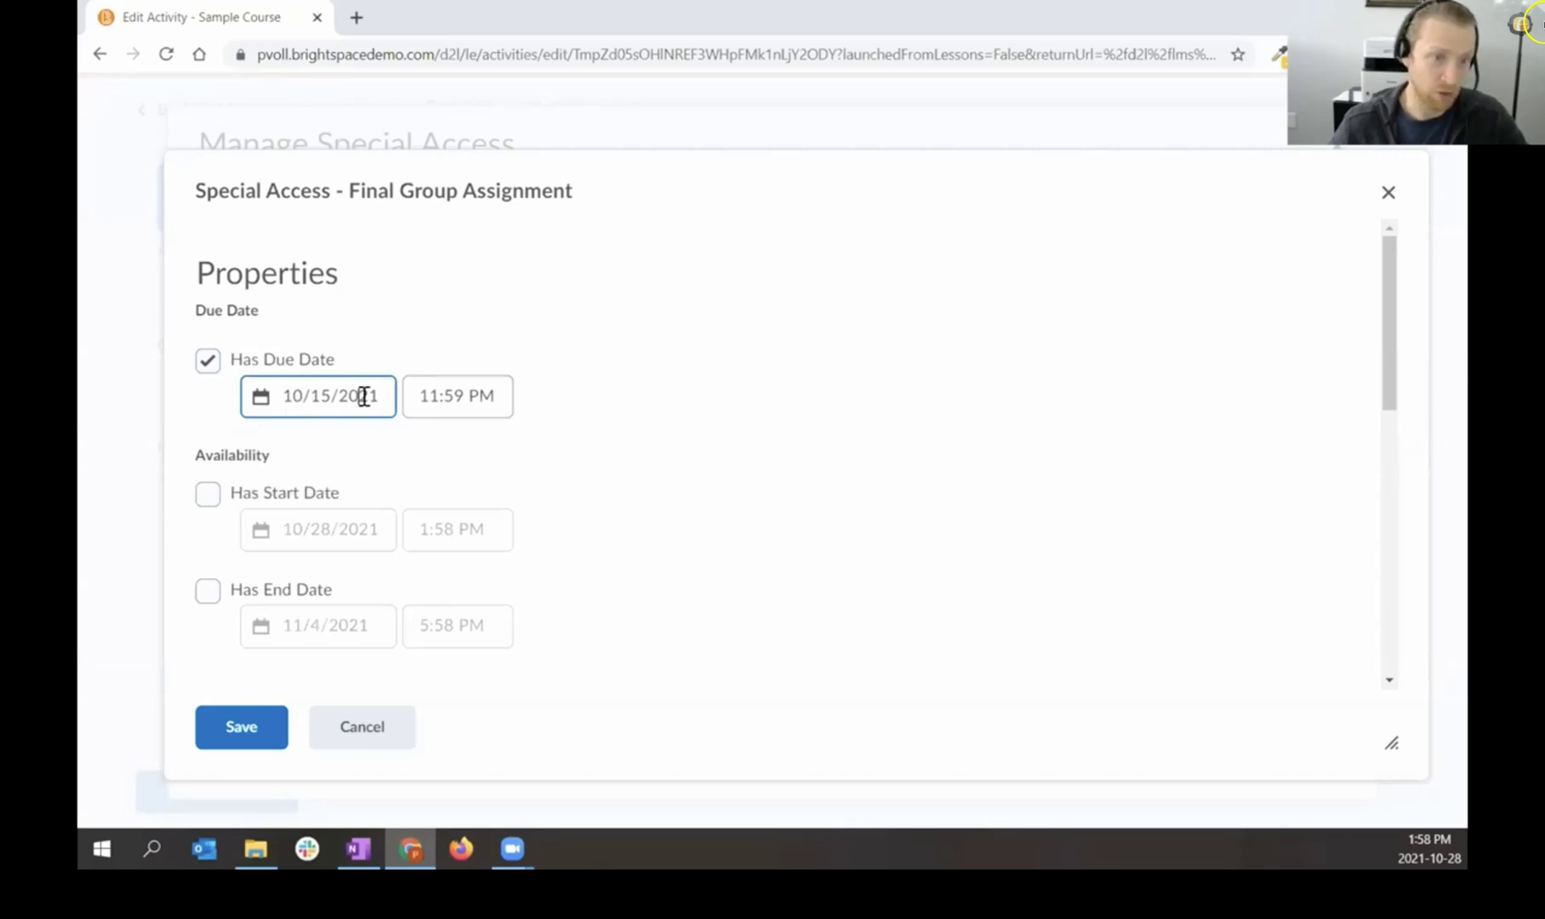
{"action": "left_click", "coordinate": [526, 372]}
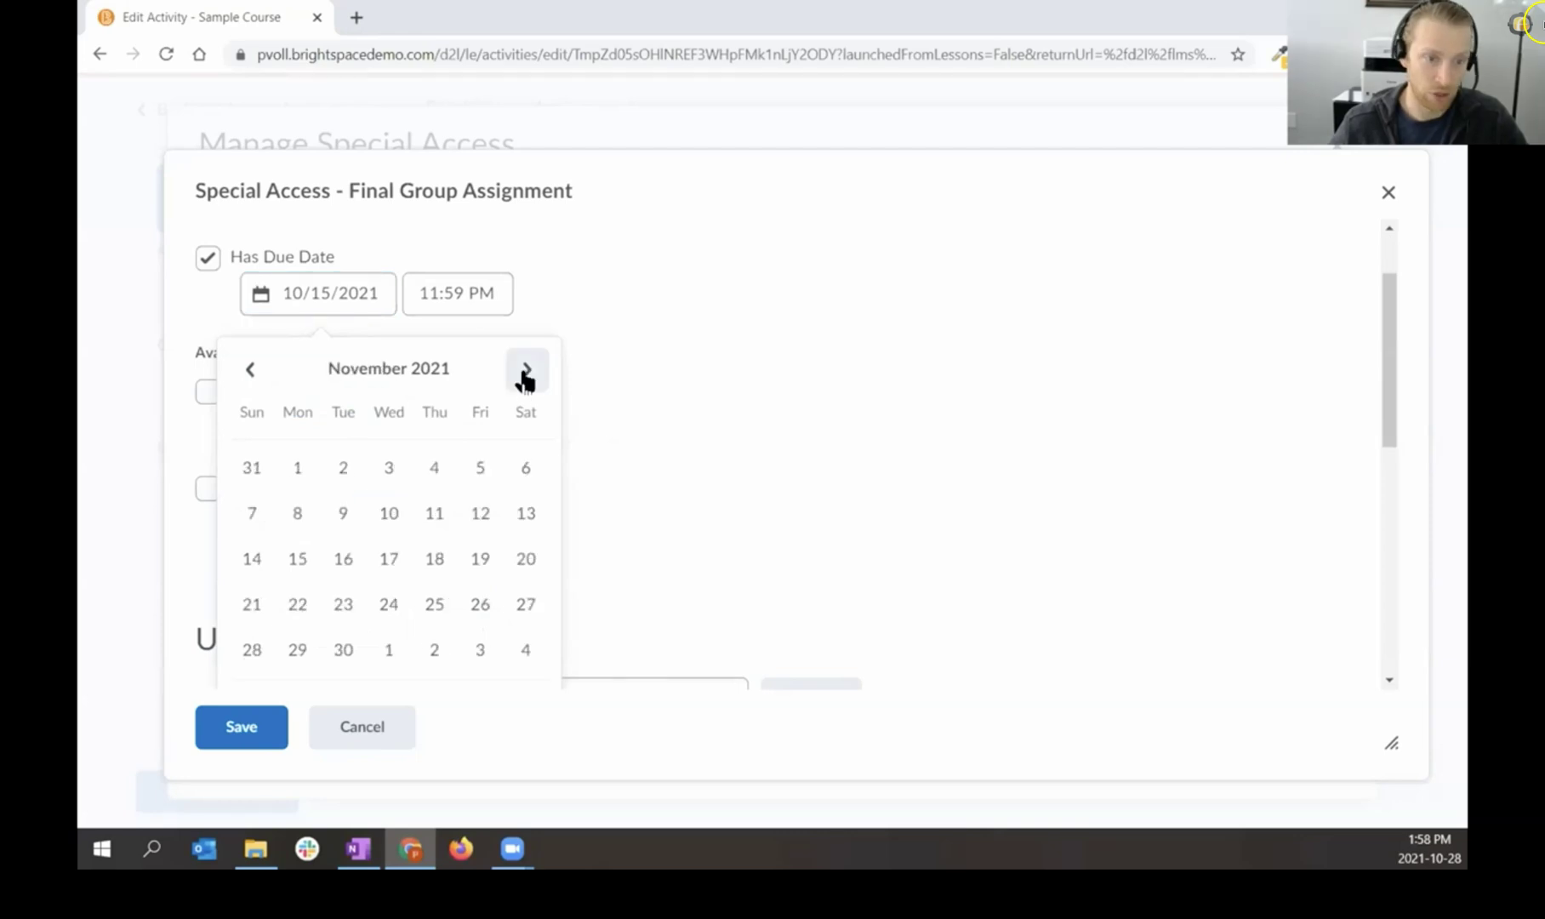
{"action": "left_click", "coordinate": [483, 467]}
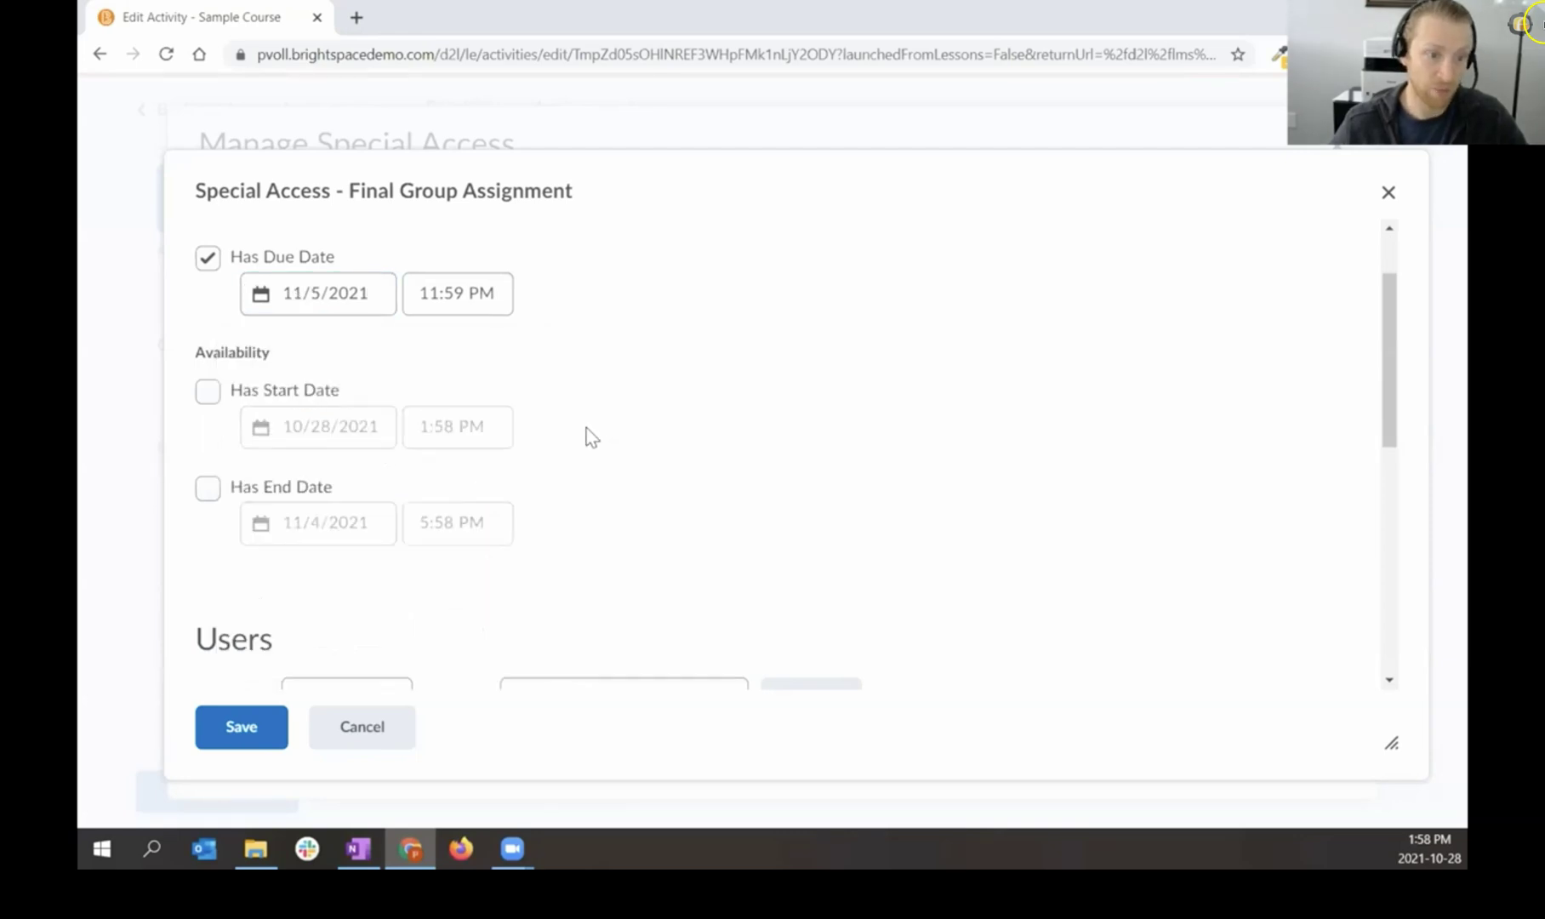
Step: Filter the special access user list by sections so that it lists the Section 2 users
{"action": "scroll", "coordinate": [587, 434], "scroll_direction": "down", "scroll_amount": 1}
{"action": "scroll", "coordinate": [586, 434], "scroll_direction": "down", "scroll_amount": 3}
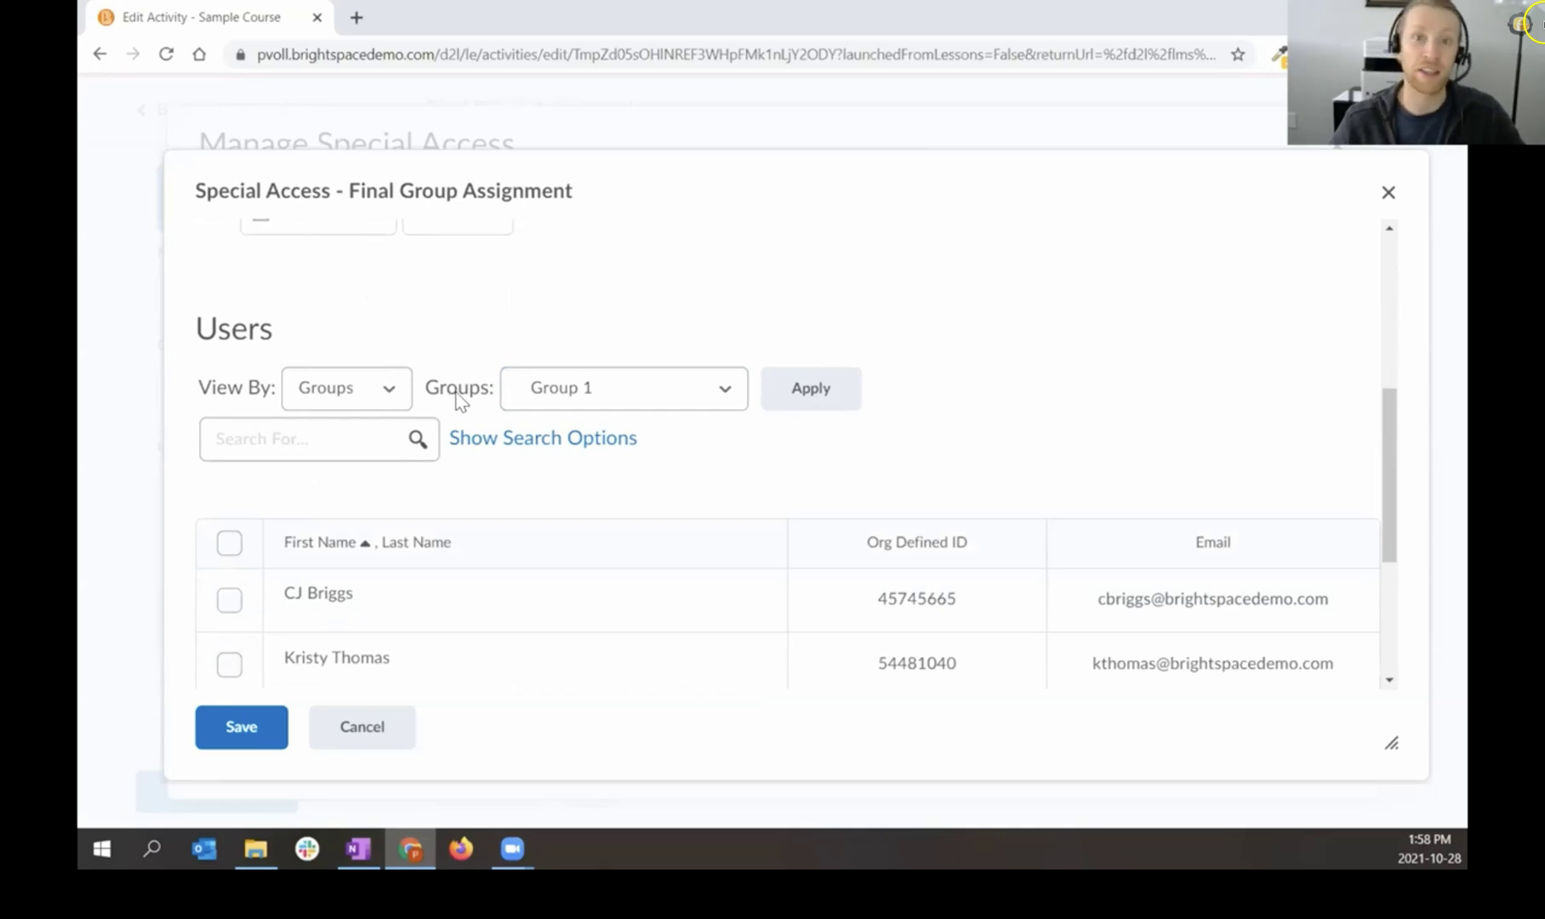
{"action": "scroll", "coordinate": [340, 375], "scroll_direction": "down", "scroll_amount": 1}
{"action": "left_click", "coordinate": [333, 352]}
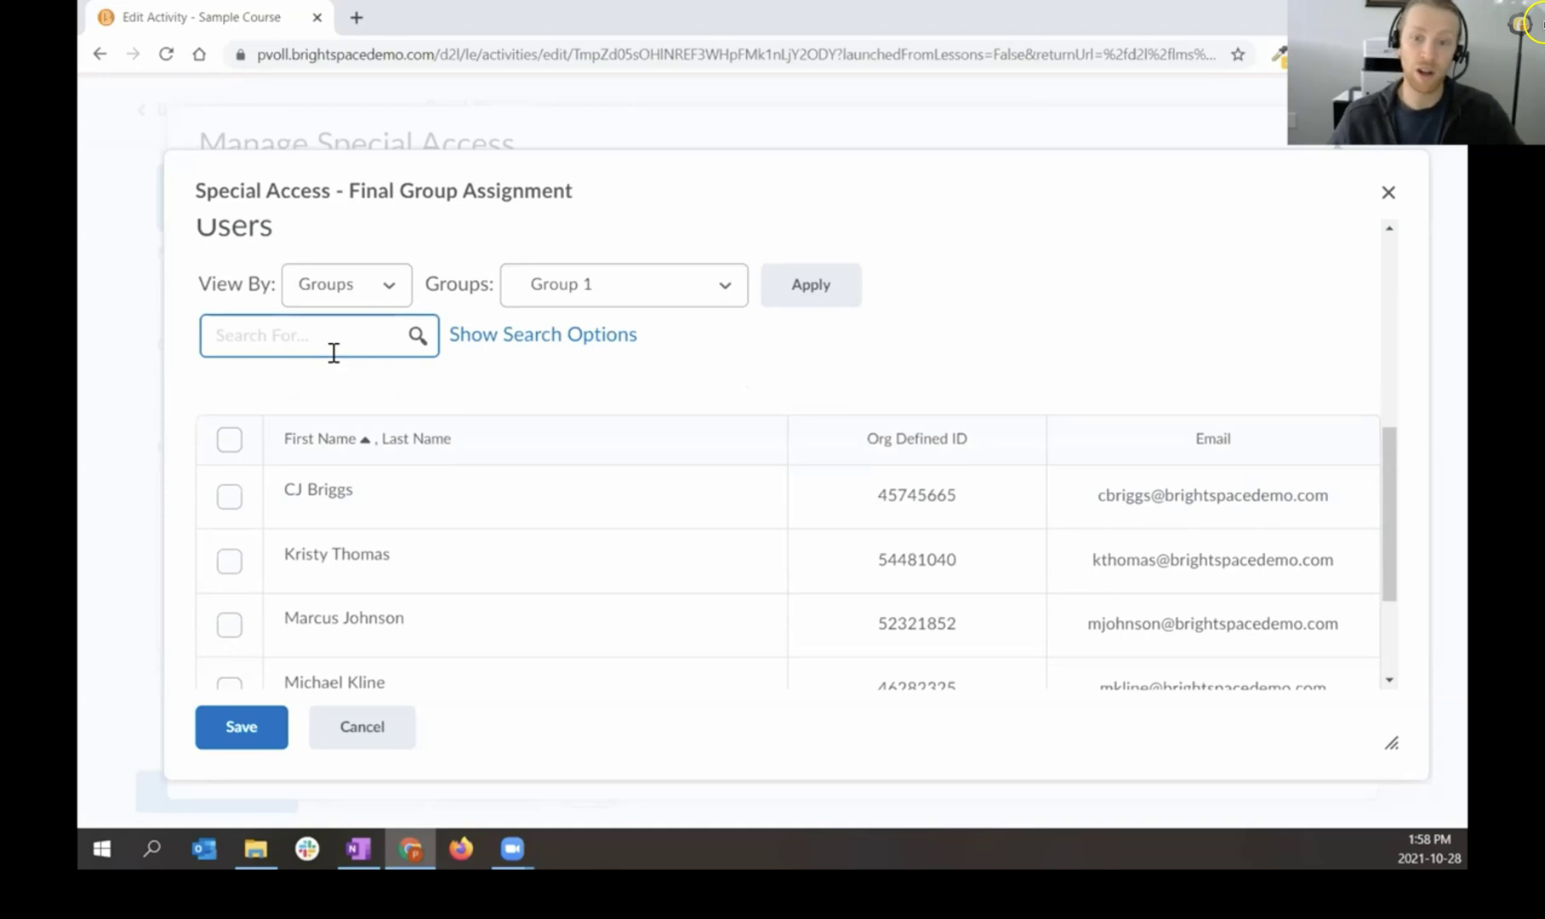
{"action": "left_click", "coordinate": [340, 289]}
{"action": "left_click", "coordinate": [345, 355]}
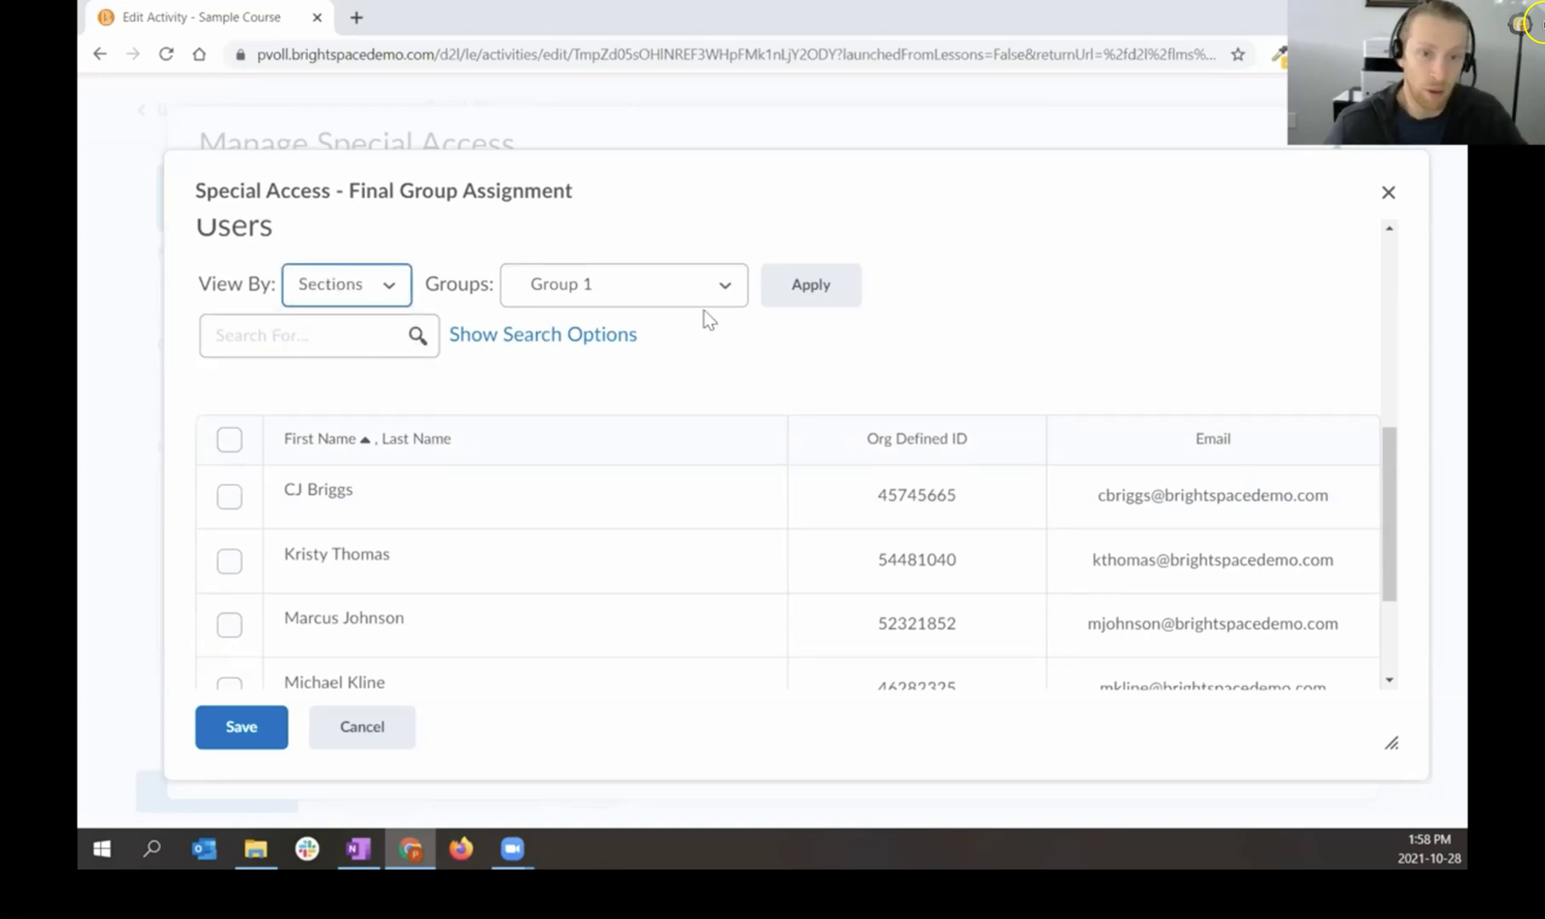
{"action": "left_click", "coordinate": [787, 295]}
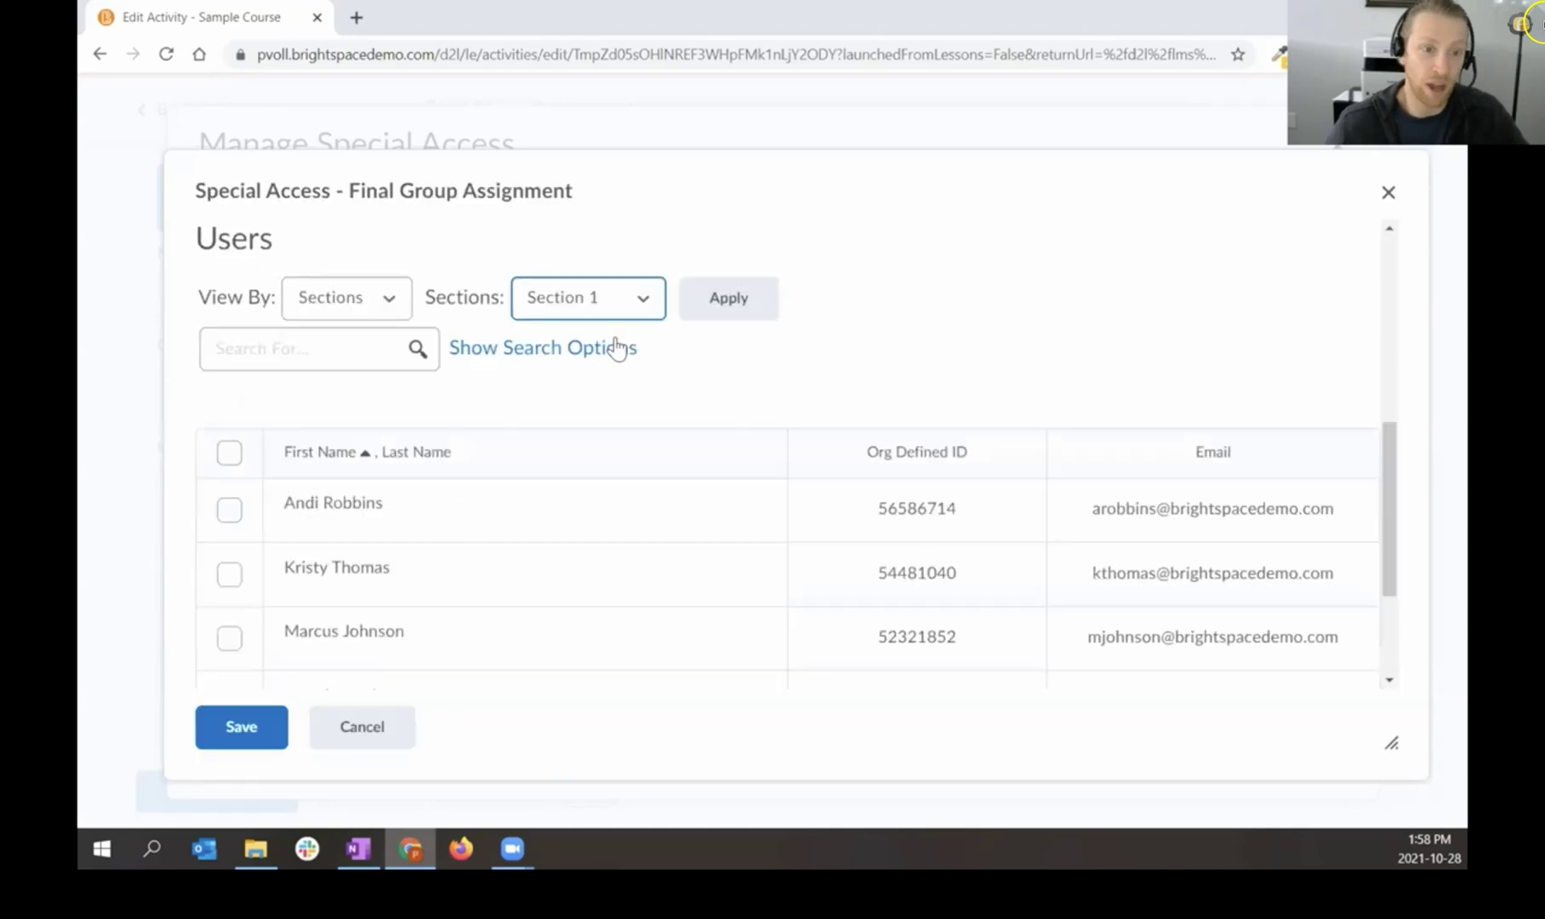
{"action": "left_click", "coordinate": [631, 285]}
{"action": "left_click", "coordinate": [607, 356]}
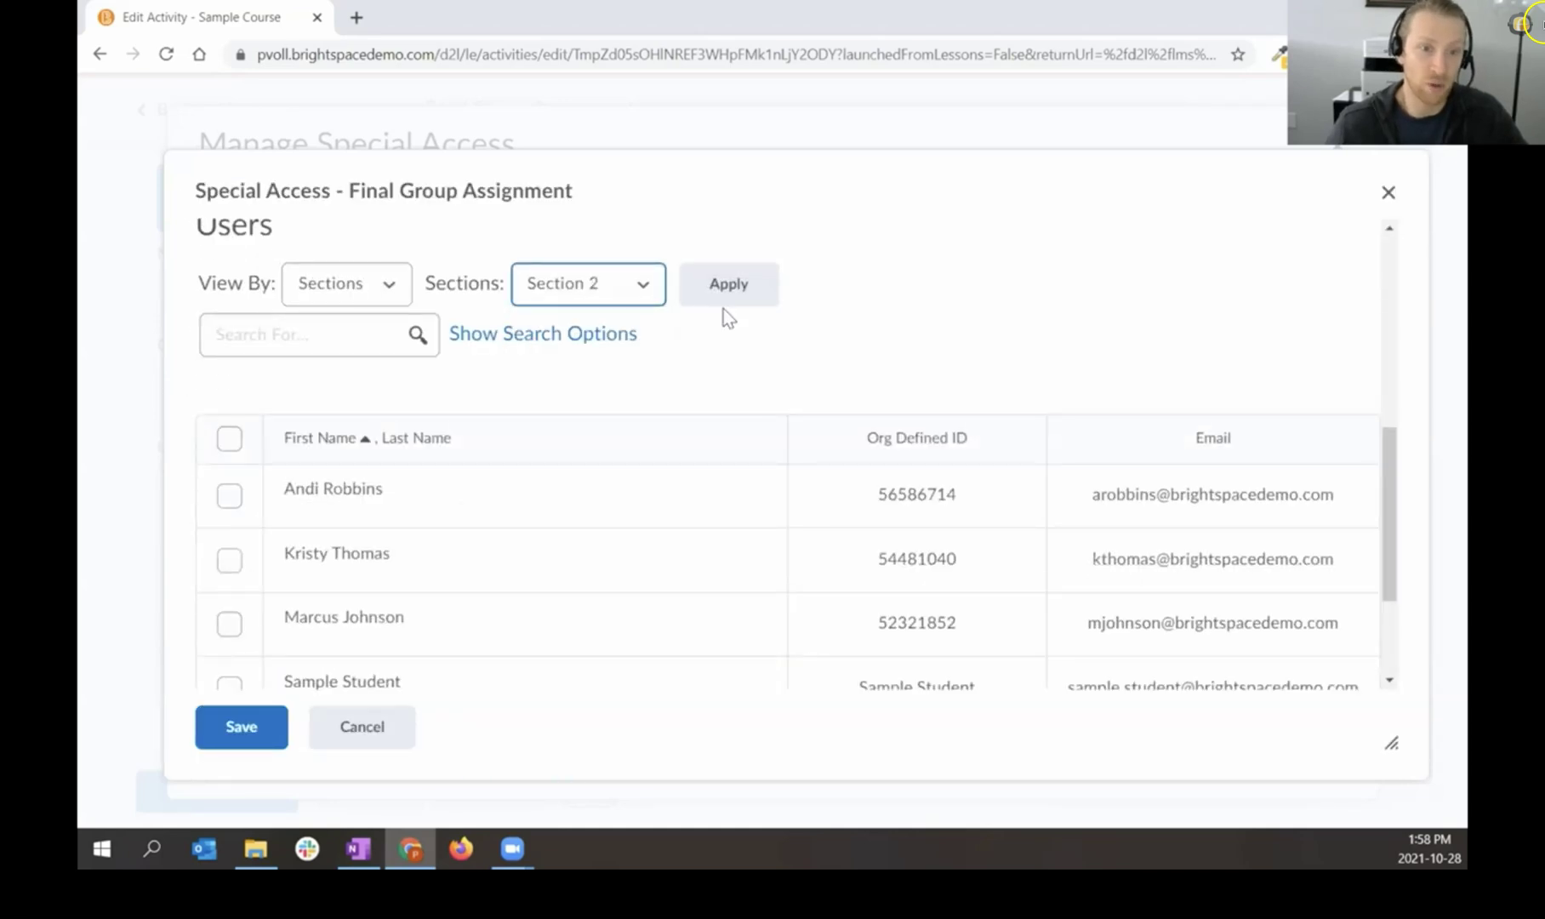
{"action": "left_click", "coordinate": [725, 298]}
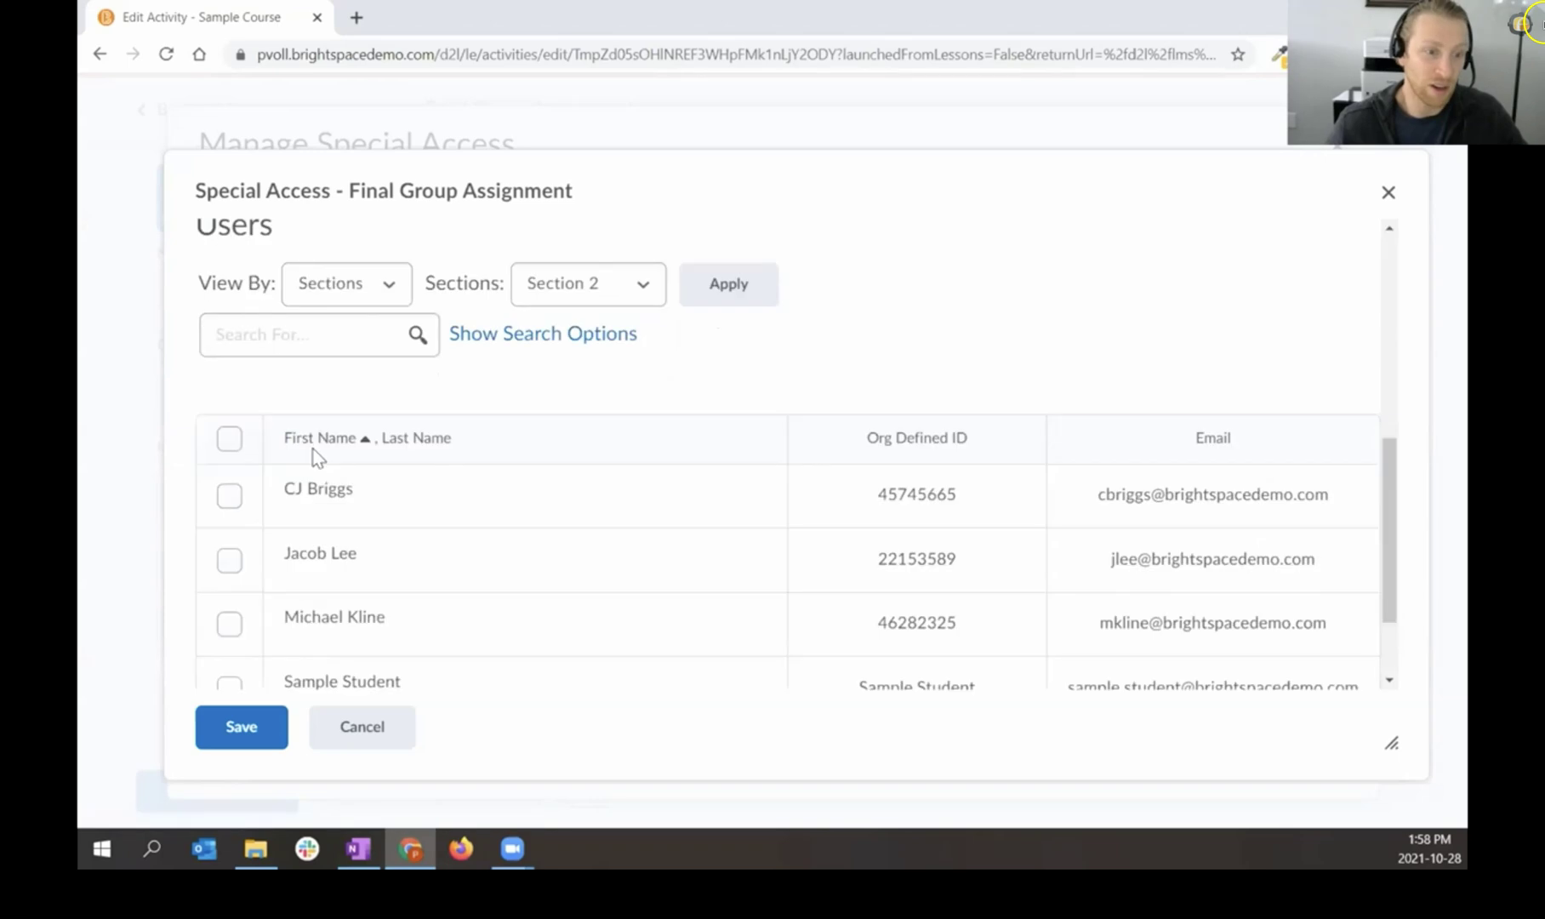
Step: Select all Section 2 users, set their special access due date to 11/5/2021, and save the entry
{"action": "left_click", "coordinate": [229, 438]}
{"action": "scroll", "coordinate": [348, 574], "scroll_direction": "down", "scroll_amount": 3}
{"action": "scroll", "coordinate": [441, 542], "scroll_direction": "up", "scroll_amount": 10}
{"action": "left_click", "coordinate": [388, 396]}
{"action": "left_click", "coordinate": [527, 389]}
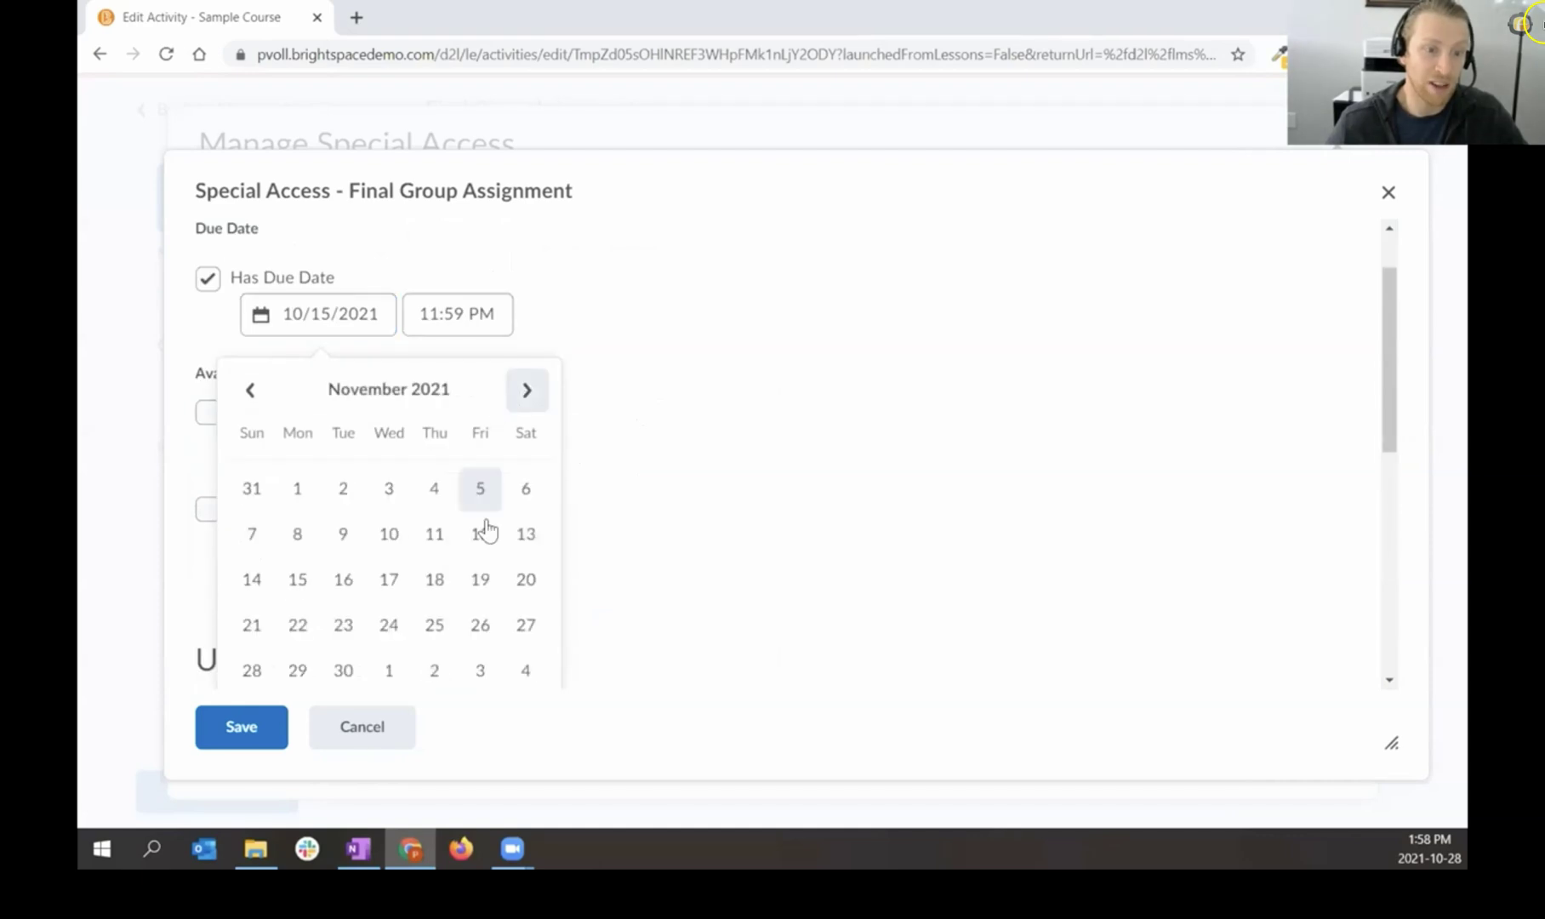
{"action": "left_click", "coordinate": [481, 485]}
{"action": "left_click", "coordinate": [199, 732]}
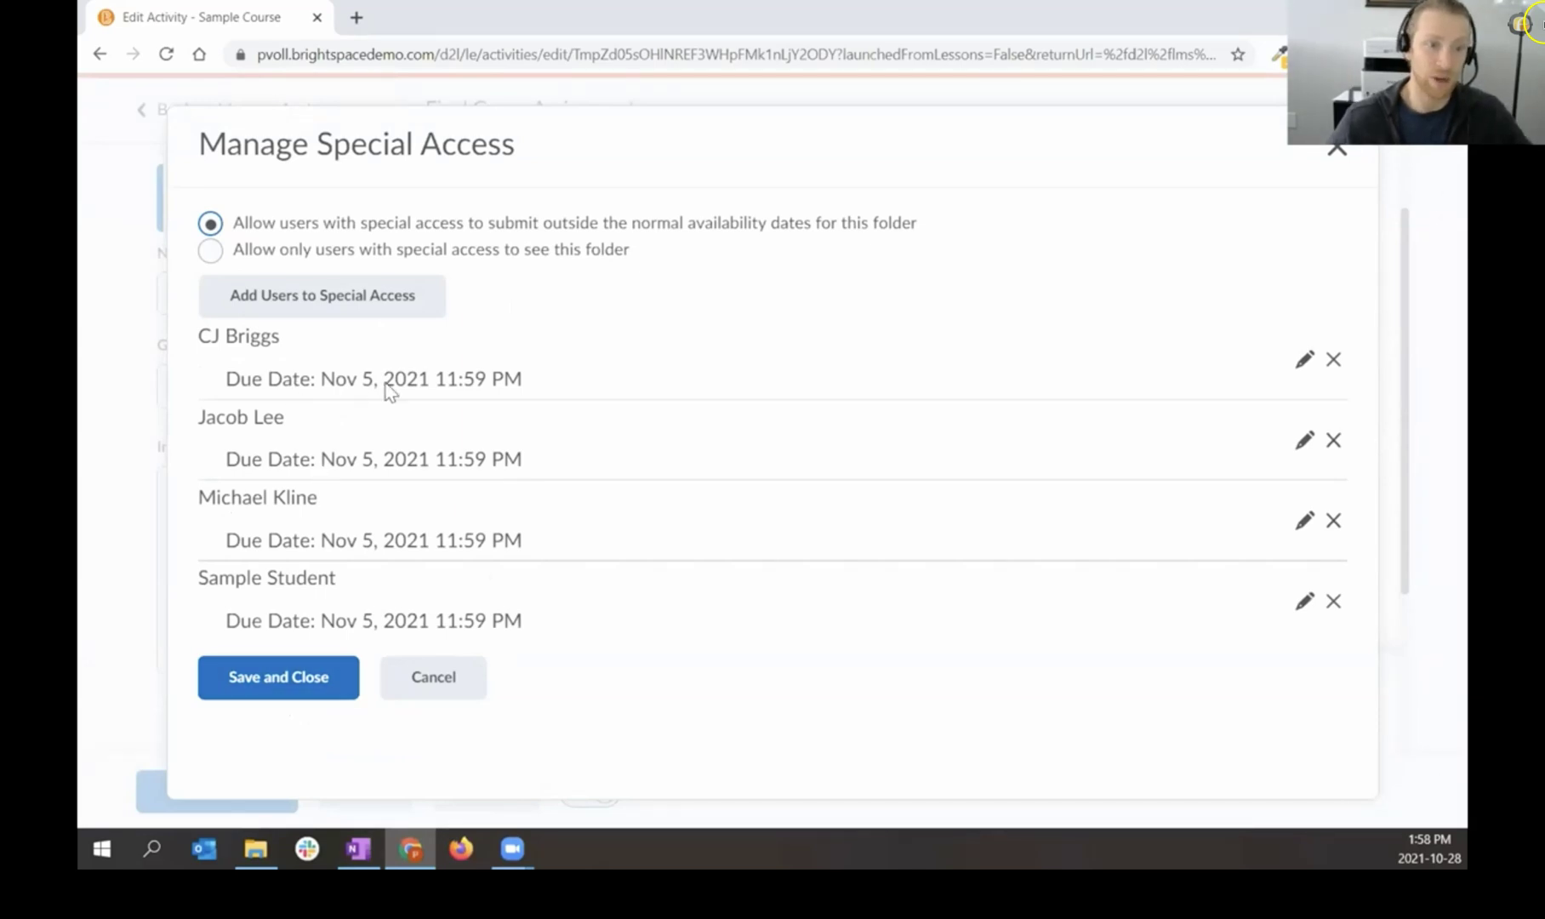
Step: Save and close the special access settings, collapse Availability Dates & Conditions, and save and close the Final Group Assignment
{"action": "left_click", "coordinate": [276, 671]}
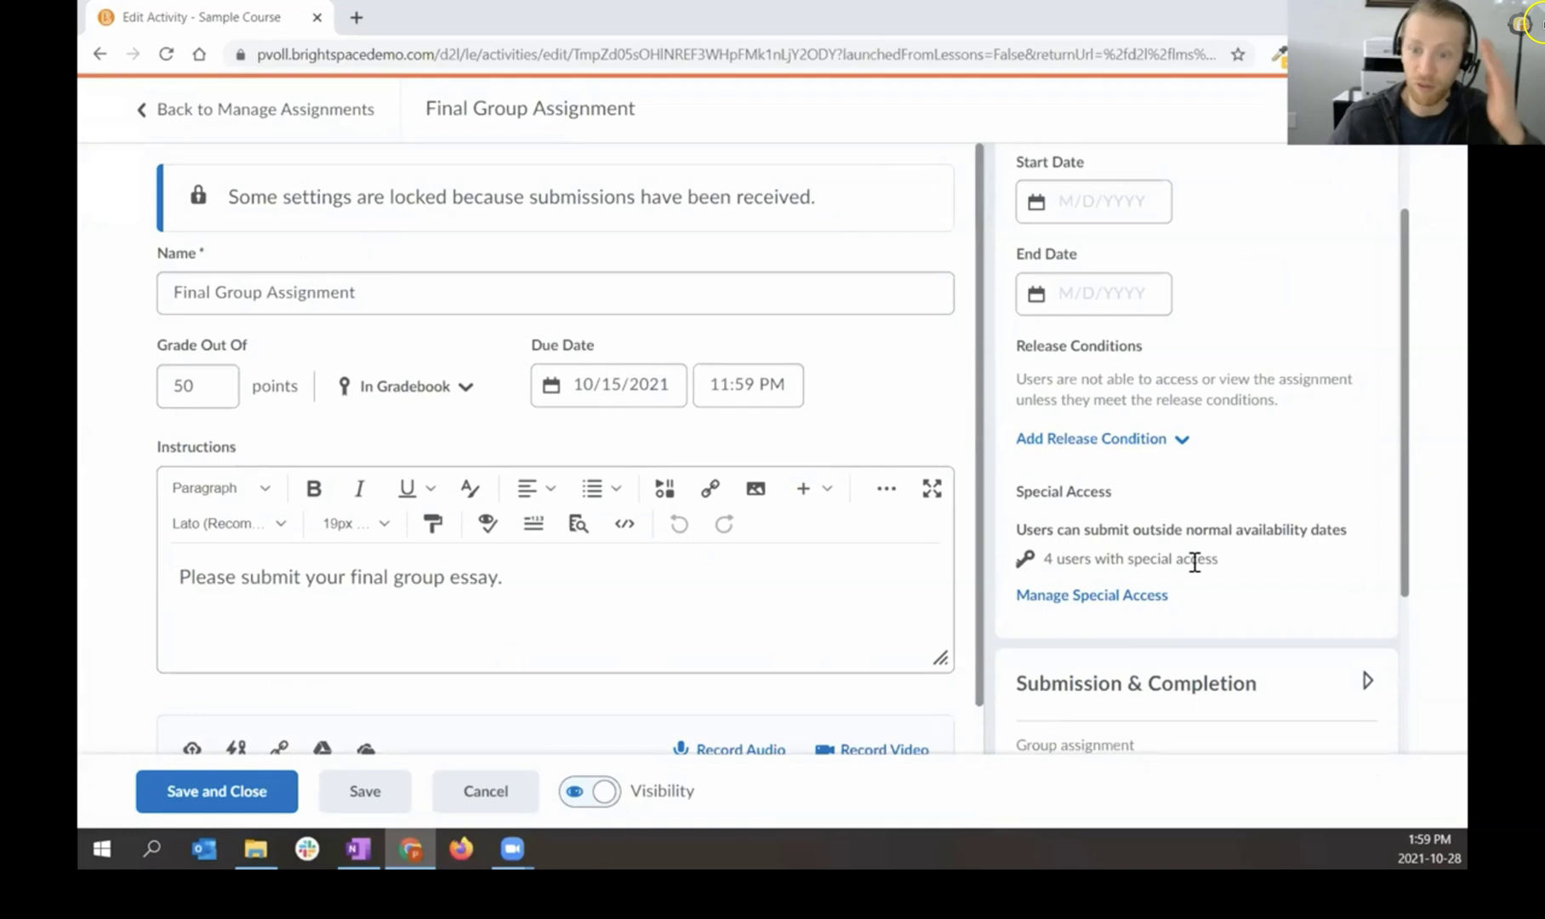
{"action": "scroll", "coordinate": [1233, 399], "scroll_direction": "up", "scroll_amount": 2}
{"action": "left_click", "coordinate": [1281, 214]}
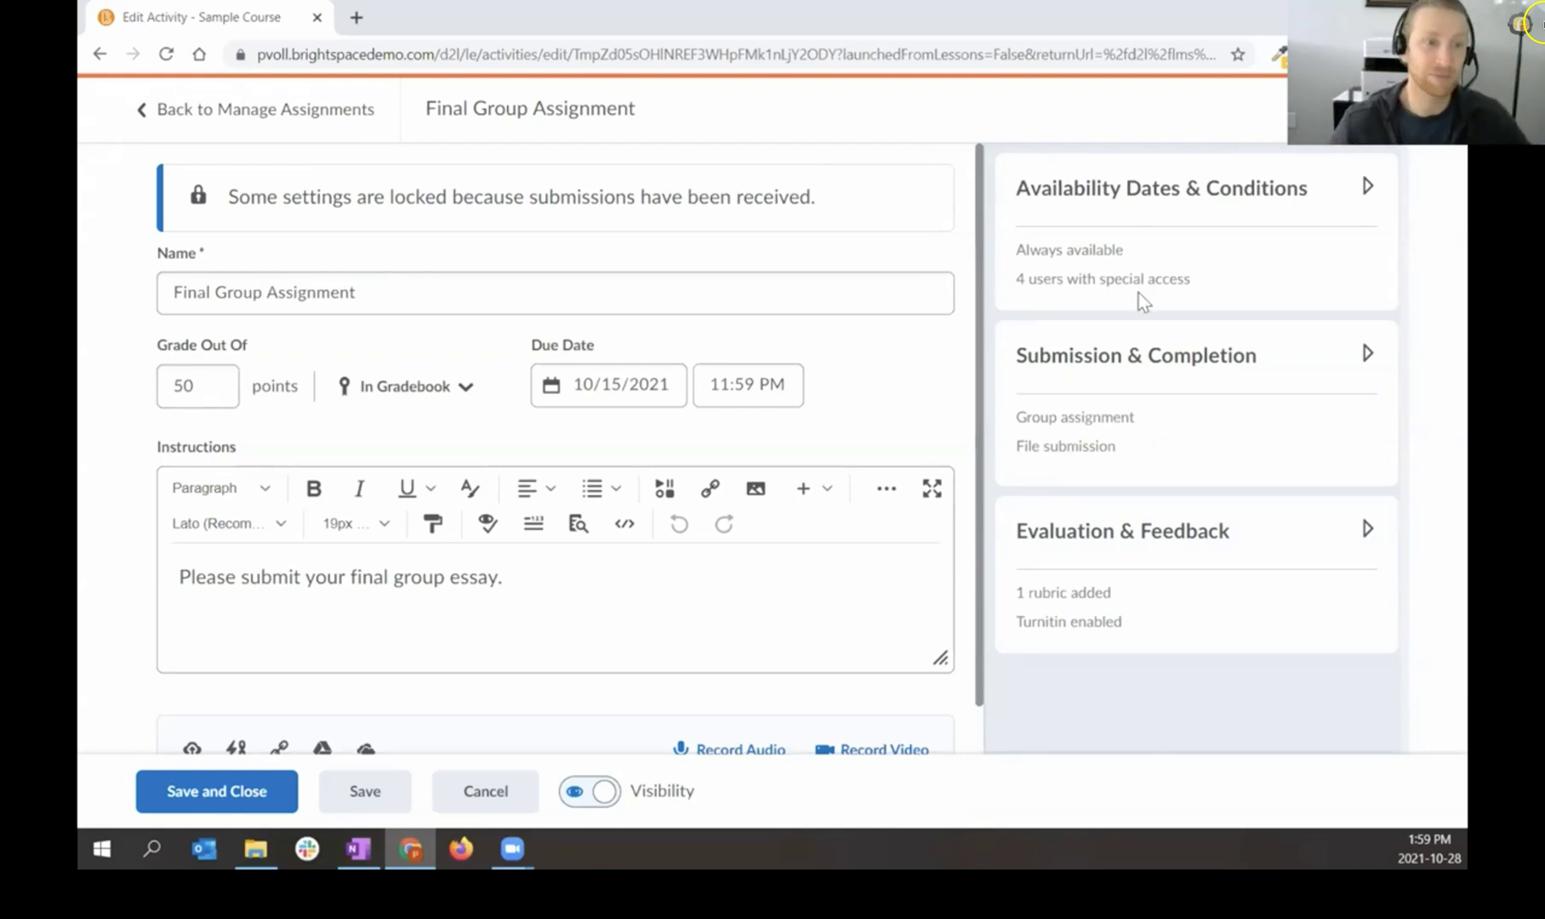
{"action": "left_click", "coordinate": [241, 795]}
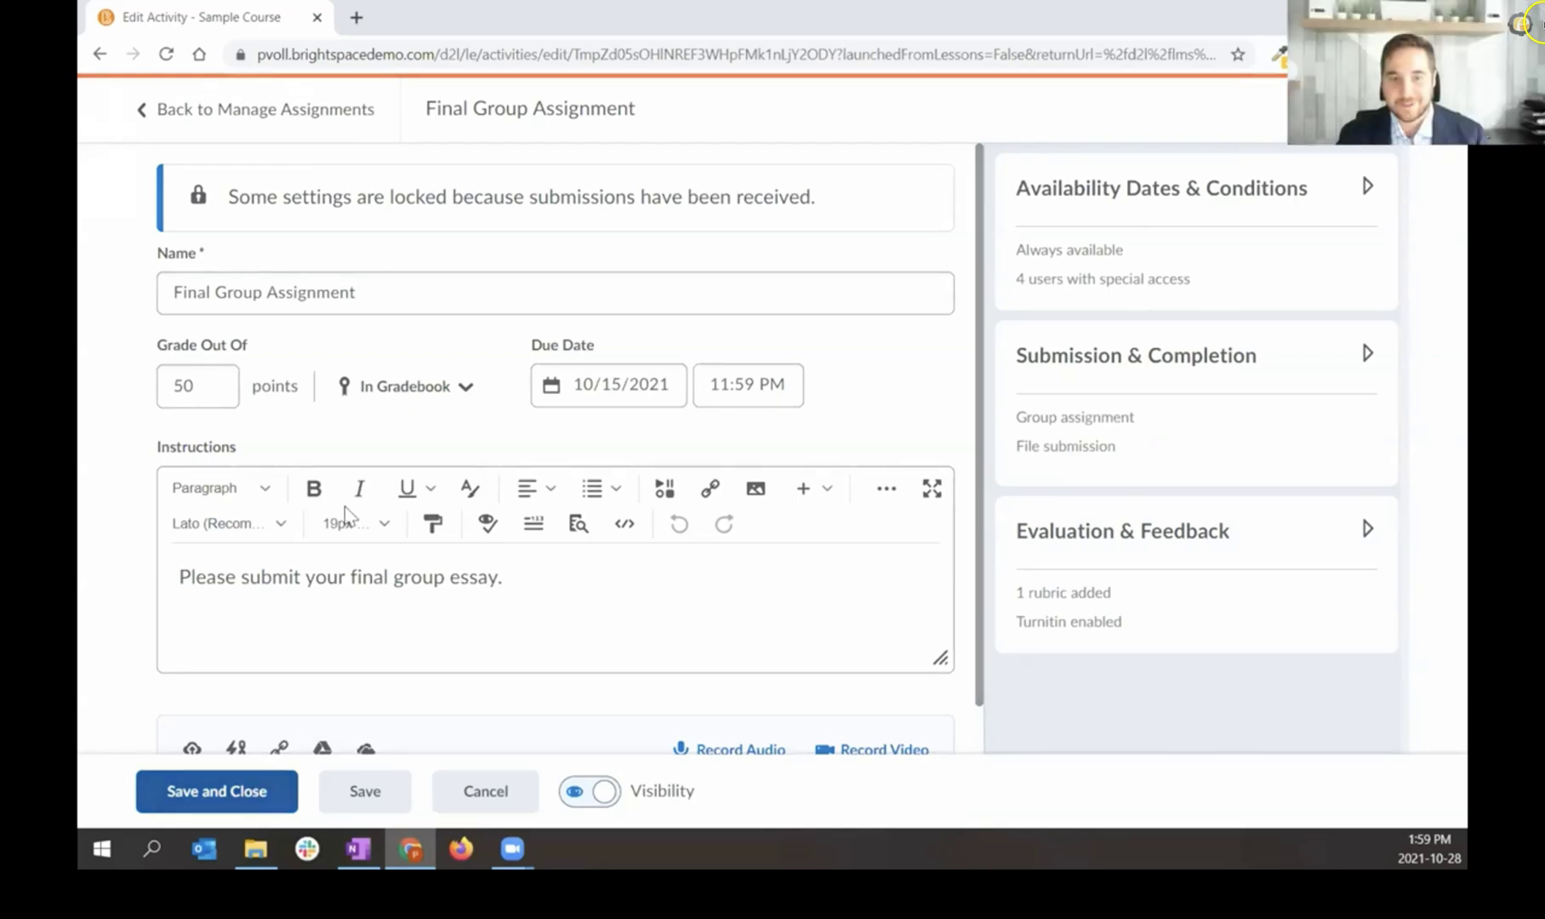